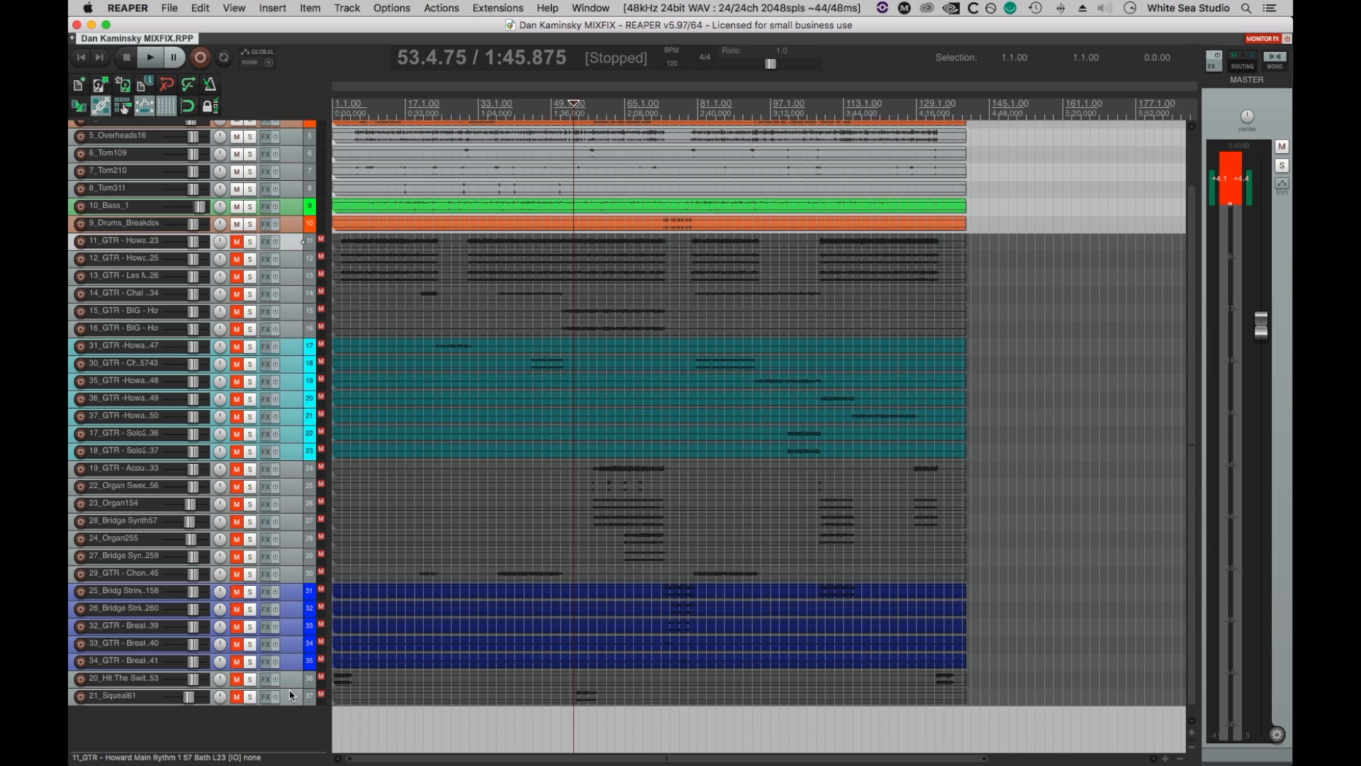
# Unmute all tracks from 11_GTR down to 21_Squeal61 and return the edit cursor to the project start.
pyautogui.keyDown('shift'); pyautogui.click(293, 696); pyautogui.keyUp('shift')
pyautogui.press('F5')
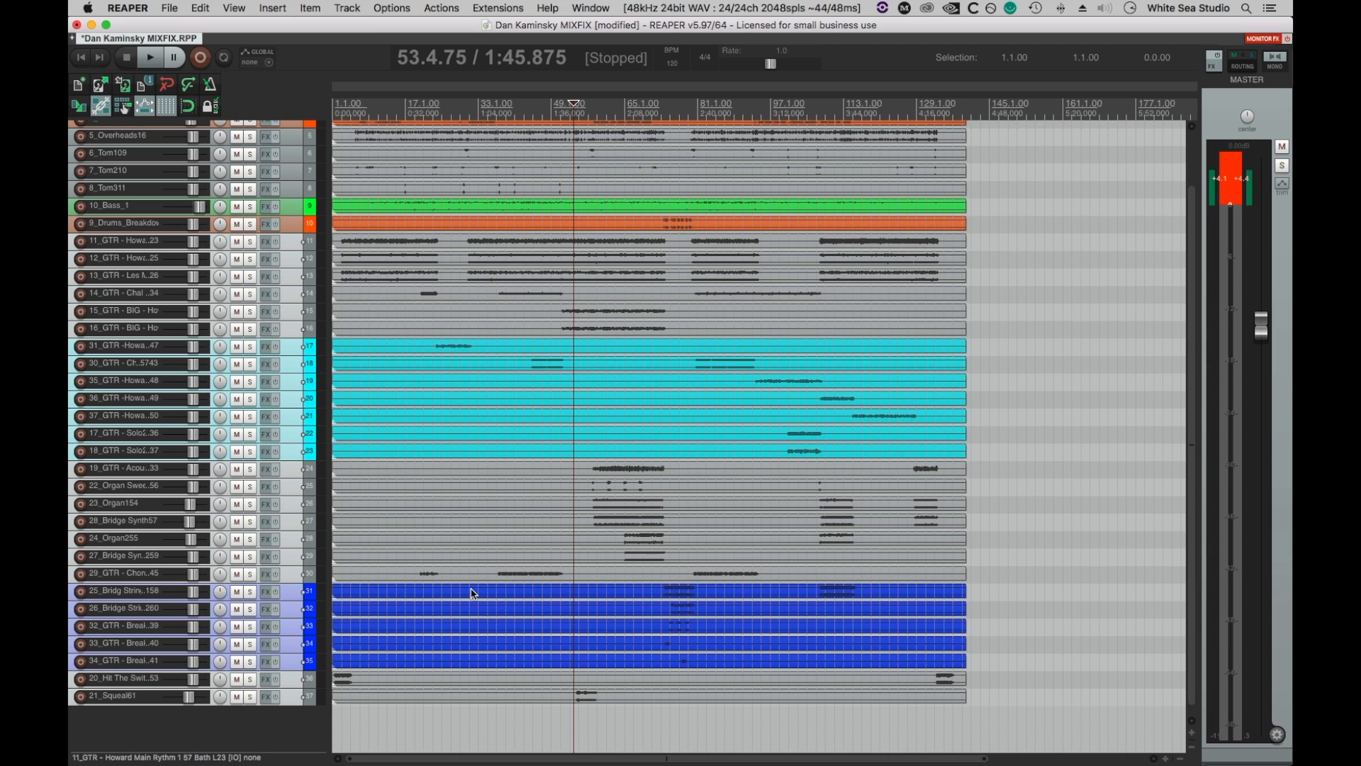
pyautogui.scroll(2, 564, 426)
pyautogui.press('Home')
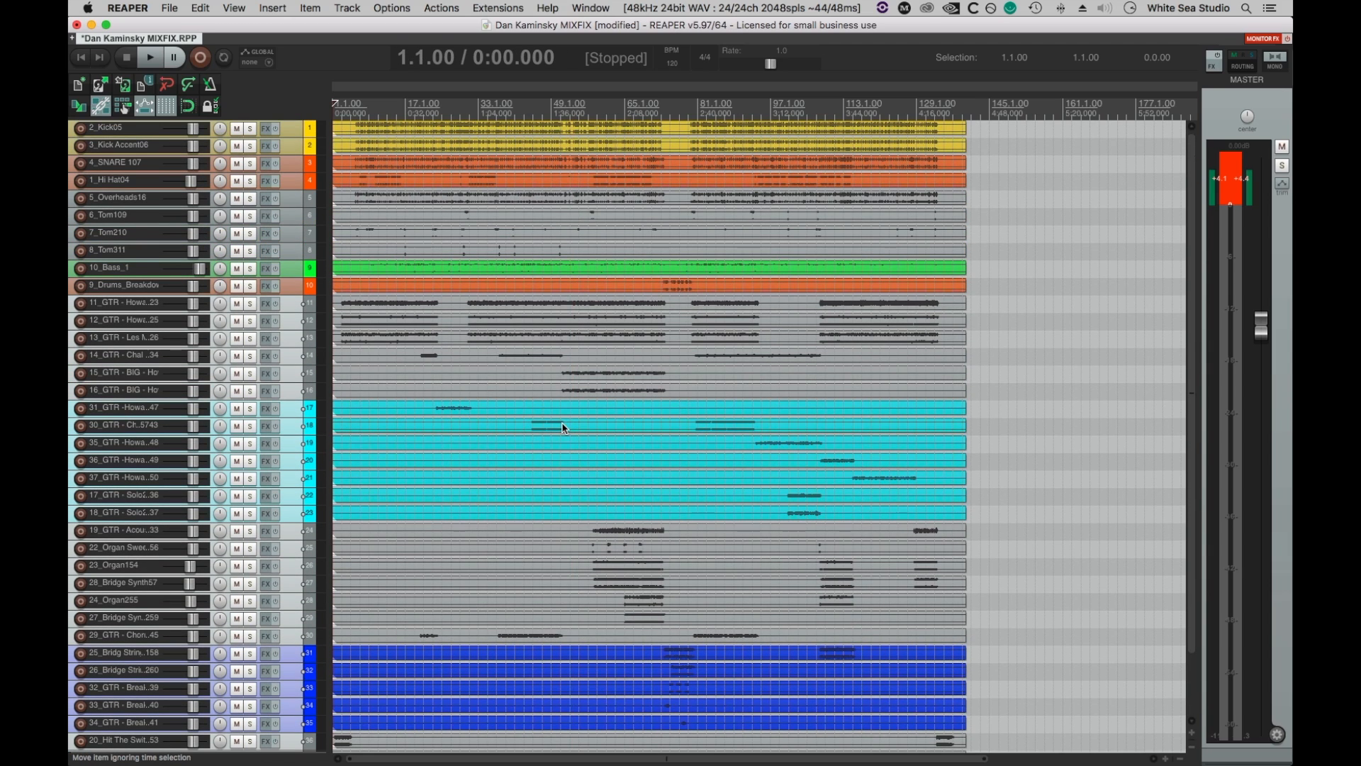
# Lower the item volume of all media items to -16.0 dB and reset the master meter's peak indicators.
pyautogui.click(598, 216)
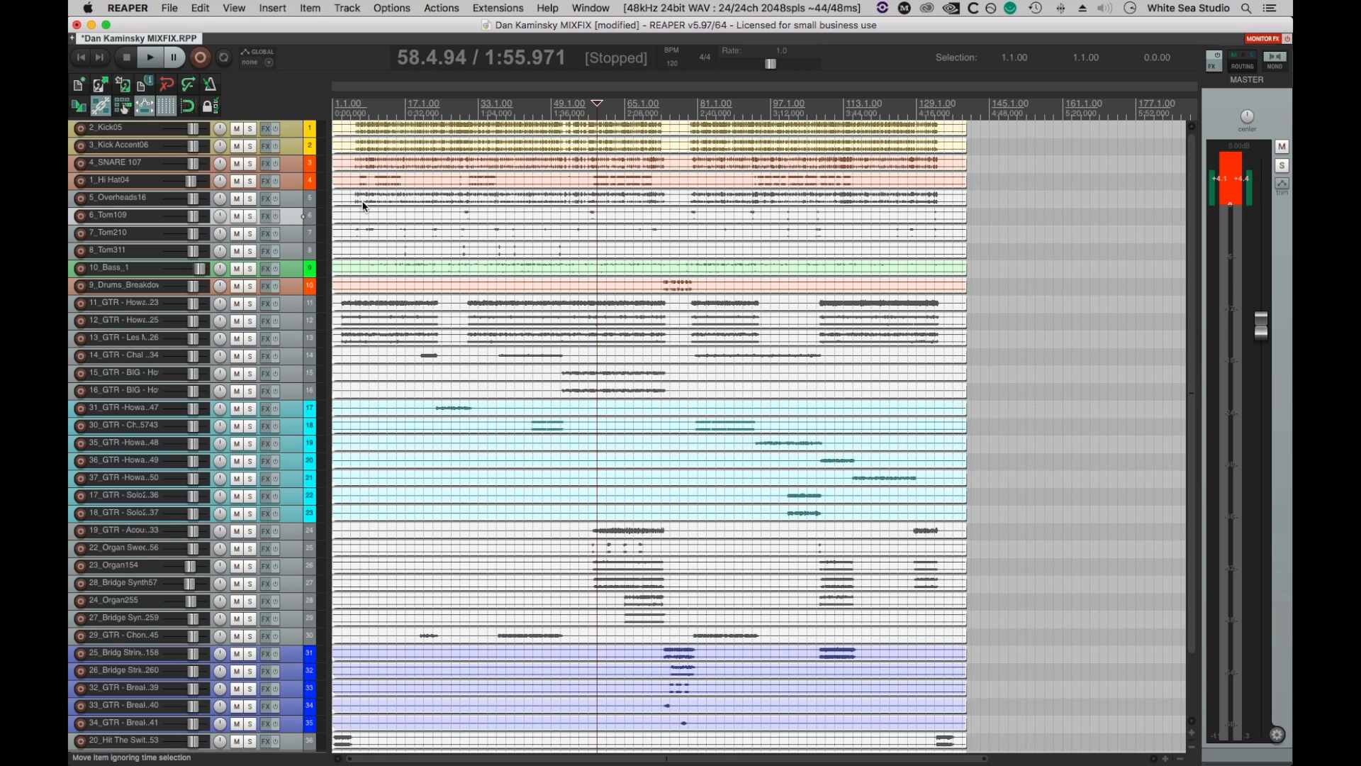
pyautogui.scroll(3, 363, 207)
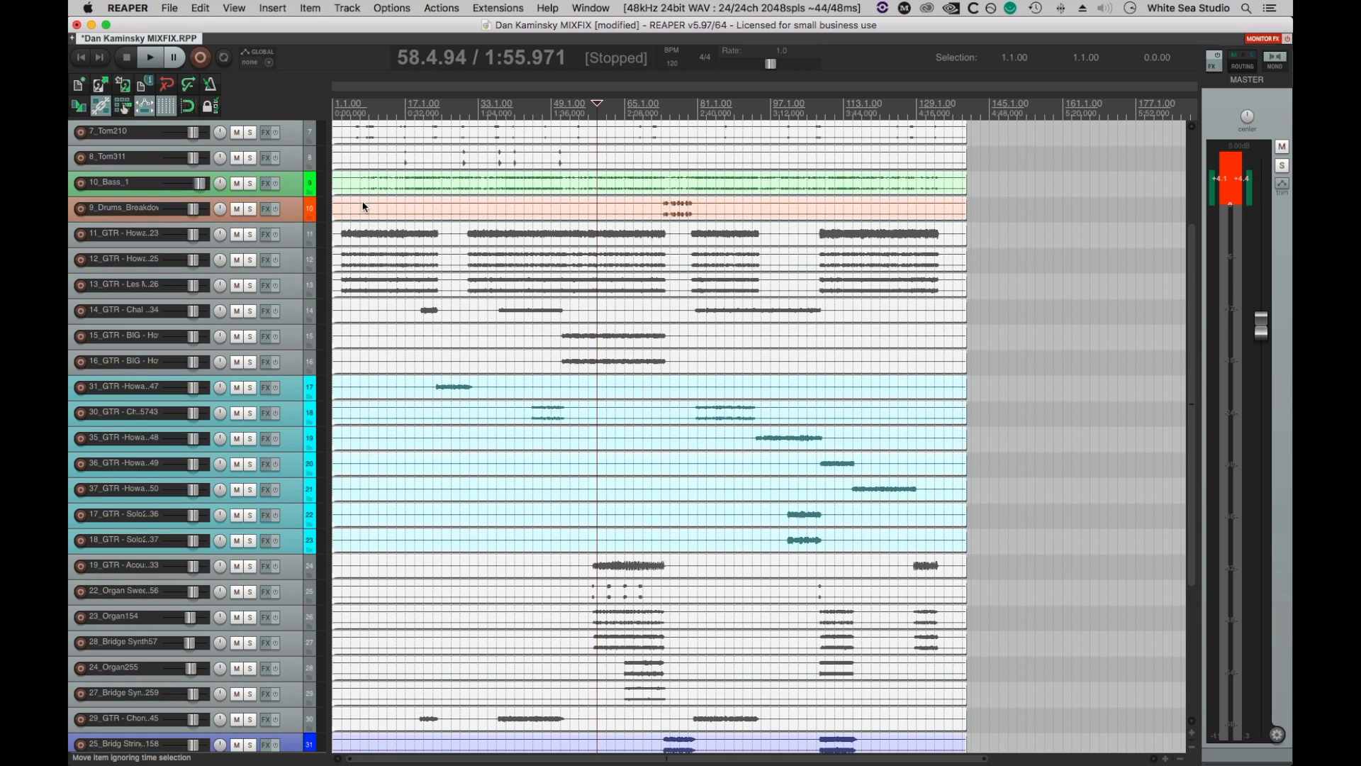
pyautogui.scroll(2, 363, 207)
pyautogui.moveTo(340, 210); pyautogui.dragTo(339, 233)
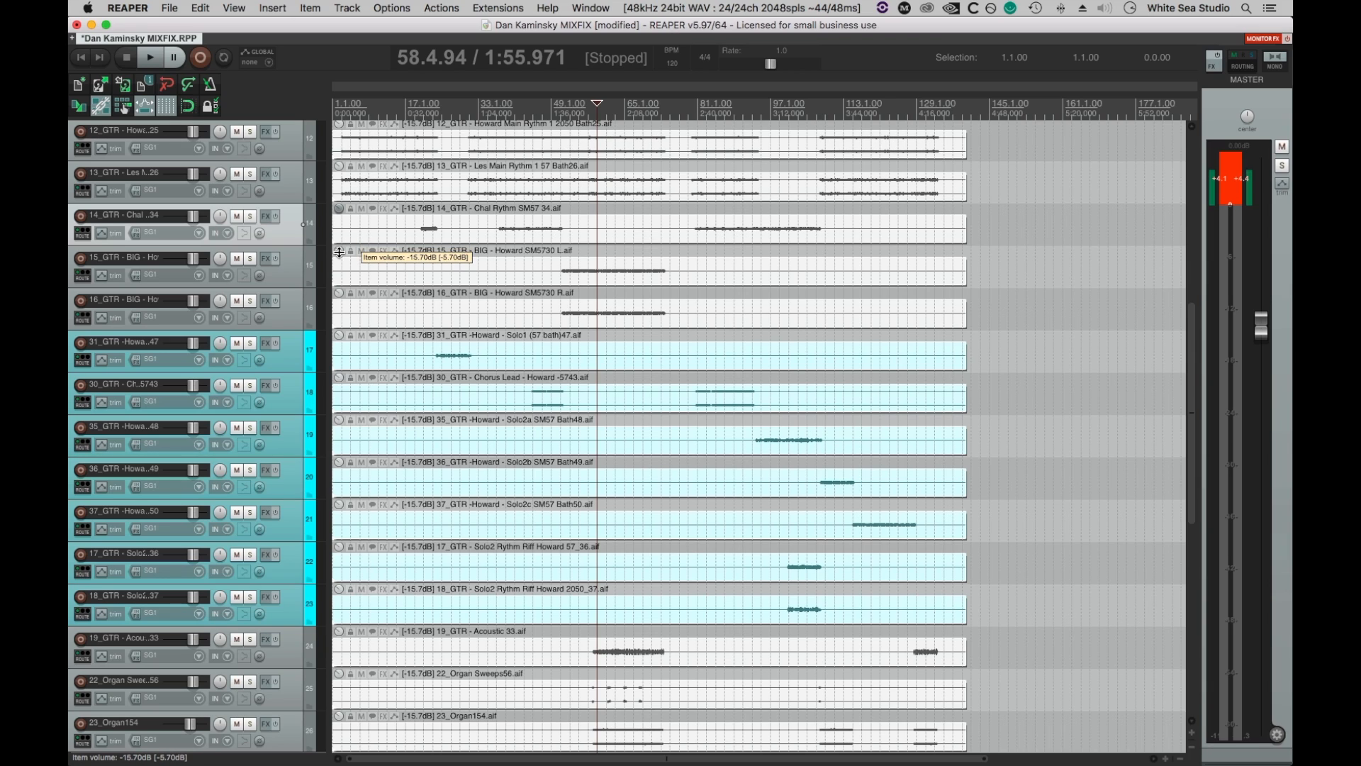
pyautogui.moveTo(339, 252); pyautogui.dragTo(339, 254)
pyautogui.press('Home')
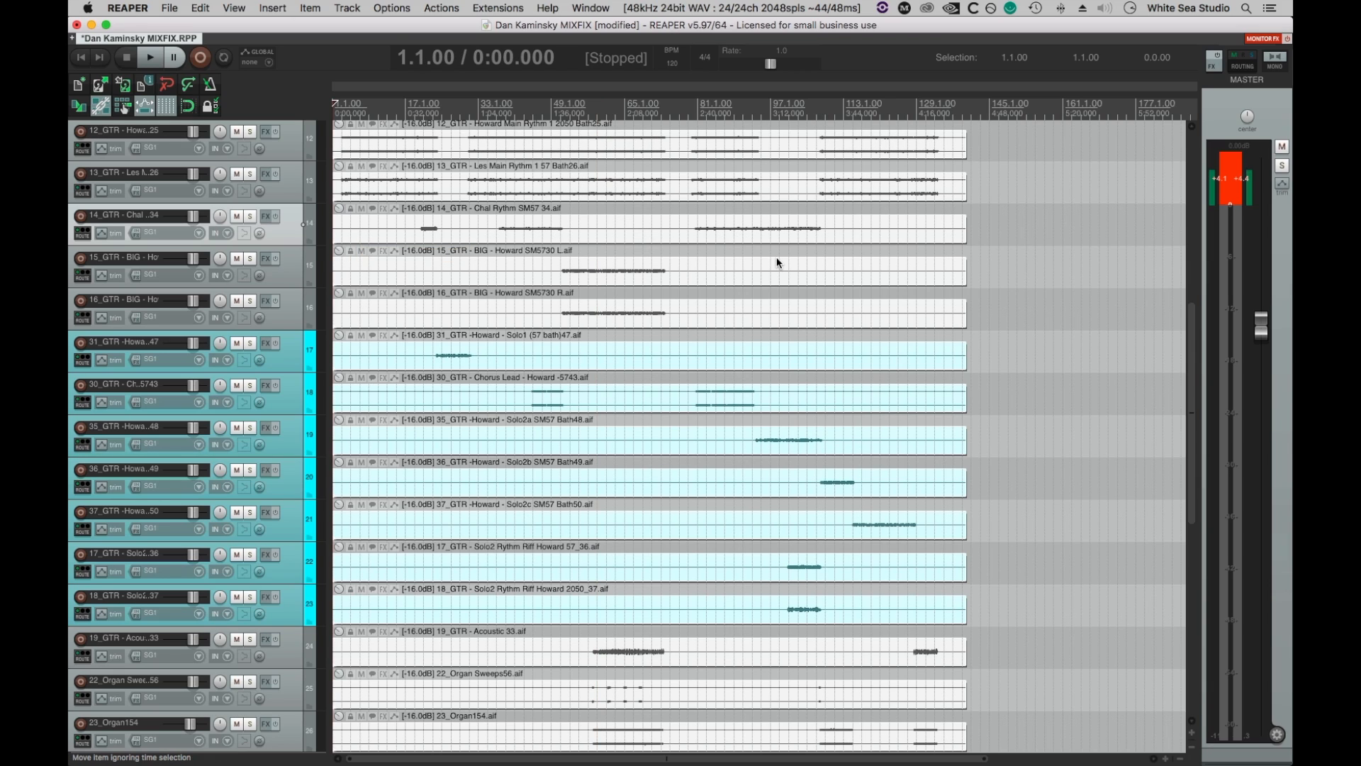
pyautogui.click(1236, 188)
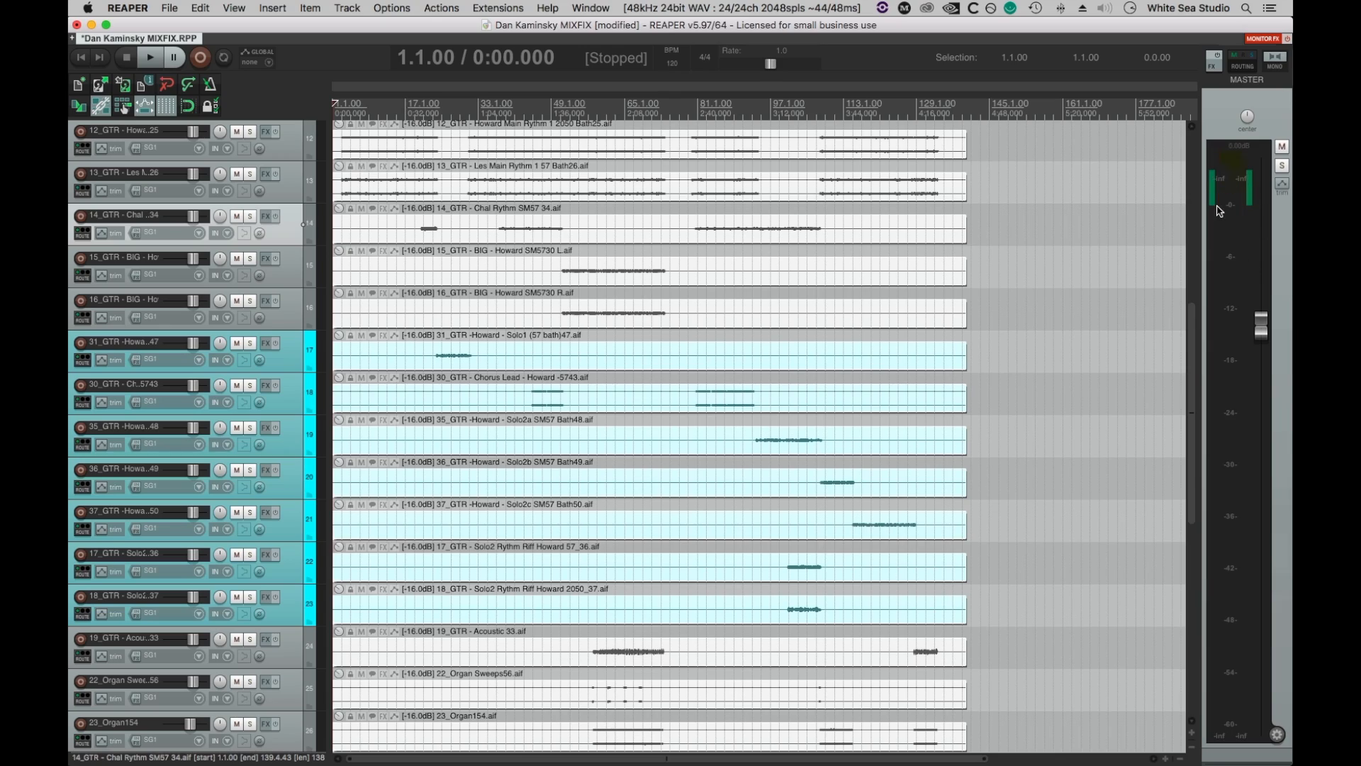
# Reduce the track heights so almost the whole session fits, and magnify the waveform display by two increments.
pyautogui.scroll(10, 1015, 264)
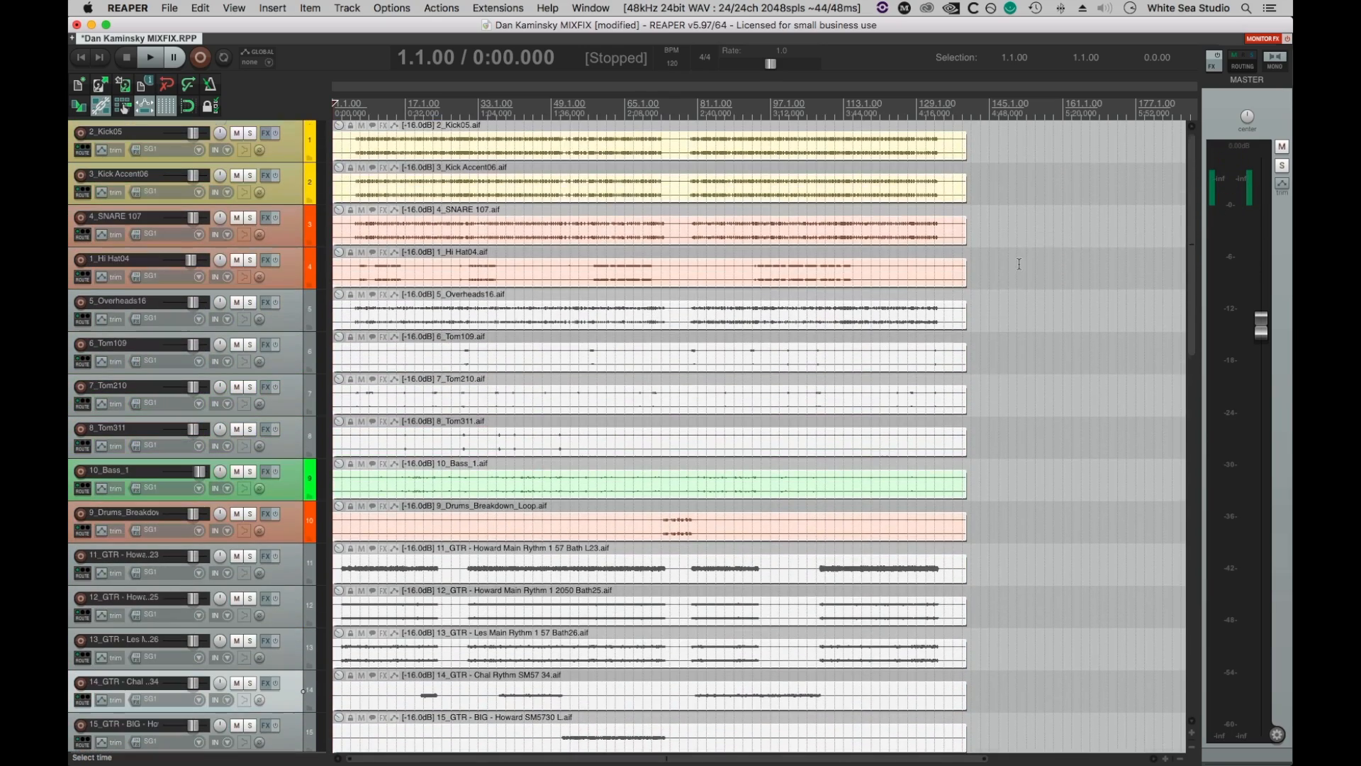
pyautogui.scroll(-5, 1017, 268)
pyautogui.scroll(-5, 1006, 255)
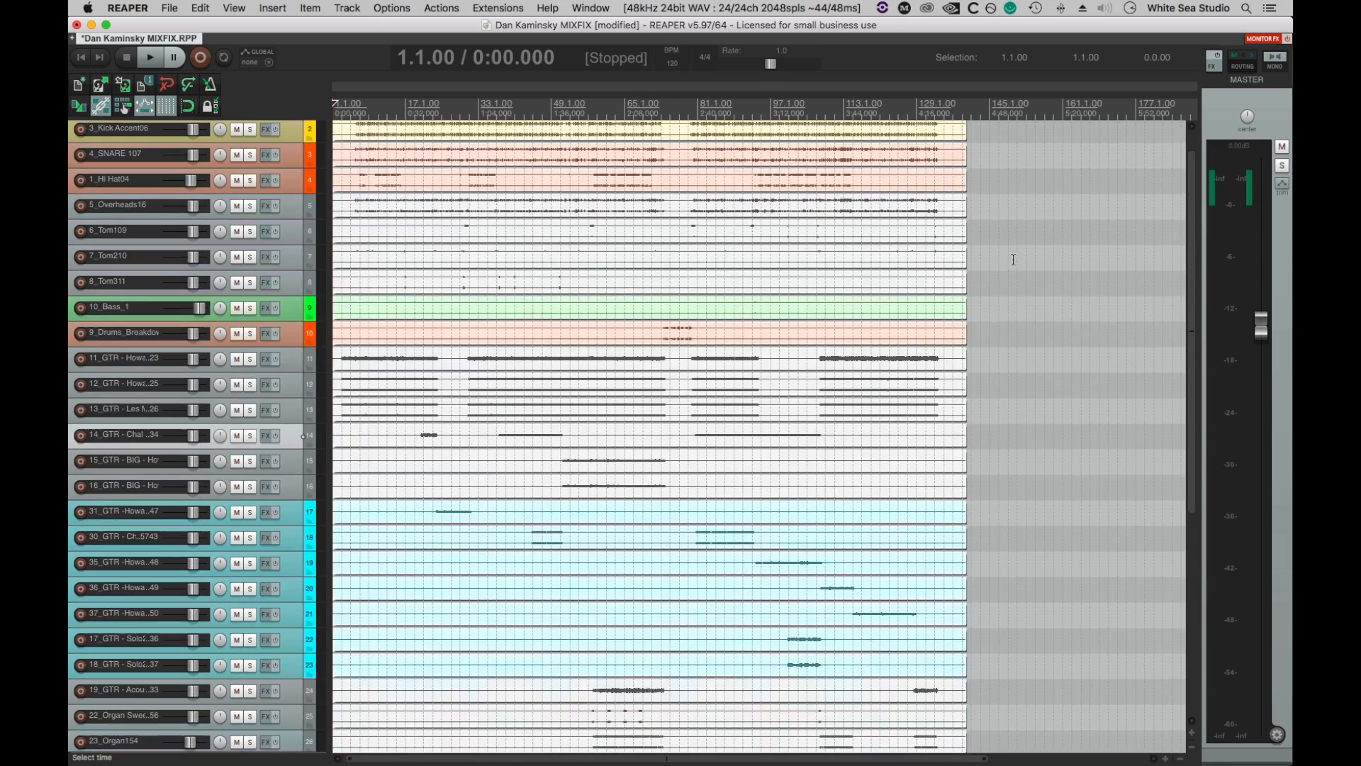
pyautogui.scroll(-2, 1007, 252)
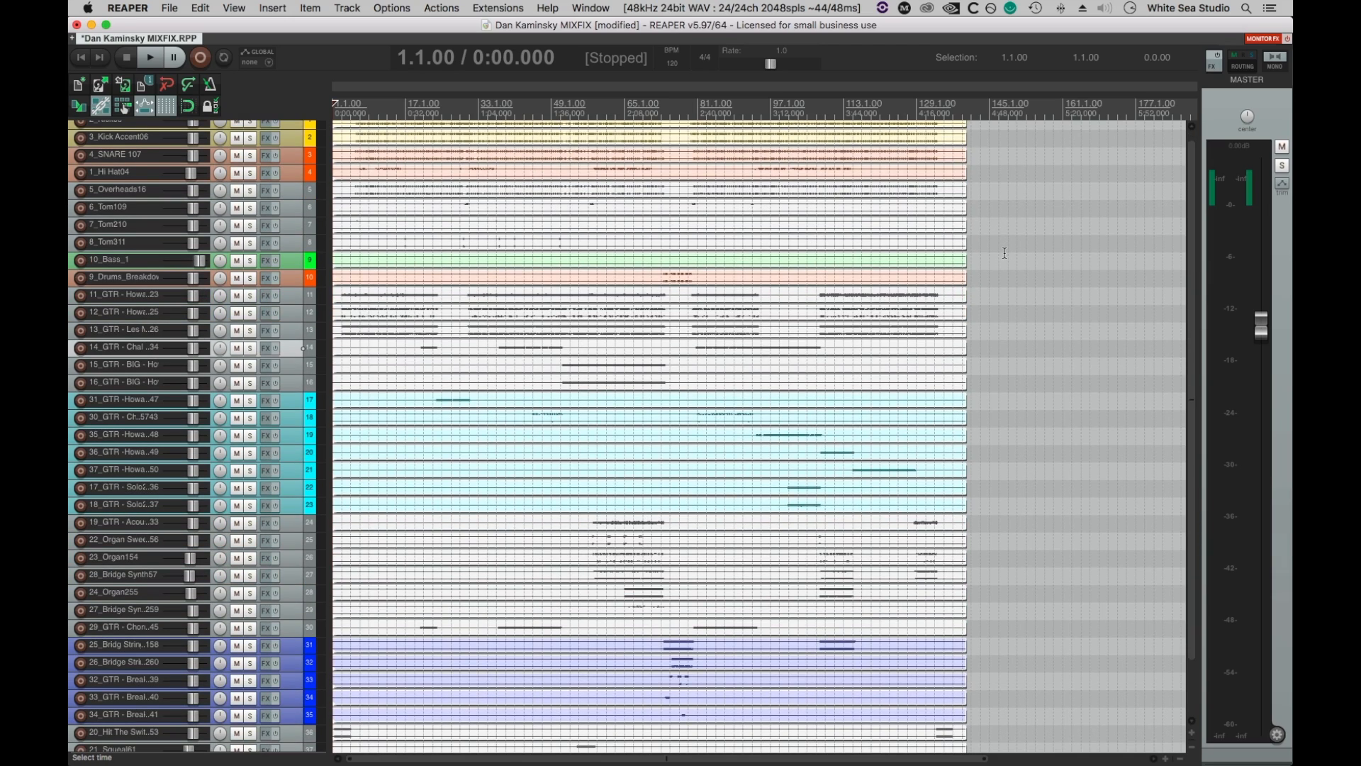
pyautogui.scroll(-3, 1004, 253)
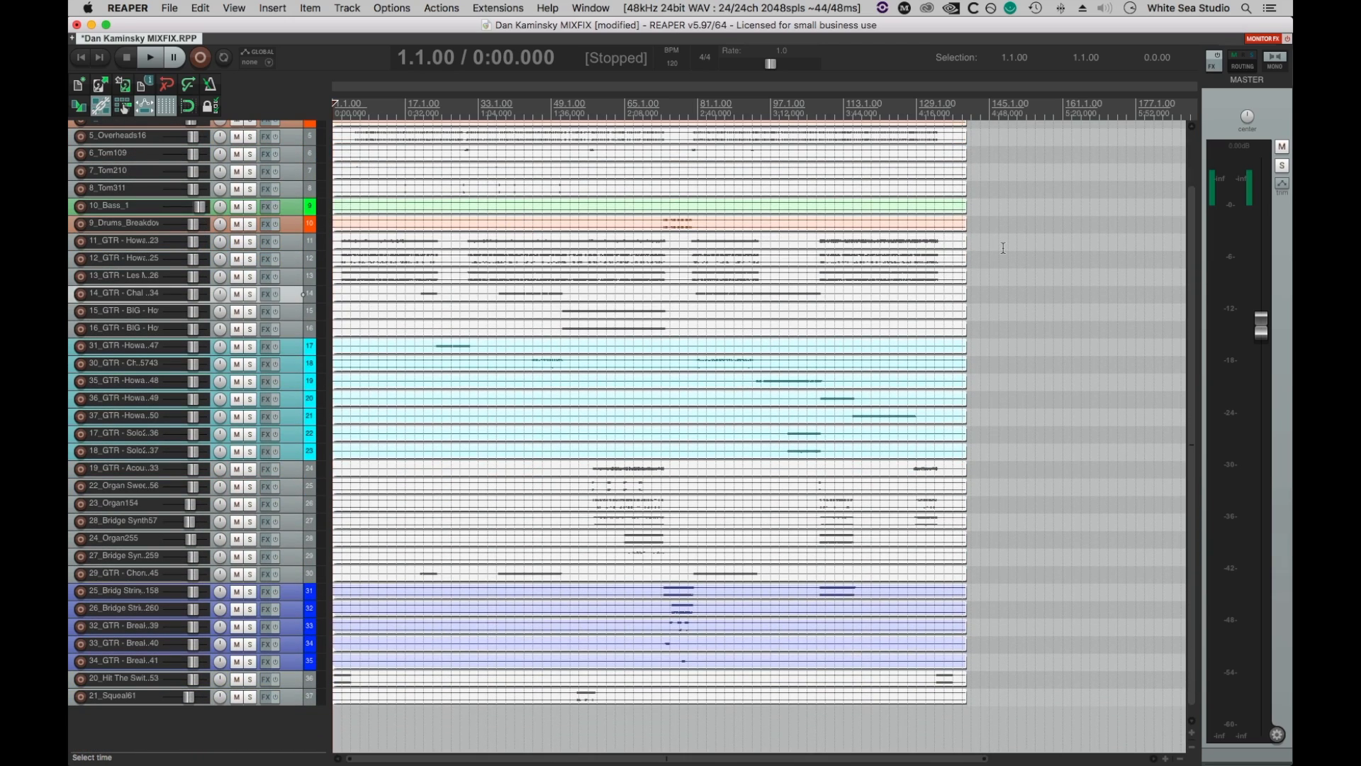
pyautogui.scroll(3, 1003, 248)
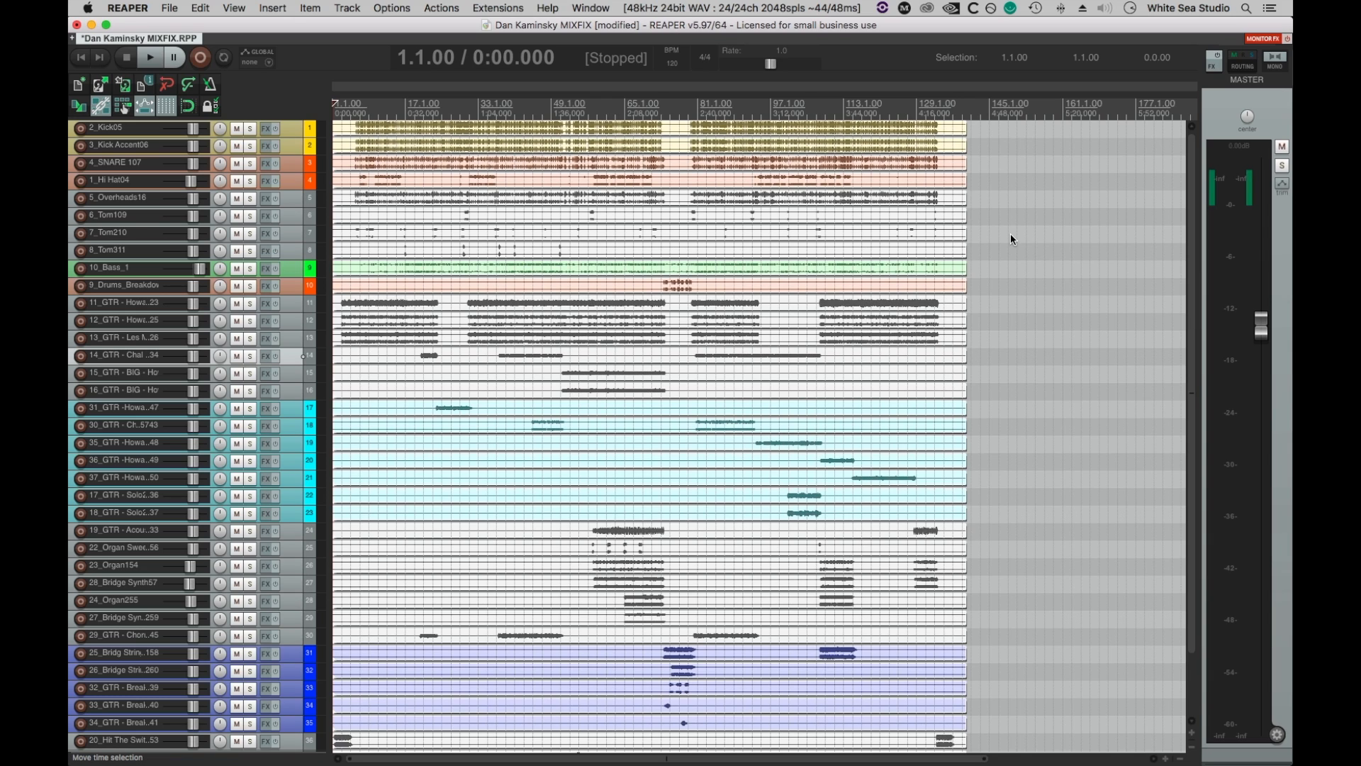
pyautogui.hotkey('shift', 'Up')
pyautogui.hotkey('shift', 'Up')
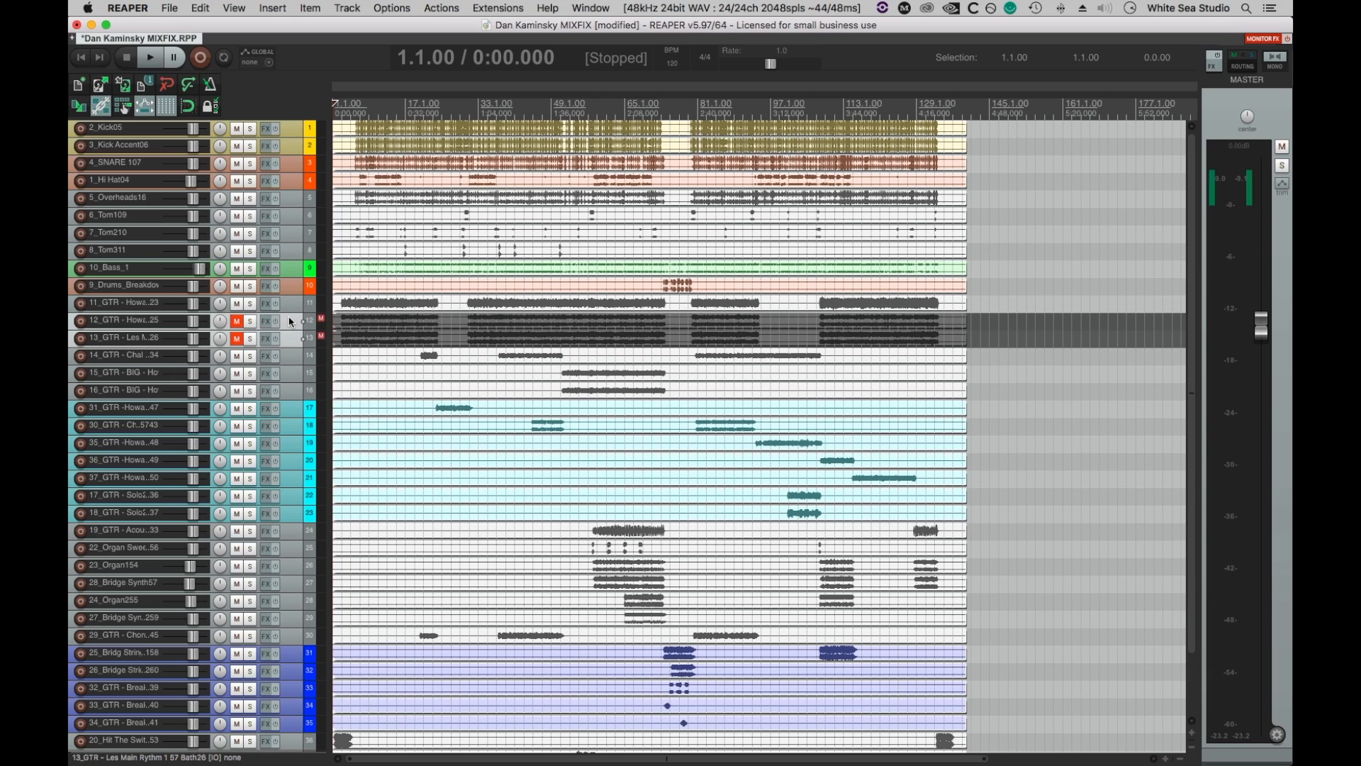
# Play the mix from the project start to near its end, then stop playback.
pyautogui.scroll(3, 289, 321)
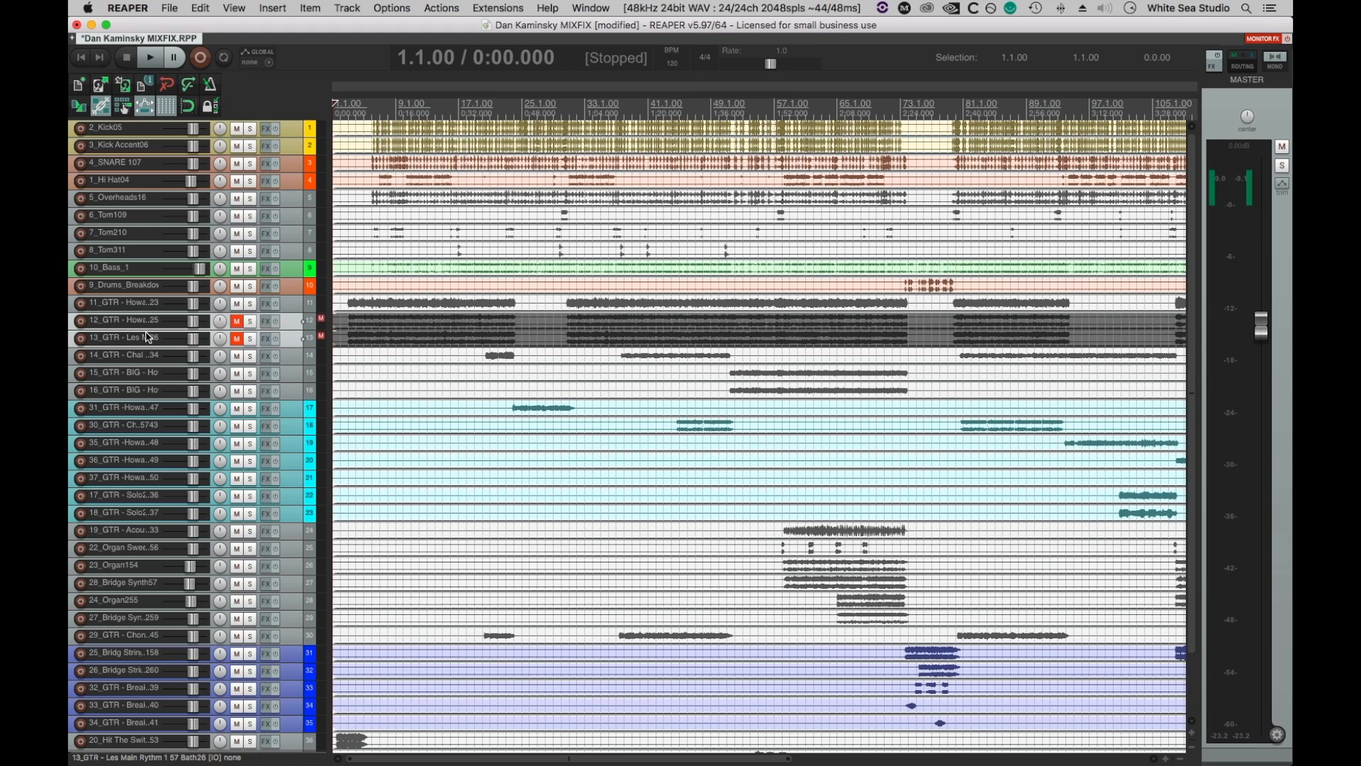
pyautogui.press('space')
pyautogui.scroll(-2, 778, 374)
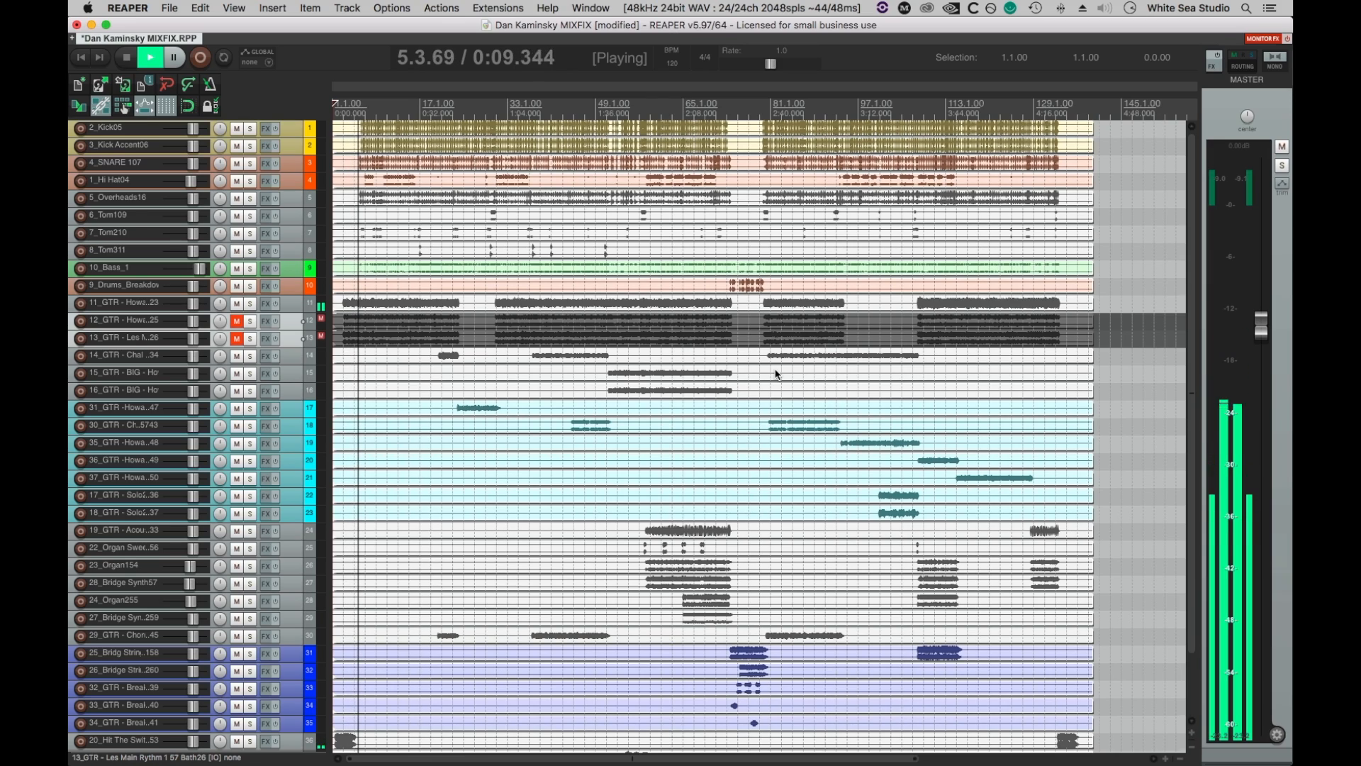
pyautogui.scroll(-2, 776, 374)
pyautogui.scroll(2, 775, 374)
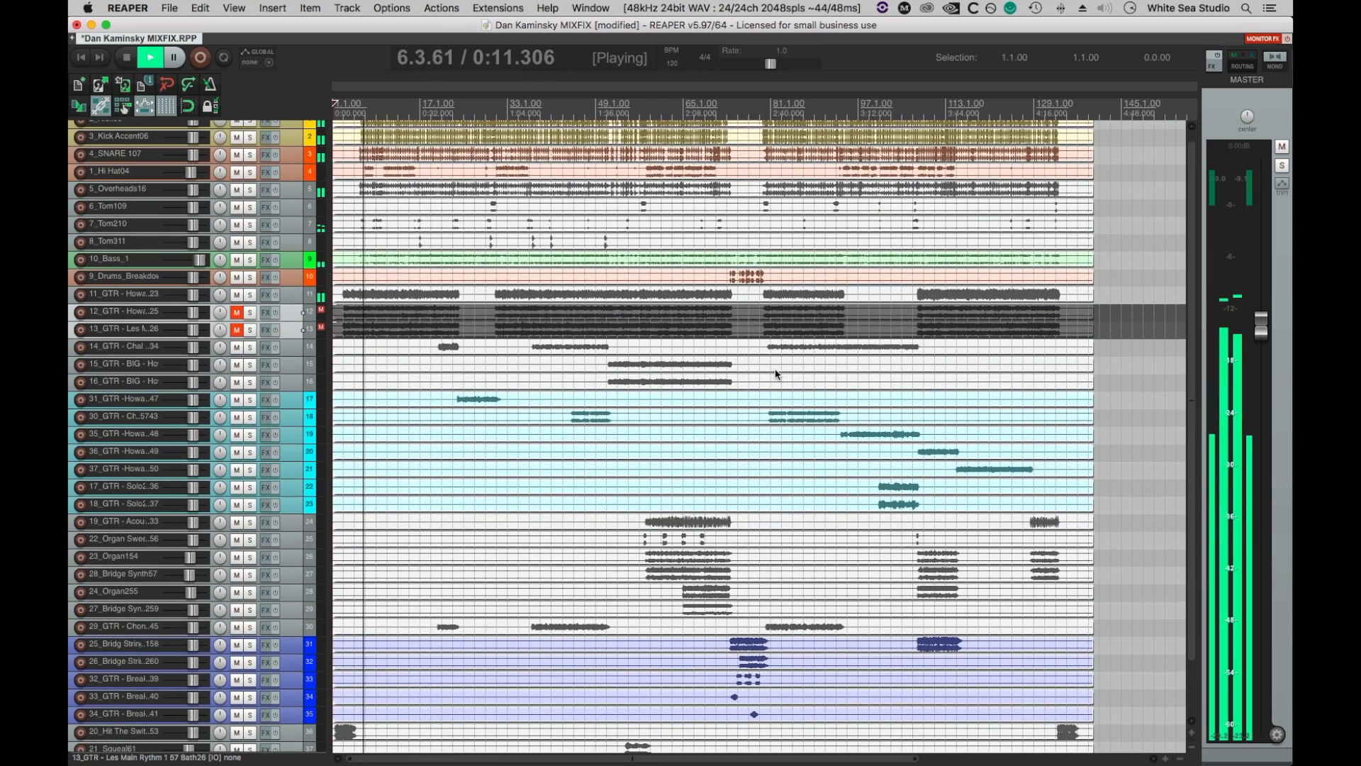
pyautogui.scroll(1, 776, 373)
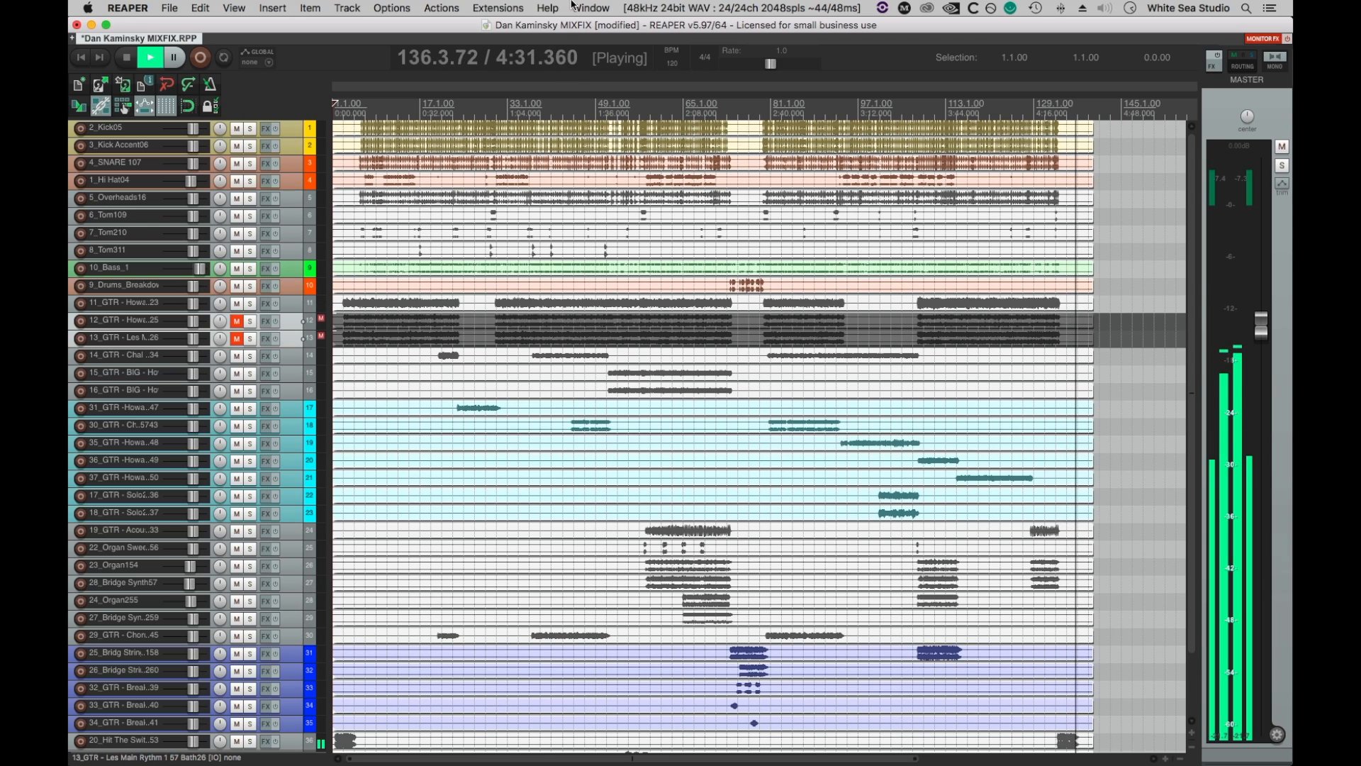
pyautogui.press('space')
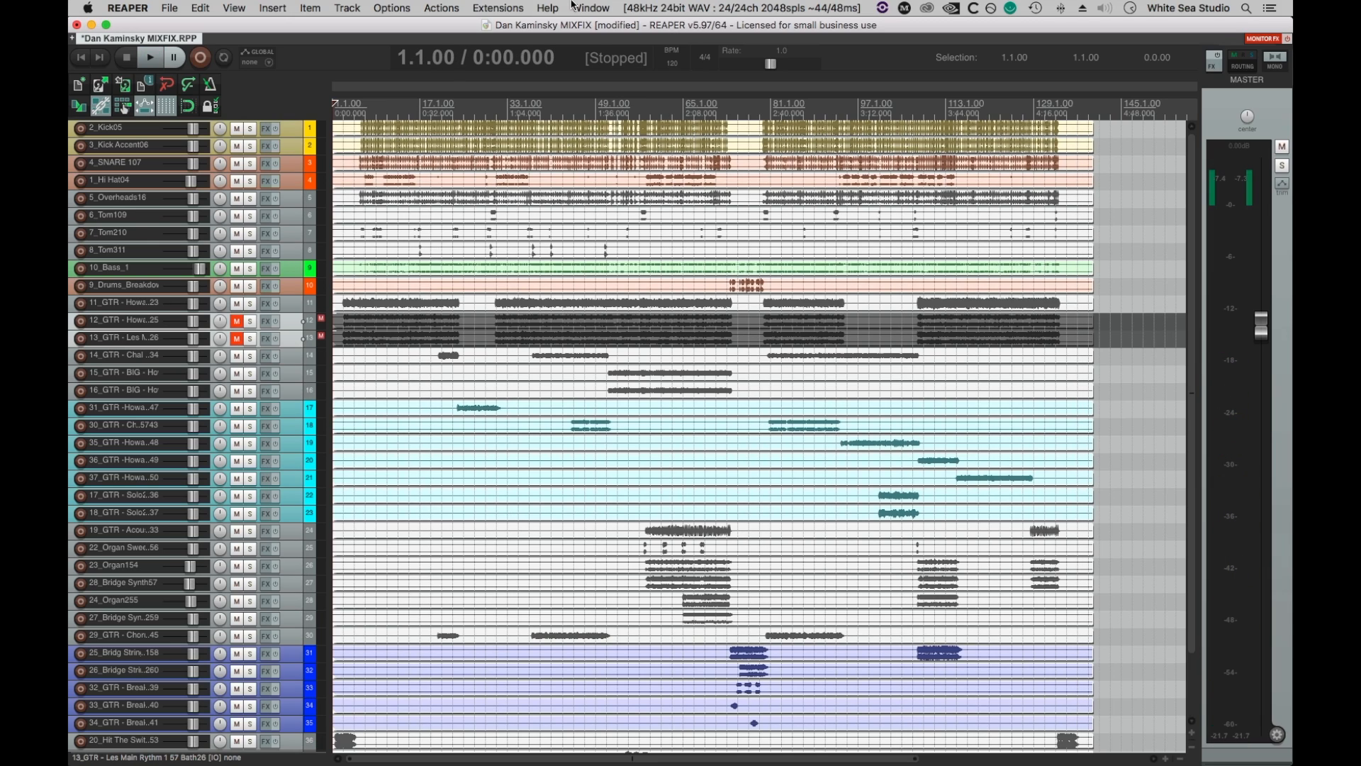
# Mute guitar track 11 and all tracks from 14 through 37, then save the project.
pyautogui.click(296, 302)
pyautogui.press('F5')
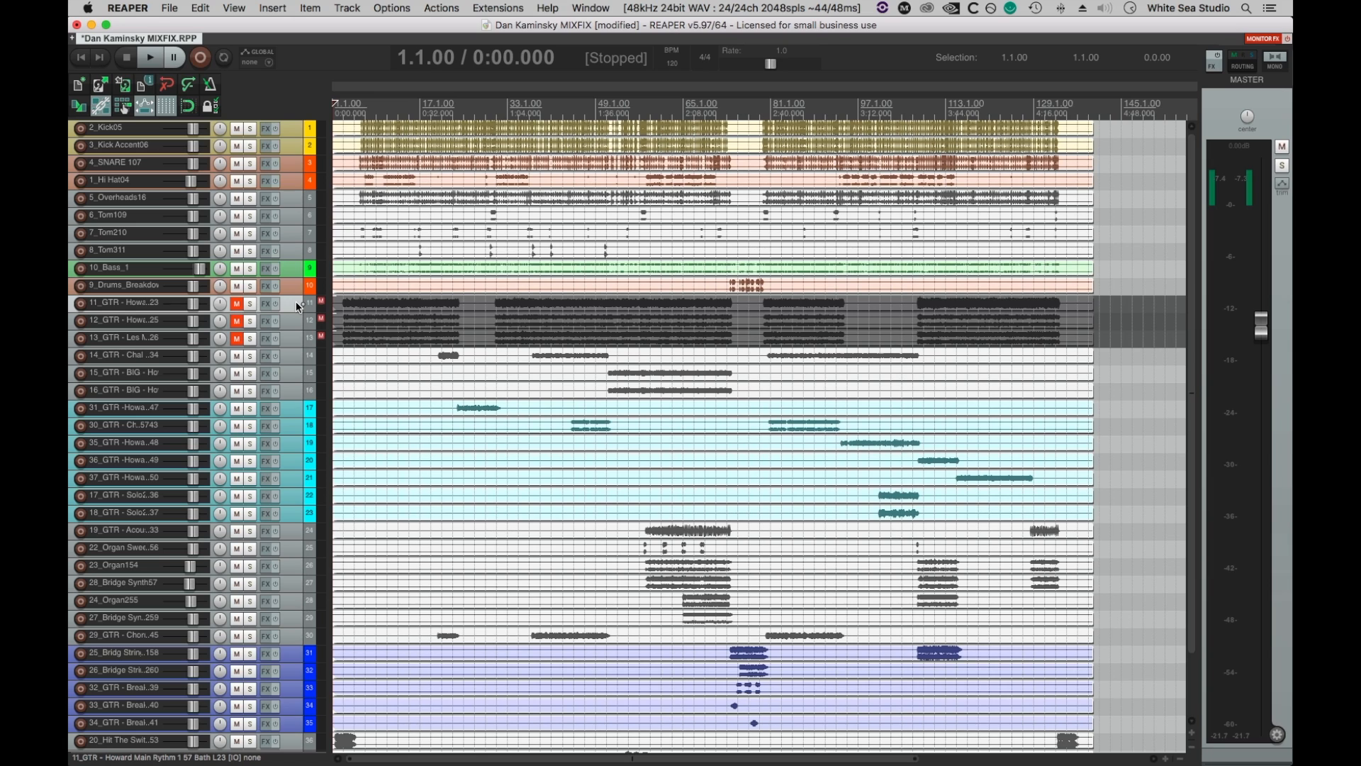
pyautogui.click(292, 354)
pyautogui.scroll(-3, 296, 407)
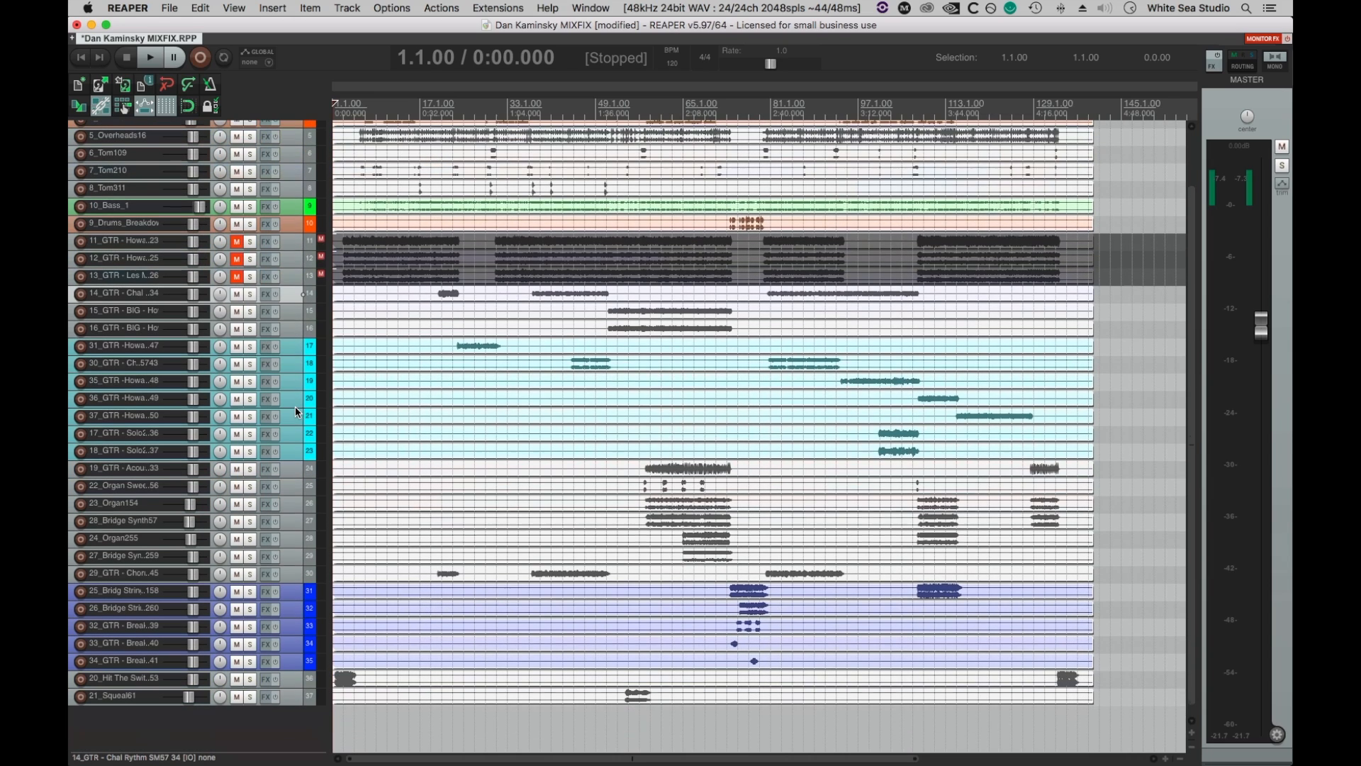
pyautogui.keyDown('shift'); pyautogui.click(291, 699); pyautogui.keyUp('shift')
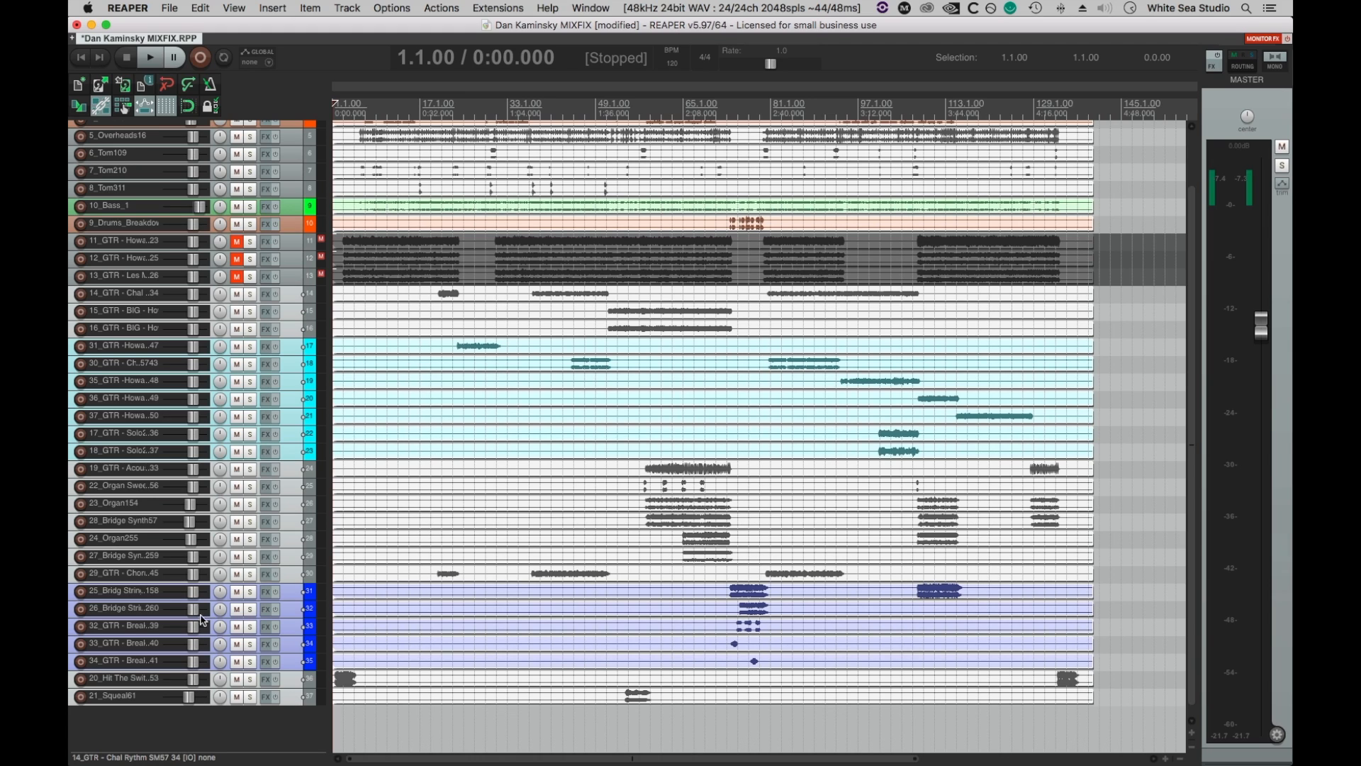
pyautogui.scroll(3, 201, 439)
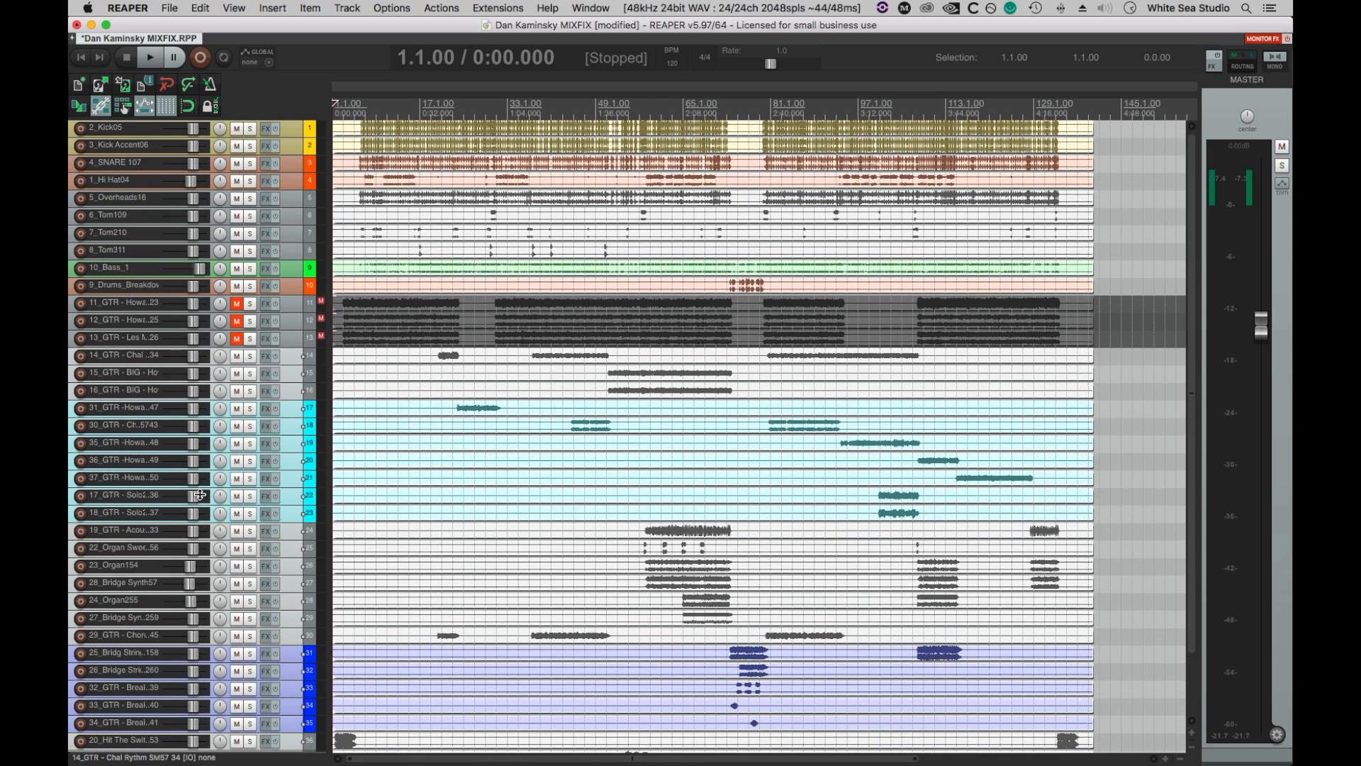
pyautogui.scroll(-2, 173, 553)
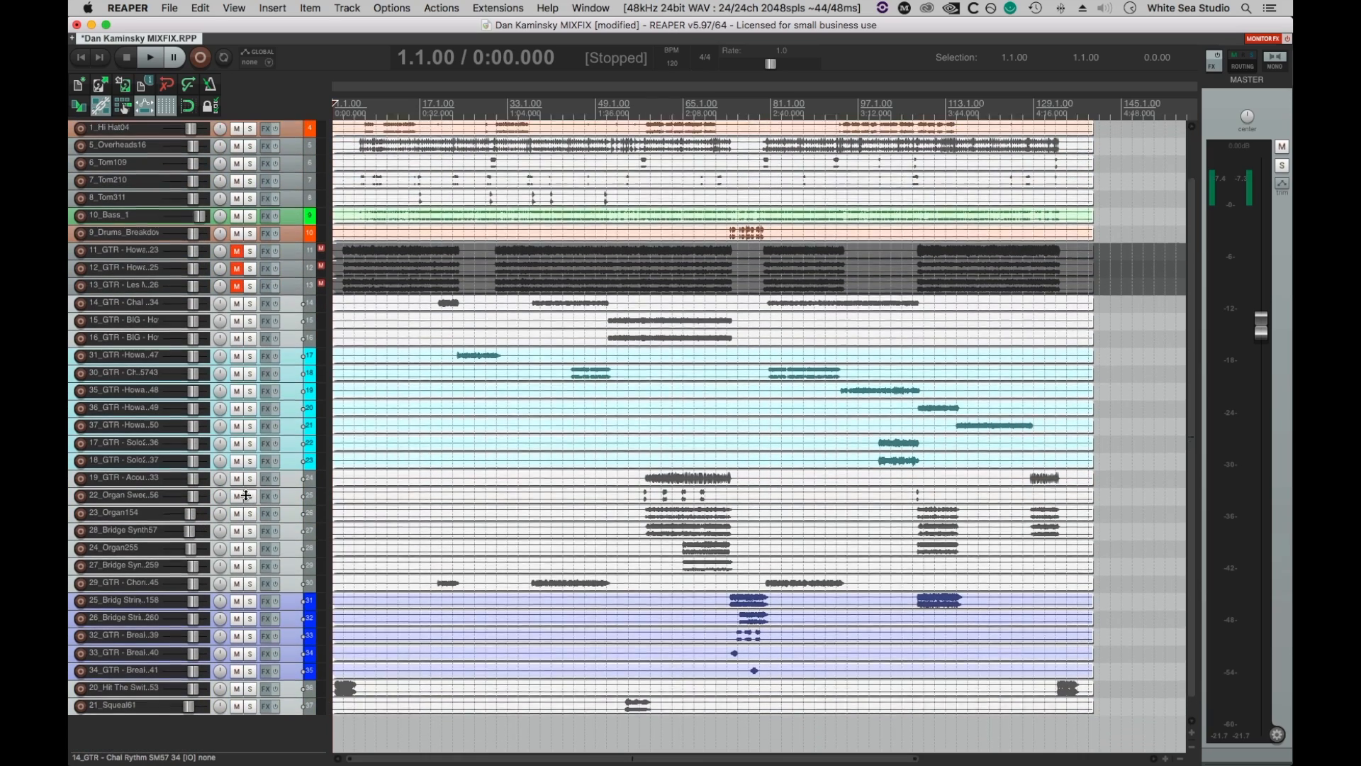
pyautogui.press('F5')
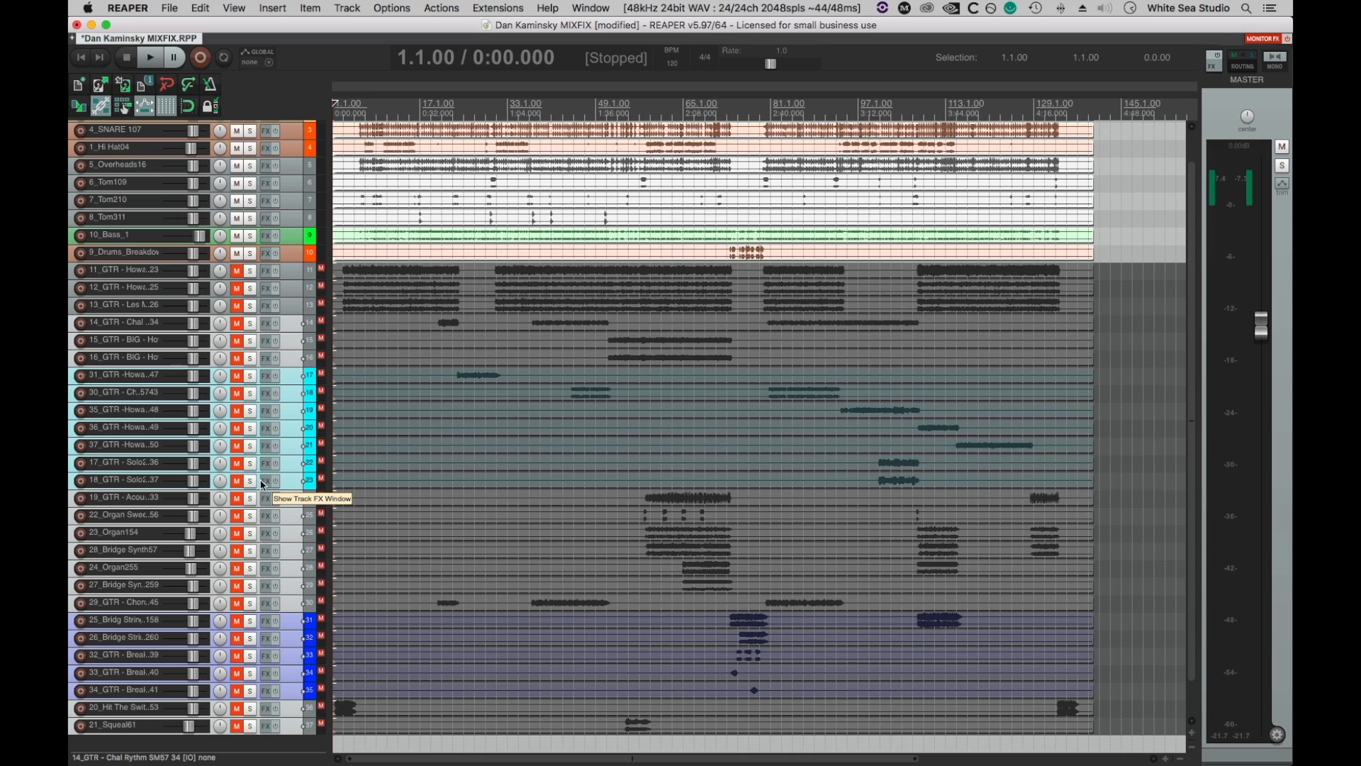
pyautogui.press('super+s')
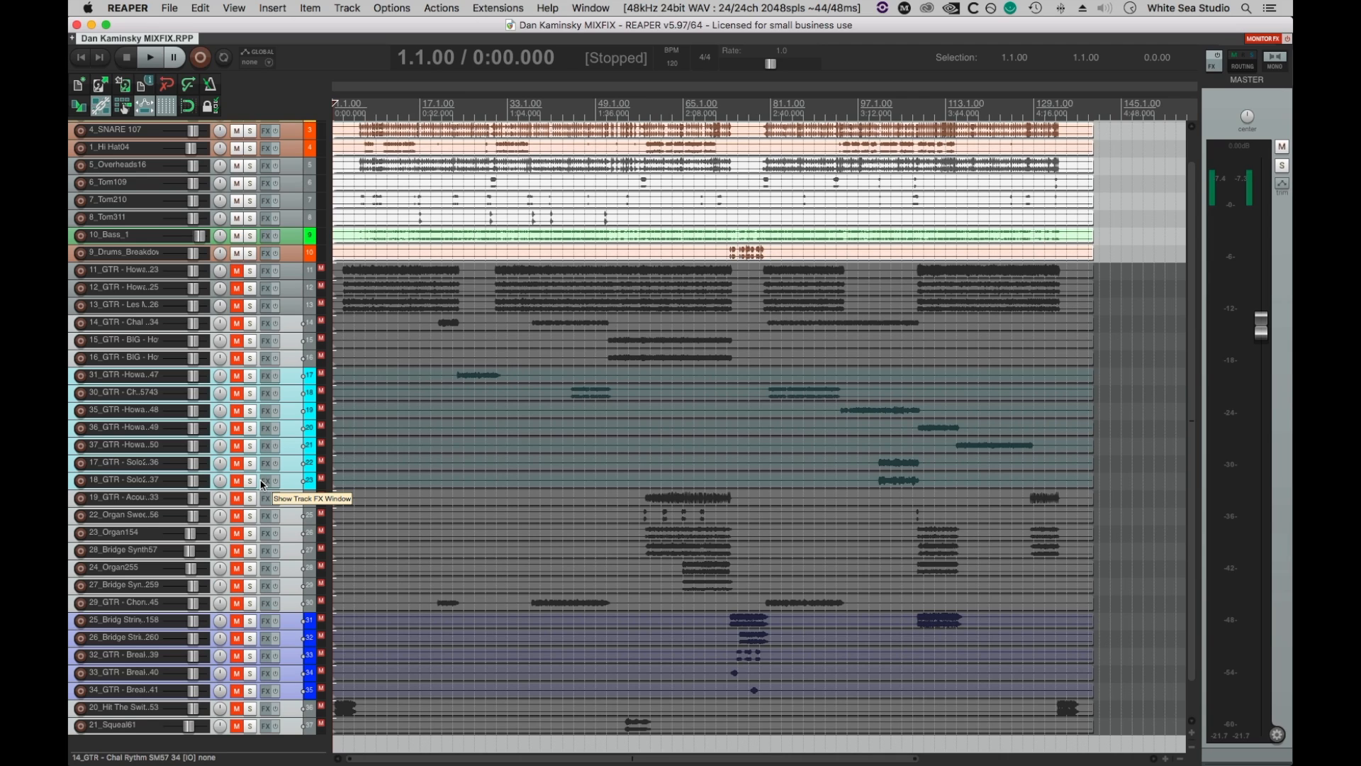
# Reset the 10_Bass_1 track's volume fader to its default level.
pyautogui.scroll(2, 262, 484)
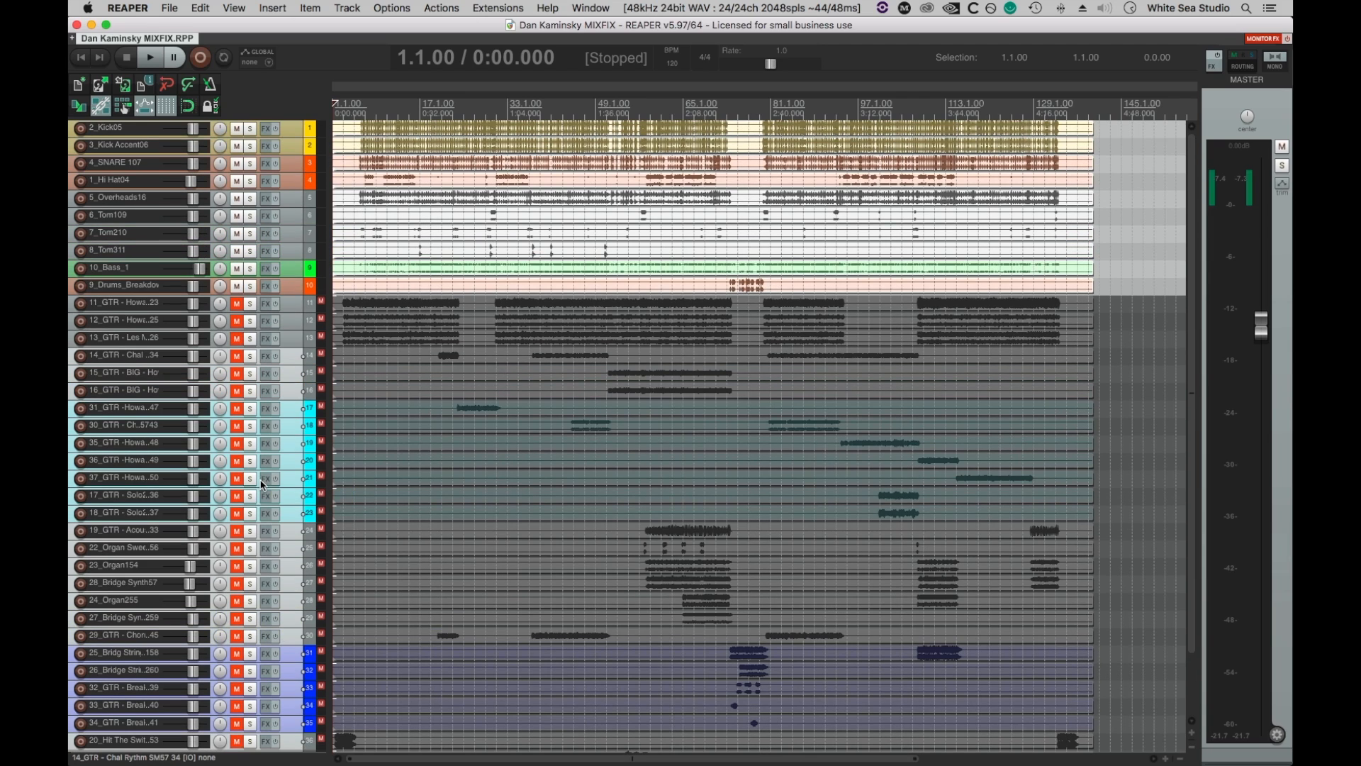
pyautogui.click(287, 271)
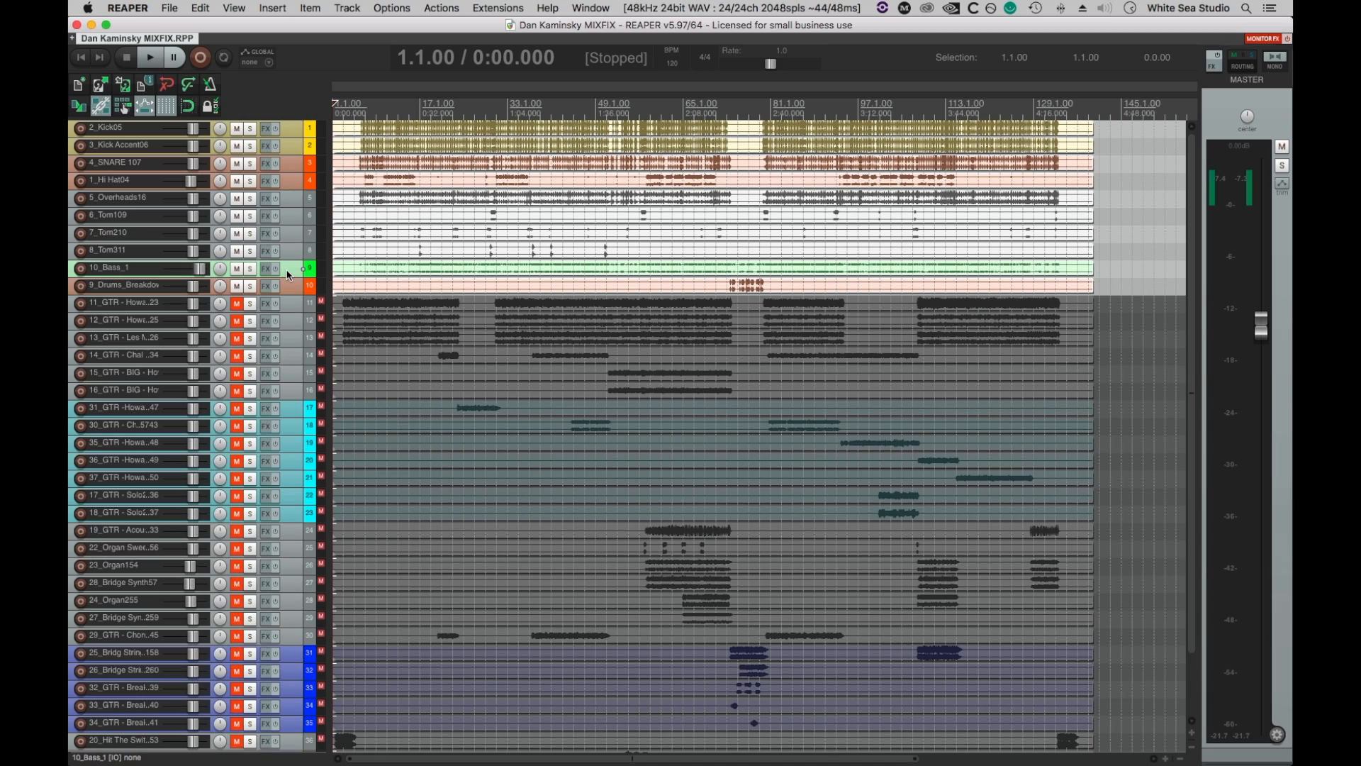
pyautogui.doubleClick(202, 270)
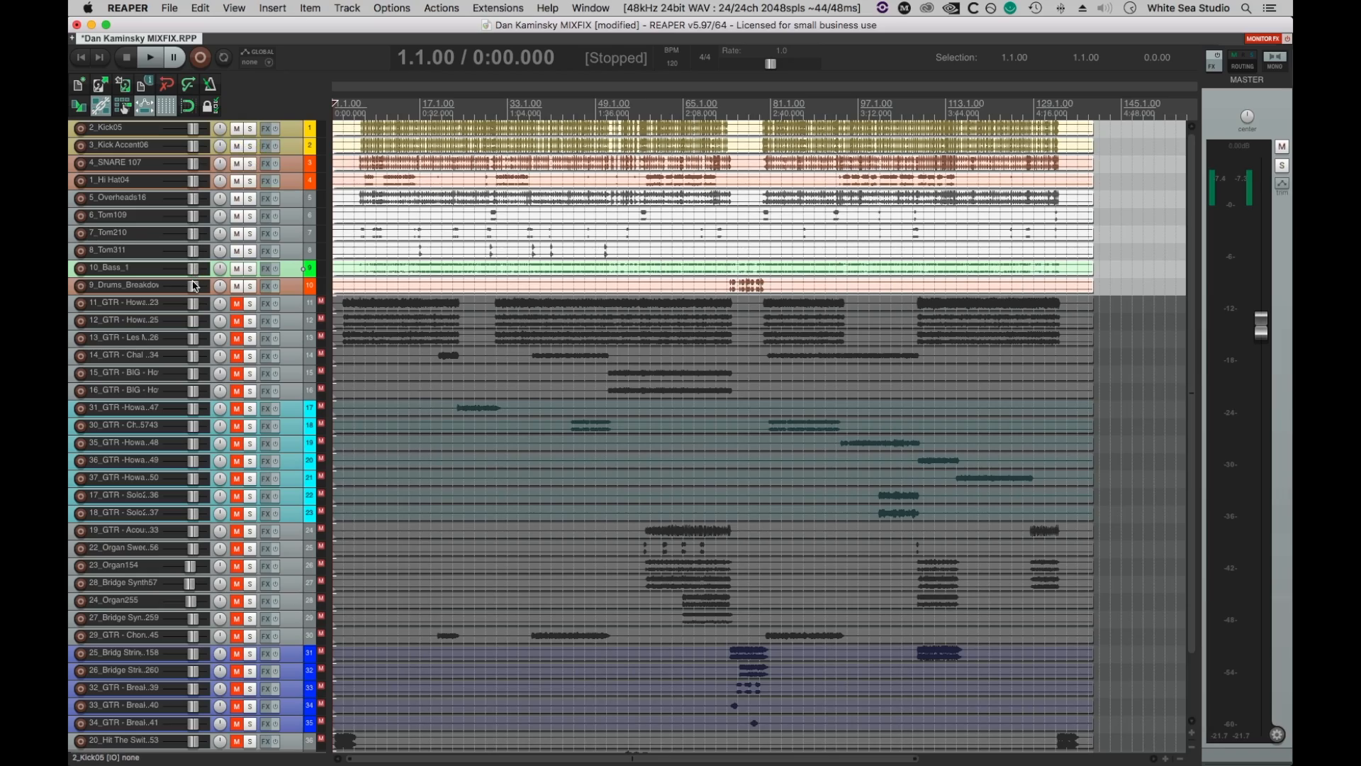
# Enlarge the track heights and select tracks 1 through 10, from 2_Kick05 to 9_Drums_Breakdown_Loop.
pyautogui.scroll(2, 539, 291)
pyautogui.scroll(1, 557, 294)
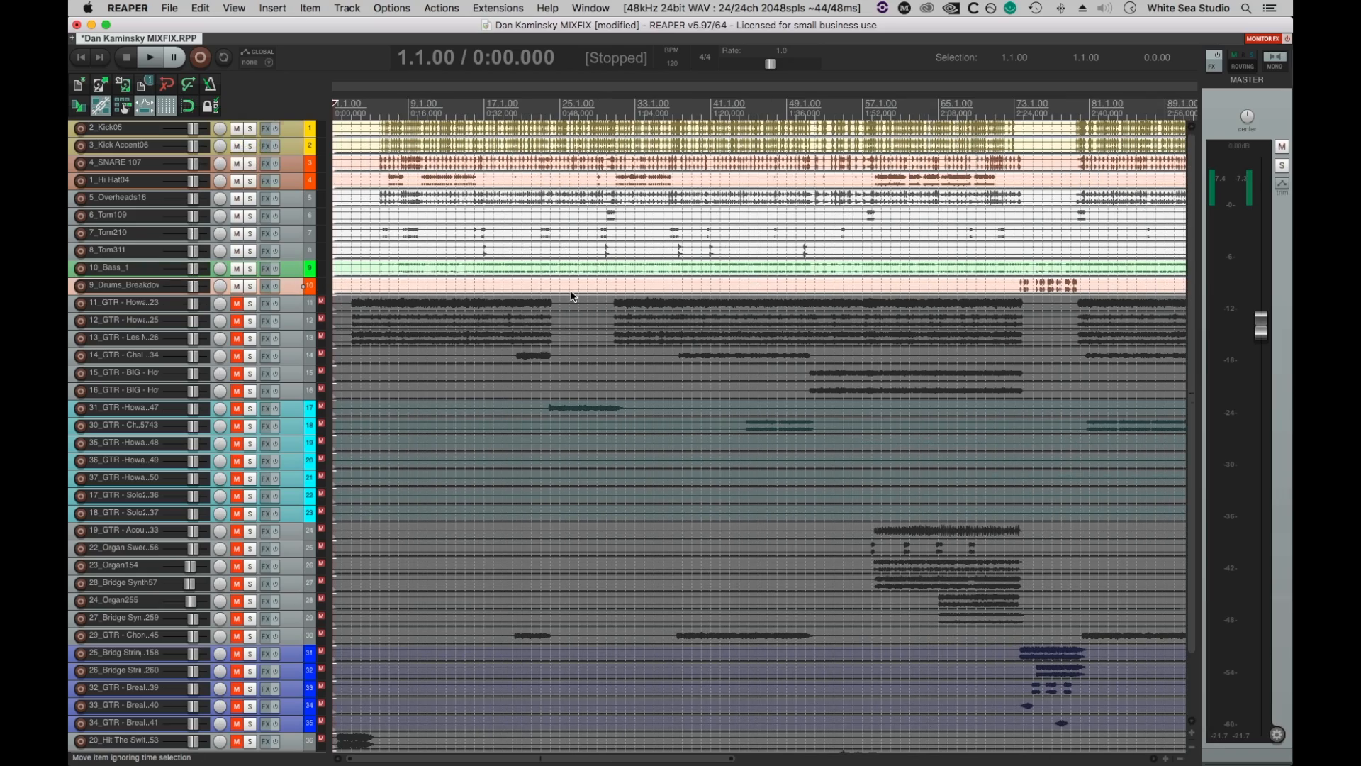
pyautogui.scroll(2, 574, 297)
pyautogui.scroll(5, 626, 285)
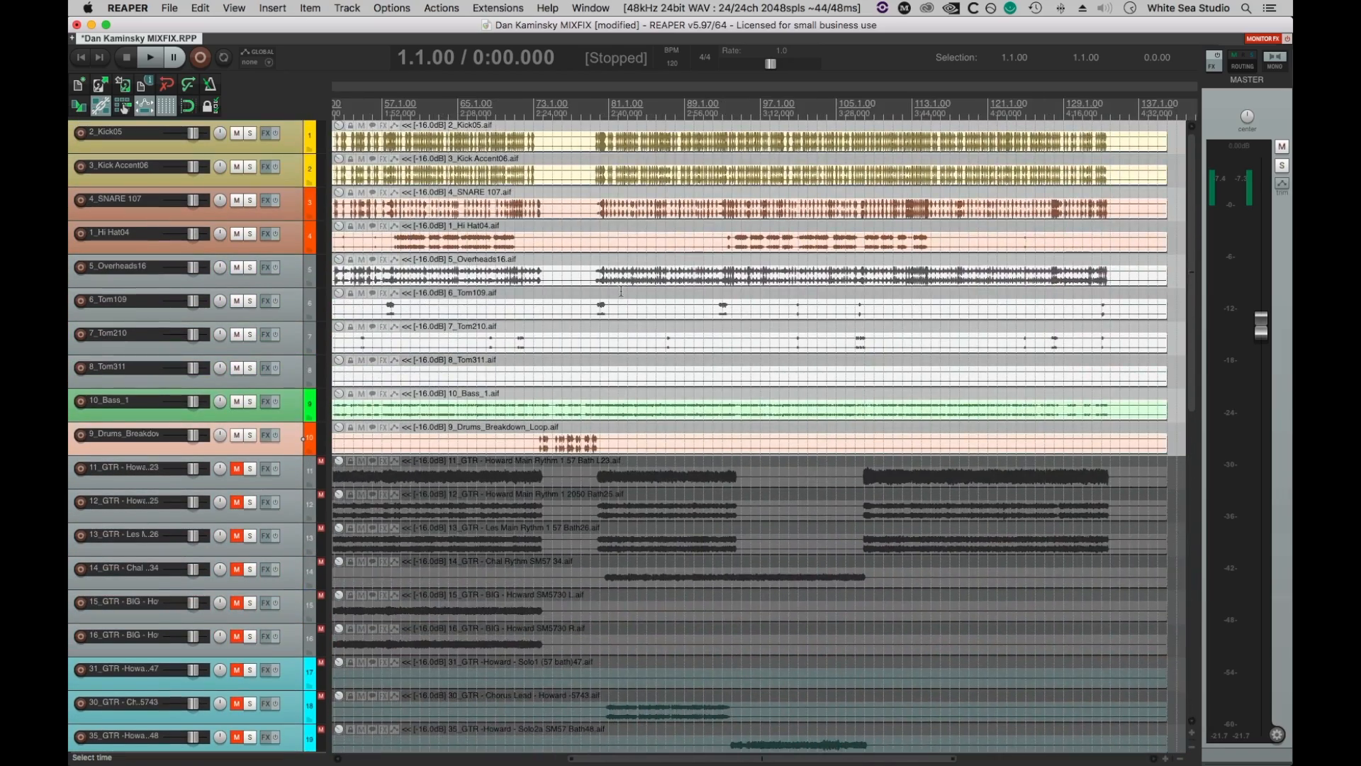
pyautogui.scroll(4, 626, 286)
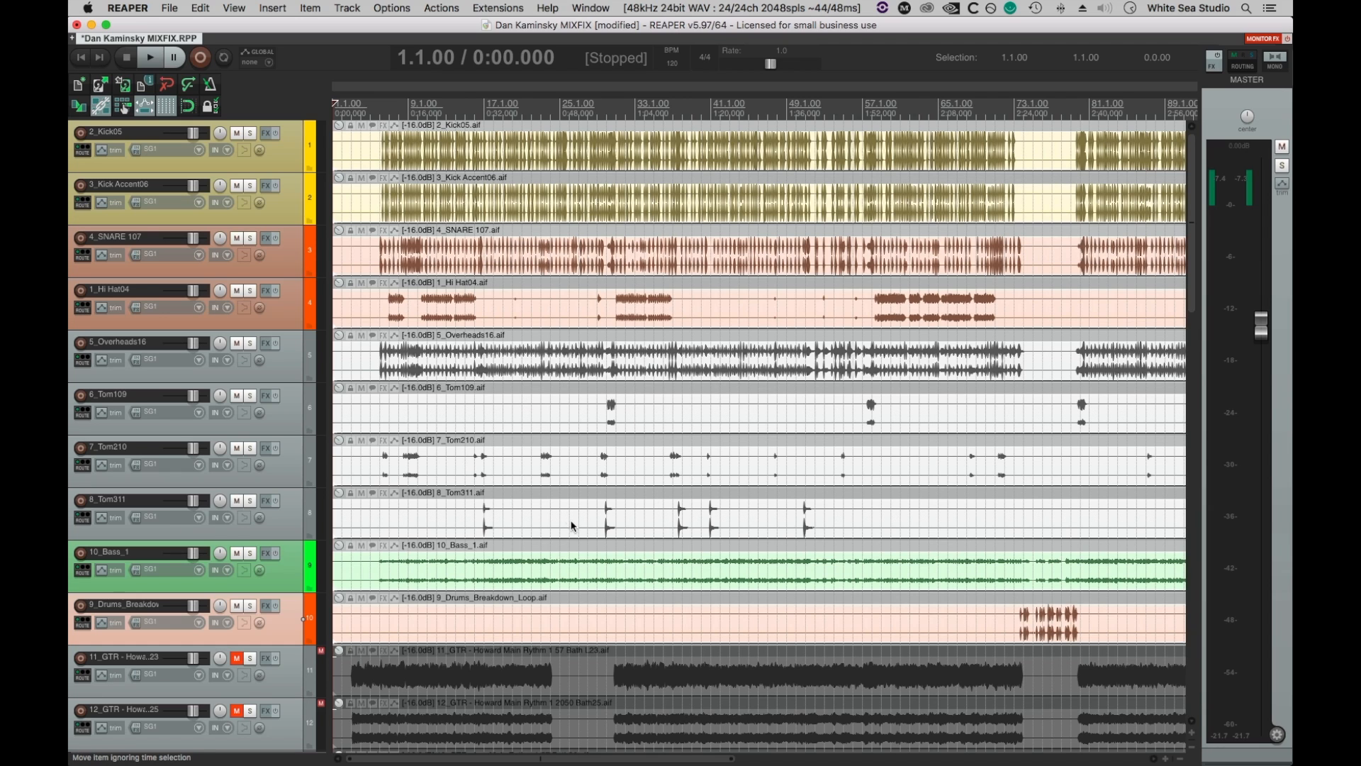
pyautogui.scroll(-3, 573, 525)
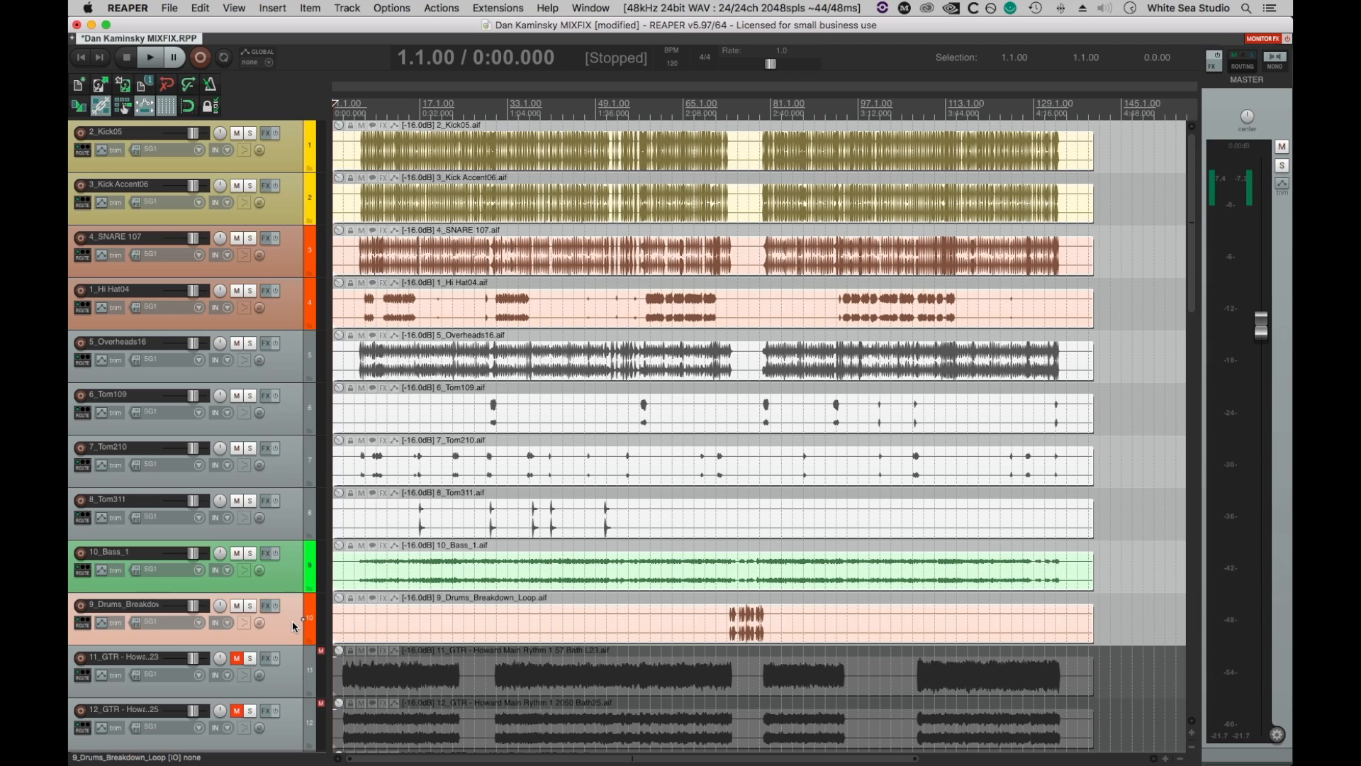
pyautogui.keyDown('shift'); pyautogui.click(301, 167); pyautogui.keyUp('shift')
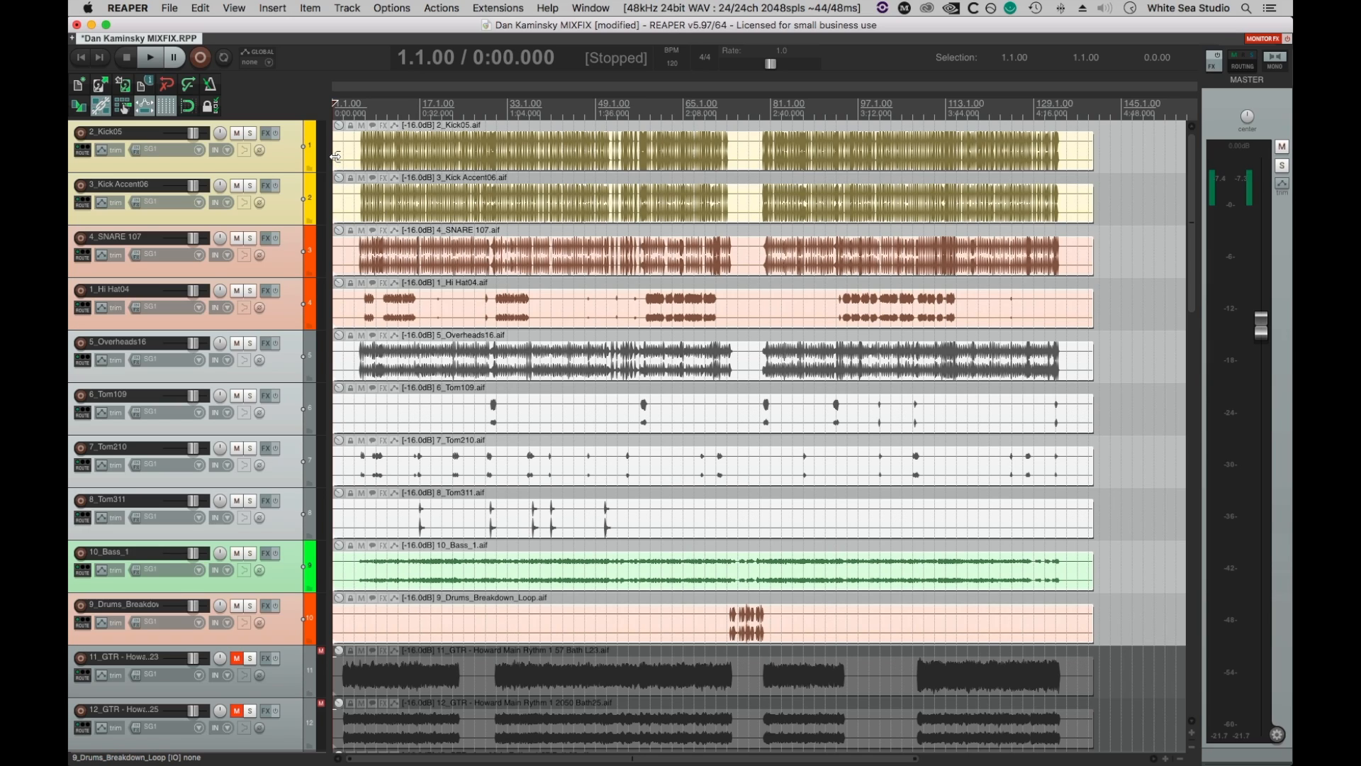
# Add the VST3 Console 1 (Softube) plugin to the 2_Kick05 track and close its effects window.
pyautogui.click(290, 167)
pyautogui.click(265, 133)
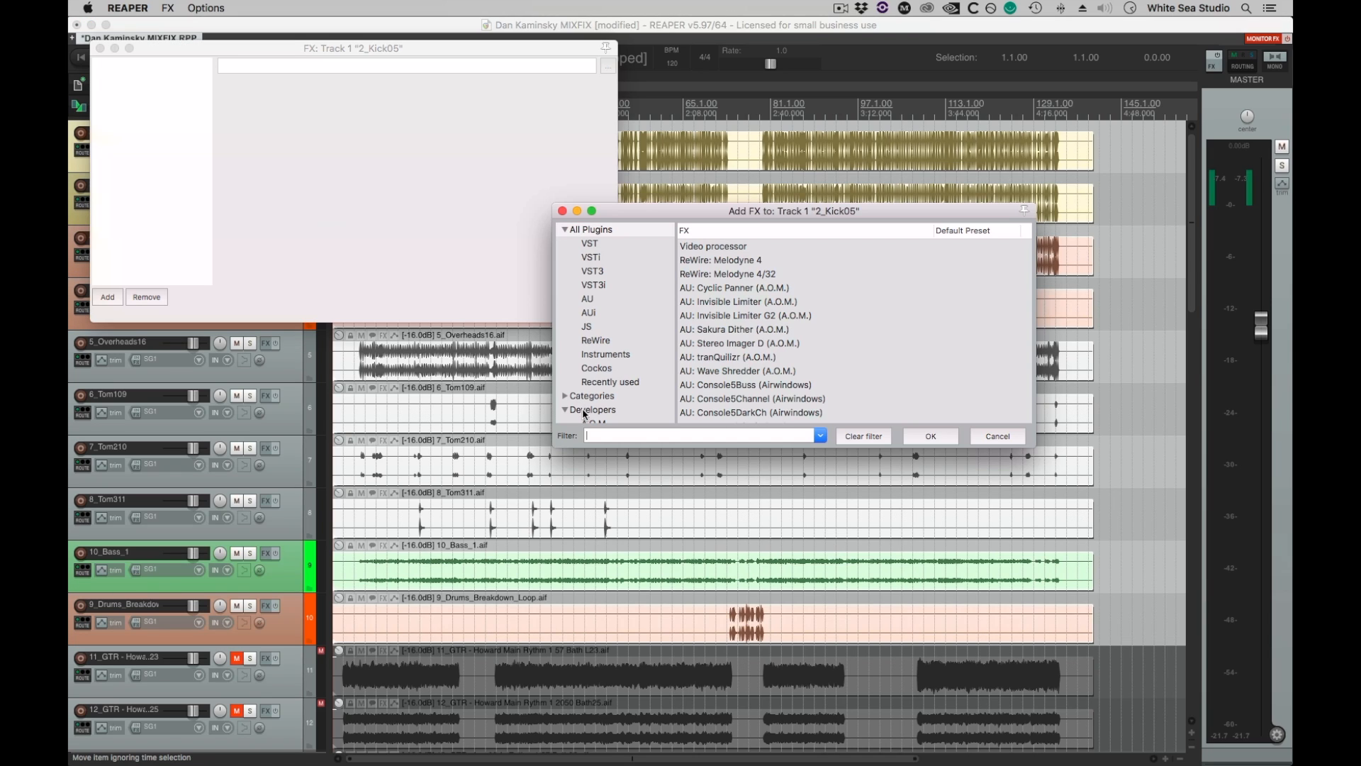
pyautogui.write('console')
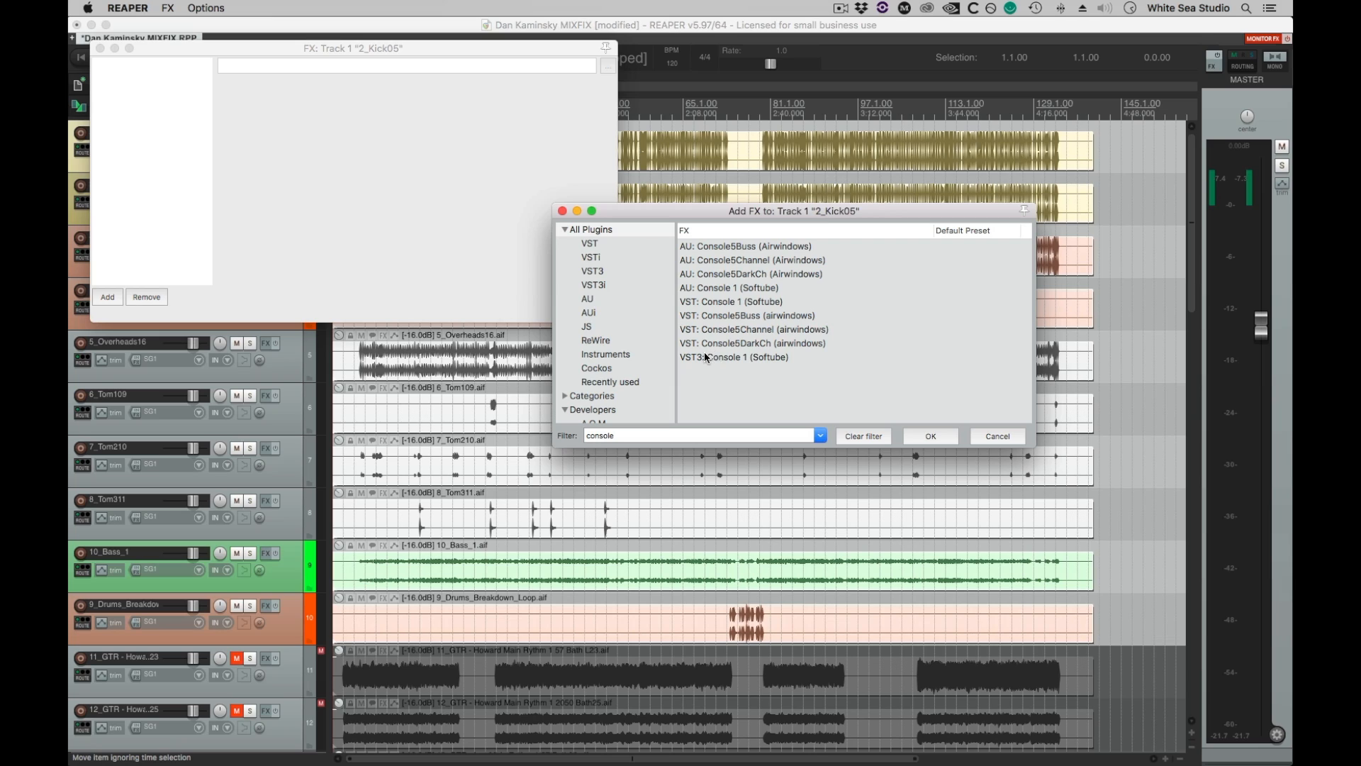
pyautogui.click(716, 356)
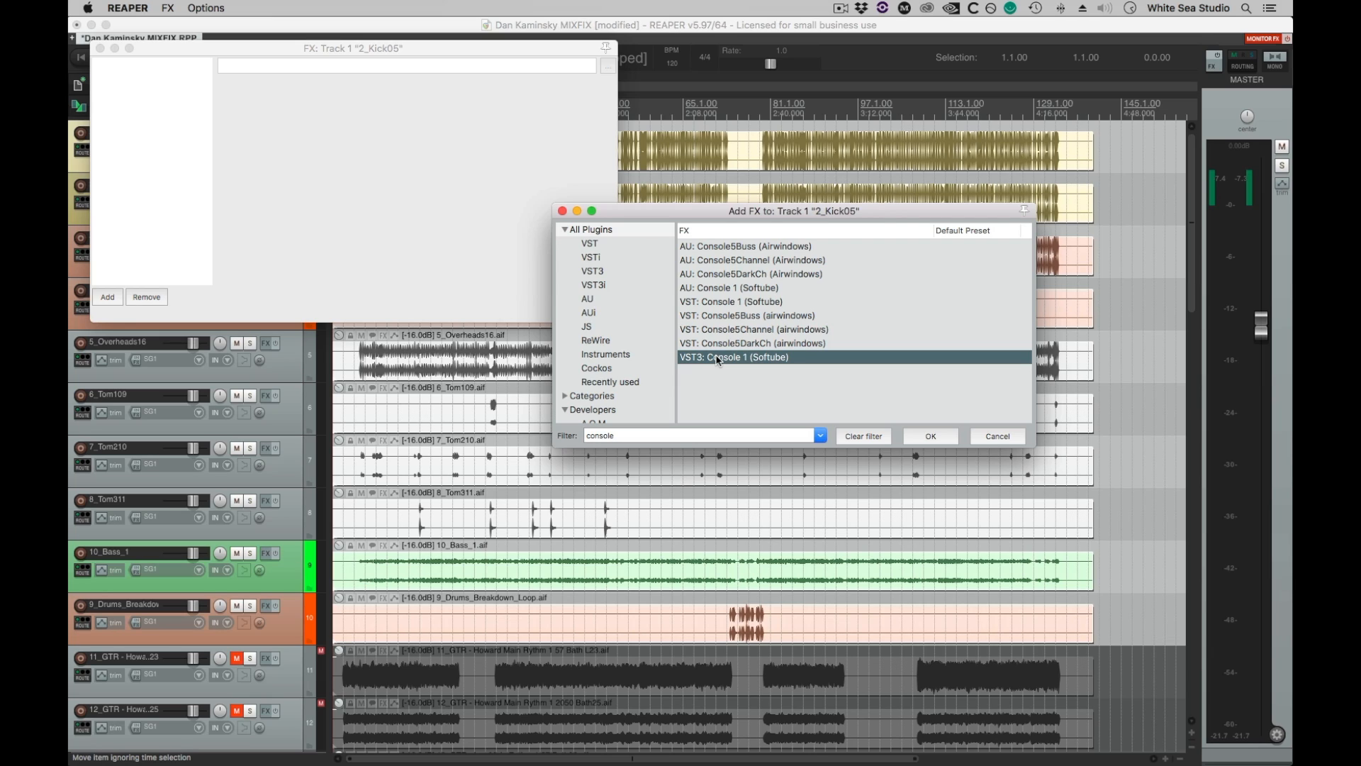
pyautogui.press('Return')
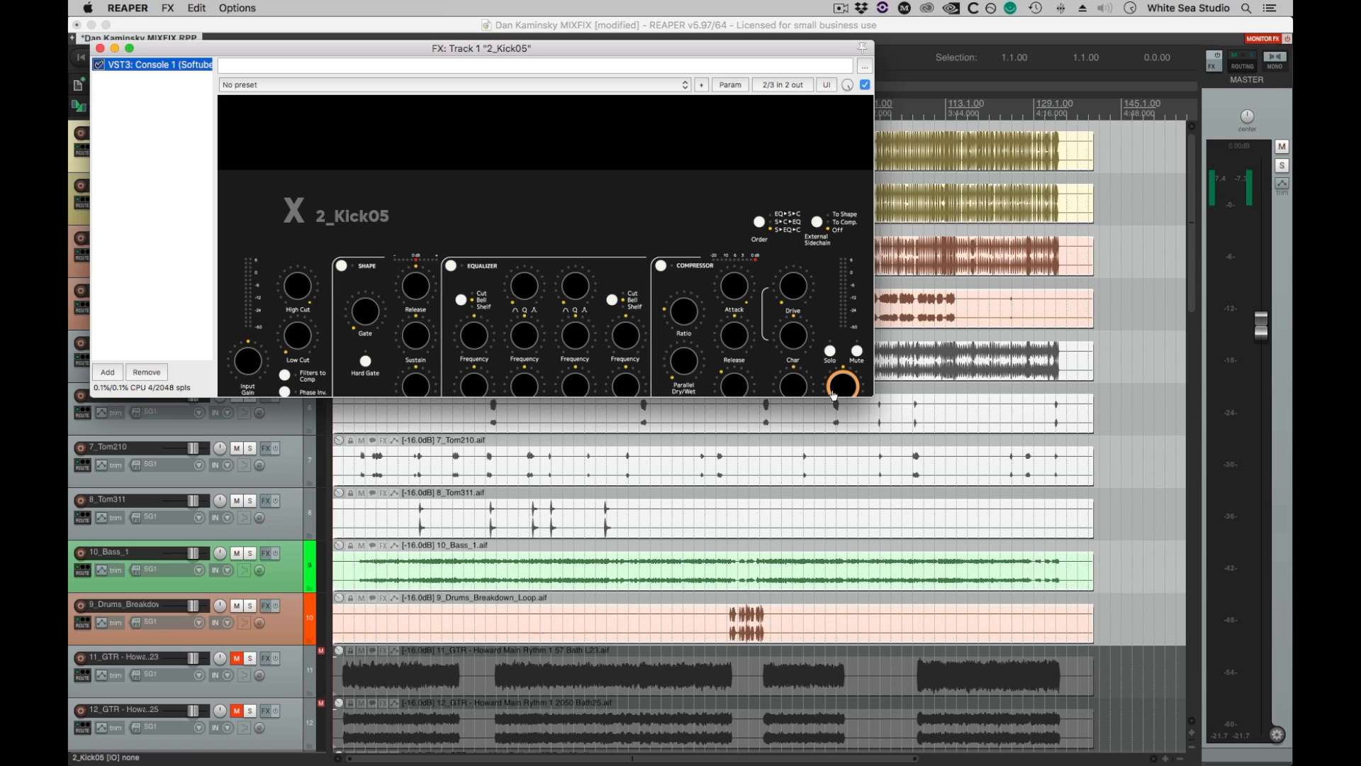
pyautogui.moveTo(870, 397); pyautogui.dragTo(872, 401)
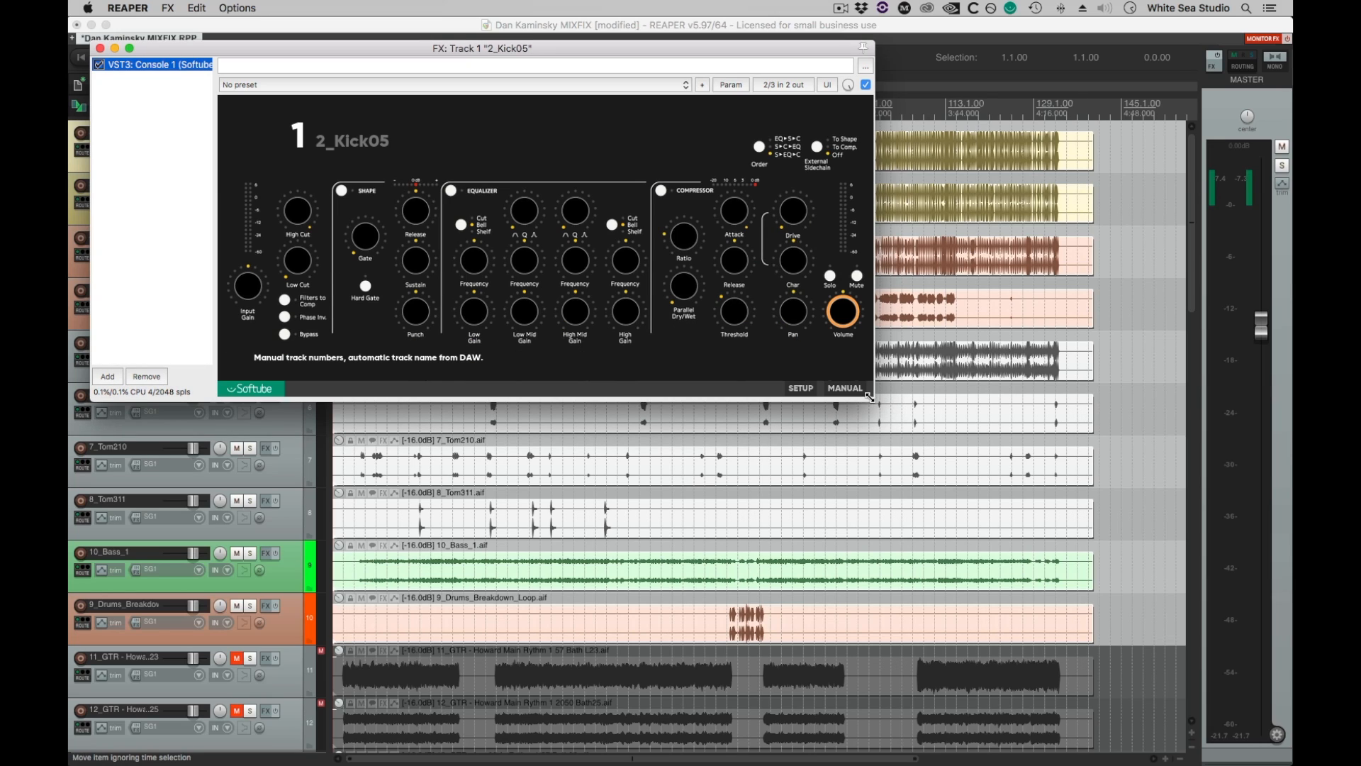
pyautogui.moveTo(870, 397); pyautogui.dragTo(872, 398)
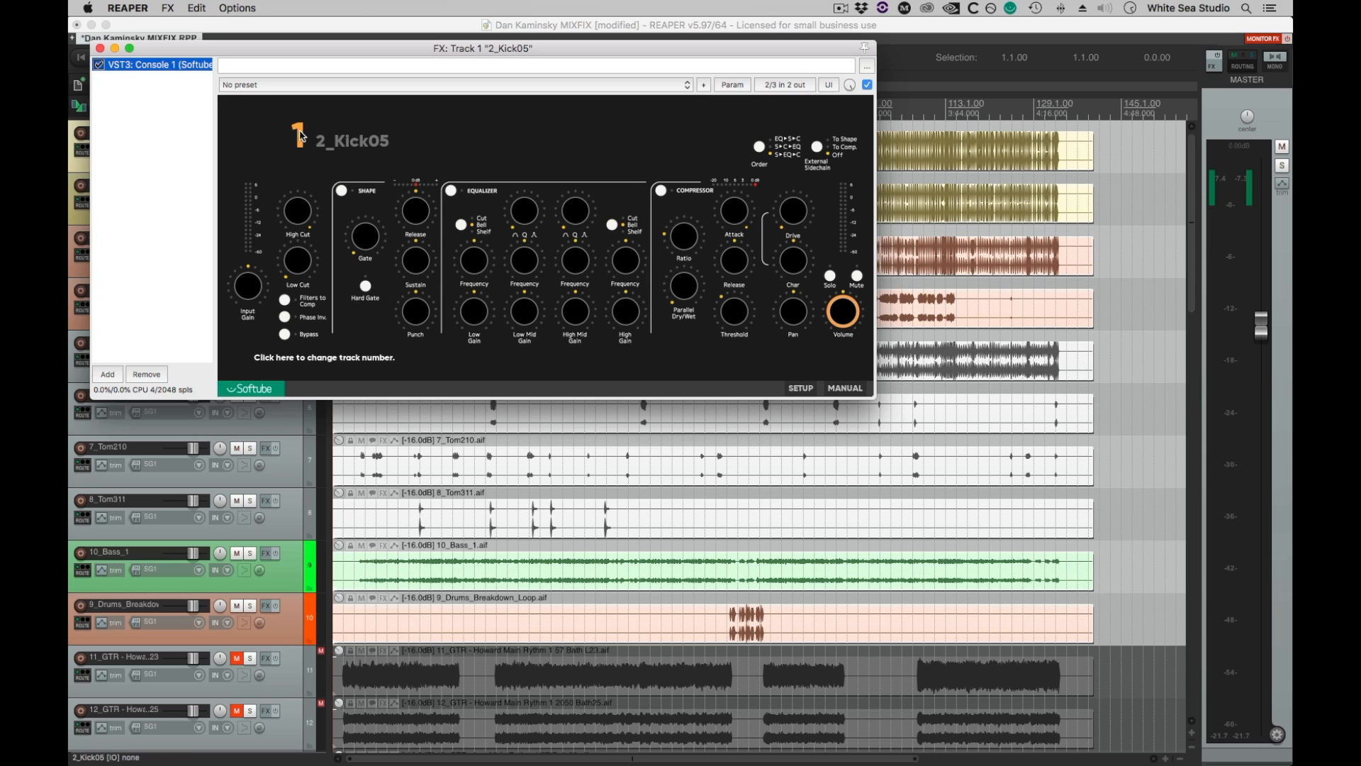
pyautogui.click(100, 48)
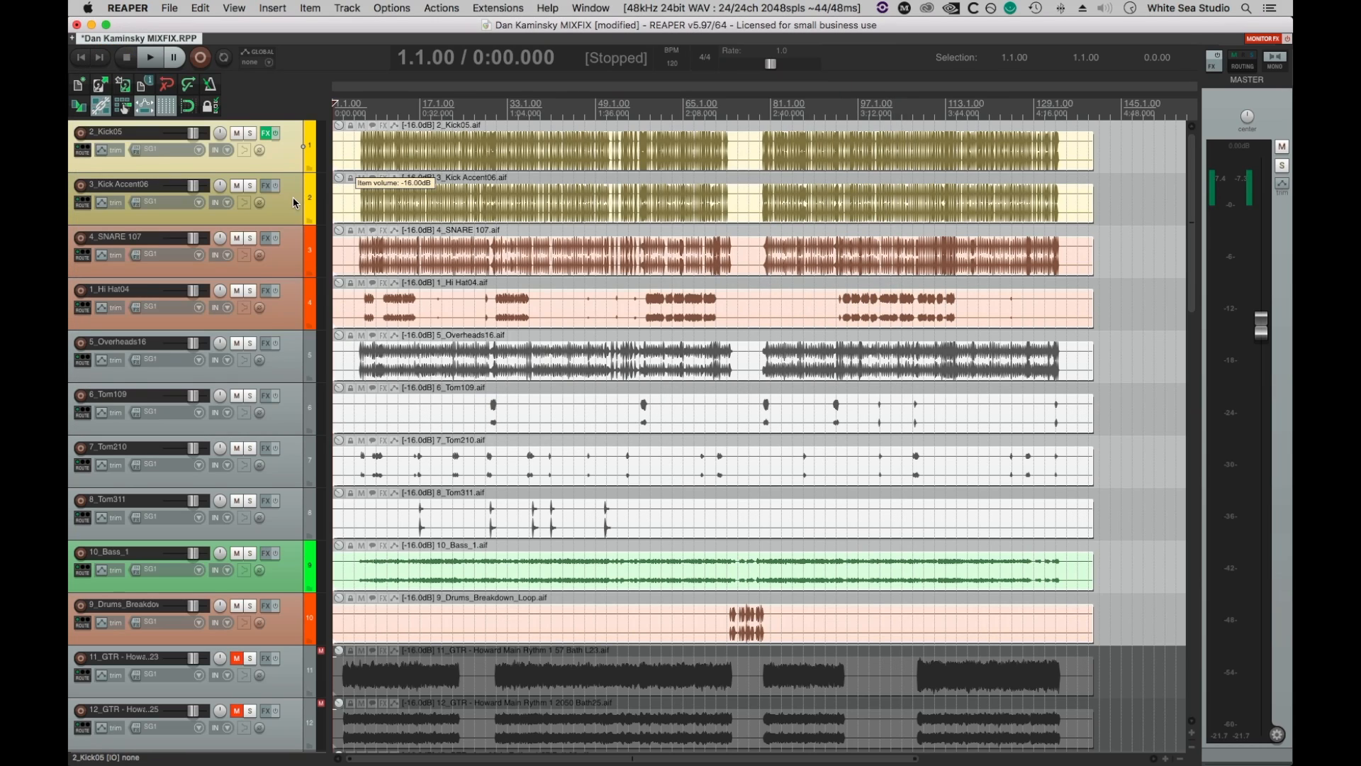
# Add Console 1 to tracks 2 through 10, from 3_Kick Accent06 to 9_Drums_Breakdown_Loop, and close all the effects windows.
pyautogui.keyDown('shift'); pyautogui.click(284, 619); pyautogui.keyUp('shift')
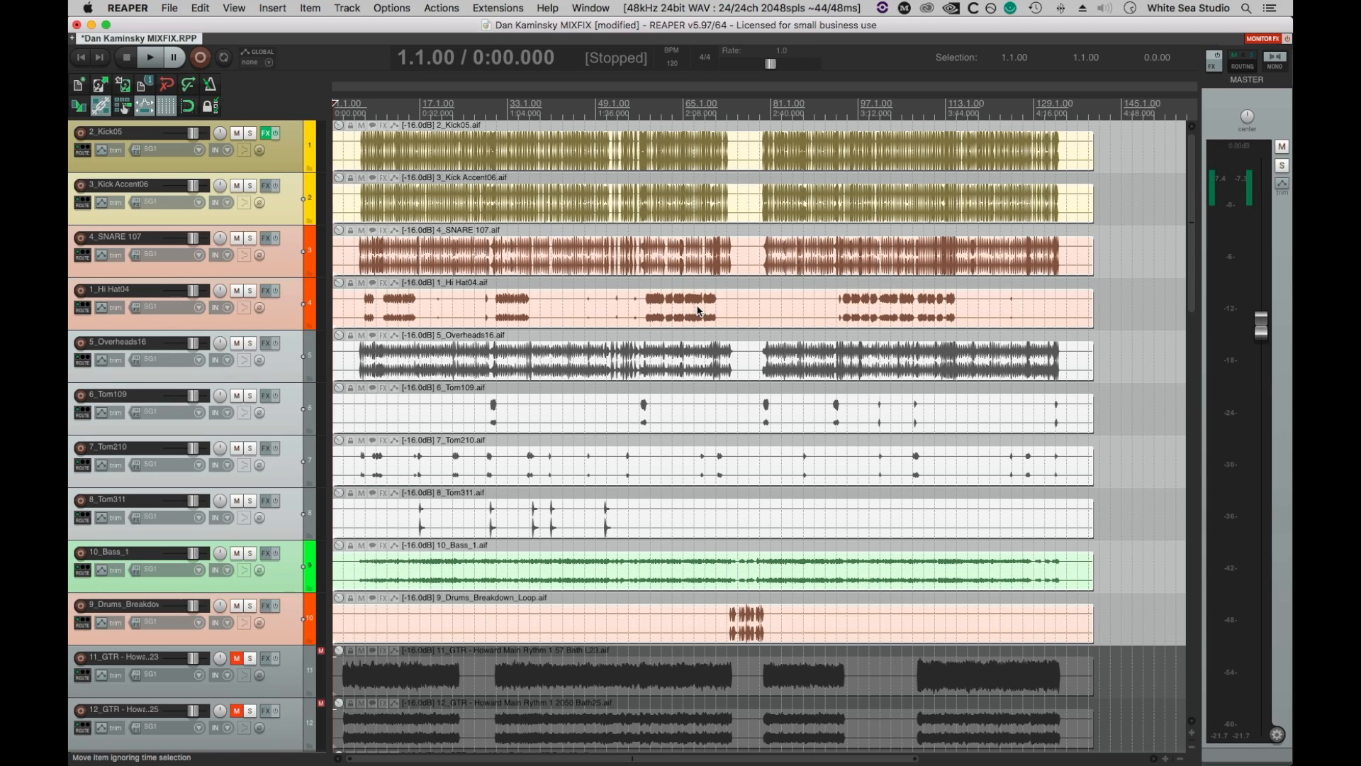
pyautogui.press('c')
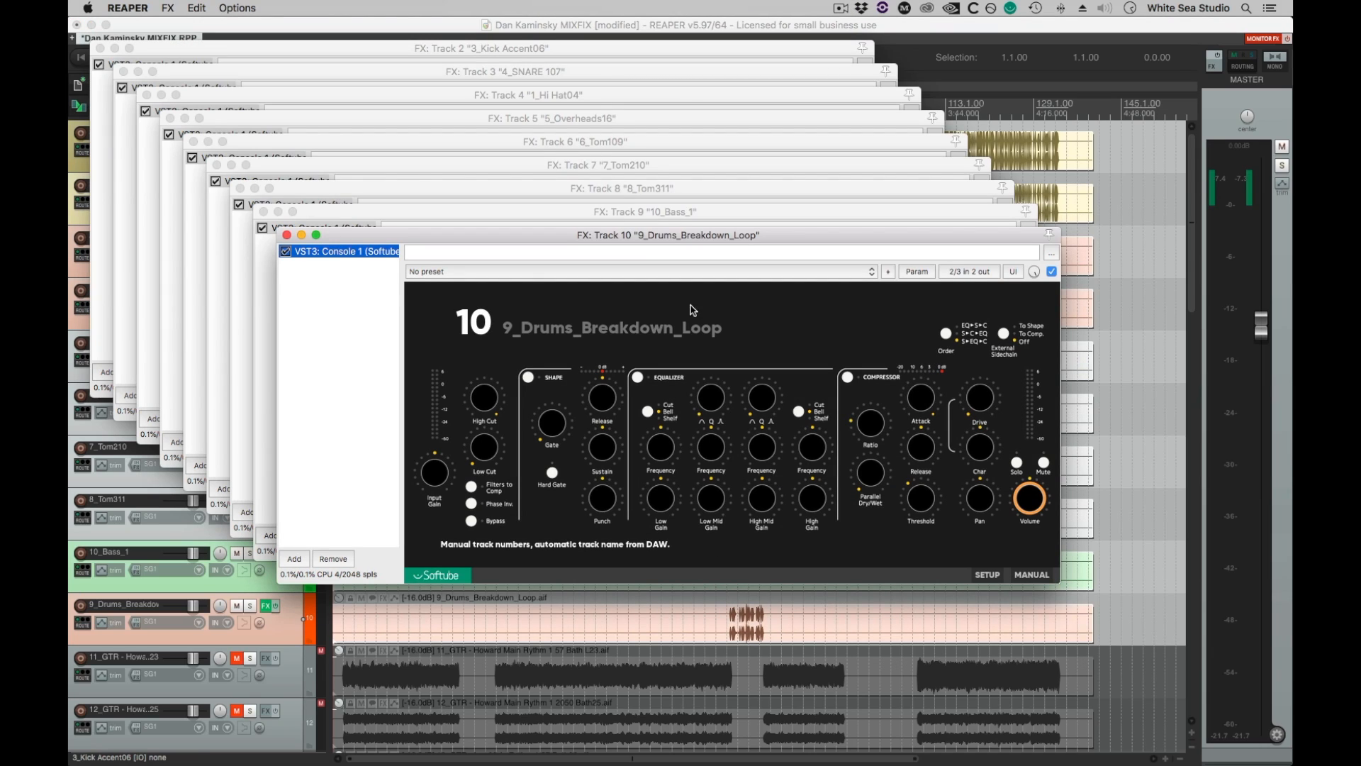
pyautogui.click(286, 235)
pyautogui.press('c')
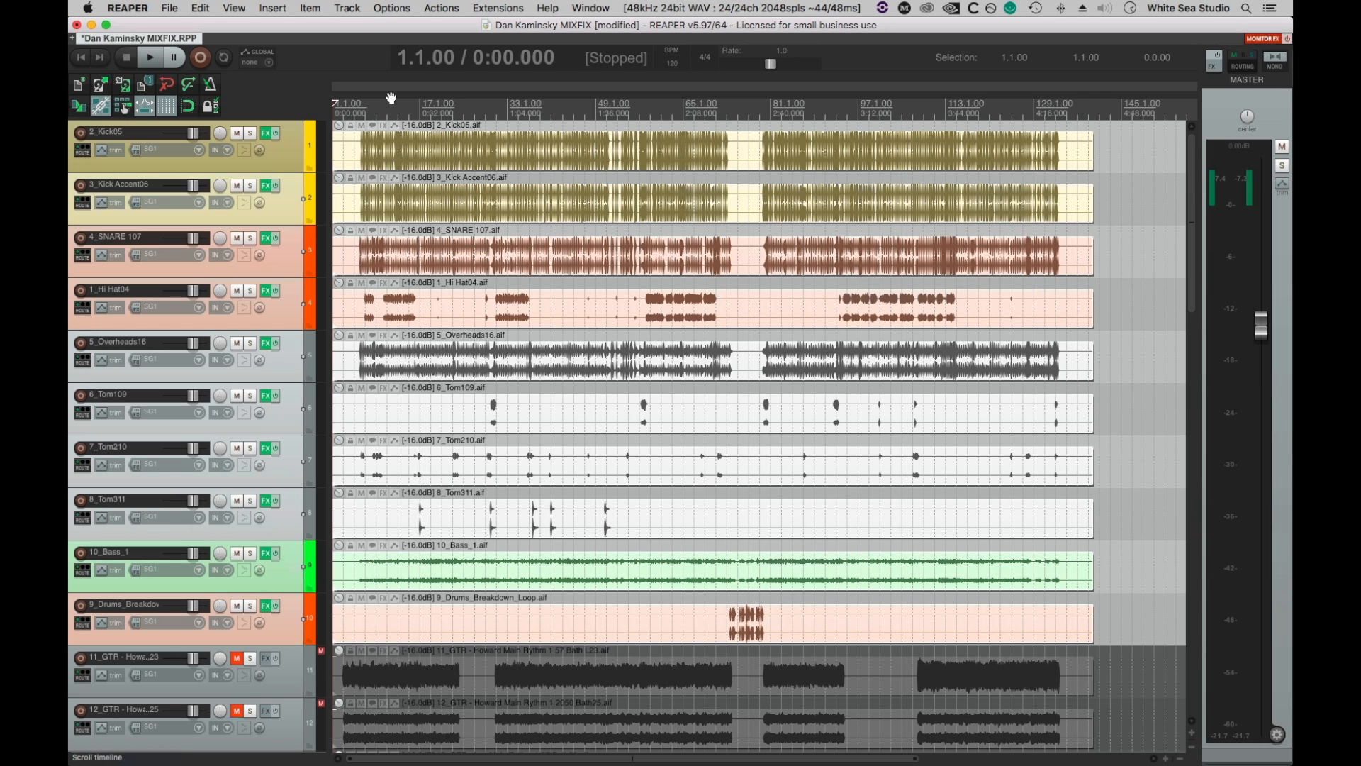
# Check the Console 1 channel numbers on tracks 3_Kick Accent06, 4_SNARE 107, 1_Hi Hat04 and 5_Overheads16.
pyautogui.click(280, 208)
pyautogui.click(268, 186)
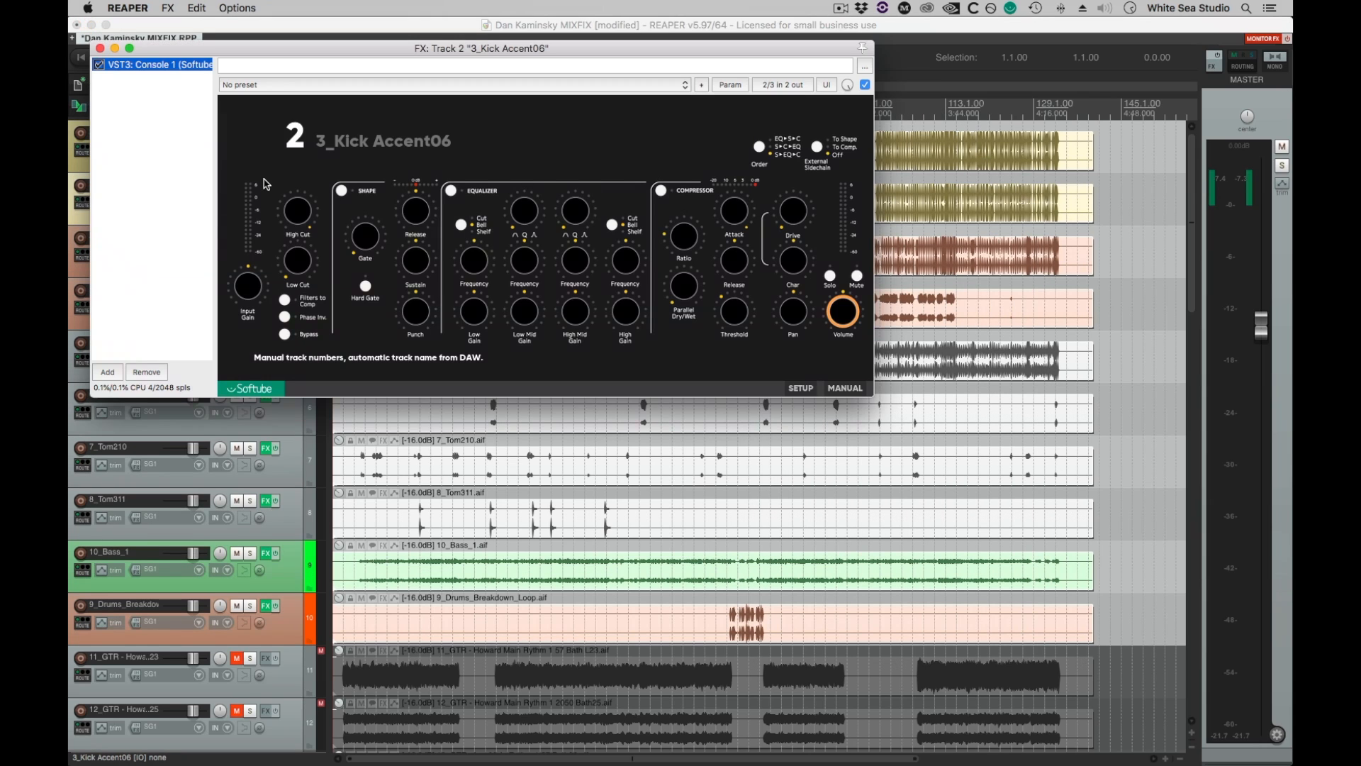
pyautogui.click(100, 48)
pyautogui.click(264, 238)
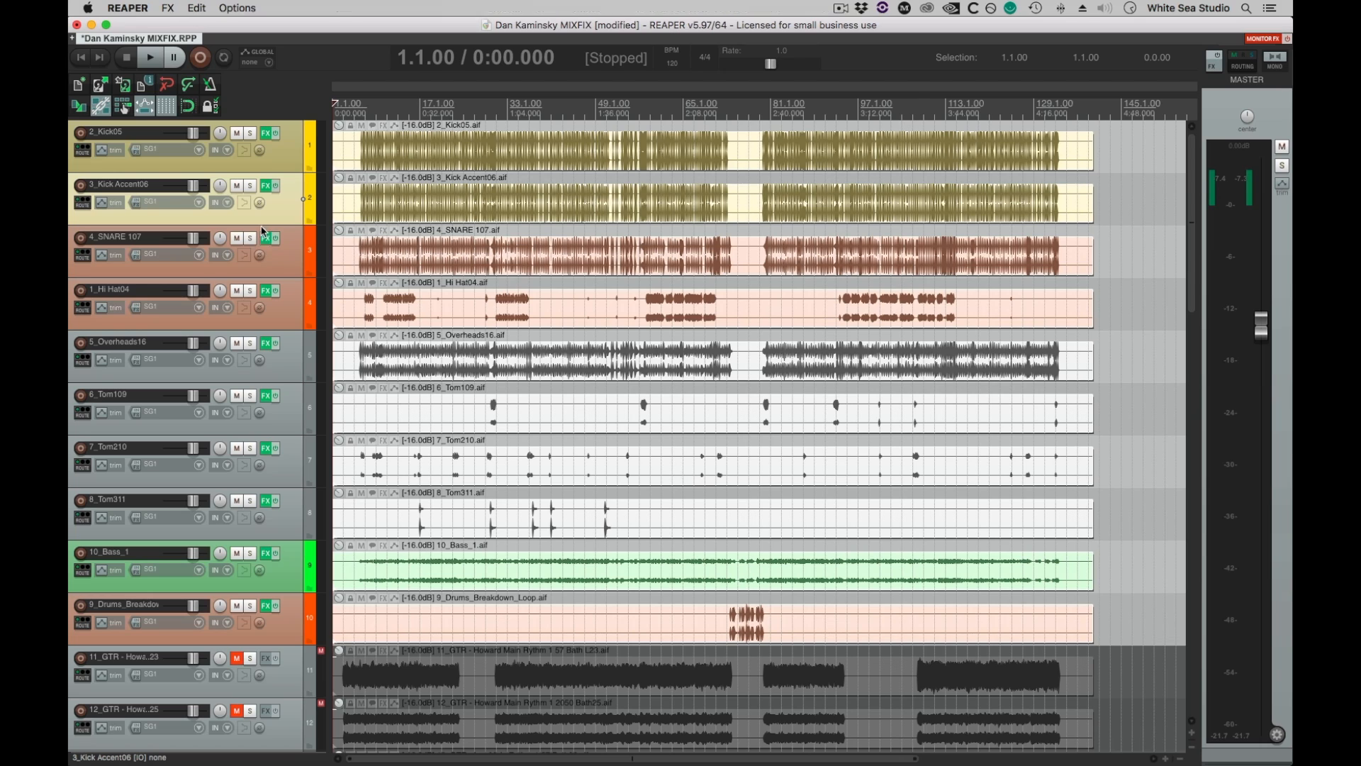
pyautogui.click(124, 72)
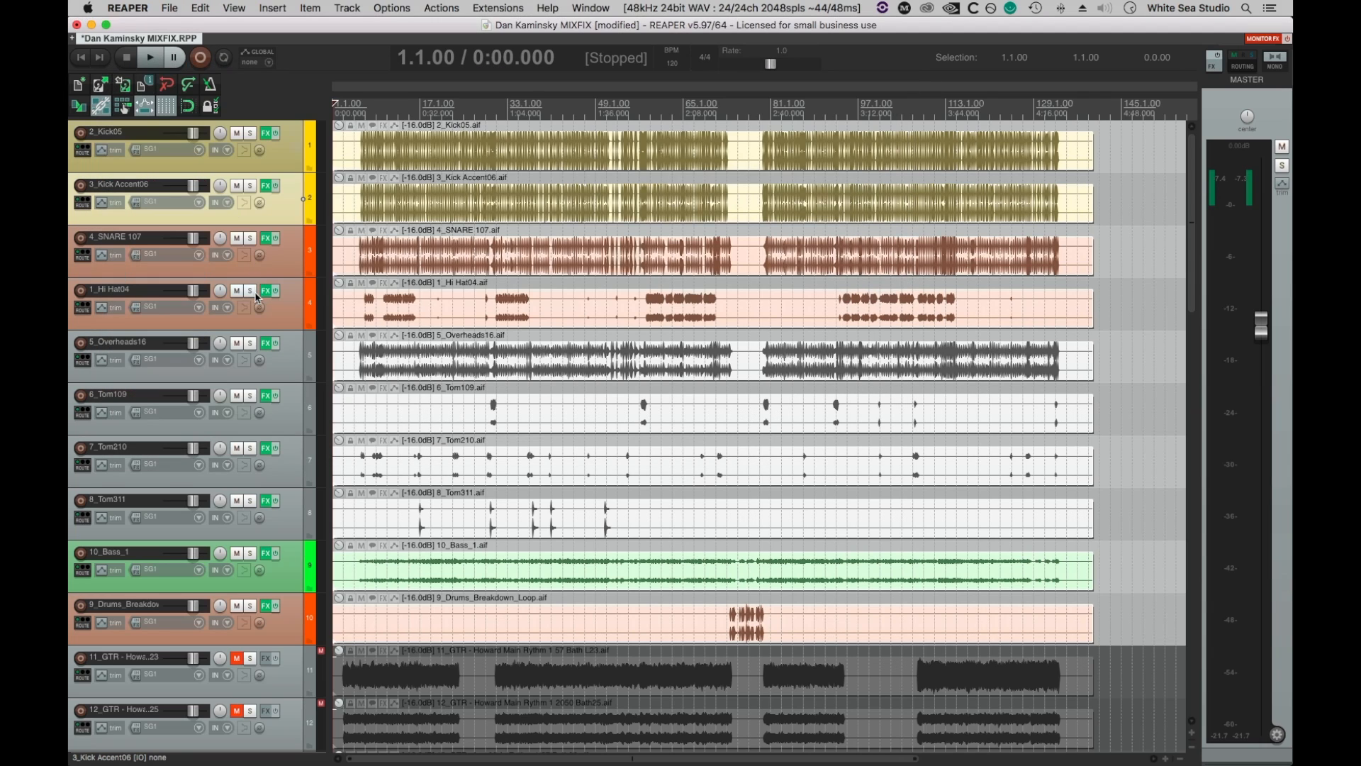
pyautogui.click(268, 292)
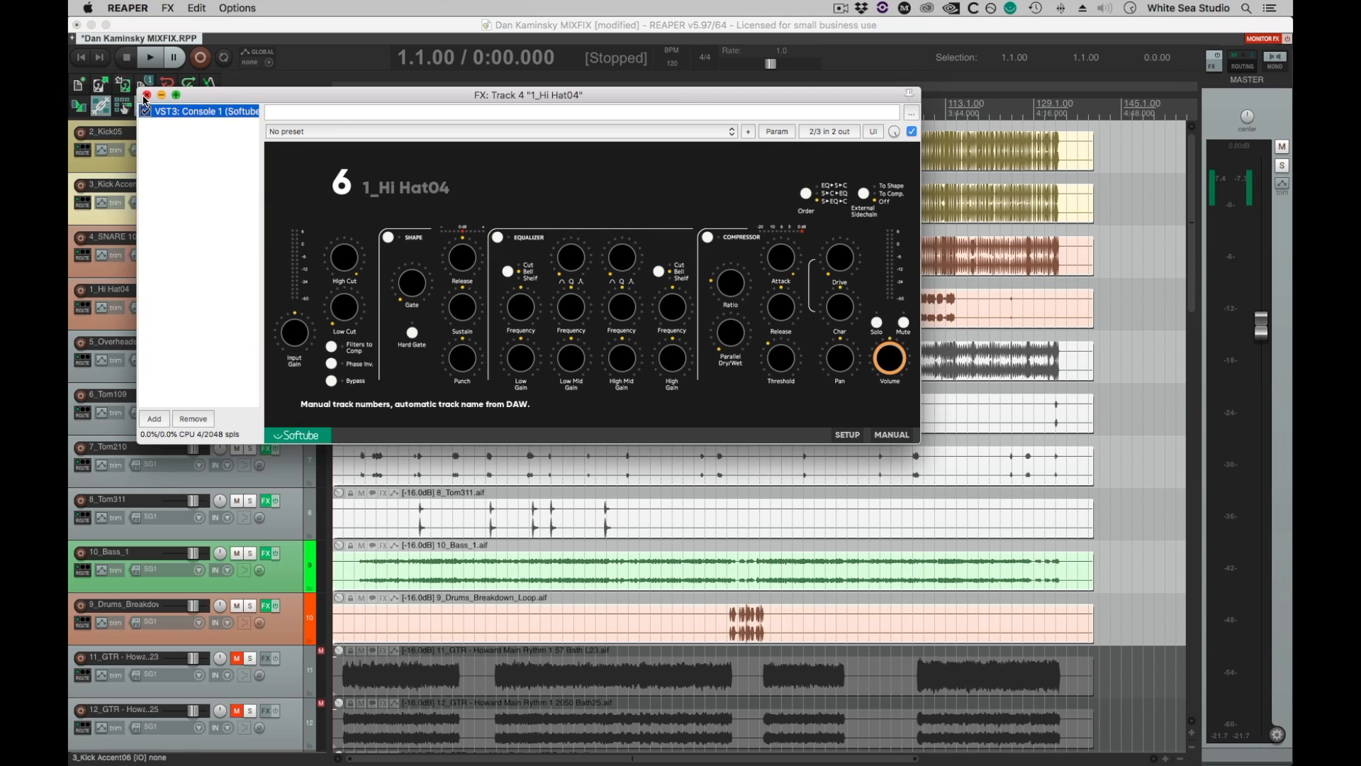
pyautogui.click(146, 95)
pyautogui.click(282, 268)
pyautogui.click(266, 240)
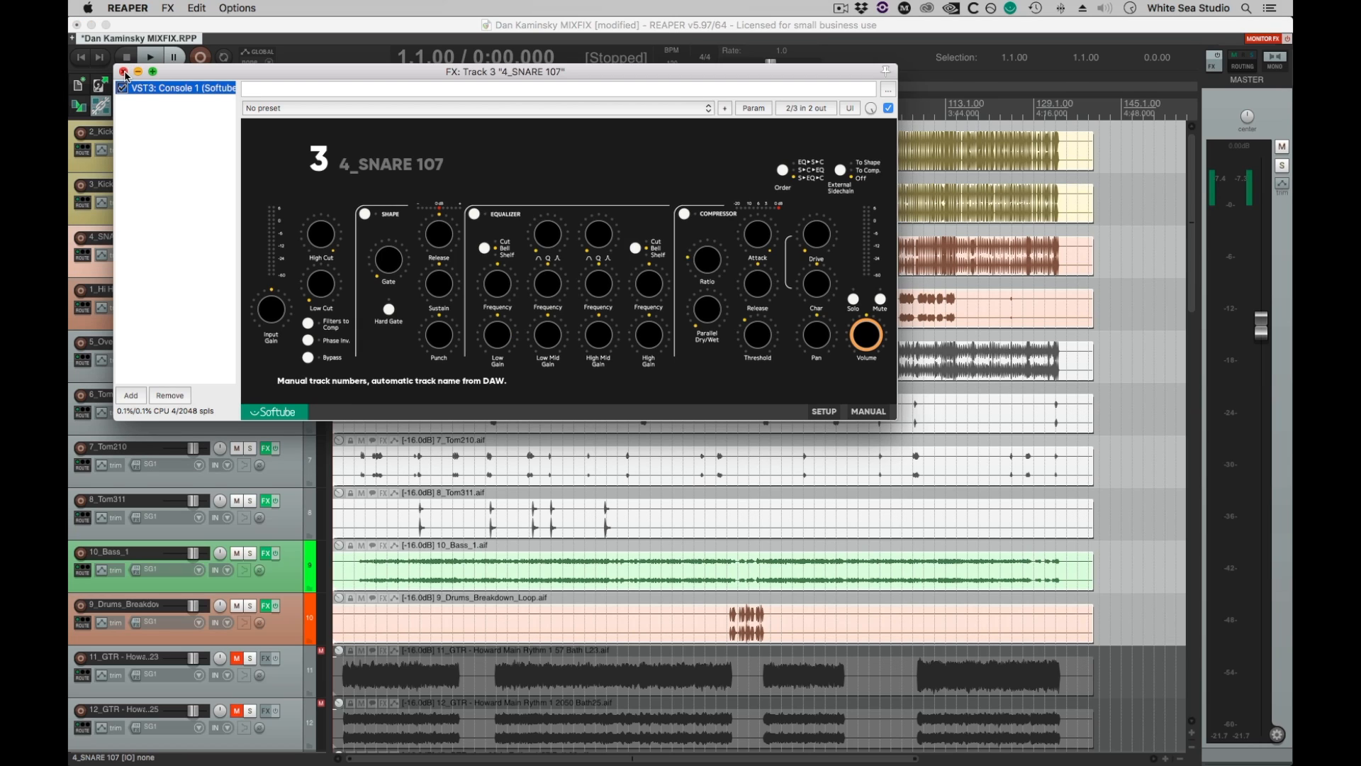
pyautogui.click(122, 72)
pyautogui.click(266, 291)
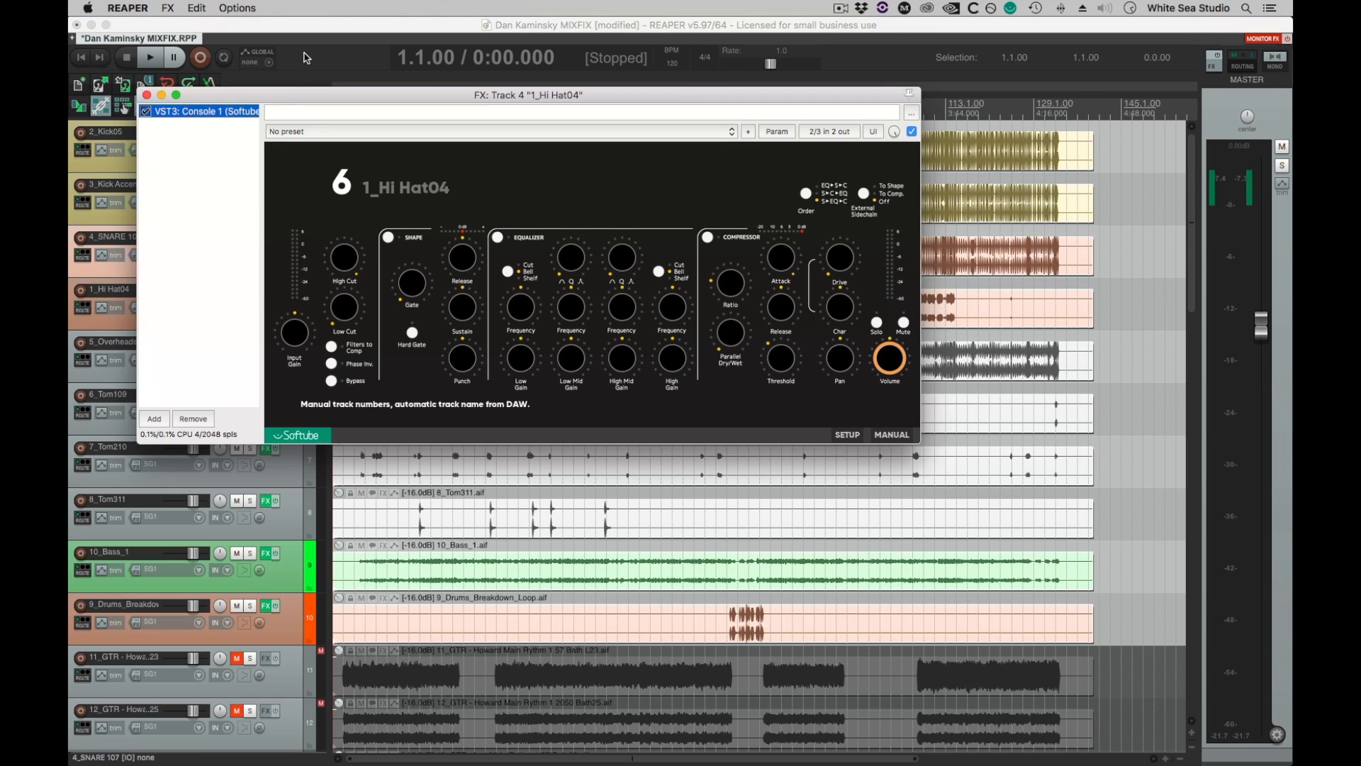
pyautogui.click(146, 95)
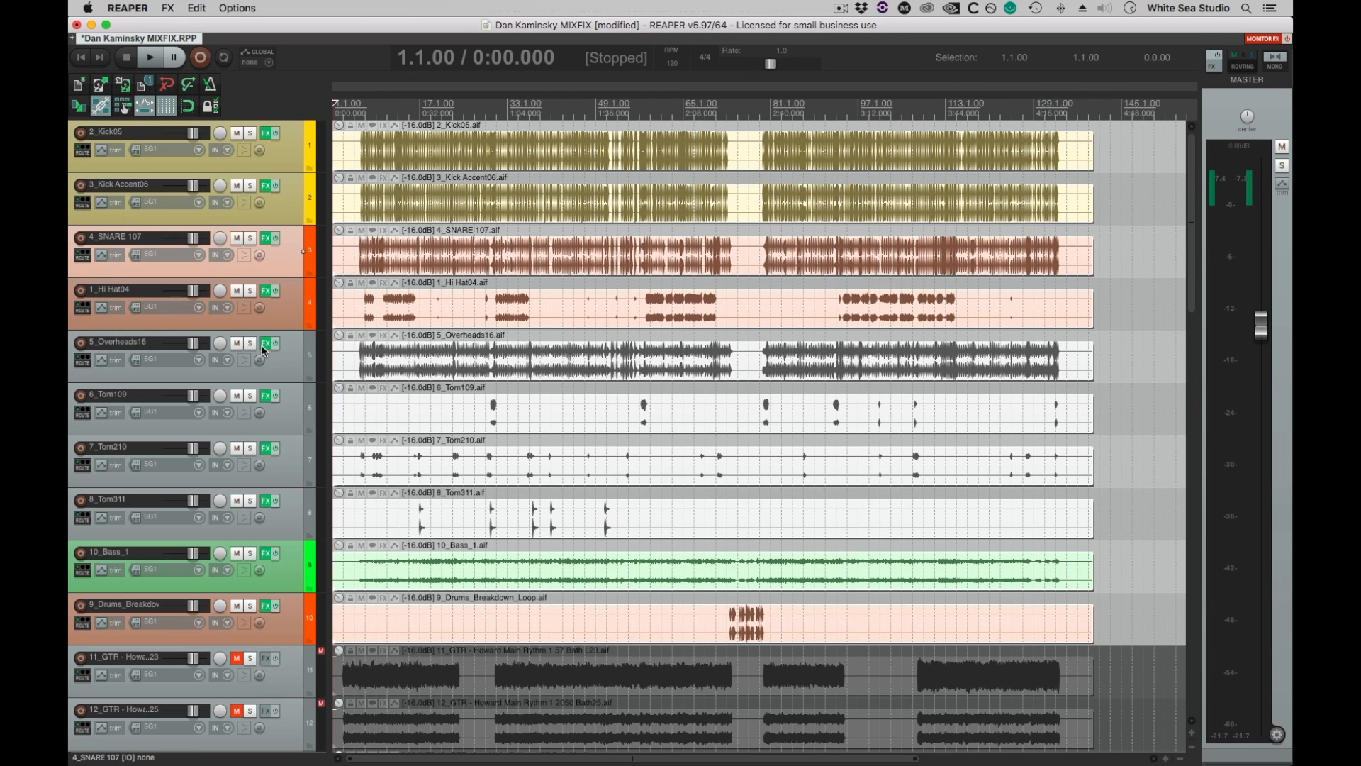
pyautogui.click(264, 346)
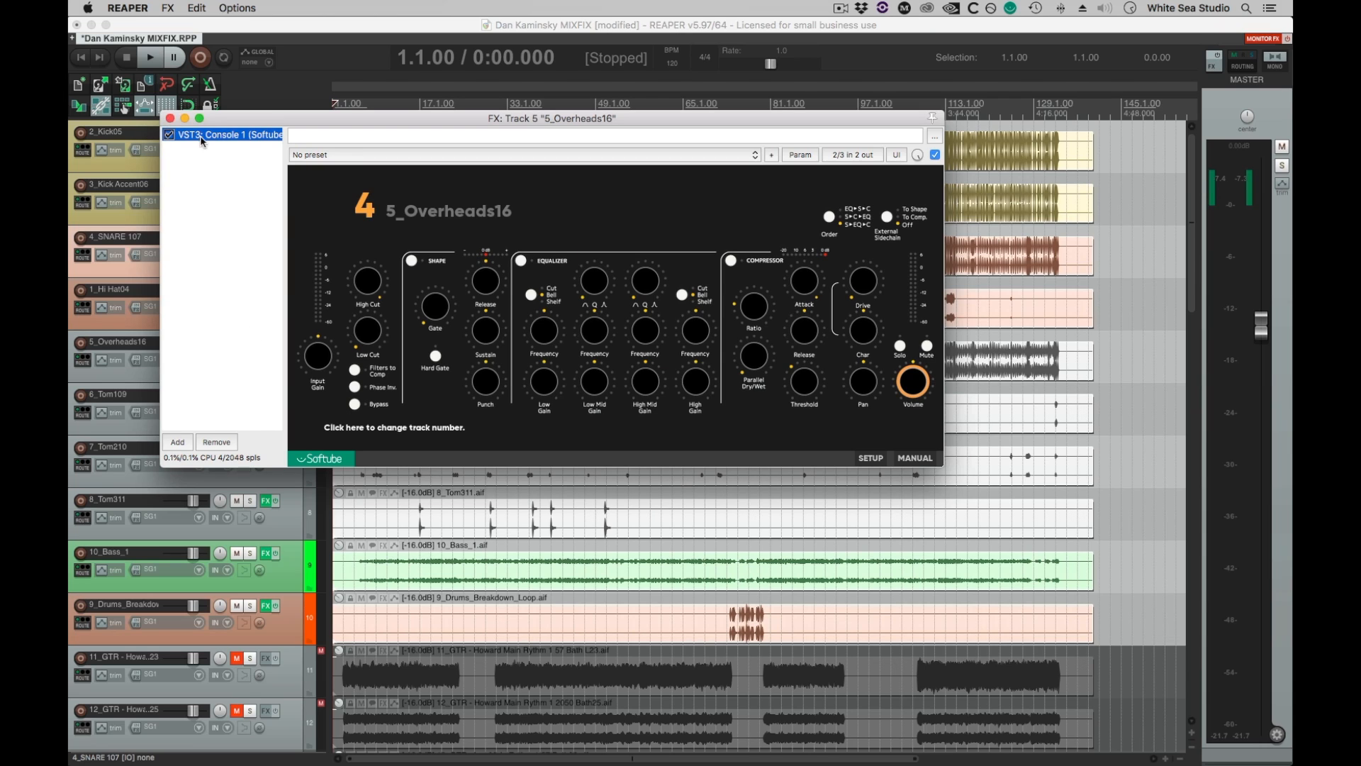
pyautogui.click(170, 119)
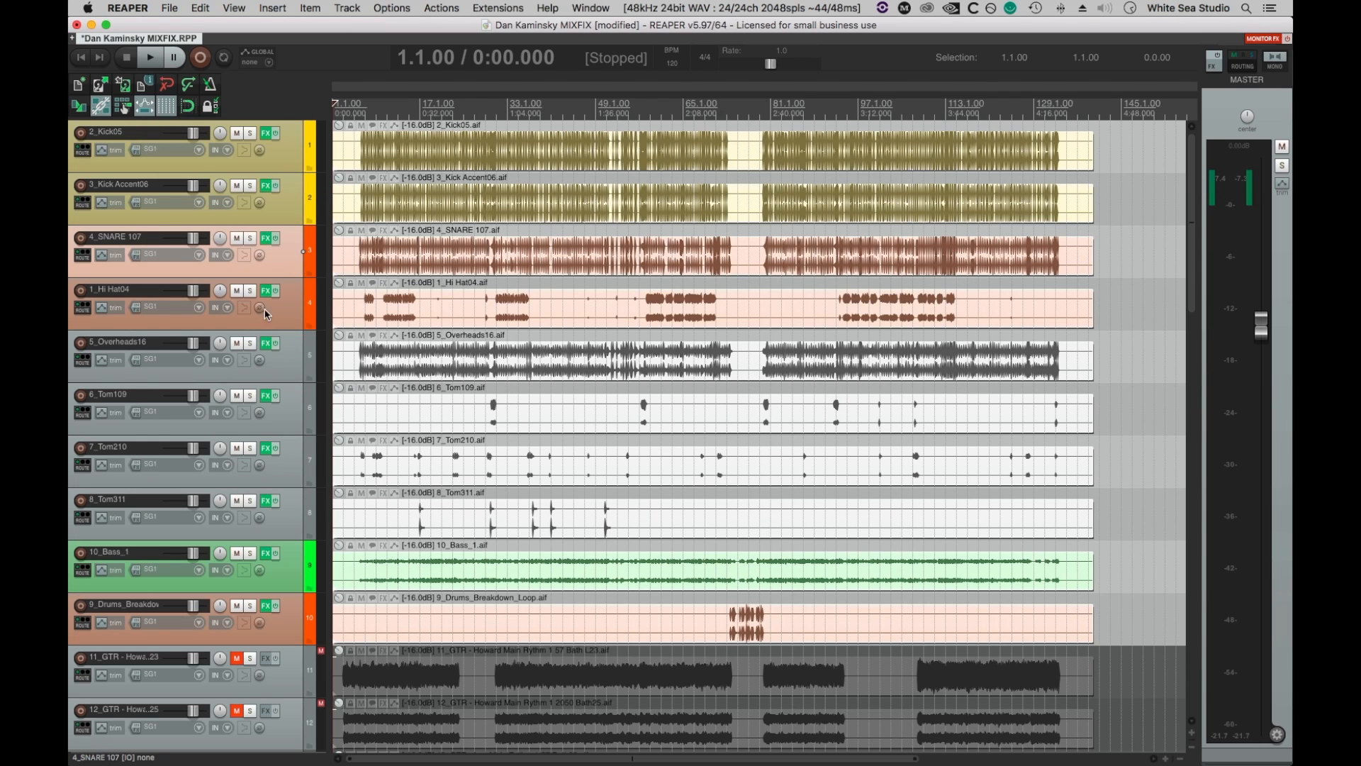
# Set the Console 1 channel number to 4 on 1_Hi Hat04 and to 5 on 5_Overheads16.
pyautogui.click(266, 291)
pyautogui.click(146, 95)
pyautogui.click(266, 238)
pyautogui.click(123, 72)
pyautogui.click(266, 290)
pyautogui.click(147, 95)
pyautogui.click(266, 290)
pyautogui.click(147, 95)
pyautogui.click(265, 290)
pyautogui.click(147, 95)
pyautogui.click(266, 343)
pyautogui.click(170, 118)
# Check the Console 1 channel numbers on tracks 6_Tom109 through 9_Drums_Breakdown_Loop, then save the project.
pyautogui.click(266, 395)
pyautogui.click(193, 141)
pyautogui.click(265, 448)
pyautogui.click(216, 164)
pyautogui.click(265, 500)
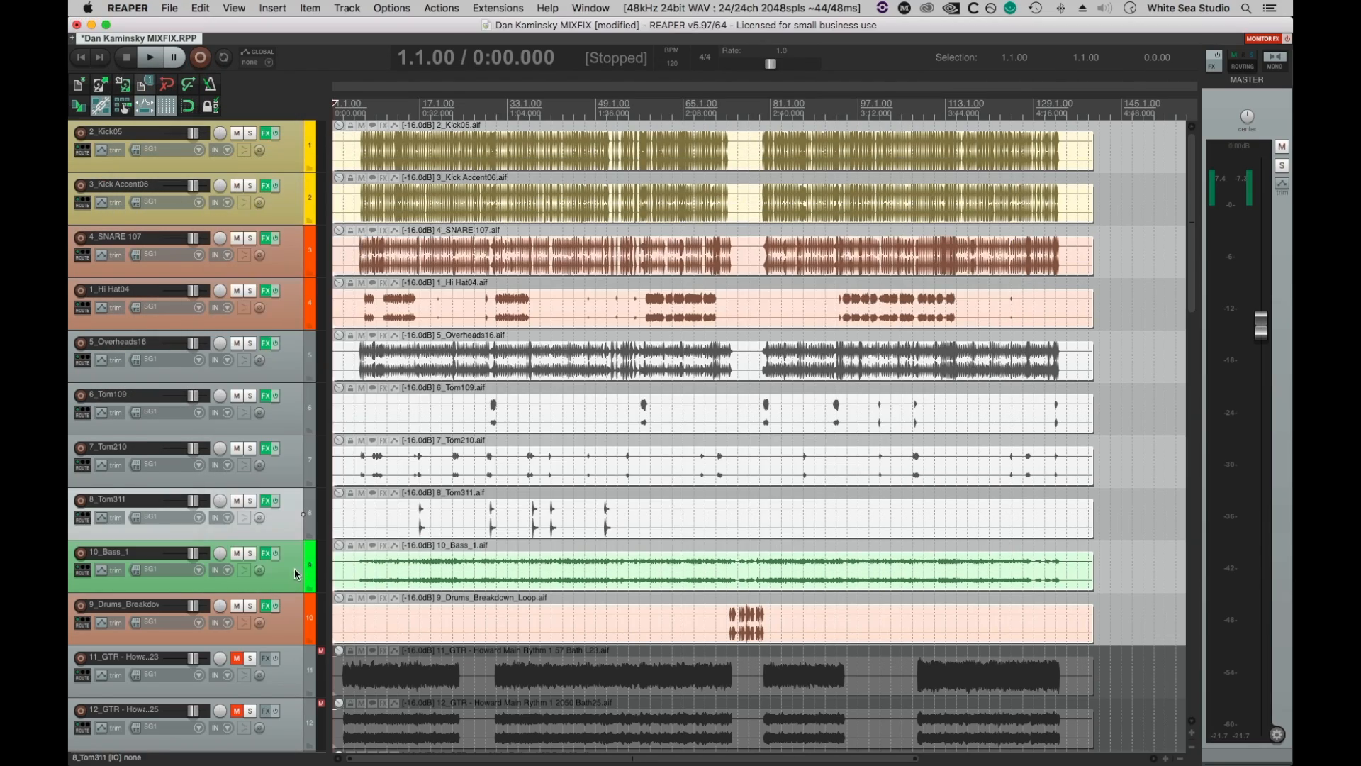
pyautogui.click(266, 553)
pyautogui.click(261, 209)
pyautogui.click(266, 606)
pyautogui.click(284, 232)
pyautogui.press('super+s')
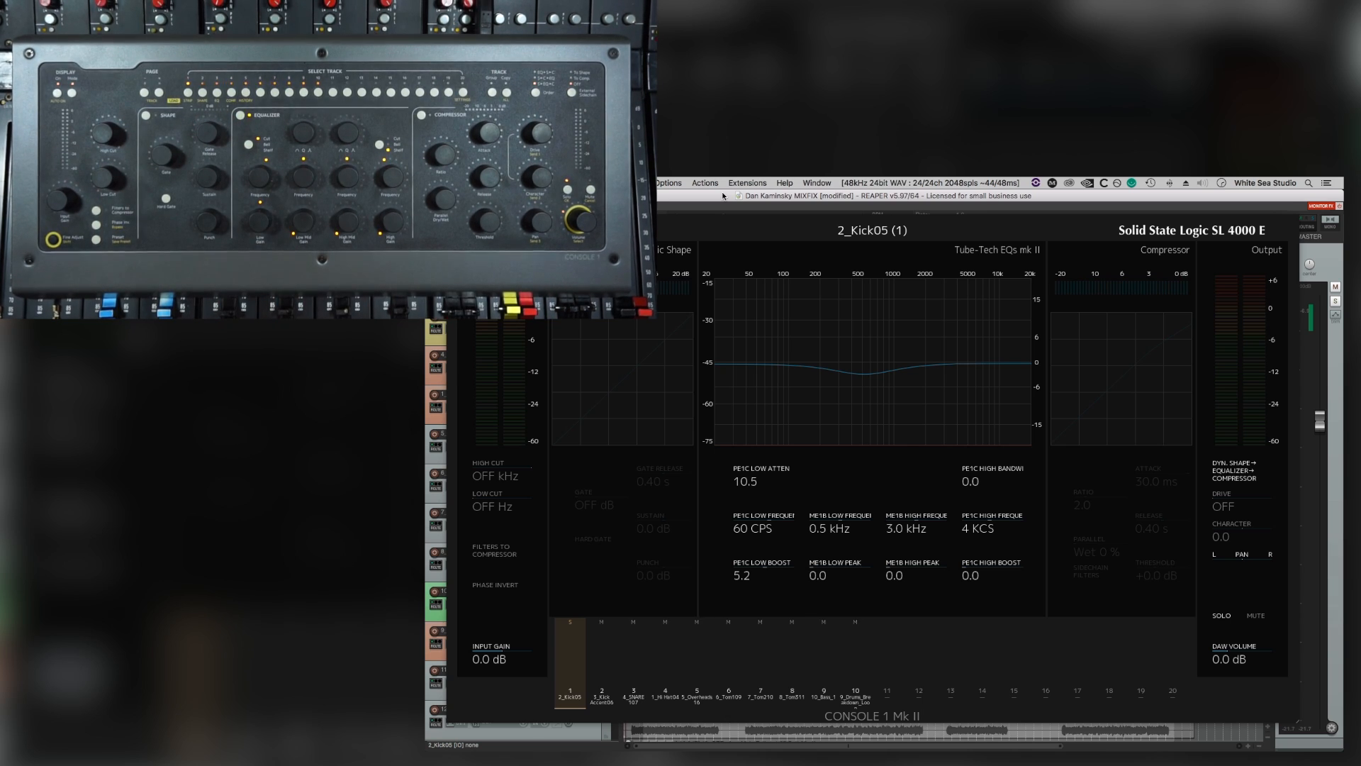
# Play the mix with a time selection from 93.3.06 to 115.2.39 over the last hi-hat passage, then stop playback.
pyautogui.press('space')
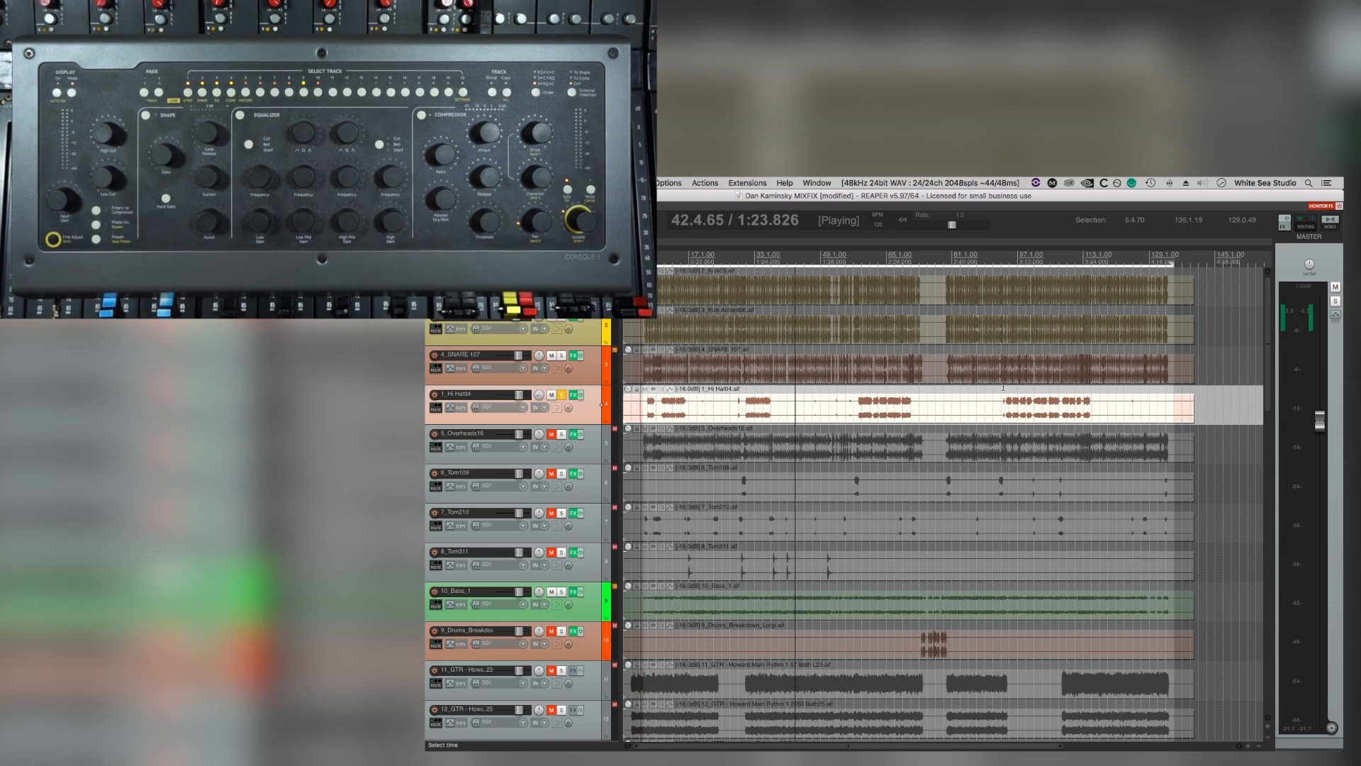
pyautogui.moveTo(1004, 402); pyautogui.dragTo(1094, 394)
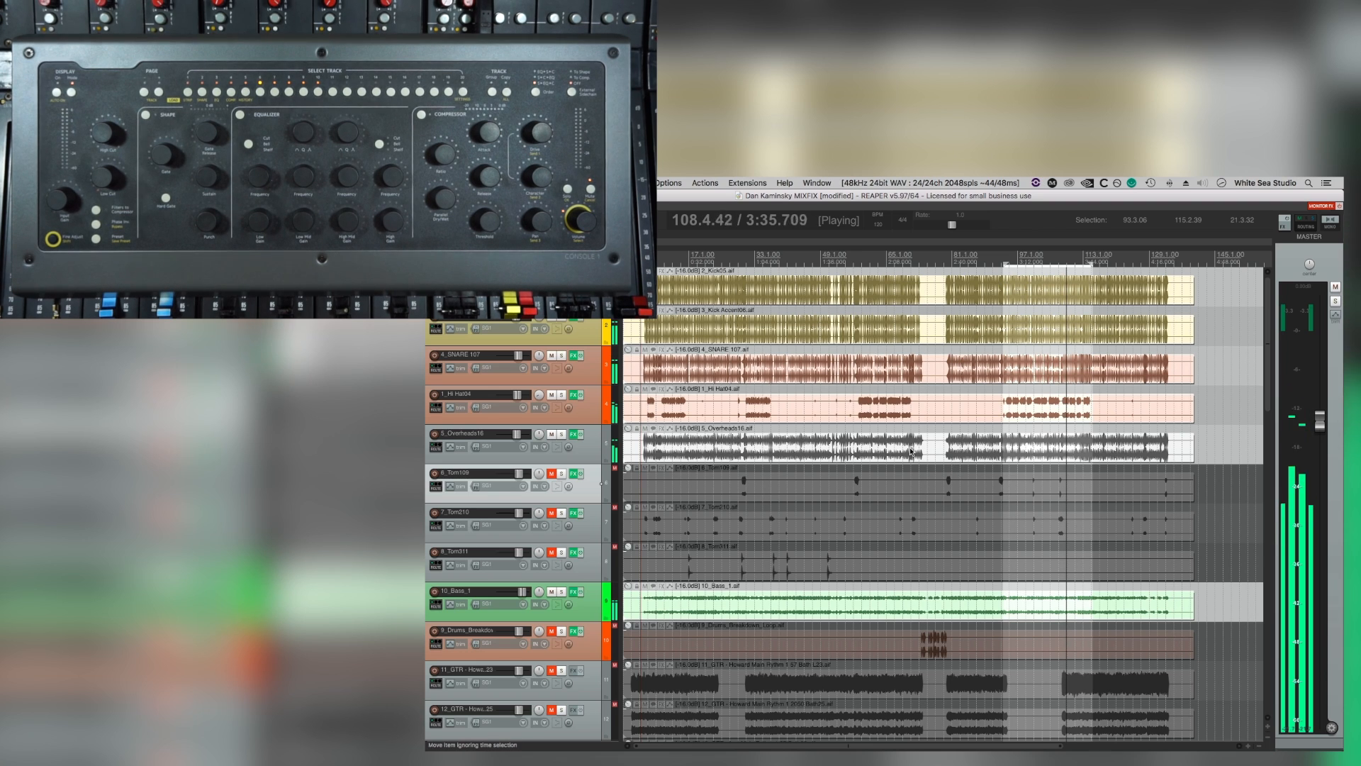
pyautogui.press('space')
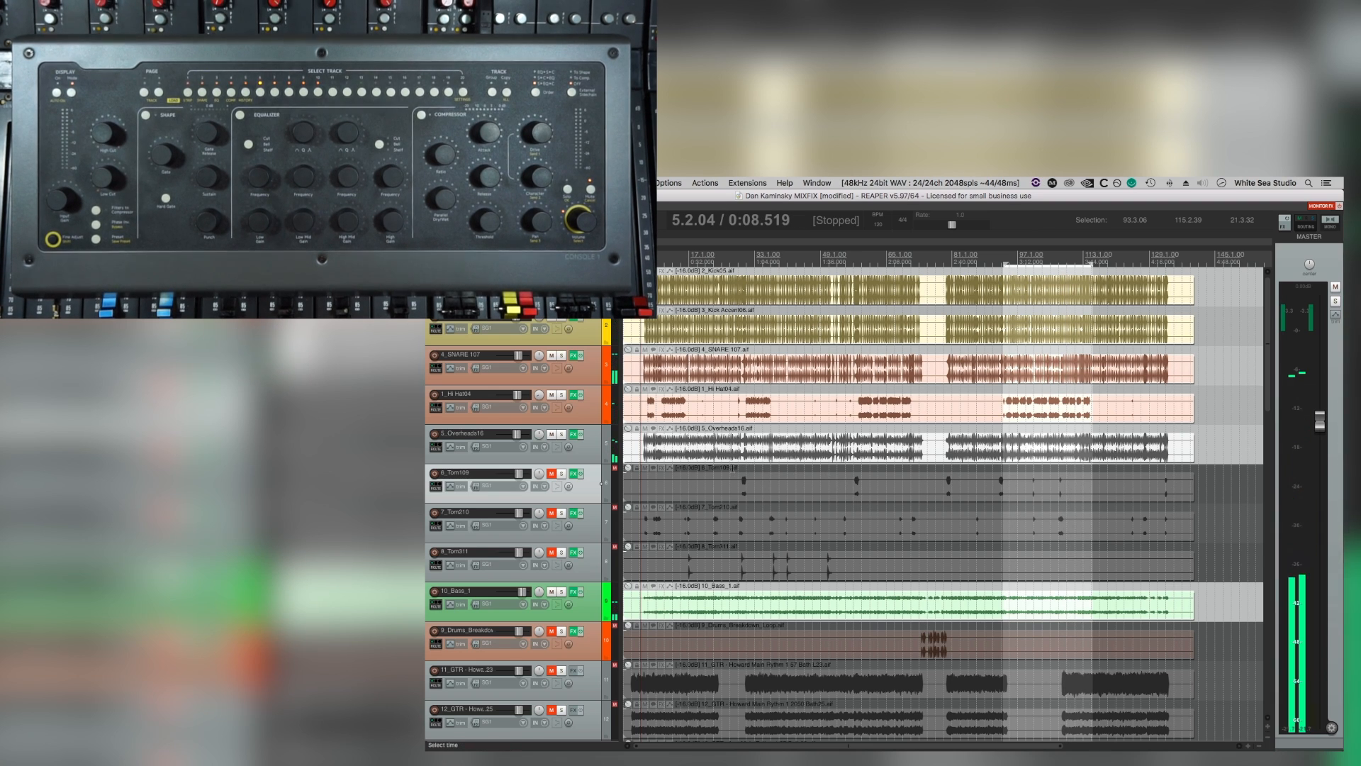
# Set the time selection from 29.2.52 to 31.2.44 around the first 6_Tom109 fill and start playback.
pyautogui.click(738, 468)
pyautogui.scroll(5, 738, 468)
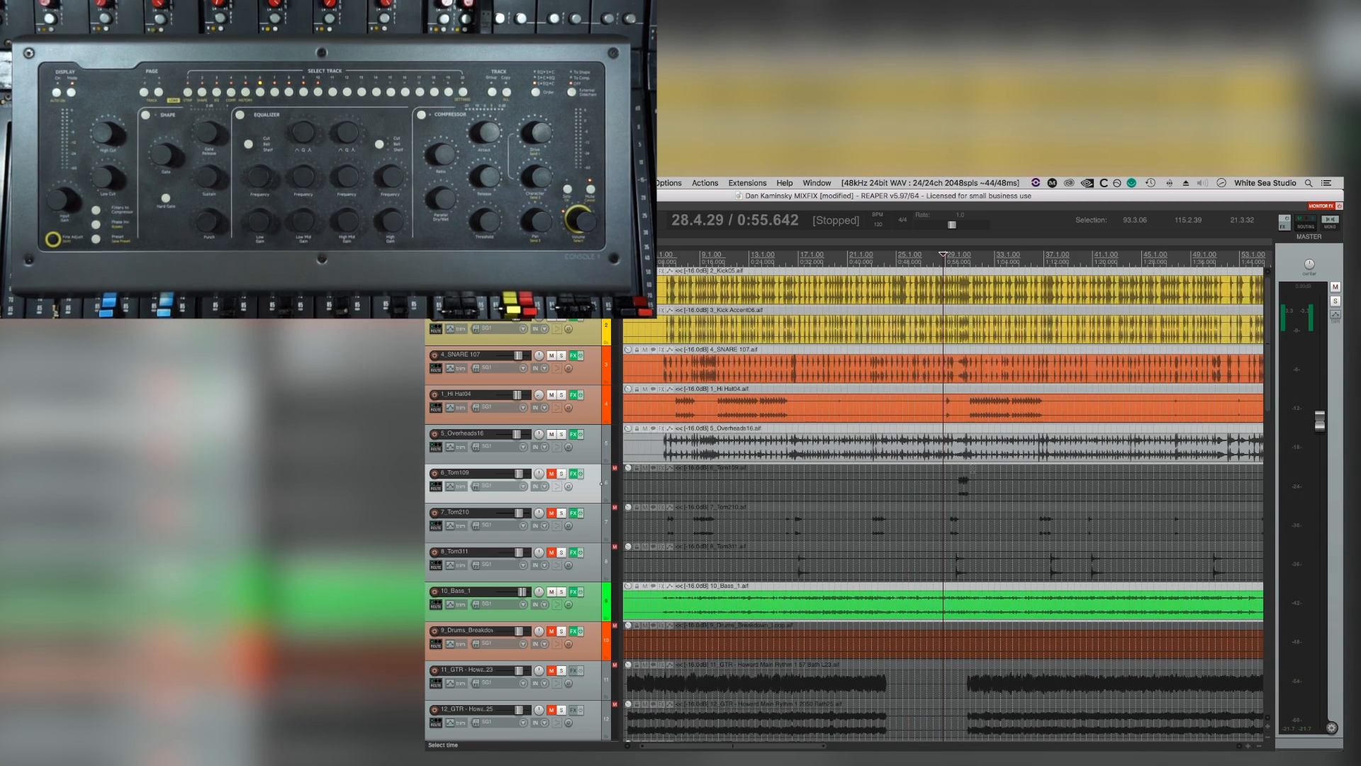
pyautogui.moveTo(965, 469); pyautogui.dragTo(982, 469)
pyautogui.scroll(5, 990, 470)
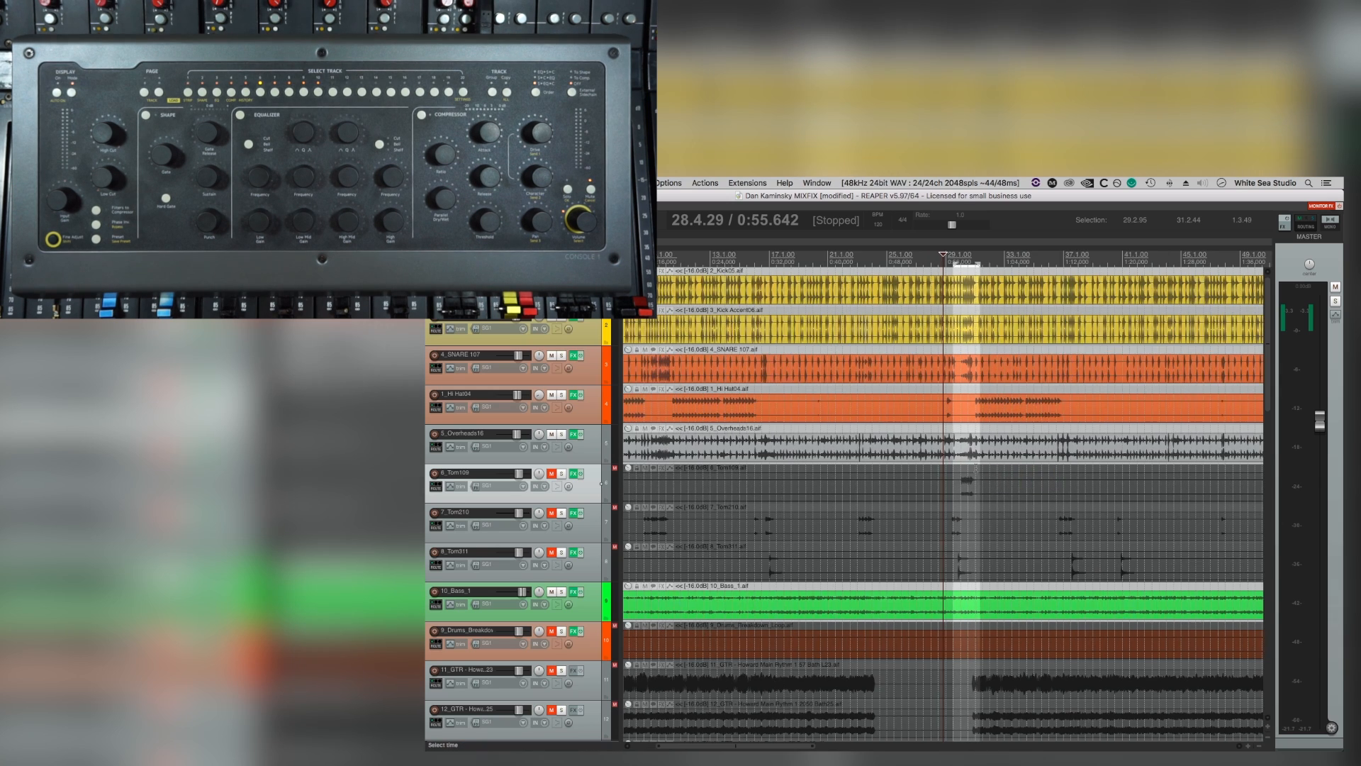
pyautogui.scroll(1, 991, 469)
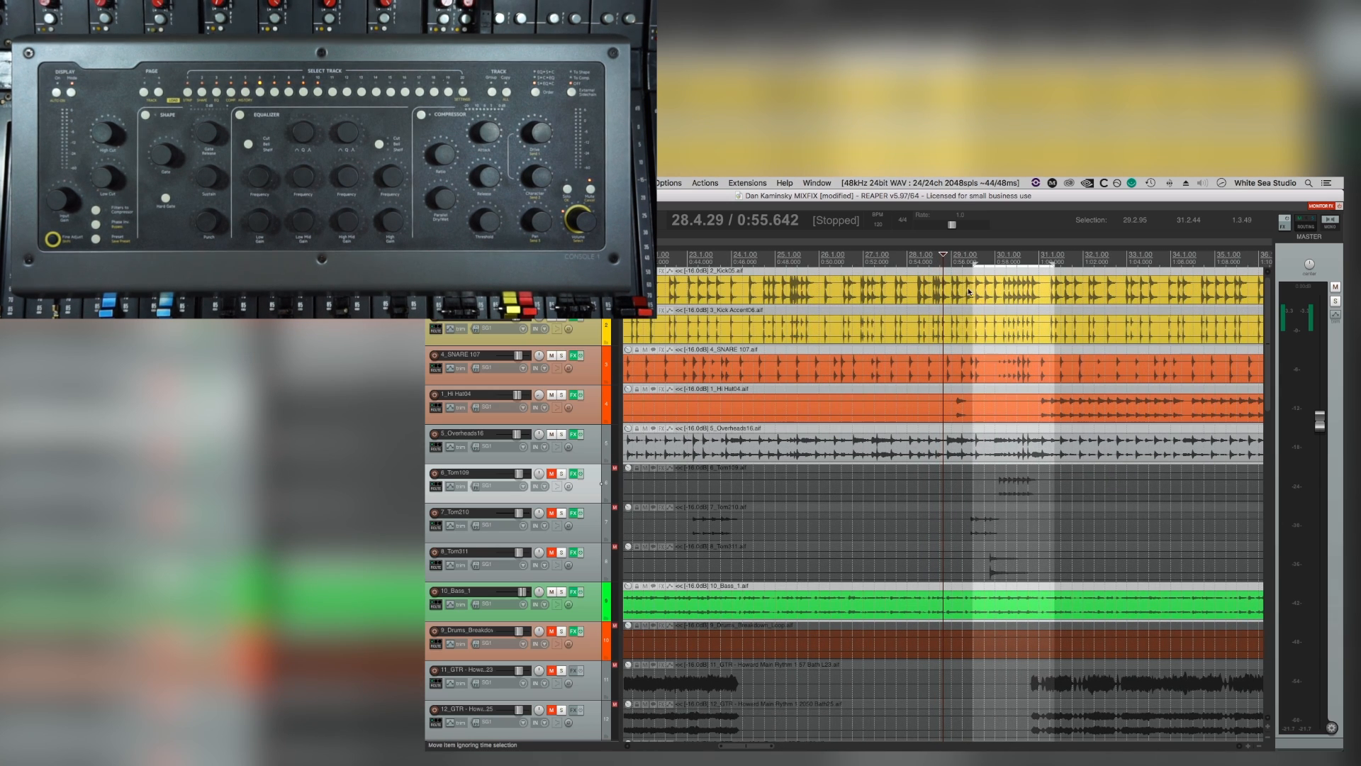
pyautogui.moveTo(973, 264); pyautogui.dragTo(969, 263)
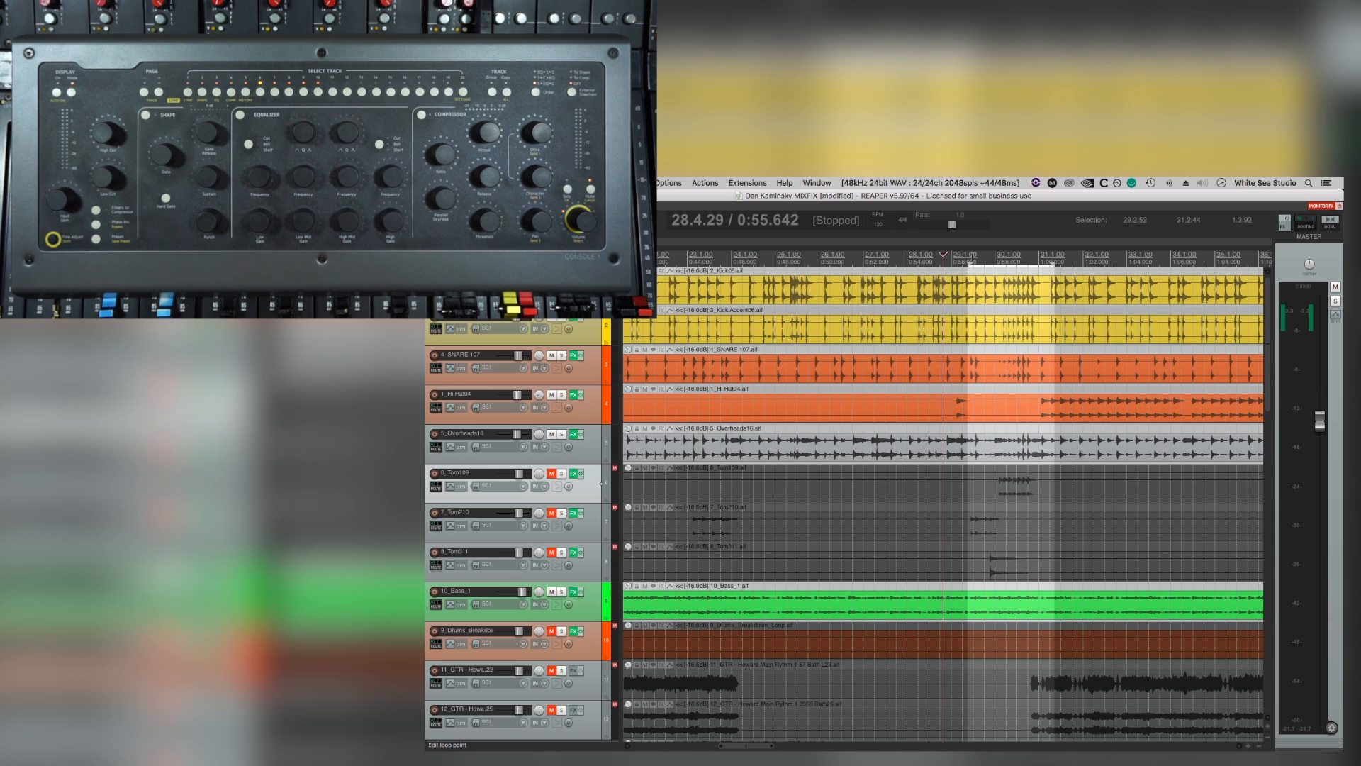
pyautogui.press('space')
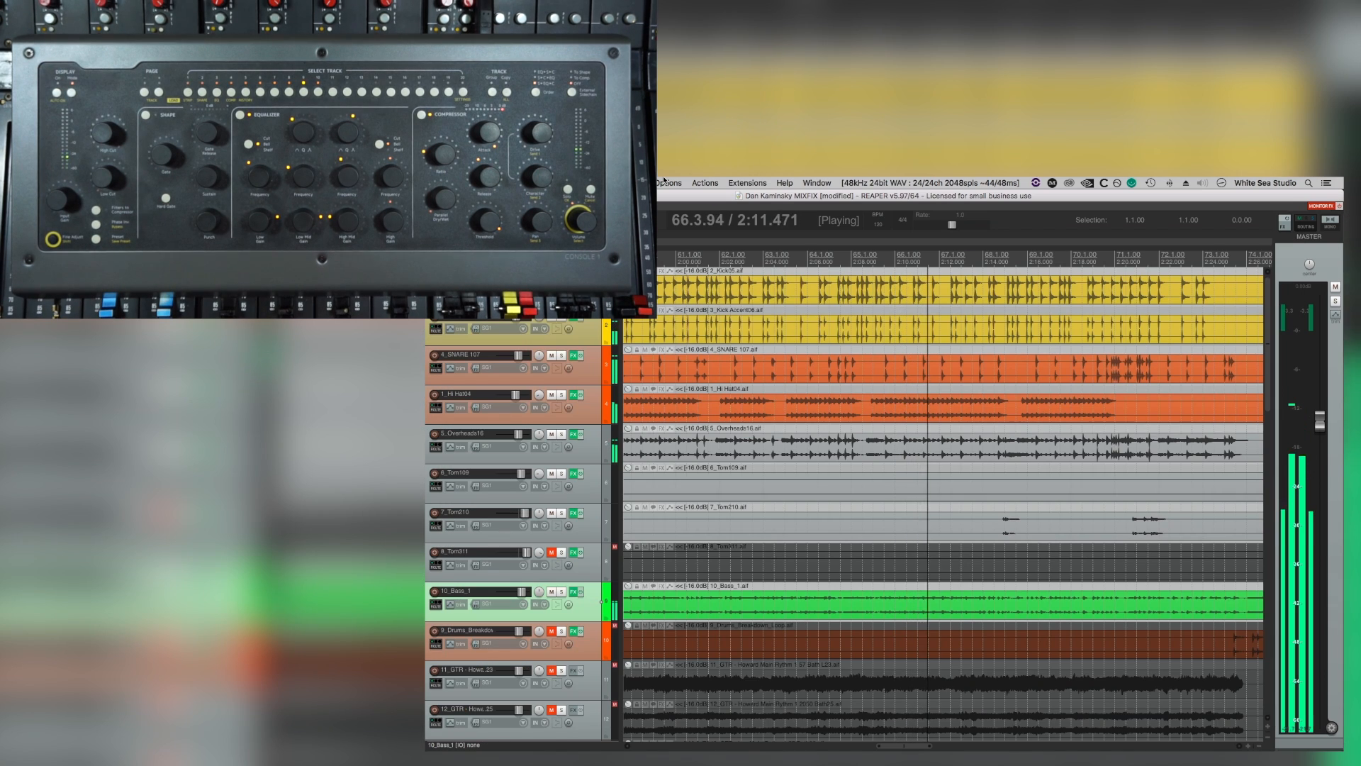
# Stop playback and insert a new empty track directly below 4_SNARE 107.
pyautogui.press('space')
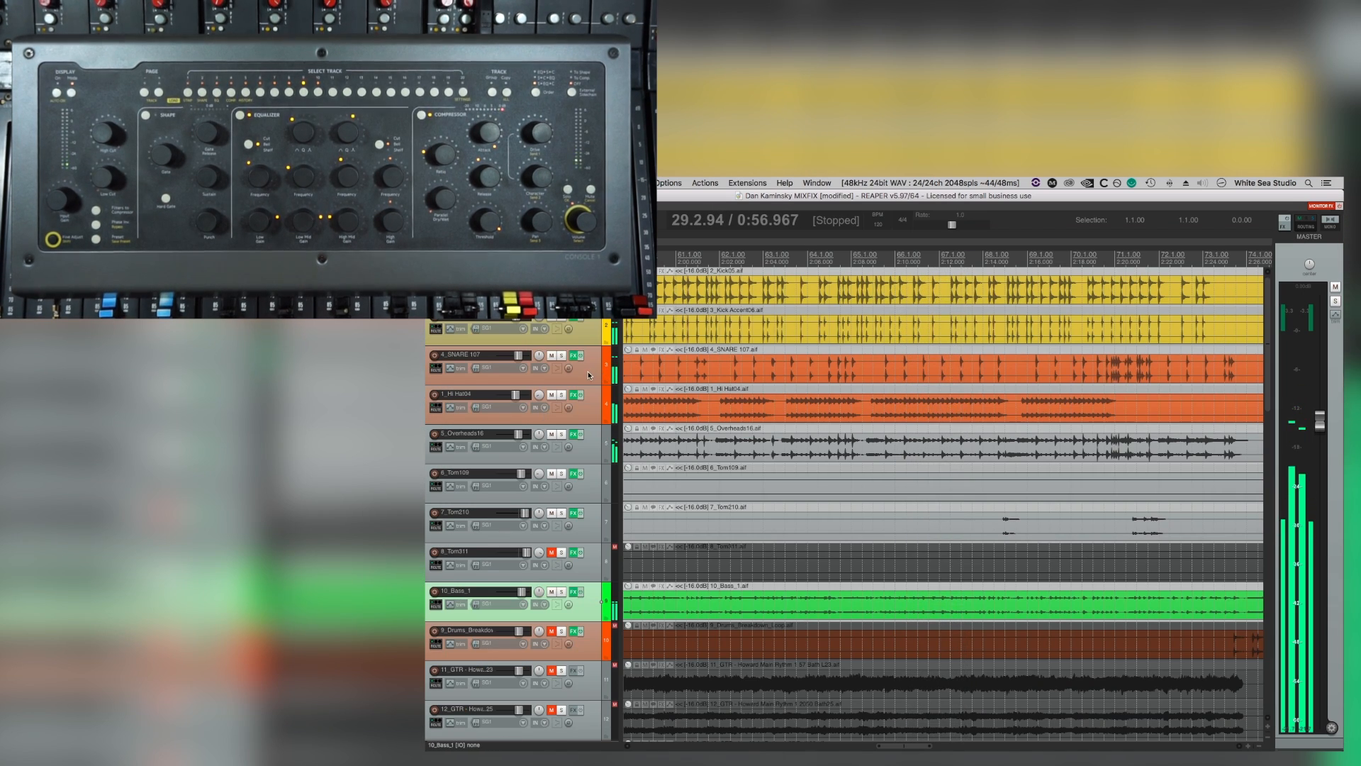
pyautogui.click(588, 374)
pyautogui.press('super+t')
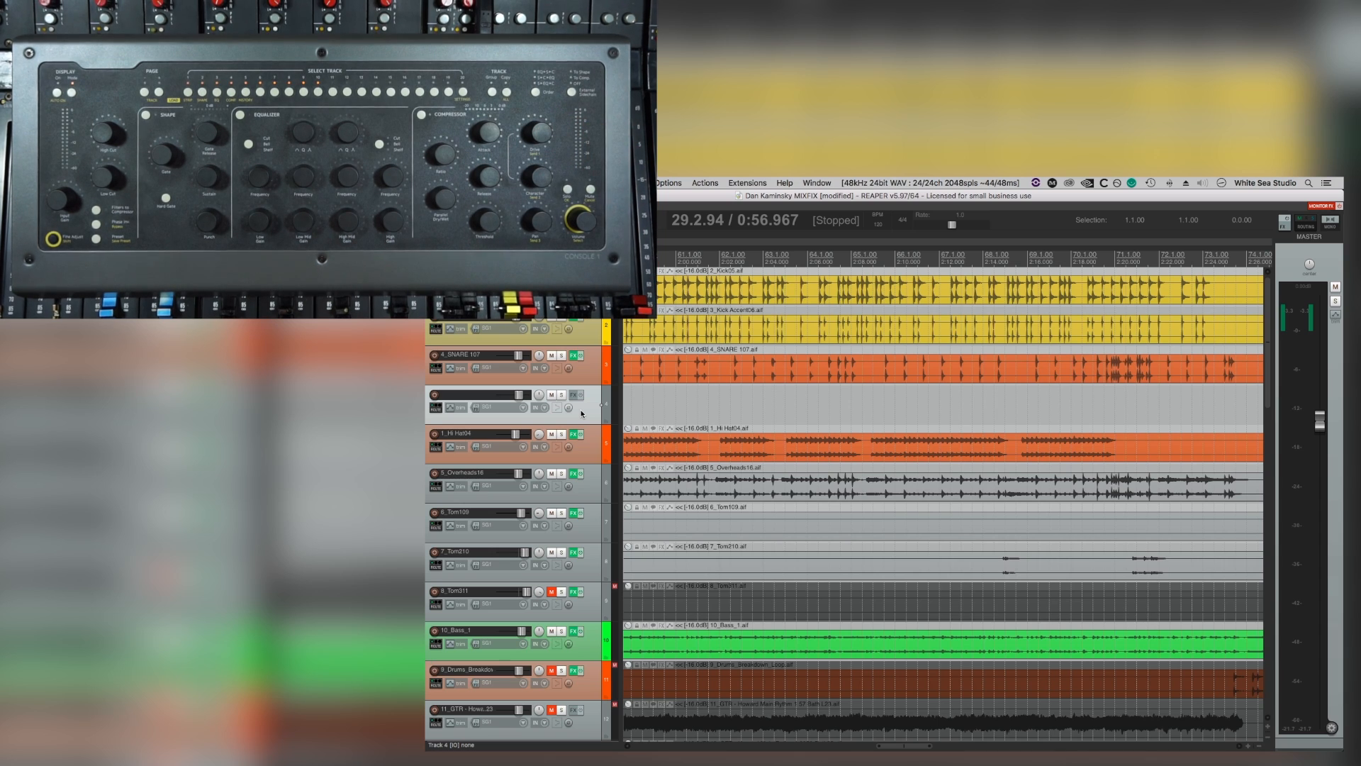
# Add the VST3 FabFilter Pro-R reverb to the new track 4, then select the 4_SNARE 107 track.
pyautogui.click(573, 395)
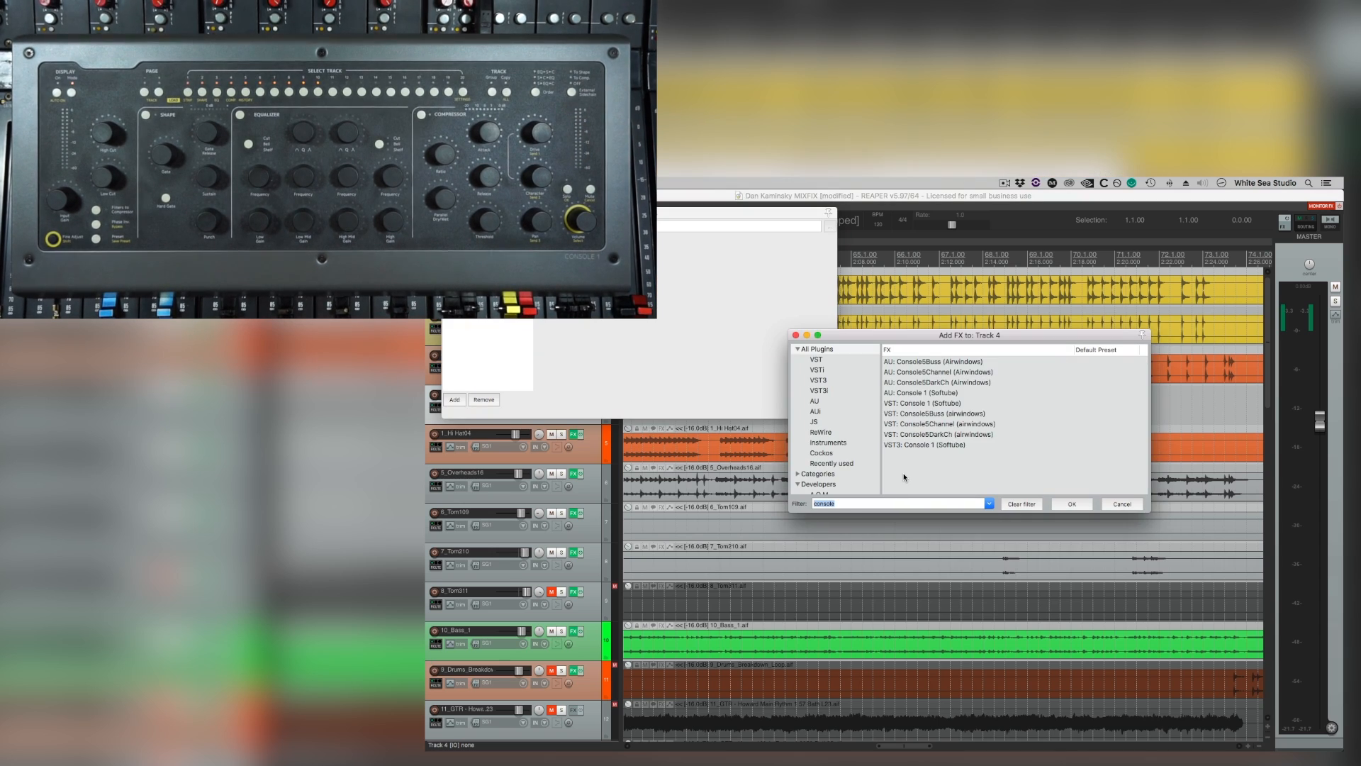
pyautogui.write('pro-r')
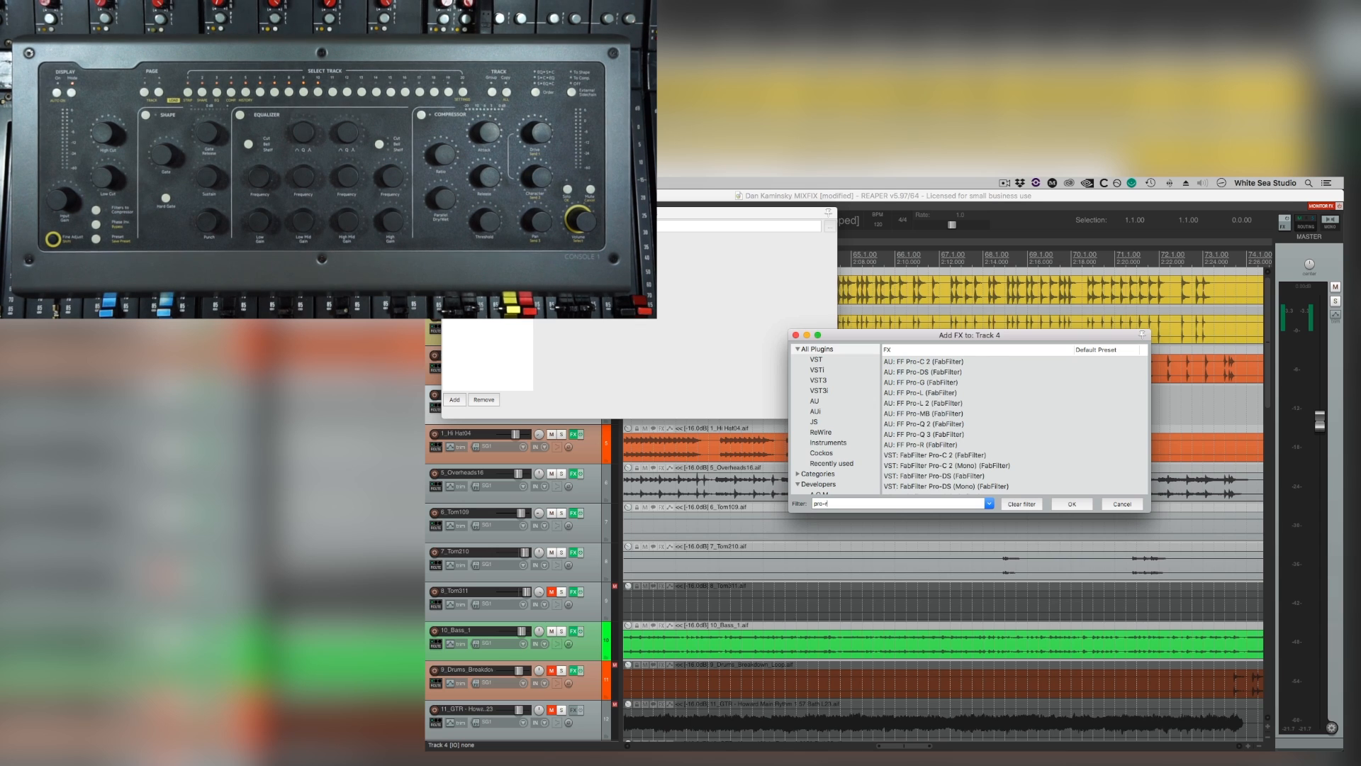
pyautogui.press('Return')
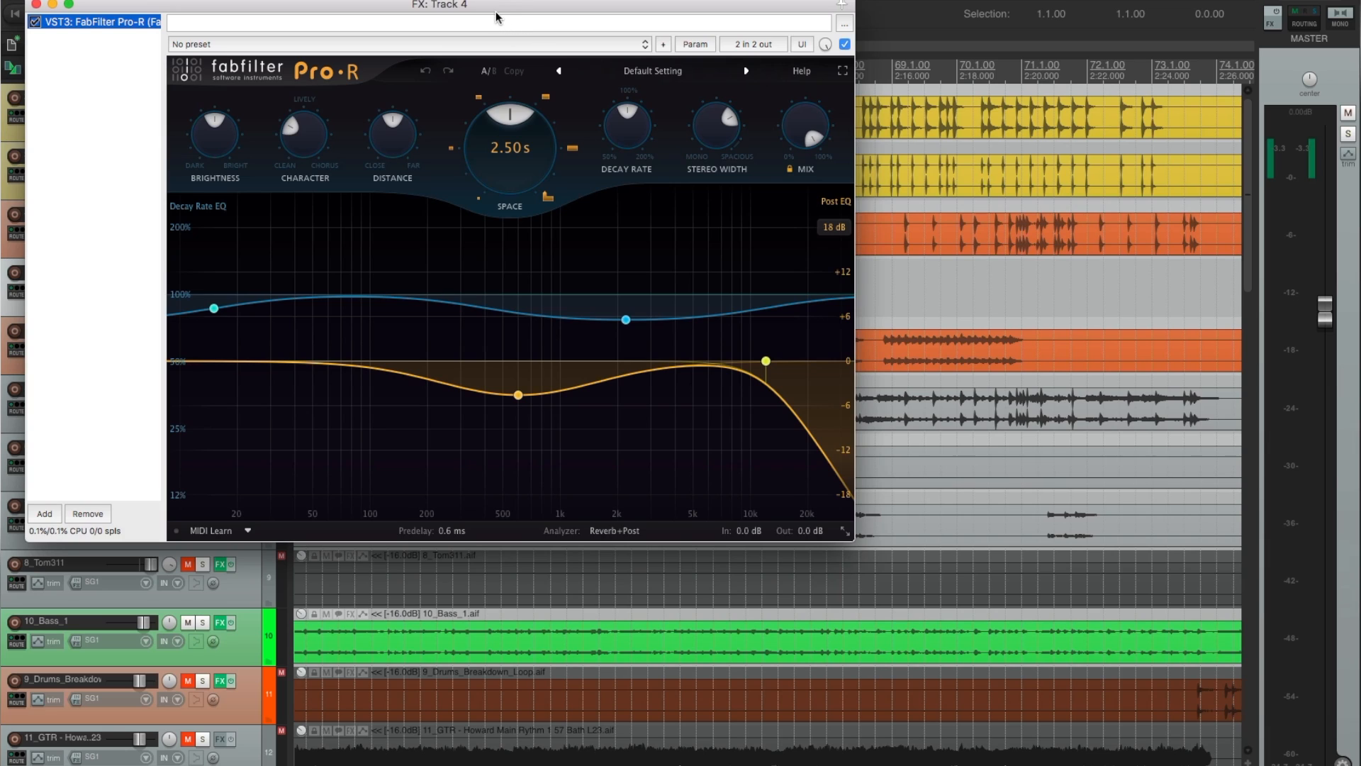
pyautogui.moveTo(496, 18); pyautogui.dragTo(914, 112)
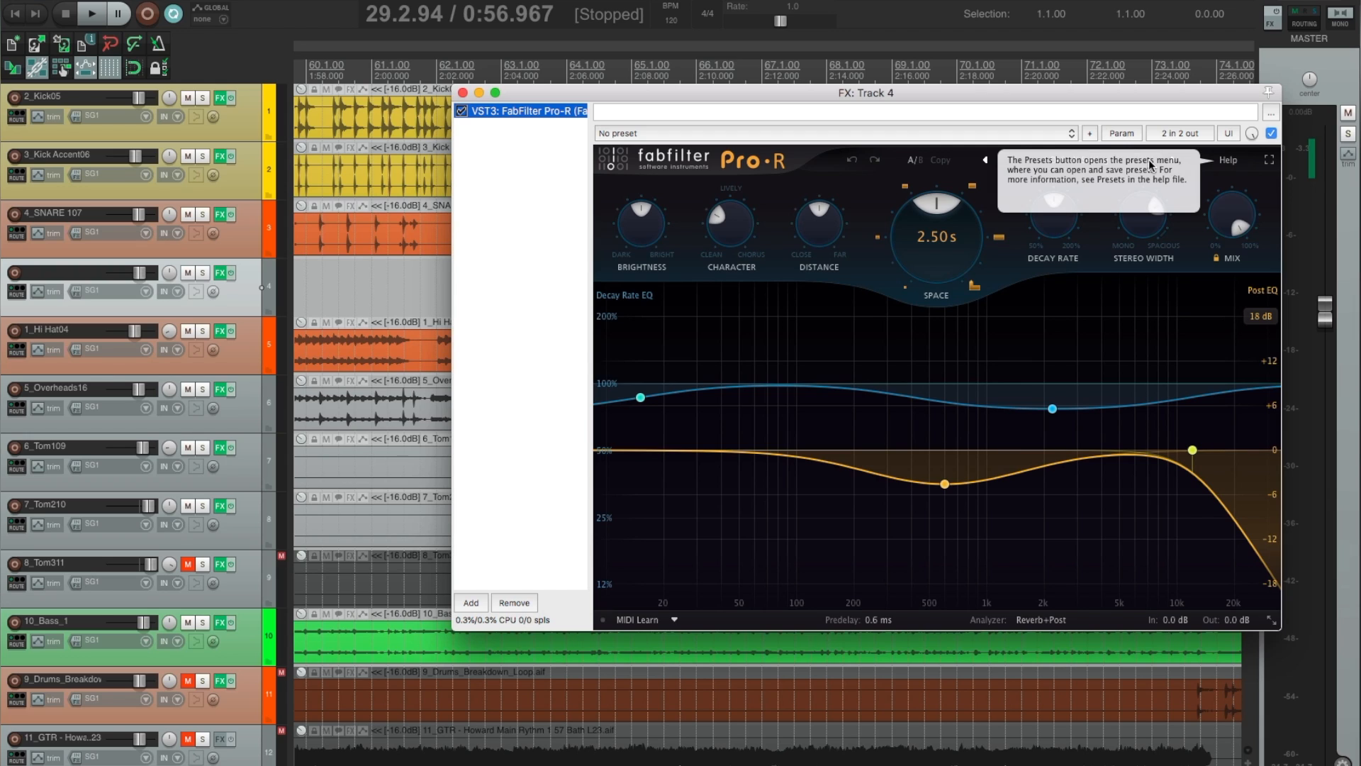
pyautogui.click(237, 249)
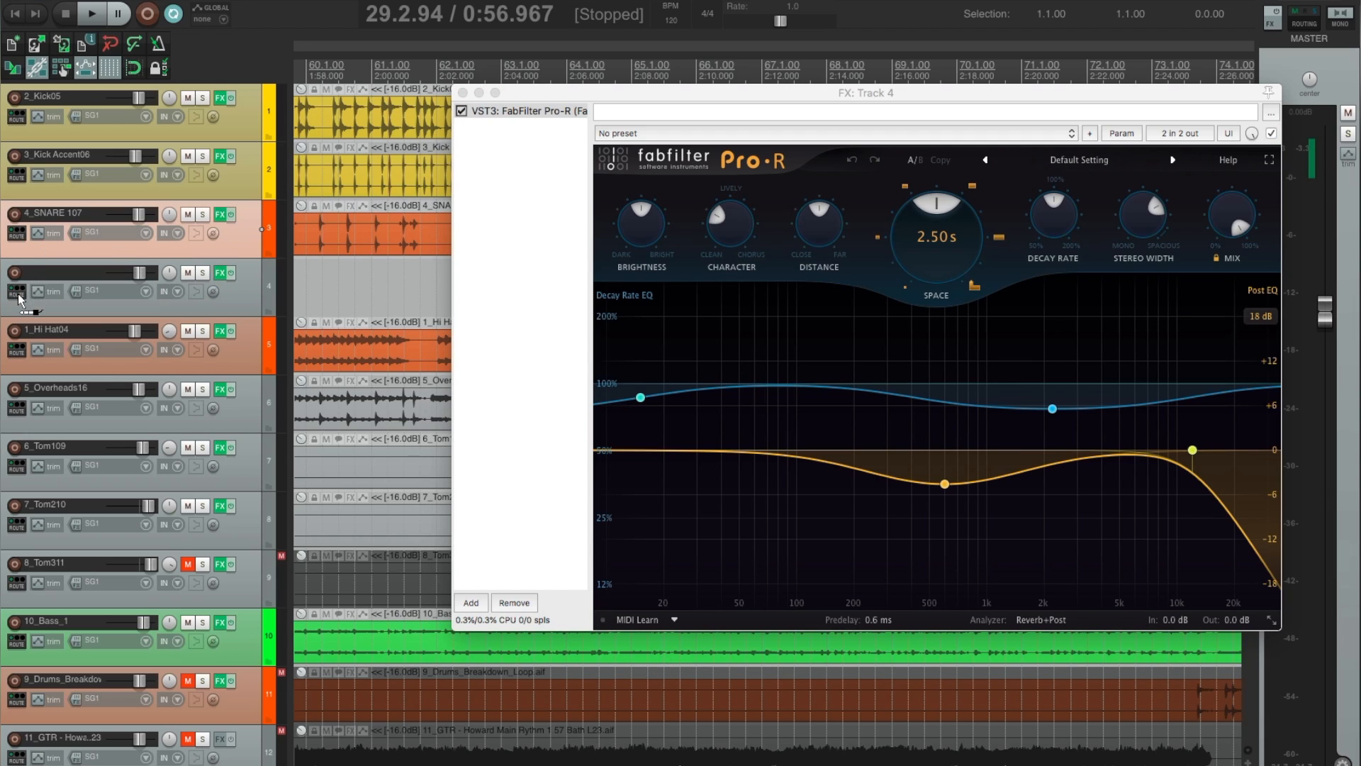
# Route a send from the 4_SNARE 107 track to the reverb track 4 and start playback from 6.1.84.
pyautogui.moveTo(19, 298); pyautogui.dragTo(20, 300)
pyautogui.click(29, 205)
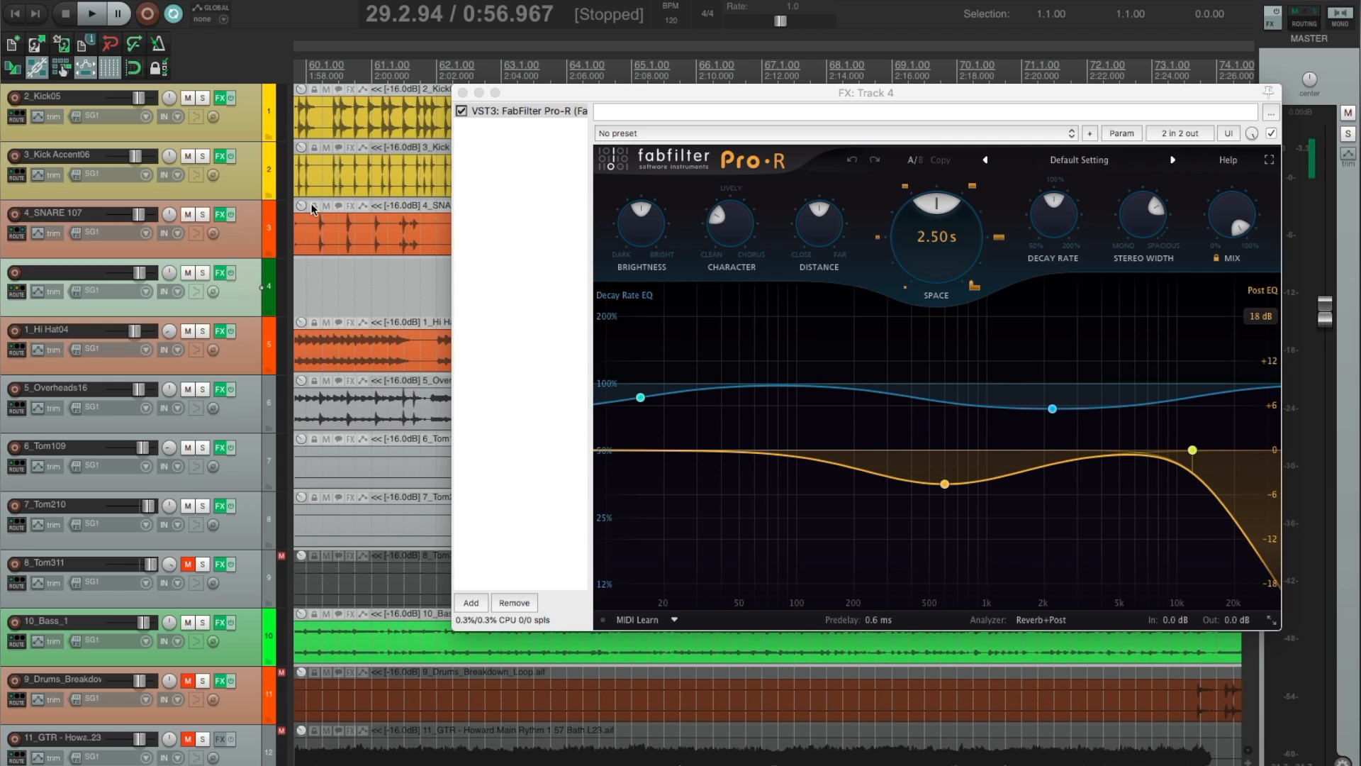
pyautogui.scroll(-10, 396, 121)
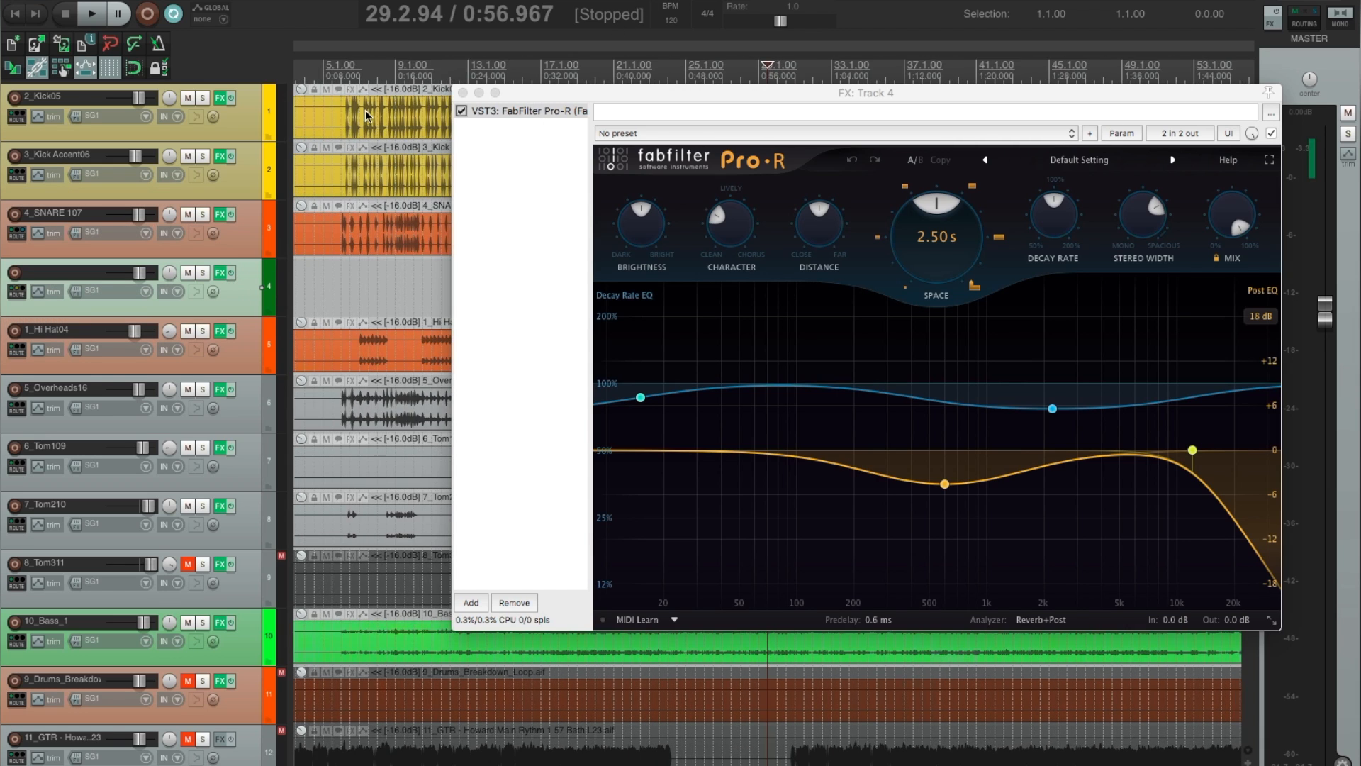
pyautogui.click(373, 68)
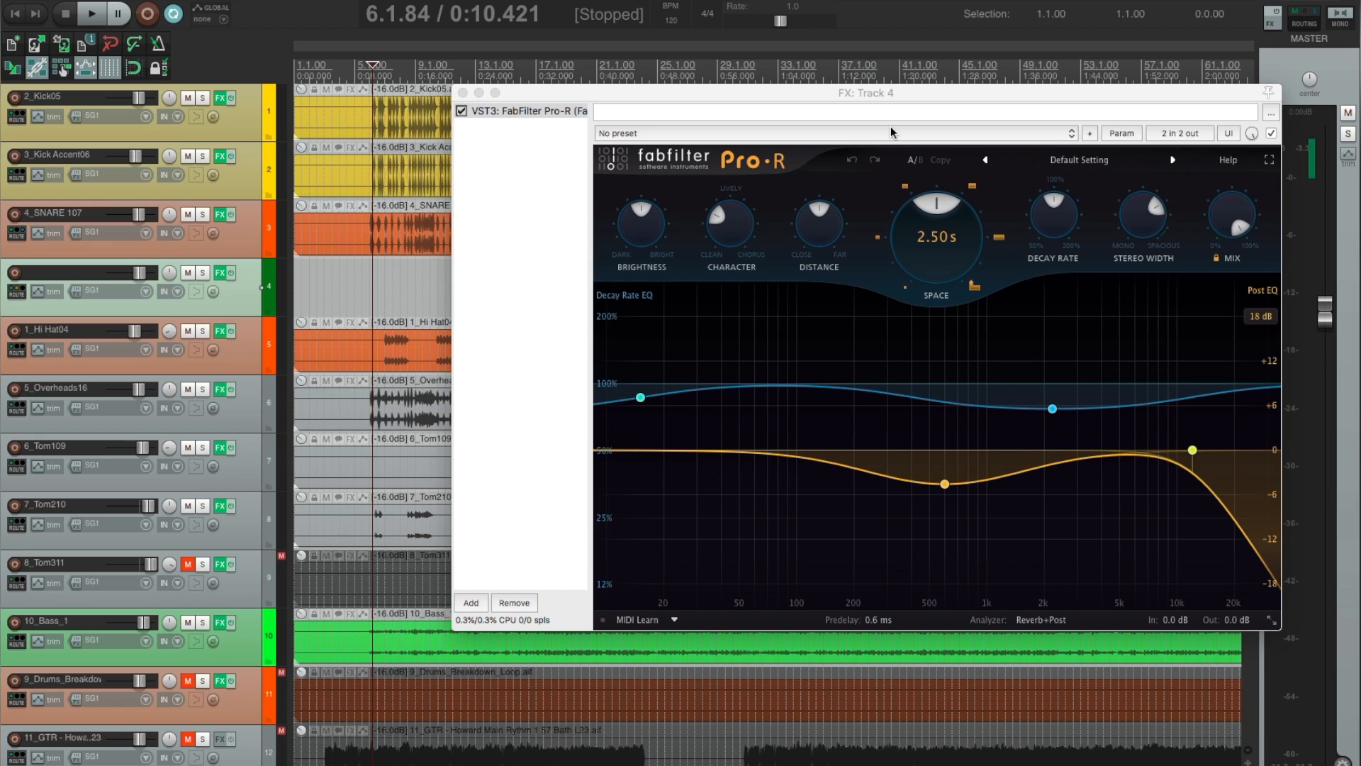
pyautogui.press('space')
# Set the Pro-R reverb's Space to 1.64 s, Brightness to about 41%, Character to about 56% and Distance to about 46%.
pyautogui.moveTo(930, 273)
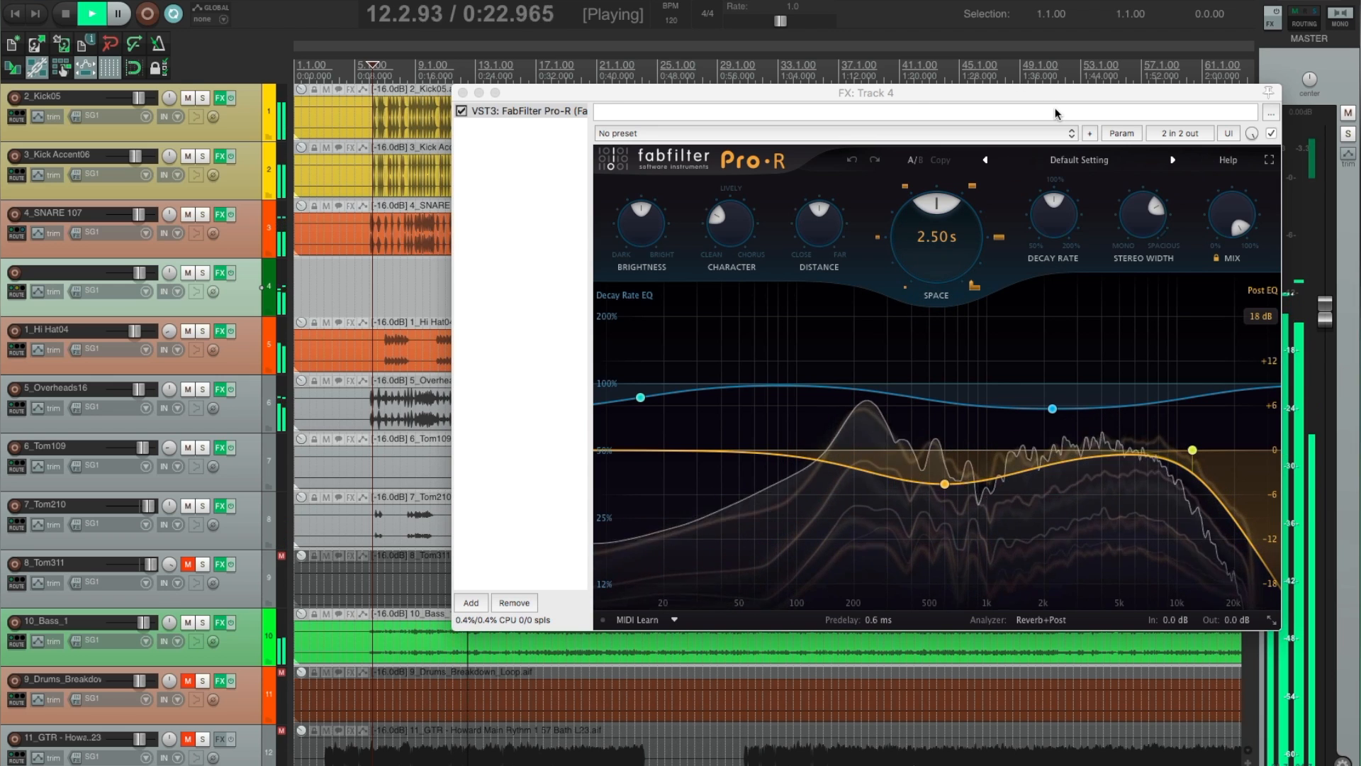
pyautogui.moveTo(934, 251); pyautogui.dragTo(931, 307)
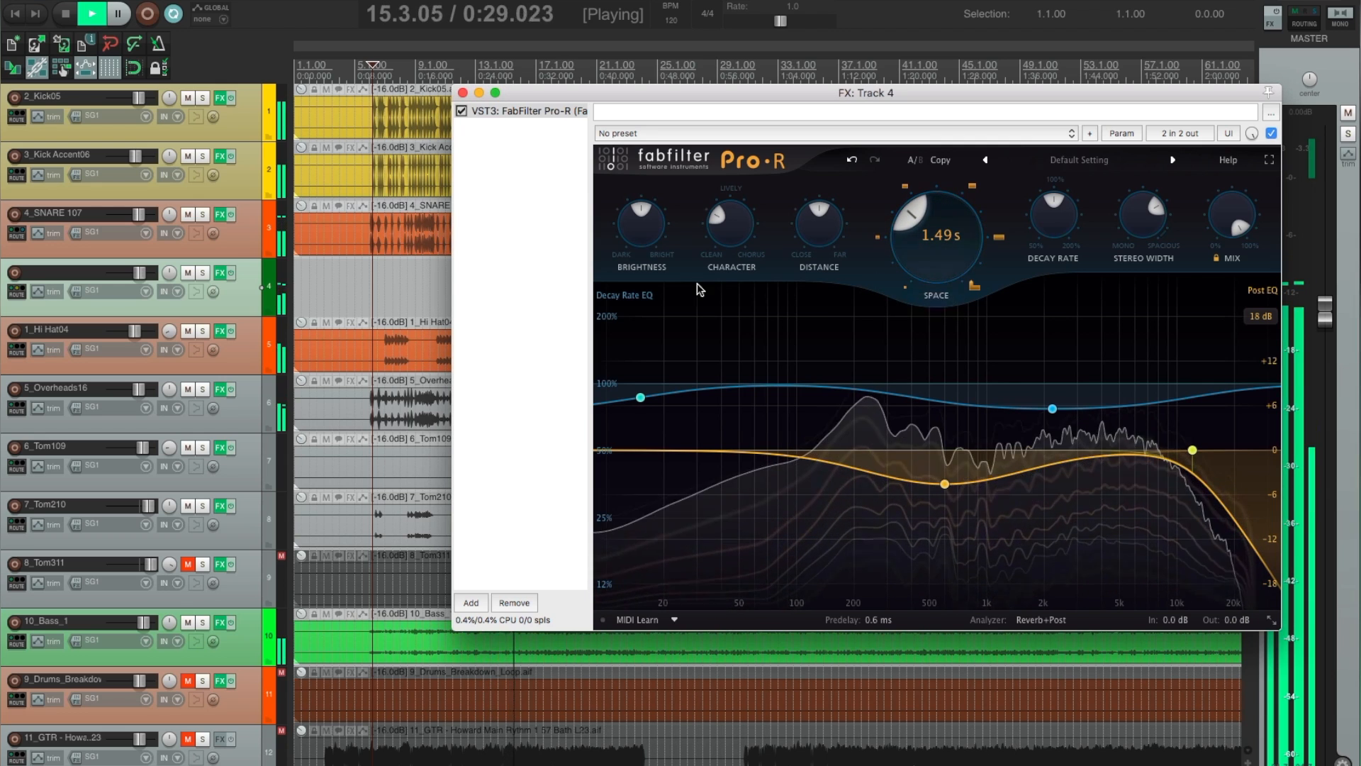
pyautogui.moveTo(638, 250); pyautogui.dragTo(636, 261)
pyautogui.moveTo(730, 225); pyautogui.dragTo(740, 161)
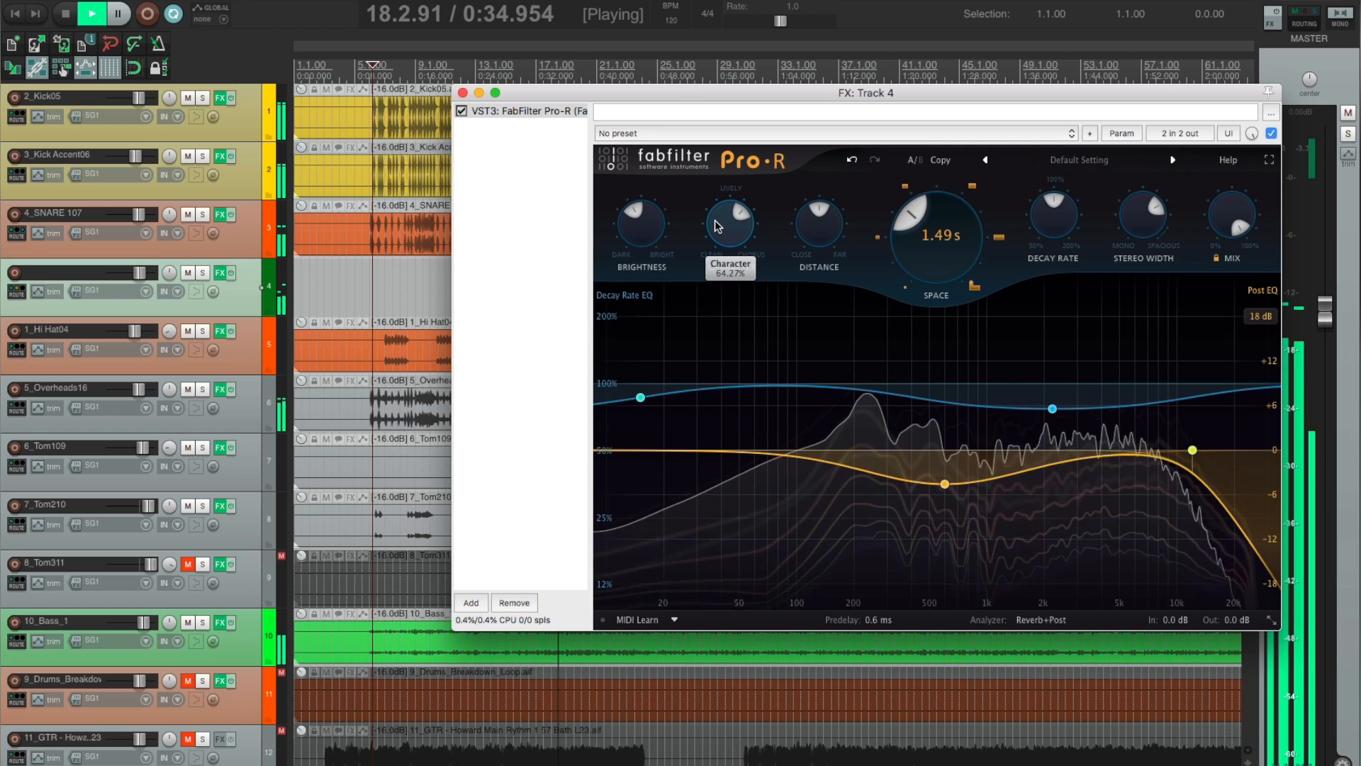
pyautogui.moveTo(715, 234); pyautogui.dragTo(716, 259)
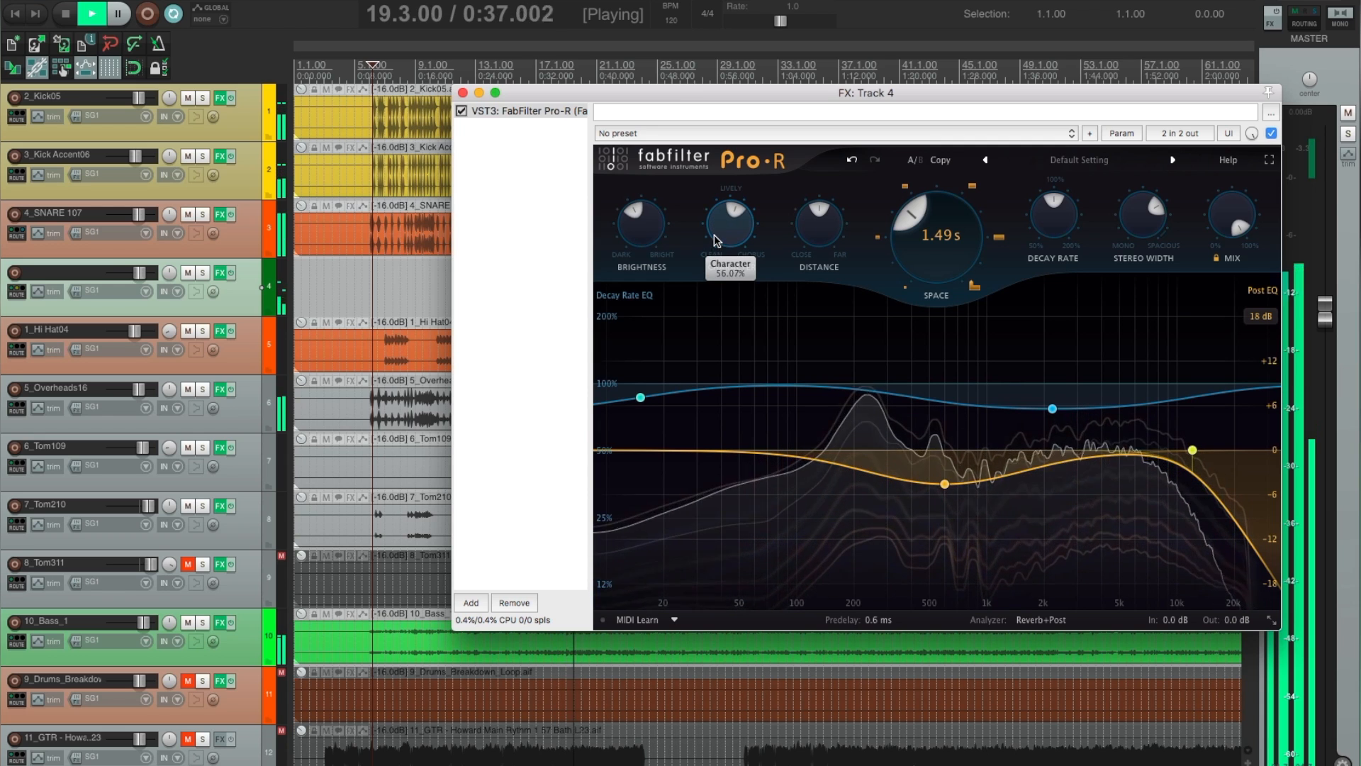
pyautogui.moveTo(930, 258); pyautogui.dragTo(929, 250)
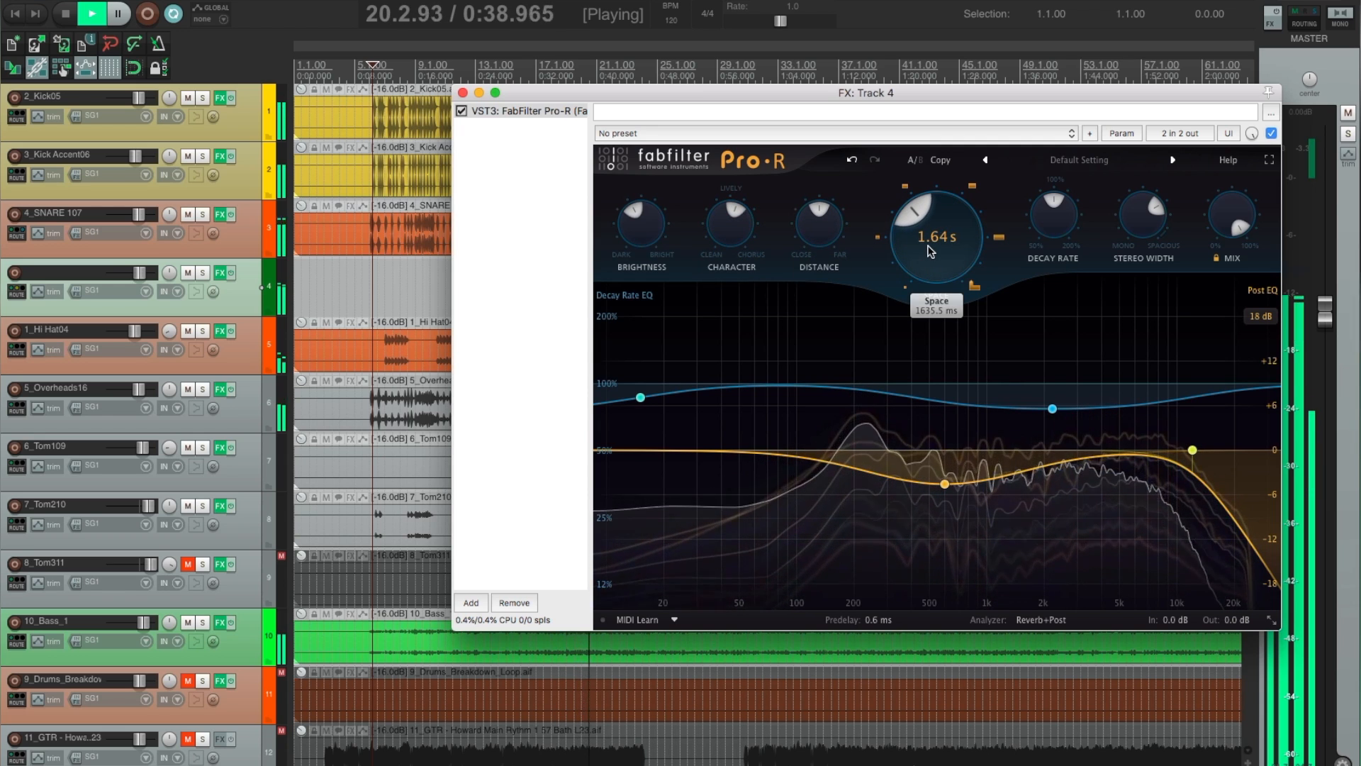
pyautogui.moveTo(818, 234); pyautogui.dragTo(768, 178)
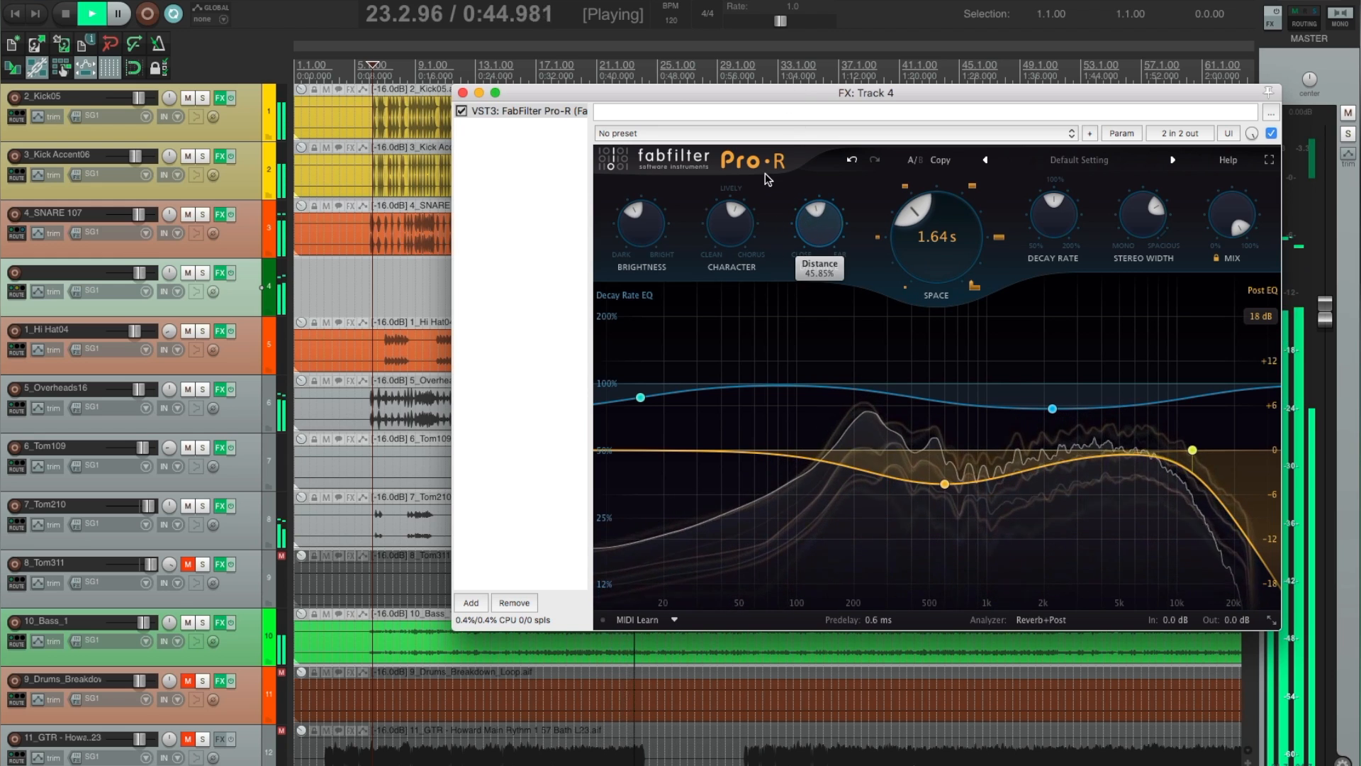
pyautogui.keyDown('super'); pyautogui.click(816, 235); pyautogui.keyUp('super')
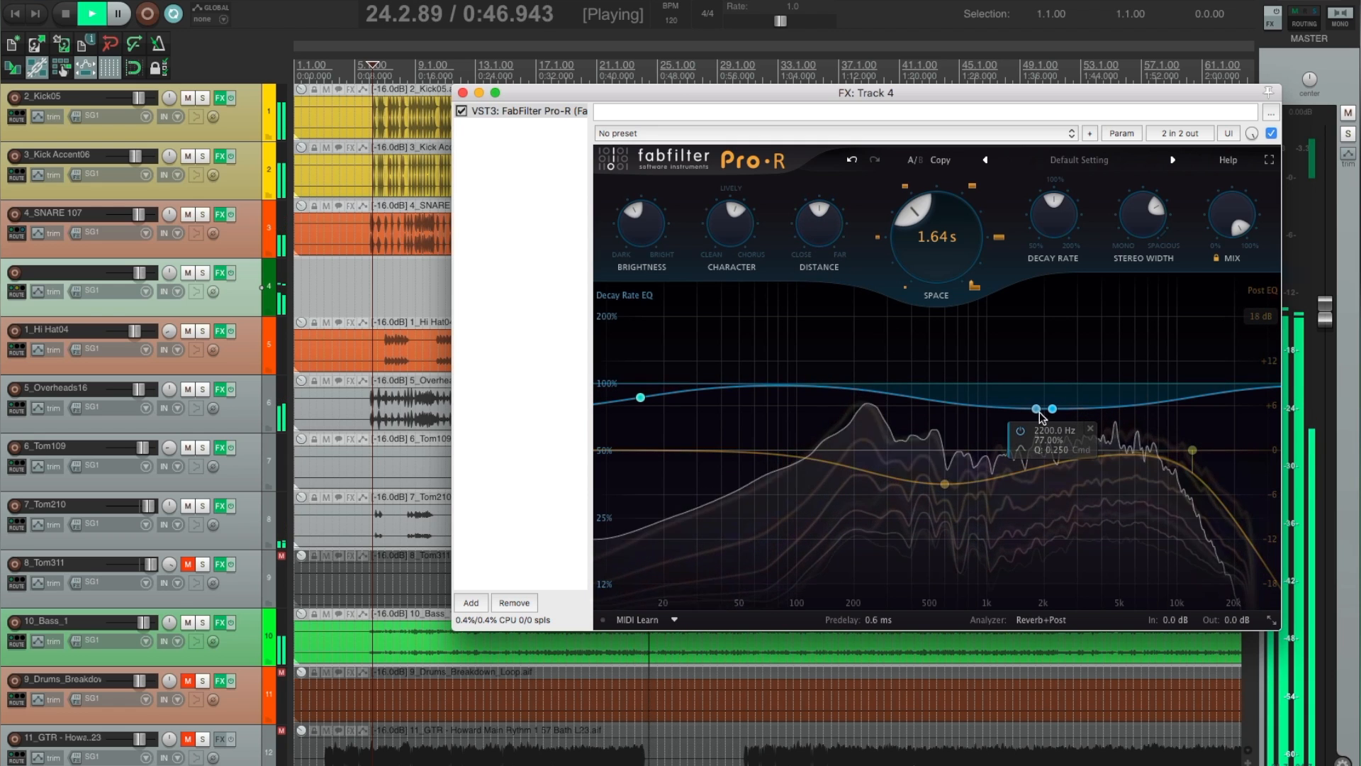
# Set the upper Decay Rate EQ band to 3090.2 Hz at 103.8% and the middle Post EQ band to 963.65 Hz at +1.95 dB.
pyautogui.moveTo(1055, 398); pyautogui.dragTo(1079, 380)
pyautogui.moveTo(946, 488); pyautogui.dragTo(984, 436)
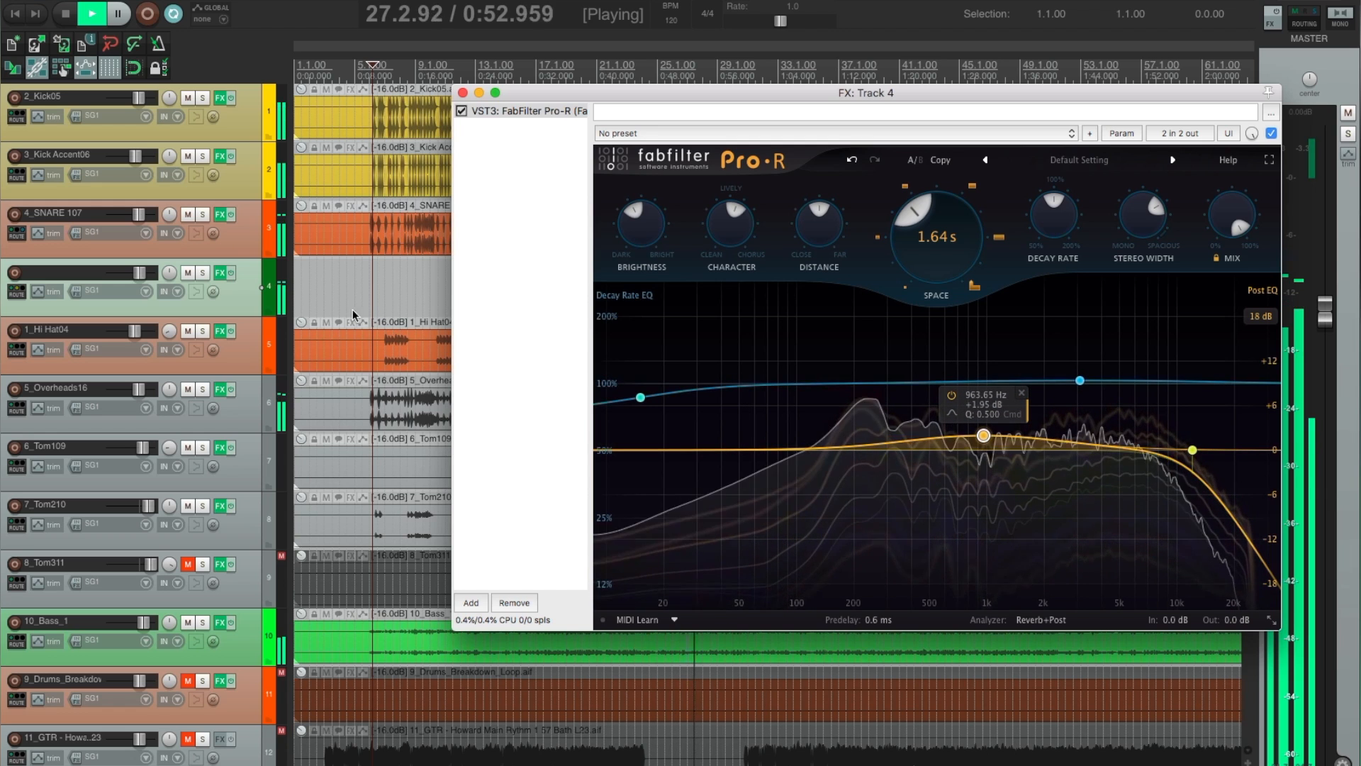
# Lower the volume of the reverb track 4 slightly while the mix plays.
pyautogui.click(139, 277)
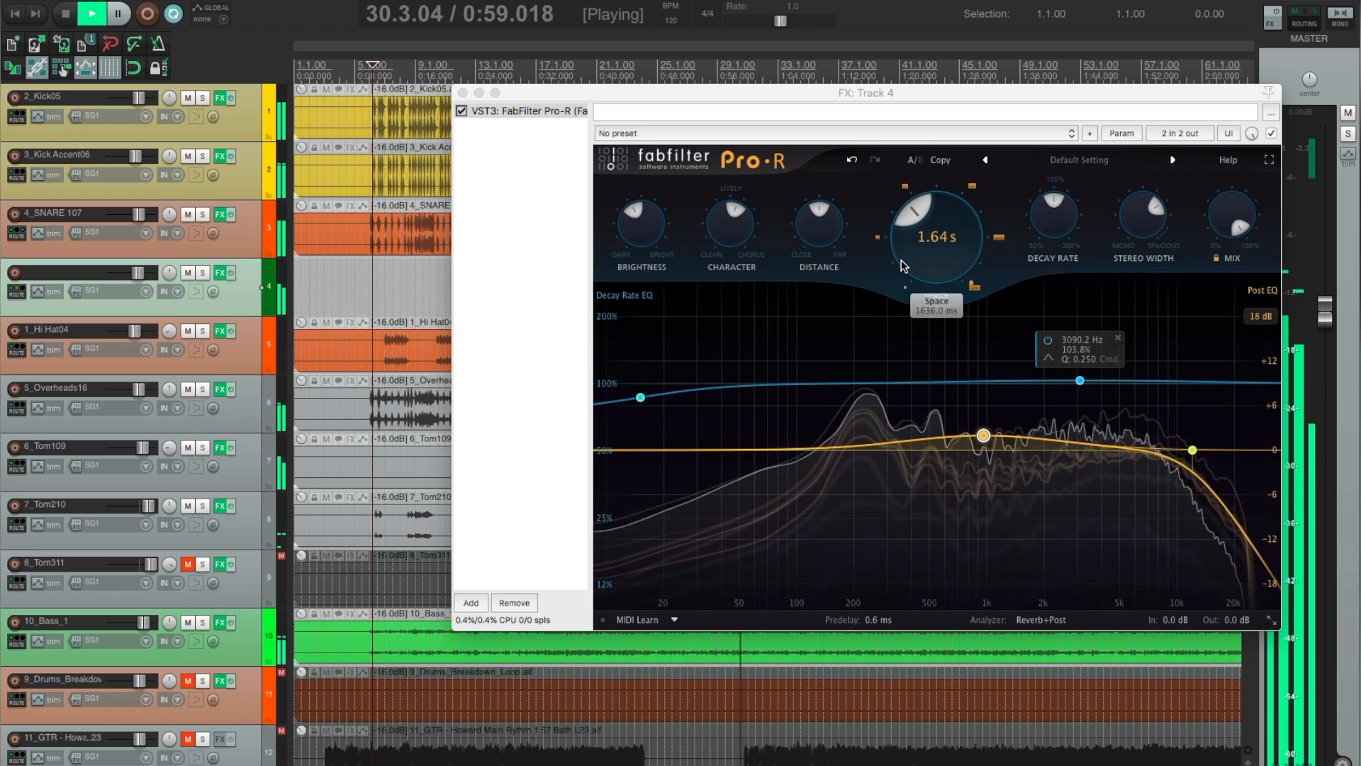
pyautogui.moveTo(645, 238)
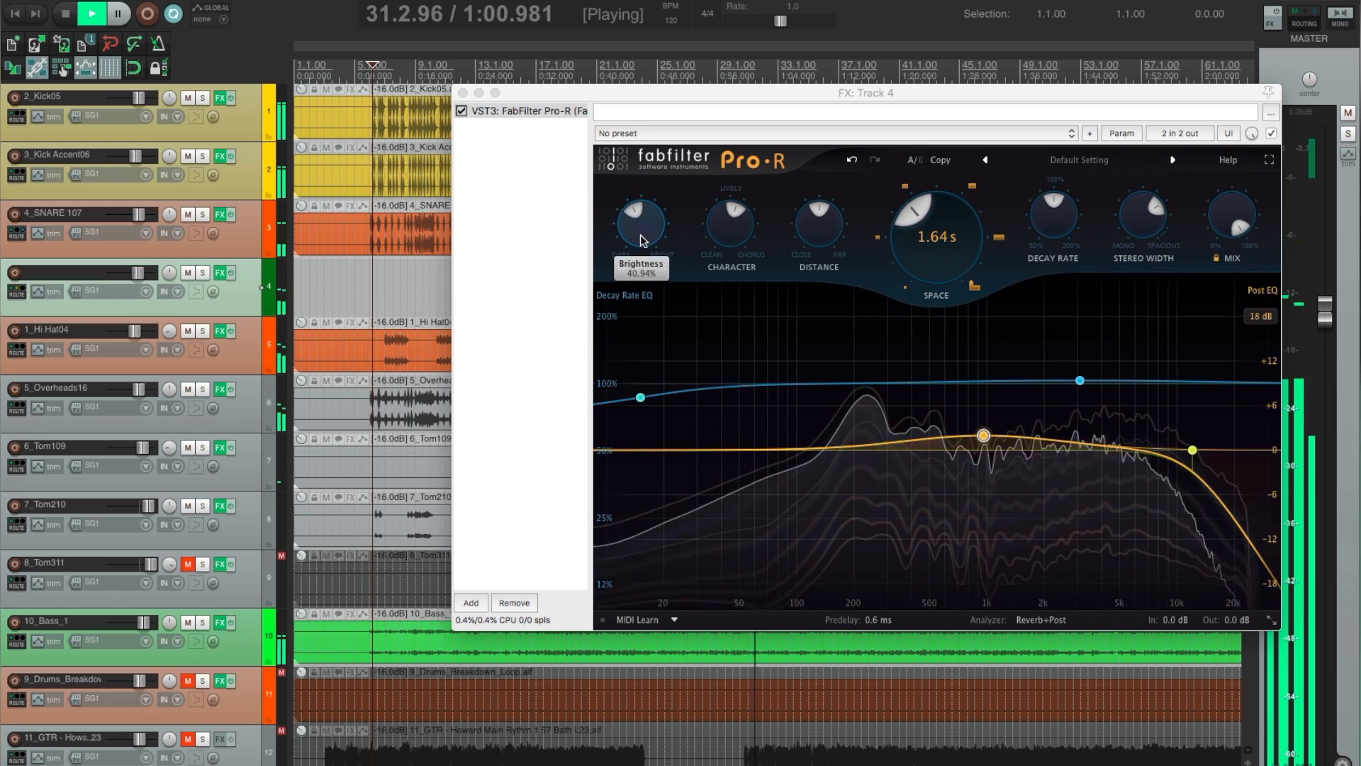
pyautogui.click(943, 253)
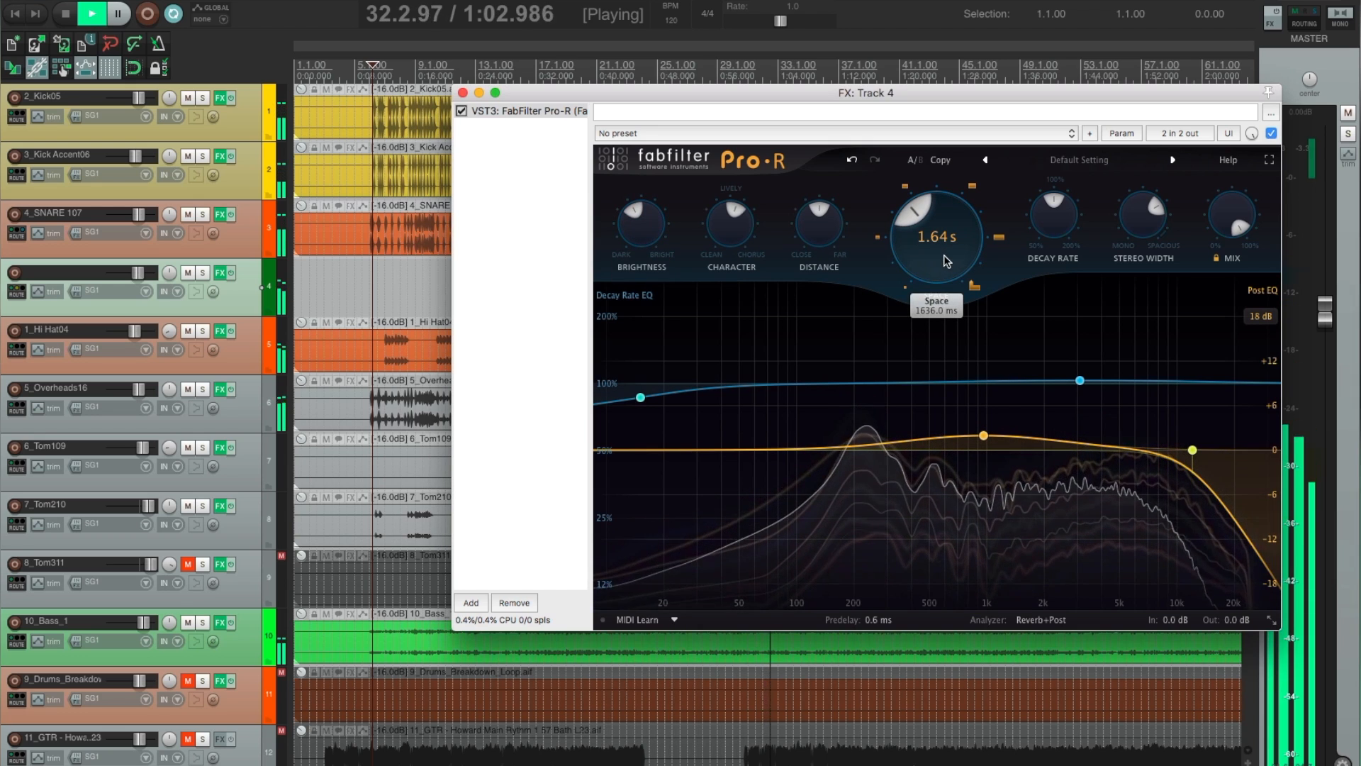
pyautogui.moveTo(771, 222)
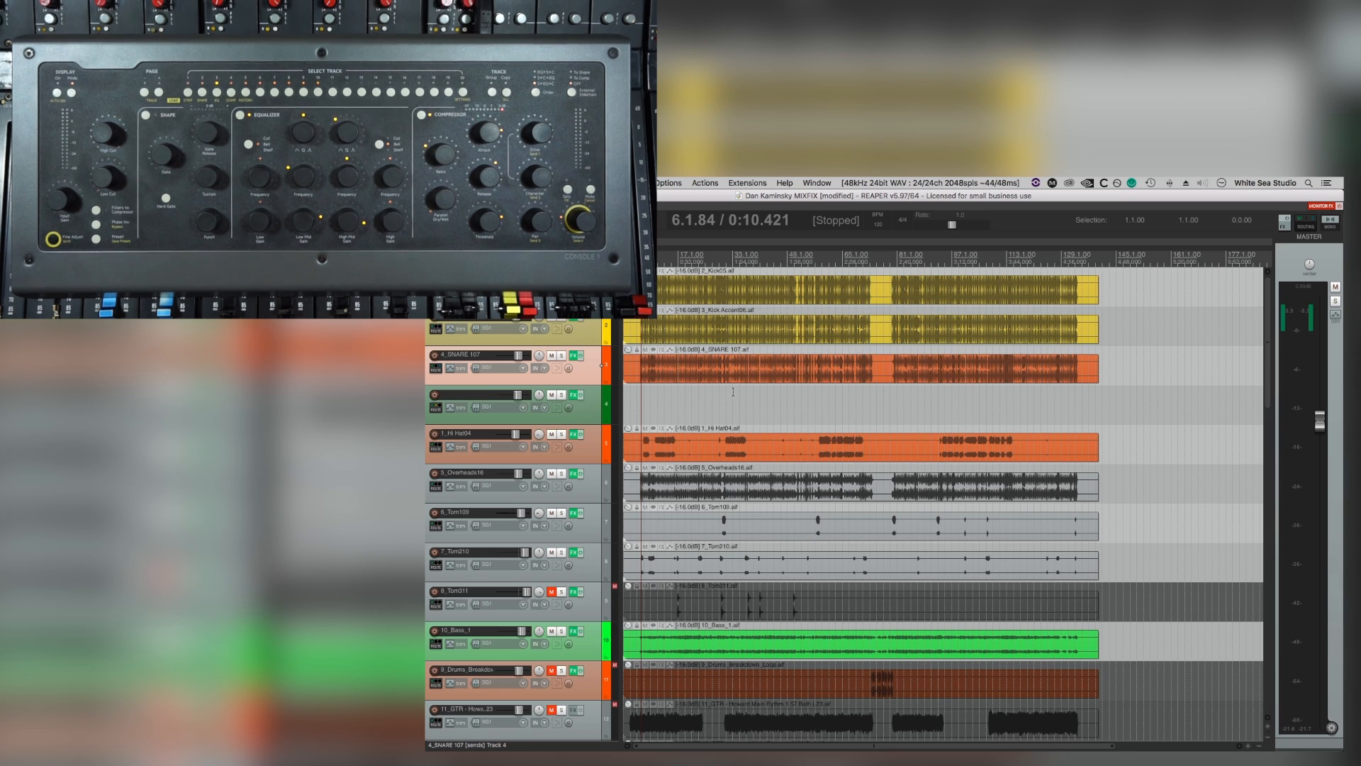
# Unmute the 8_Tom311 track and play the mix from 16.1.70 over its first hit, then stop playback.
pyautogui.click(553, 592)
pyautogui.click(678, 587)
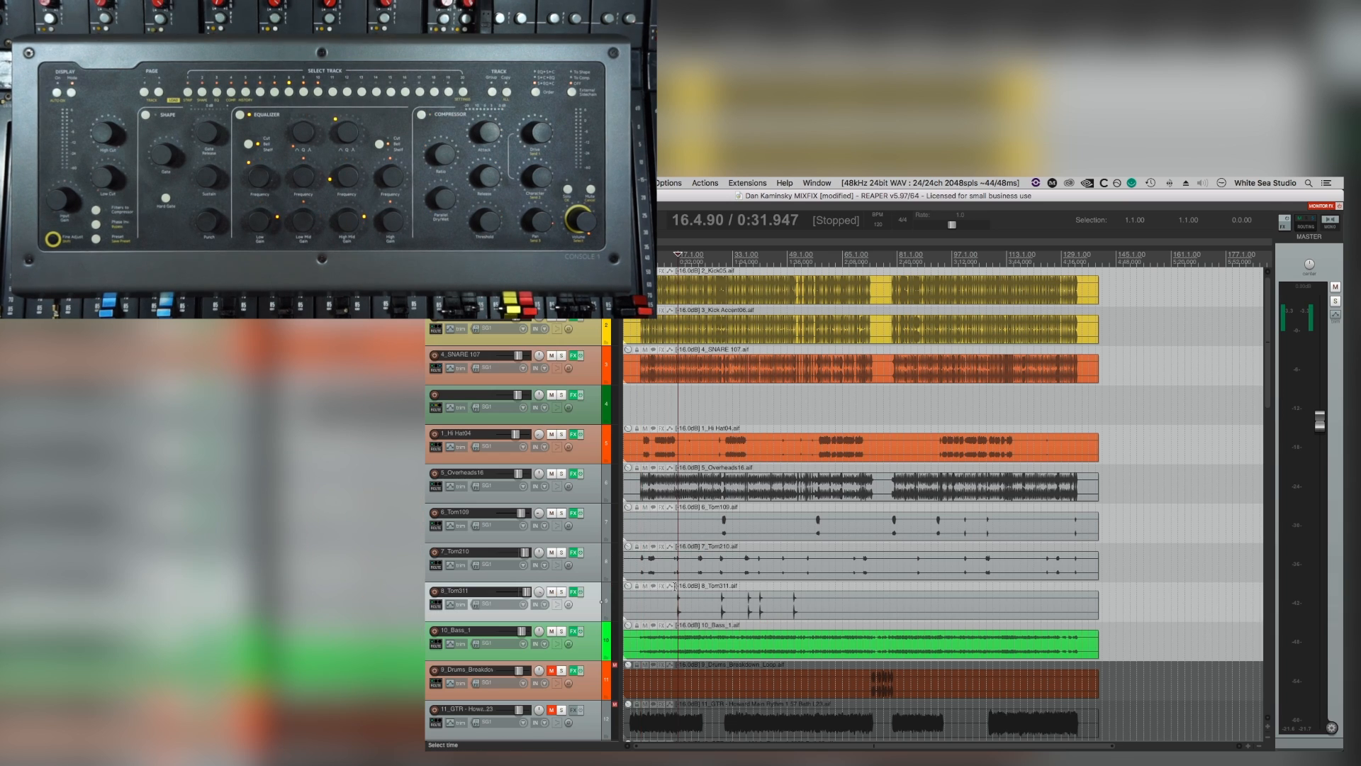
pyautogui.click(675, 573)
pyautogui.press('space')
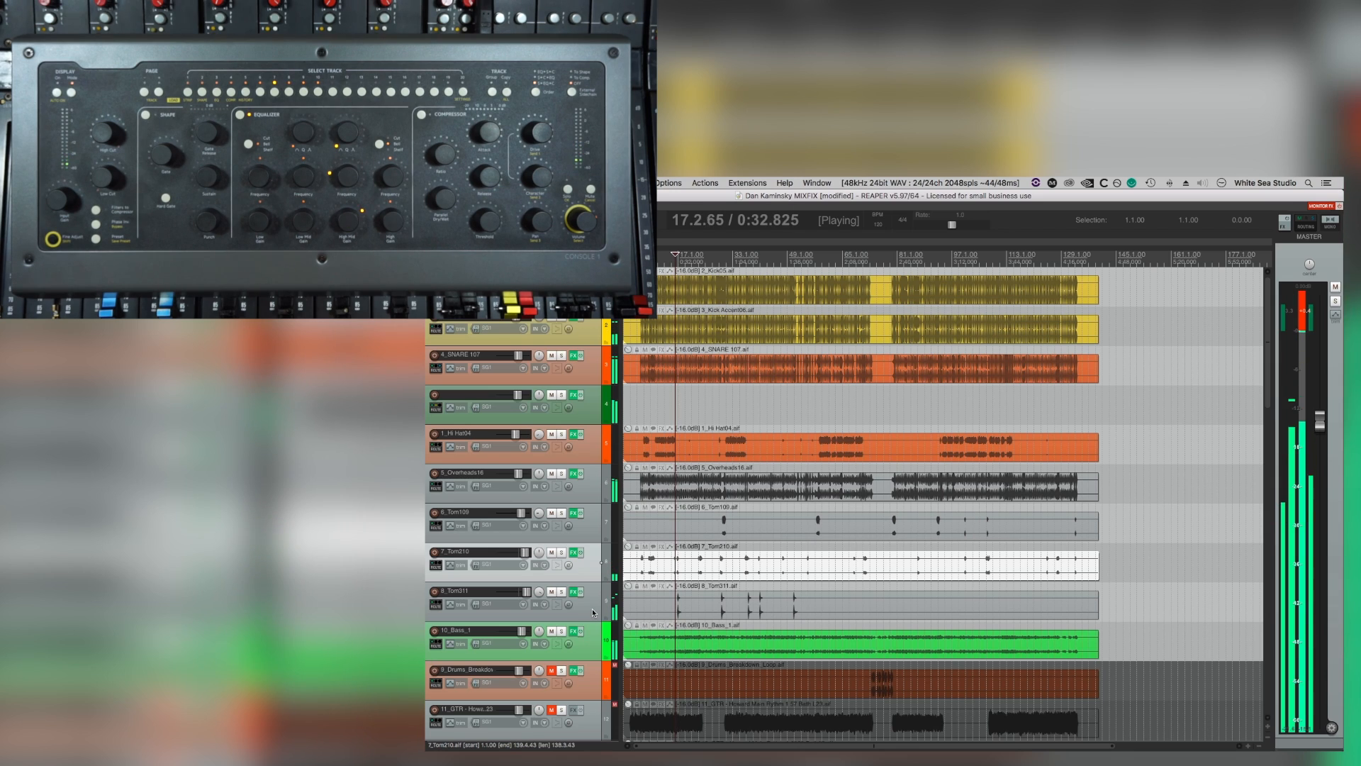
pyautogui.press('space')
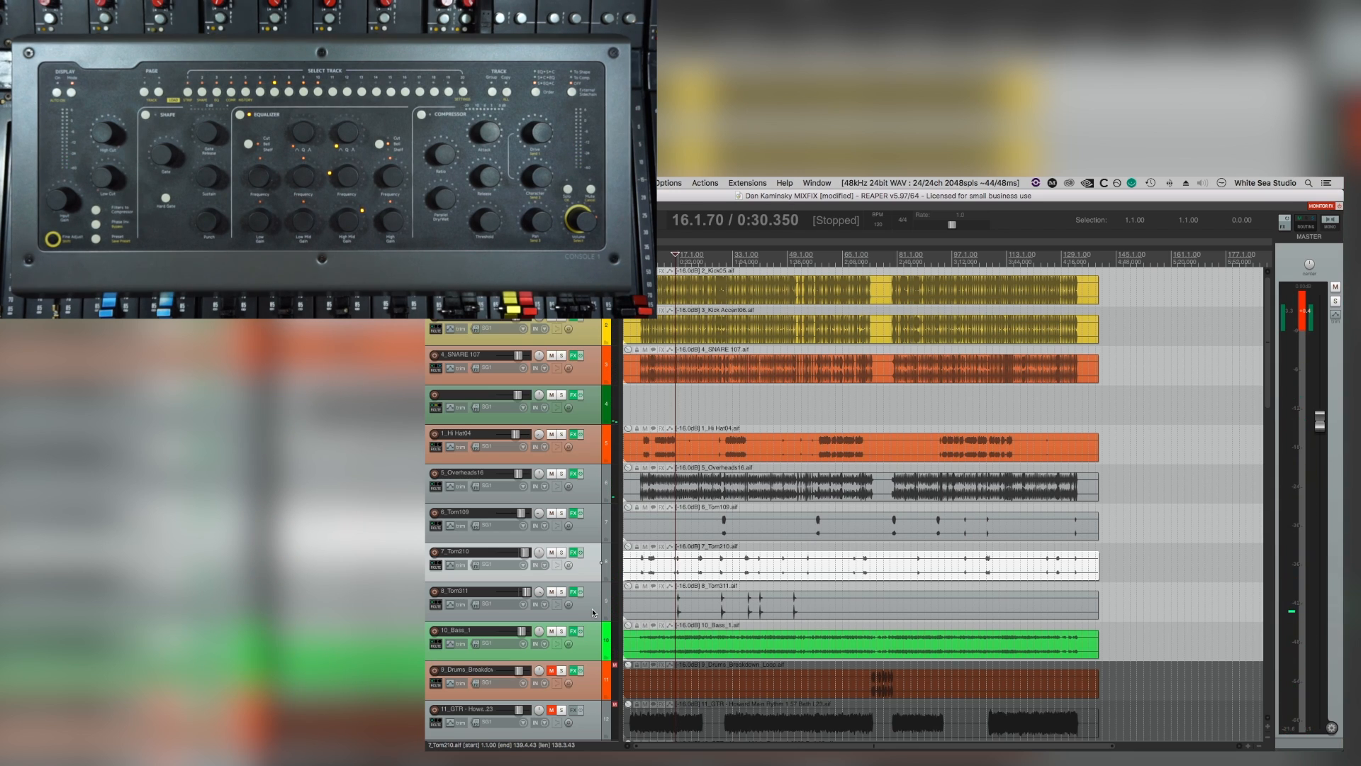
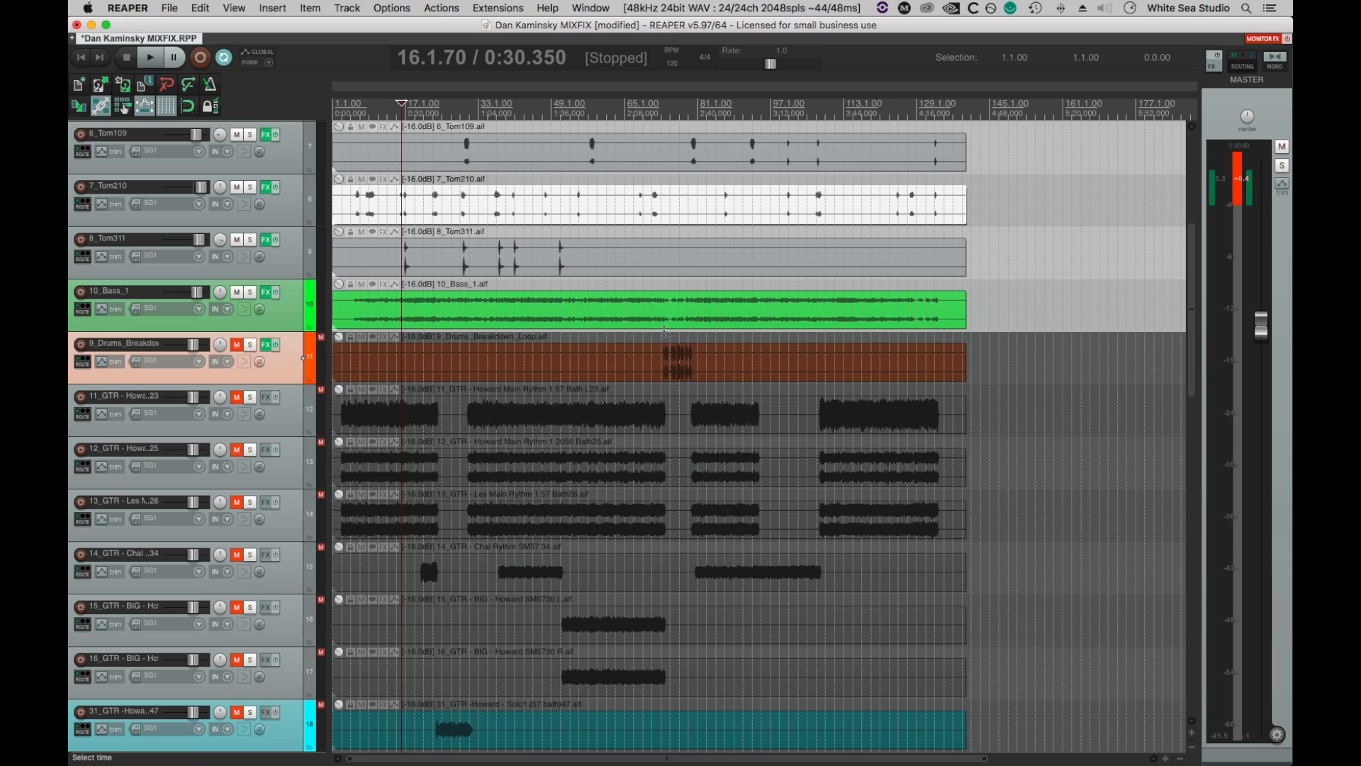
# Place the edit cursor at 73.3.73 where the breakdown loop begins and unmute the 9_Drums_Breakdown track.
pyautogui.click(664, 330)
pyautogui.click(281, 374)
pyautogui.click(237, 345)
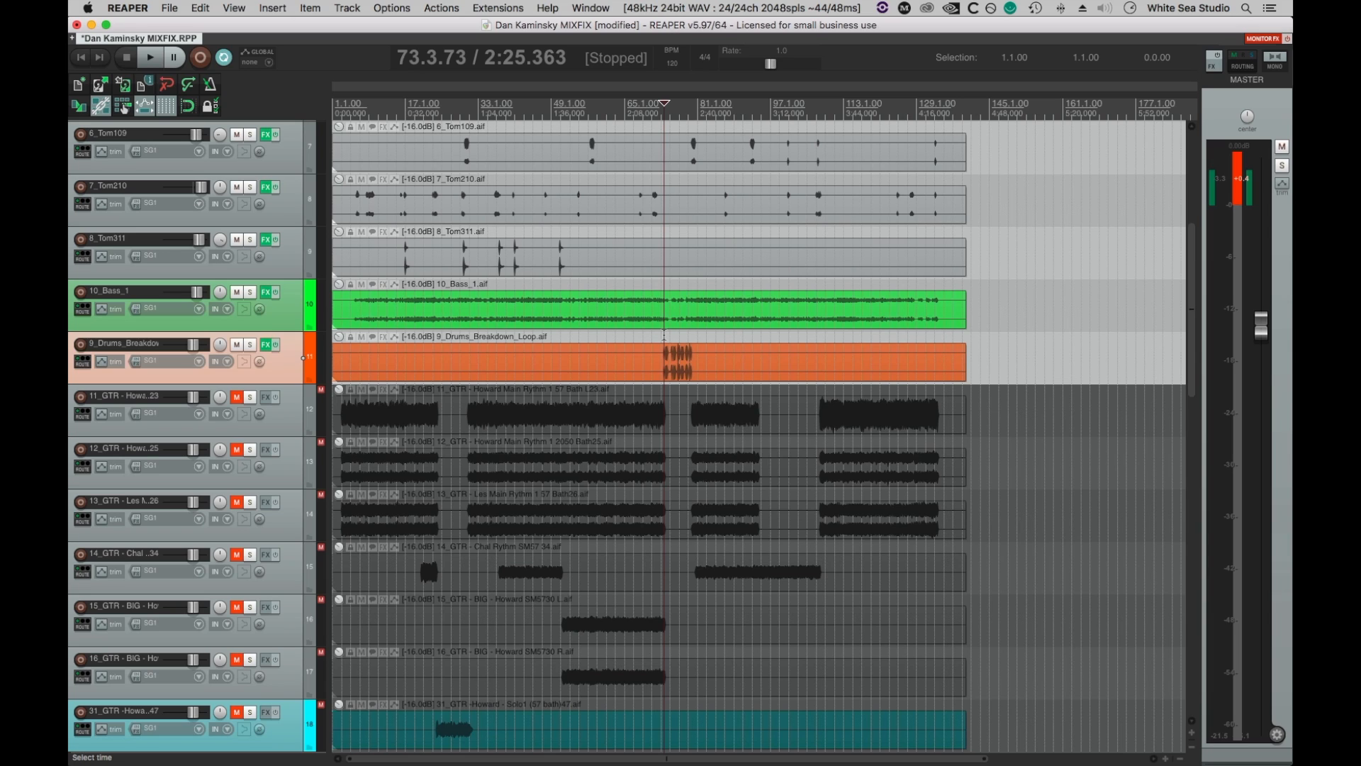
# Select the time range 72.1.98 to 82.2.87 around the breakdown loop, save the project and play the mix over that range.
pyautogui.moveTo(659, 335); pyautogui.dragTo(704, 338)
pyautogui.press('super+s')
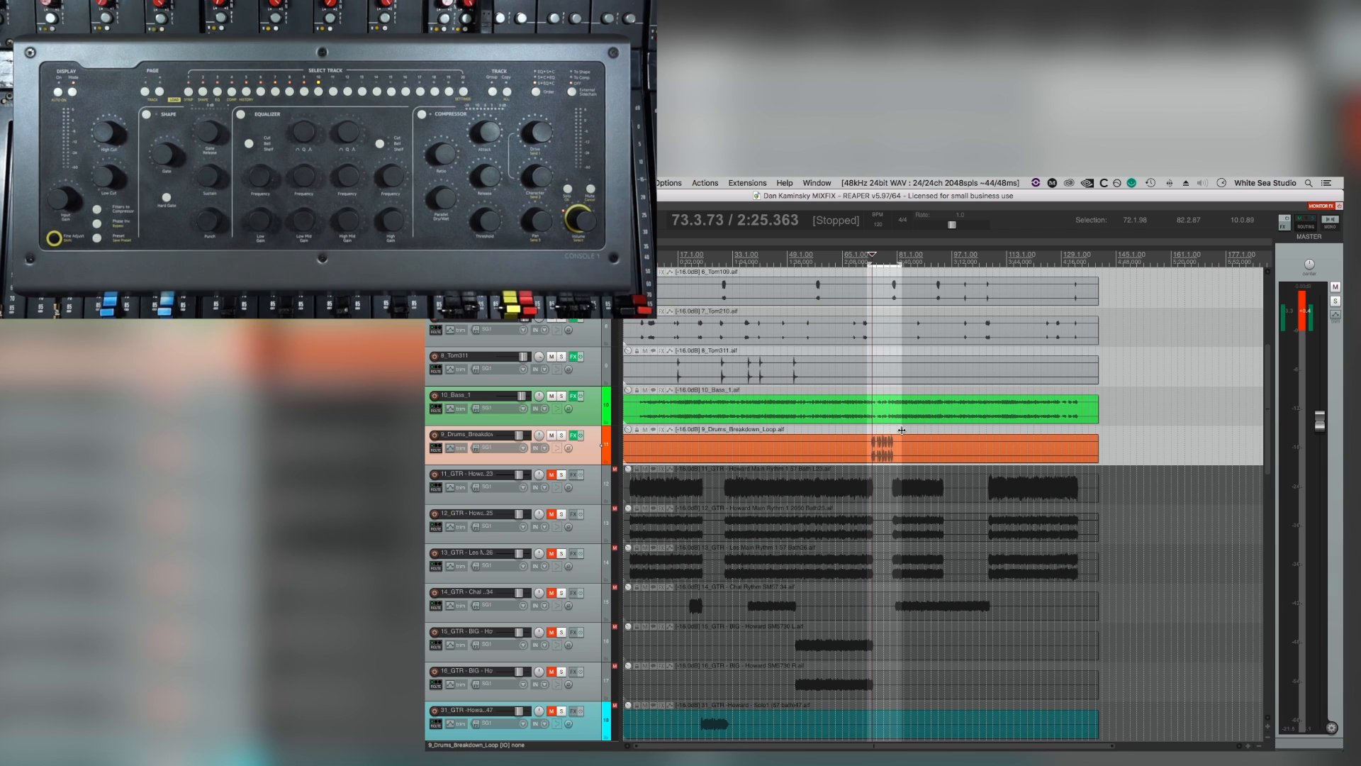
pyautogui.press('space')
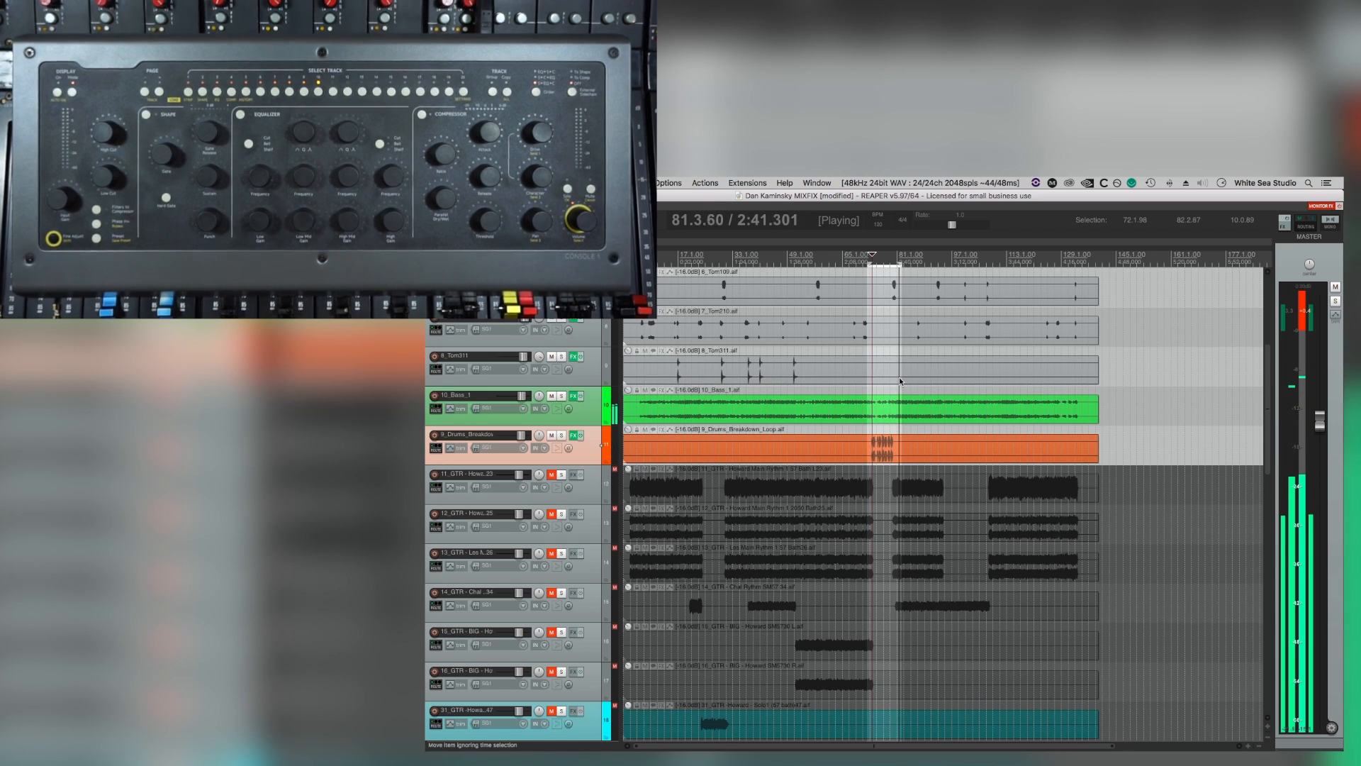
pyautogui.press('space')
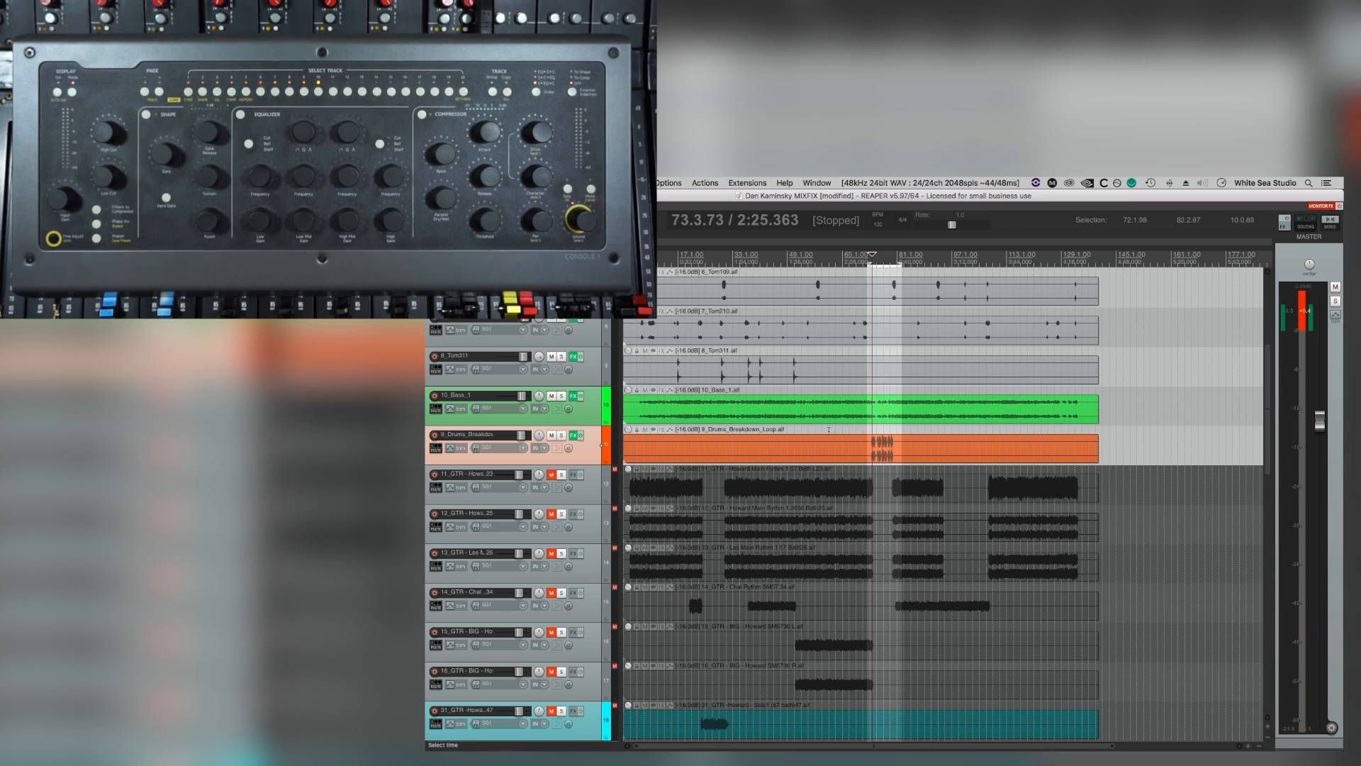
# Look through the muted guitar, solo, acoustic and organ tracks below the breakdown drum loop and compare where their parts occur.
pyautogui.scroll(-3, 831, 429)
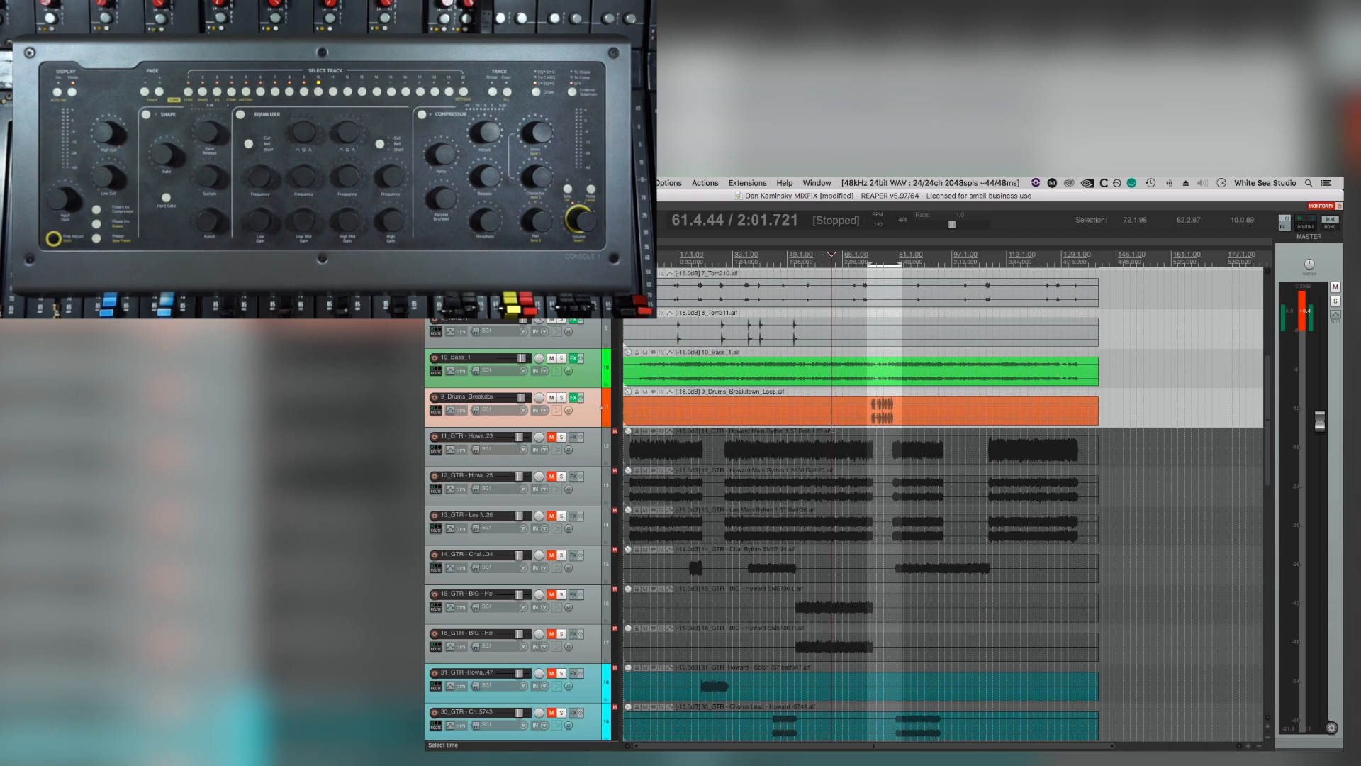
pyautogui.scroll(1, 831, 428)
pyautogui.scroll(-2, 831, 427)
pyautogui.scroll(-6, 829, 429)
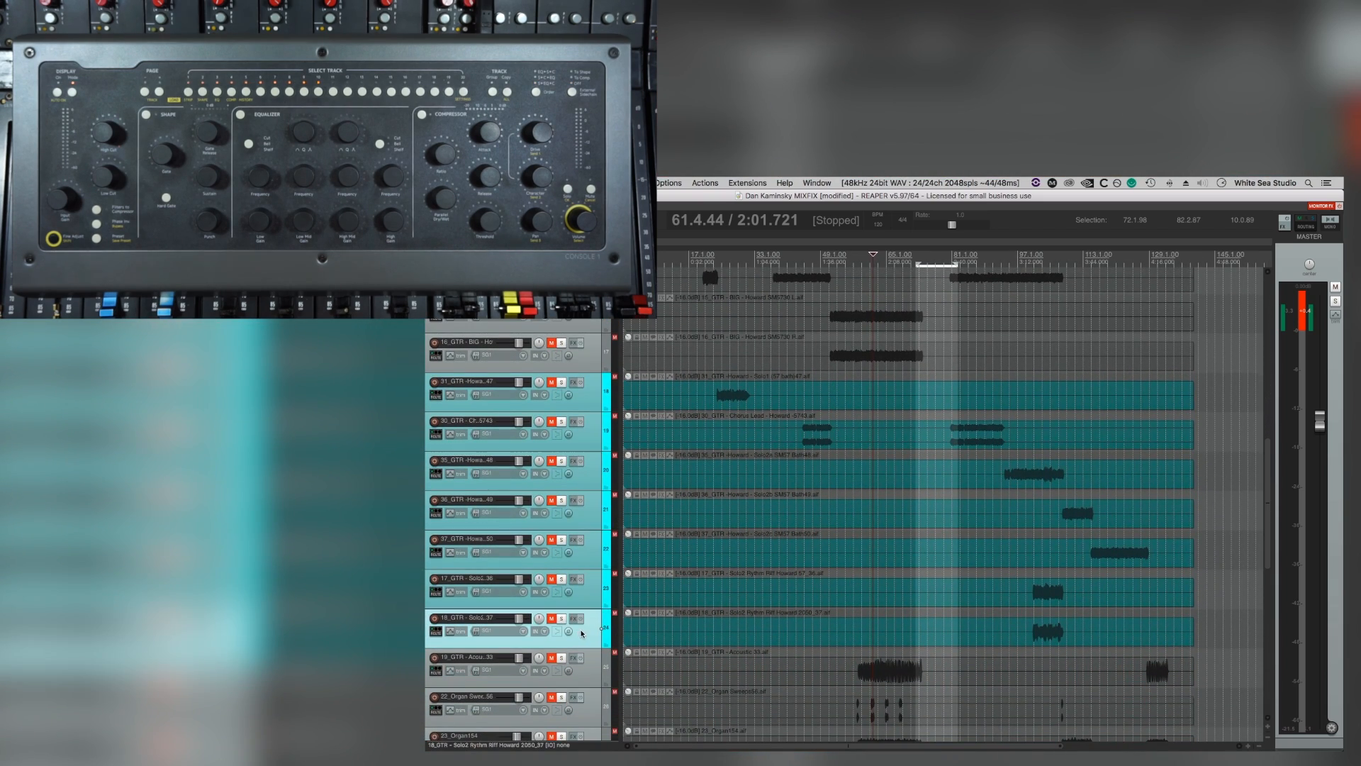
pyautogui.scroll(4, 575, 629)
pyautogui.scroll(-4, 579, 629)
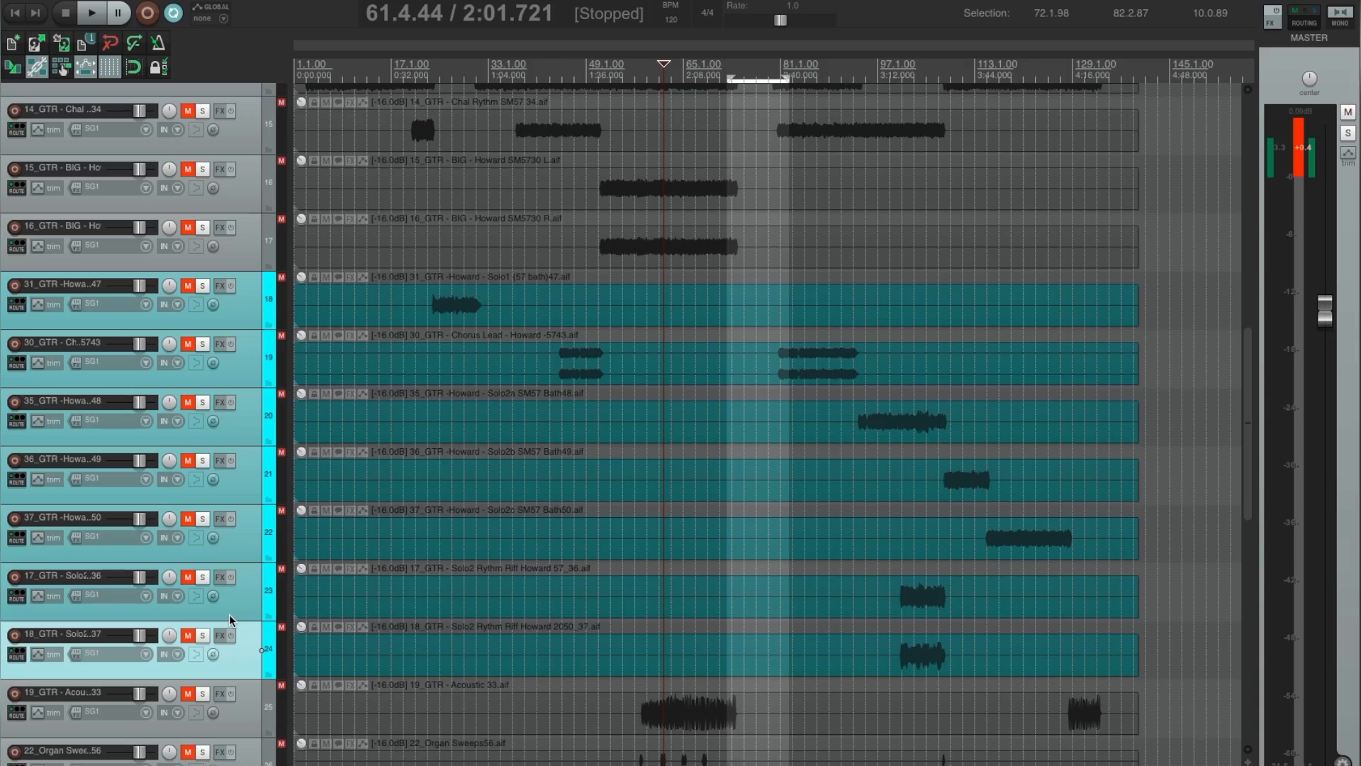
pyautogui.scroll(1, 579, 628)
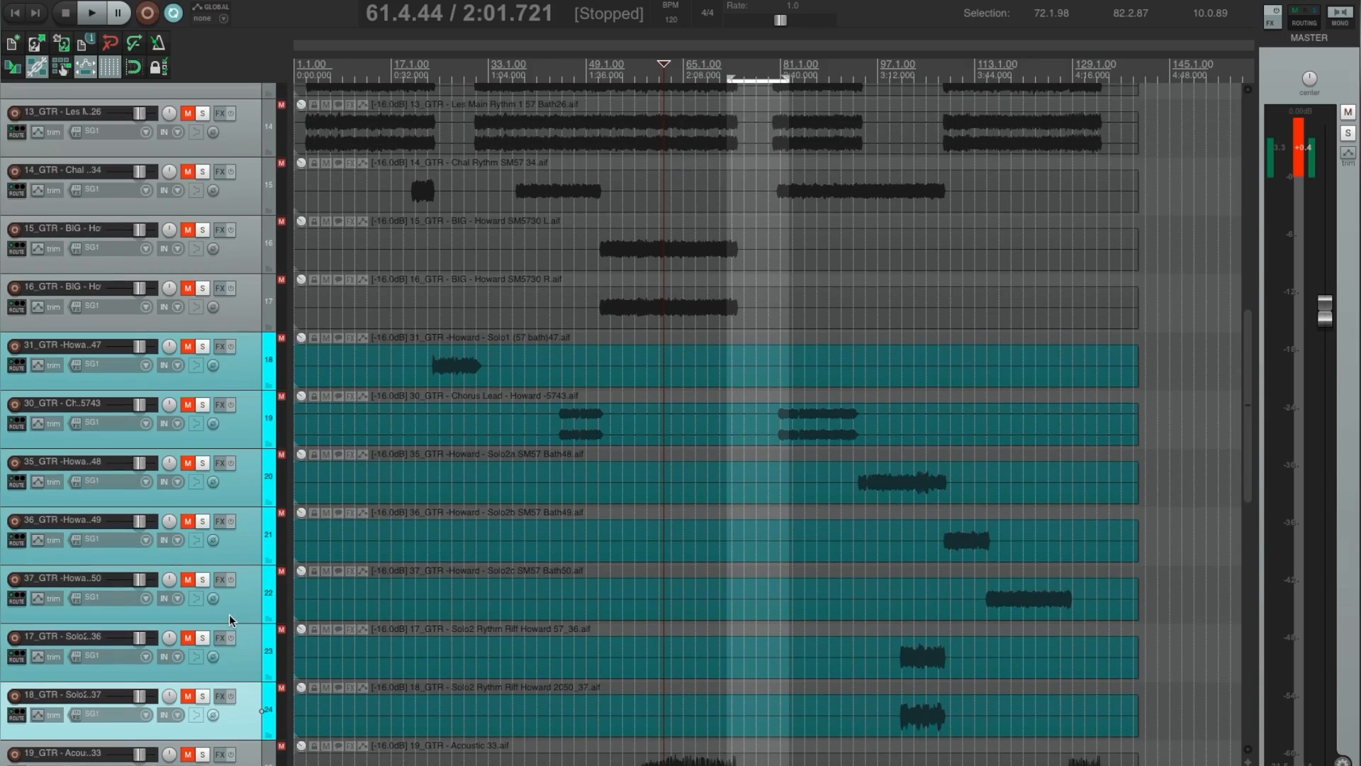
pyautogui.scroll(-5, 228, 614)
pyautogui.scroll(3, 229, 614)
pyautogui.scroll(7, 228, 614)
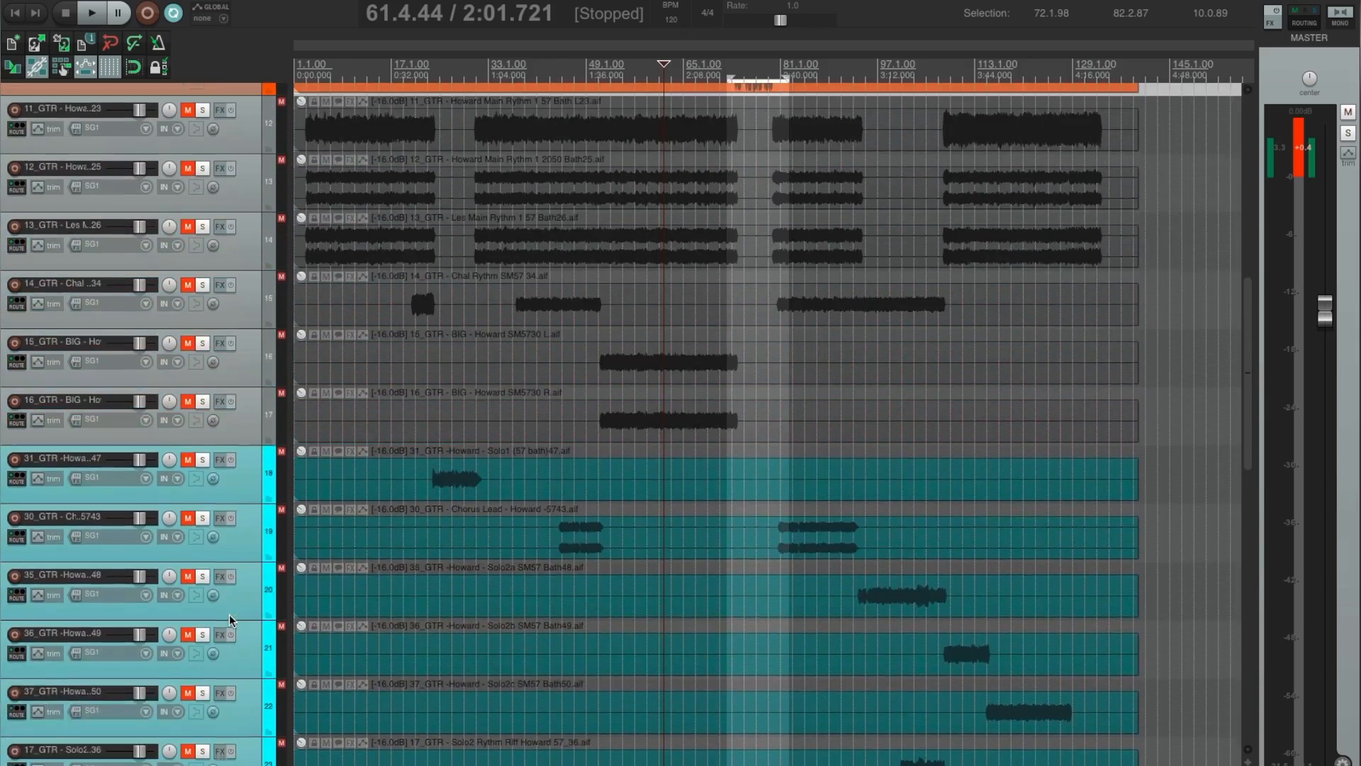
# Set the time selection to the whole song, 1.1.00 to 139.4.43, and play the 11_GTR main rhythm track soloed from 31.2.93.
pyautogui.click(250, 331)
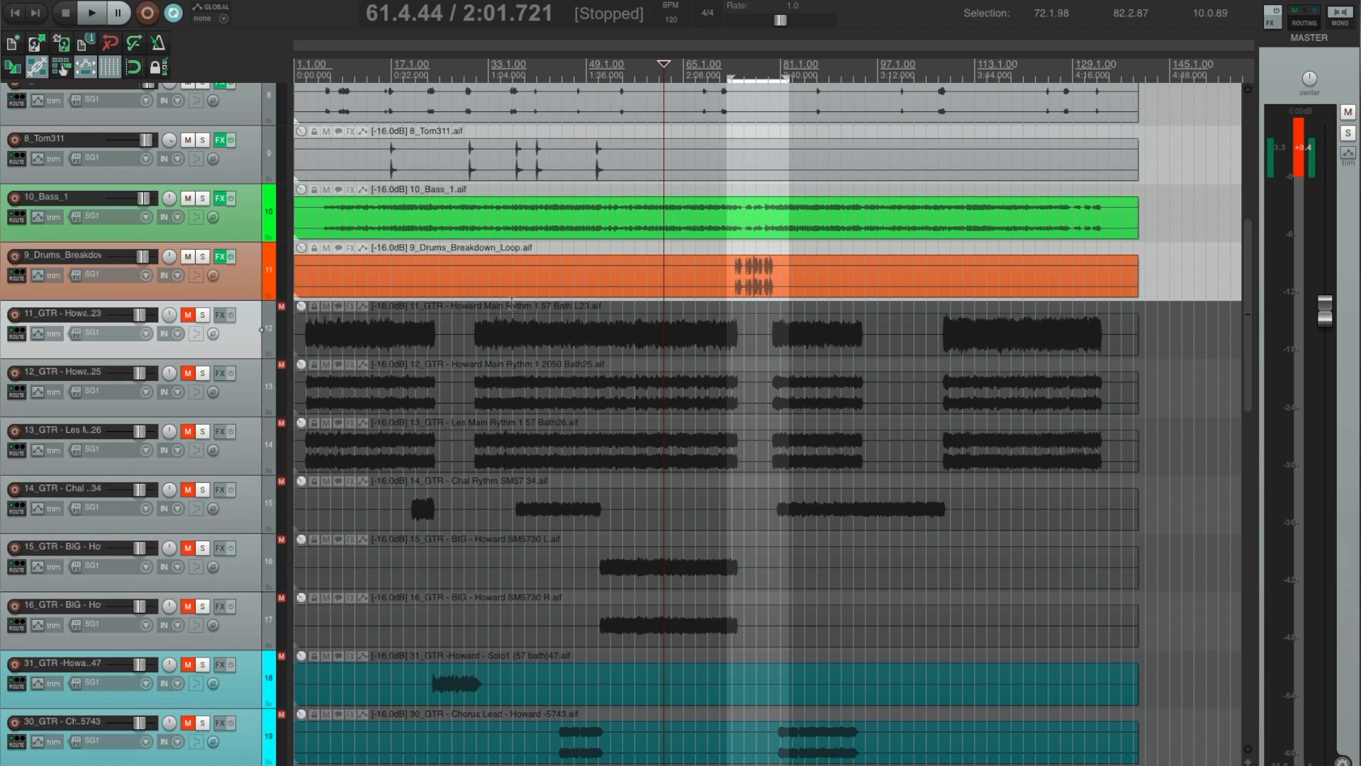
pyautogui.doubleClick(576, 62)
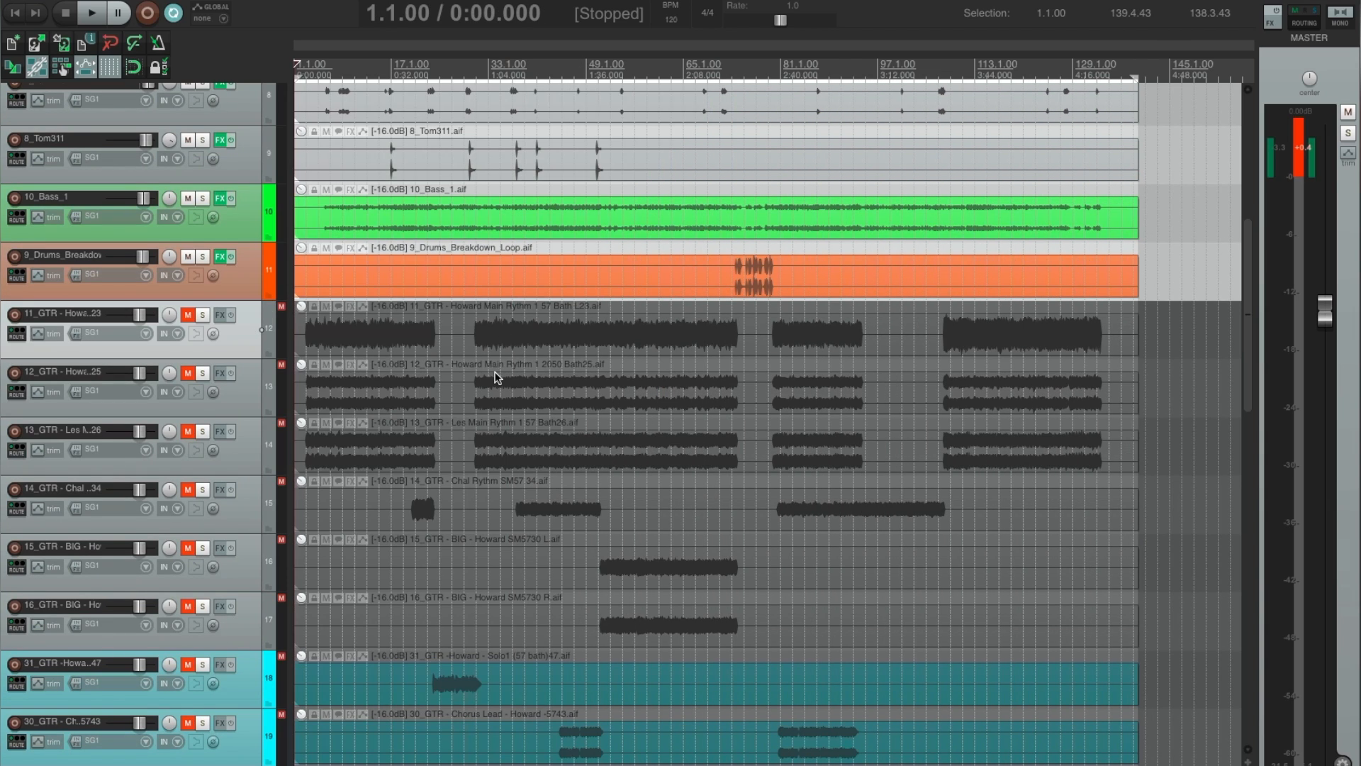
pyautogui.click(480, 306)
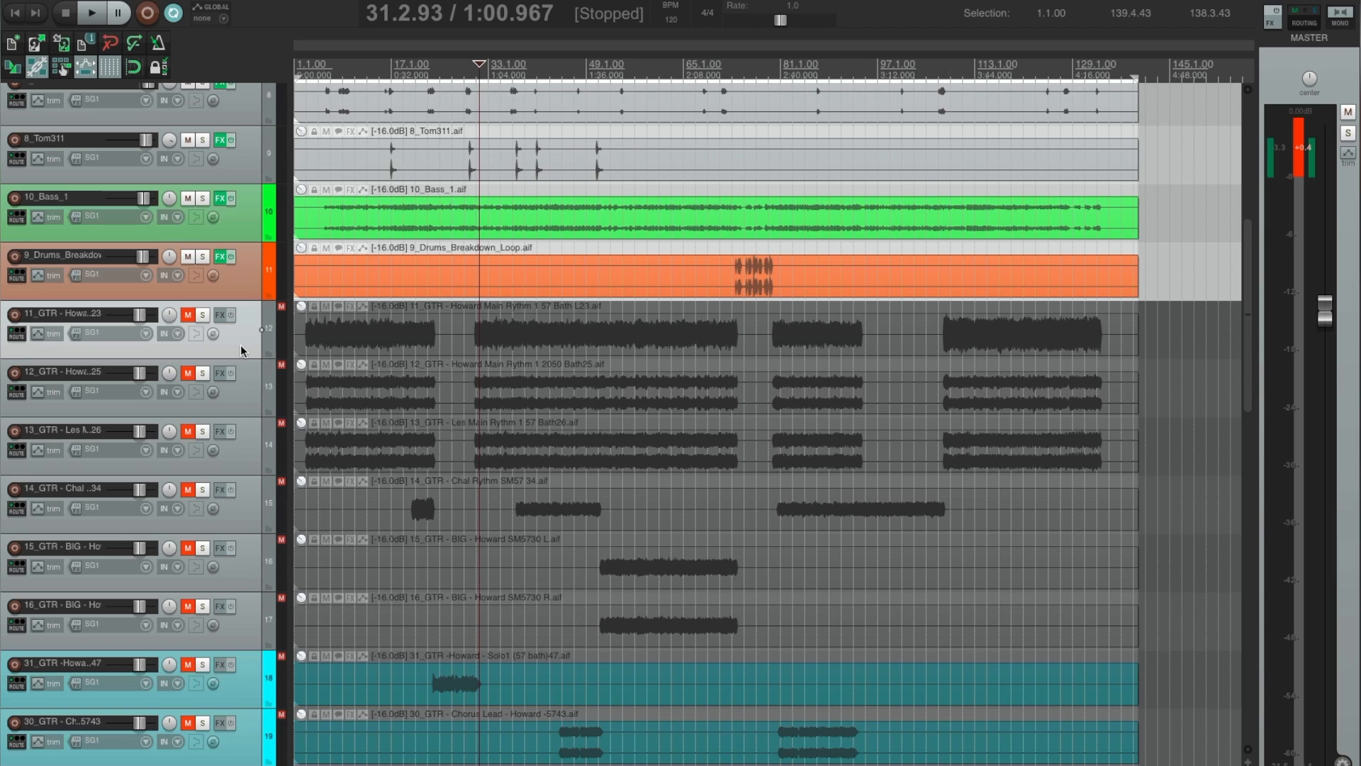
pyautogui.press('F6')
pyautogui.press('space')
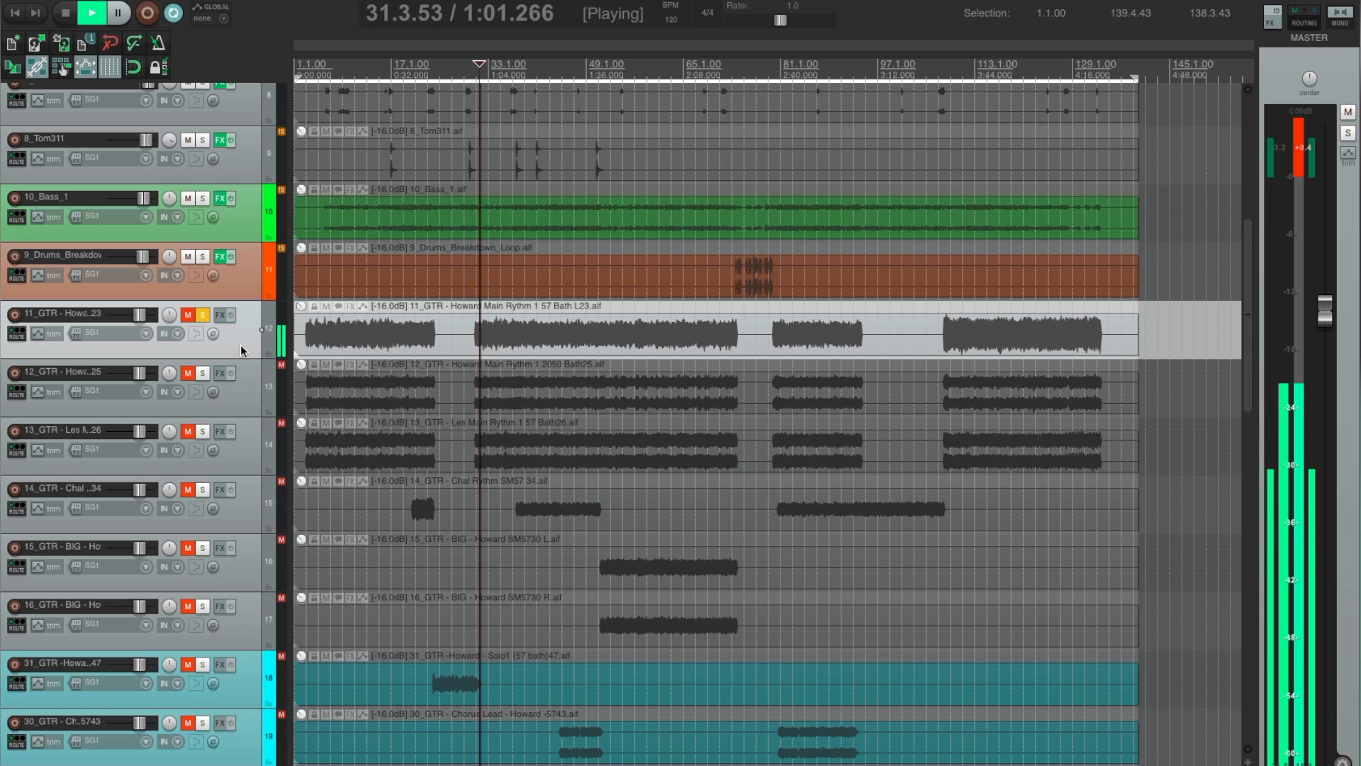
# Audition the 12_GTR and 13_GTR main rhythm tracks in solo, one after the other, during playback.
pyautogui.click(243, 408)
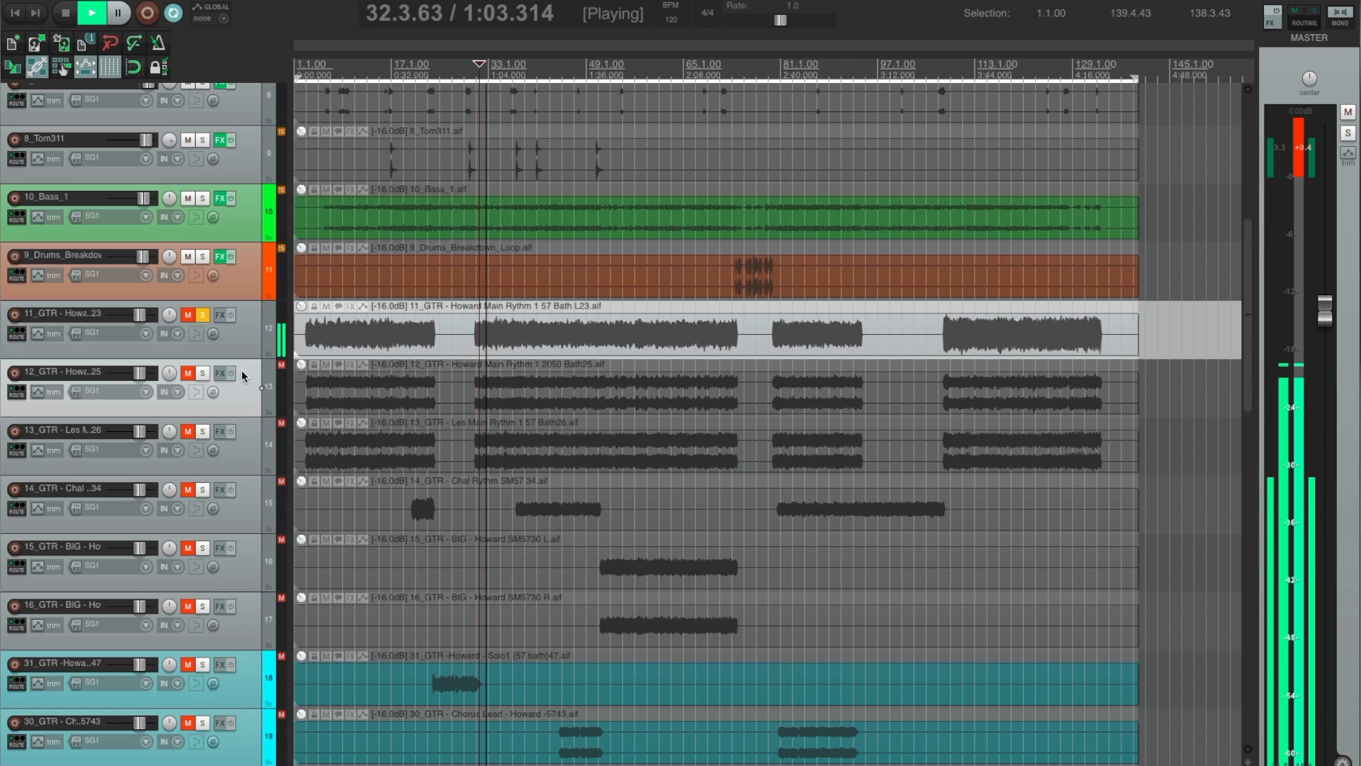
pyautogui.click(241, 348)
pyautogui.press('F6')
pyautogui.click(241, 406)
pyautogui.press('F6')
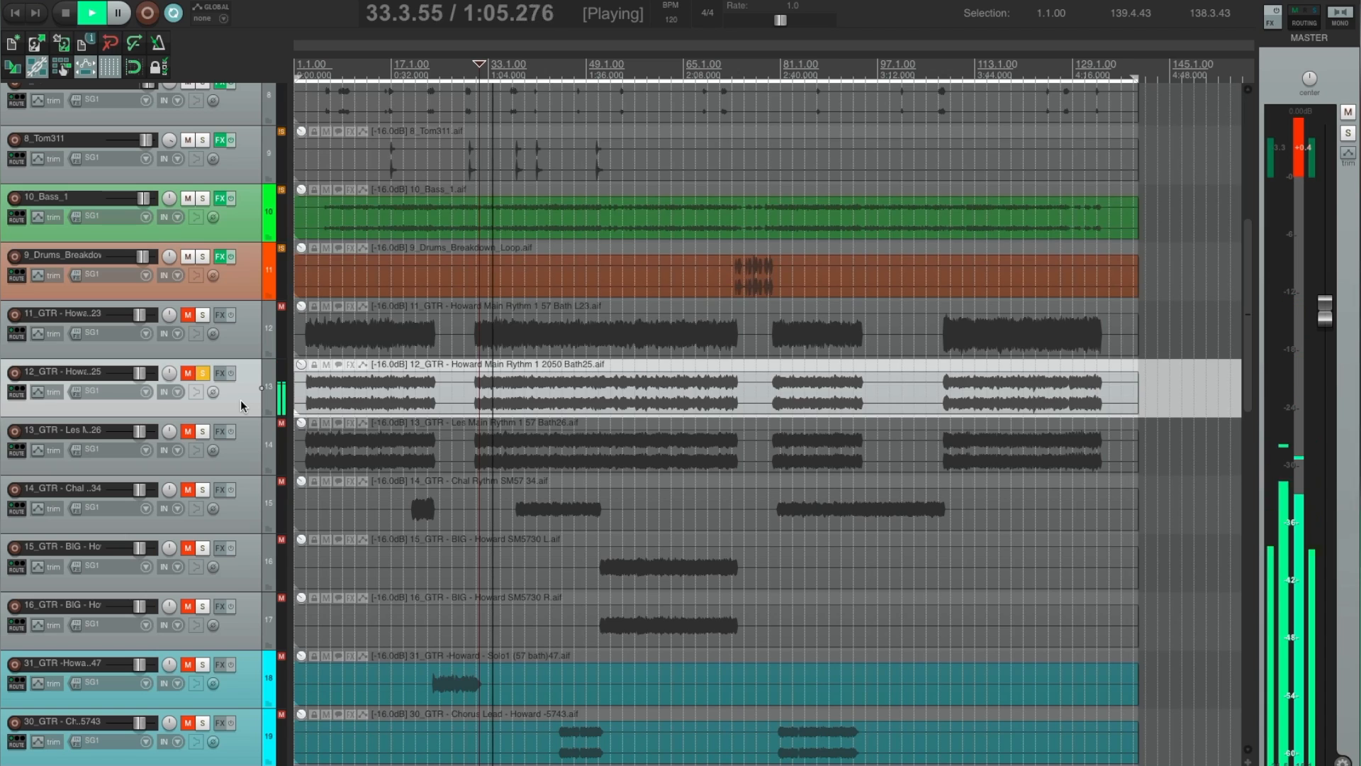
pyautogui.click(241, 443)
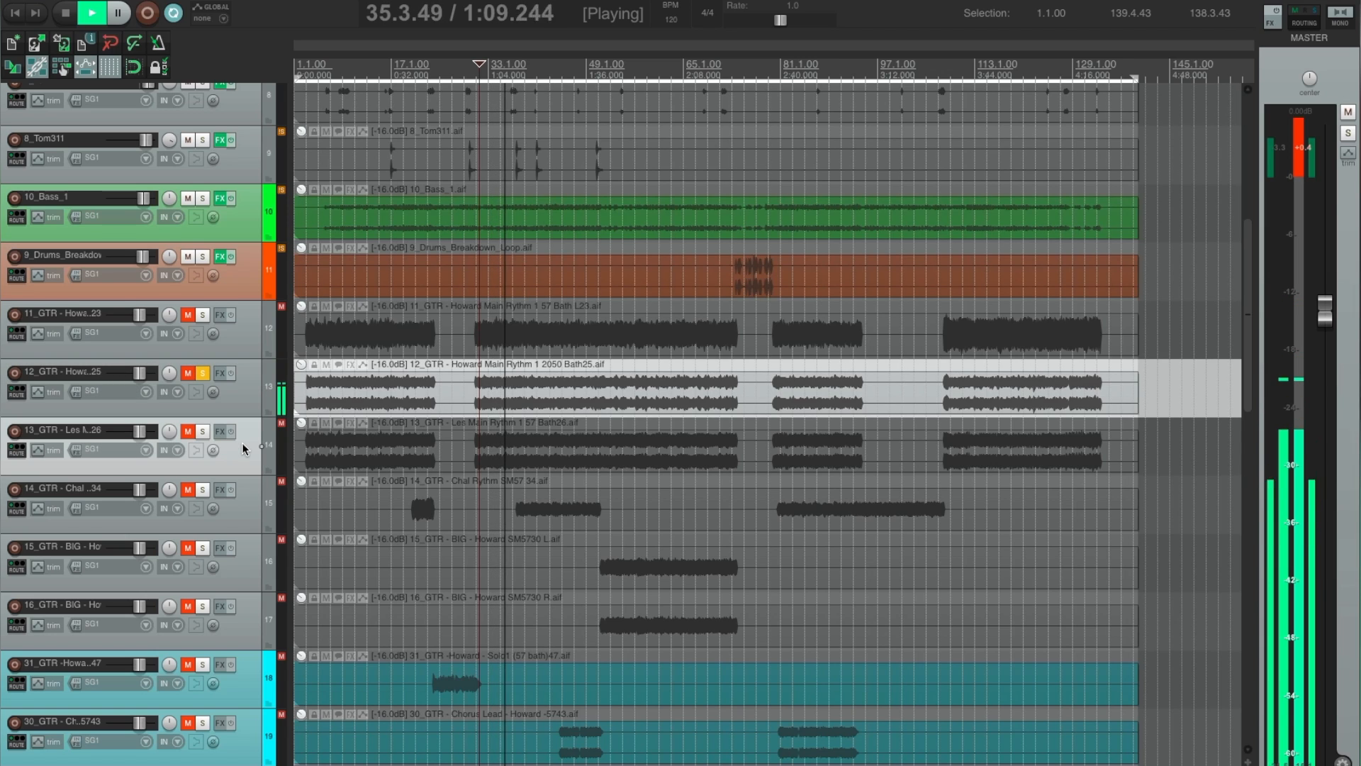
pyautogui.press('F6')
pyautogui.click(203, 372)
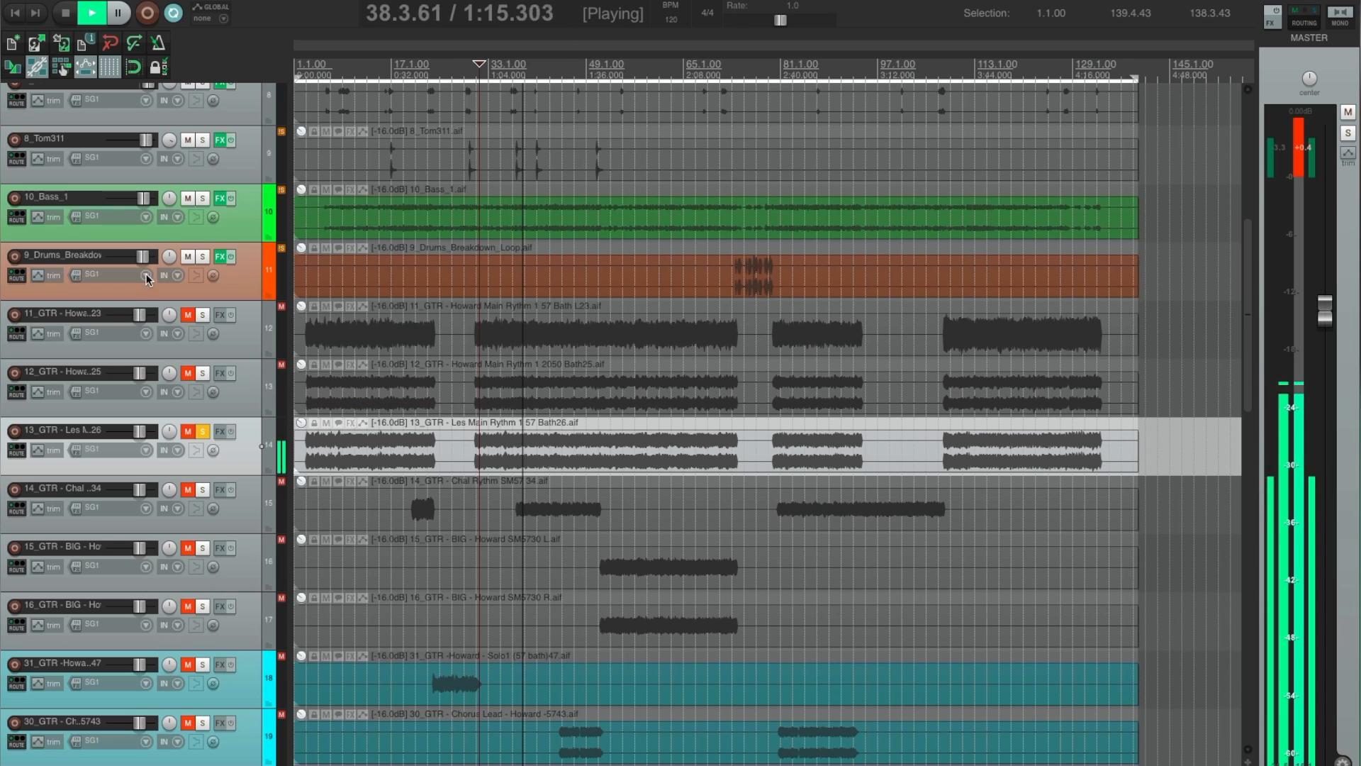
# Switch the solo between 11_GTR and 13_GTR during playback to compare the two rhythm guitars.
pyautogui.click(203, 314)
pyautogui.click(202, 431)
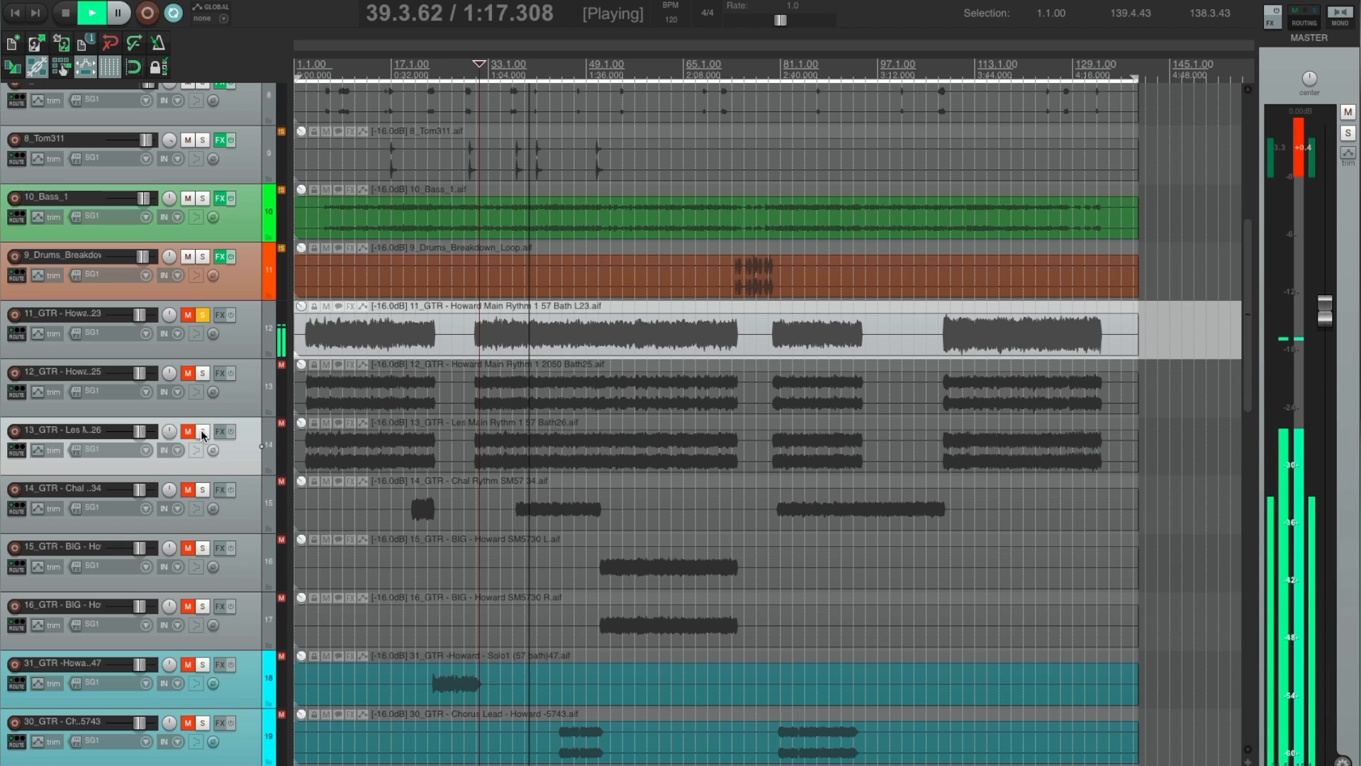
pyautogui.click(202, 431)
pyautogui.click(203, 314)
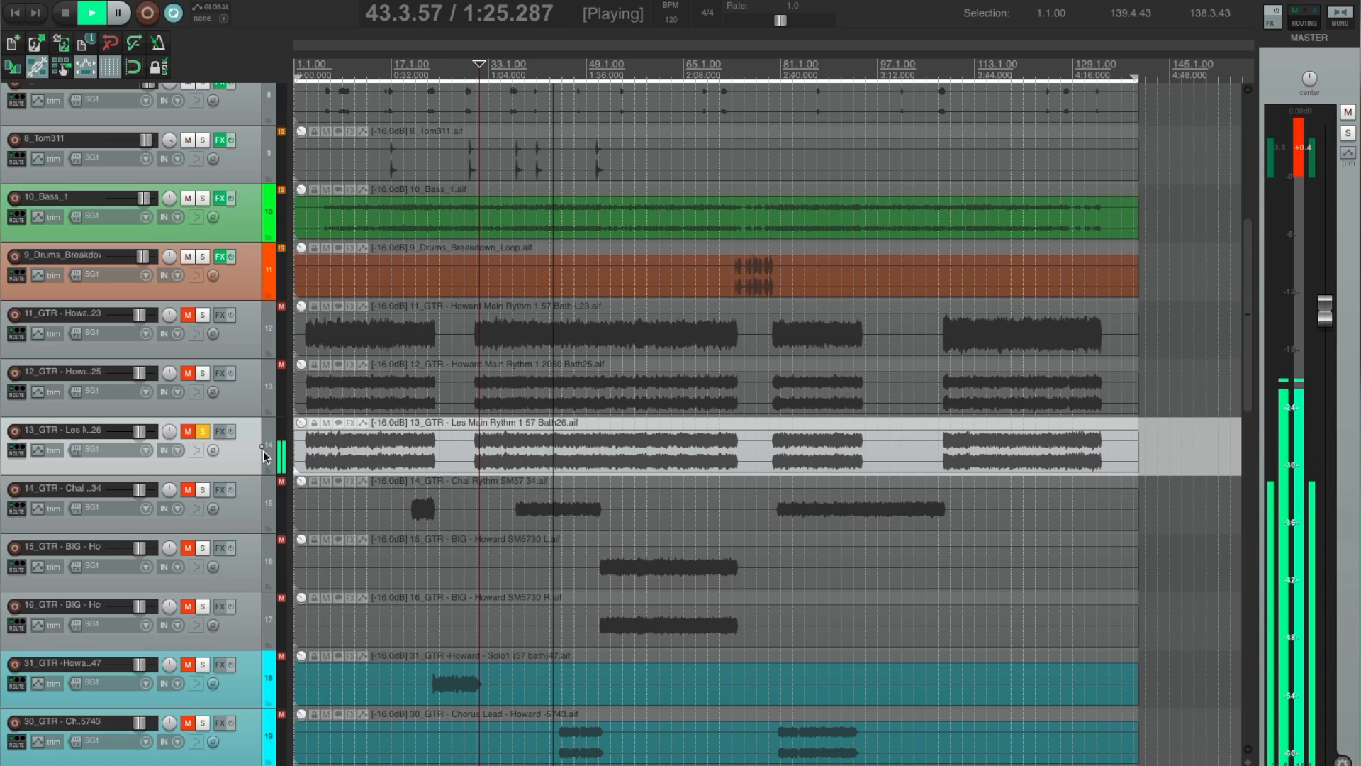
# Move the 13_GTR and 12_GTR tracks above 11_GTR and set the 12_GTR volume to -2.94 dB.
pyautogui.moveTo(264, 455); pyautogui.dragTo(170, 335)
pyautogui.click(204, 433)
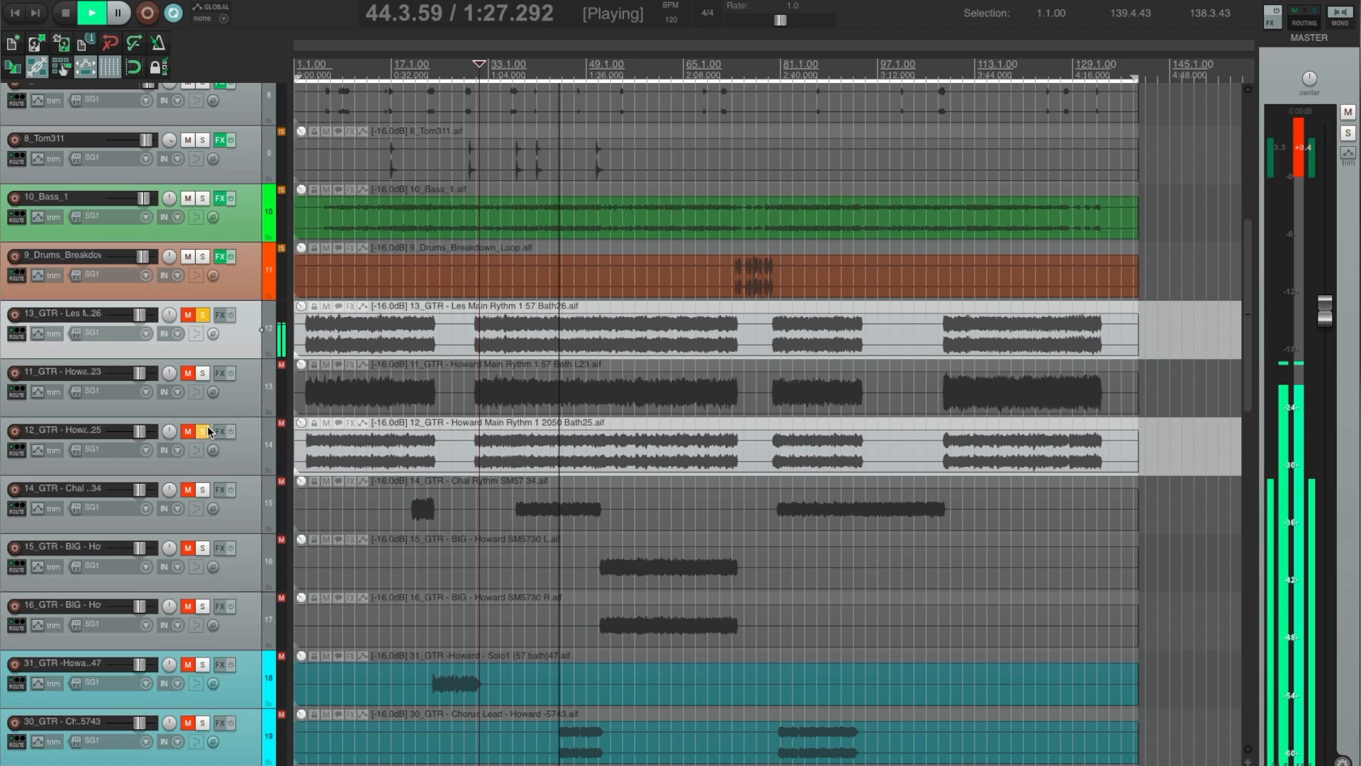
pyautogui.click(228, 451)
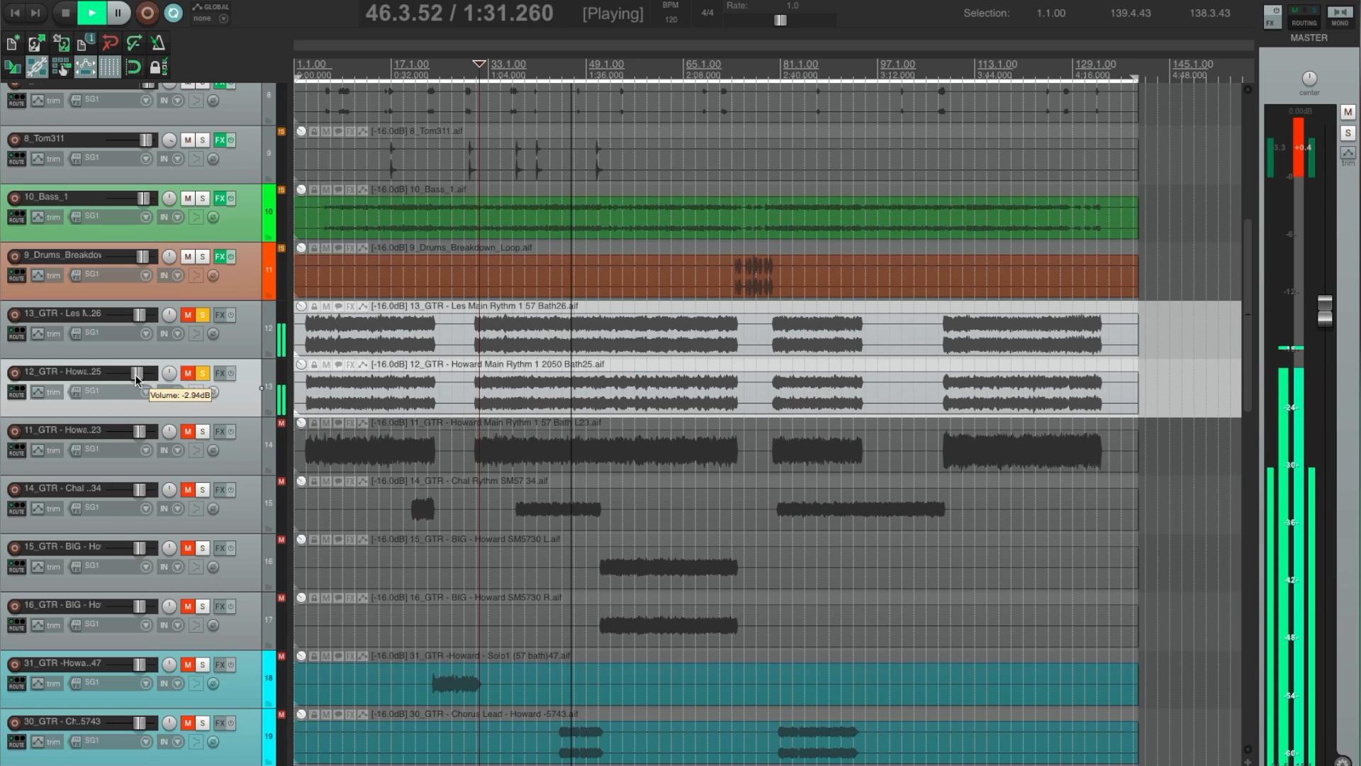
# Play only the 12_GTR track from 31.2.93, then stop and take it out of solo.
pyautogui.press('space')
pyautogui.click(202, 315)
pyautogui.press('space')
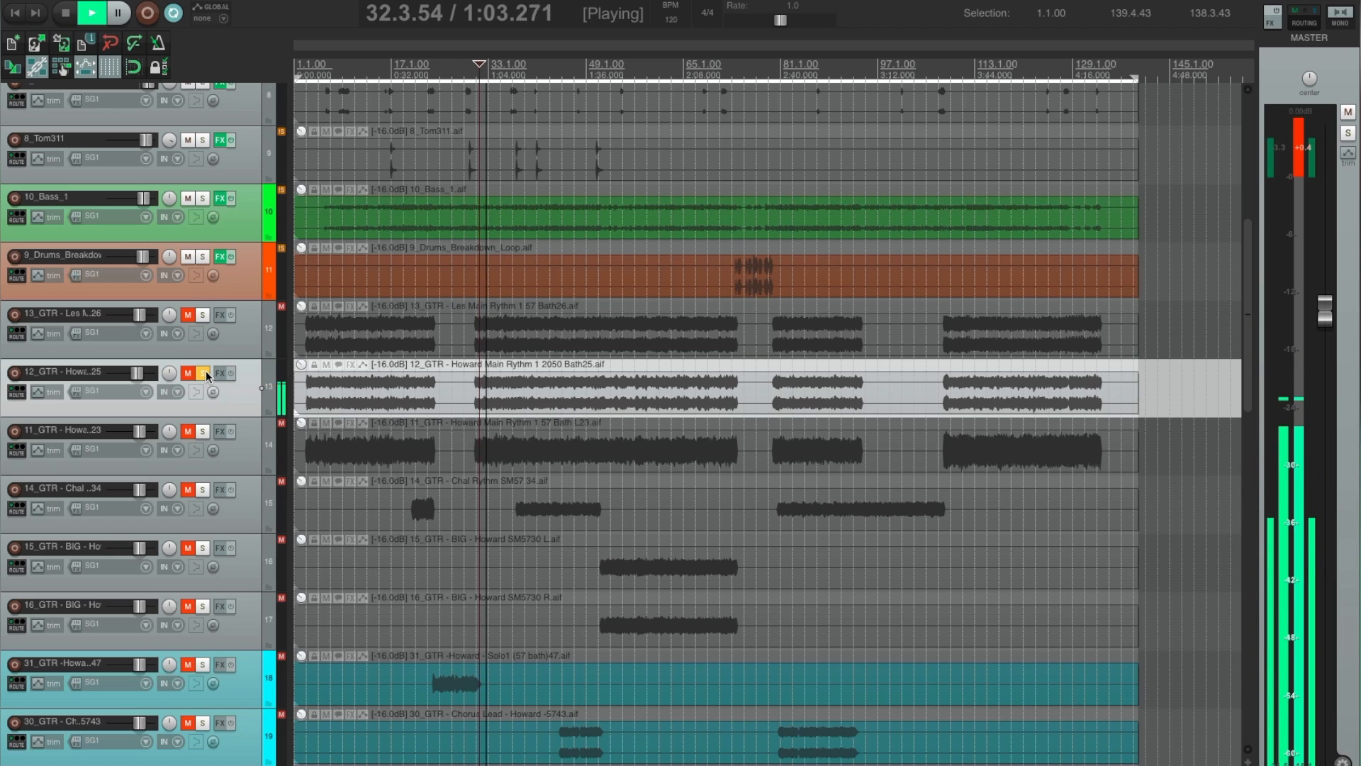
pyautogui.press('space')
pyautogui.click(204, 373)
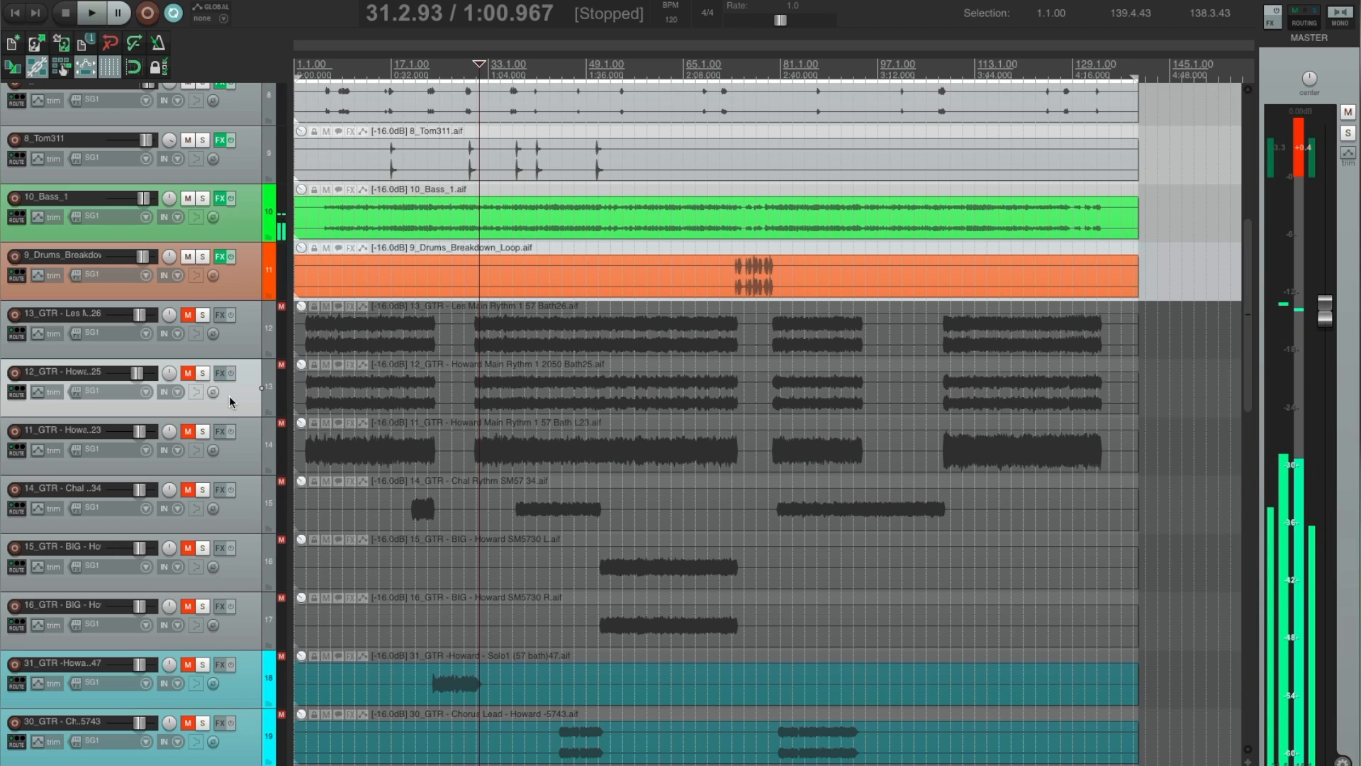
# Audition 11_GTR in solo from 31.2.93 and compare it with 13_GTR during playback, then stop.
pyautogui.click(250, 454)
pyautogui.click(204, 431)
pyautogui.press('space')
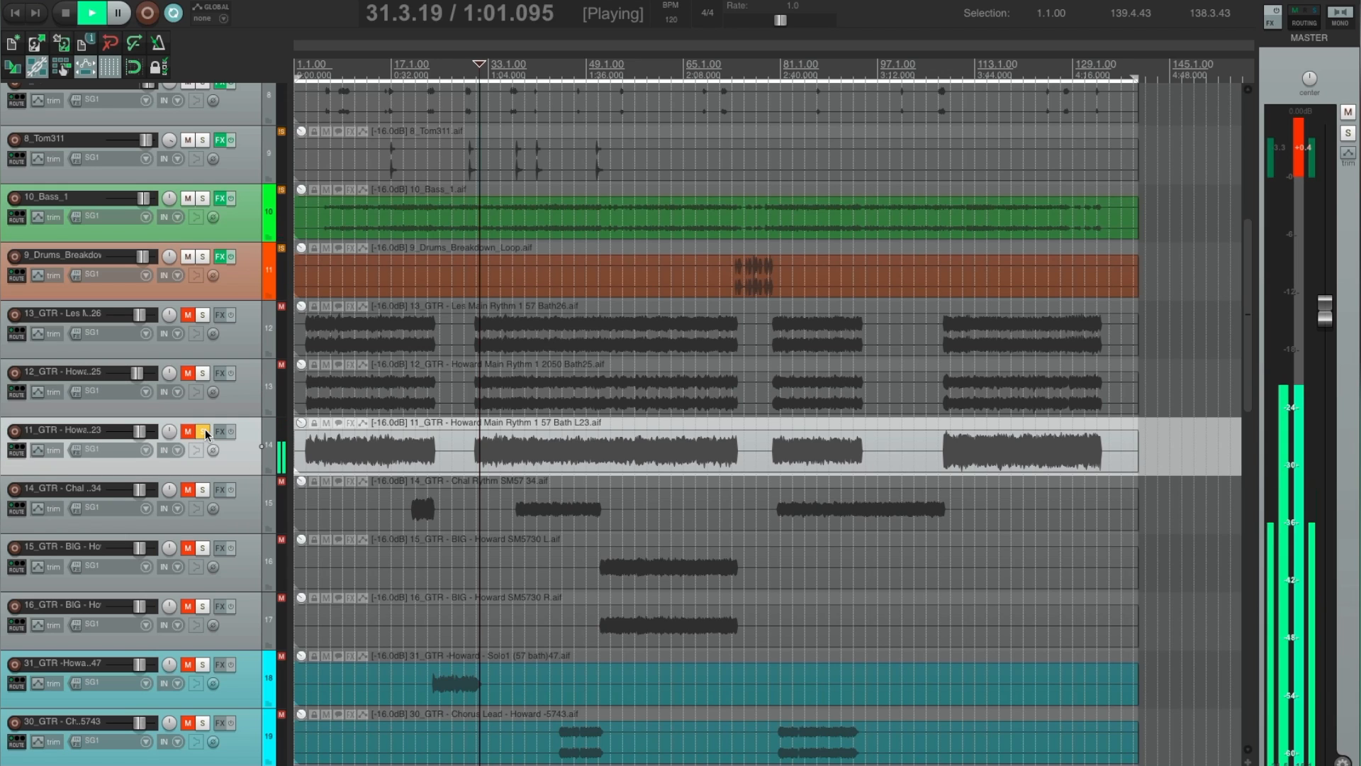
pyautogui.click(204, 316)
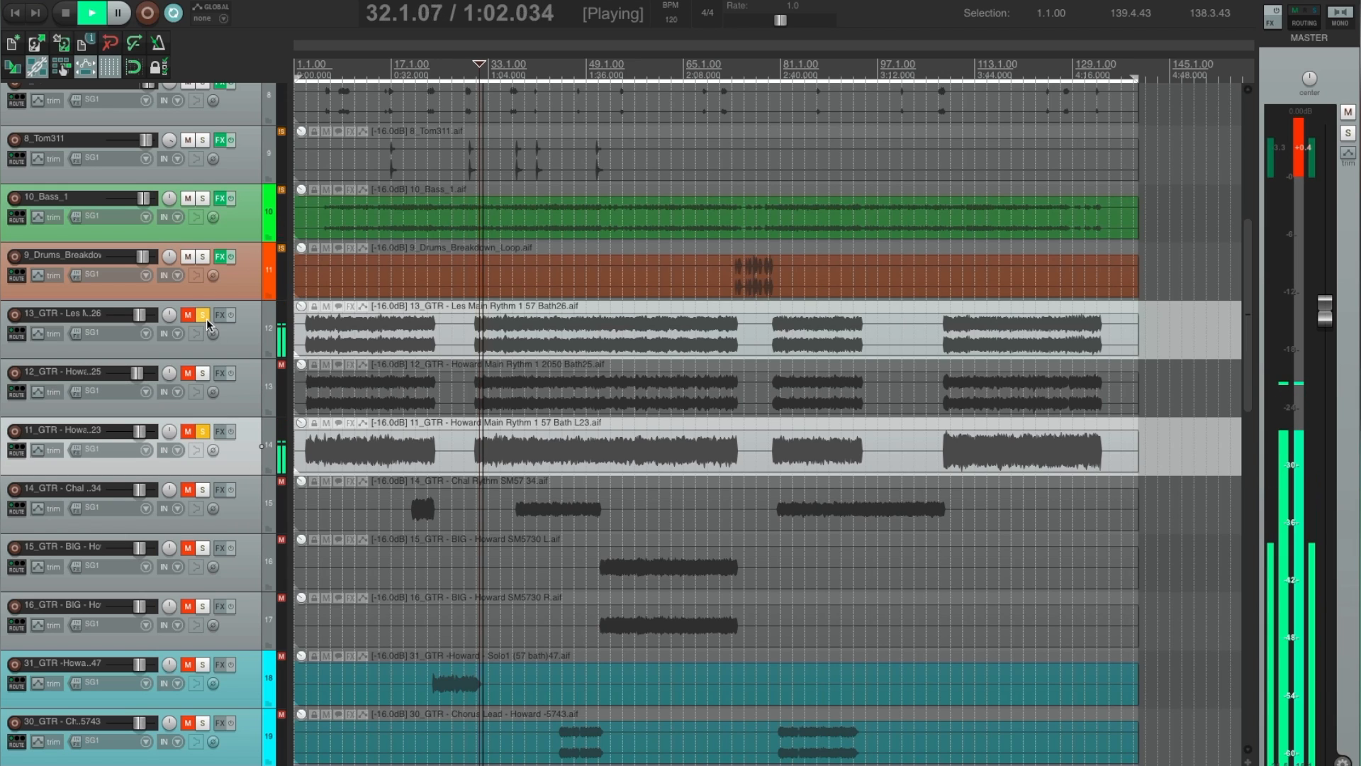
pyautogui.click(202, 429)
pyautogui.press('space')
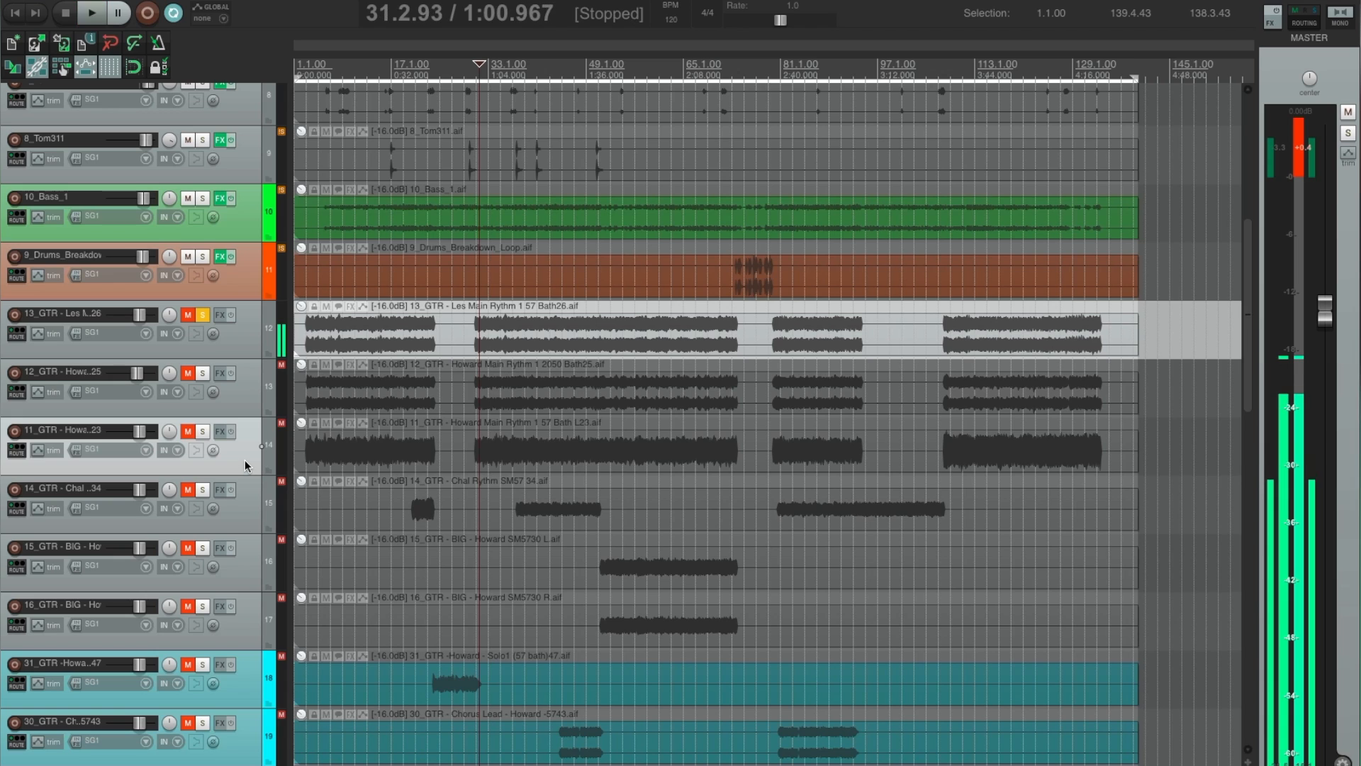
# Delete the 12_GTR and 11_GTR tracks, and take 13_GTR out of solo and mute.
pyautogui.keyDown('ctrl'); pyautogui.click(249, 394); pyautogui.keyUp('ctrl')
pyautogui.press('Delete')
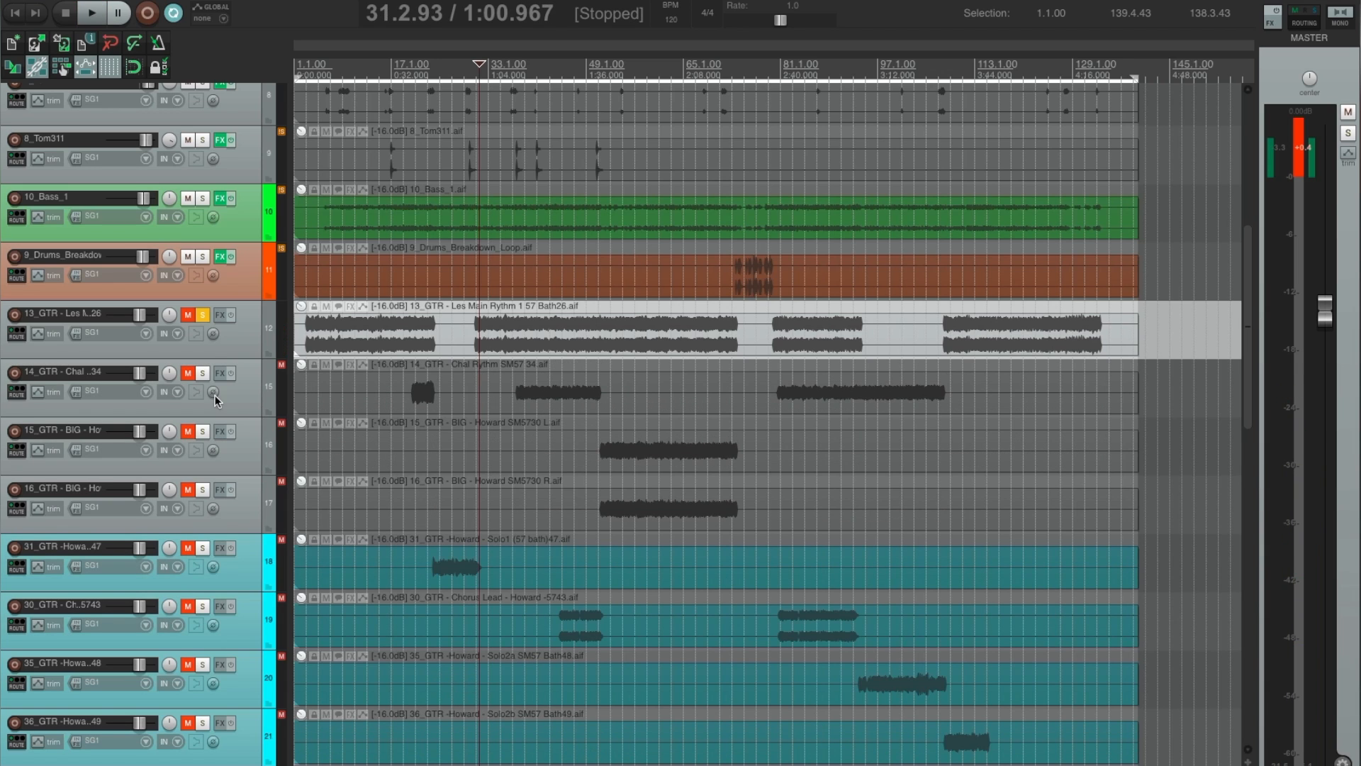
pyautogui.click(202, 315)
pyautogui.click(186, 315)
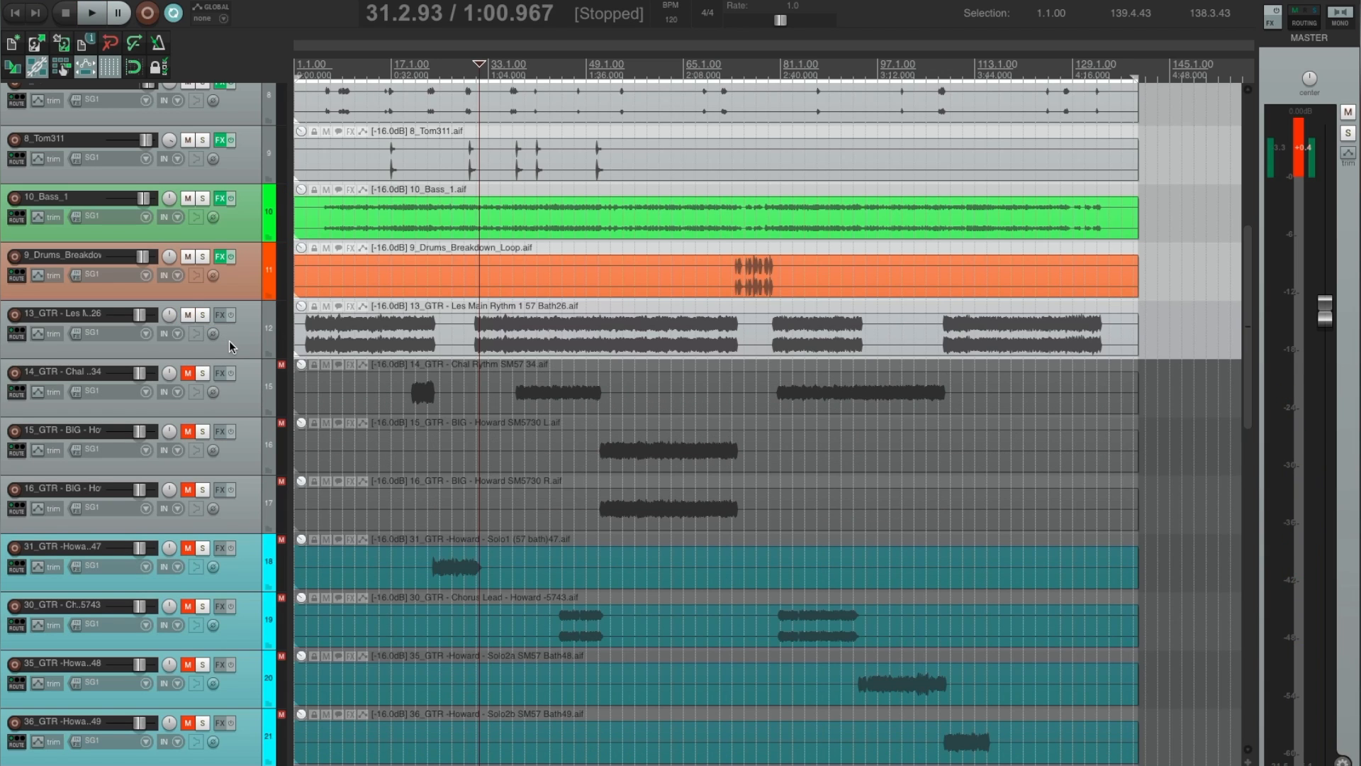
# Add the Console 1 plug-in to the 13_GTR track and close its effects window.
pyautogui.click(237, 343)
pyautogui.press('f')
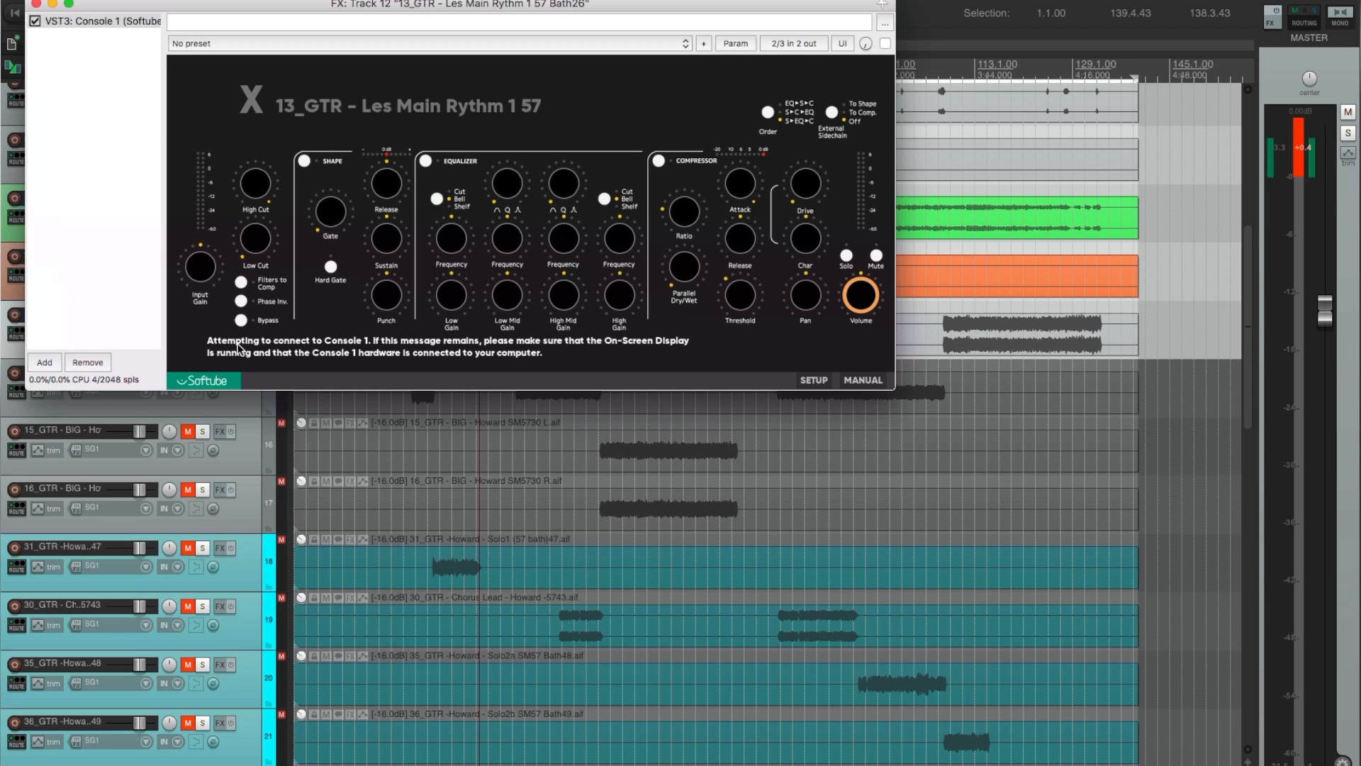
pyautogui.click(35, 5)
# Play the 14_GTR rhythm track from 38.1.56 in solo and with the mix, and add the Console 1 plug-in to it.
pyautogui.click(520, 367)
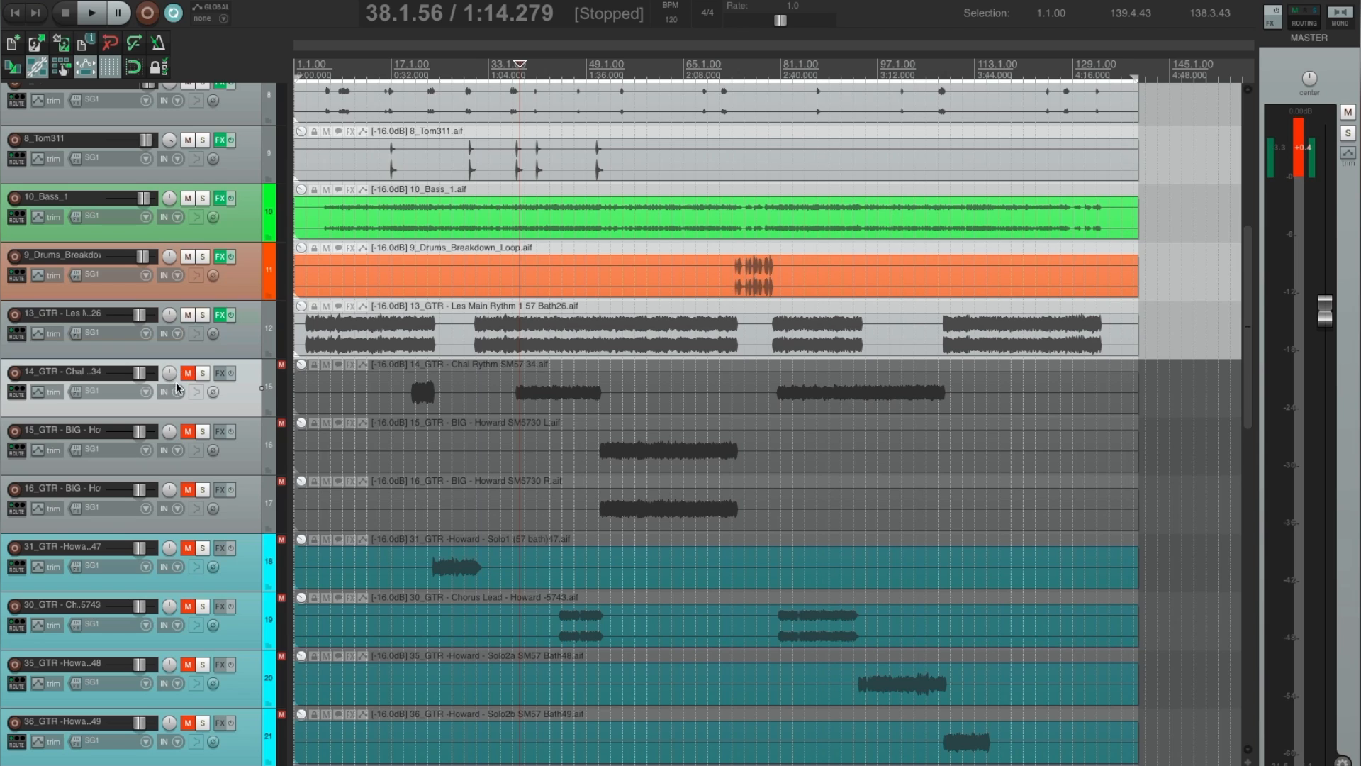
pyautogui.click(203, 373)
pyautogui.press('space')
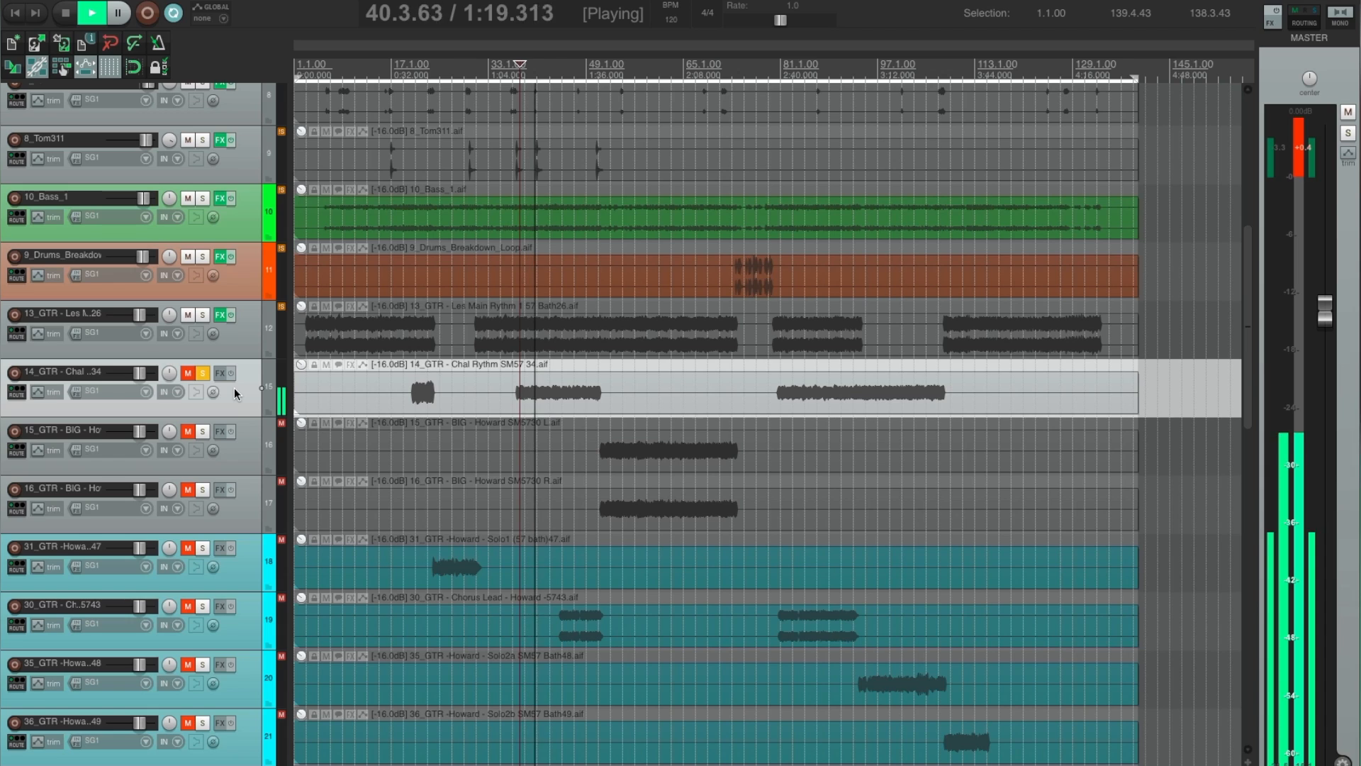
pyautogui.press('F6')
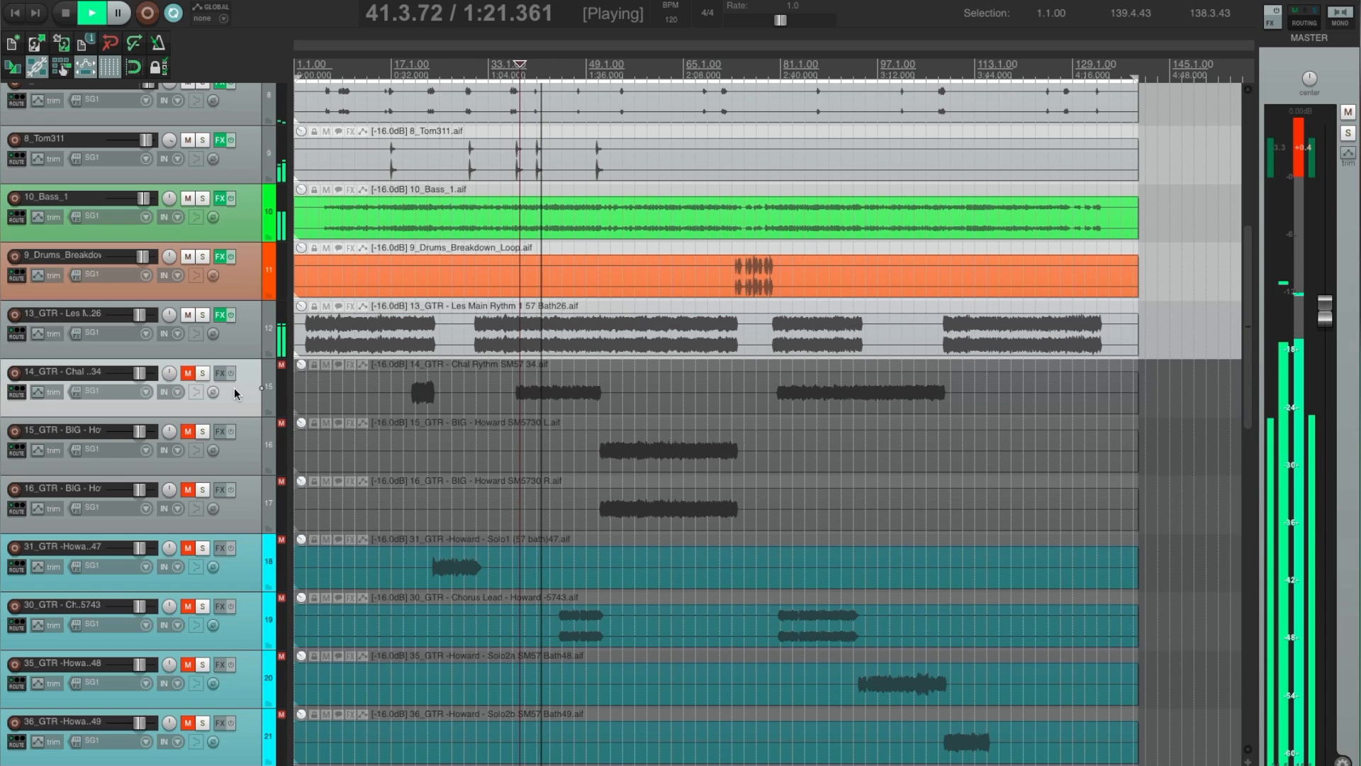
pyautogui.press('space')
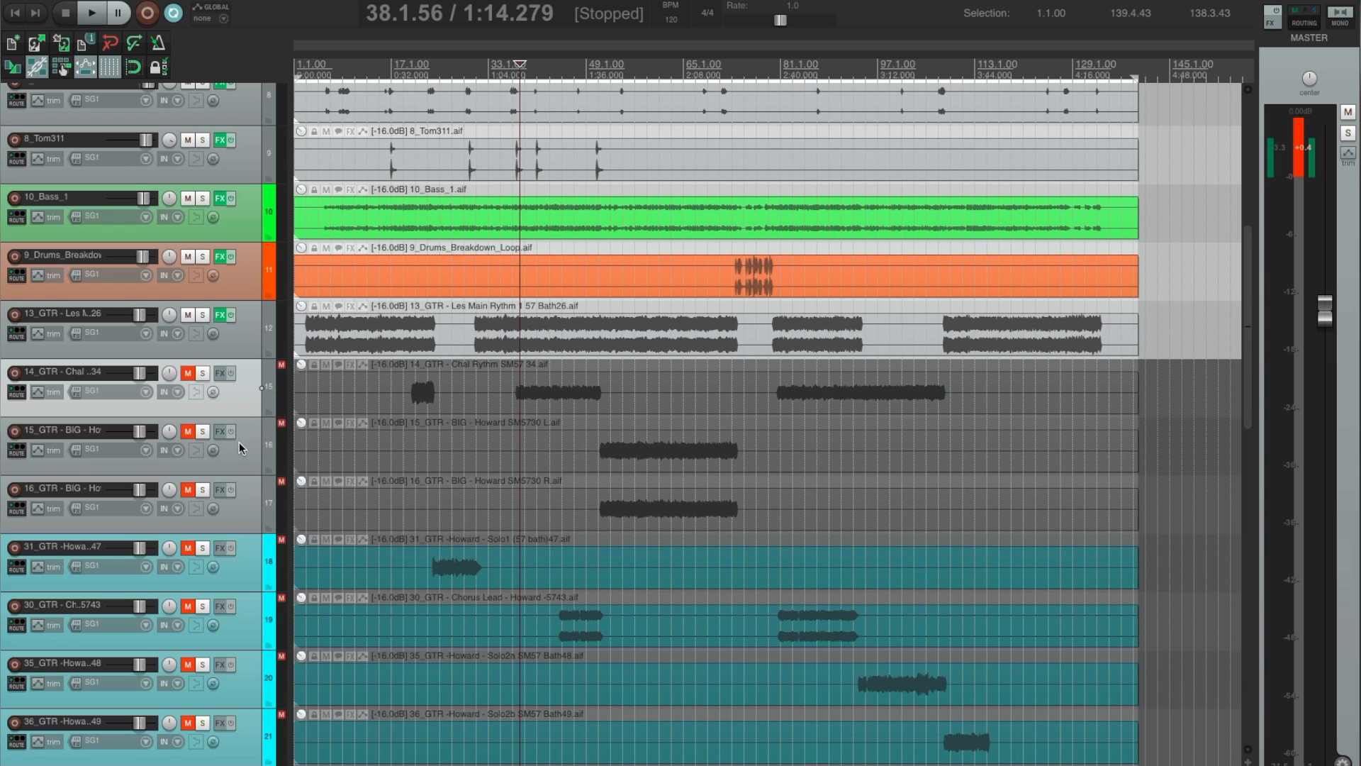
pyautogui.press('f')
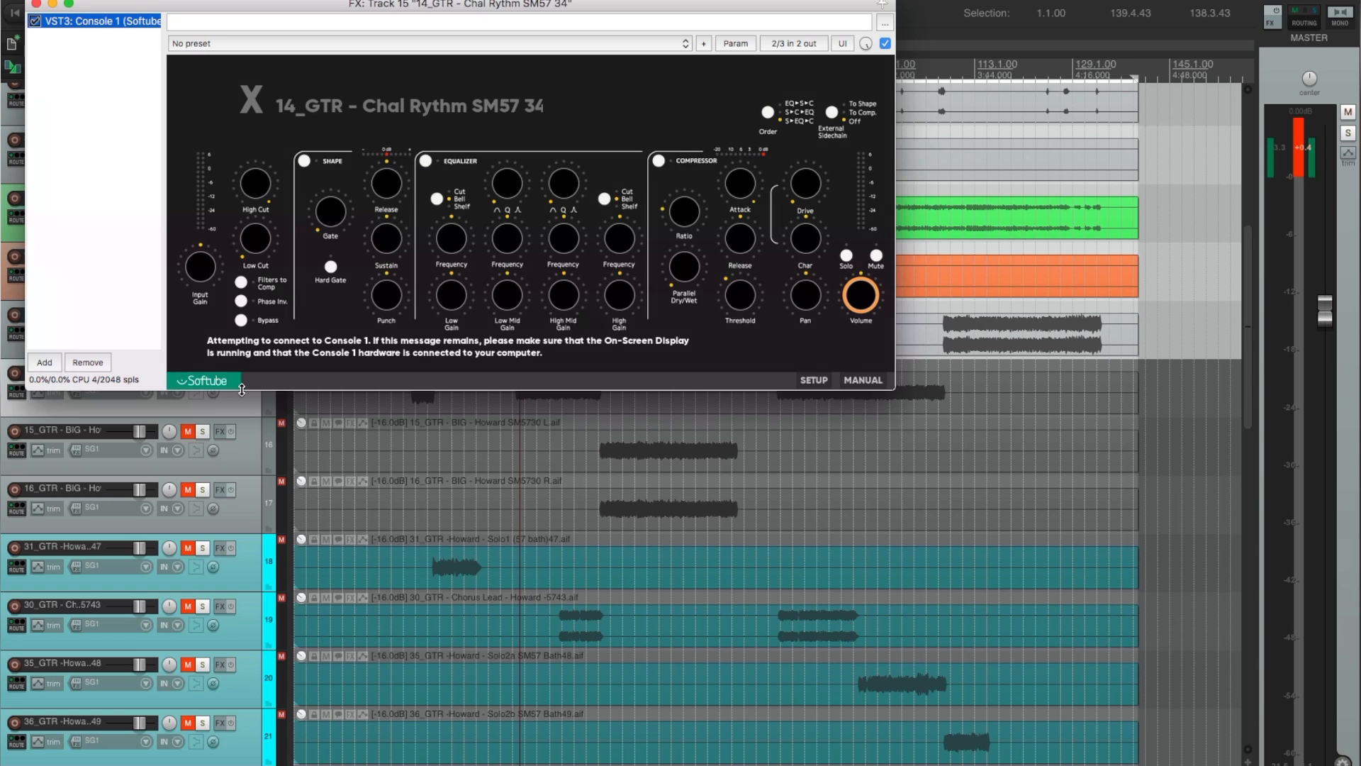
pyautogui.press('Escape')
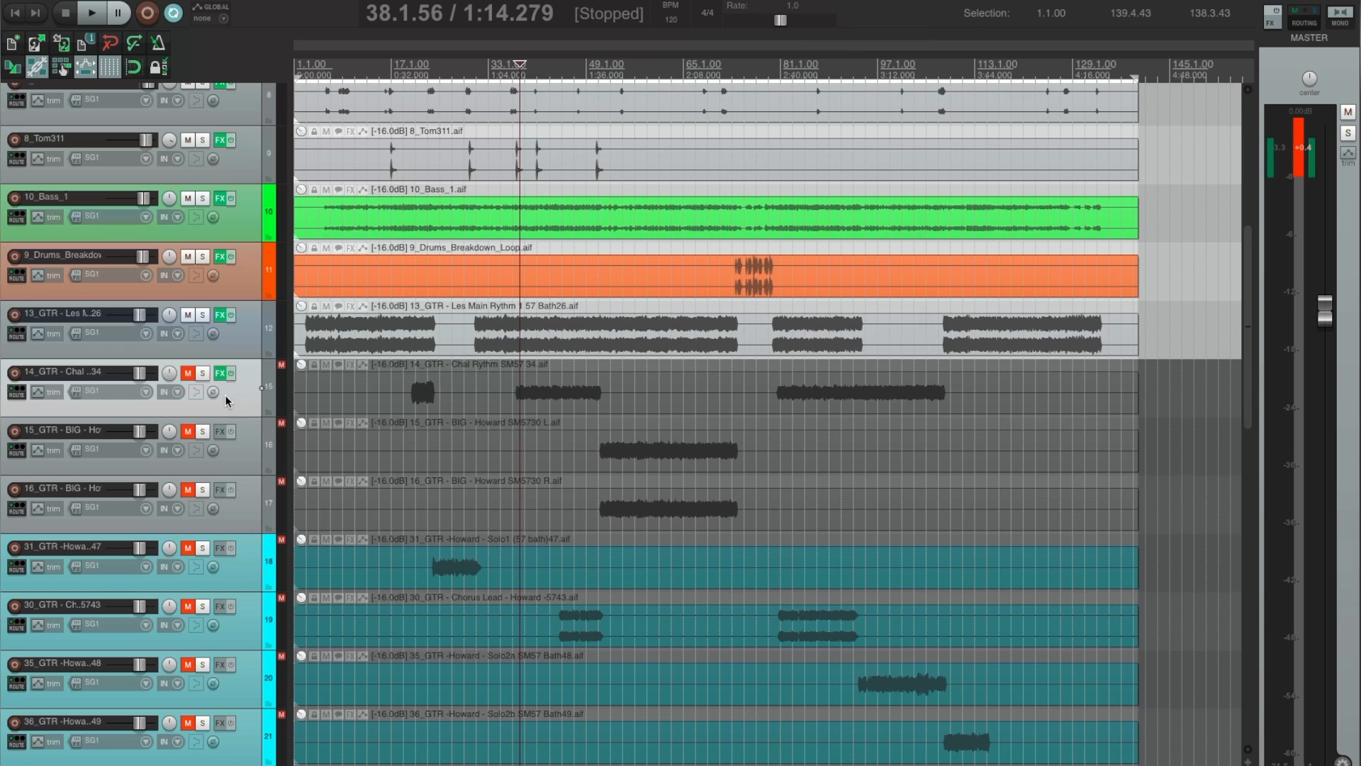
# Insert a new track named Stereo BIG directly above the 15_GTR track.
pyautogui.click(239, 467)
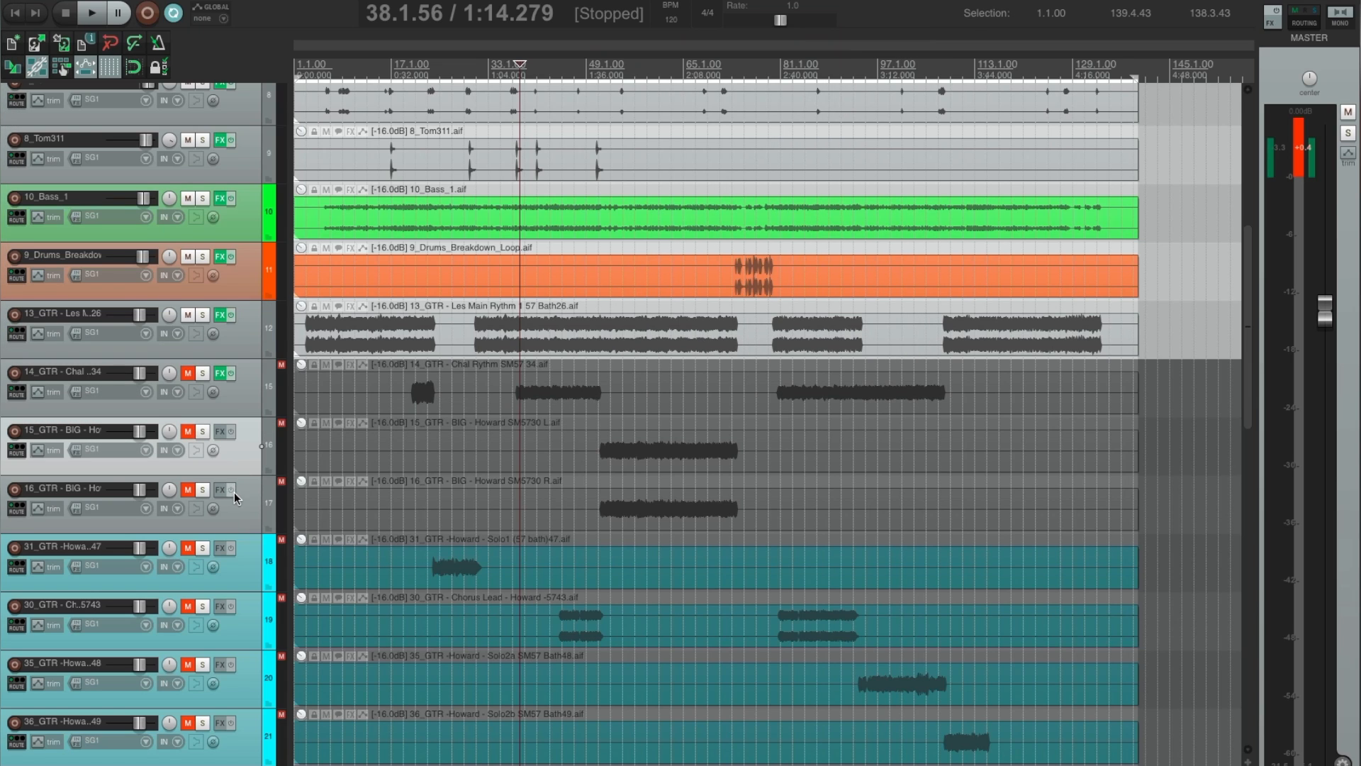
pyautogui.click(238, 395)
pyautogui.hotkey('ctrl', 't')
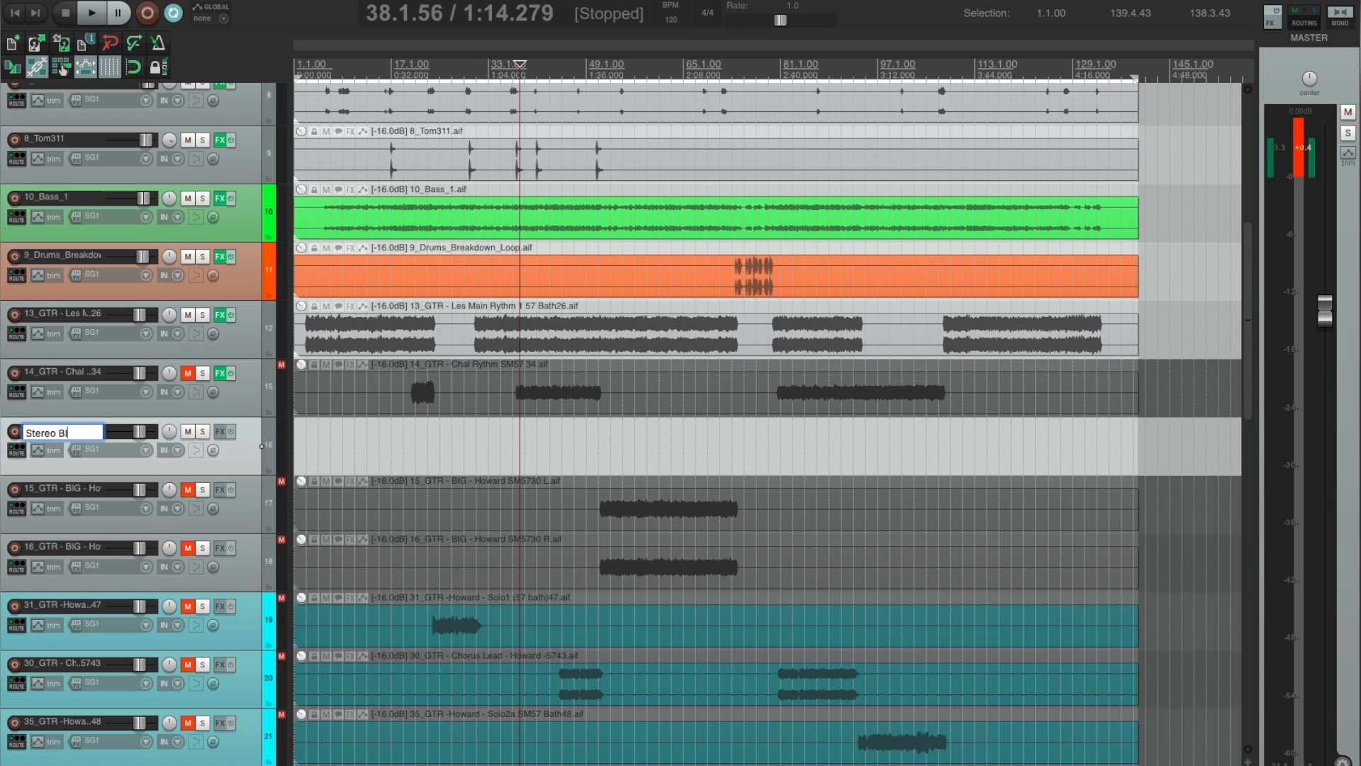
# Place the edit cursor at 51.3.34, at the start of the BIG guitar clips, and unmute the 15_GTR and 16_GTR tracks.
pyautogui.click(609, 481)
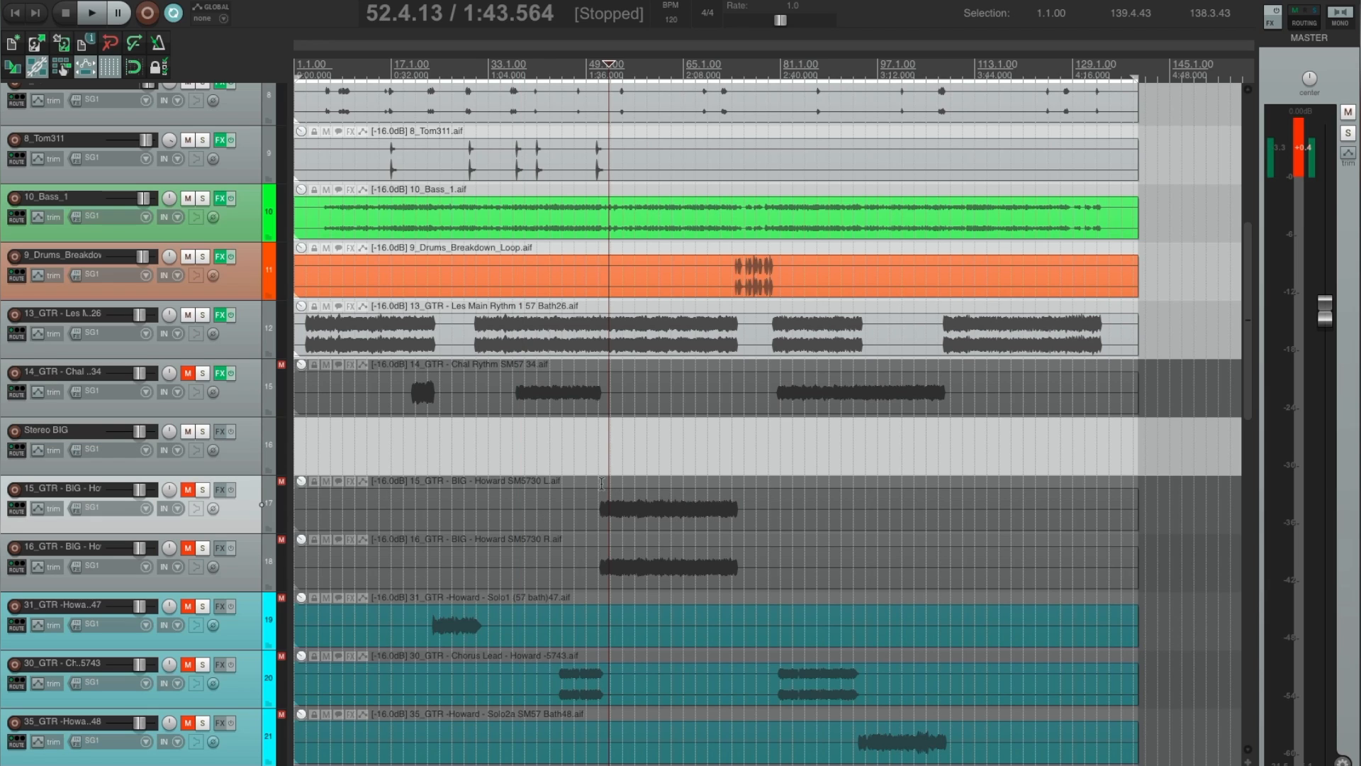
pyautogui.click(603, 486)
pyautogui.click(188, 489)
pyautogui.click(188, 548)
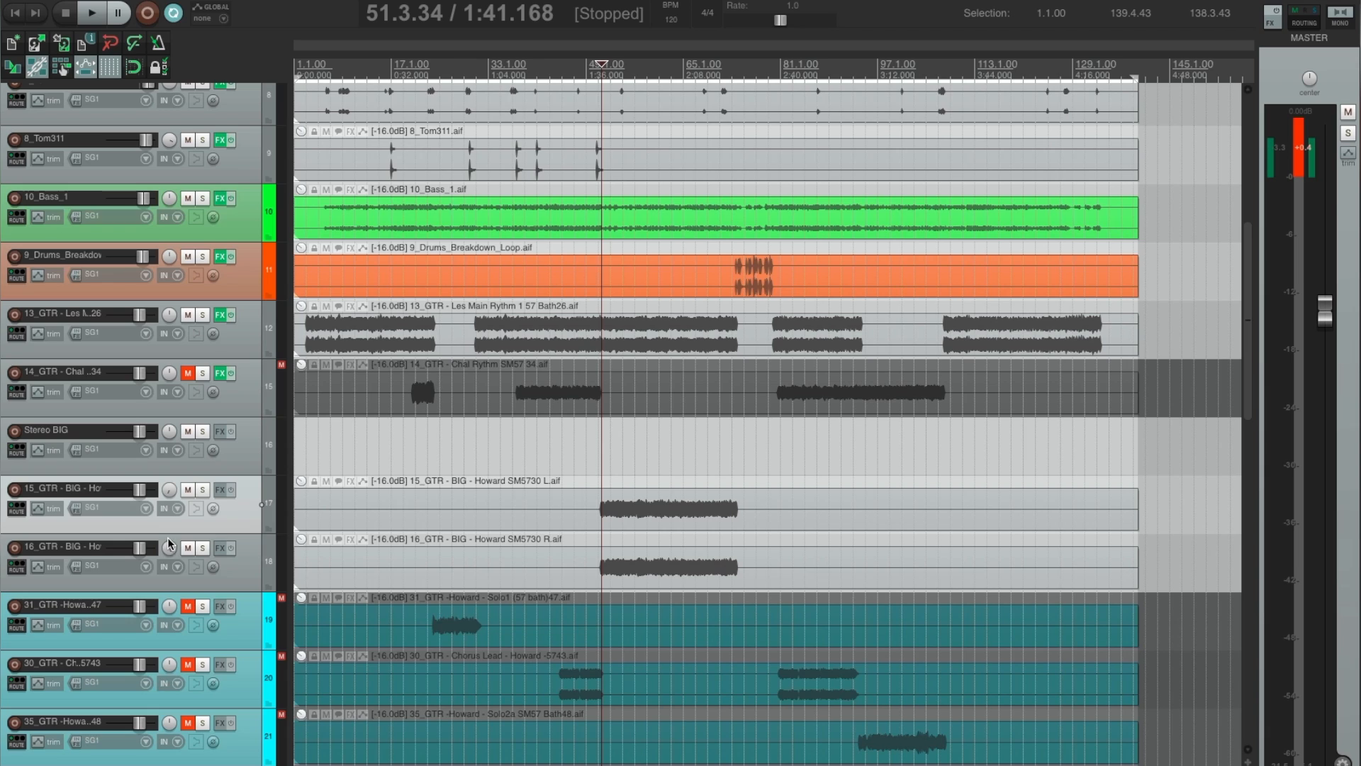
# Nest the 15_GTR and 16_GTR tracks together inside the Stereo BIG track so it becomes their folder.
pyautogui.click(251, 584)
pyautogui.keyDown('ctrl'); pyautogui.click(248, 506); pyautogui.keyUp('ctrl')
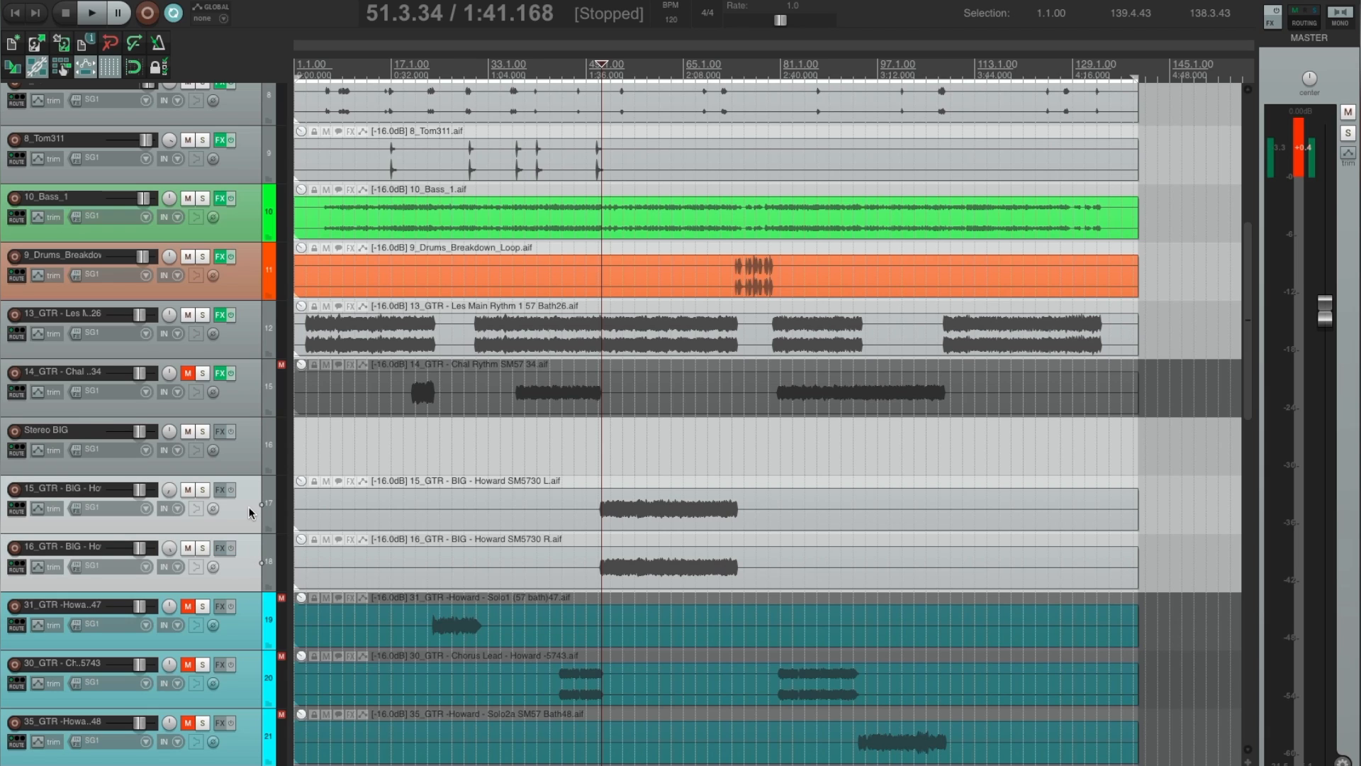
pyautogui.moveTo(246, 505); pyautogui.dragTo(250, 445)
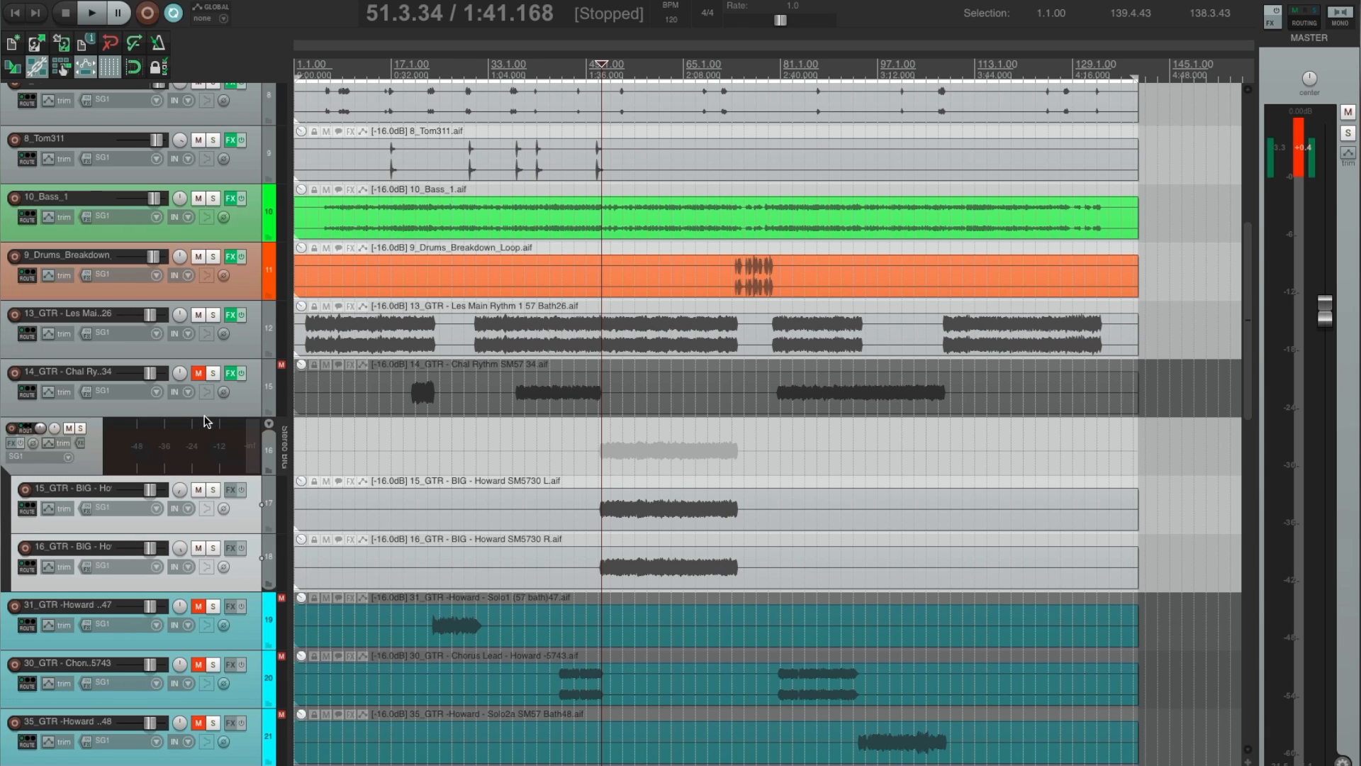
# Audition the Stereo BIG folder in solo from 51.3.34, then take it out of solo and stop playback.
pyautogui.click(282, 448)
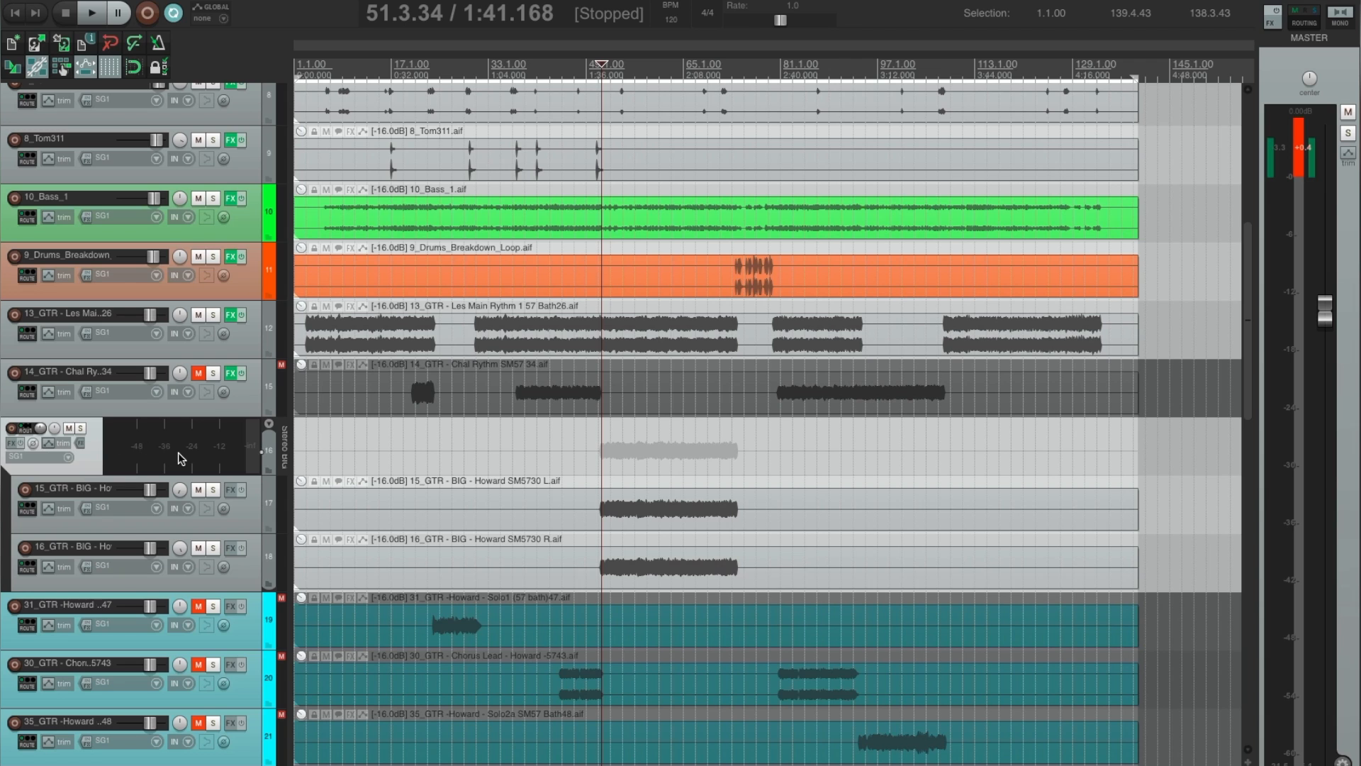
pyautogui.click(83, 427)
pyautogui.press('space')
pyautogui.scroll(1, 85, 454)
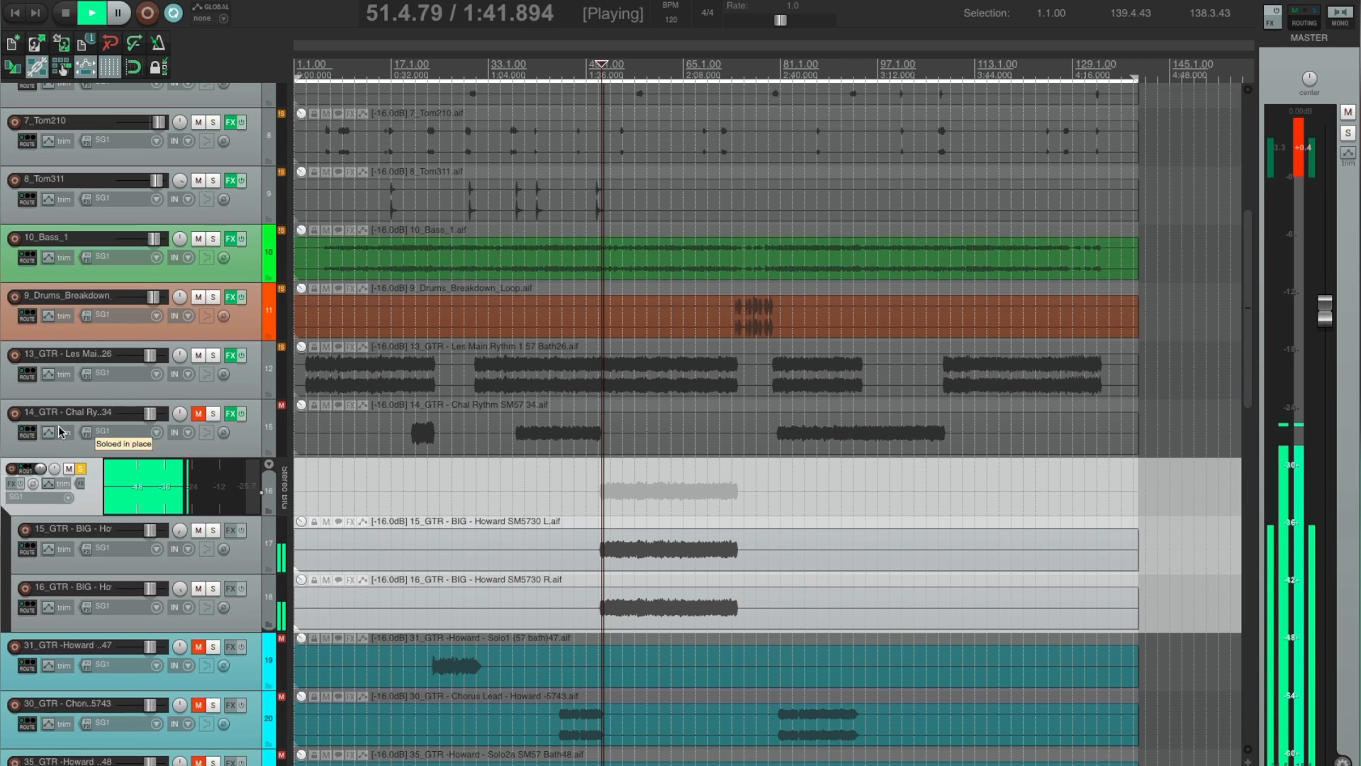
pyautogui.scroll(-3, 92, 495)
pyautogui.scroll(-1, 91, 495)
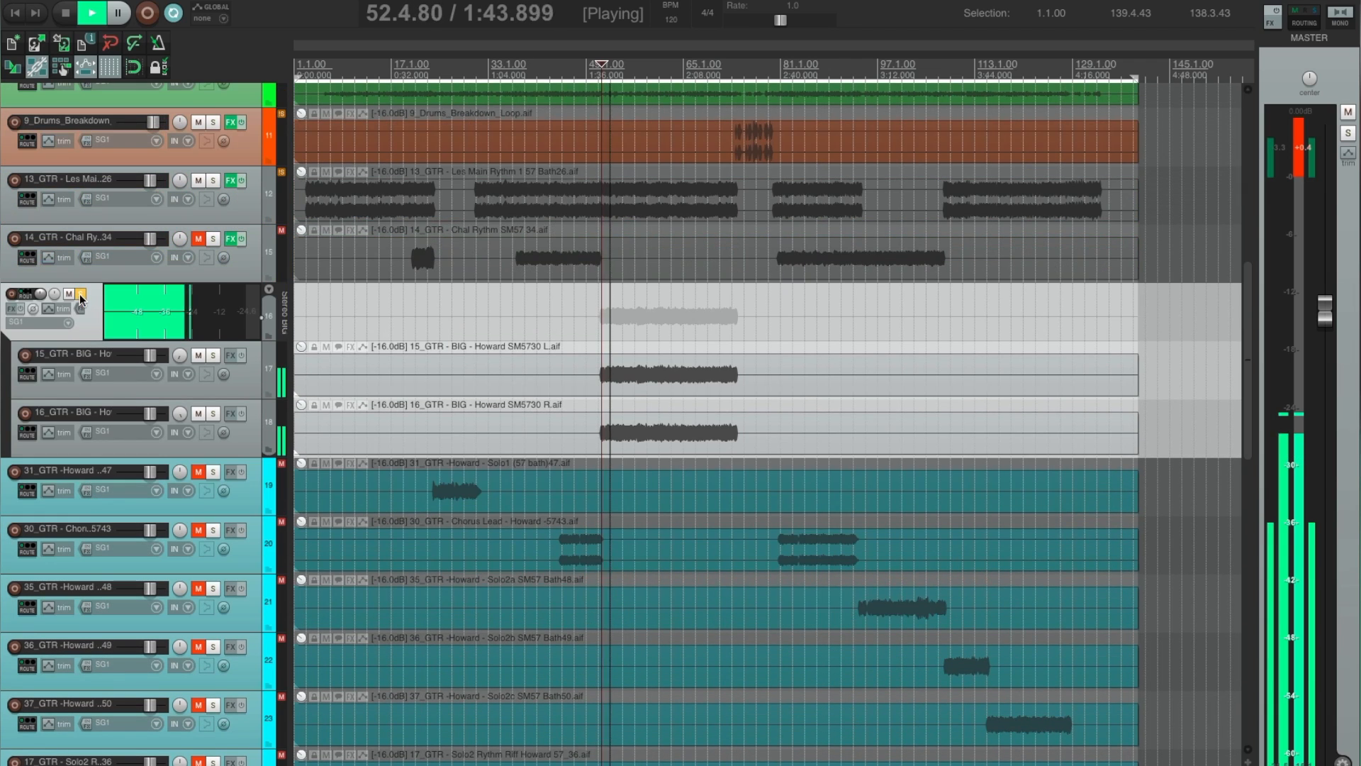
pyautogui.click(81, 294)
pyautogui.press('space')
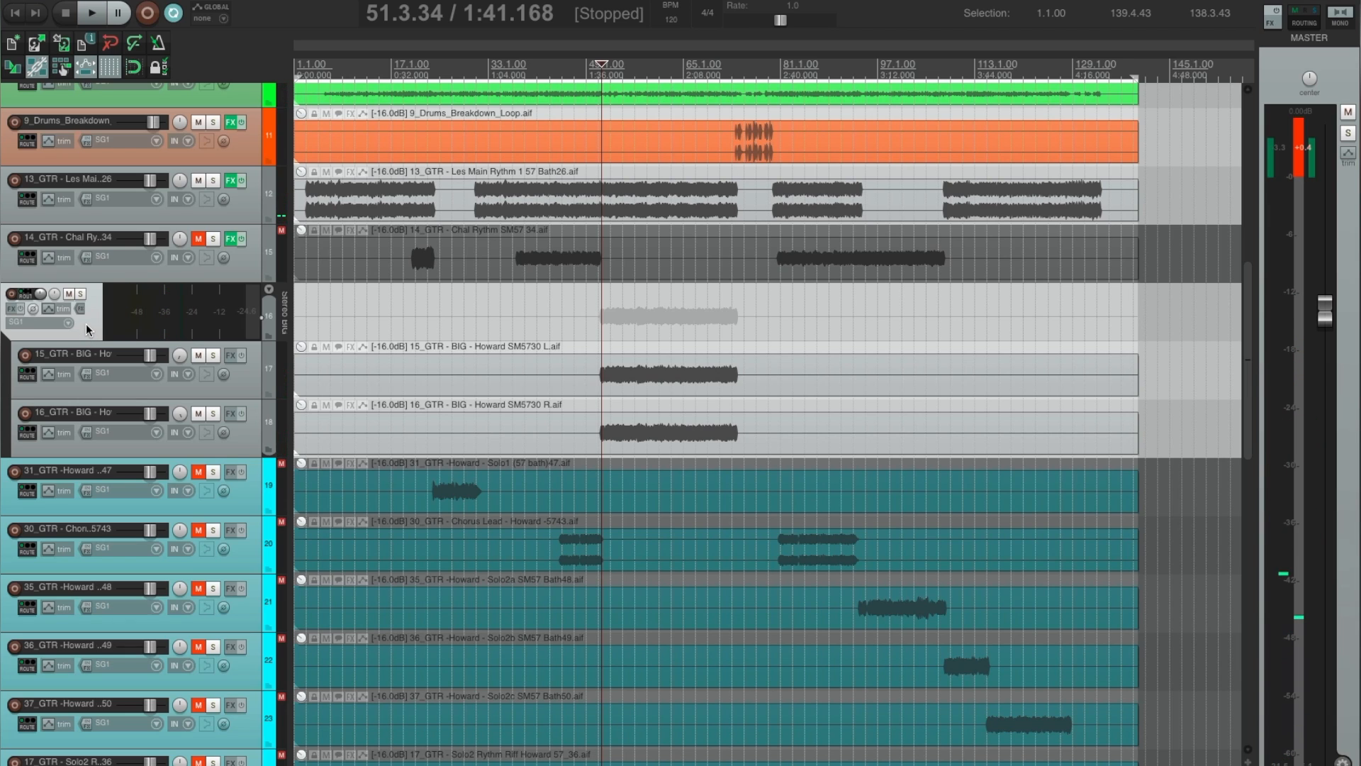
# Add the Console 1 plug-in to the Stereo BIG folder, close its effects window and collapse the folder.
pyautogui.press('c')
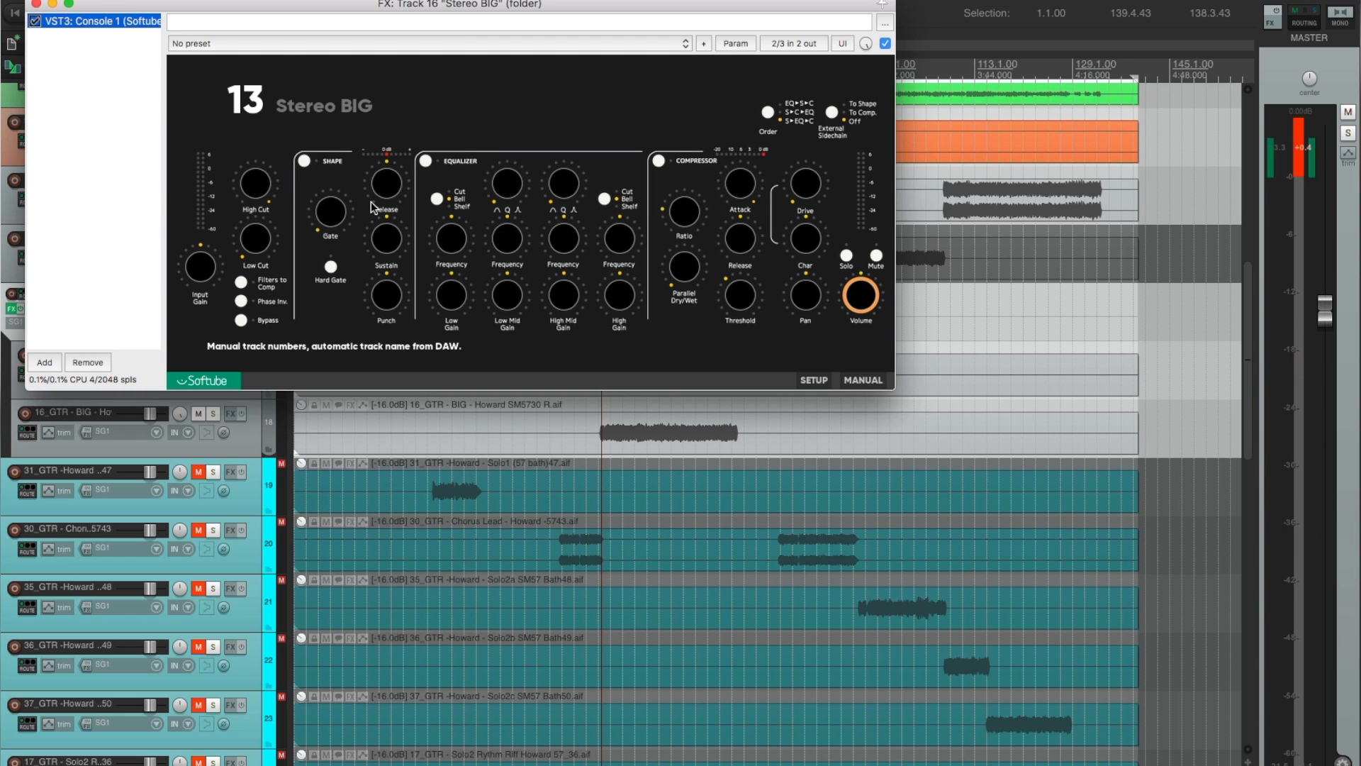
pyautogui.click(36, 4)
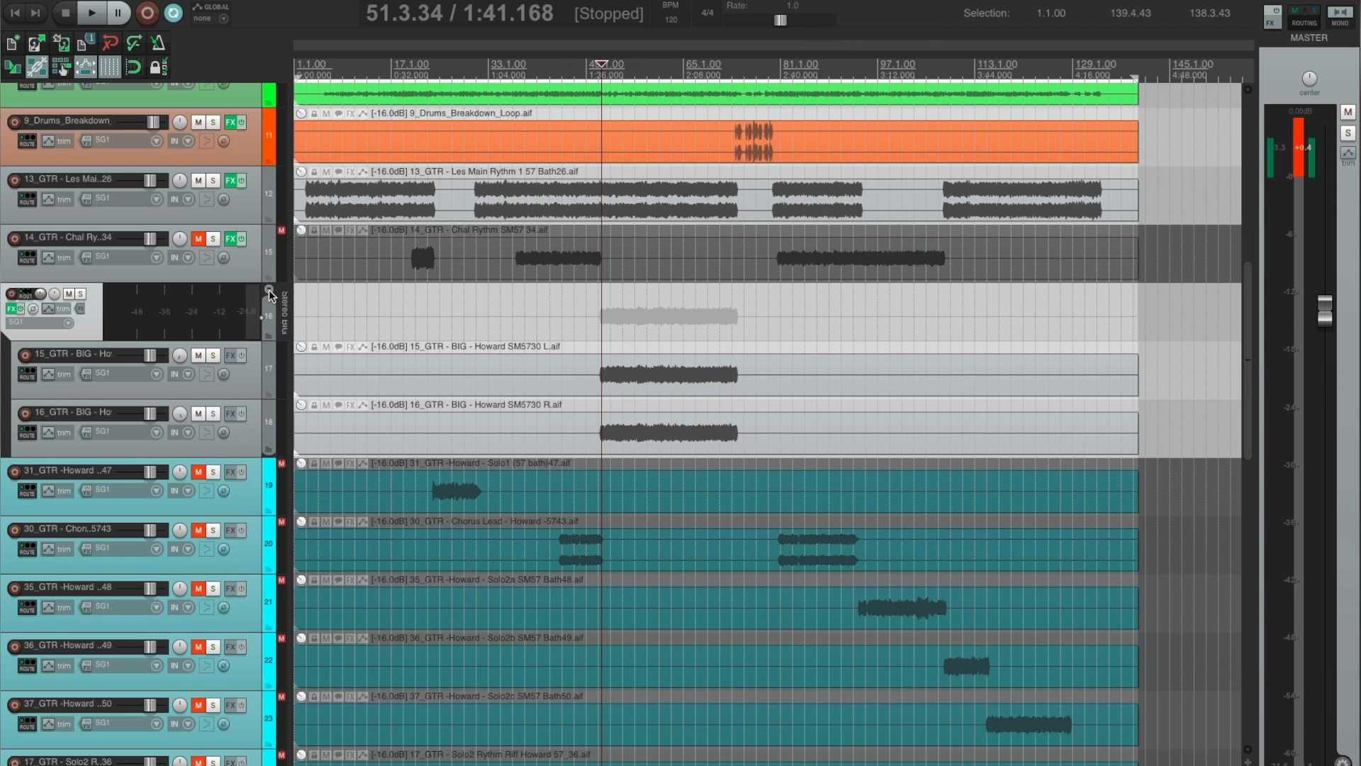
pyautogui.click(270, 291)
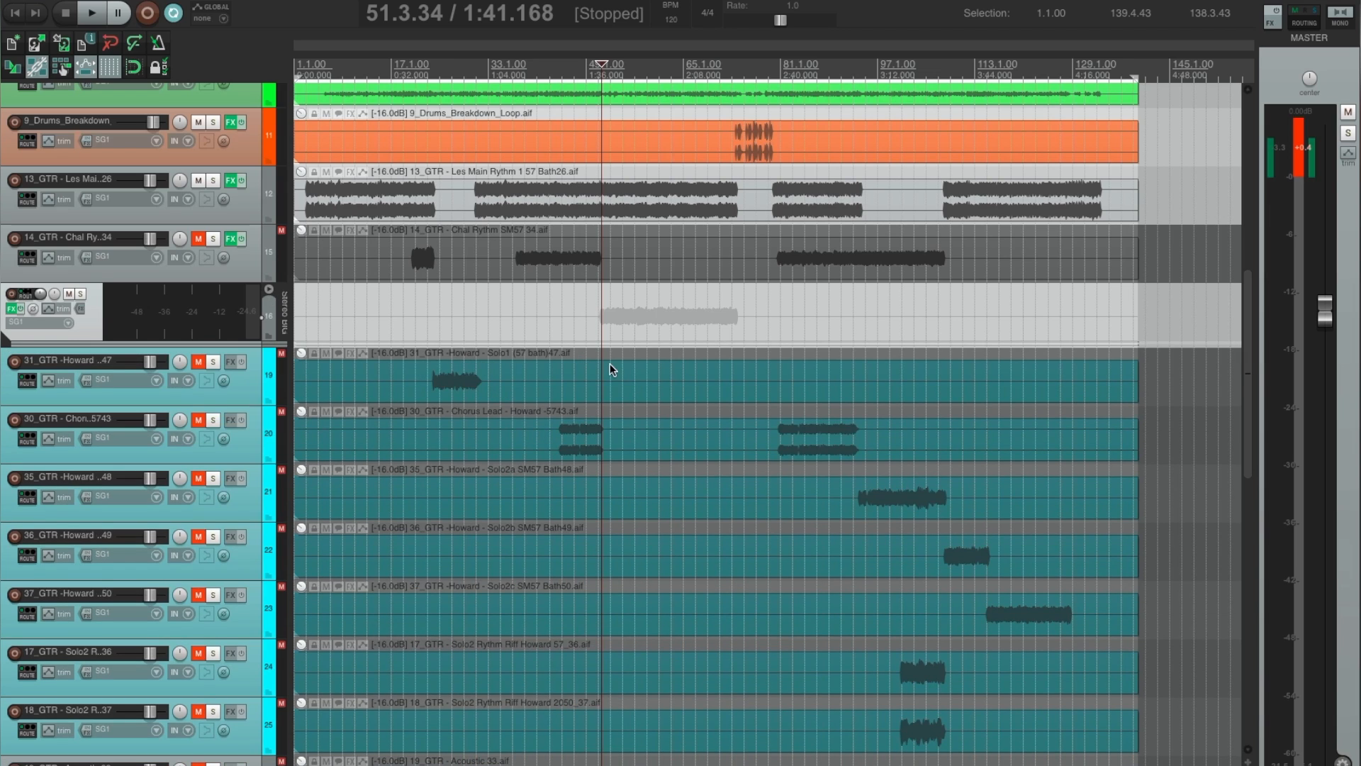
# Set the edit cursor to 45.1.78 and move the 30_GTR Chorus Lead track above 31_GTR.
pyautogui.scroll(-1, 603, 372)
pyautogui.click(562, 385)
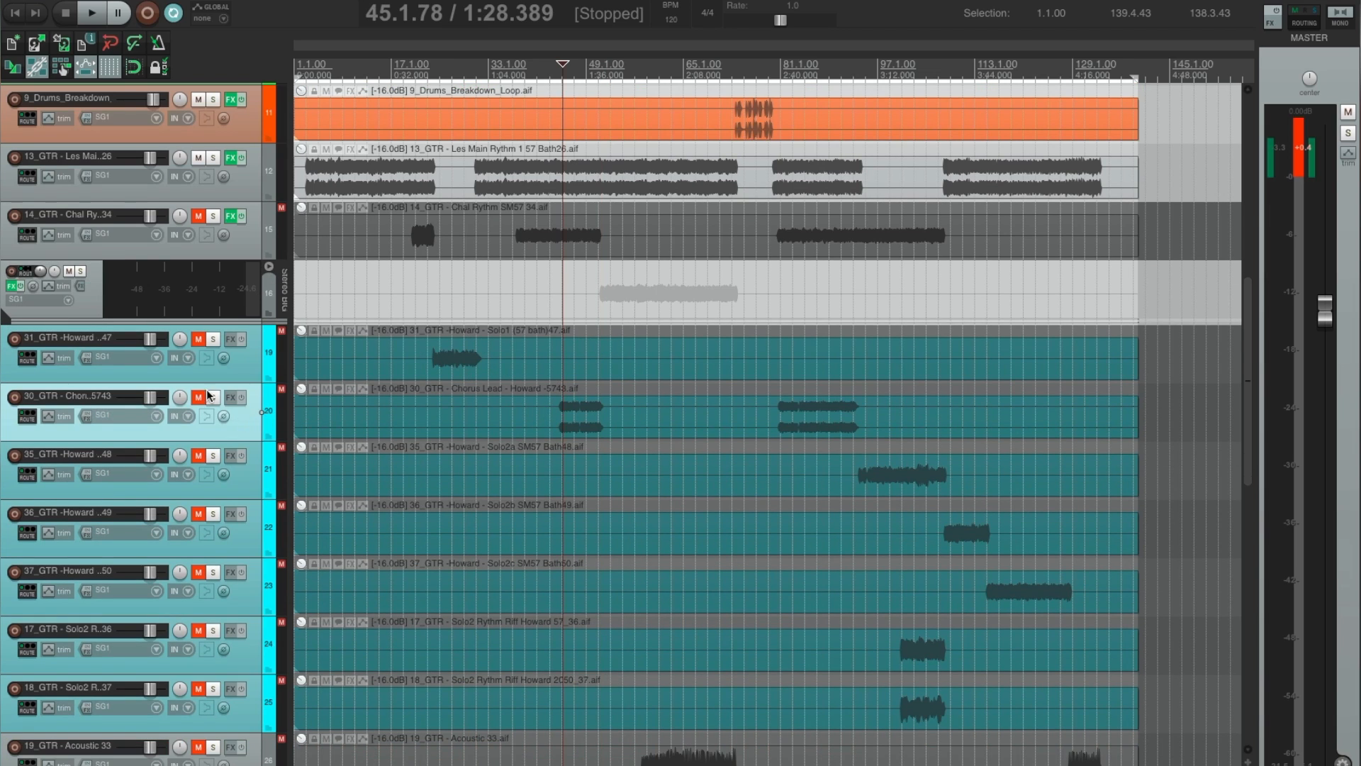
pyautogui.moveTo(119, 329); pyautogui.dragTo(119, 330)
# Play the mix from 45.1.78 with 30_GTR Chorus Lead unmuted, then stop and mute that track again.
pyautogui.press('space')
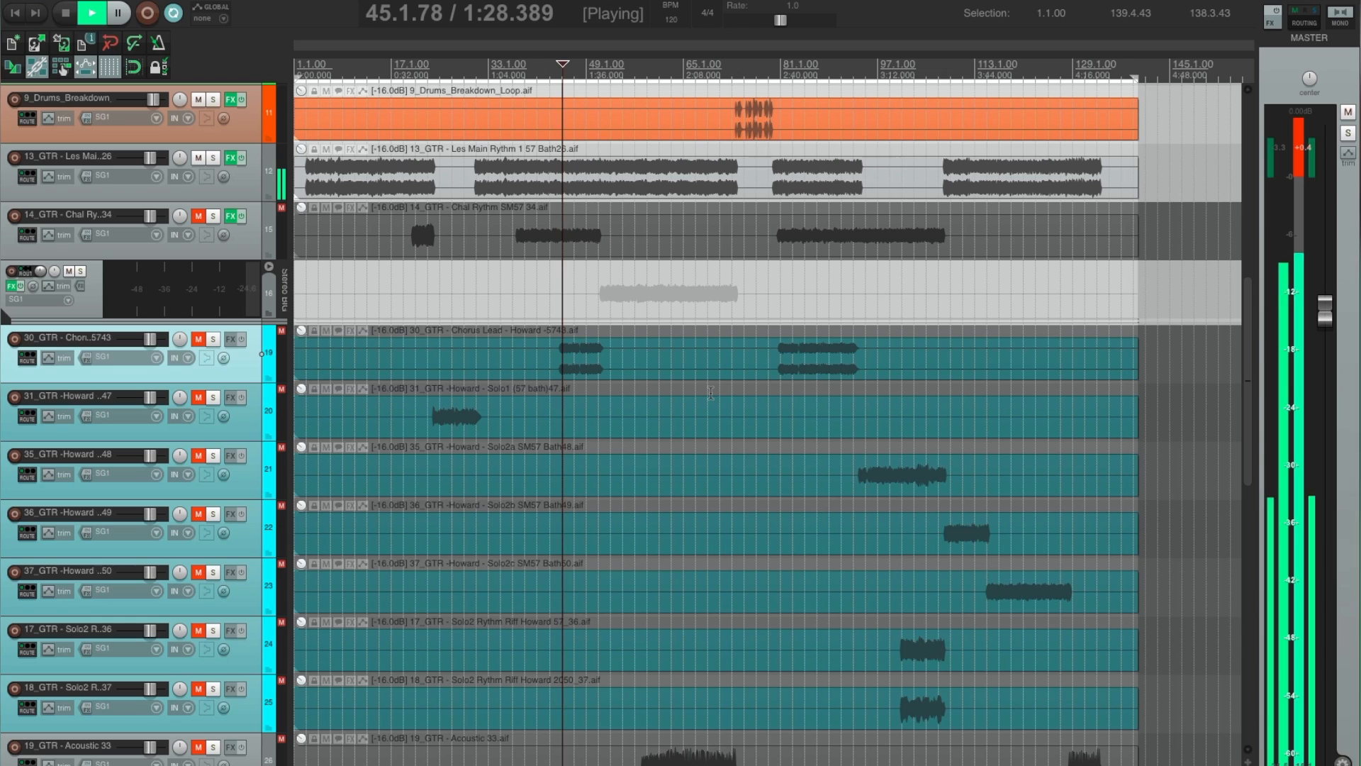
pyautogui.click(200, 339)
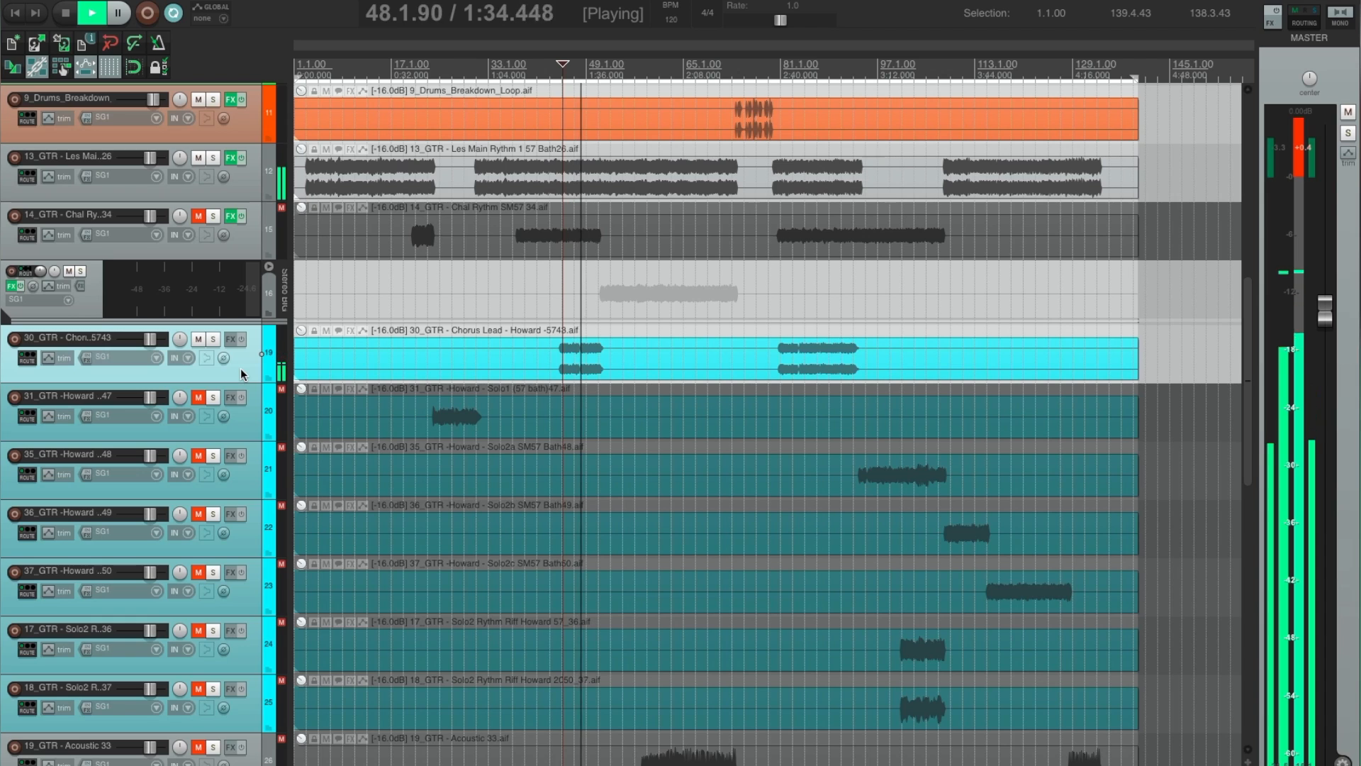
pyautogui.press('space')
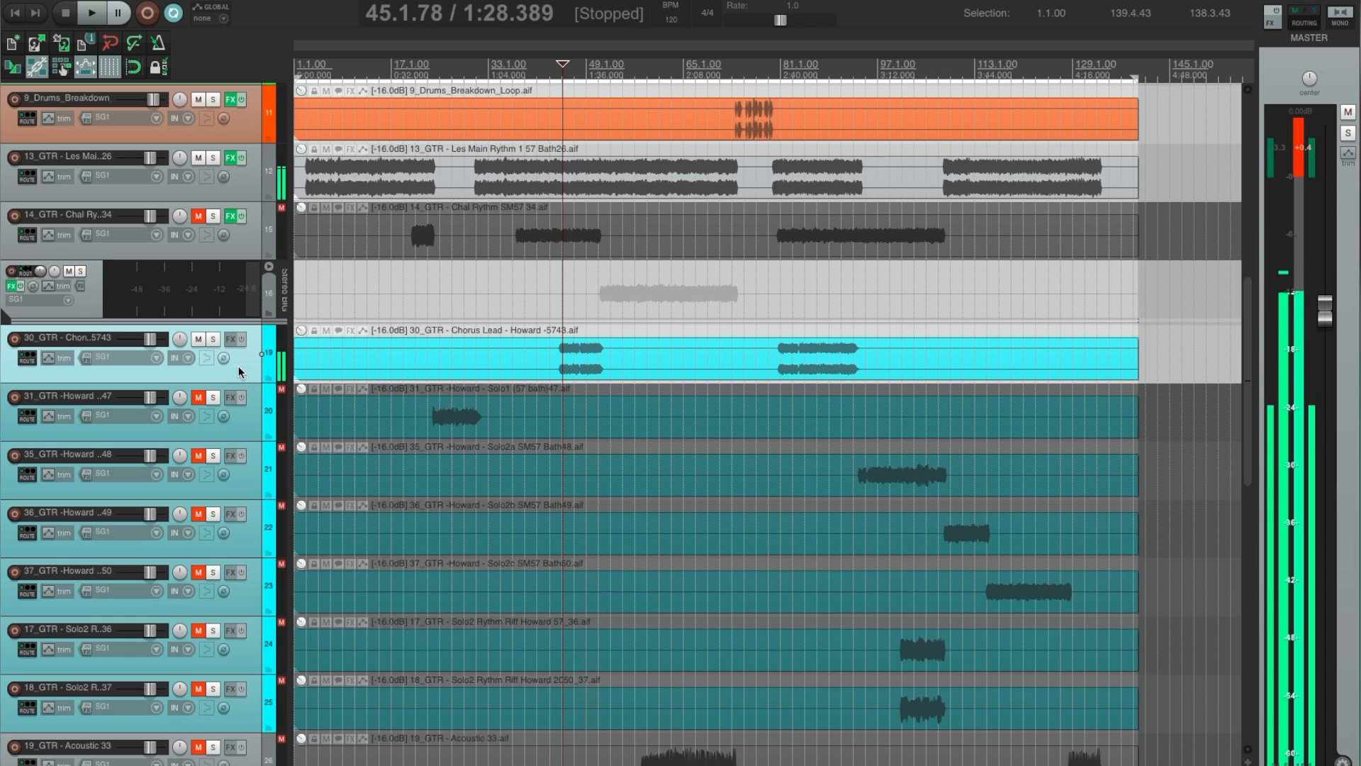
pyautogui.click(198, 339)
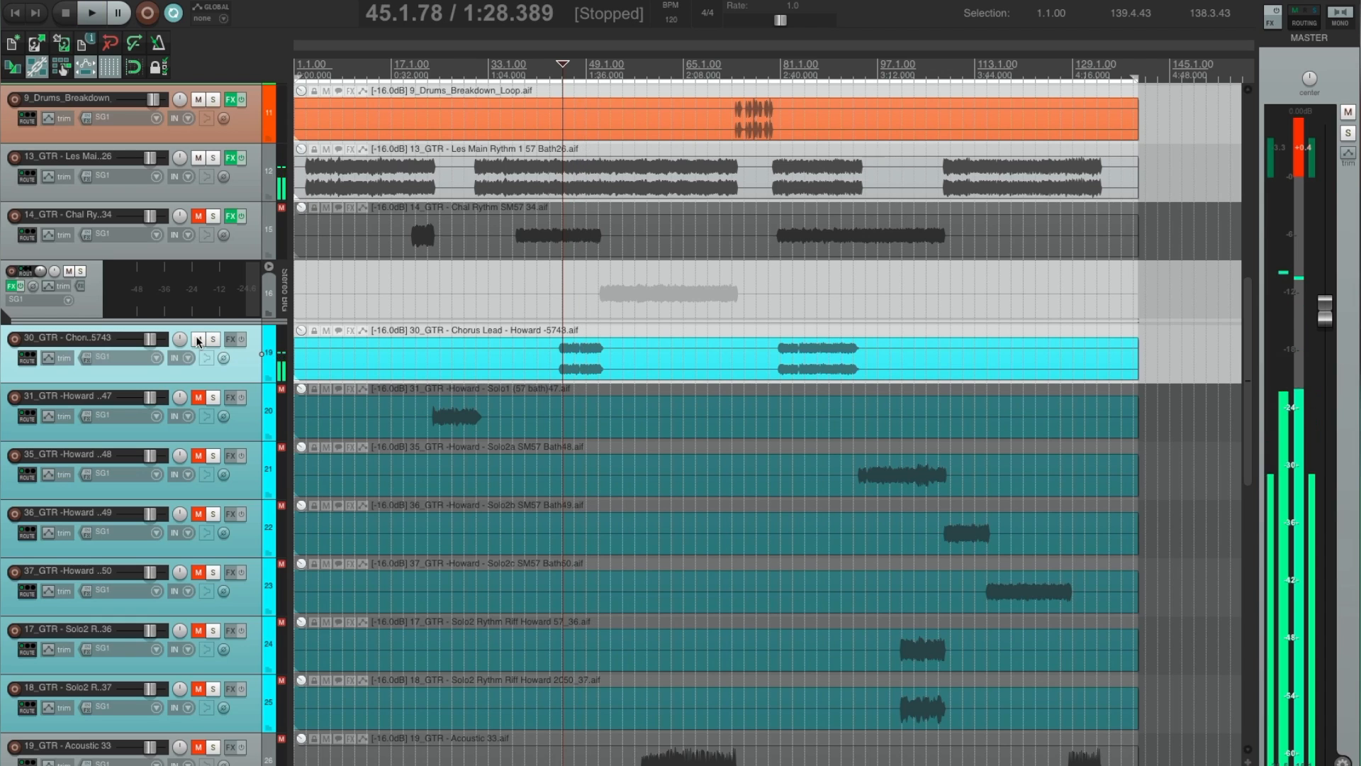
# Unmute 14_GTR, select 13_GTR, make a time selection spanning all of its clips, and toggle playback for mixing it.
pyautogui.click(199, 217)
pyautogui.click(253, 189)
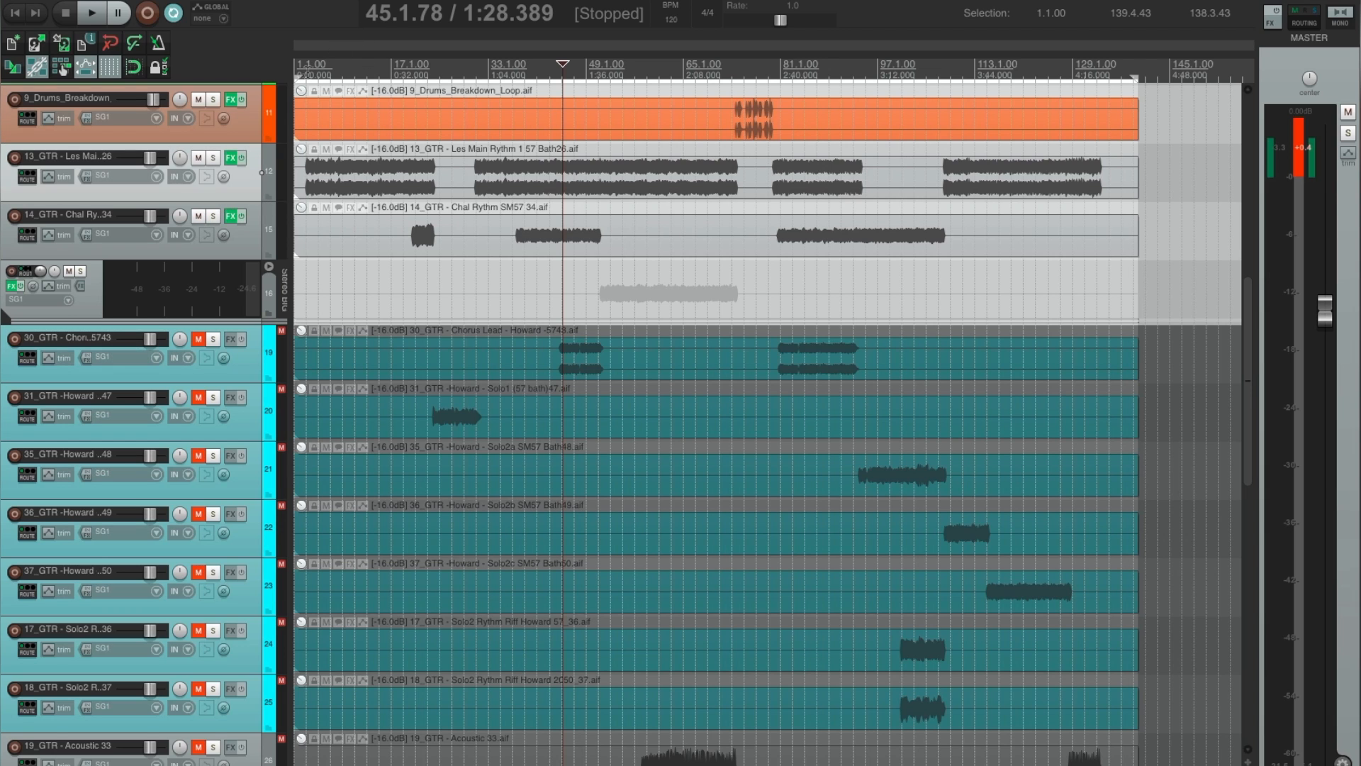
pyautogui.moveTo(307, 74); pyautogui.dragTo(1106, 78)
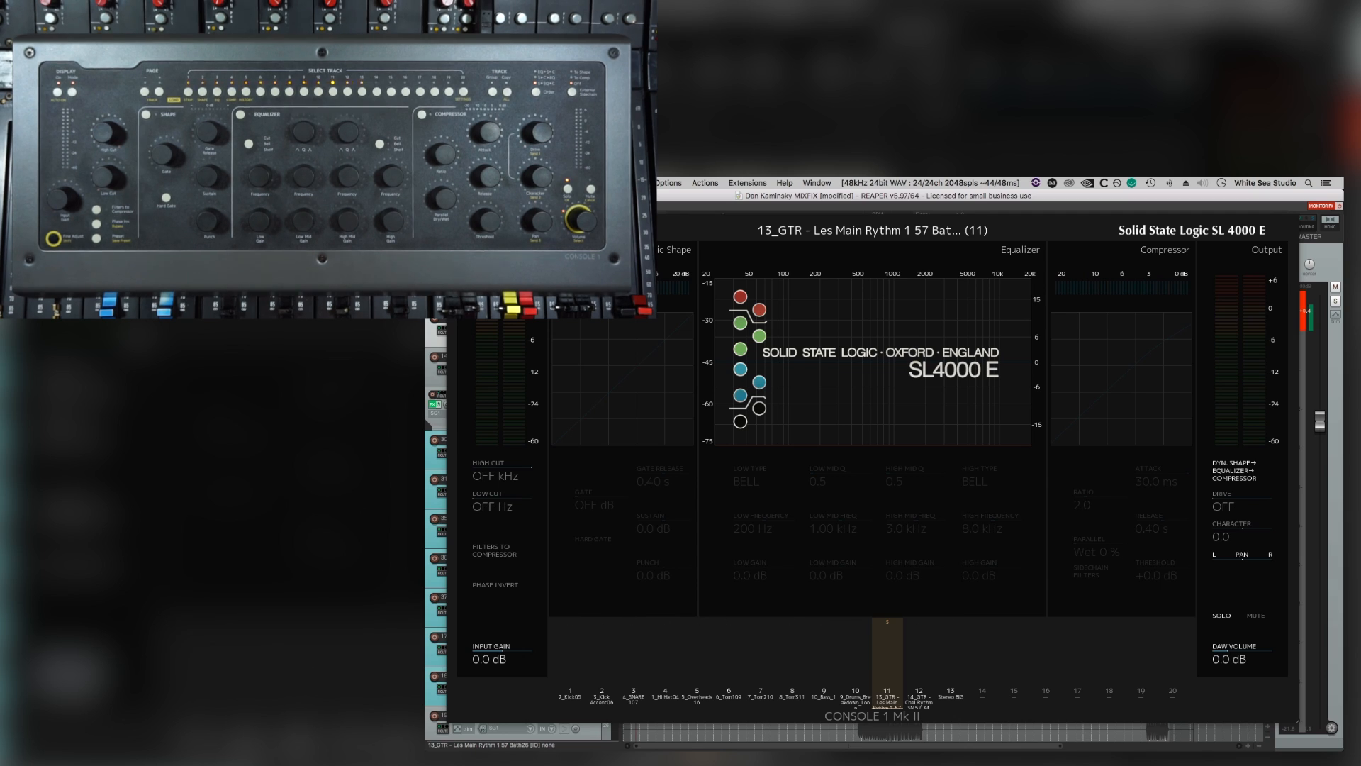
pyautogui.press('space')
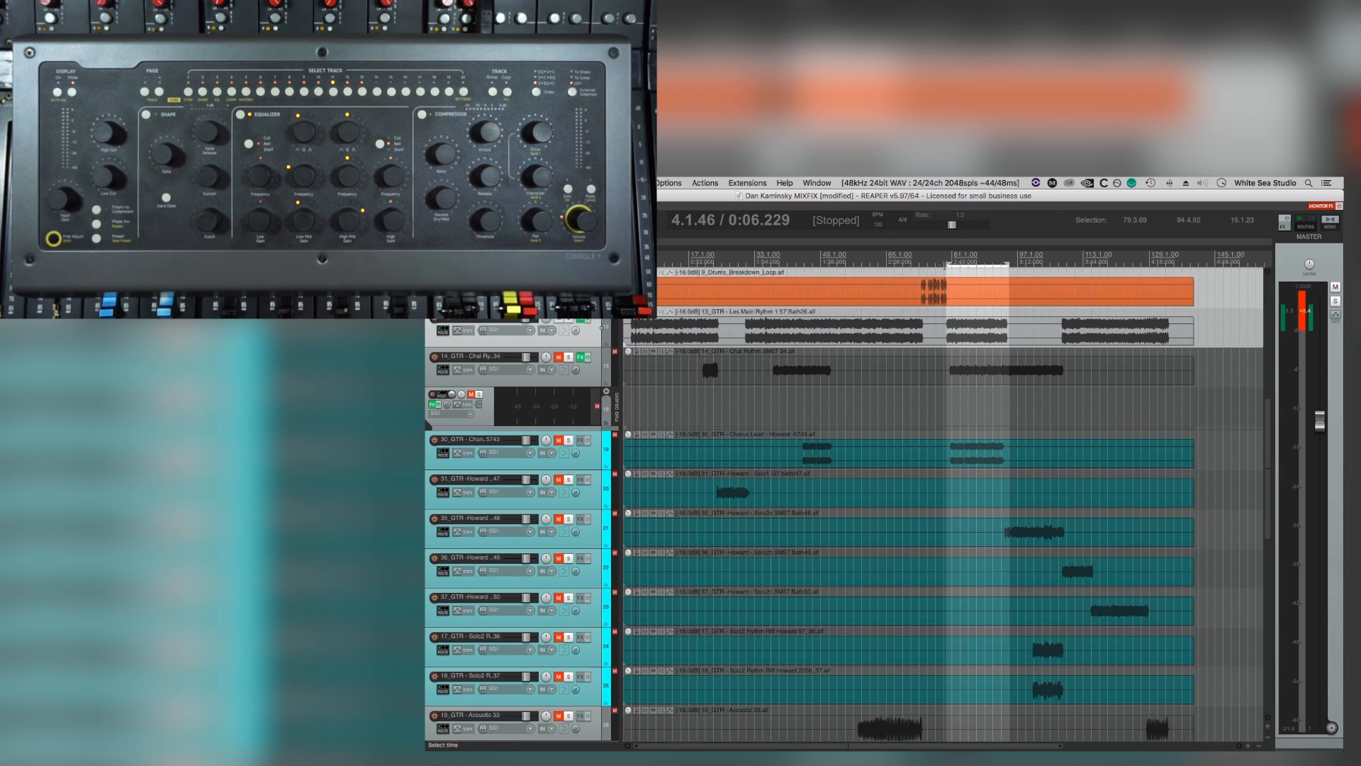
# Loop 78.4.75 to 109.2.43 over the last 14_GTR part during playback, then shorten the loop to end at 93.4.66.
pyautogui.moveTo(1007, 265); pyautogui.dragTo(1066, 266)
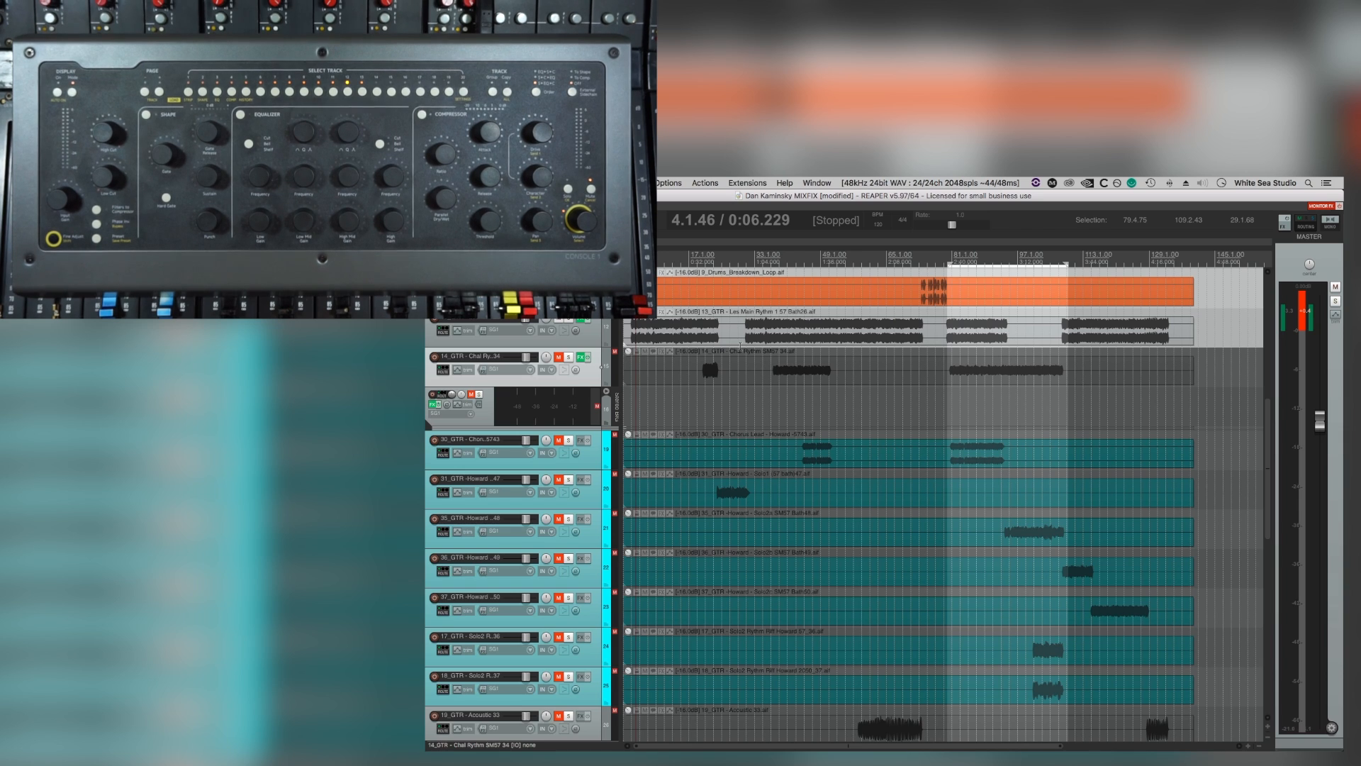
pyautogui.press('space')
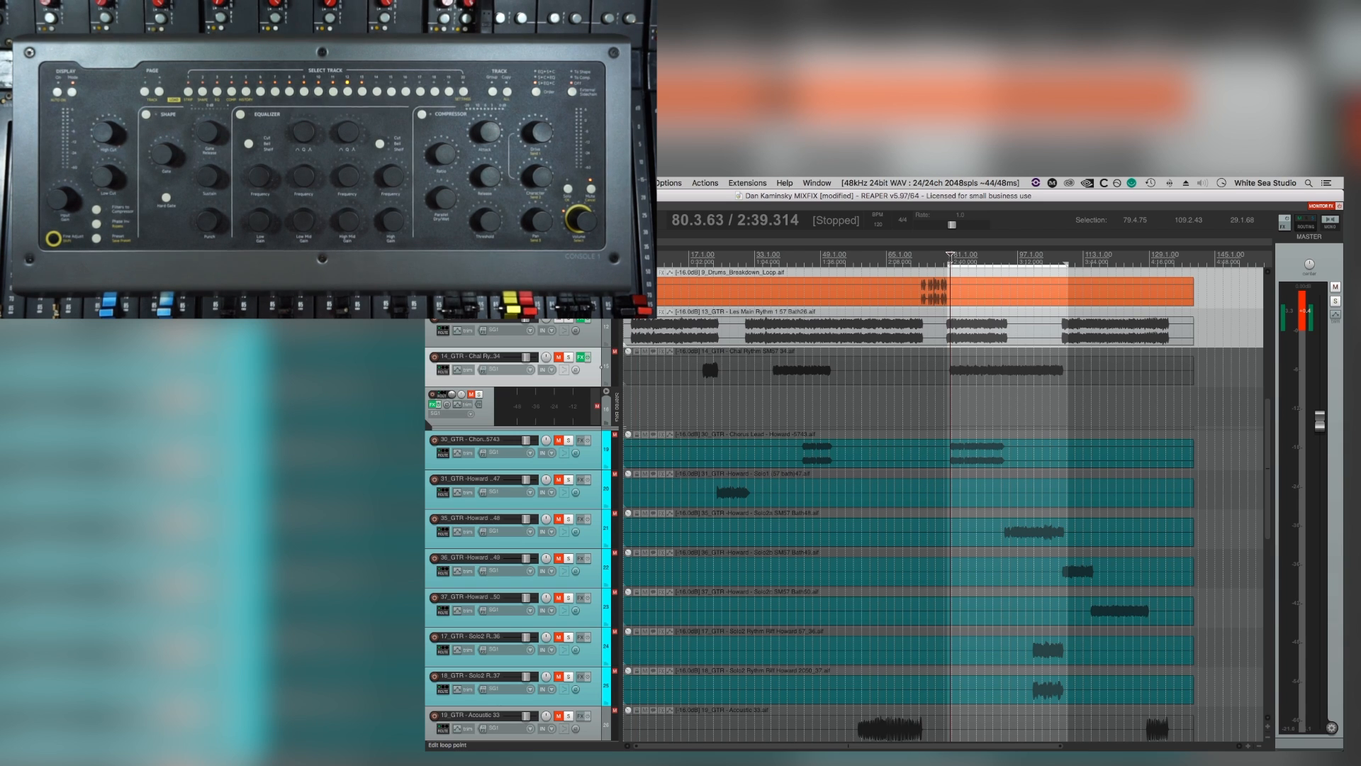
pyautogui.press('space')
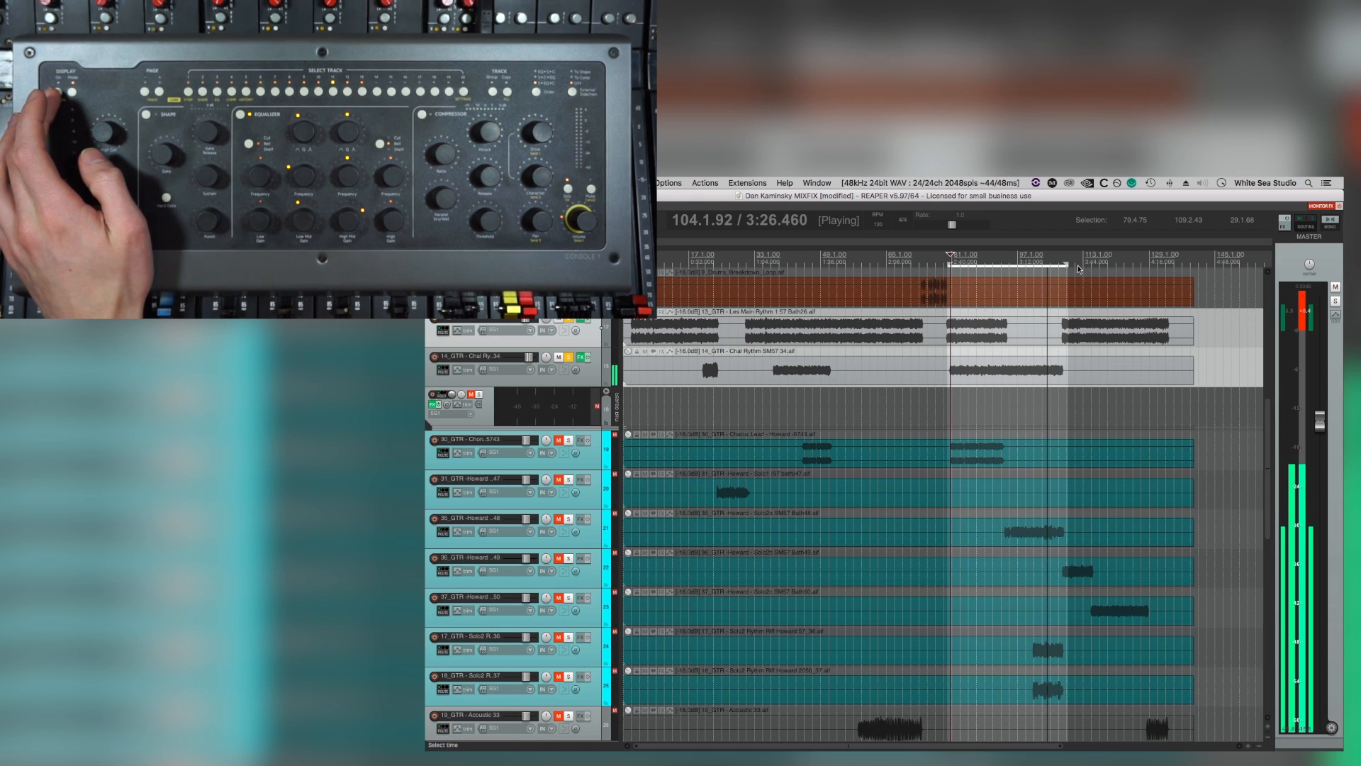
pyautogui.moveTo(1066, 262); pyautogui.dragTo(1005, 264)
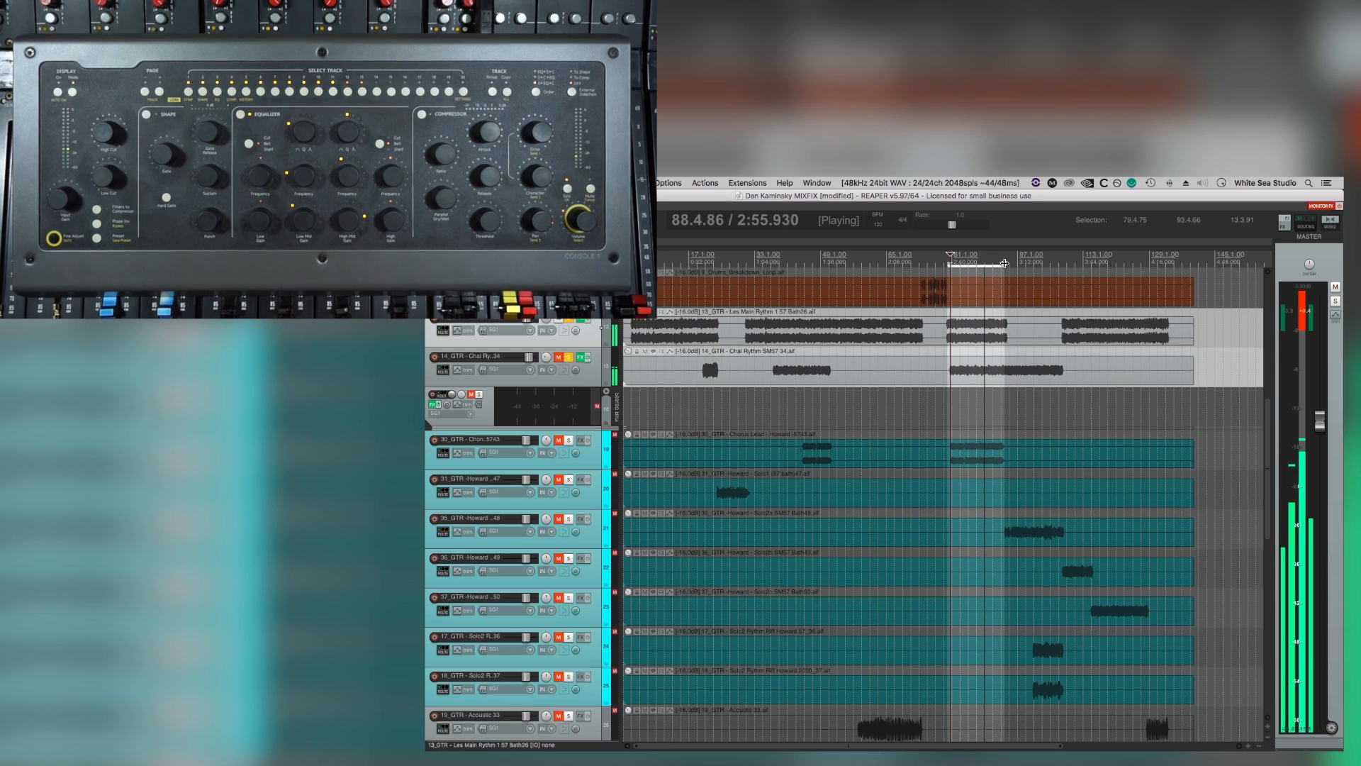
# Expand the Stereo BIG folder and set the loop from 50.2.01 to 74.3.99 around the BIG guitar clips.
pyautogui.click(606, 392)
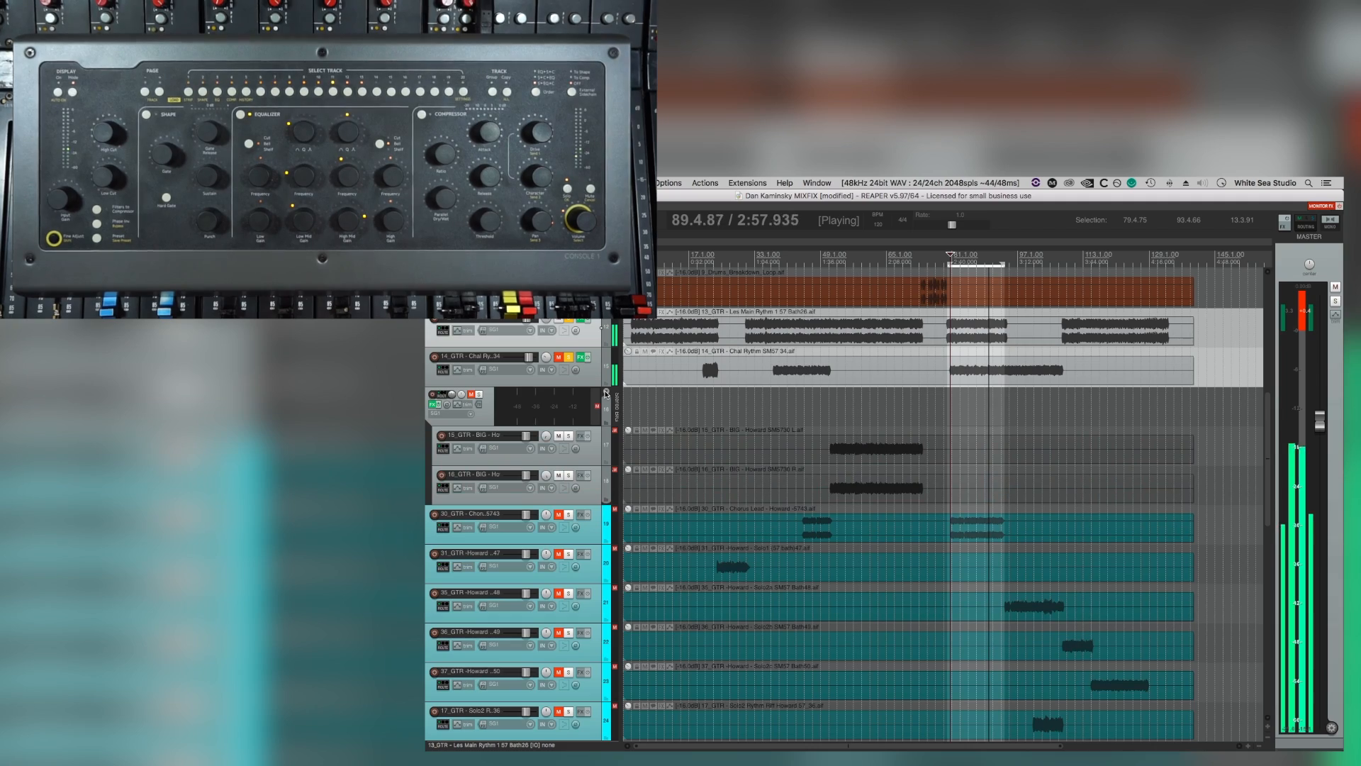
pyautogui.scroll(-5, 757, 568)
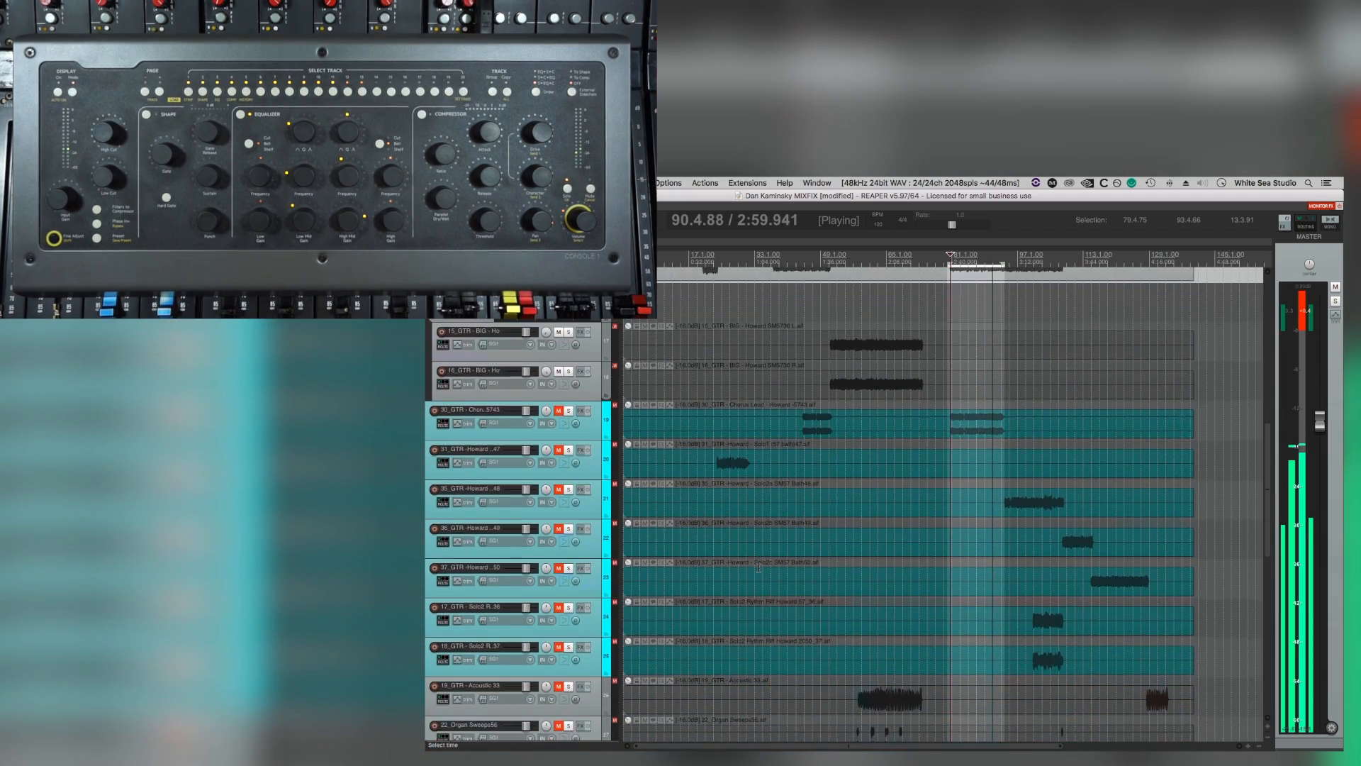
pyautogui.scroll(-3, 758, 567)
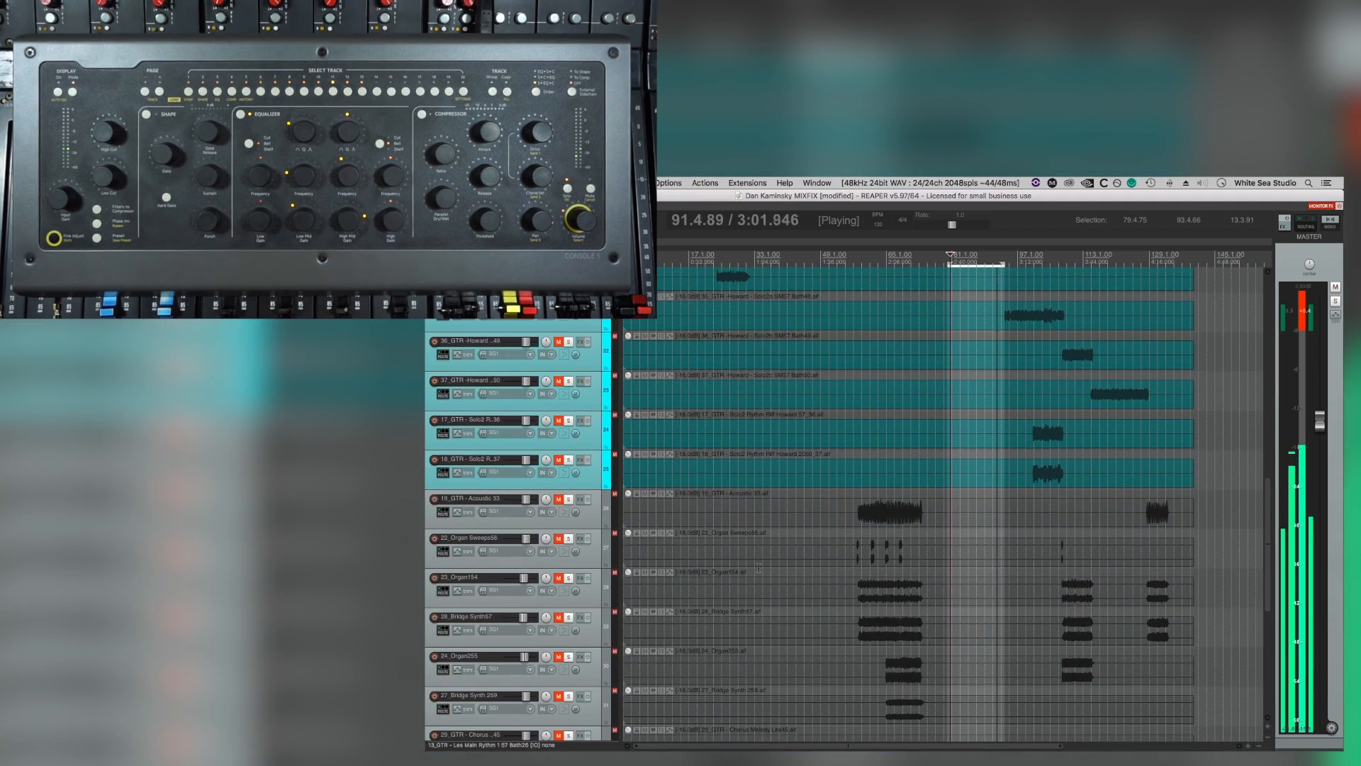
pyautogui.scroll(7, 758, 567)
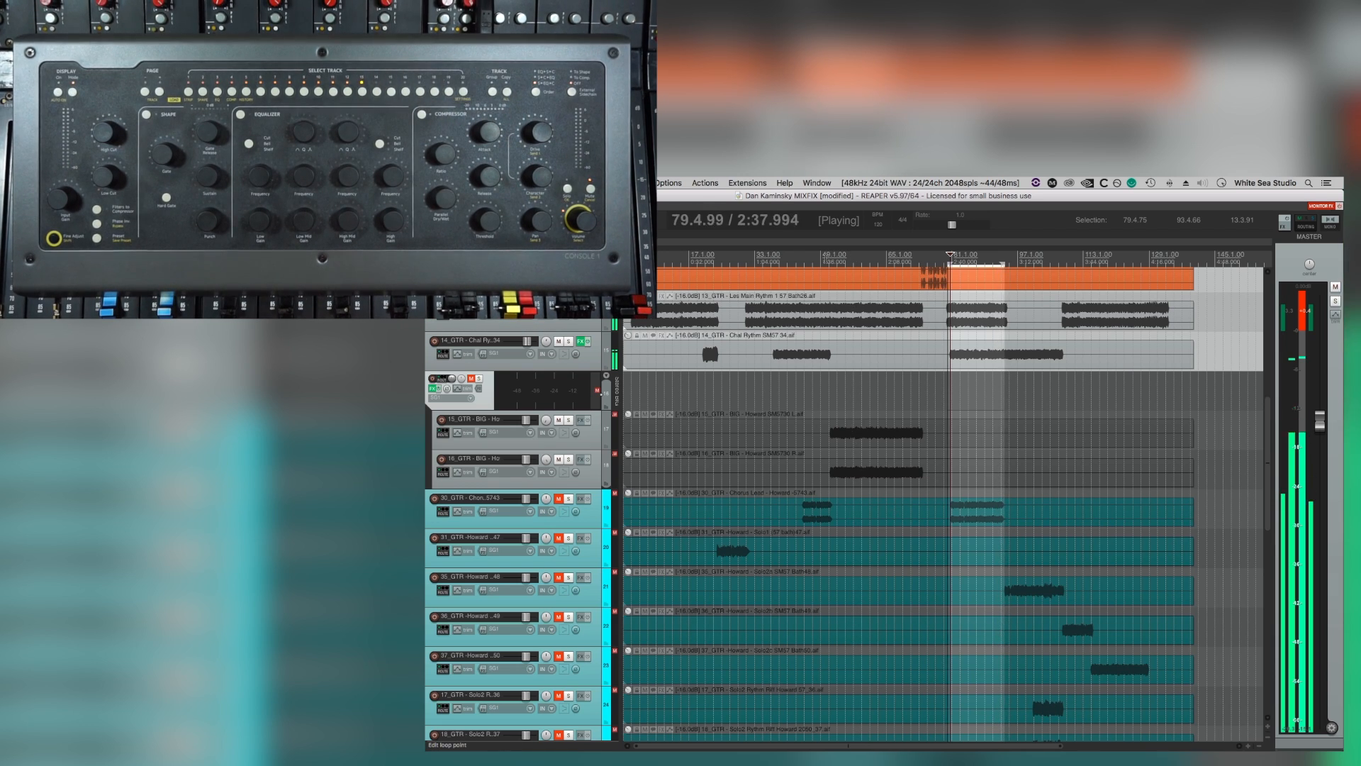
pyautogui.moveTo(825, 260); pyautogui.dragTo(926, 267)
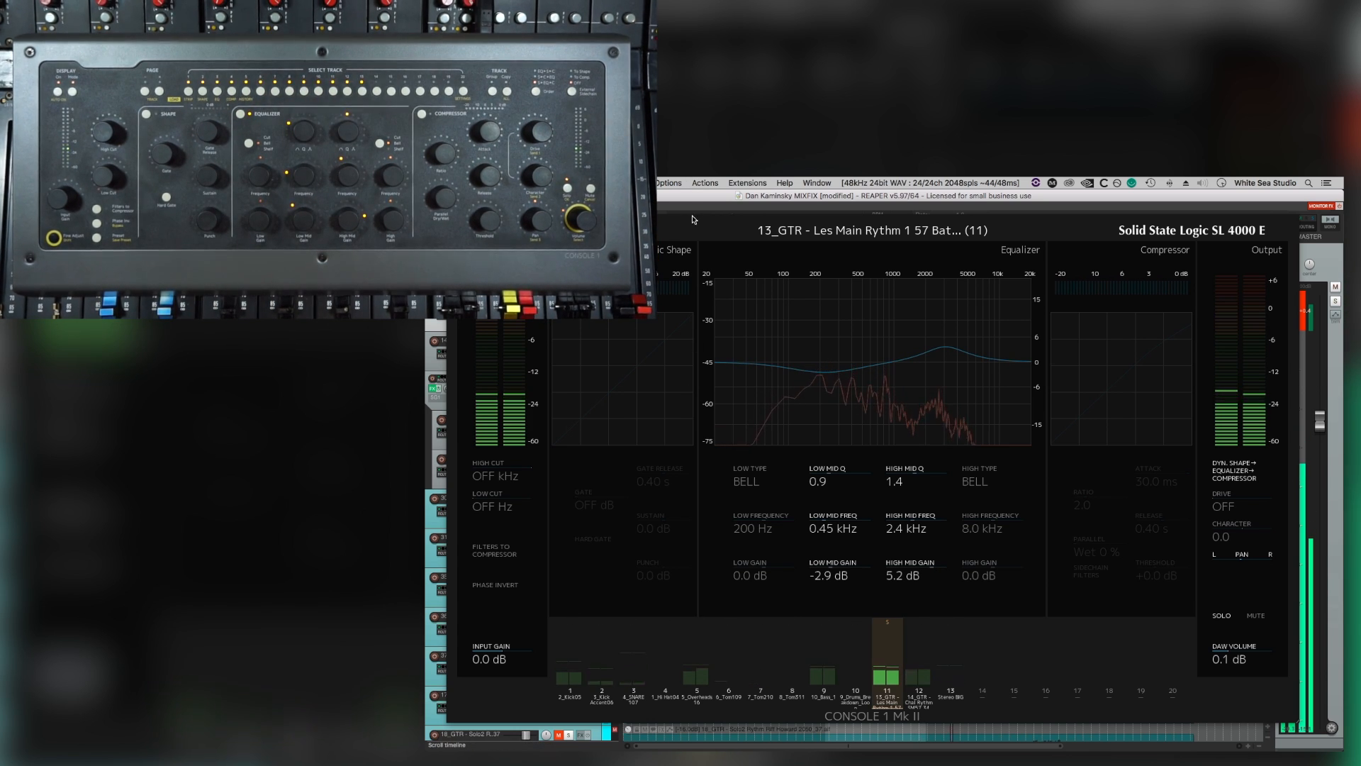
# Move the Console 1 display slightly lower and open FabFilter Pro-Q 3 in the 13_GTR effects chain.
pyautogui.moveTo(685, 219); pyautogui.dragTo(685, 257)
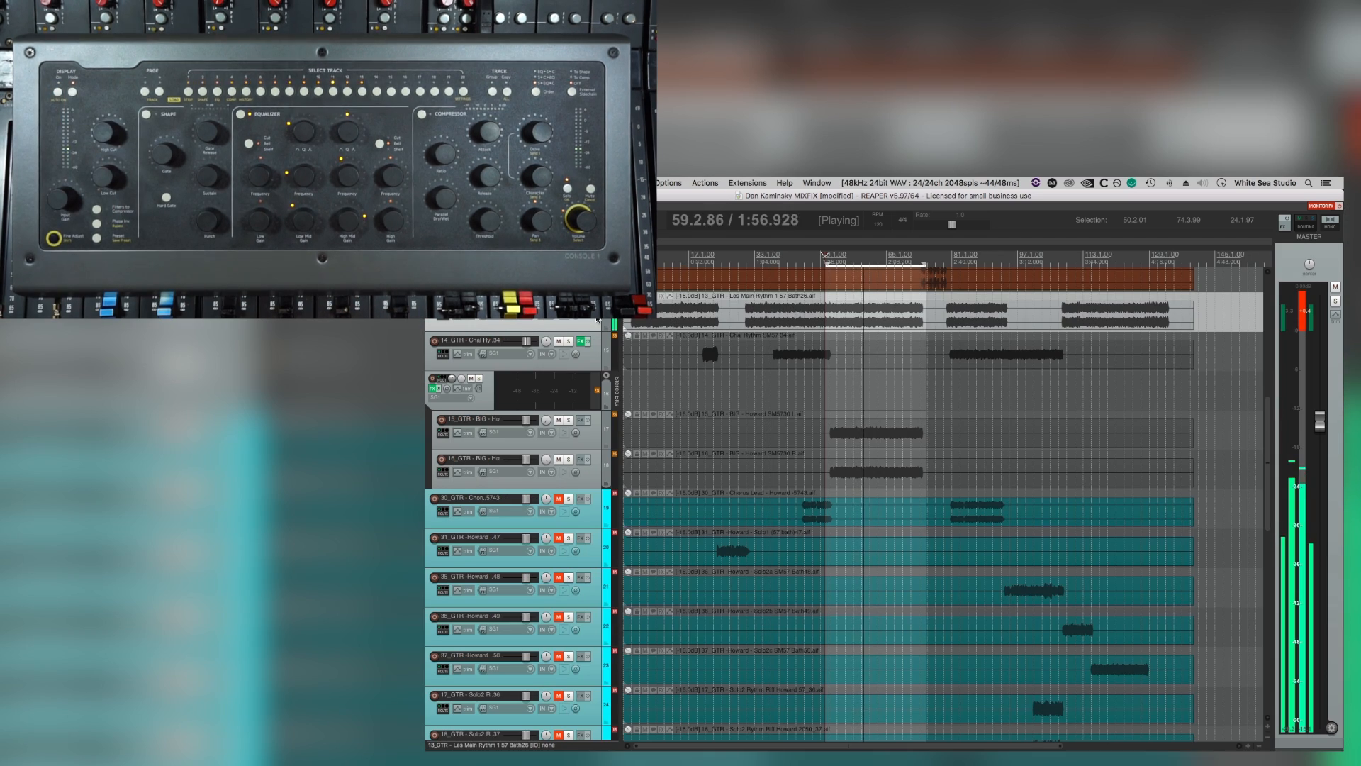
pyautogui.click(581, 302)
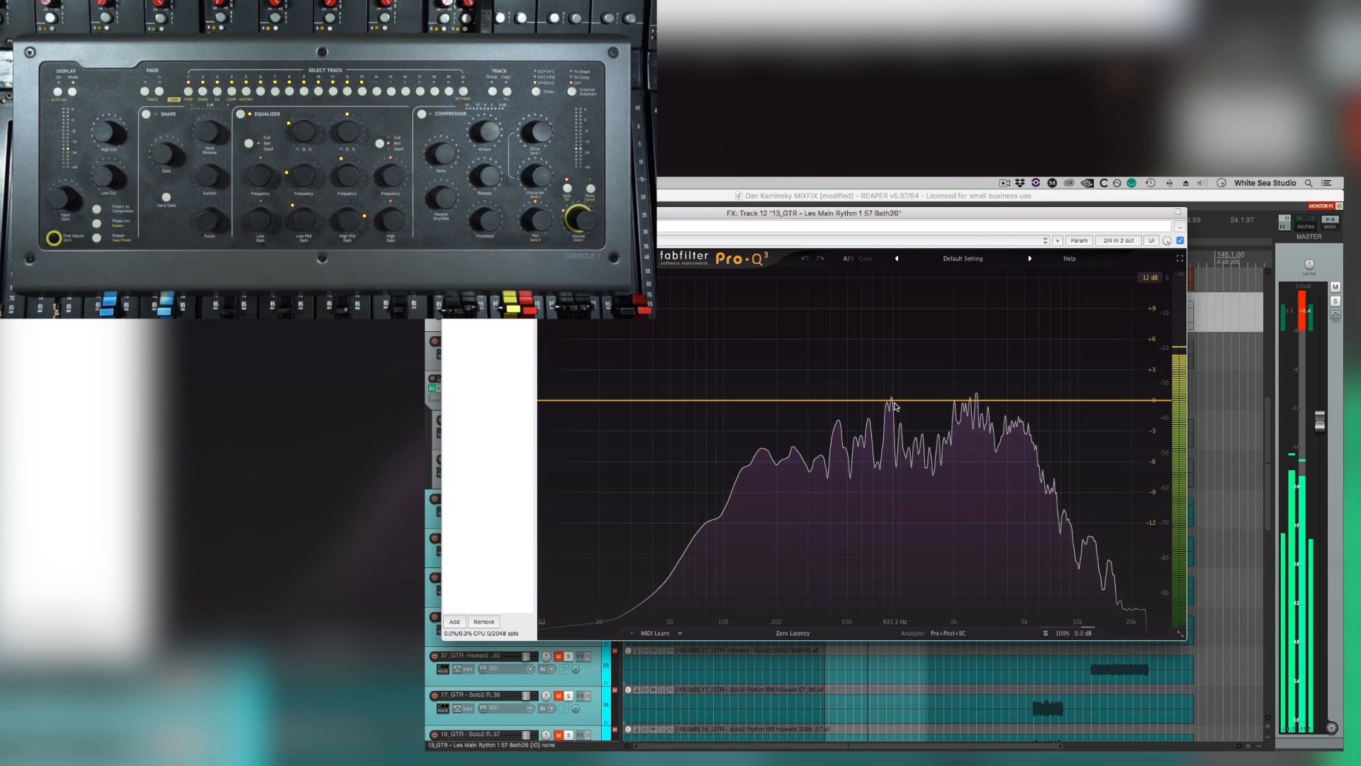
# Add a bell cut of about 4 dB in Pro-Q 3 on 13_GTR and shift it from the upper mids to the midrange peak.
pyautogui.moveTo(892, 401); pyautogui.dragTo(979, 451)
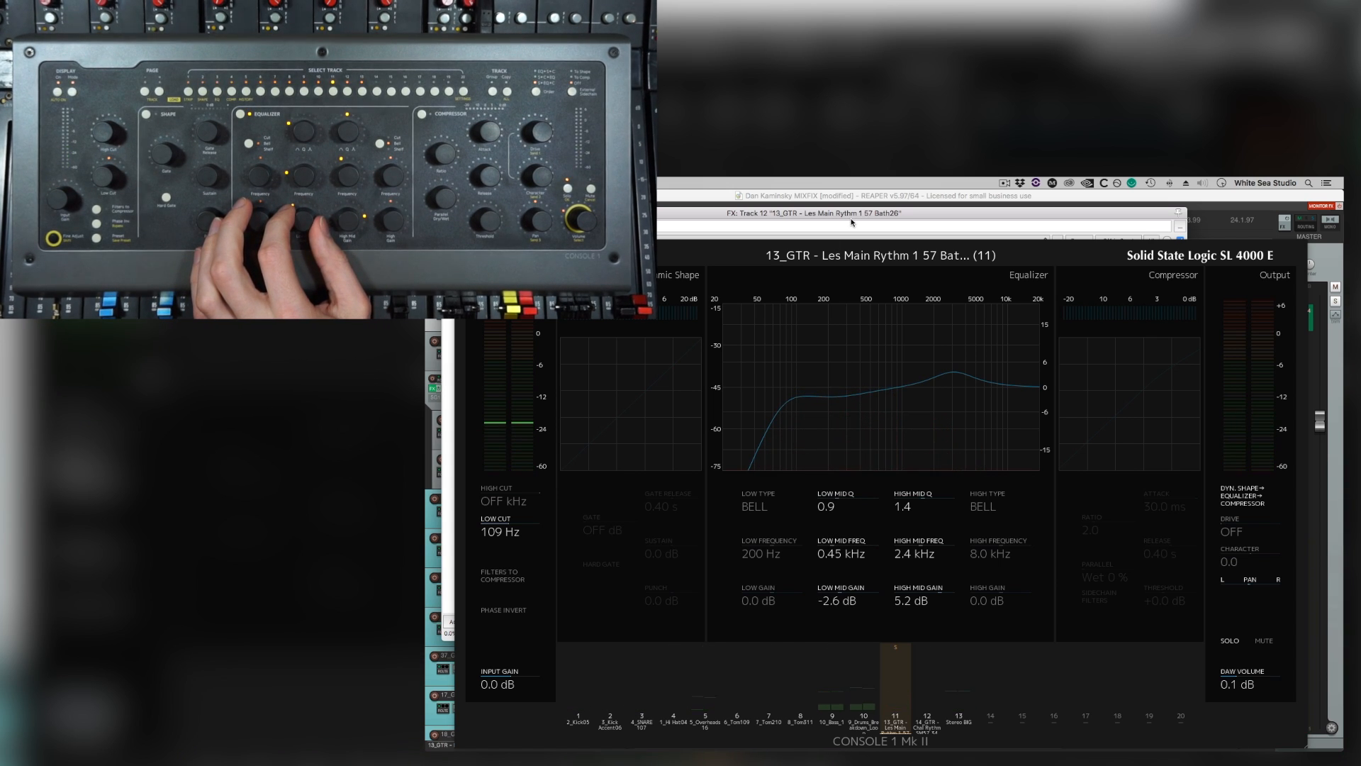
pyautogui.moveTo(863, 215); pyautogui.dragTo(871, 207)
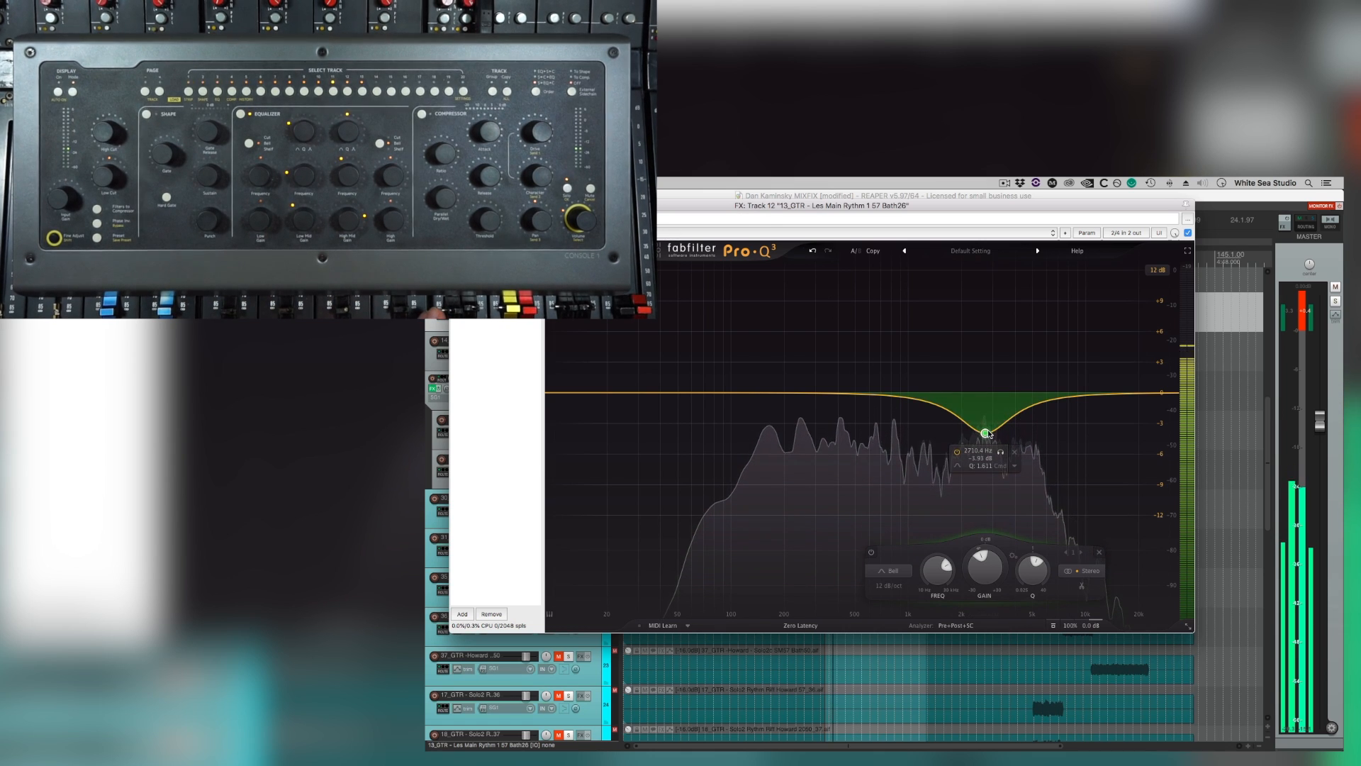
pyautogui.moveTo(989, 434); pyautogui.dragTo(903, 449)
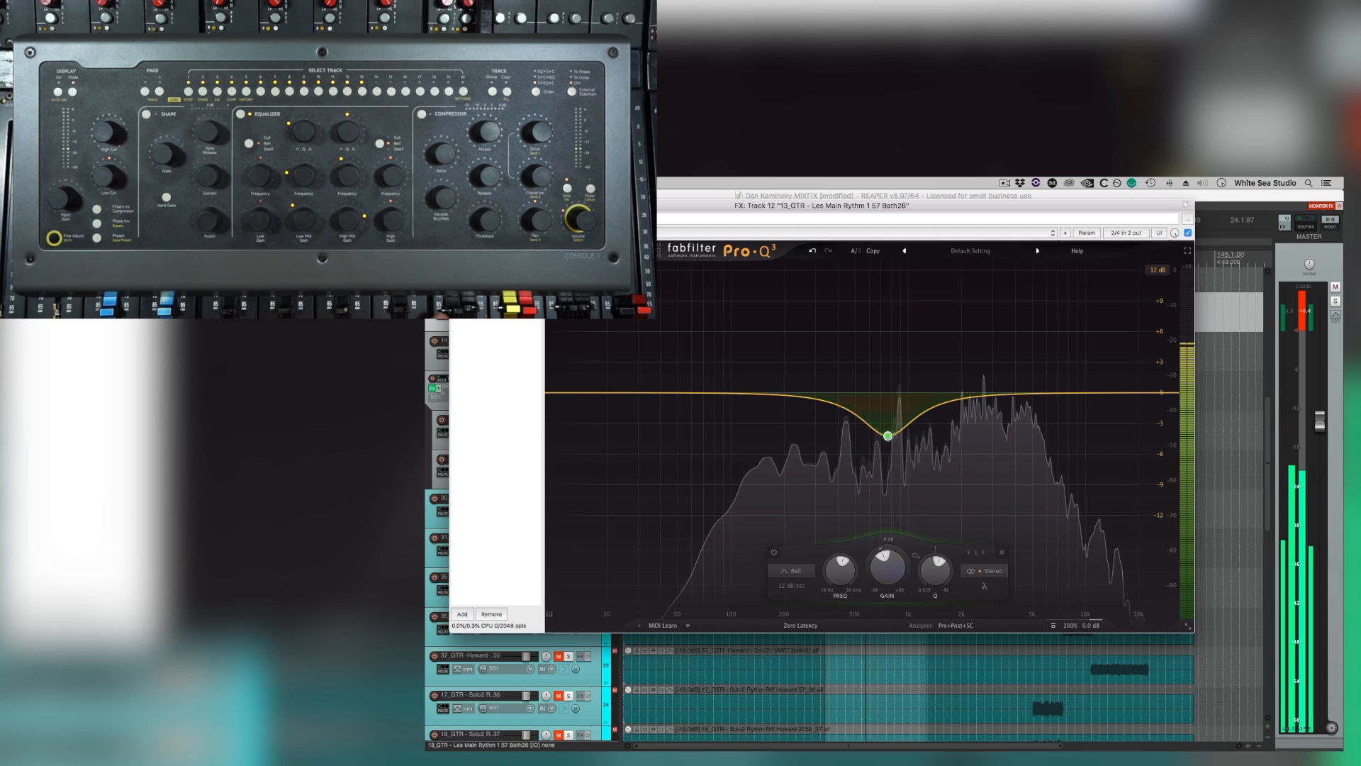
pyautogui.click(456, 206)
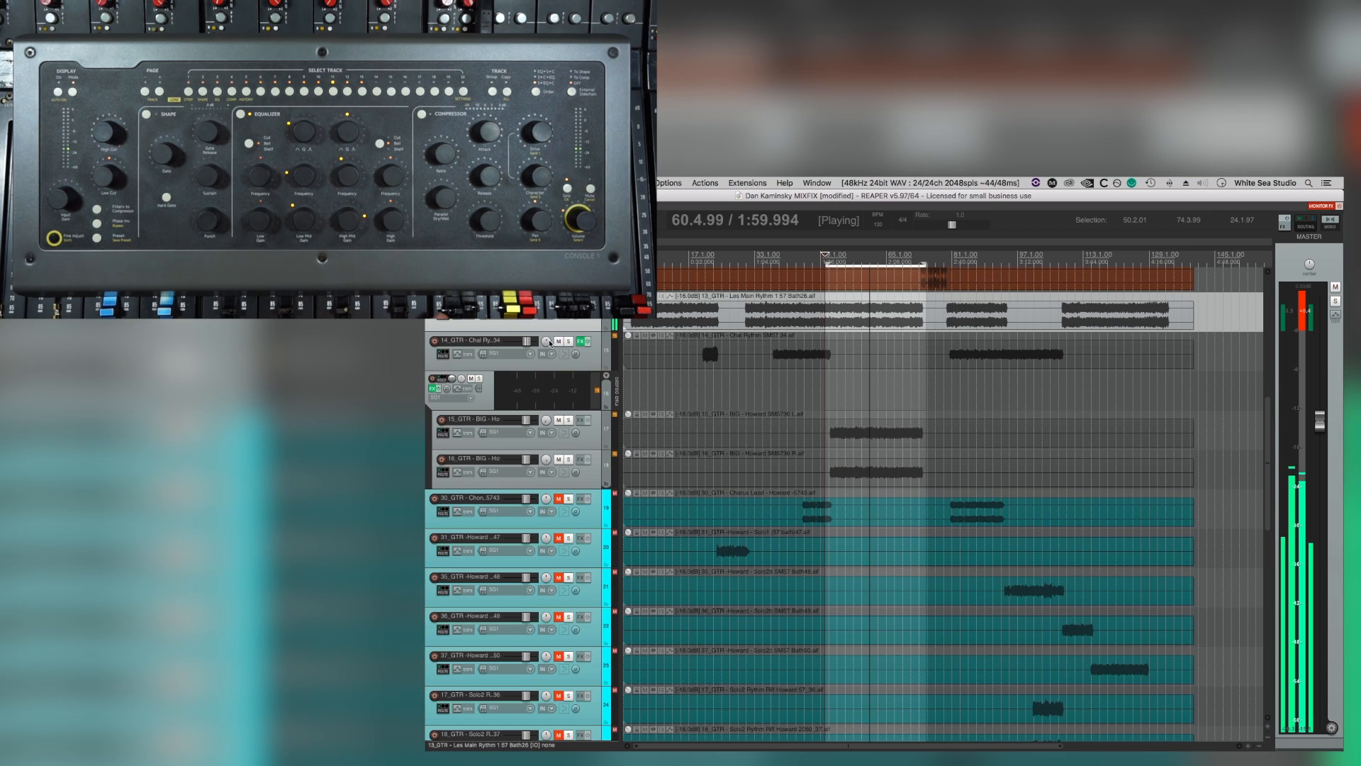
# Audition the Stereo BIG guitars in solo, check playback from around bar 8, and replay the loop section with the folder unsoloed.
pyautogui.click(478, 379)
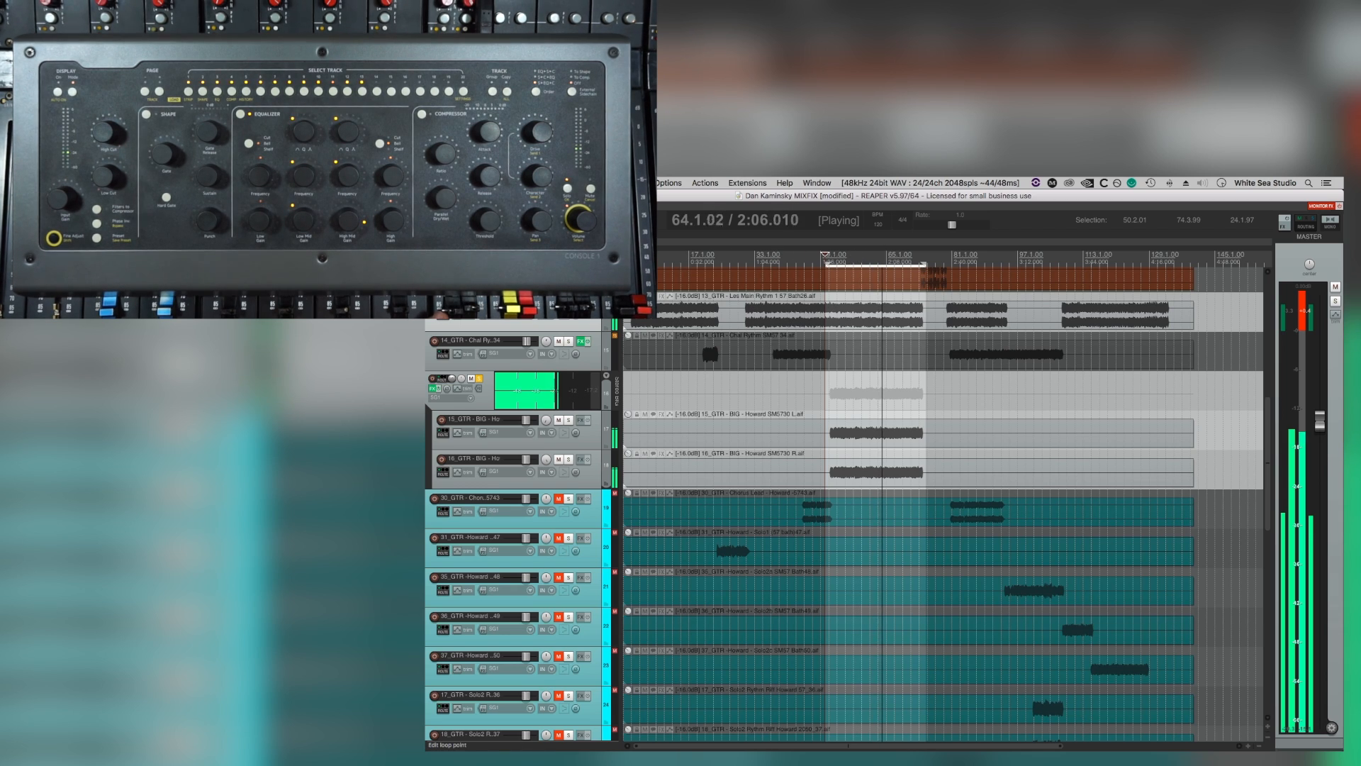
pyautogui.click(649, 258)
pyautogui.click(568, 302)
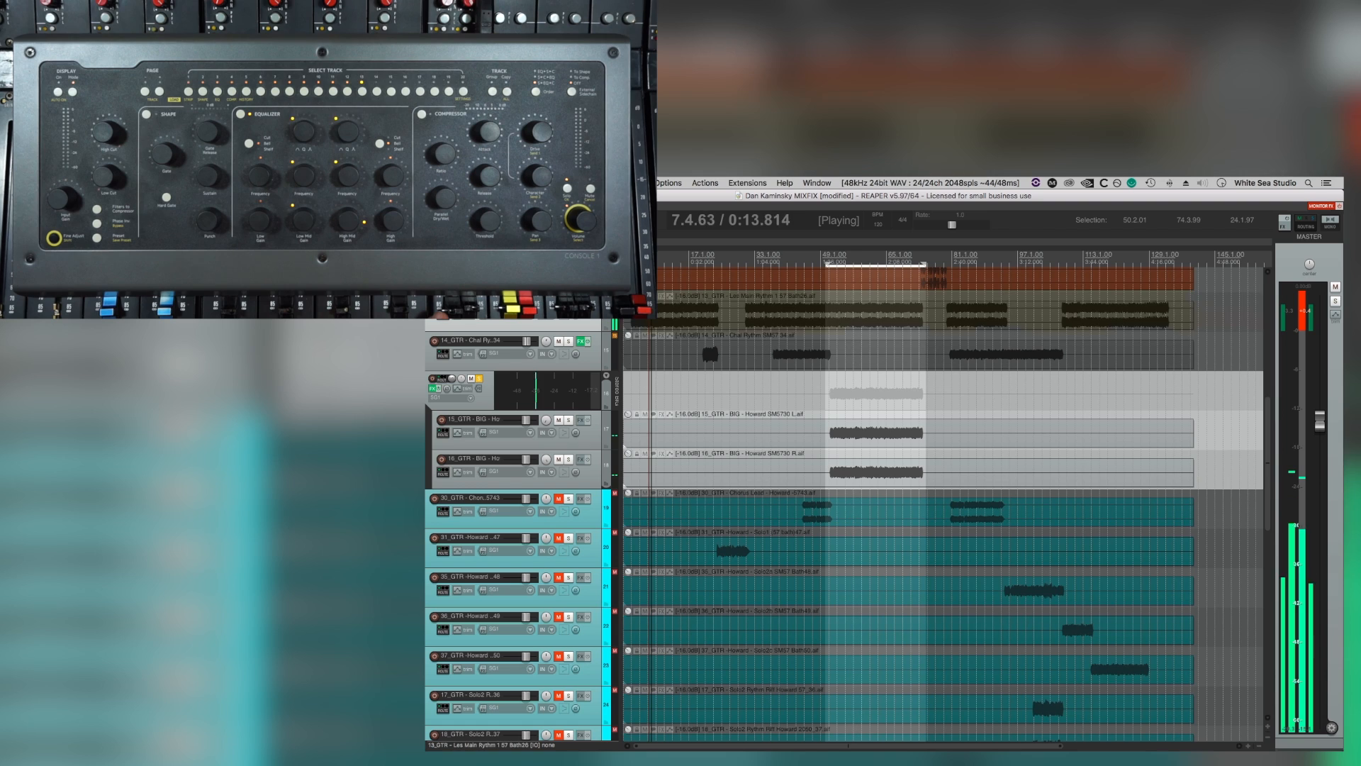
pyautogui.click(480, 378)
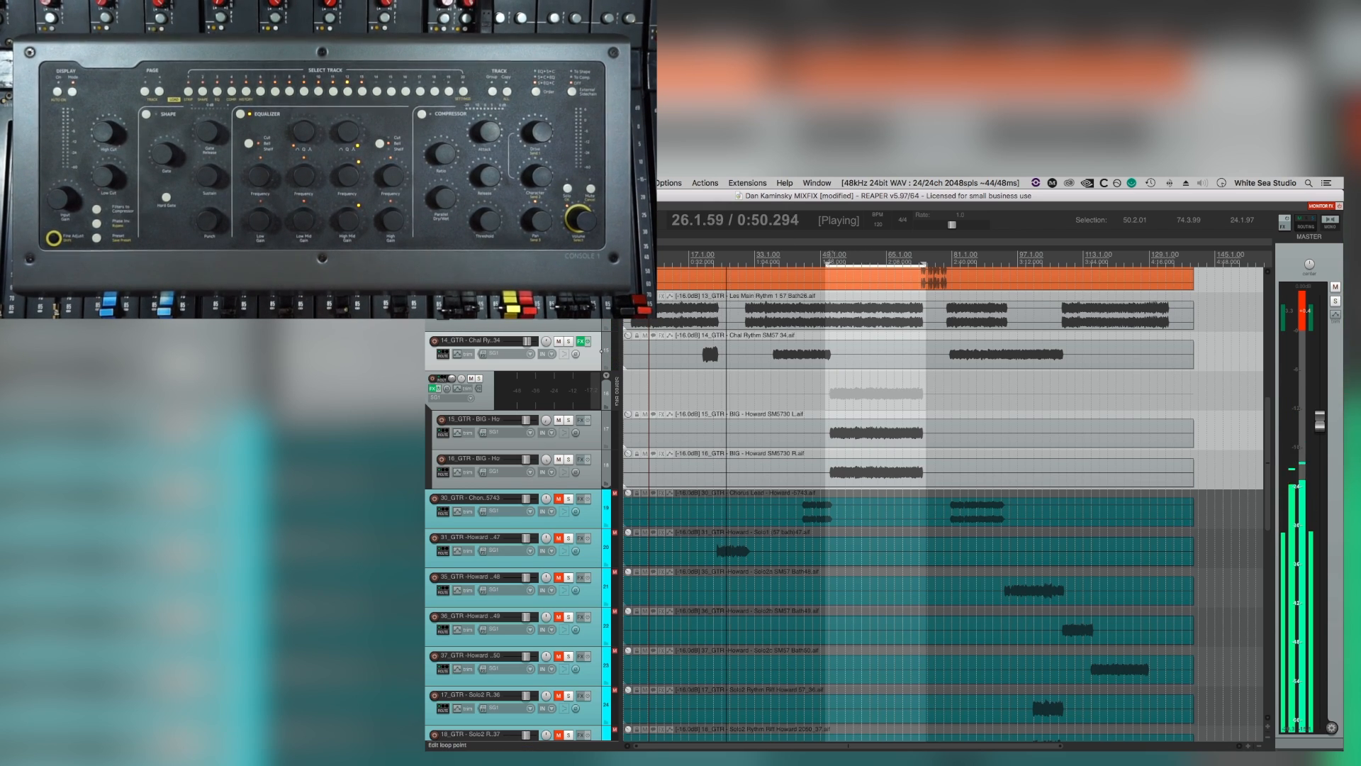
pyautogui.click(828, 255)
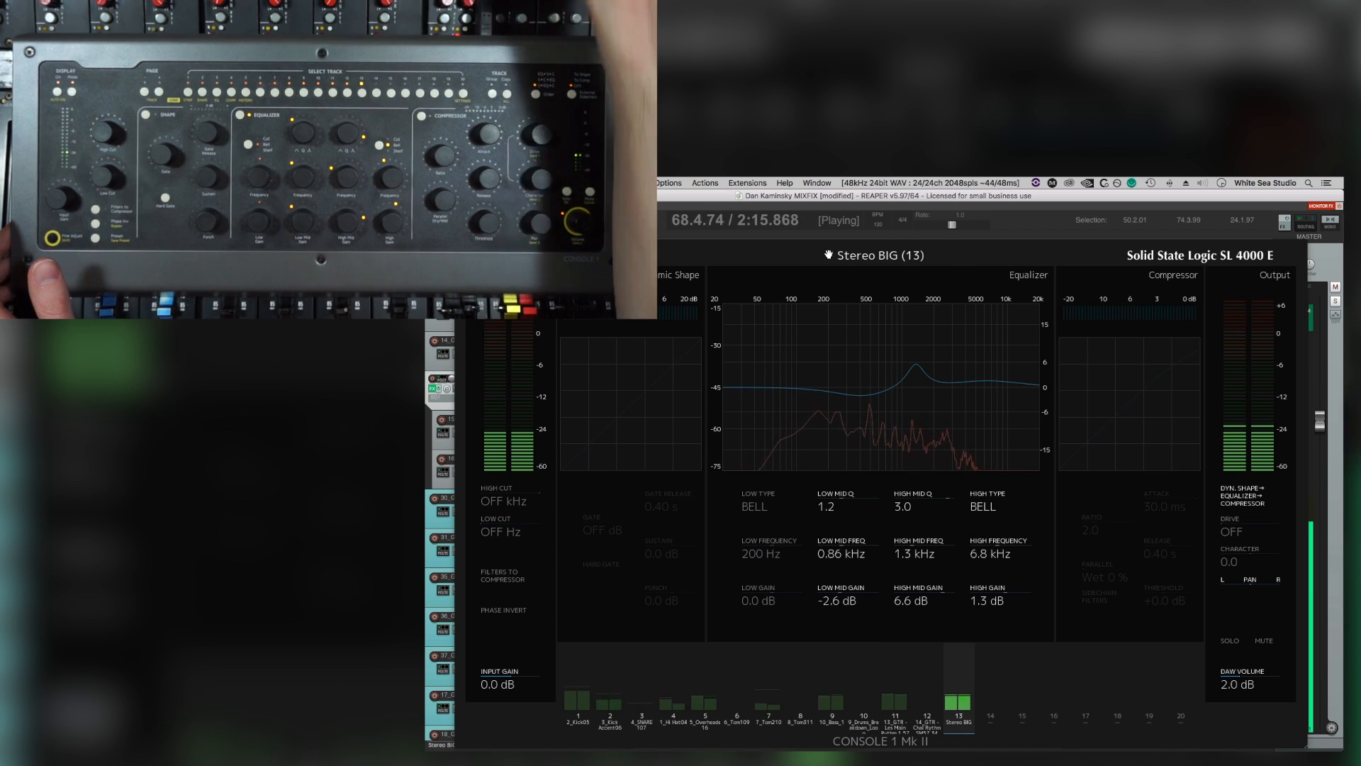
pyautogui.press('space')
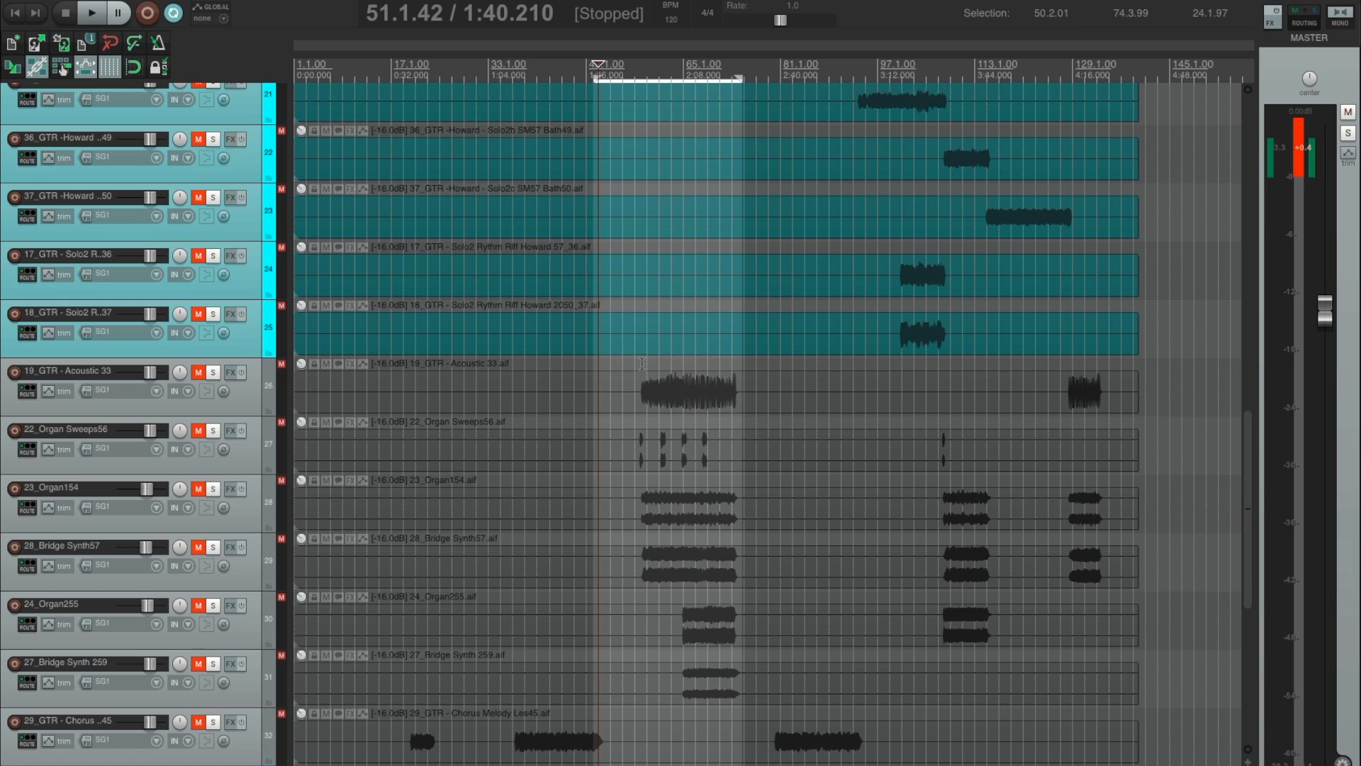
# Solo the bridge tracks from 19_GTR - Acoustic 33 through 27_Bridge Synth 259 and audition them from 58.1.96.
pyautogui.click(641, 363)
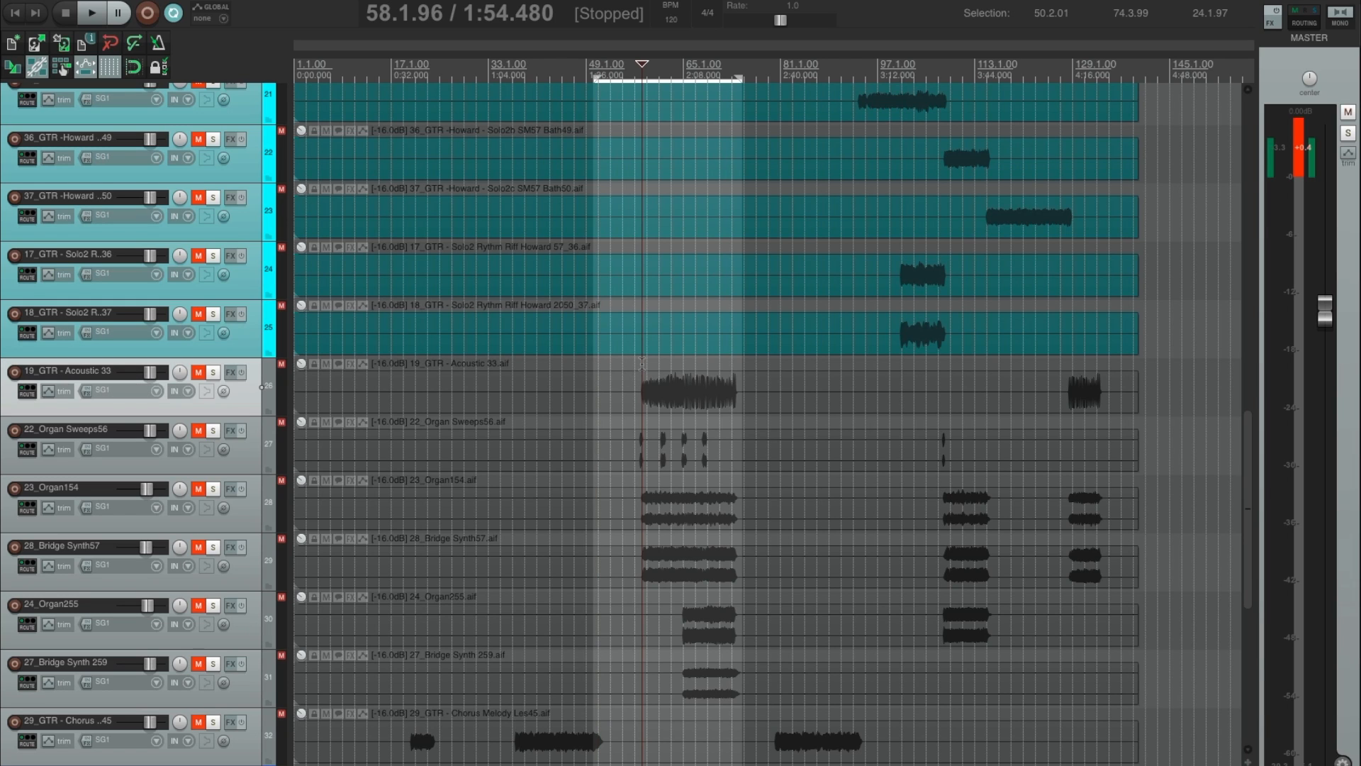
pyautogui.scroll(-3, 699, 316)
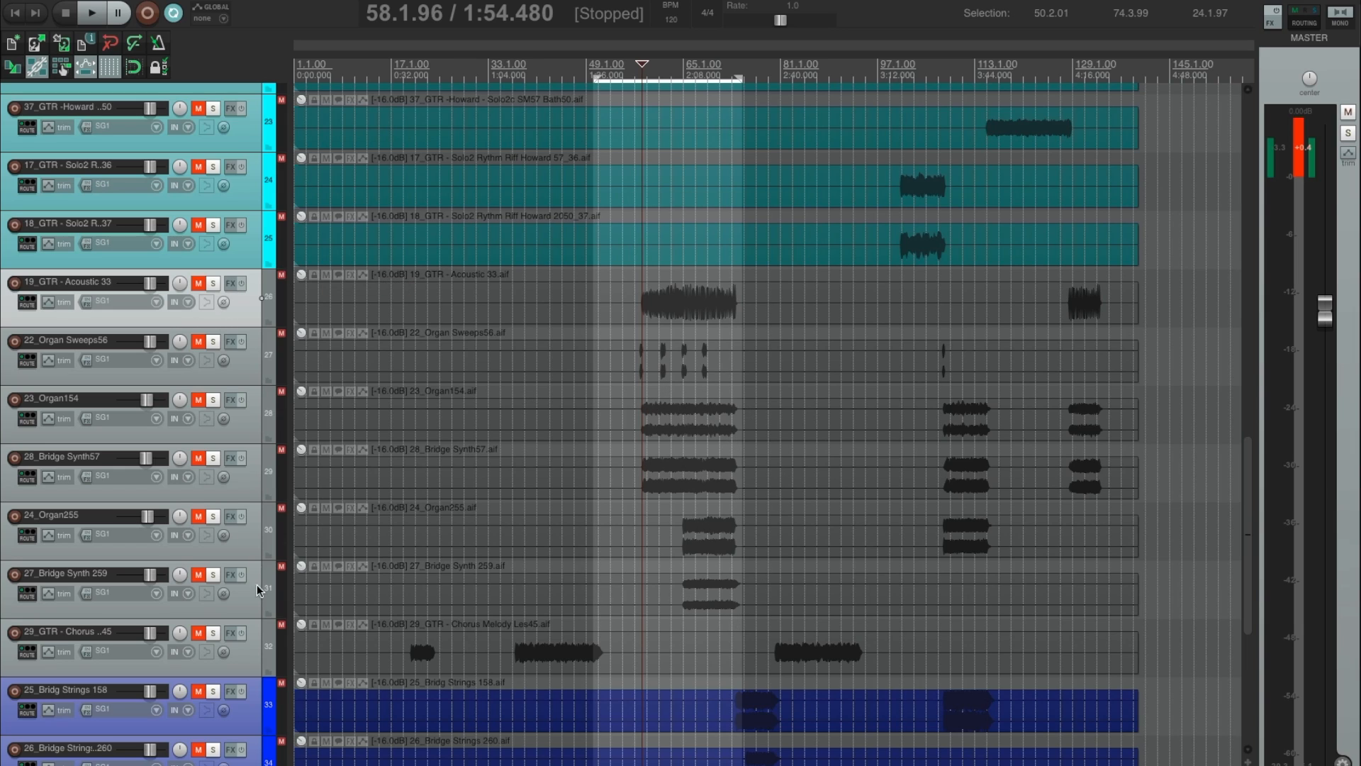
pyautogui.click(249, 603)
pyautogui.keyDown('shift'); pyautogui.click(249, 313); pyautogui.keyUp('shift')
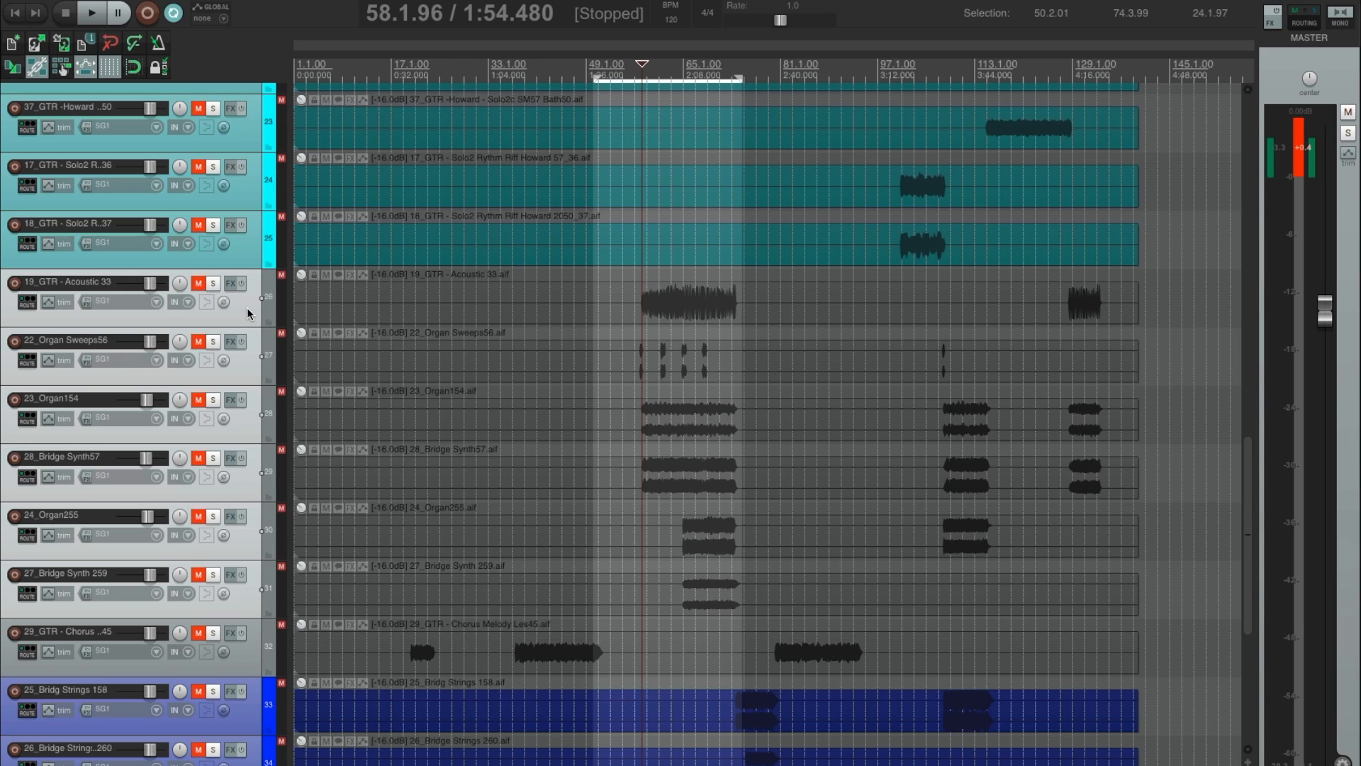
pyautogui.press('F6')
pyautogui.press('space')
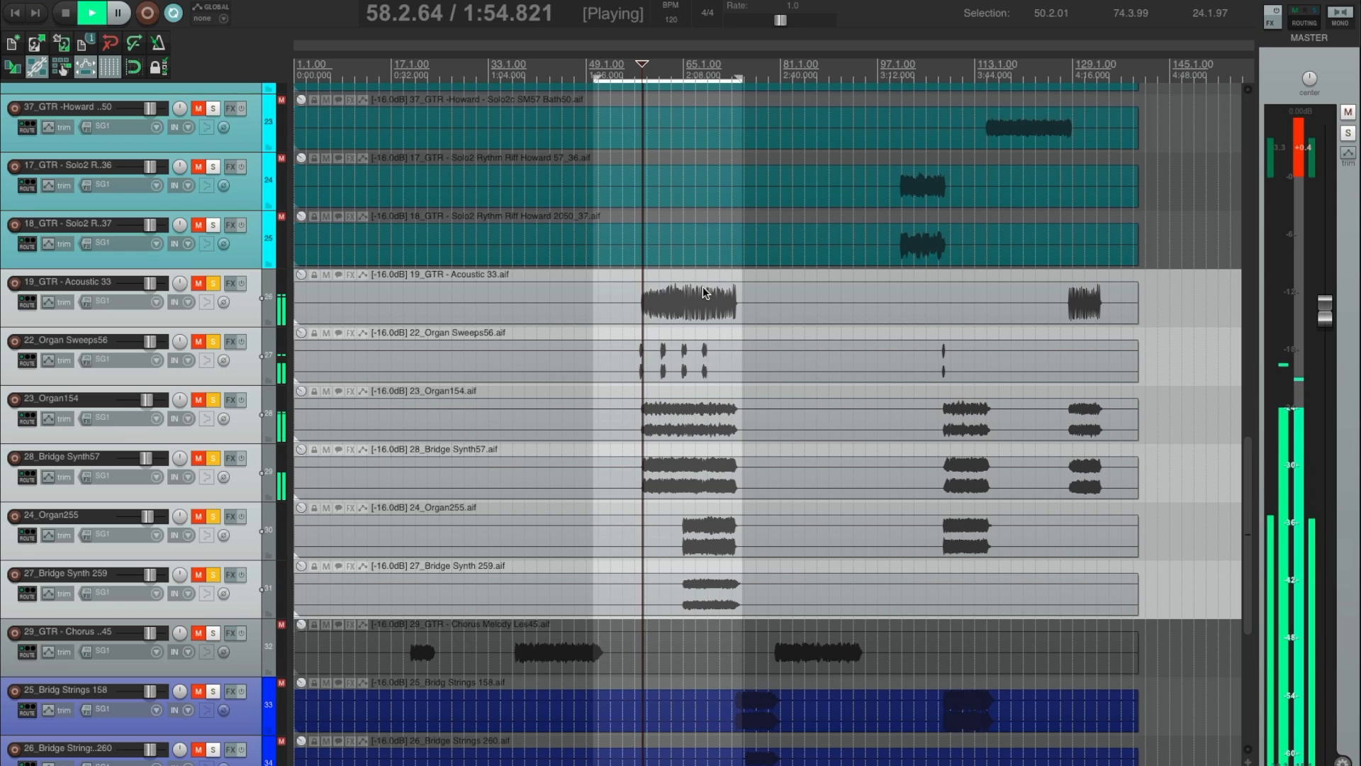
pyautogui.scroll(5, 662, 370)
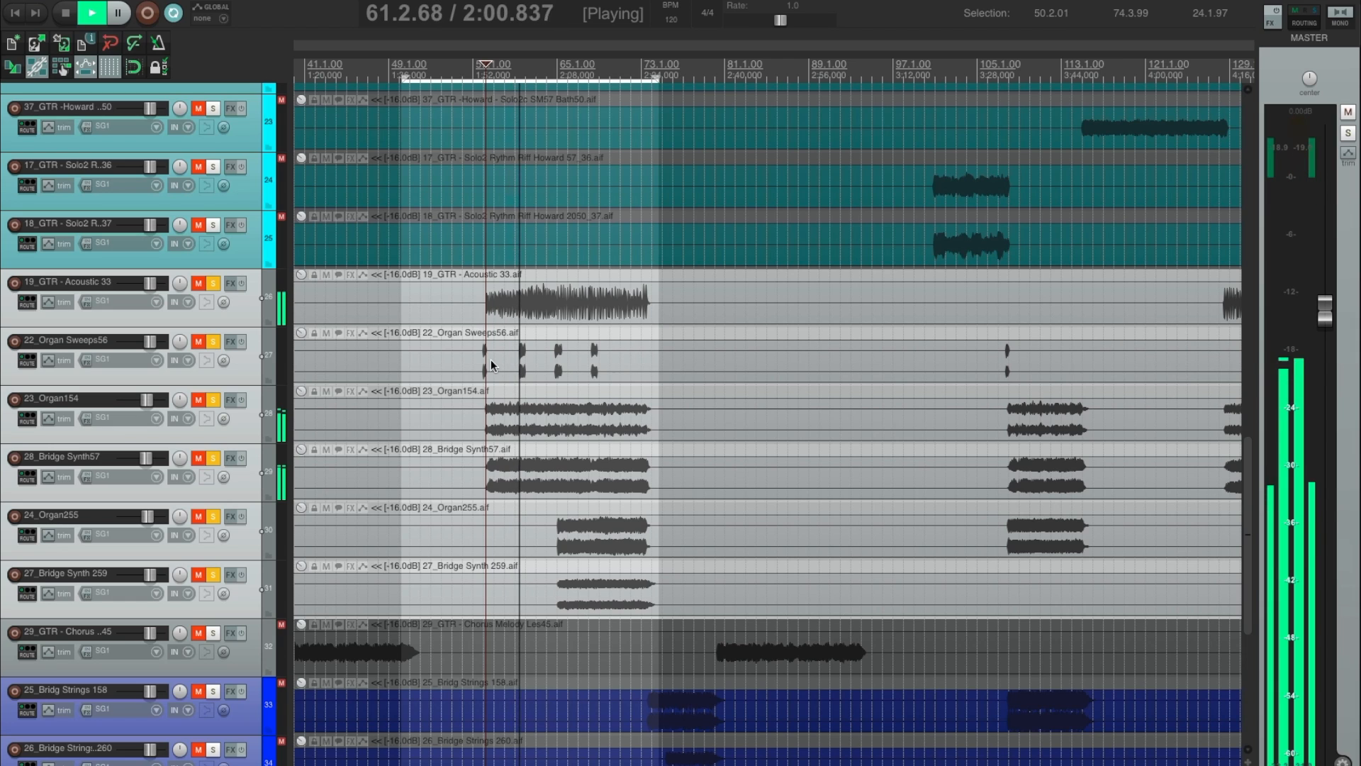
pyautogui.click(242, 489)
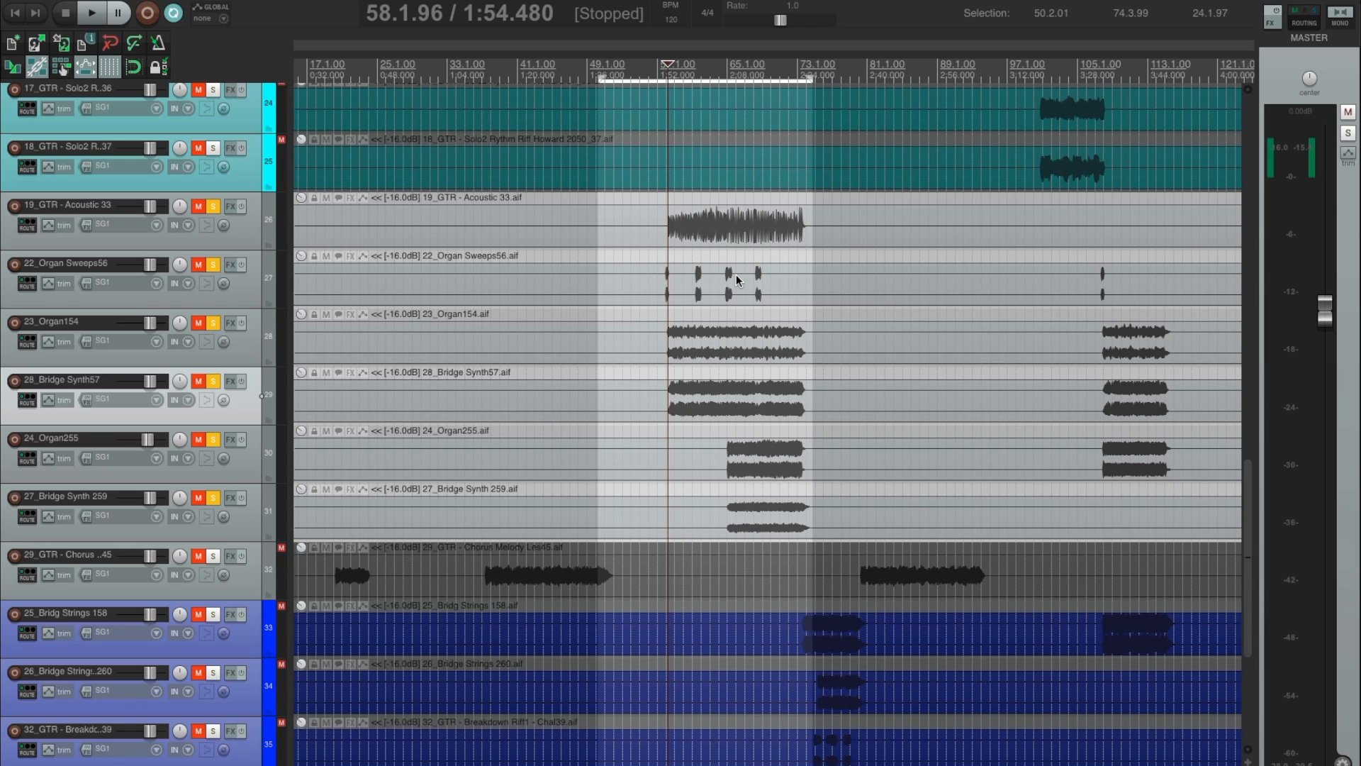
# Unsolo the organ and bridge synth tracks, then unmute 19_GTR - Acoustic 33 and play it alone.
pyautogui.click(213, 265)
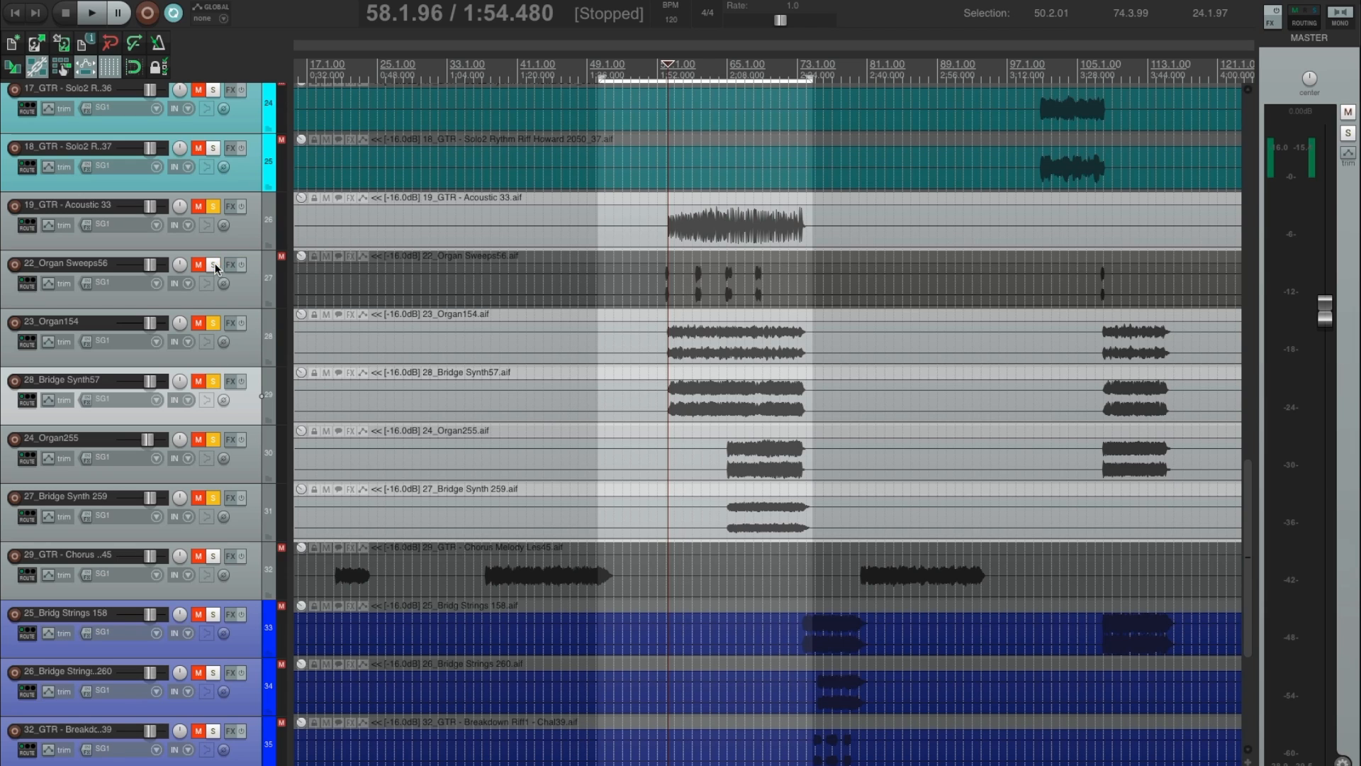
pyautogui.click(212, 323)
pyautogui.click(212, 381)
pyautogui.click(213, 439)
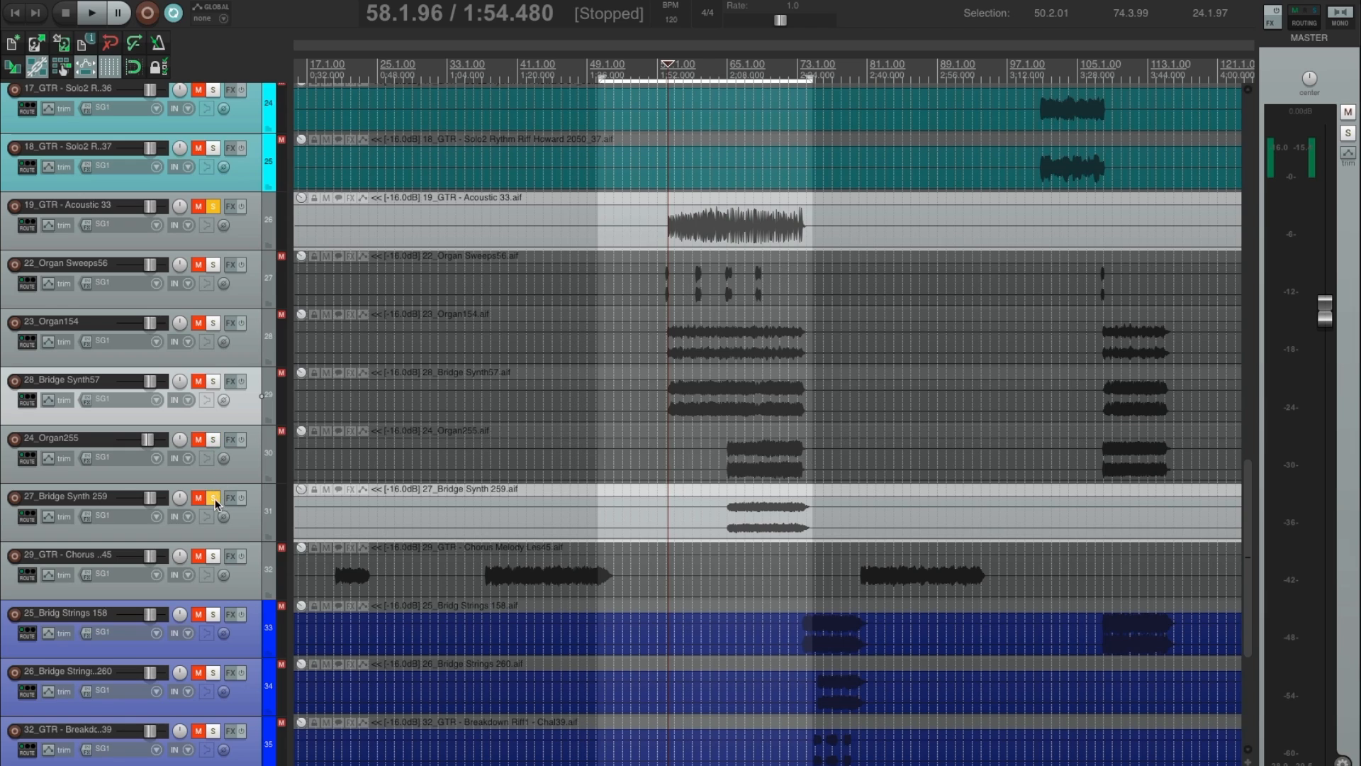
pyautogui.click(213, 498)
pyautogui.press('space')
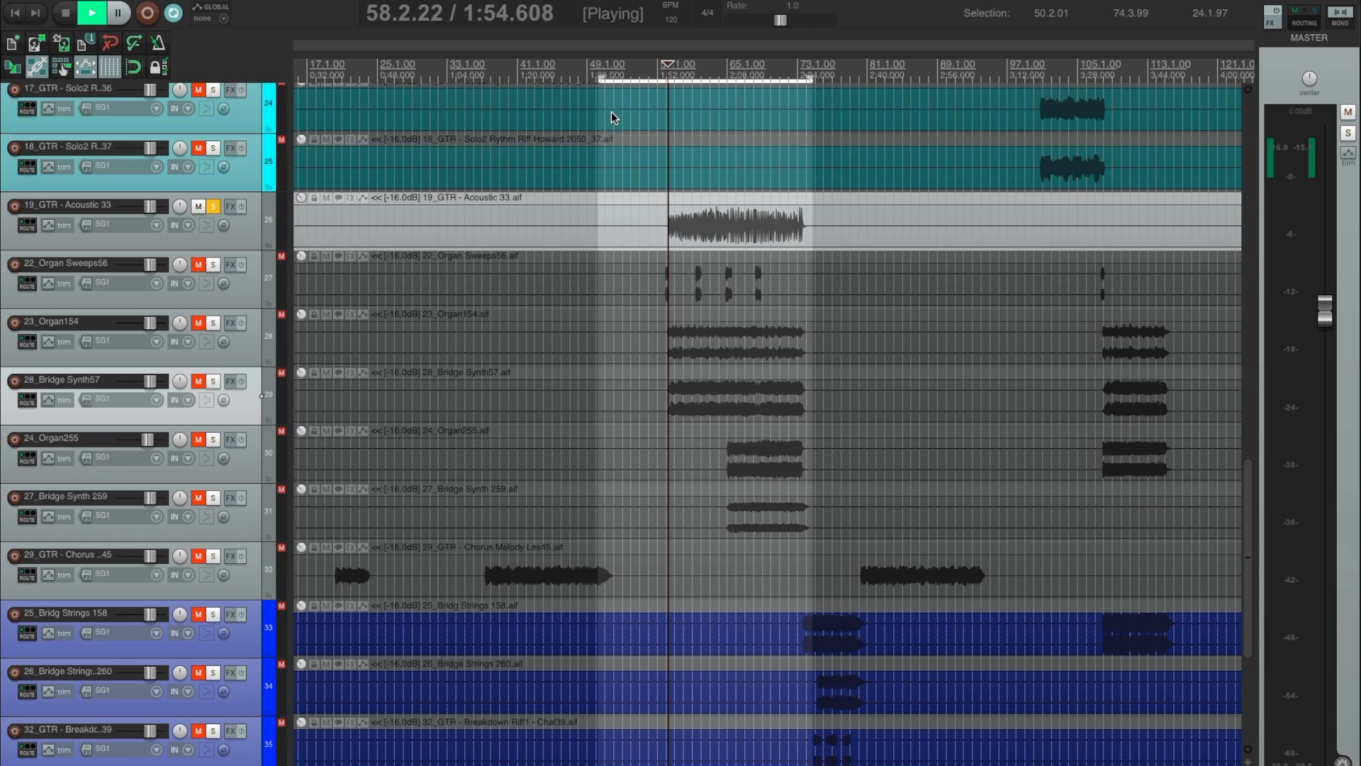
# Listen to 19_GTR - Acoustic 33, insert Console 1 on the track, and close its effects window.
pyautogui.click(250, 233)
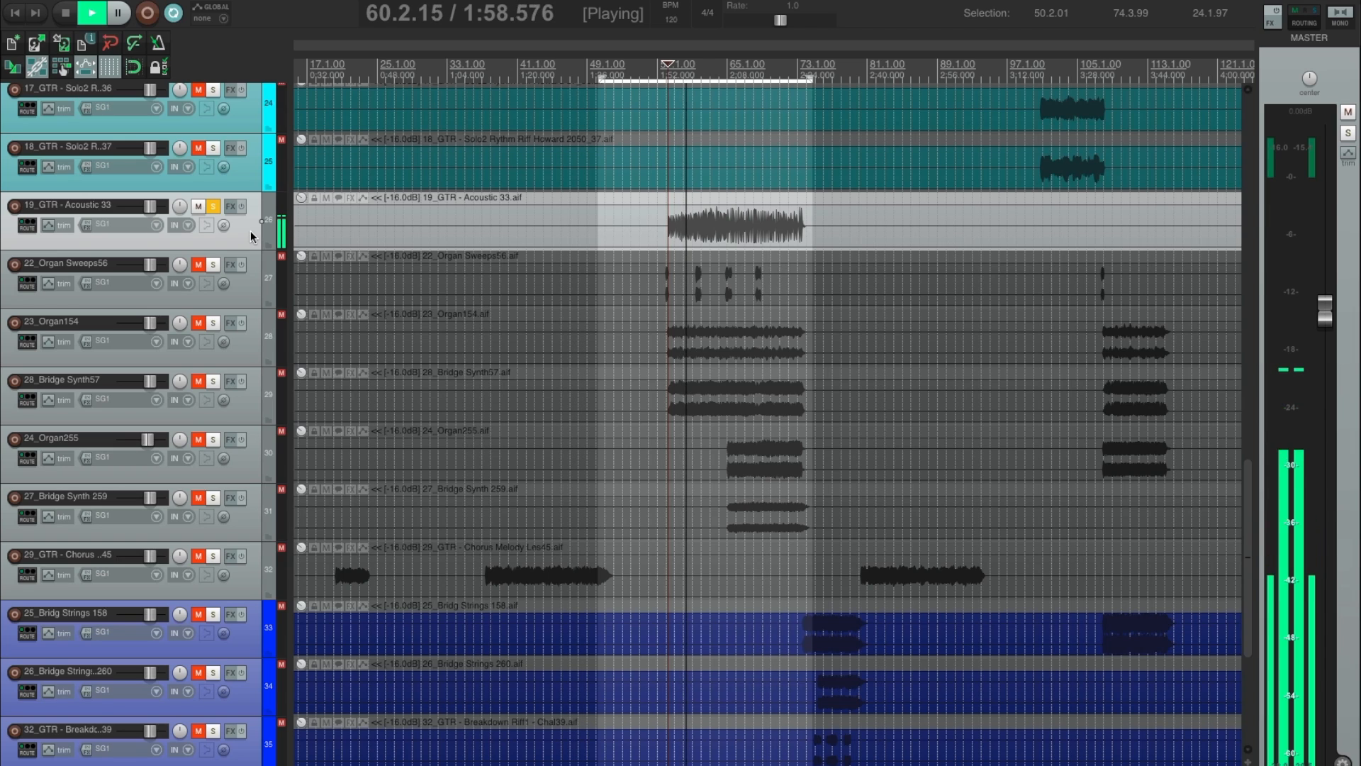
pyautogui.press('space')
pyautogui.press('space')
pyautogui.press('space')
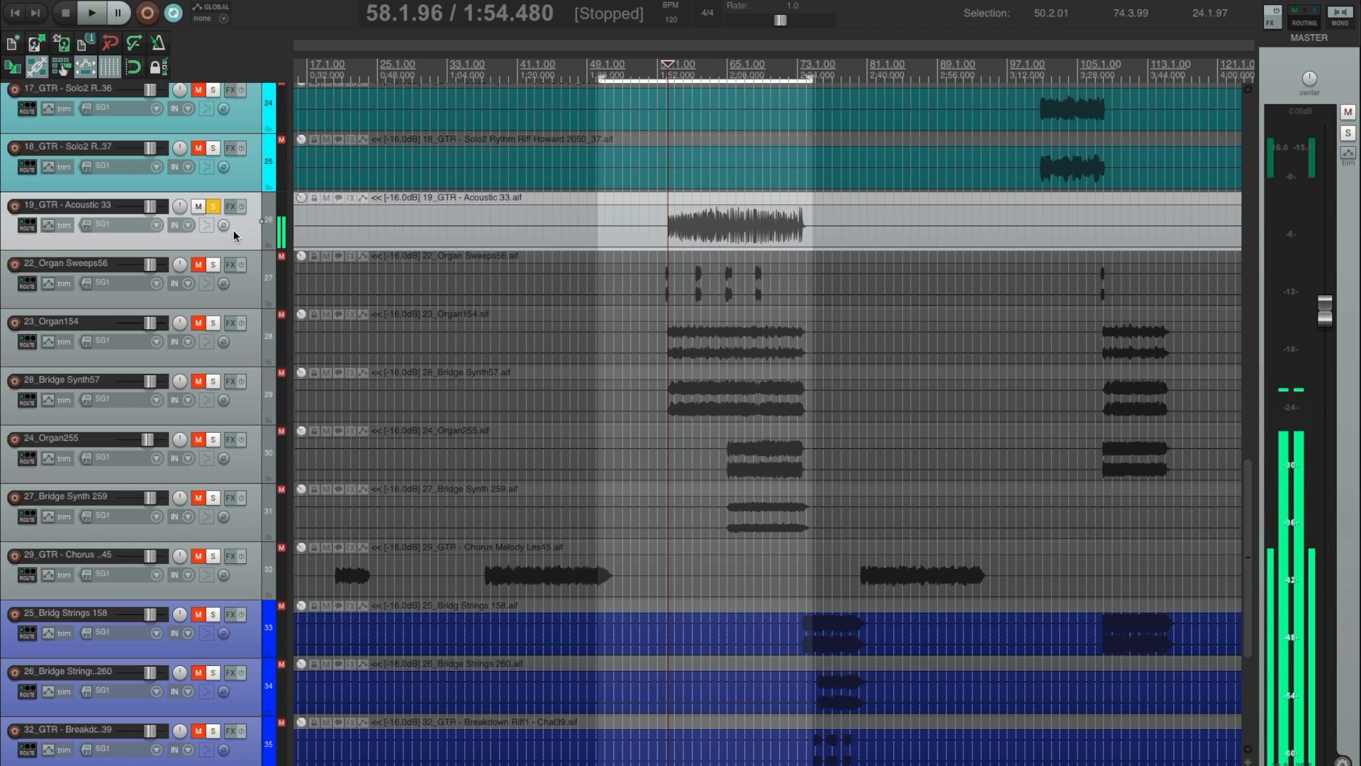
pyautogui.press('f')
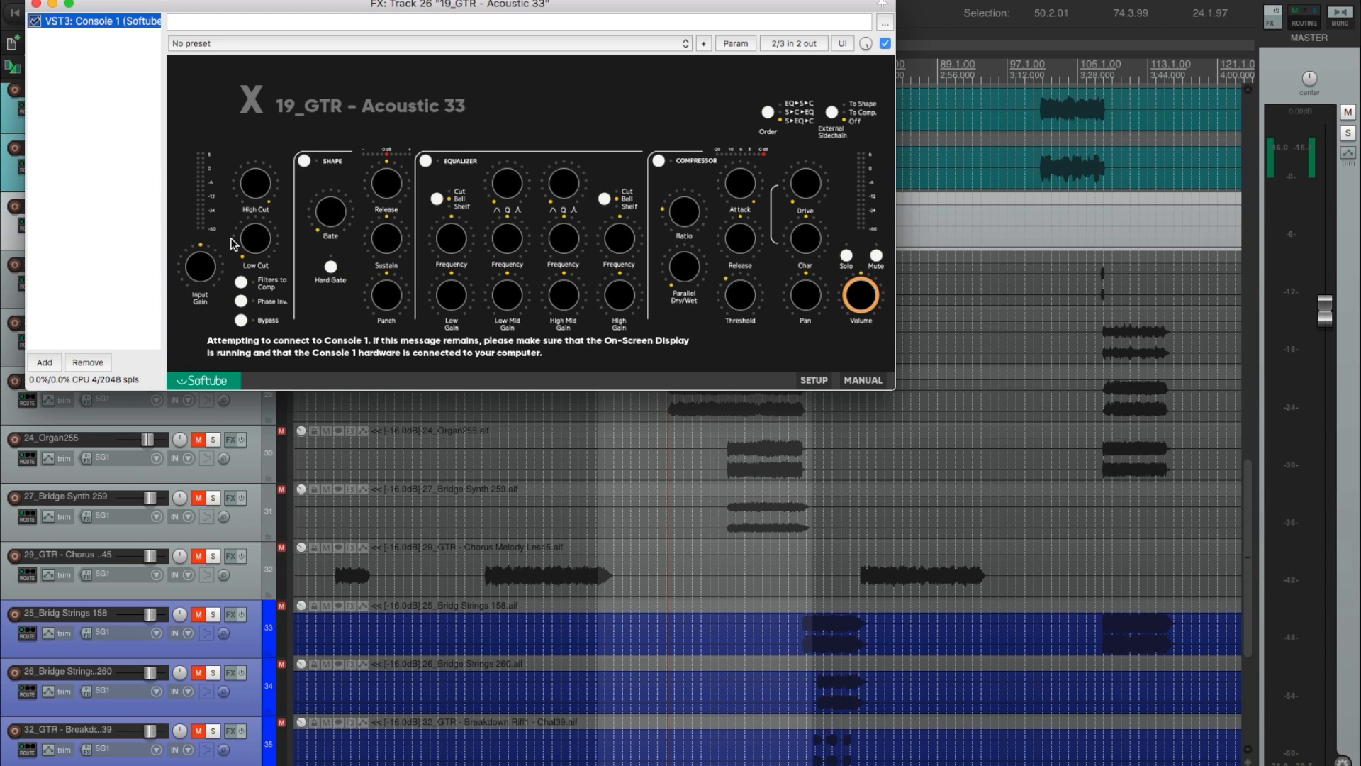
pyautogui.click(37, 3)
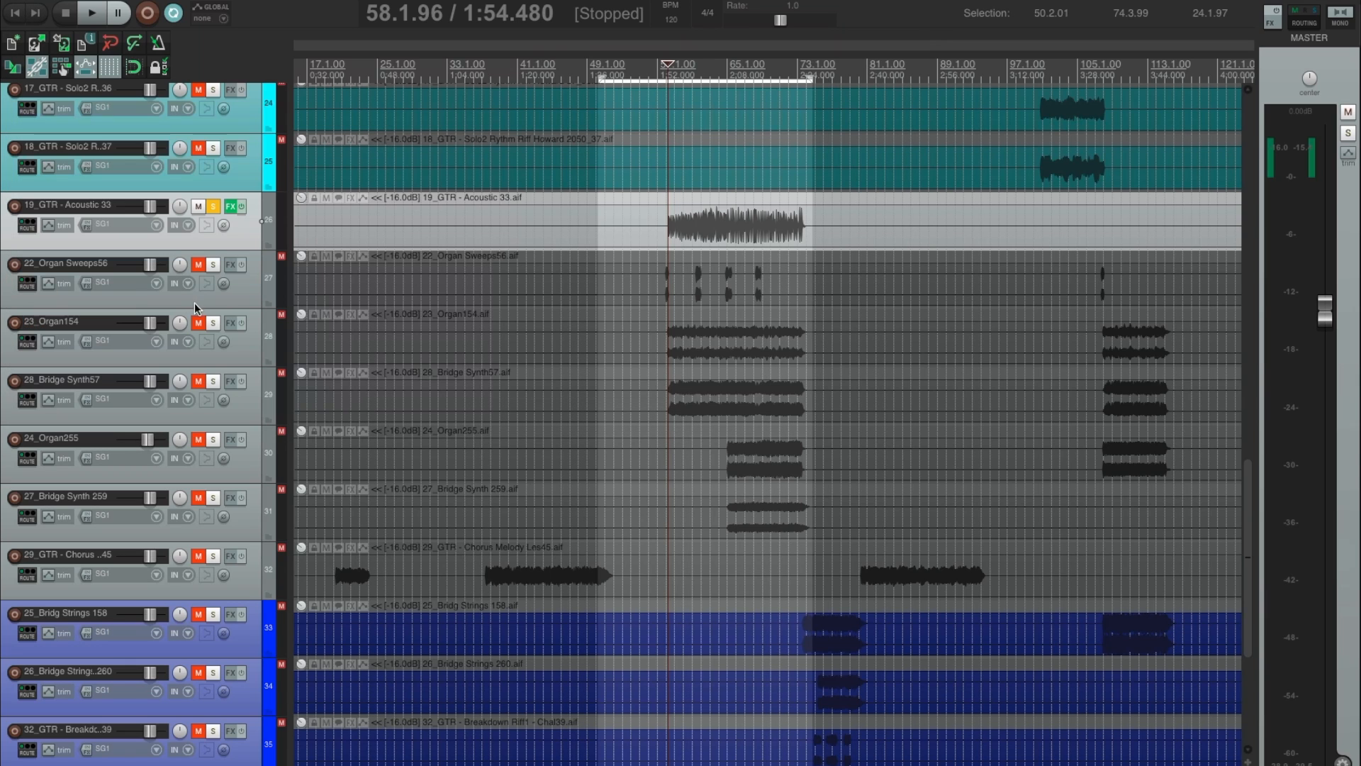
# Unmute 22_Organ Sweeps56, solo it in place of the acoustic guitar, and audition each of its sweeps in the loop.
pyautogui.click(199, 265)
pyautogui.click(213, 265)
pyautogui.press('space')
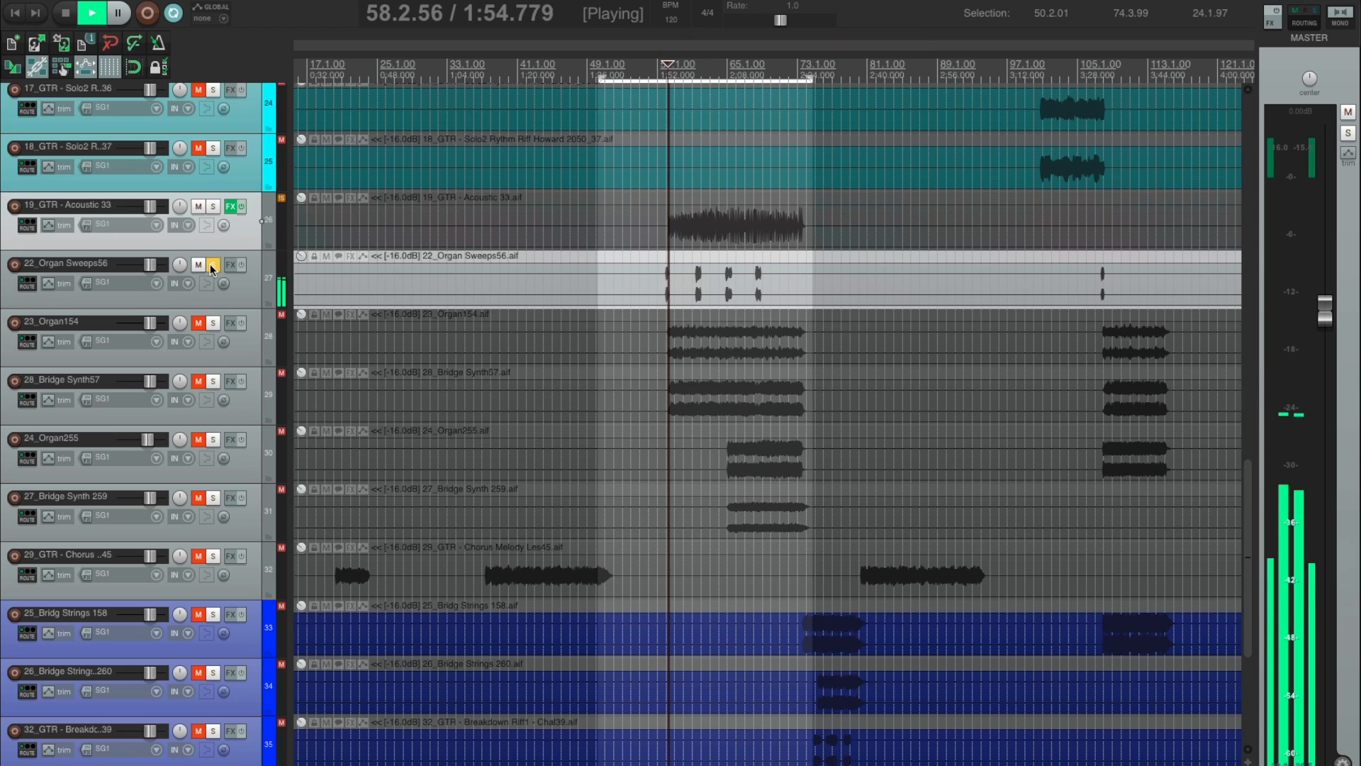
pyautogui.click(690, 254)
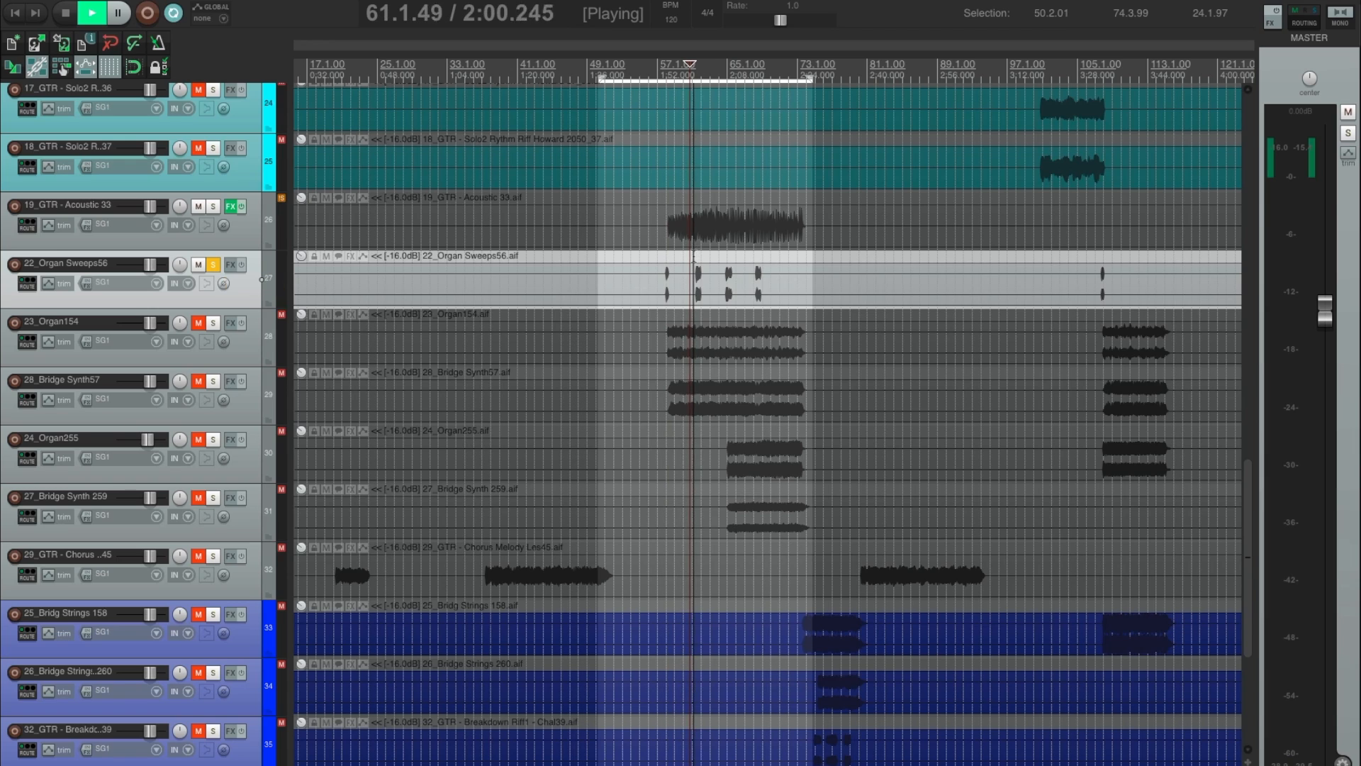
pyautogui.click(727, 254)
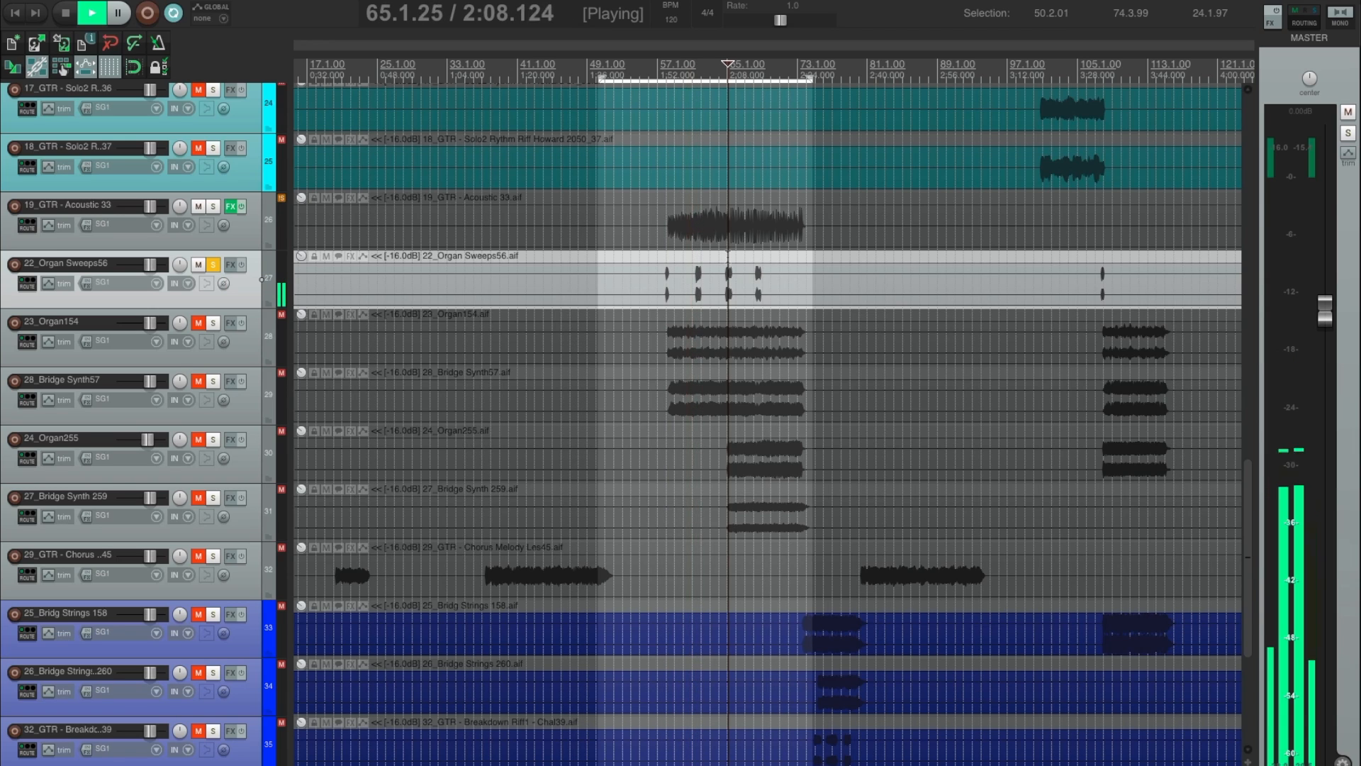
pyautogui.click(761, 256)
pyautogui.click(753, 255)
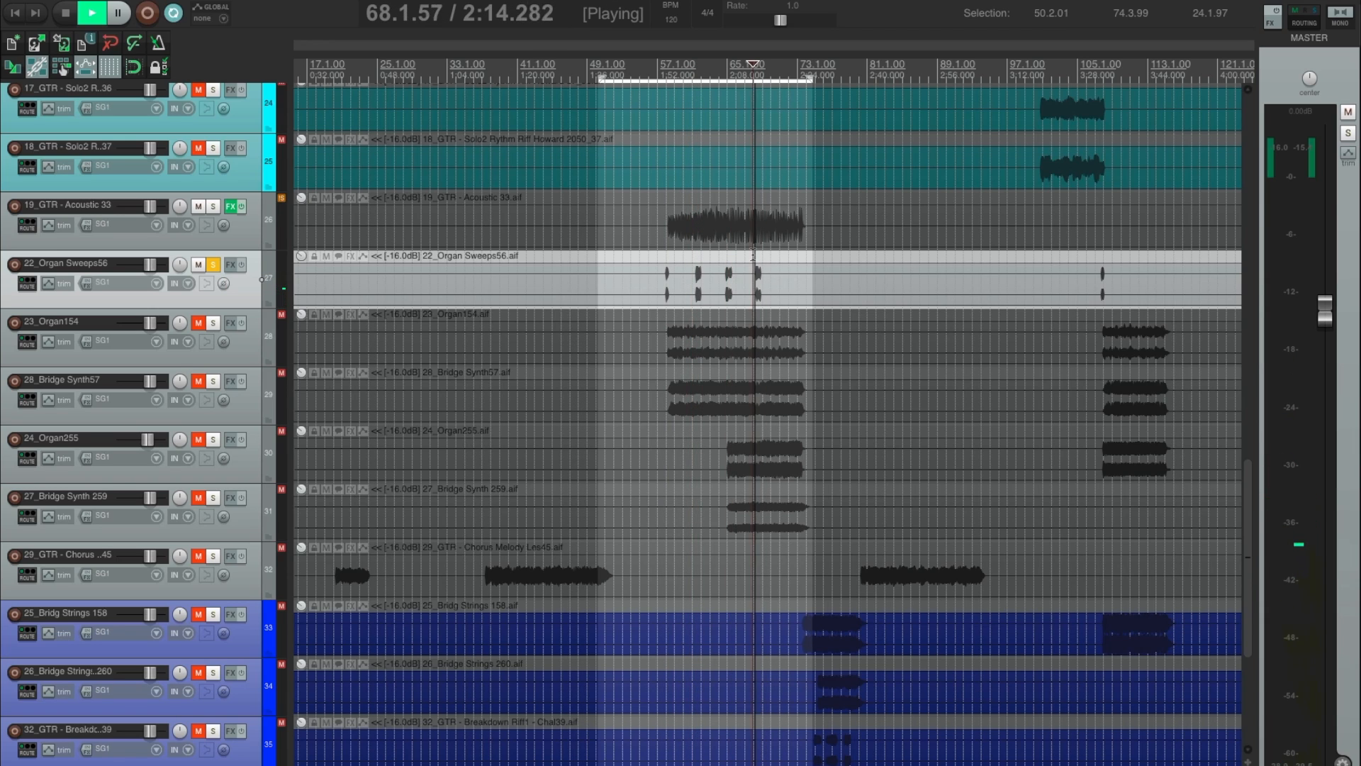
pyautogui.press('space')
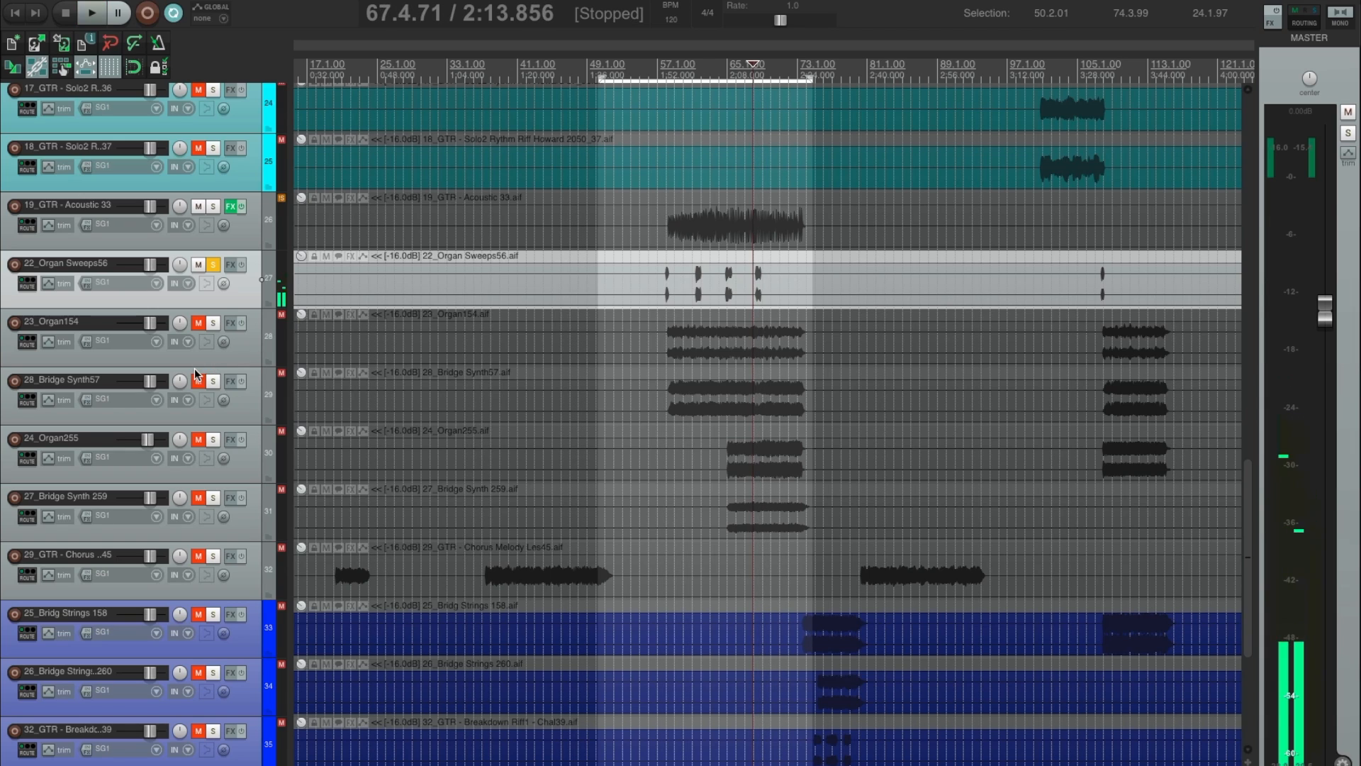
# Unmute and solo 28_Bridge Synth57 alongside 22_Organ Sweeps56, and play both from about bar 61.
pyautogui.click(215, 383)
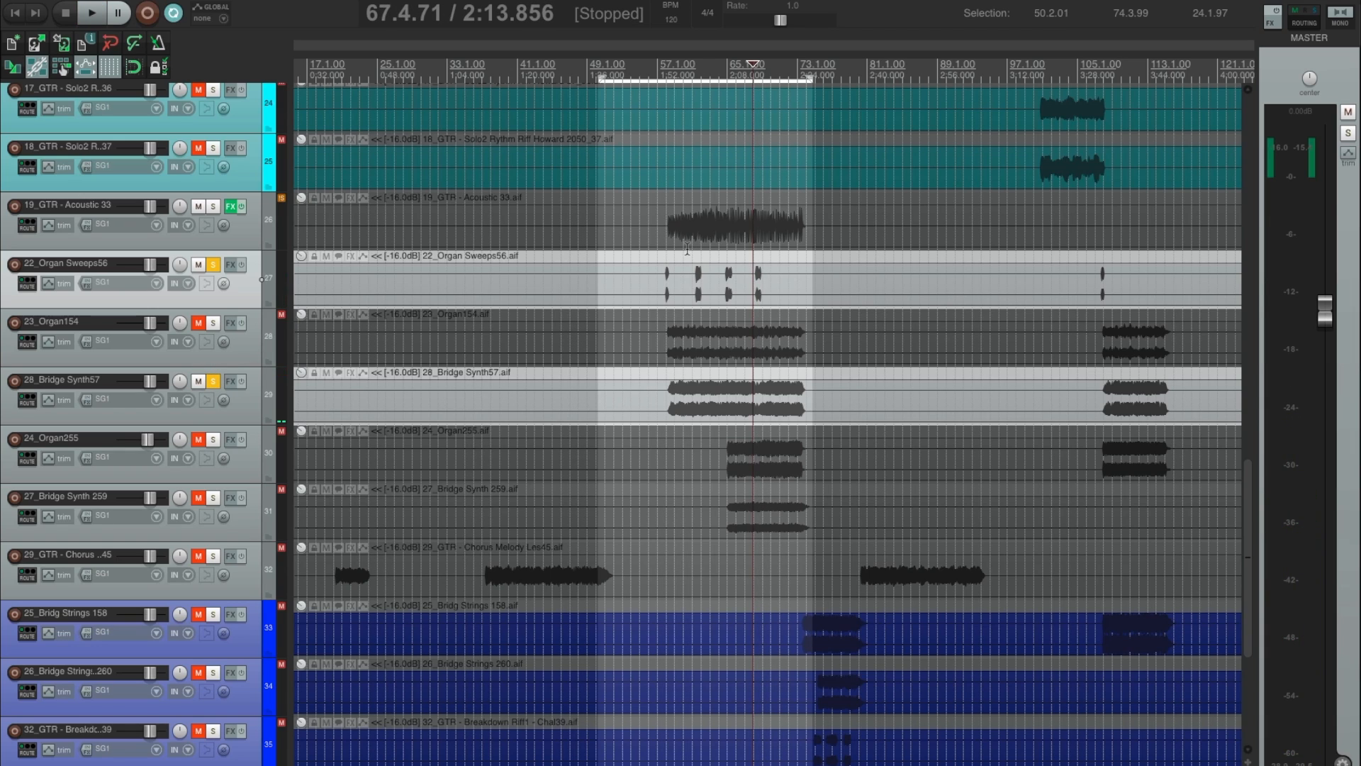
pyautogui.click(693, 250)
pyautogui.press('space')
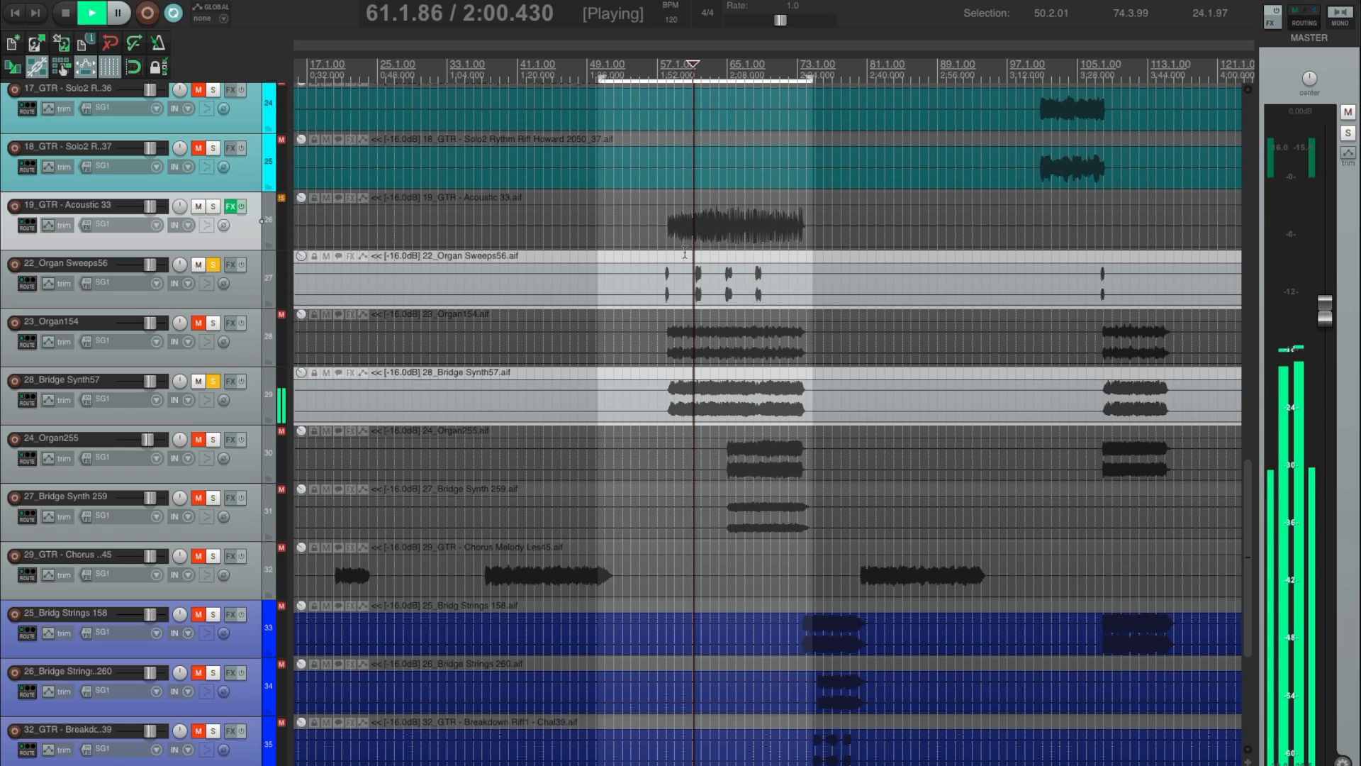
# Unsolo 28_Bridge Synth57, unmute and solo 23_Organ154 to audition it with the organ sweeps, and stop playback.
pyautogui.click(214, 381)
pyautogui.click(198, 323)
pyautogui.click(214, 322)
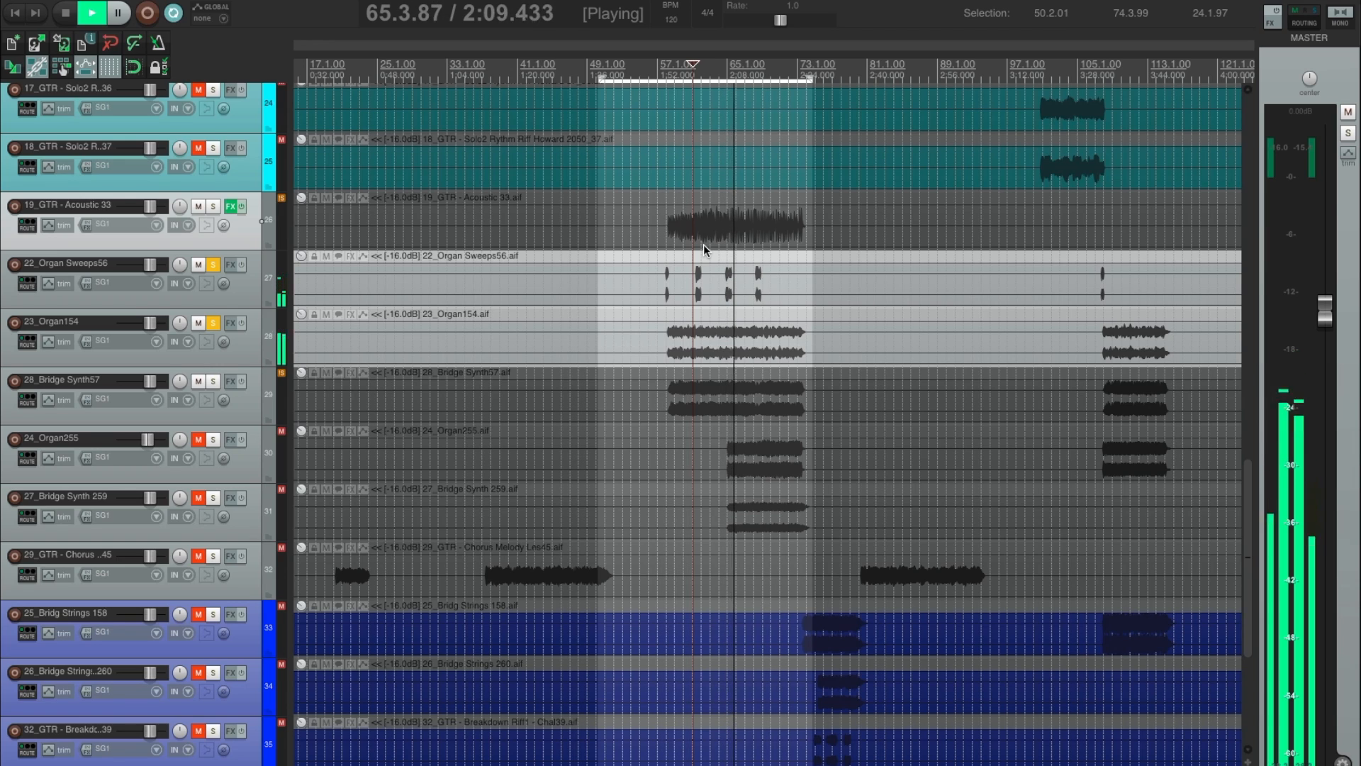
pyautogui.press('space')
# Insert Console 1 on both 22_Organ Sweeps56 and 23_Organ154, and close the two effects windows.
pyautogui.click(250, 295)
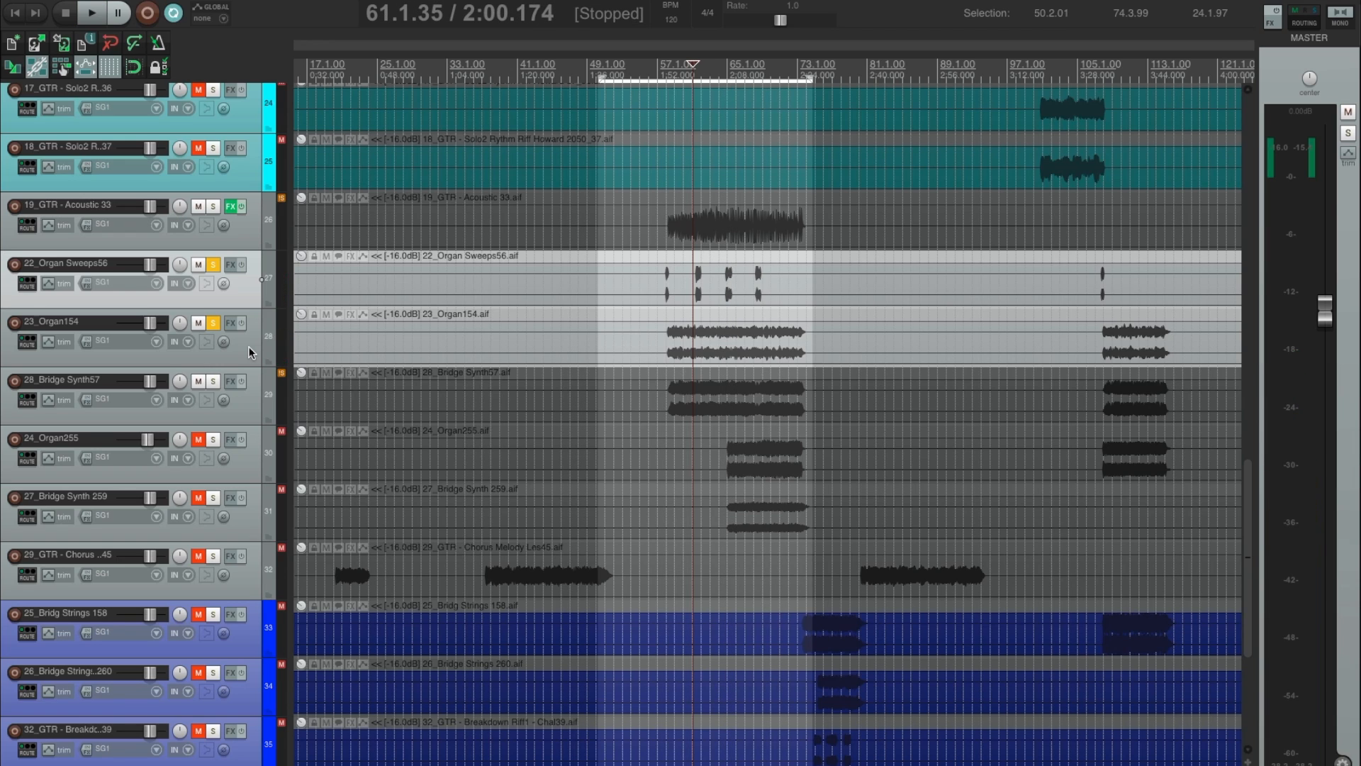
pyautogui.keyDown('shift'); pyautogui.click(249, 354); pyautogui.keyUp('shift')
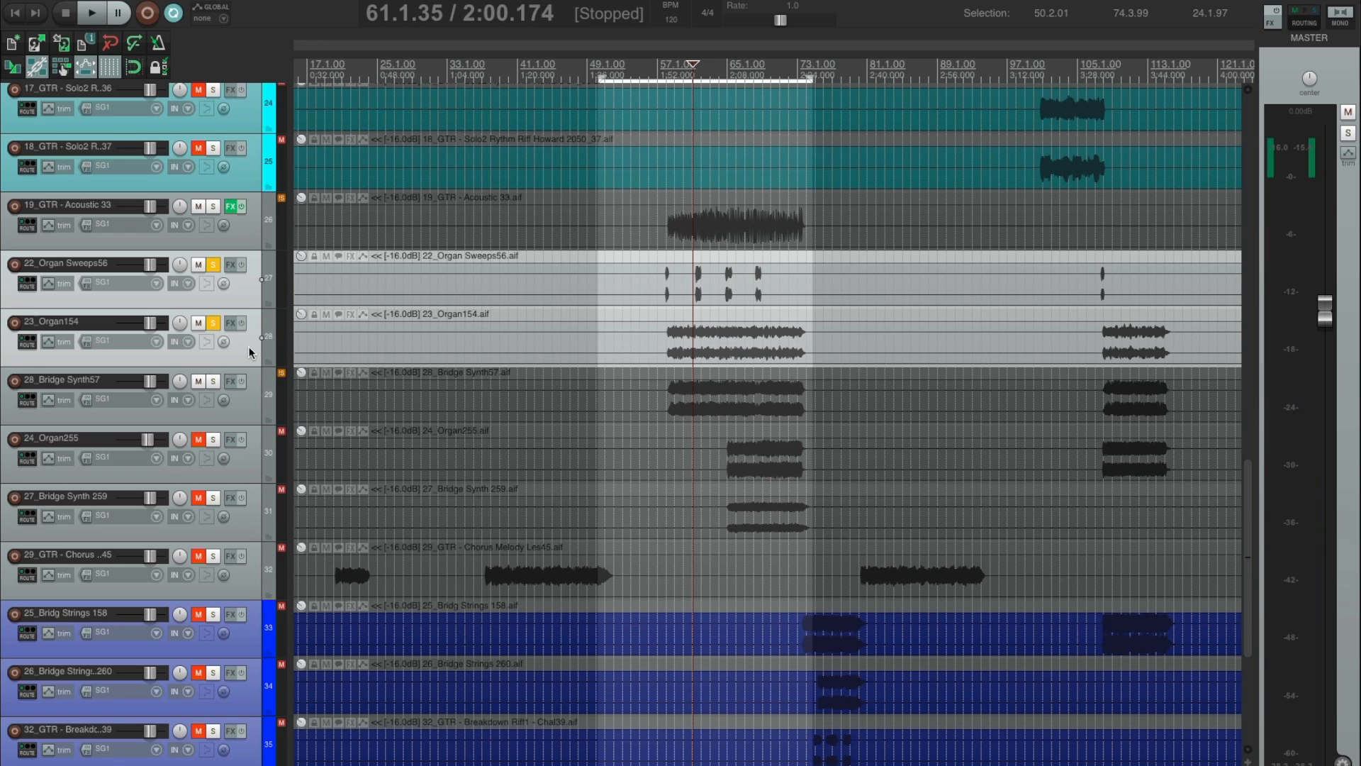
pyautogui.press('f')
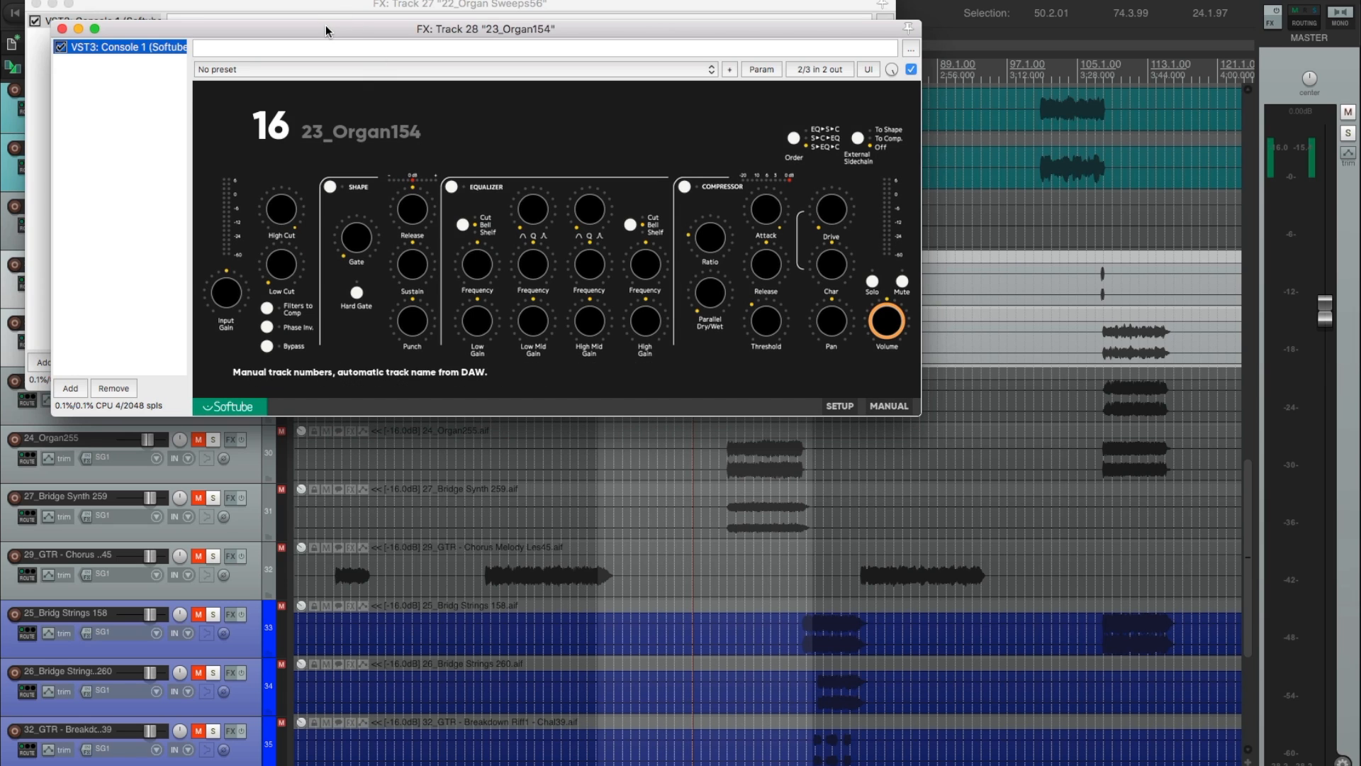
pyautogui.moveTo(326, 27); pyautogui.dragTo(522, 254)
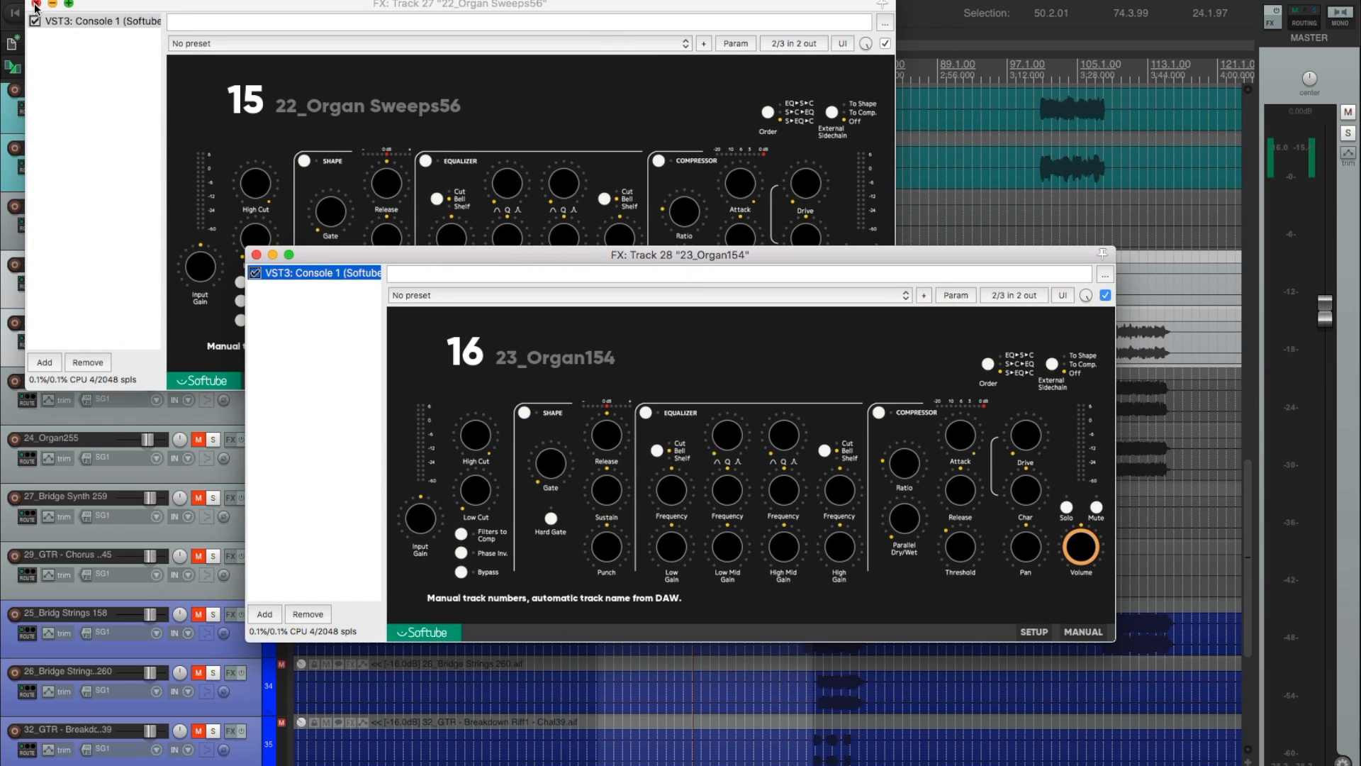
pyautogui.click(36, 4)
pyautogui.click(256, 255)
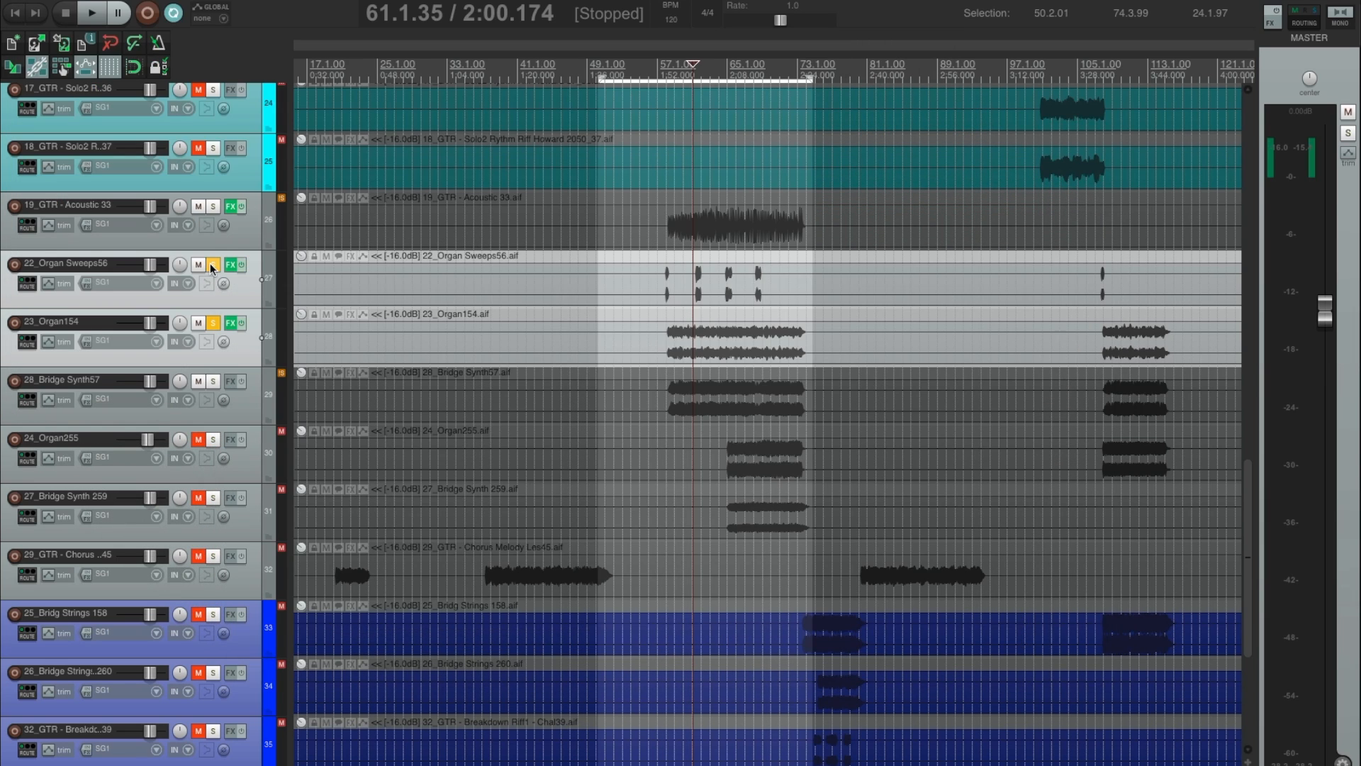
# Unsolo 22_Organ Sweeps56 and 23_Organ154, select 28_Bridge Synth57, and place the edit cursor at 56.3.97 before its first clip.
pyautogui.click(212, 266)
pyautogui.click(214, 323)
pyautogui.click(655, 373)
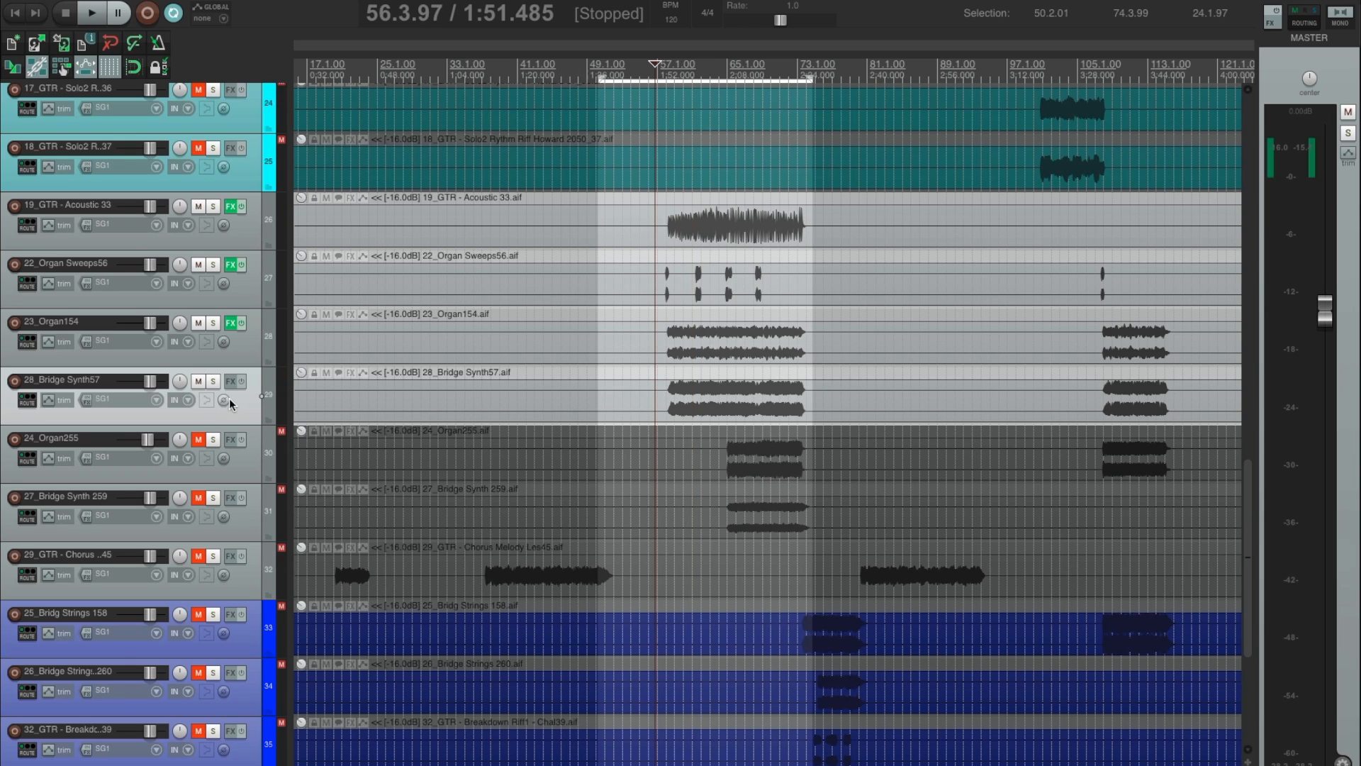
# Solo 28_Bridge Synth57 to audition it from before its first clip, unsolo it to hear the mix, and stop playback.
pyautogui.click(212, 381)
pyautogui.press('space')
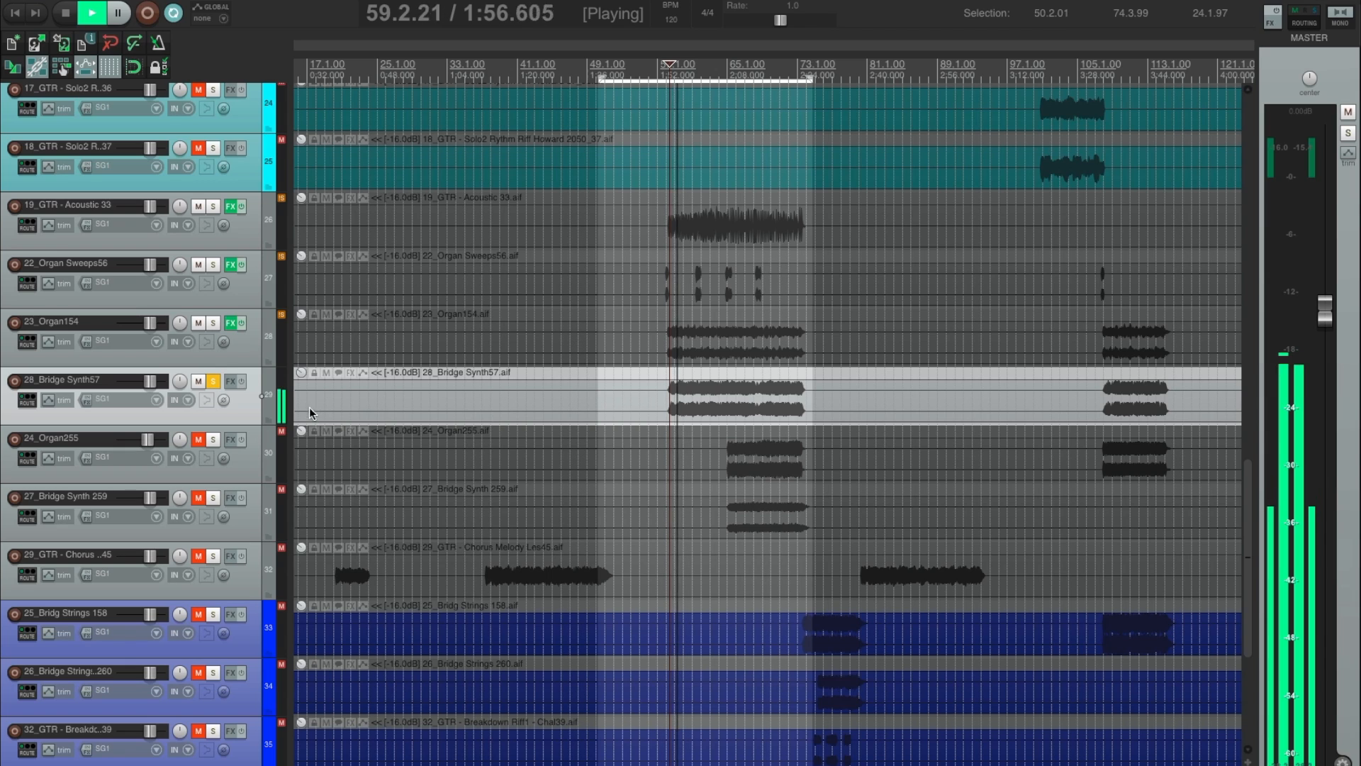
pyautogui.hscroll(2, 547, 411)
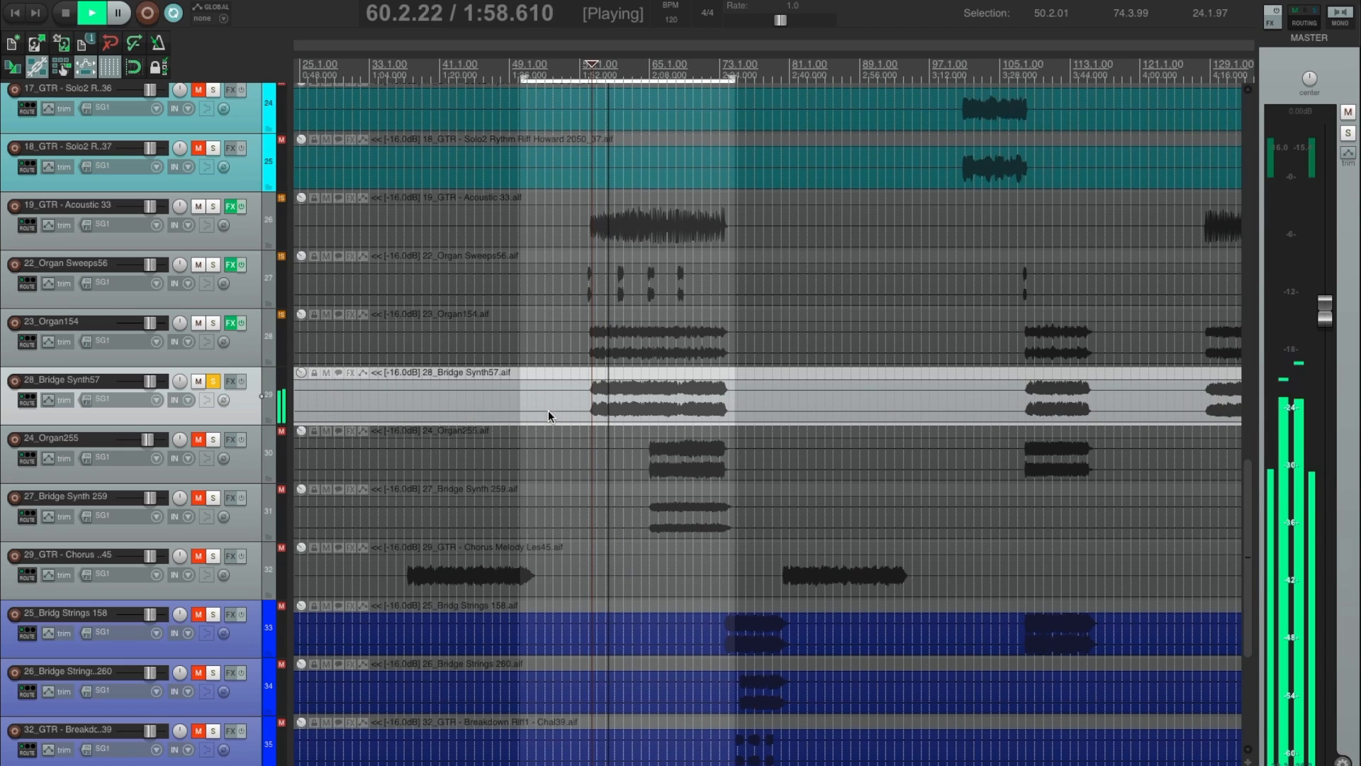
pyautogui.hscroll(1, 554, 416)
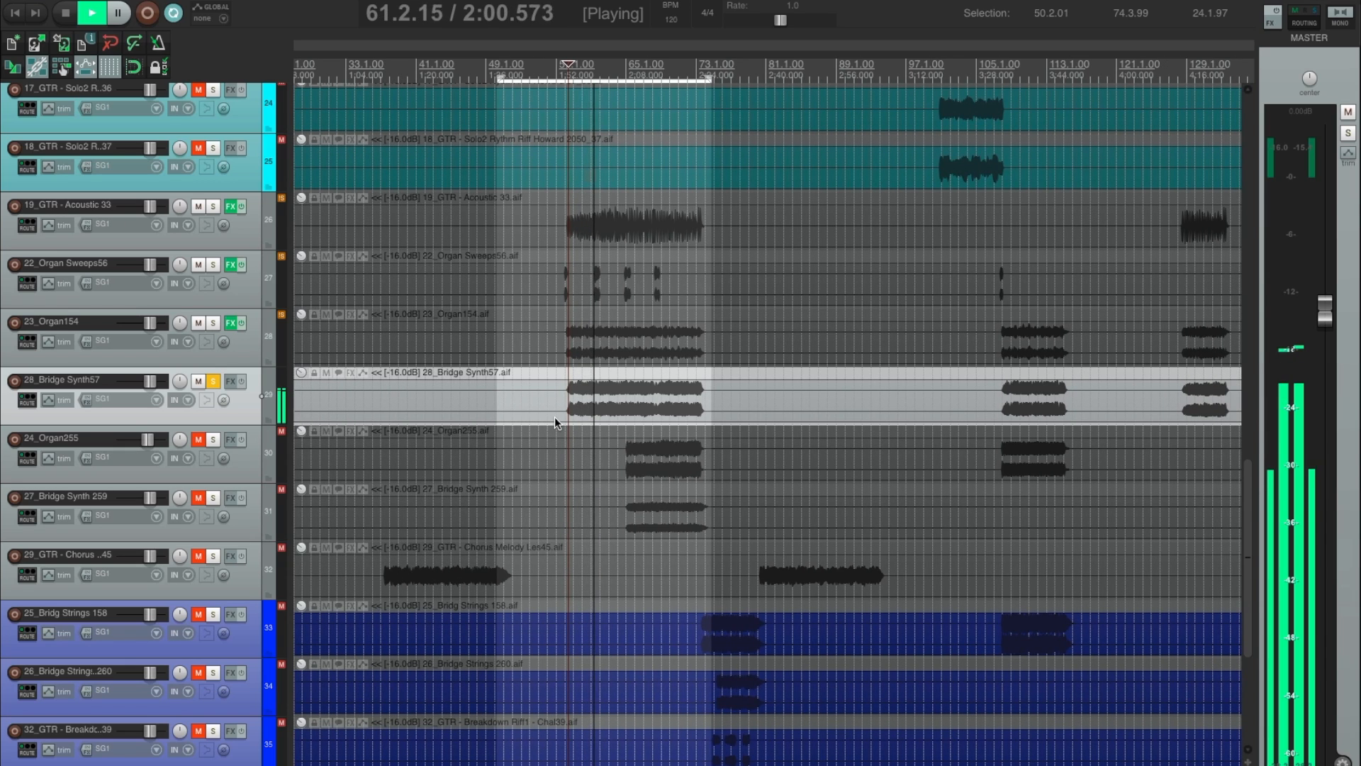
pyautogui.click(212, 382)
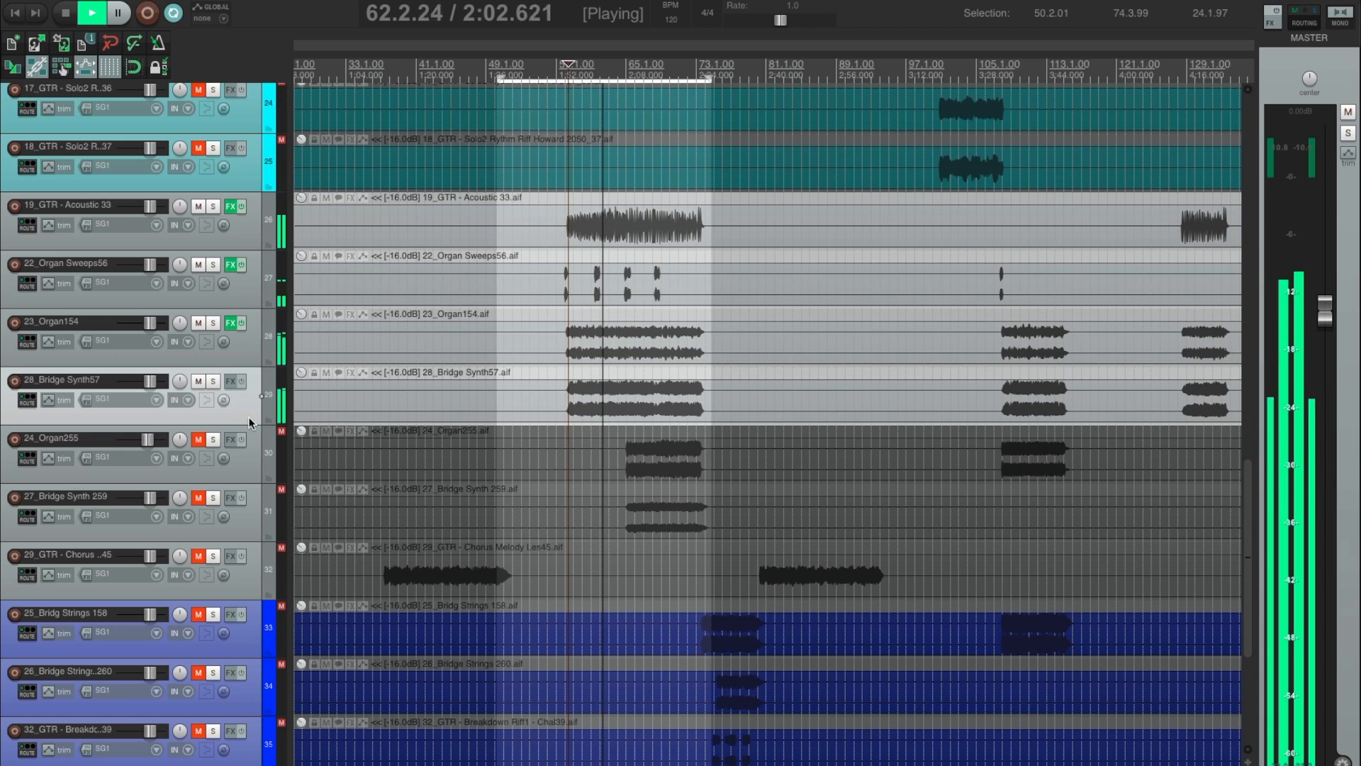
pyautogui.press('space')
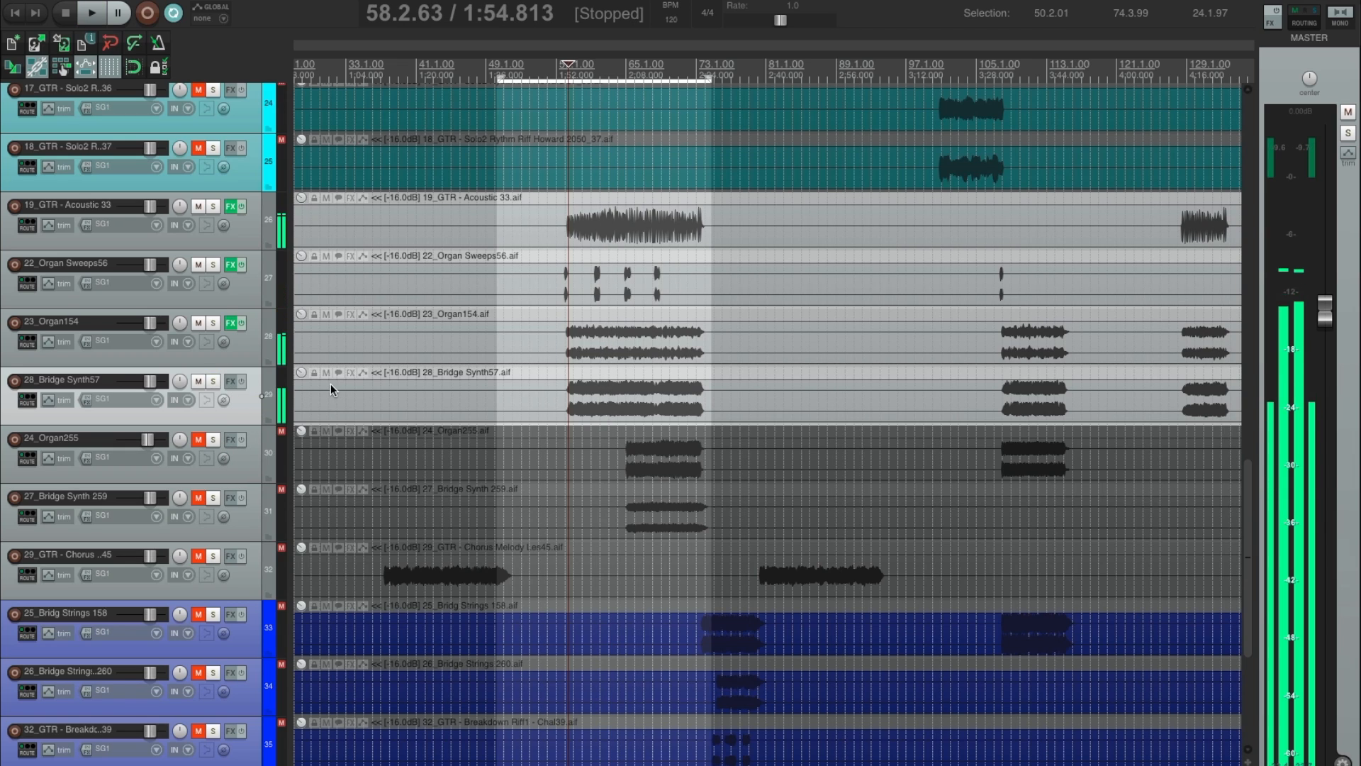
# Move 24_Organ255 above 28_Bridge Synth57, and play it soloed from inside its first clip.
pyautogui.moveTo(177, 479); pyautogui.dragTo(214, 387)
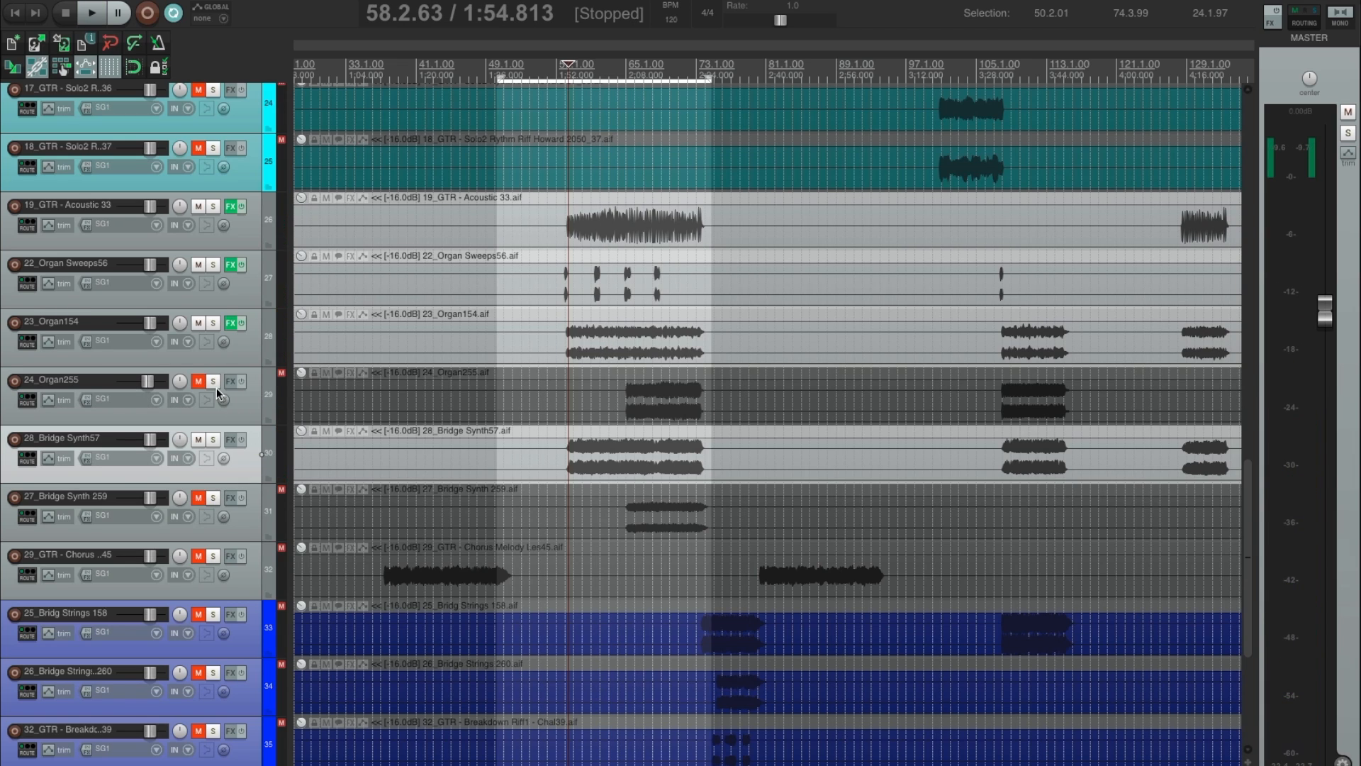
pyautogui.click(212, 381)
pyautogui.click(640, 372)
pyautogui.press('space')
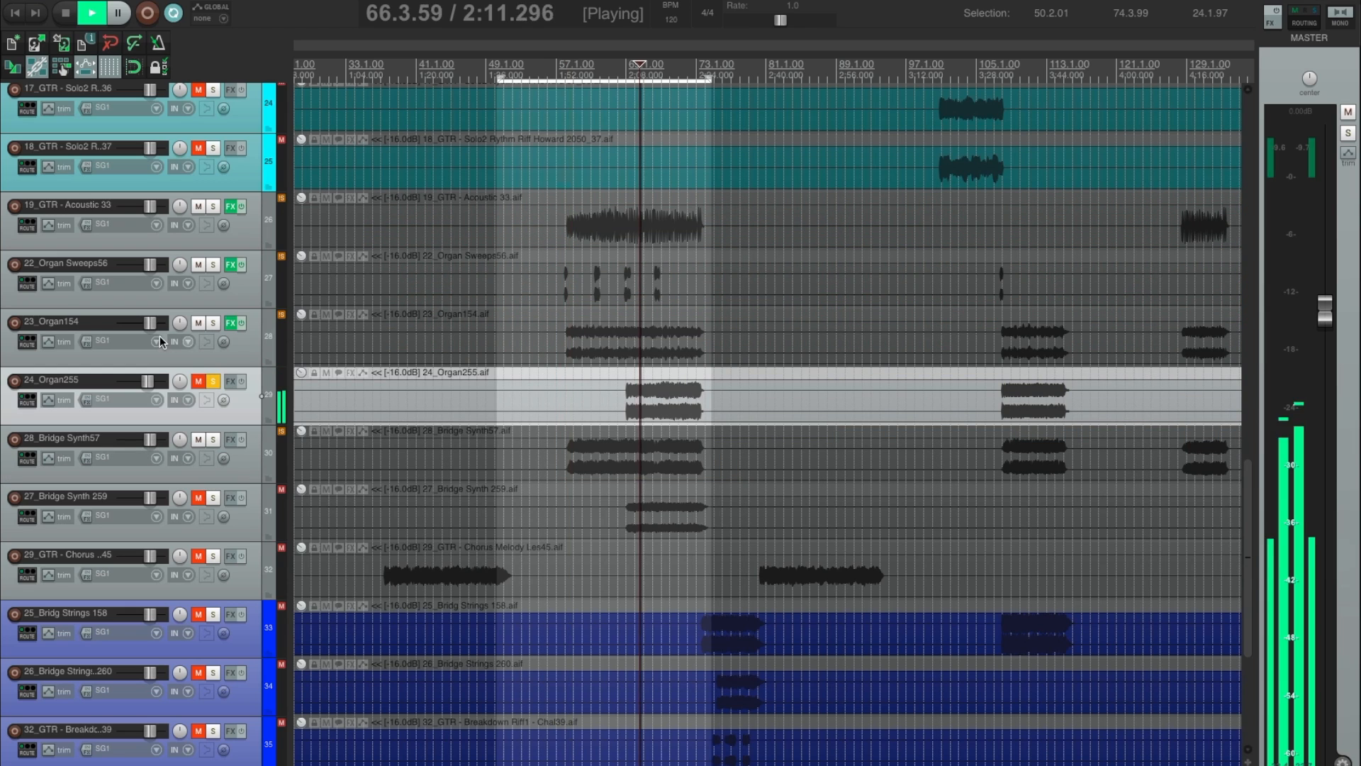
# Mute 28_Bridge Synth57, unmute and unsolo 24_Organ255, and stop playback.
pyautogui.click(200, 440)
pyautogui.click(198, 382)
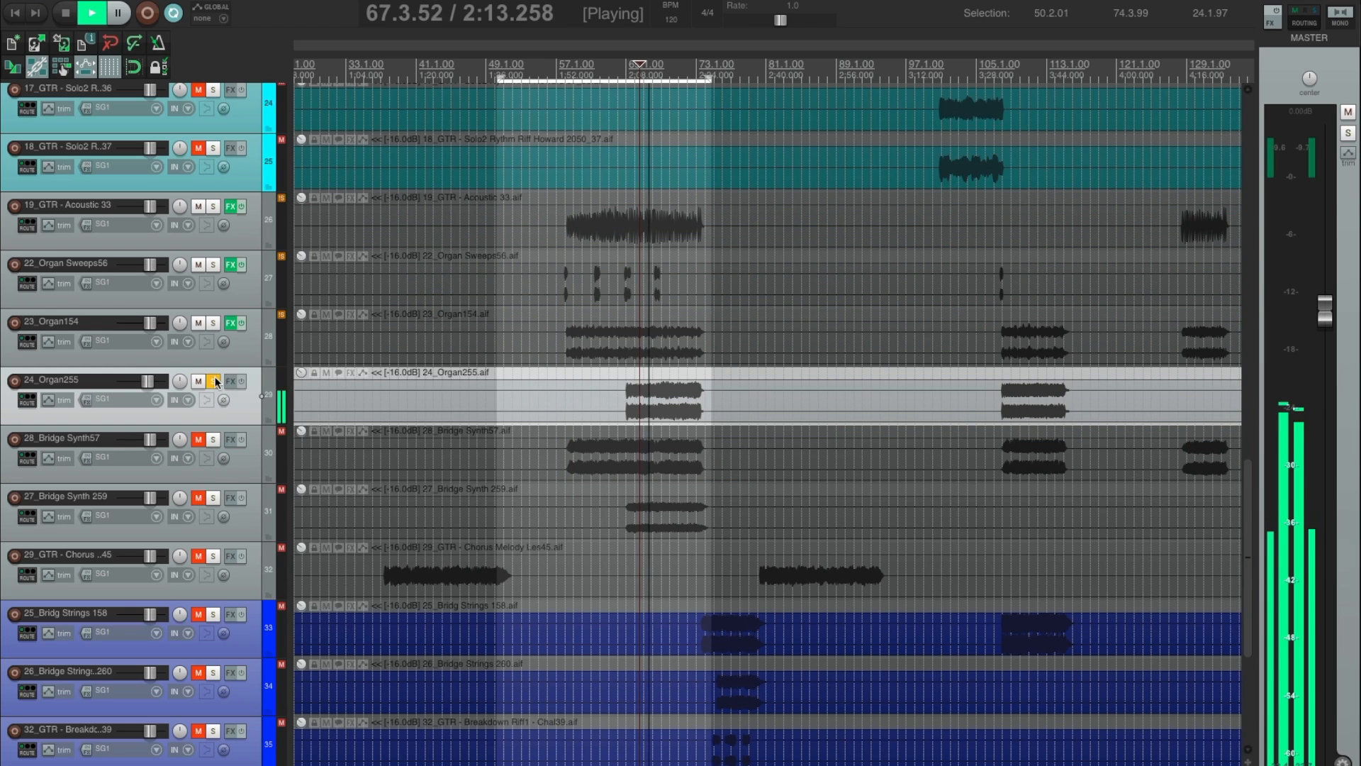
pyautogui.click(212, 382)
pyautogui.press('space')
# Check the Console 1 window on 23_Organ154, insert Console 1 on 24_Organ255, and close the effects windows.
pyautogui.click(230, 324)
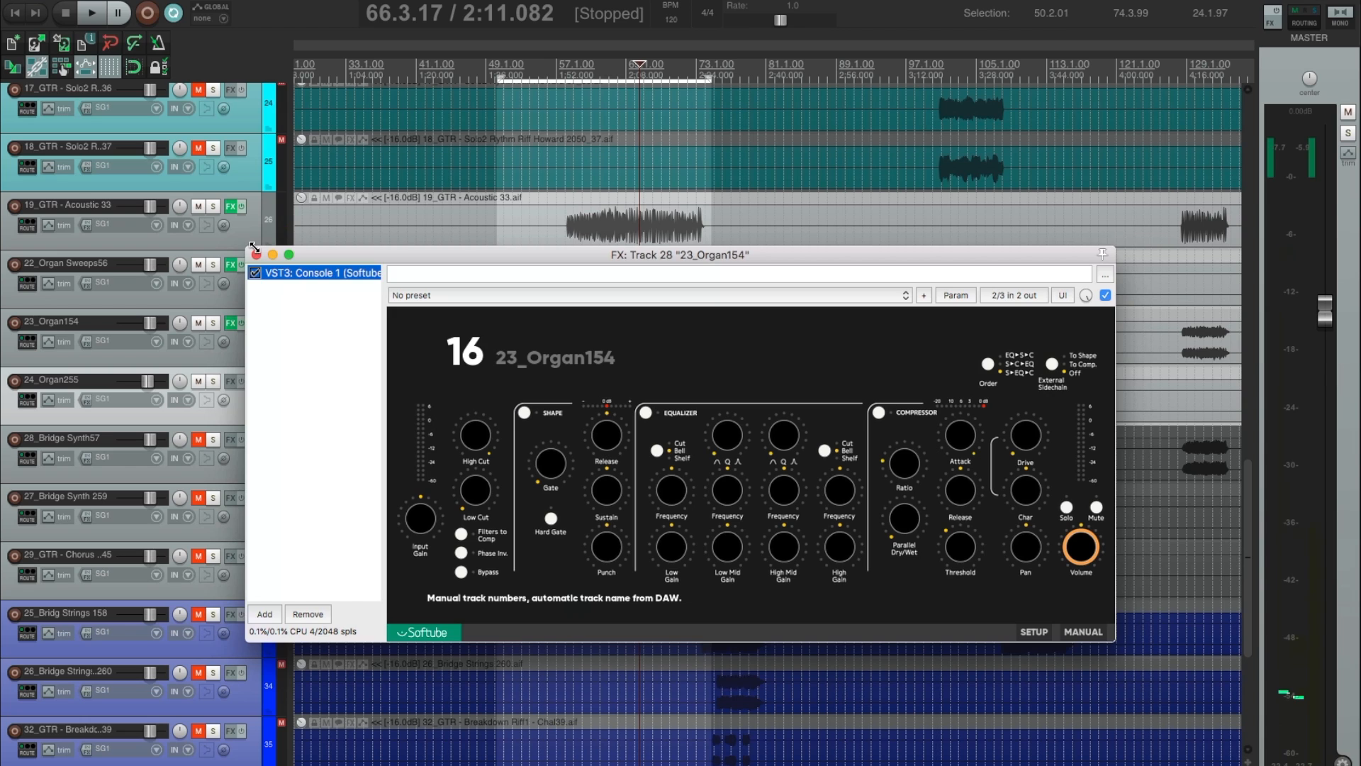
pyautogui.click(256, 255)
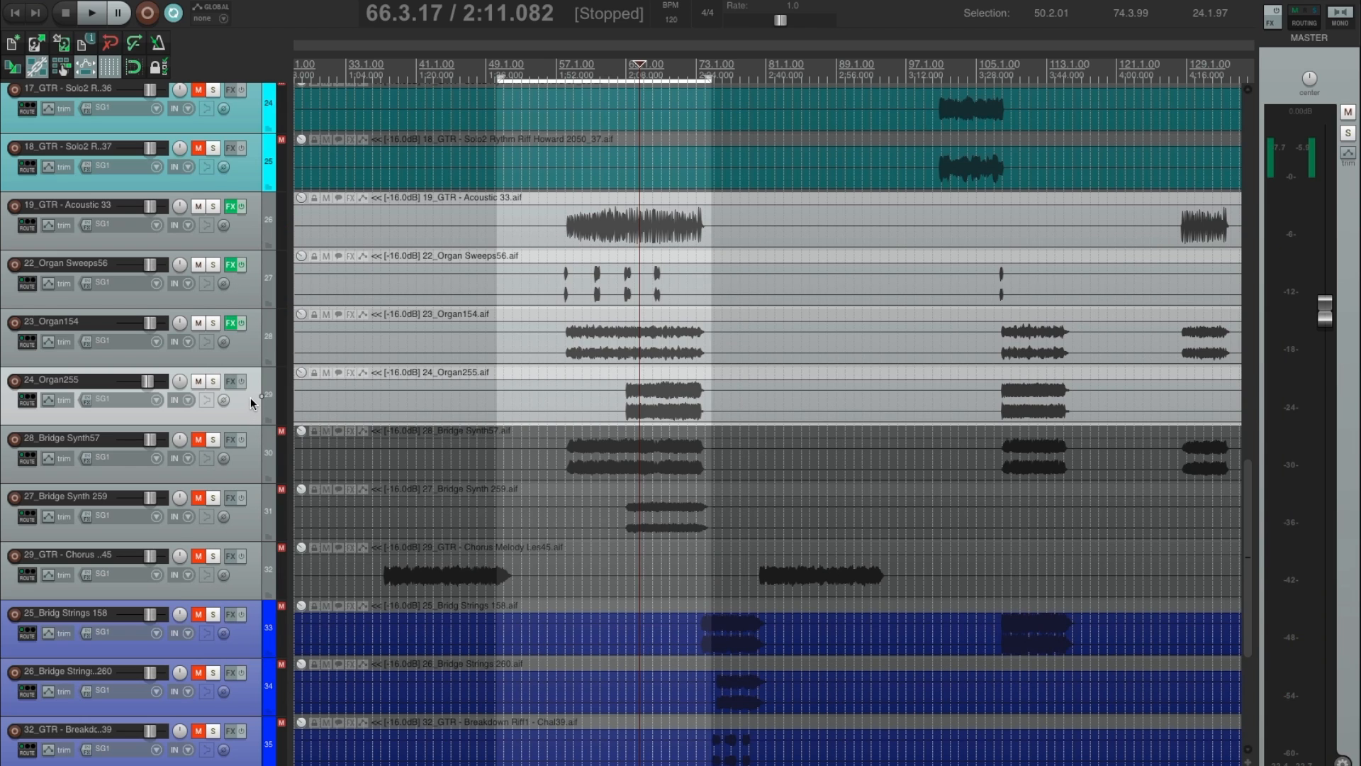
pyautogui.press('c')
pyautogui.click(35, 4)
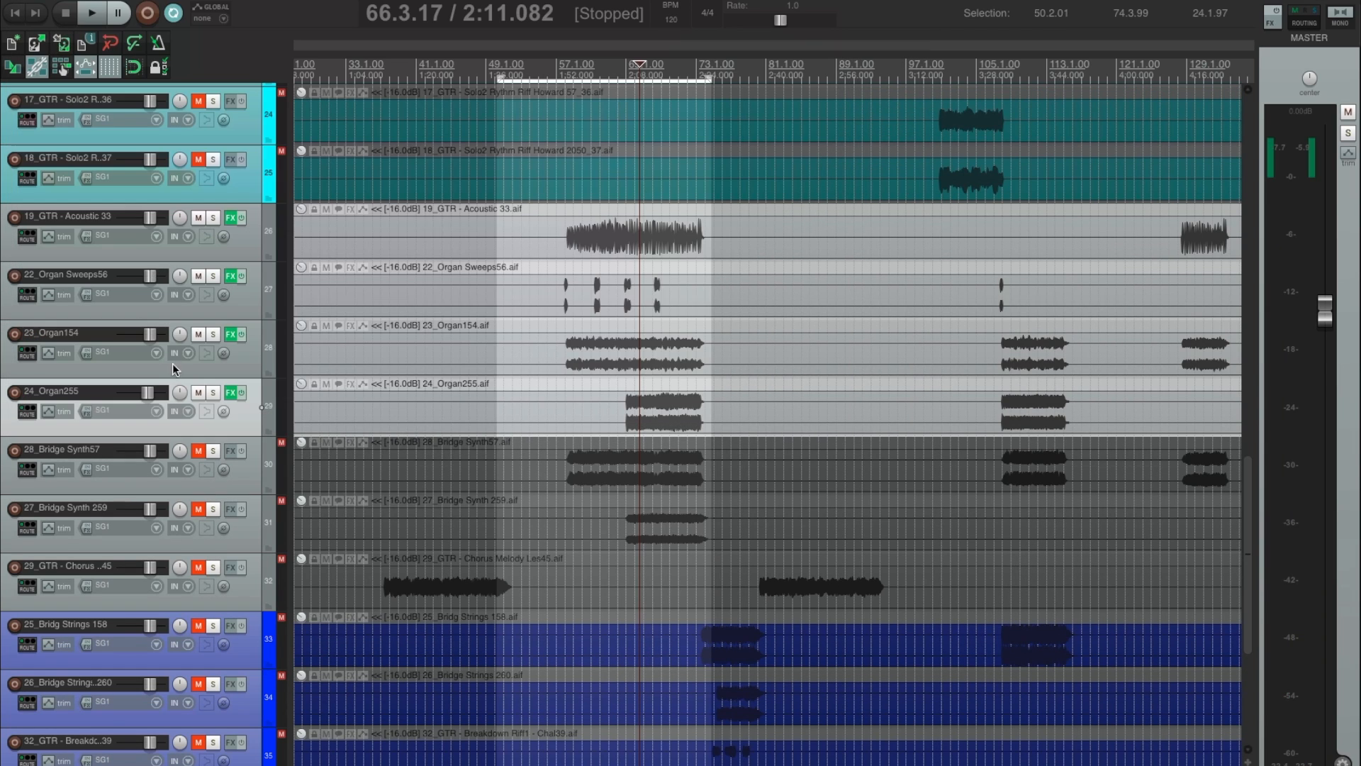
# Select 28_Bridge Synth57 and 27_Bridge Synth 259 together and unmute both tracks.
pyautogui.click(238, 480)
pyautogui.keyDown('shift'); pyautogui.click(255, 535); pyautogui.keyUp('shift')
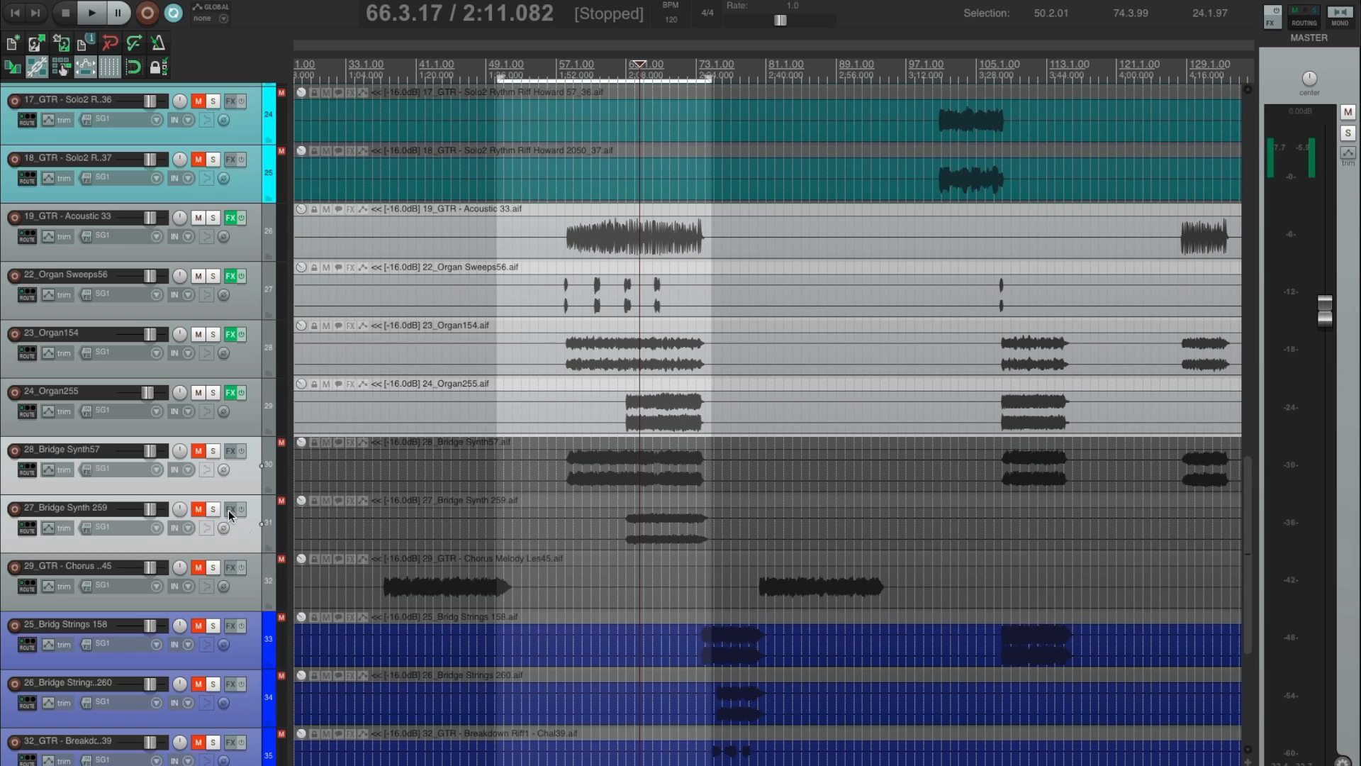
pyautogui.press('F5')
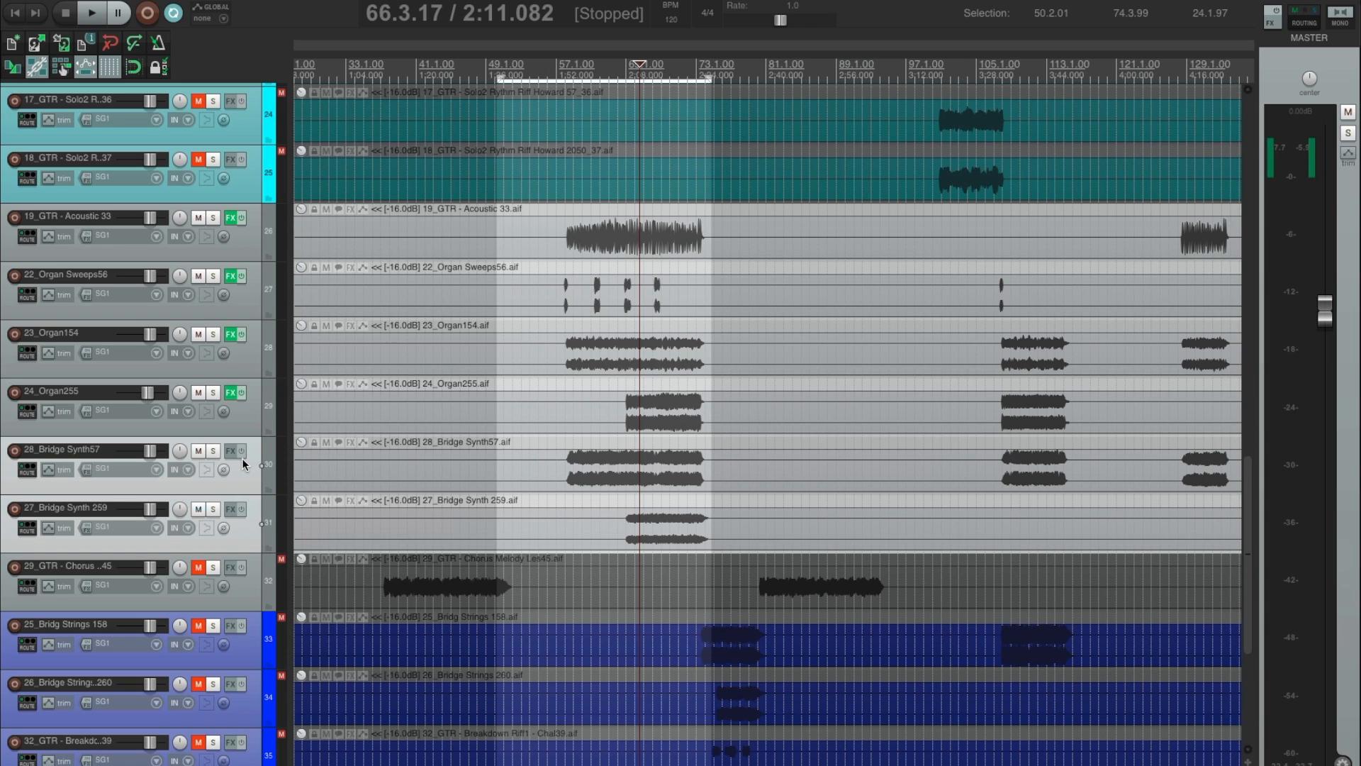
# Insert Console 1 on both selected bridge synth tracks and close the two effects windows.
pyautogui.press('c')
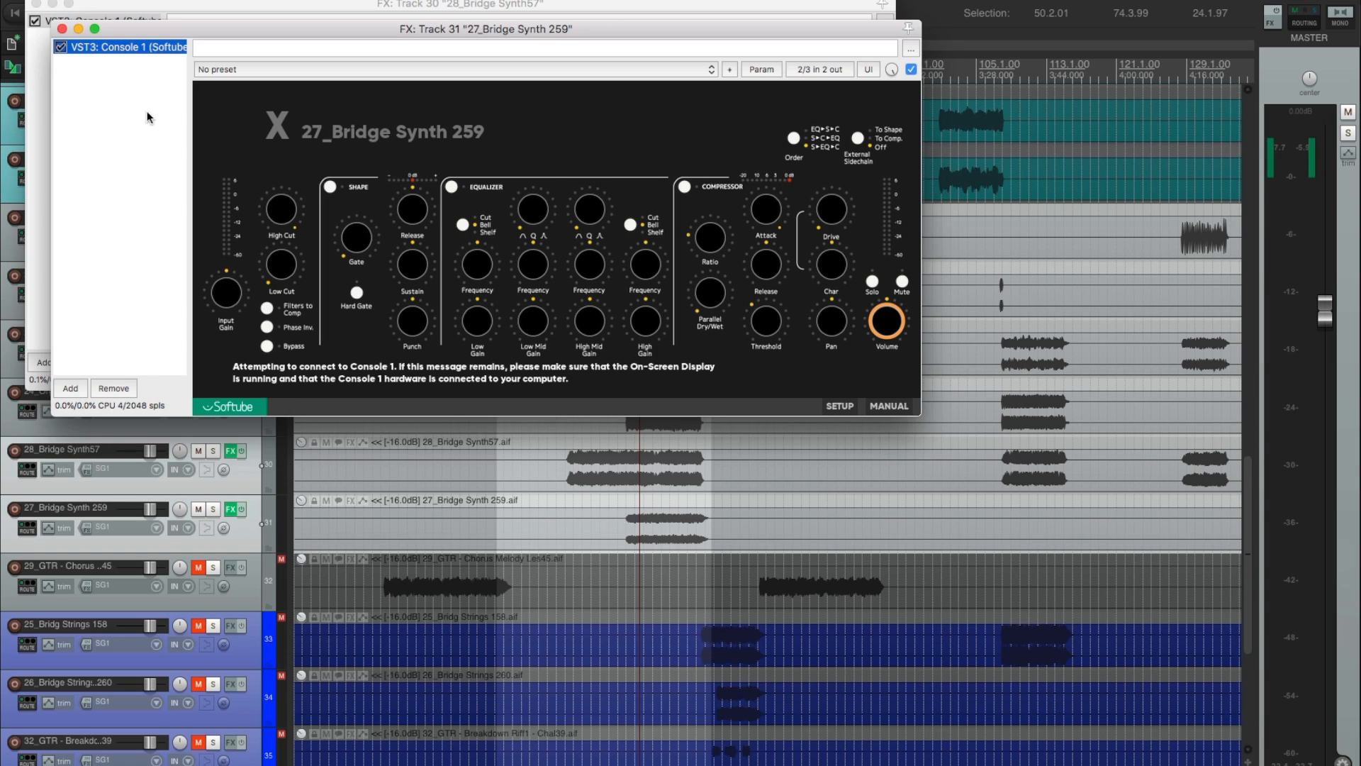
pyautogui.moveTo(280, 31); pyautogui.dragTo(439, 268)
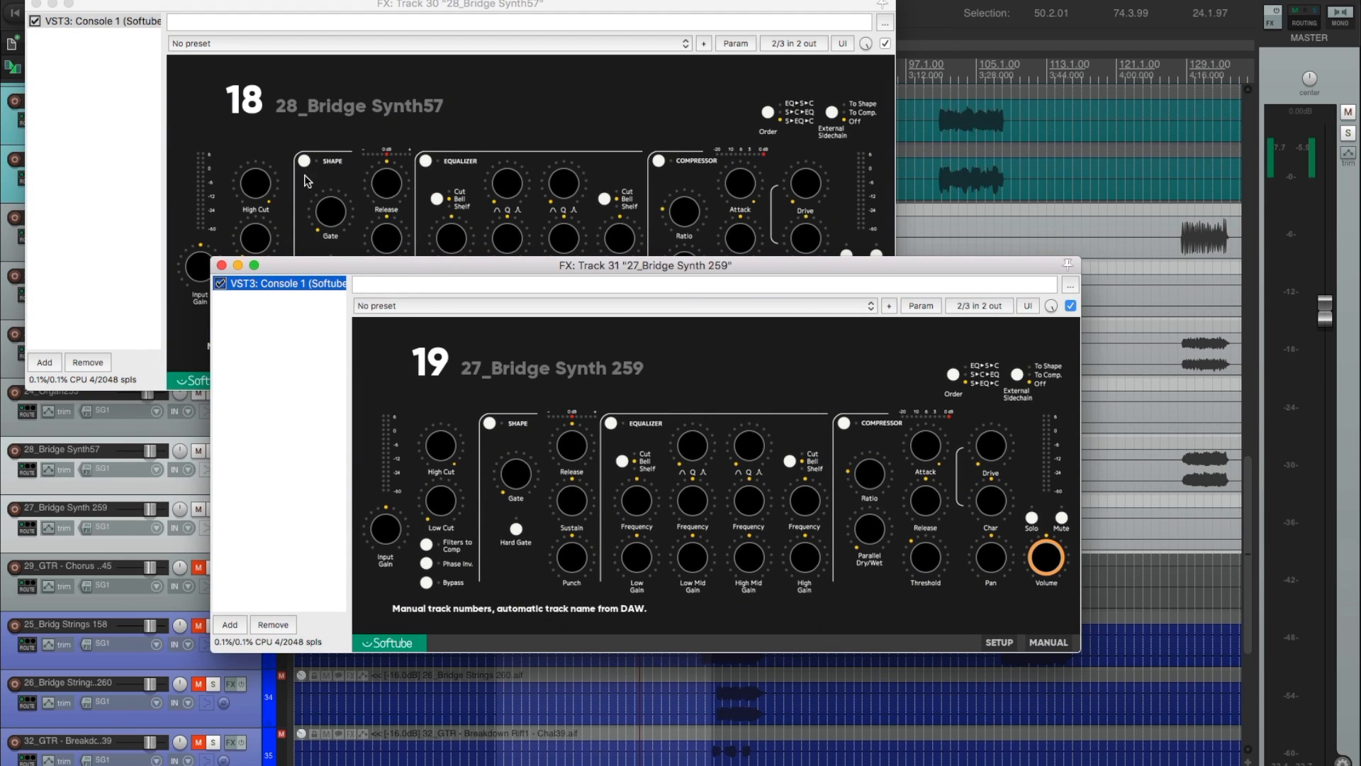
pyautogui.click(36, 5)
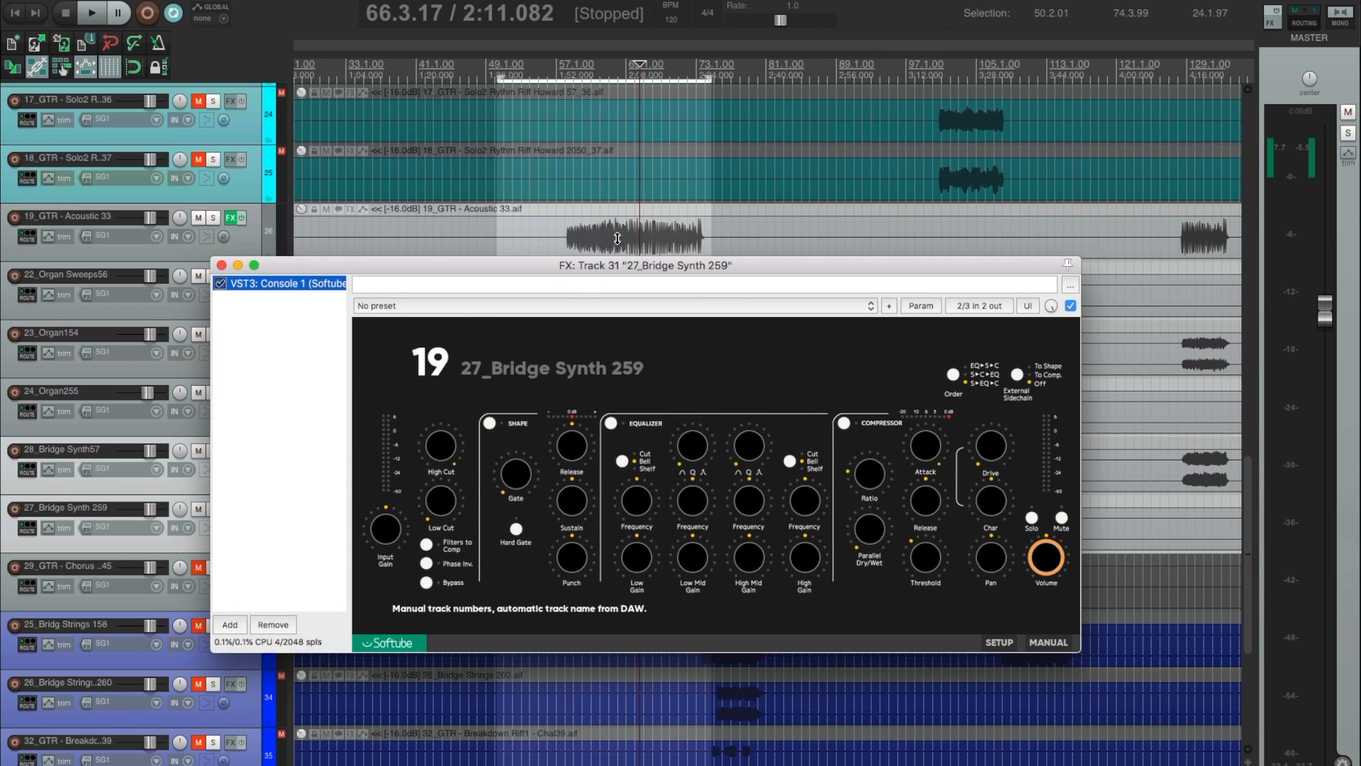
pyautogui.moveTo(599, 260); pyautogui.dragTo(818, 29)
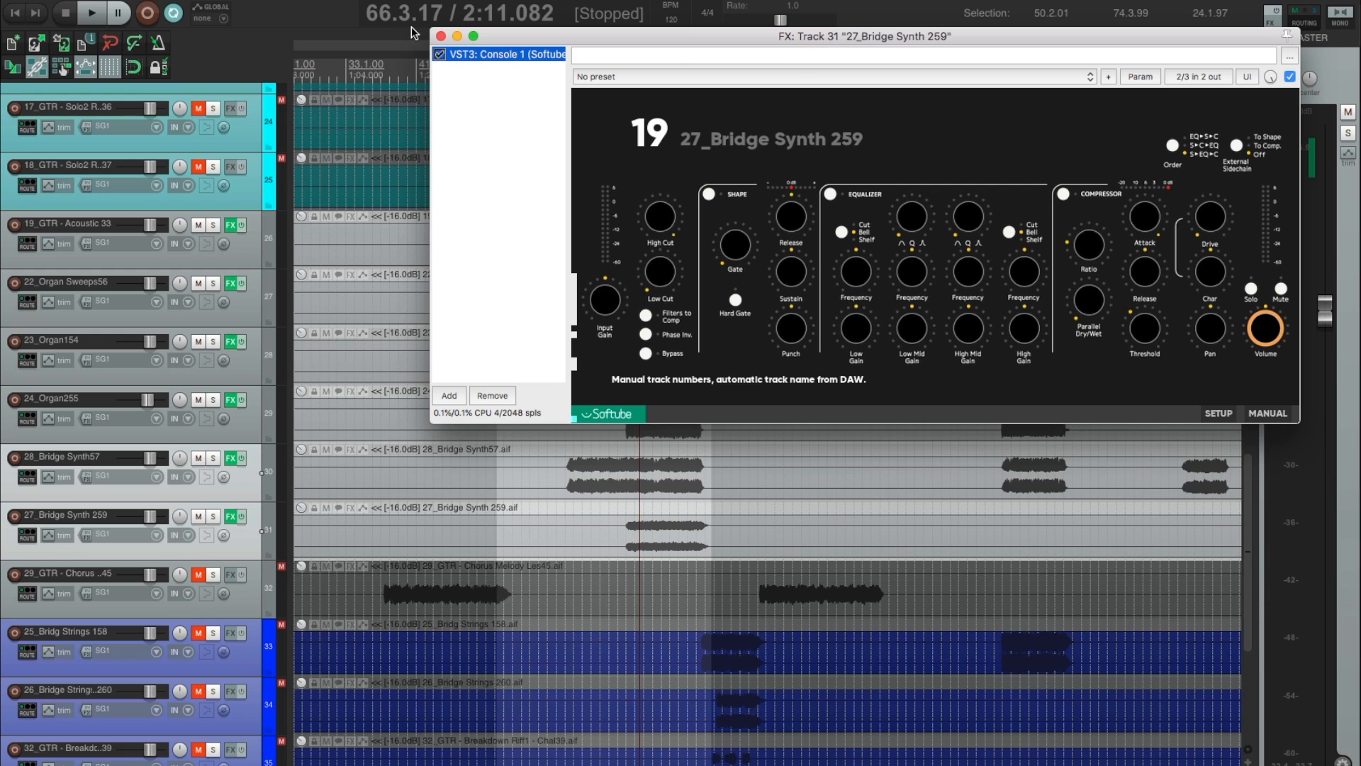
pyautogui.press('Escape')
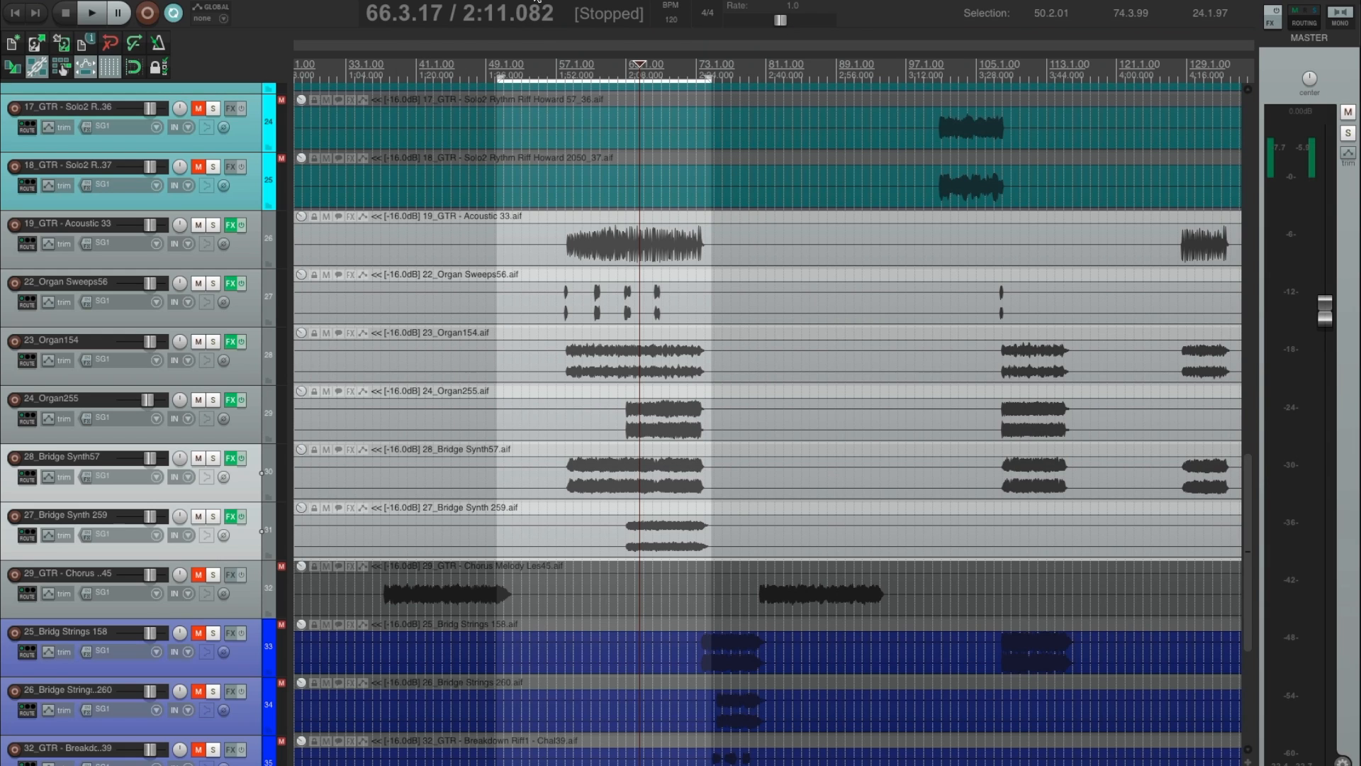
# Set the time selection from 57.2.93 to 75.3.40 over the bridge, play it with the full mix, and stop playback.
pyautogui.moveTo(561, 80); pyautogui.dragTo(718, 80)
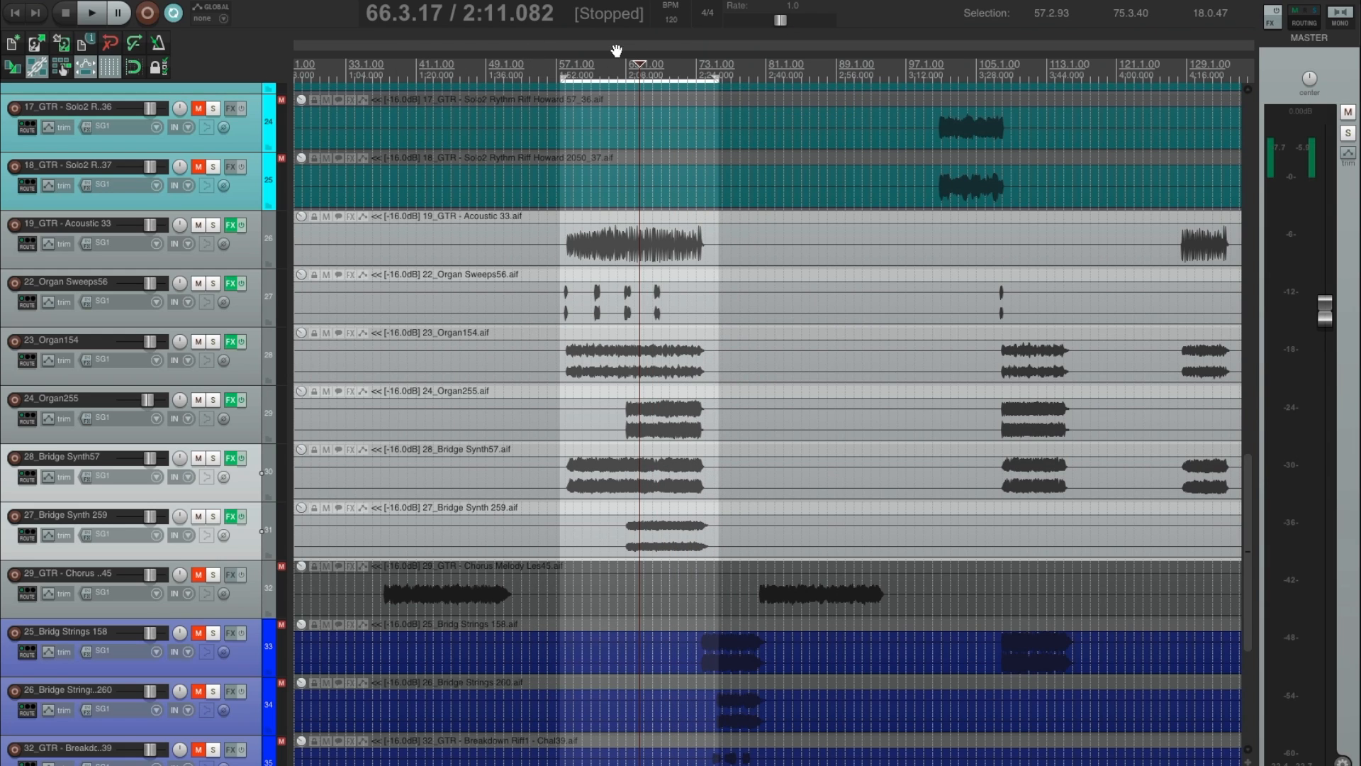
pyautogui.press('space')
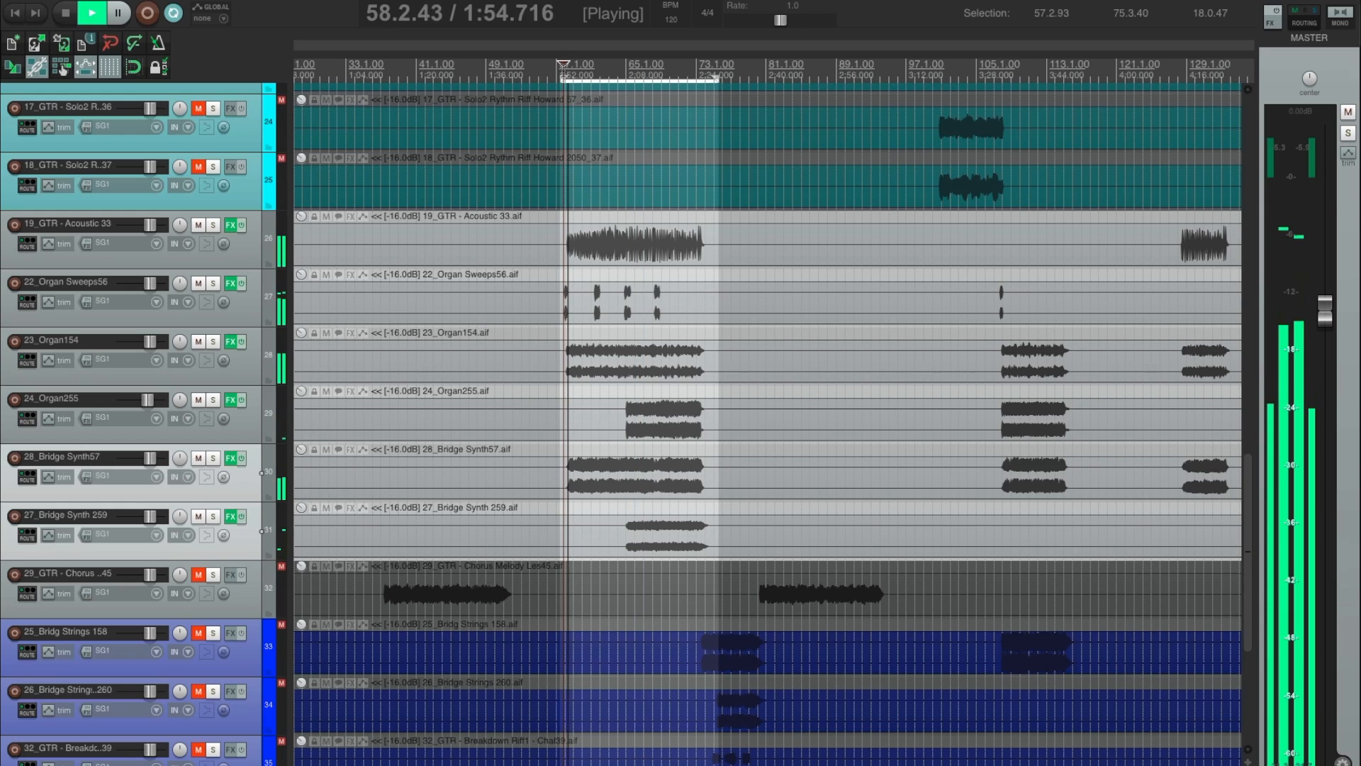
pyautogui.scroll(5, 742, 249)
pyautogui.hscroll(2, 743, 248)
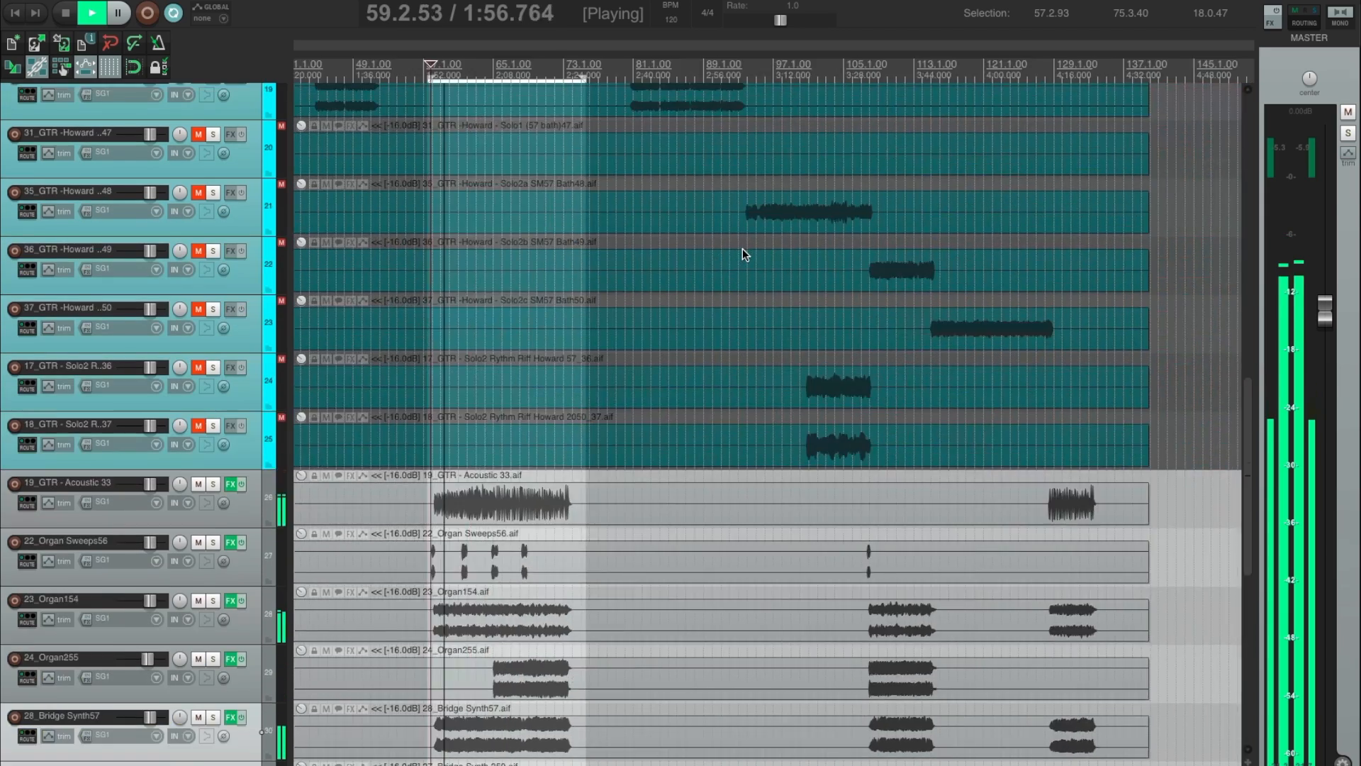
pyautogui.hscroll(-5, 755, 227)
pyautogui.scroll(8, 780, 231)
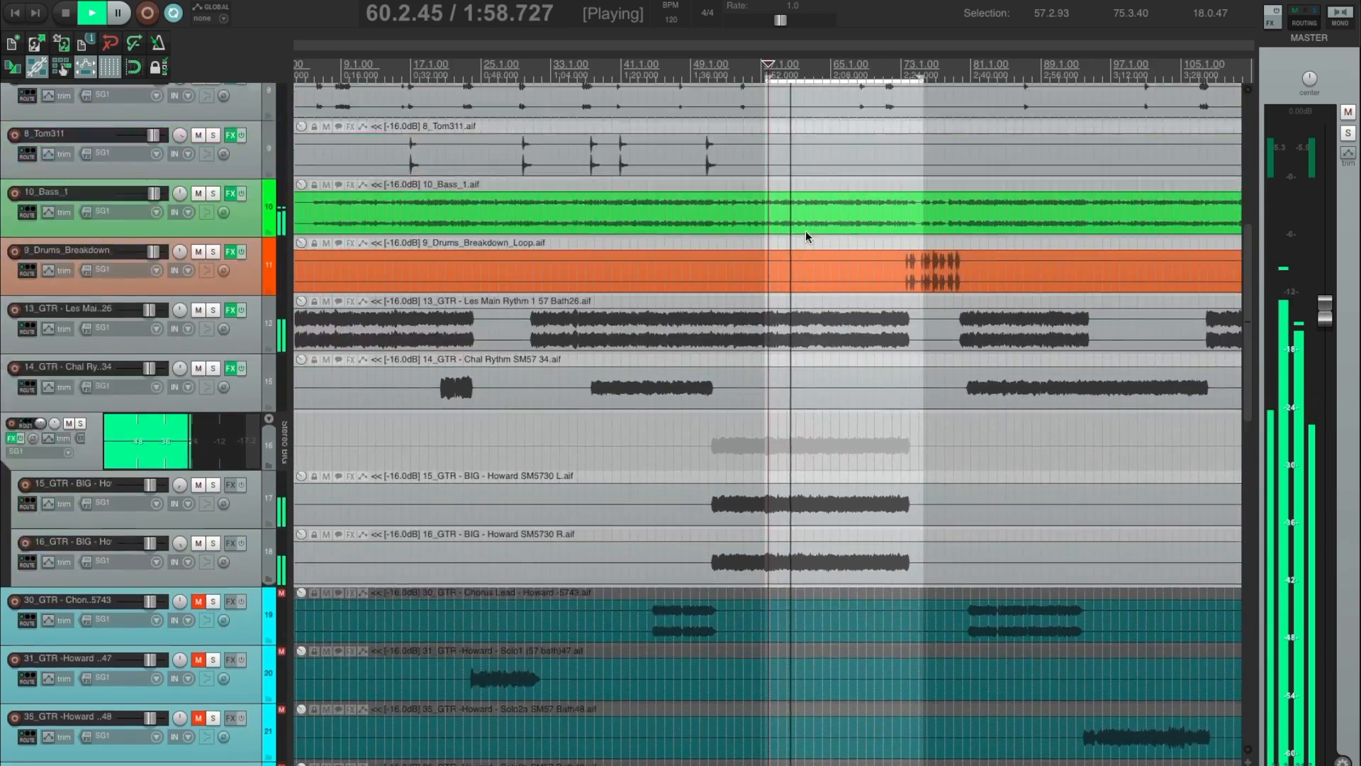
pyautogui.scroll(-15, 802, 227)
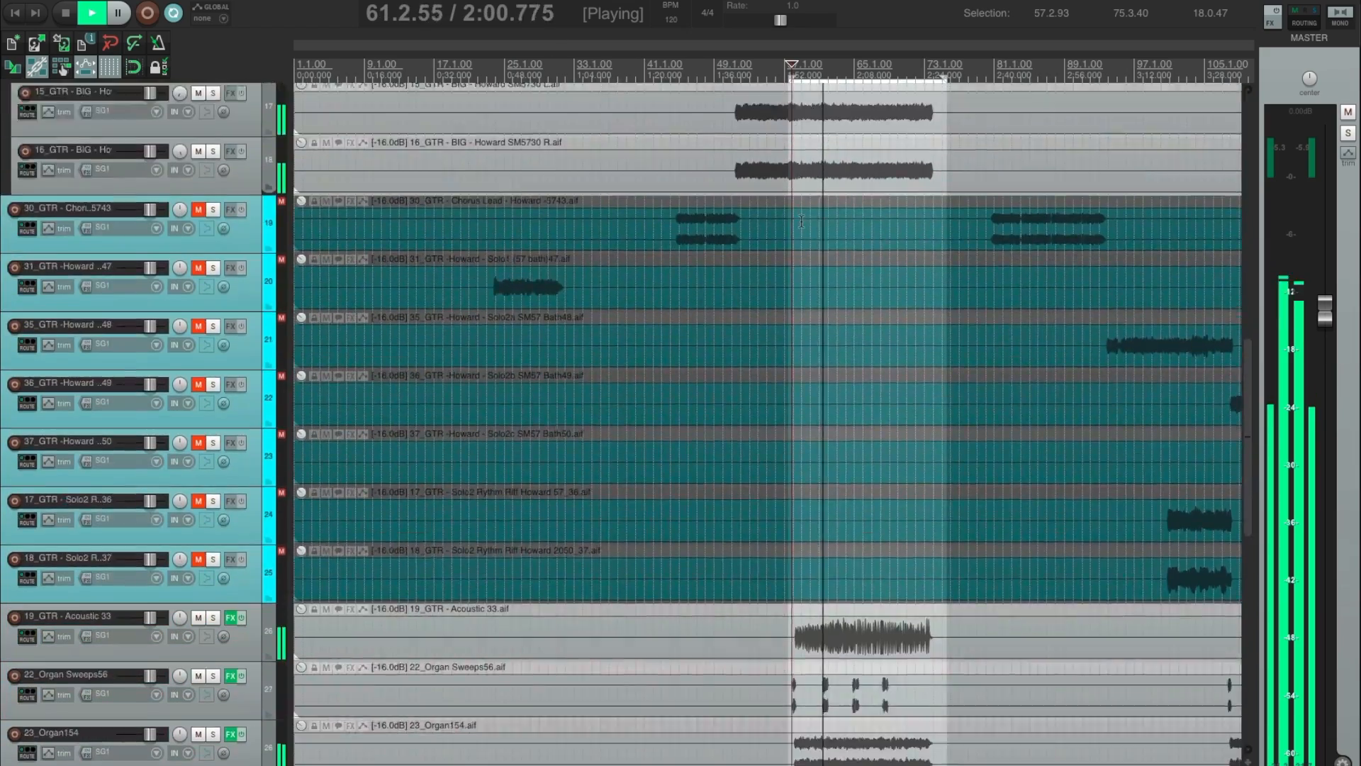
pyautogui.press('space')
pyautogui.scroll(-1, 787, 236)
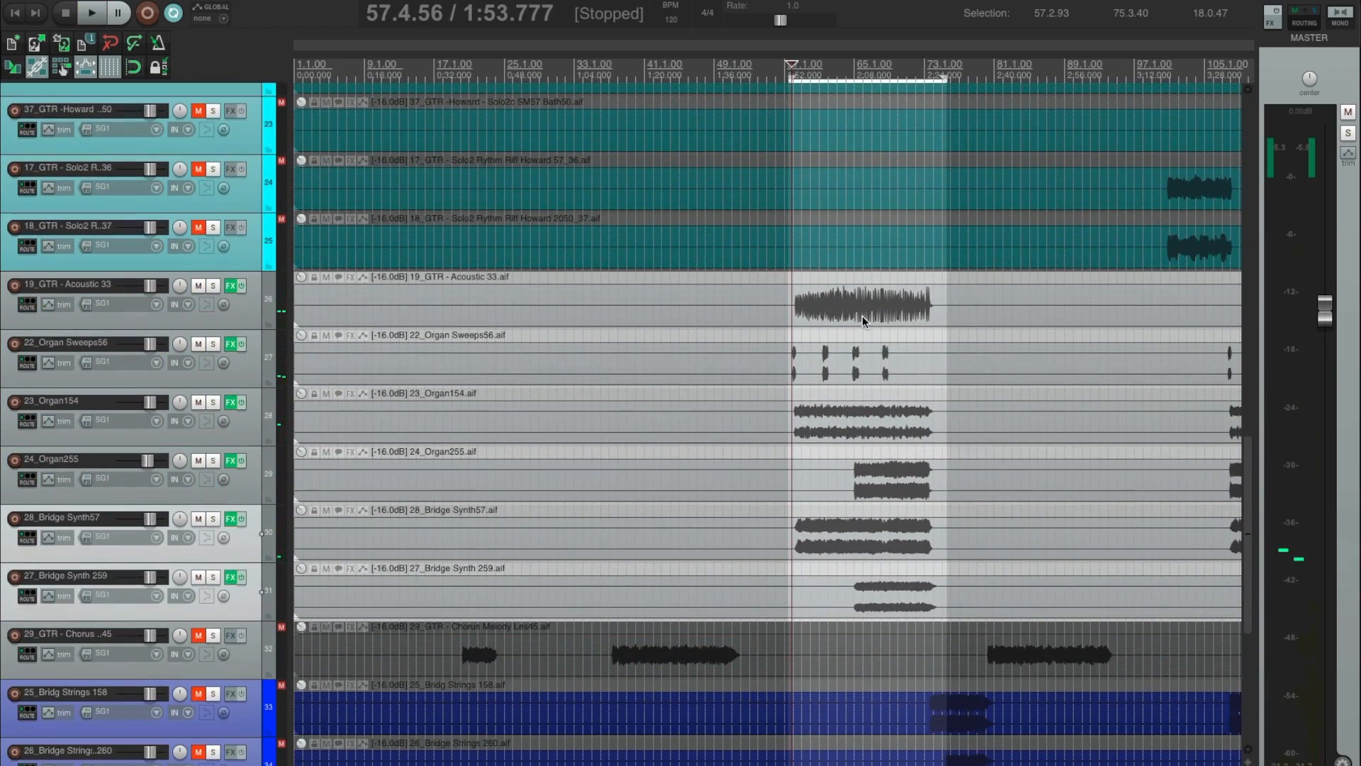
pyautogui.scroll(-1, 872, 326)
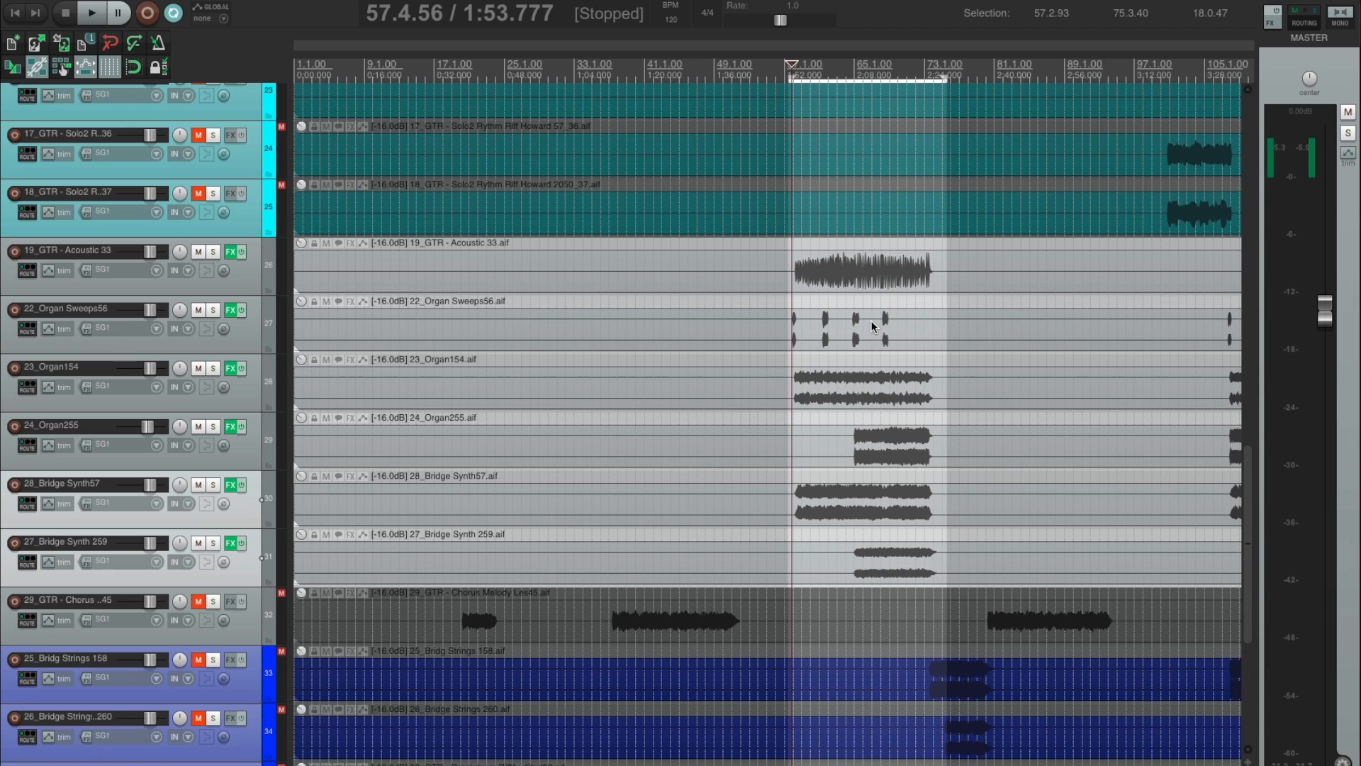
pyautogui.hscroll(3, 857, 252)
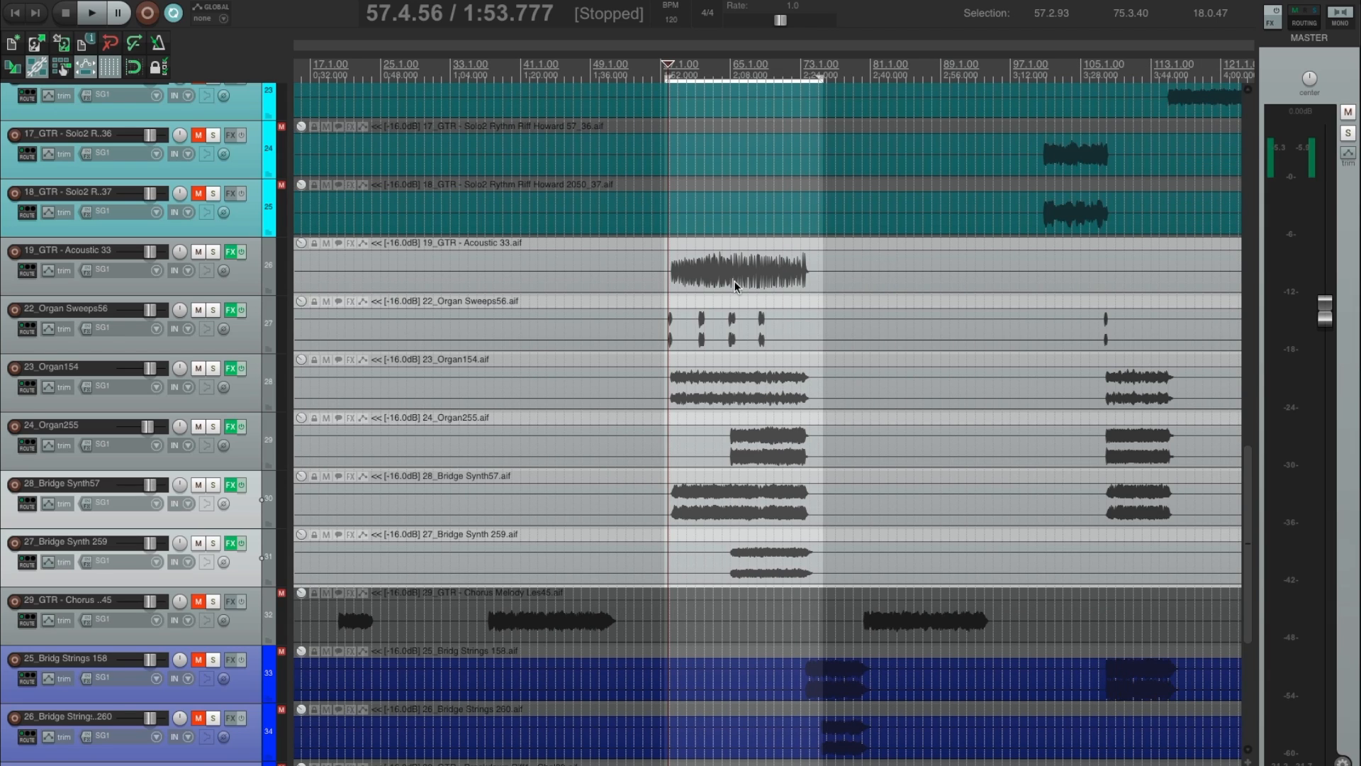
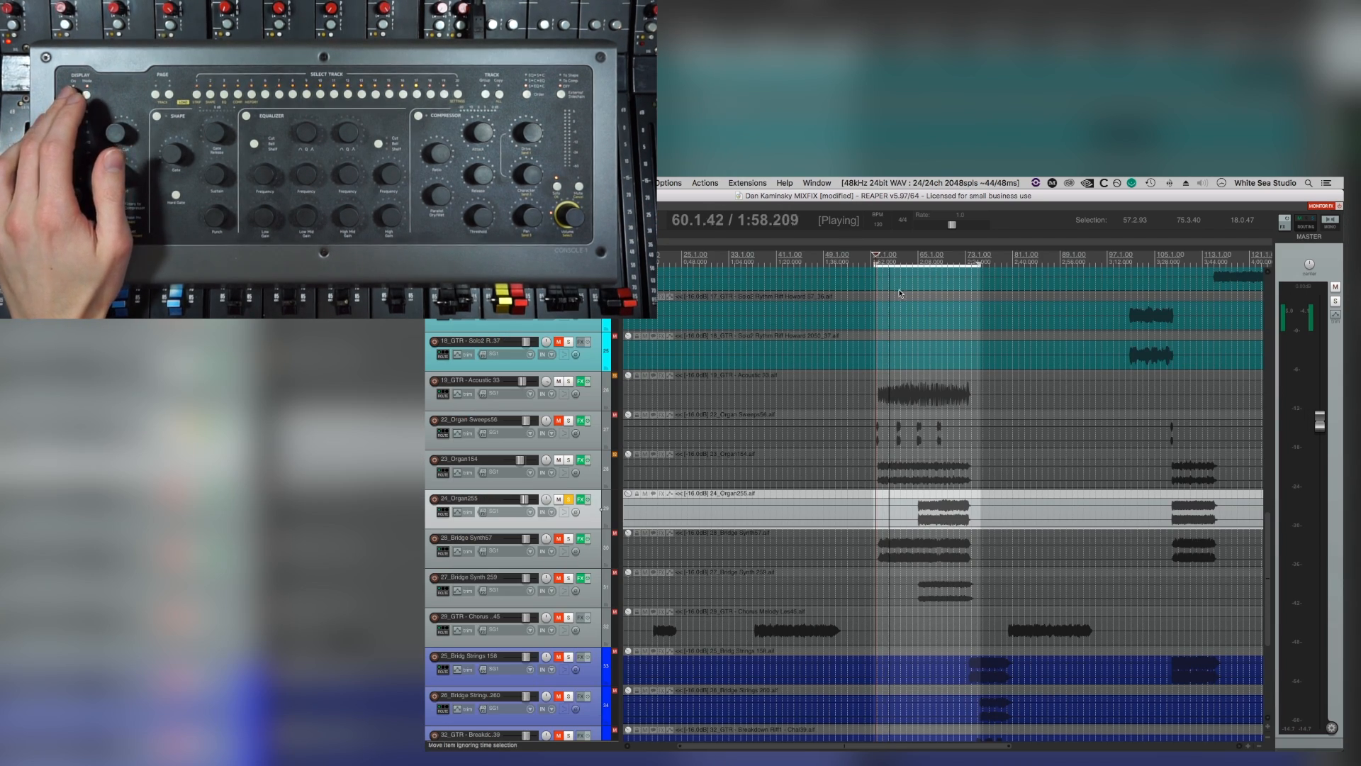
# Loop the bridge section and add a narrow Pro-Q 3 bell boost on 24_Organ255 at about 991 Hz, +8.4 dB and Q 7.
pyautogui.moveTo(875, 260); pyautogui.dragTo(976, 262)
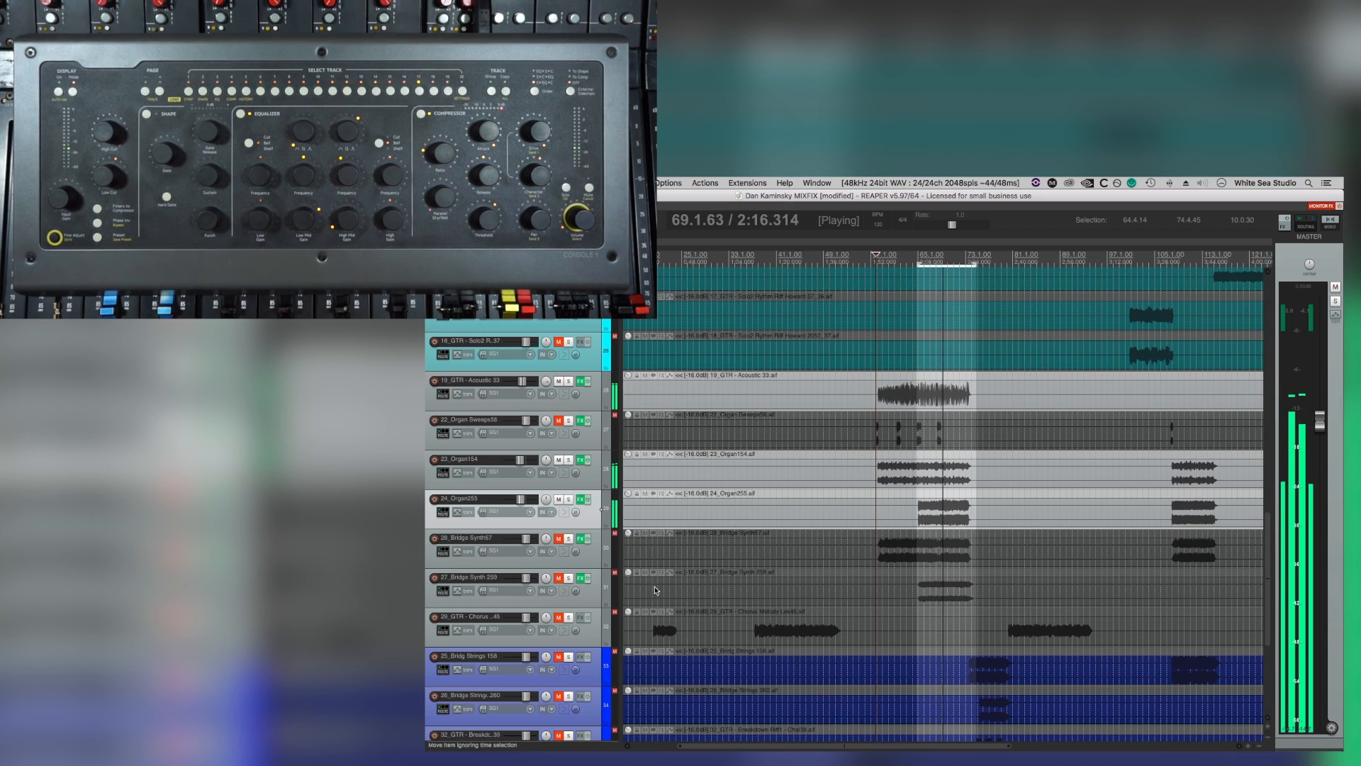
pyautogui.click(581, 500)
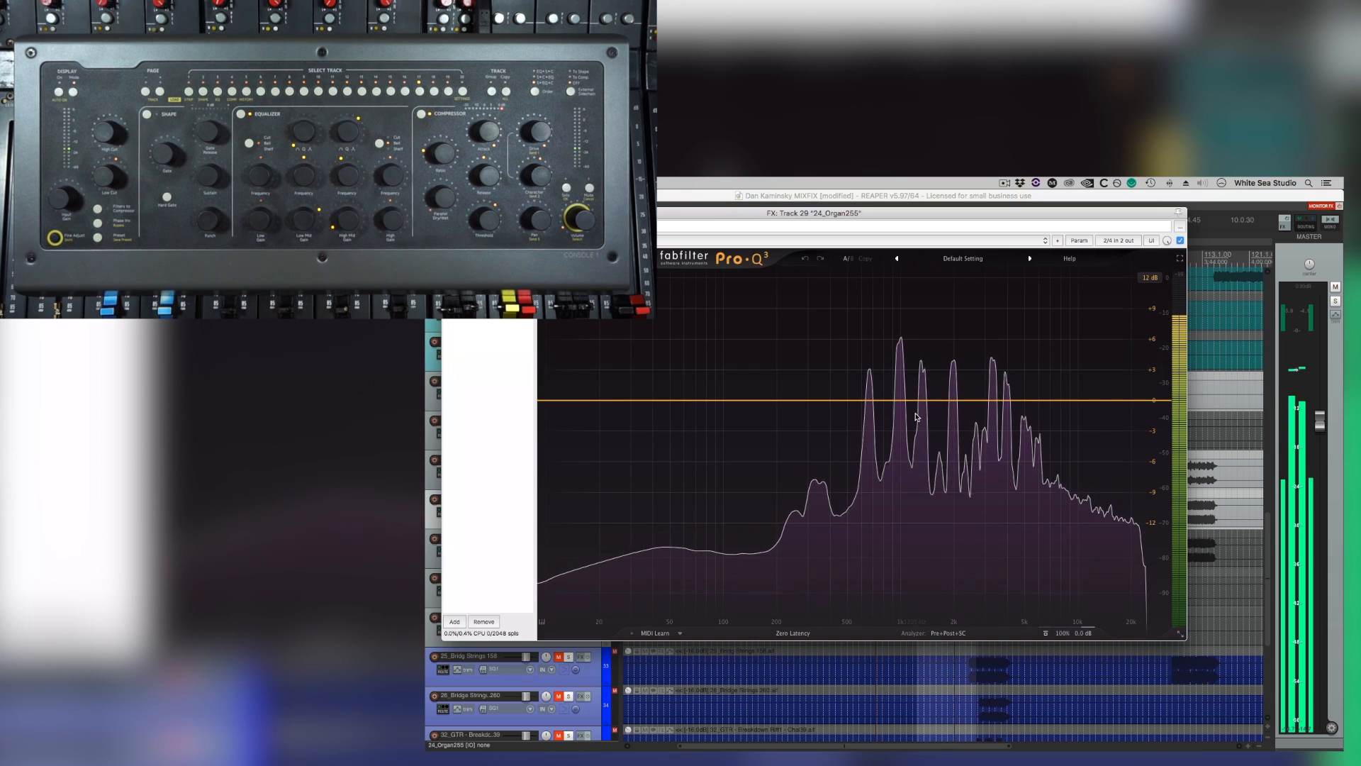
pyautogui.moveTo(983, 401); pyautogui.dragTo(916, 285)
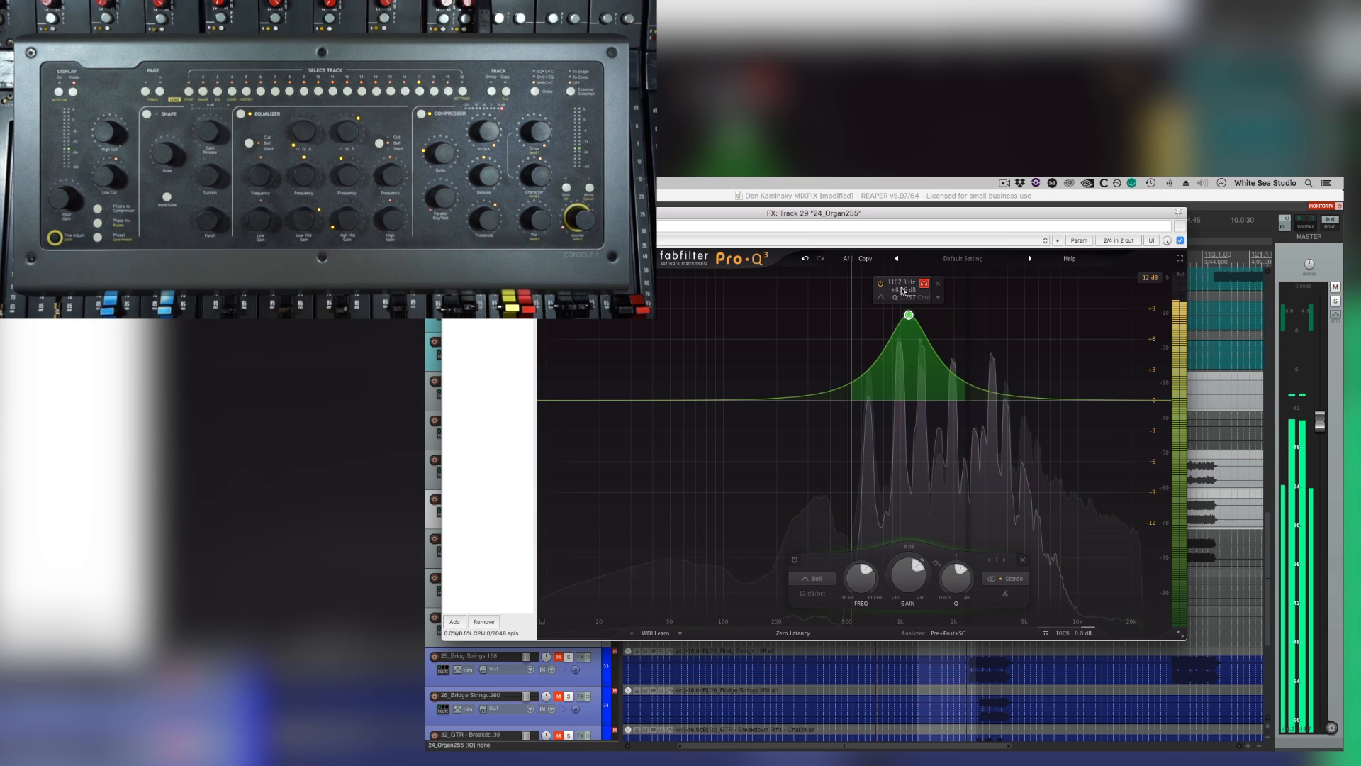
pyautogui.scroll(6, 895, 314)
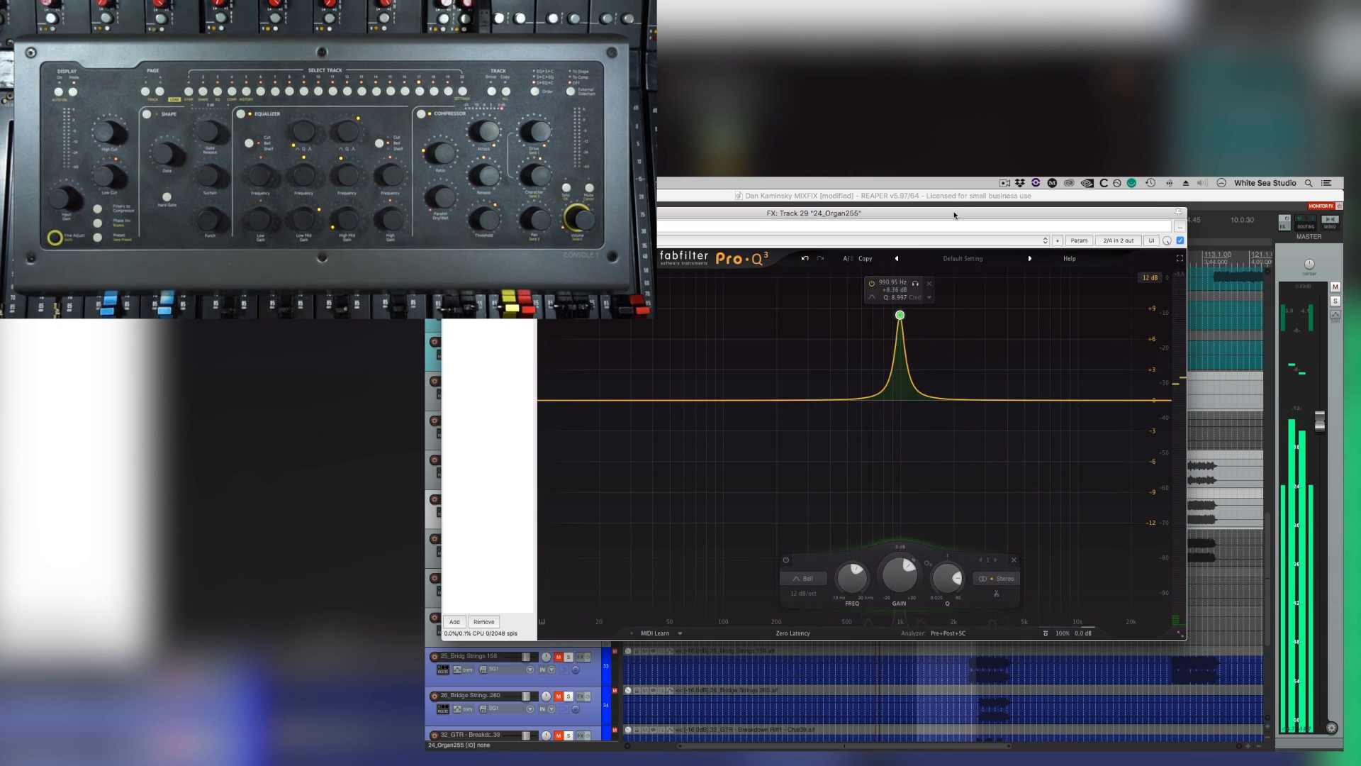
# Move the Pro-Q 3 window aside, audition the bell band in isolation, and turn down its gain.
pyautogui.moveTo(955, 215)
pyautogui.mouseDown()
pyautogui.moveTo(998, 483)
pyautogui.moveTo(950, 269)
pyautogui.moveTo(958, 223)
pyautogui.mouseUp()
pyautogui.click(924, 255)
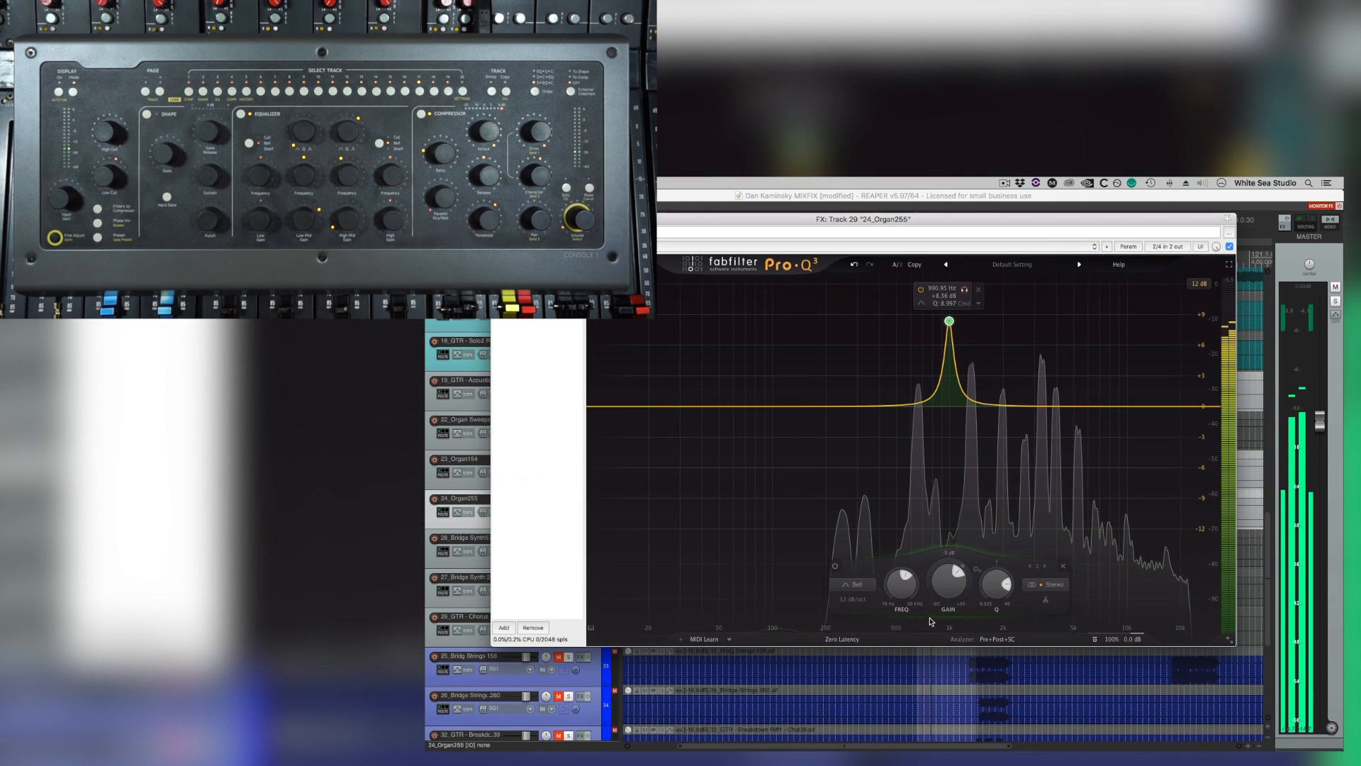
pyautogui.click(967, 291)
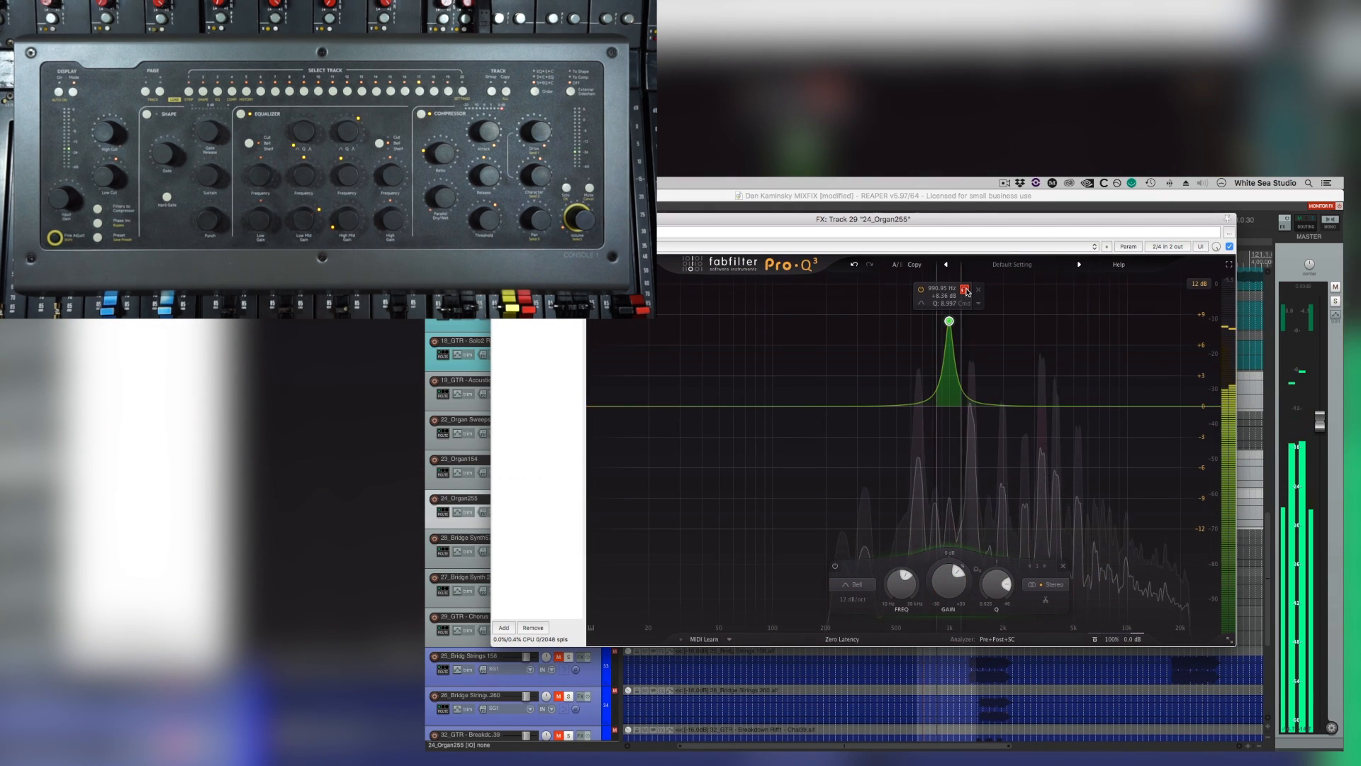
pyautogui.click(966, 290)
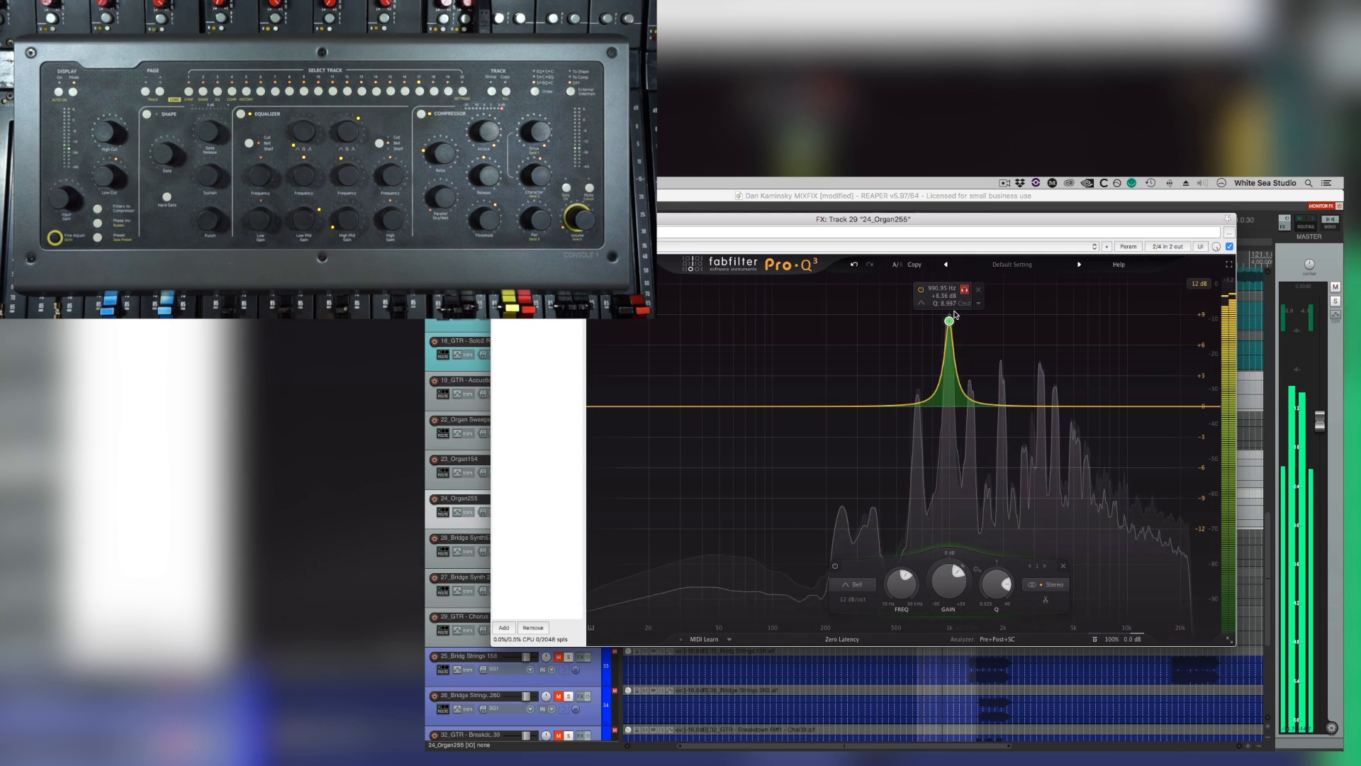
pyautogui.moveTo(941, 572); pyautogui.dragTo(943, 648)
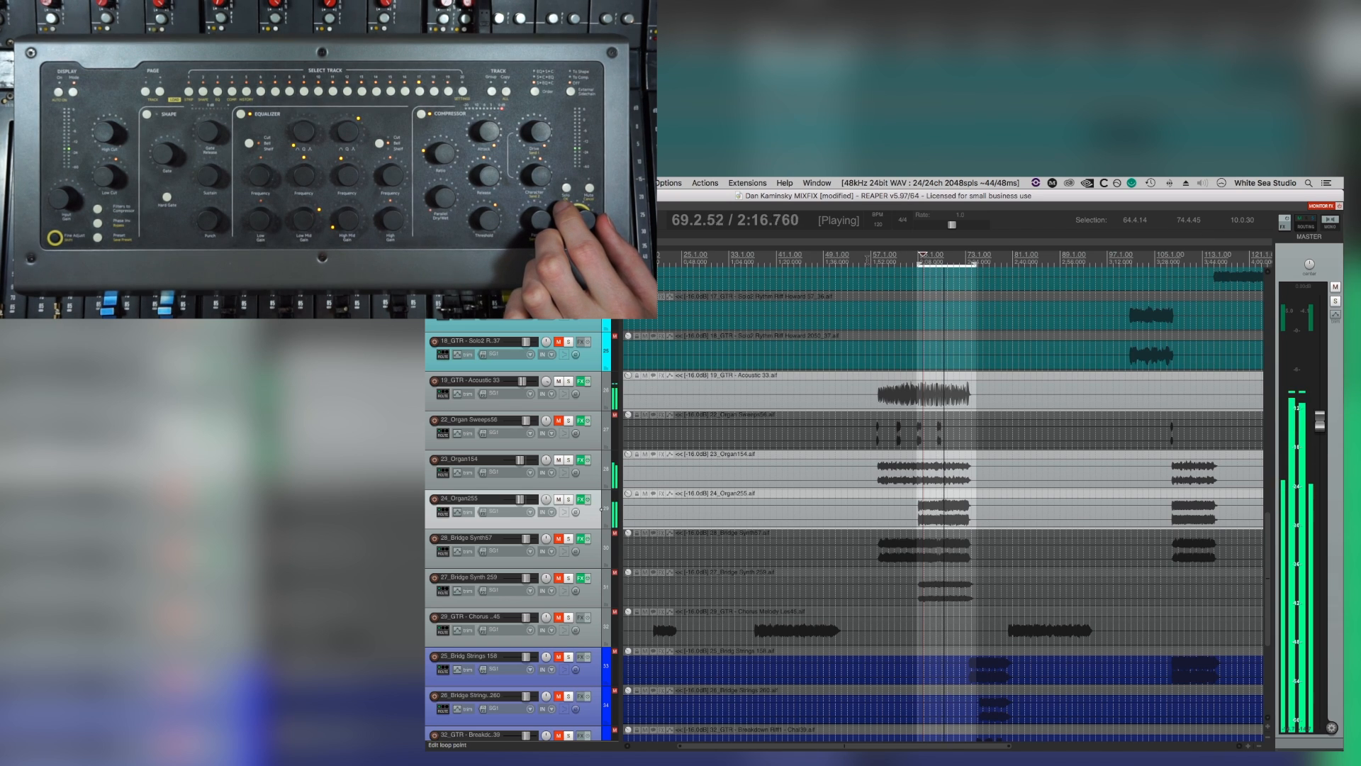
# Audition the bridge over time selections 56.2.49–76.1.25 and 64.3.40–74.4.45, and reset the selection to the whole project.
pyautogui.moveTo(869, 260); pyautogui.dragTo(983, 261)
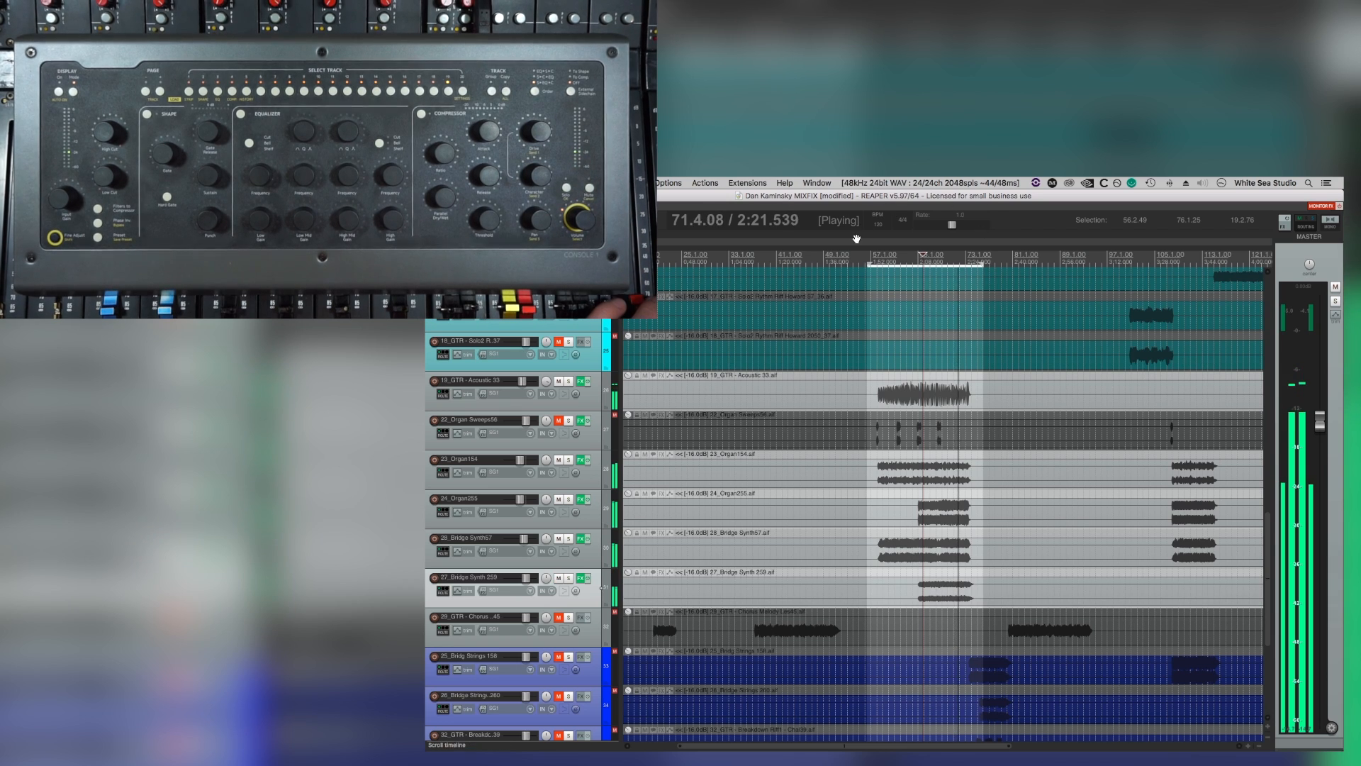
pyautogui.moveTo(924, 260)
pyautogui.mouseDown()
pyautogui.moveTo(977, 259)
pyautogui.moveTo(917, 264)
pyautogui.mouseUp()
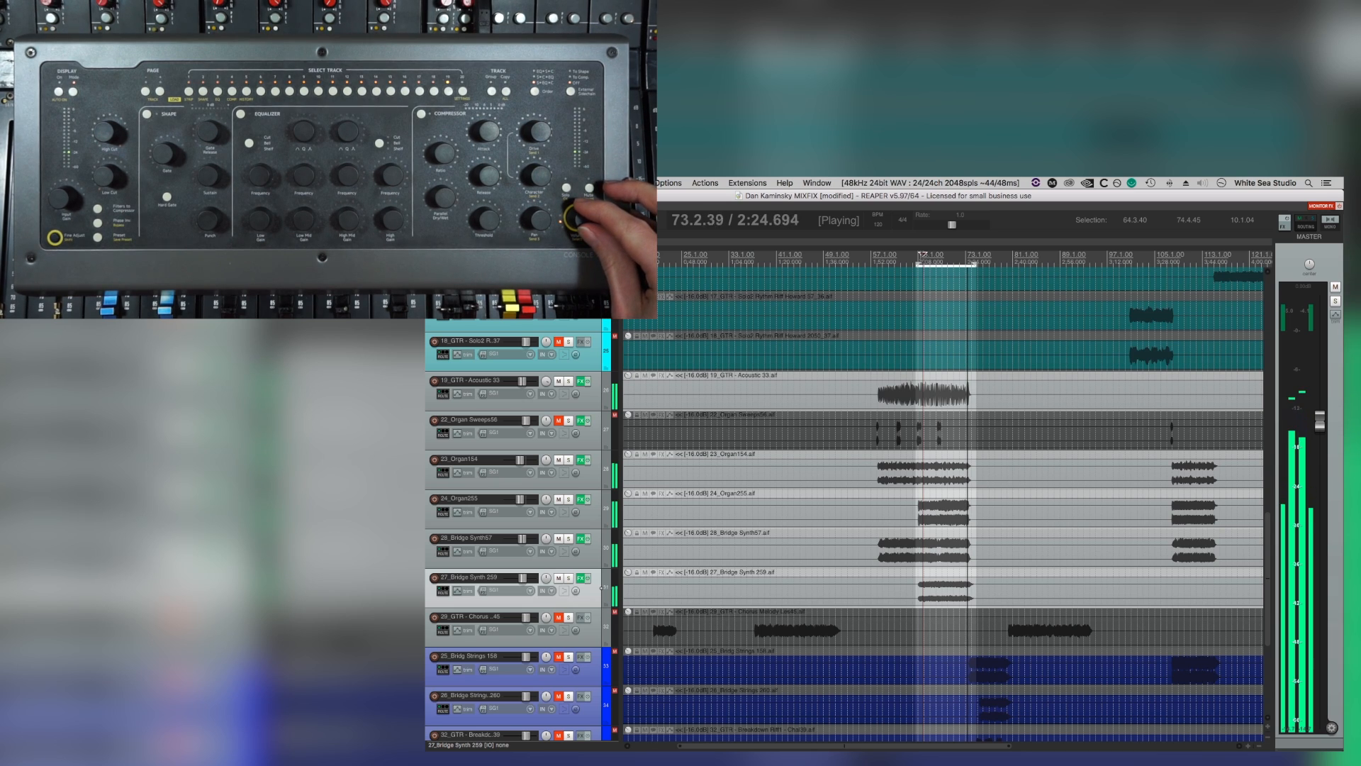
pyautogui.doubleClick(876, 261)
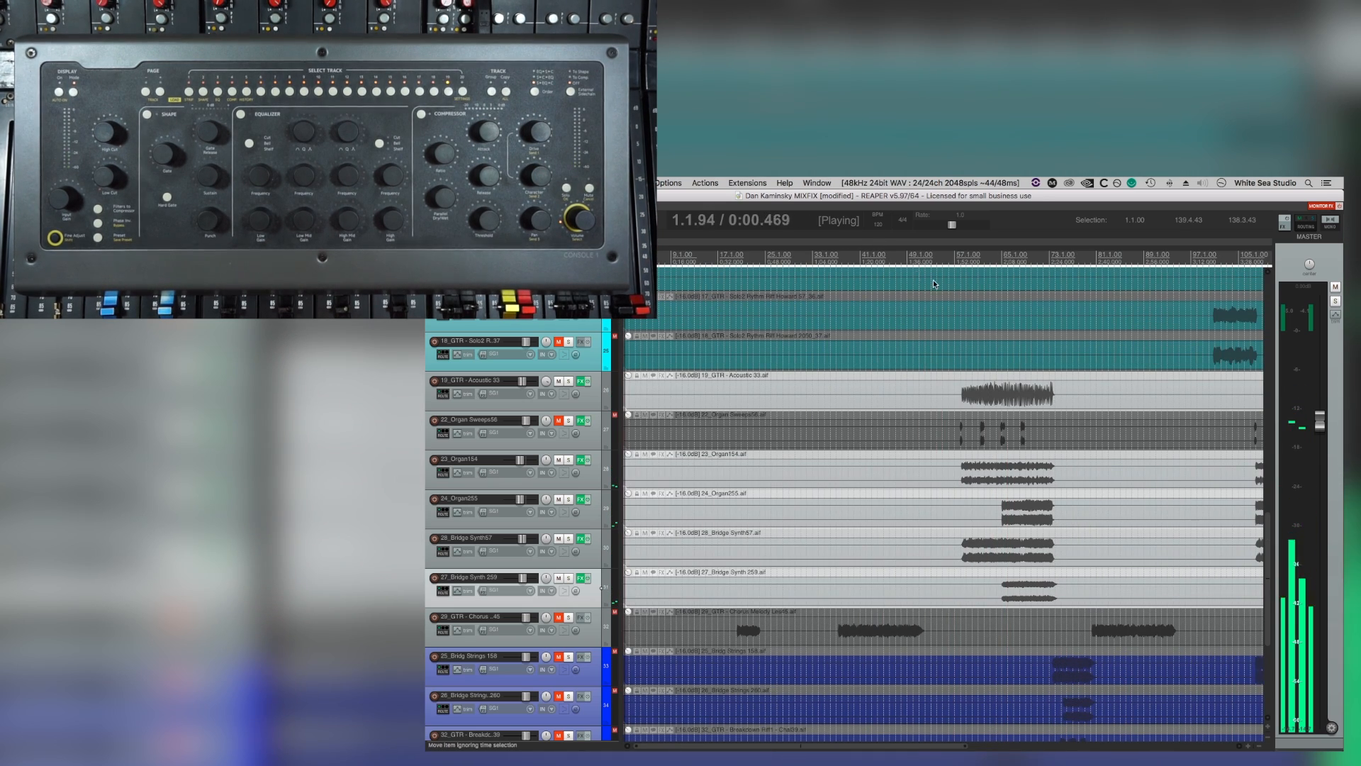
# Place the edit cursor before the bridge and start playback with the Console 1 display for 22_Organ Sweeps56 repositioned.
pyautogui.click(903, 257)
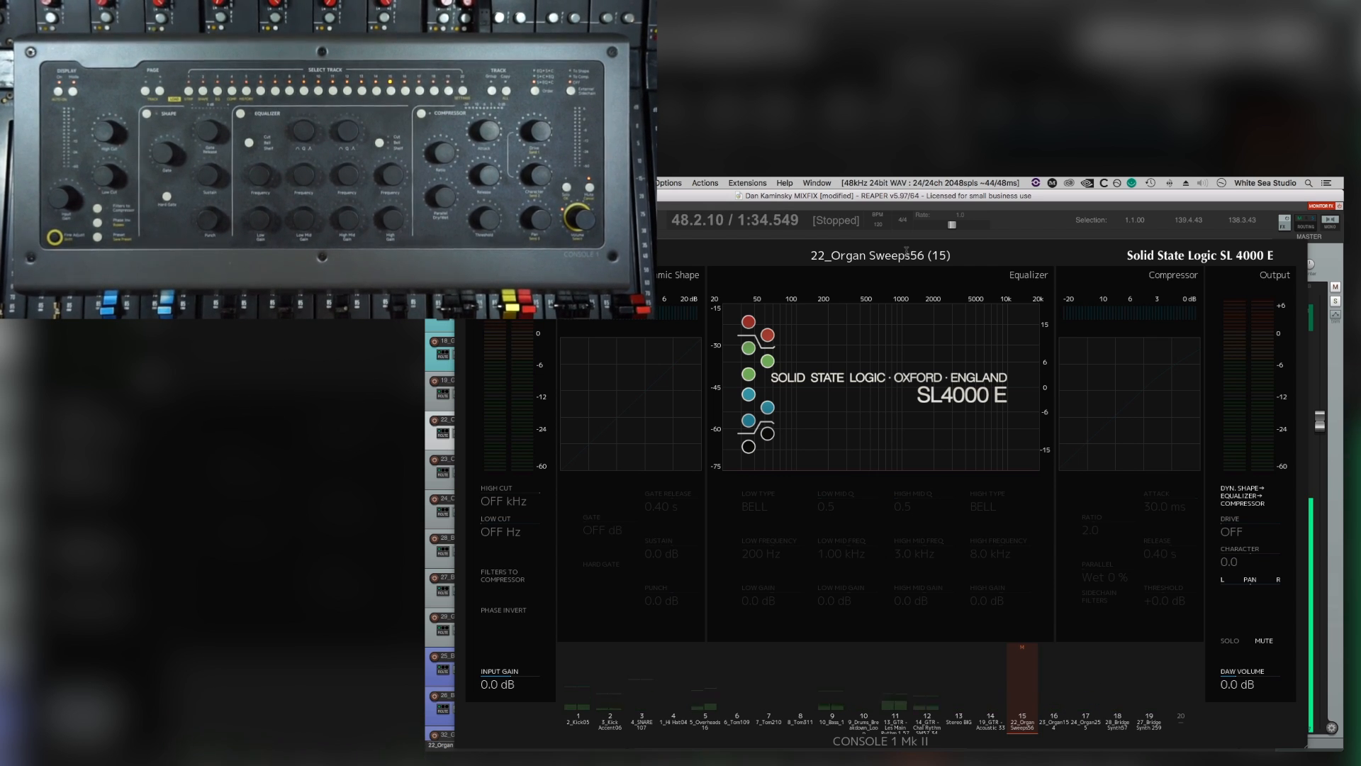
pyautogui.press('space')
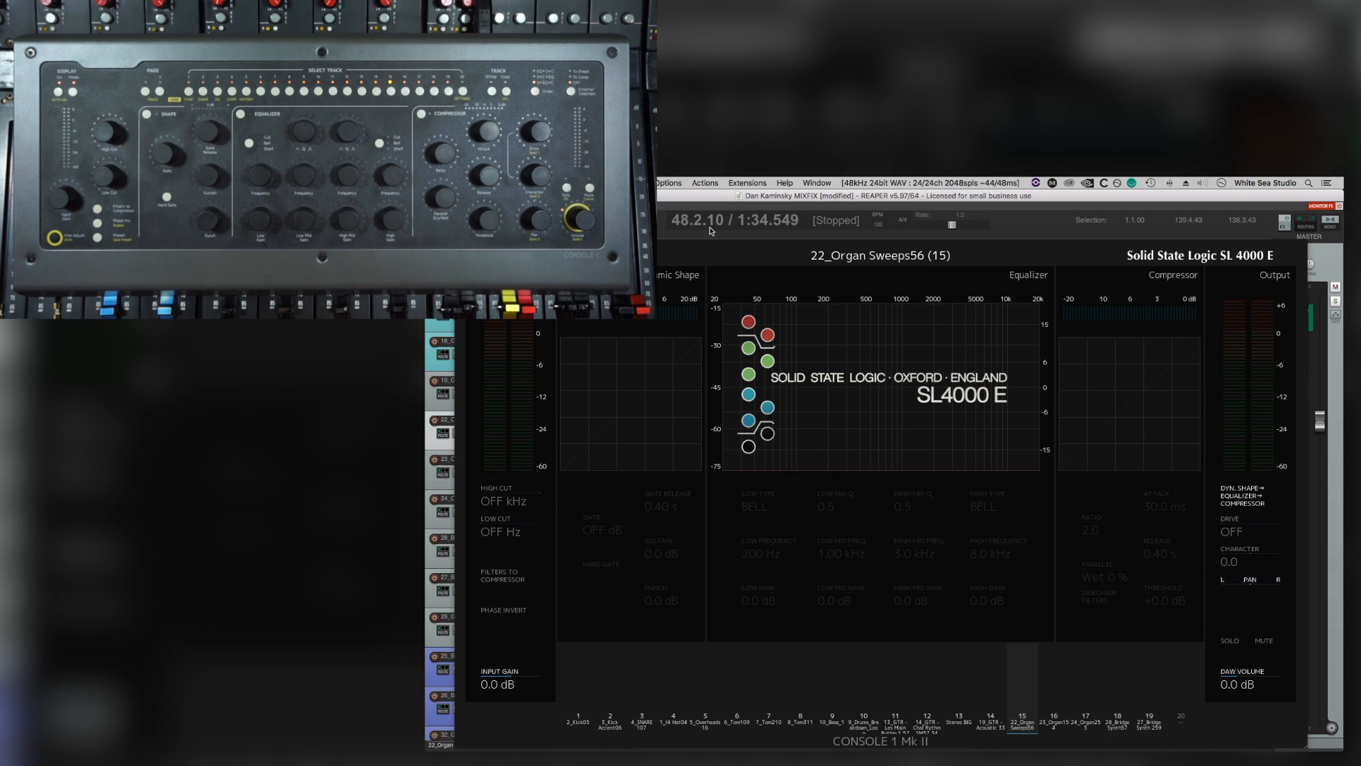
pyautogui.moveTo(677, 249)
pyautogui.mouseDown()
pyautogui.moveTo(660, 491)
pyautogui.moveTo(673, 227)
pyautogui.mouseUp()
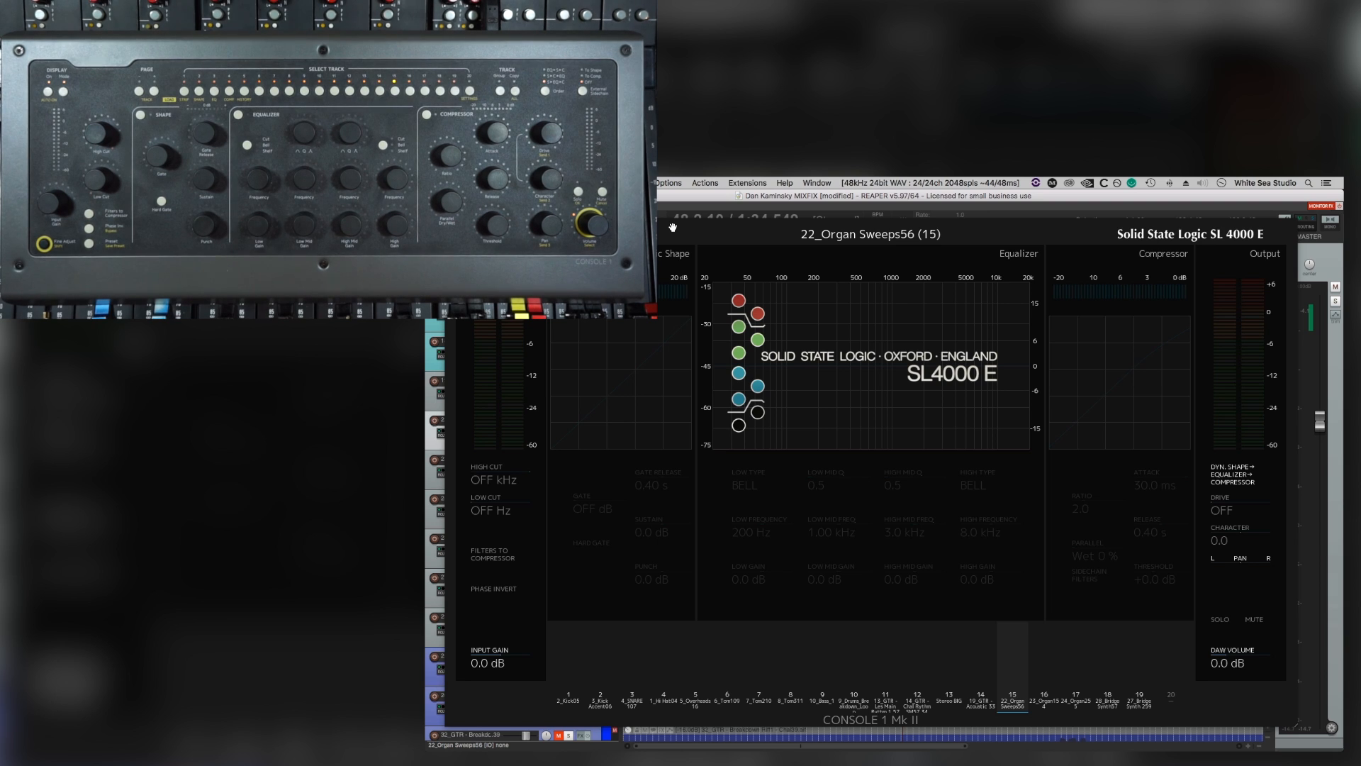
pyautogui.press('space')
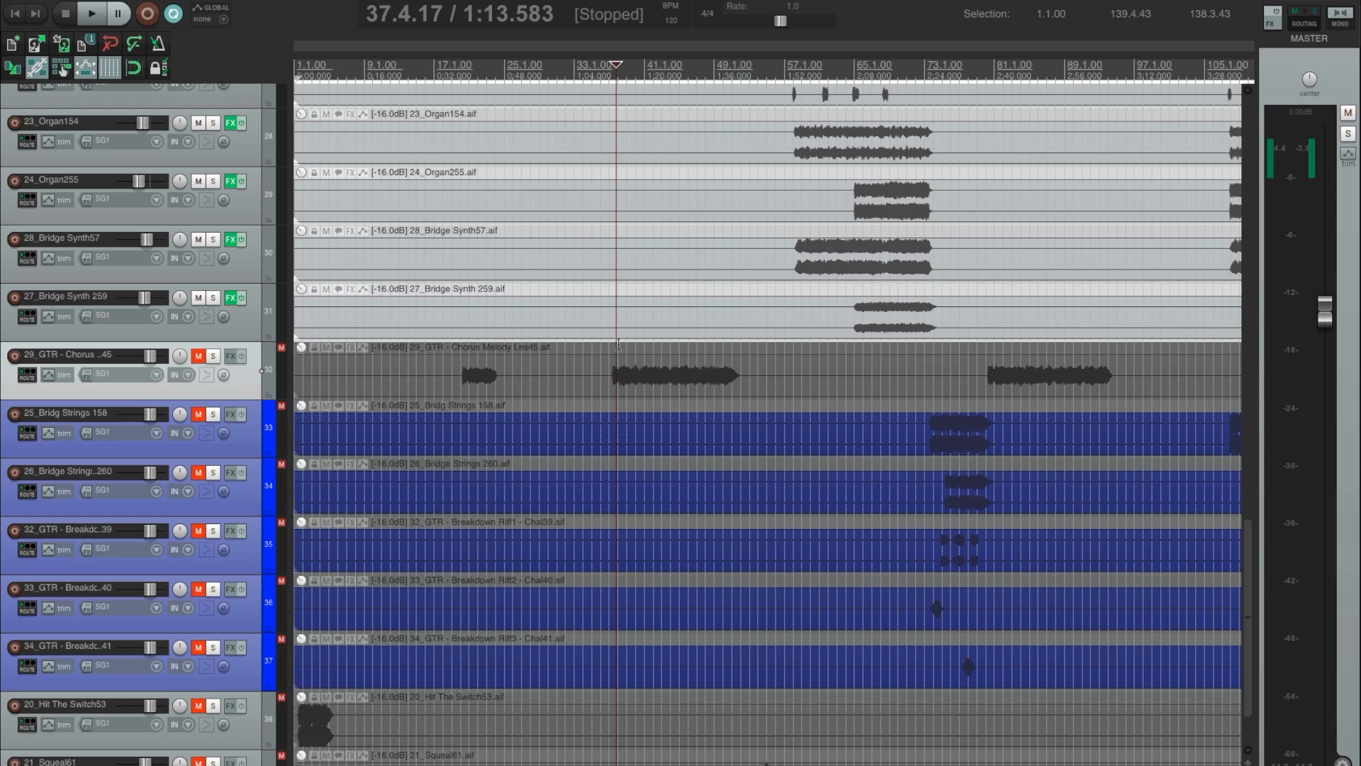
# Place the edit cursor near the second chorus melody clip and unmute 29_GTR - Chorus Melody Les45.
pyautogui.click(618, 345)
pyautogui.click(200, 356)
pyautogui.scroll(-2, 772, 365)
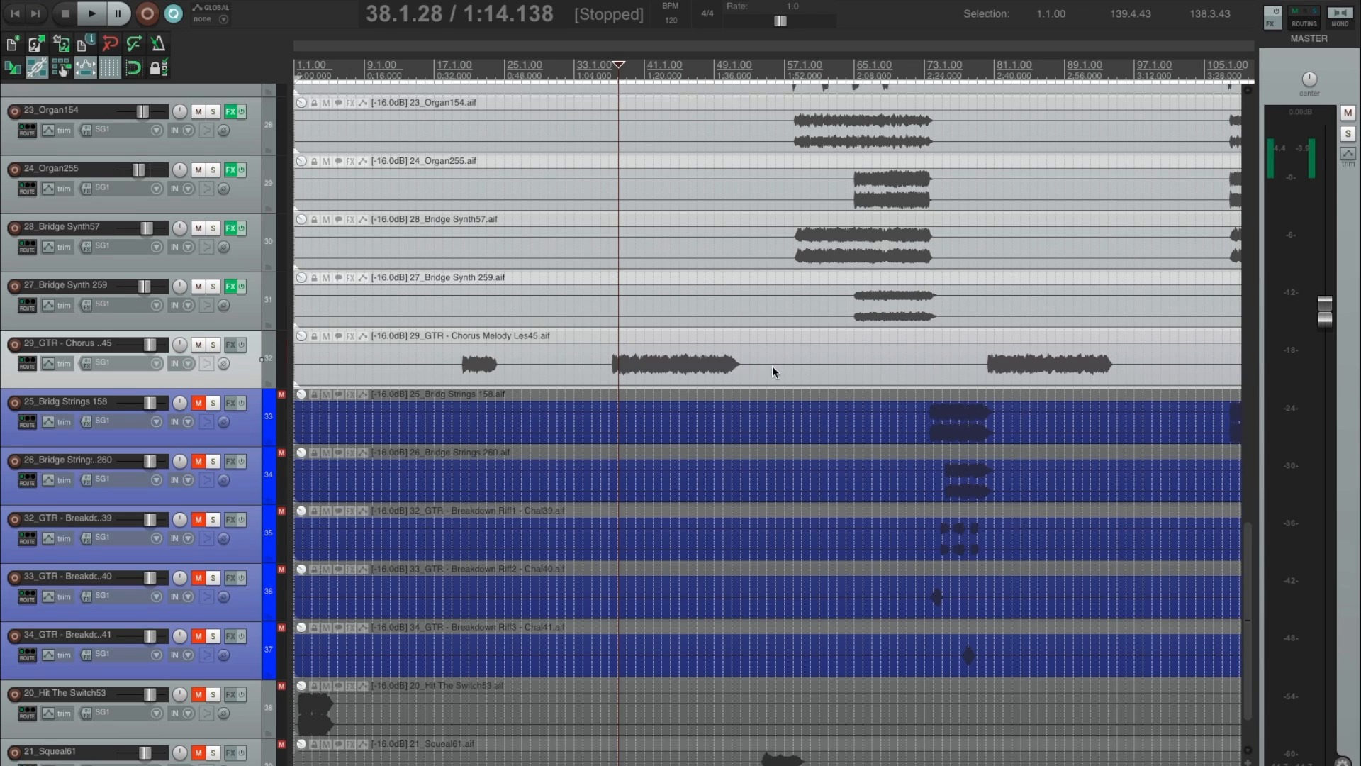
pyautogui.scroll(5, 772, 364)
pyautogui.hscroll(1, 772, 365)
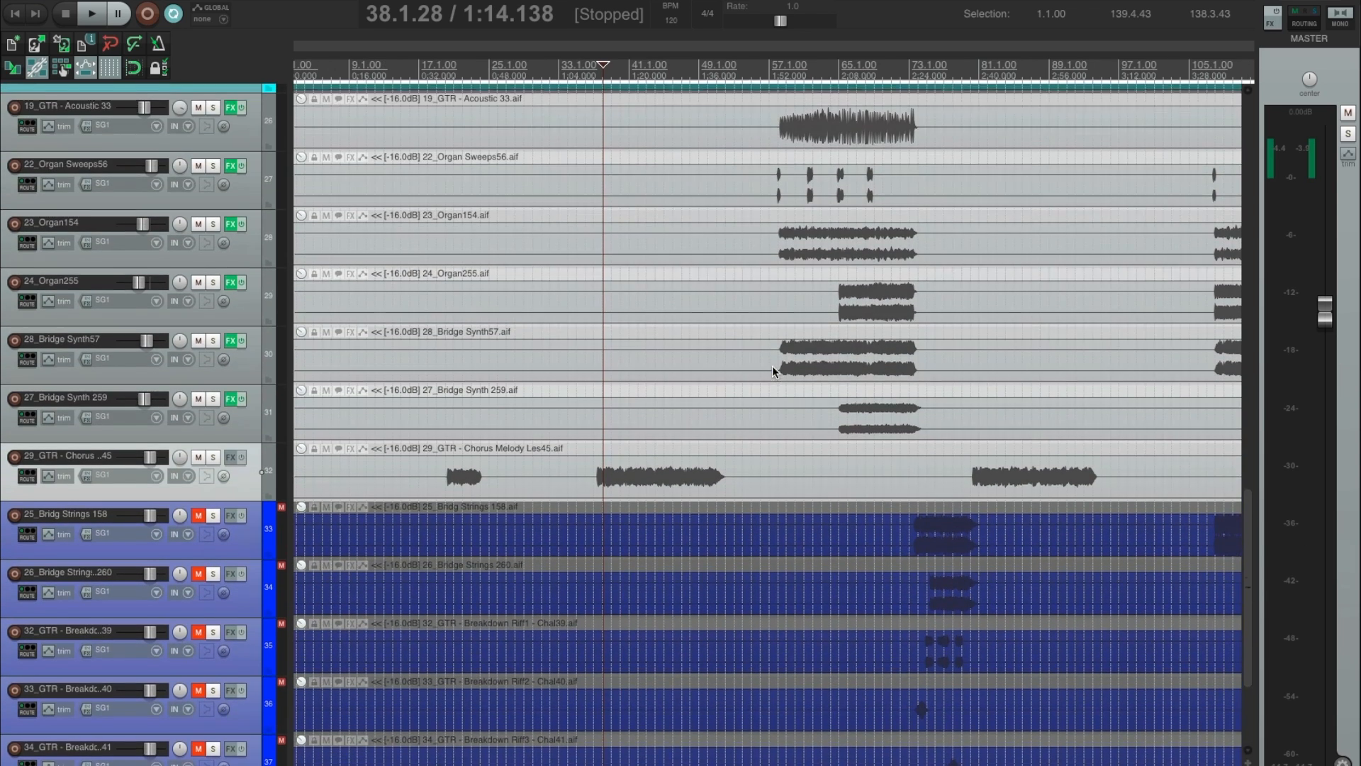
pyautogui.scroll(-5, 772, 364)
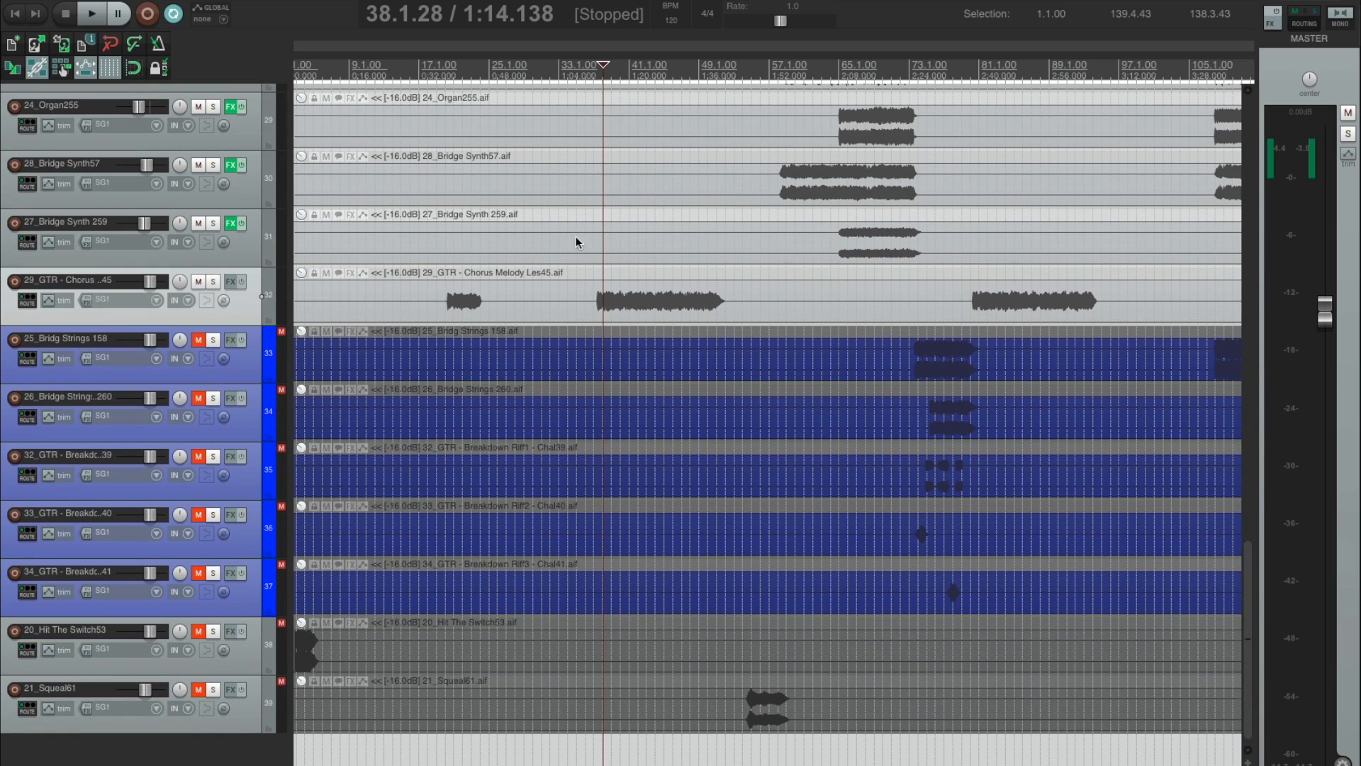
# Place the edit cursor just before the second chorus melody clip, insert Console 1 on its track, close the effects window, and play.
pyautogui.click(599, 267)
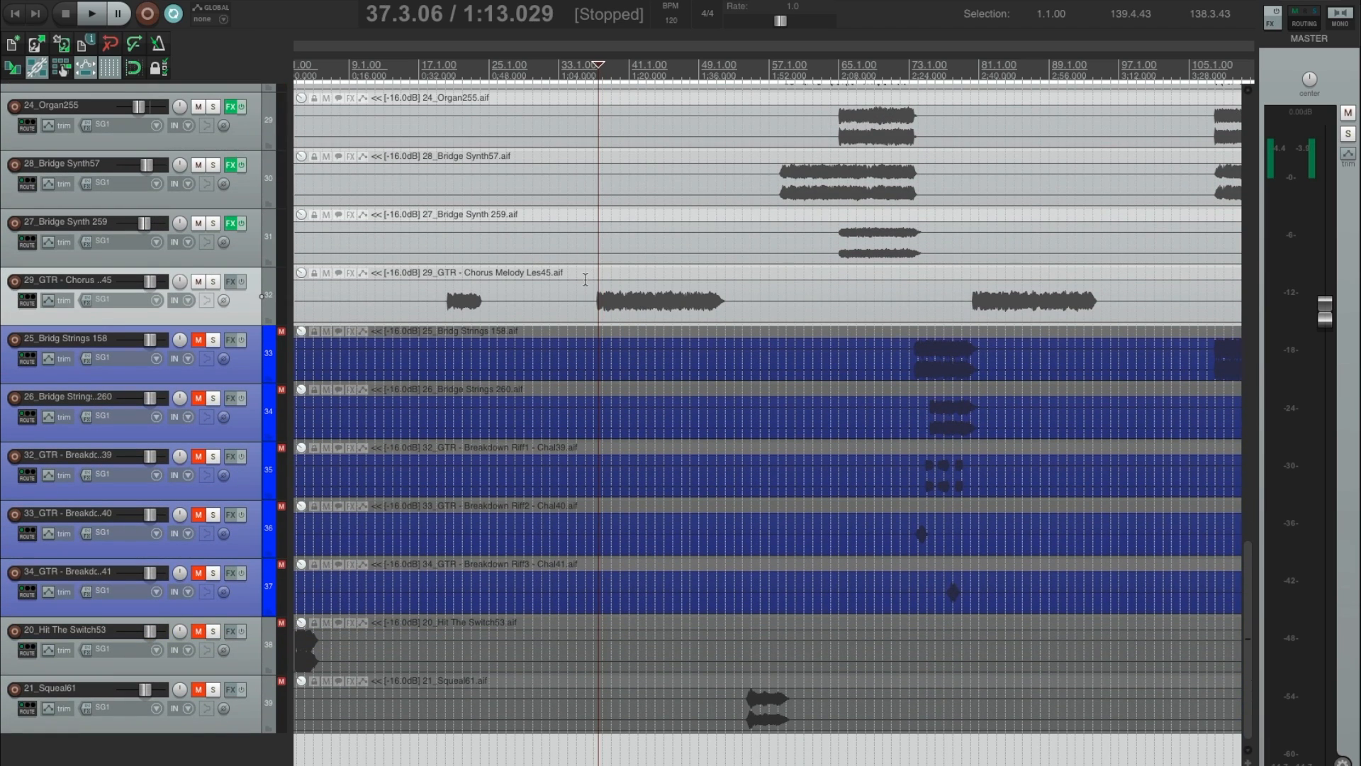
pyautogui.click(594, 274)
pyautogui.press('space')
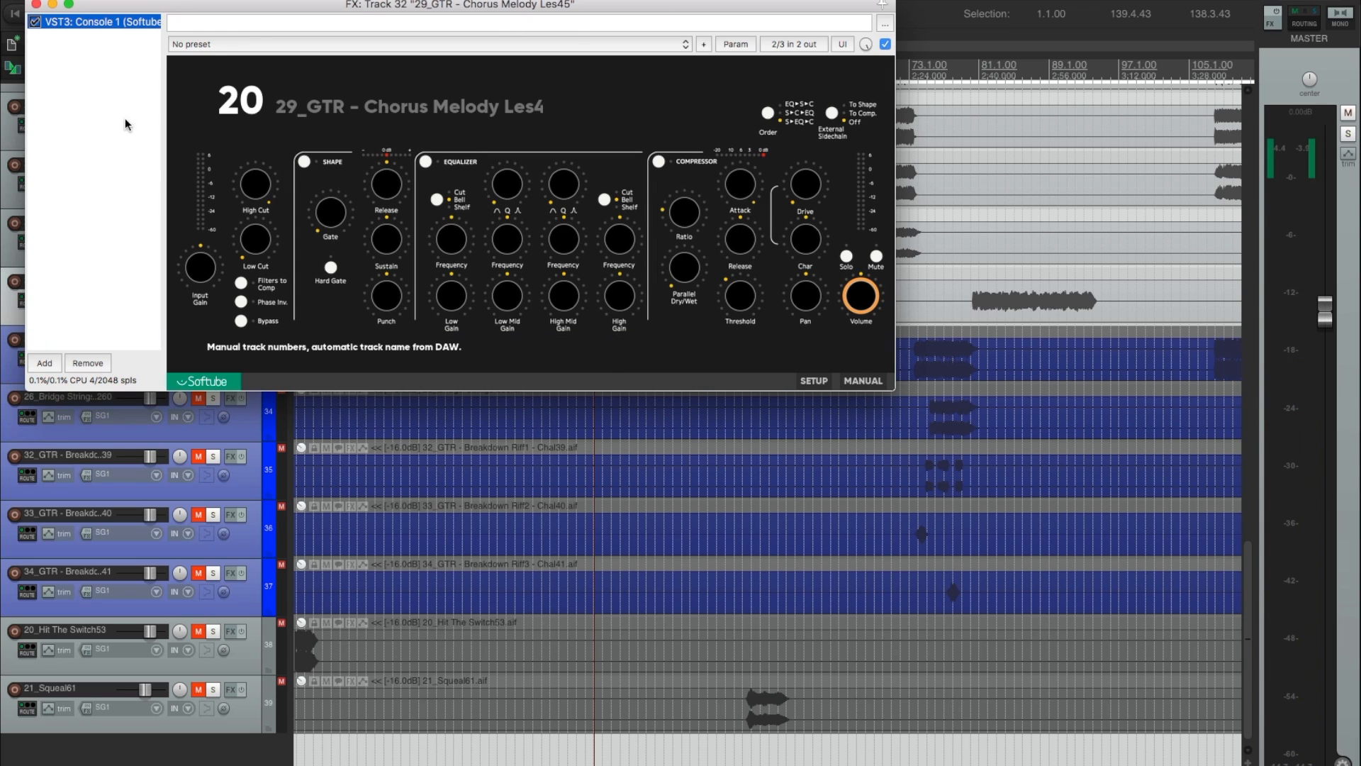
pyautogui.click(36, 5)
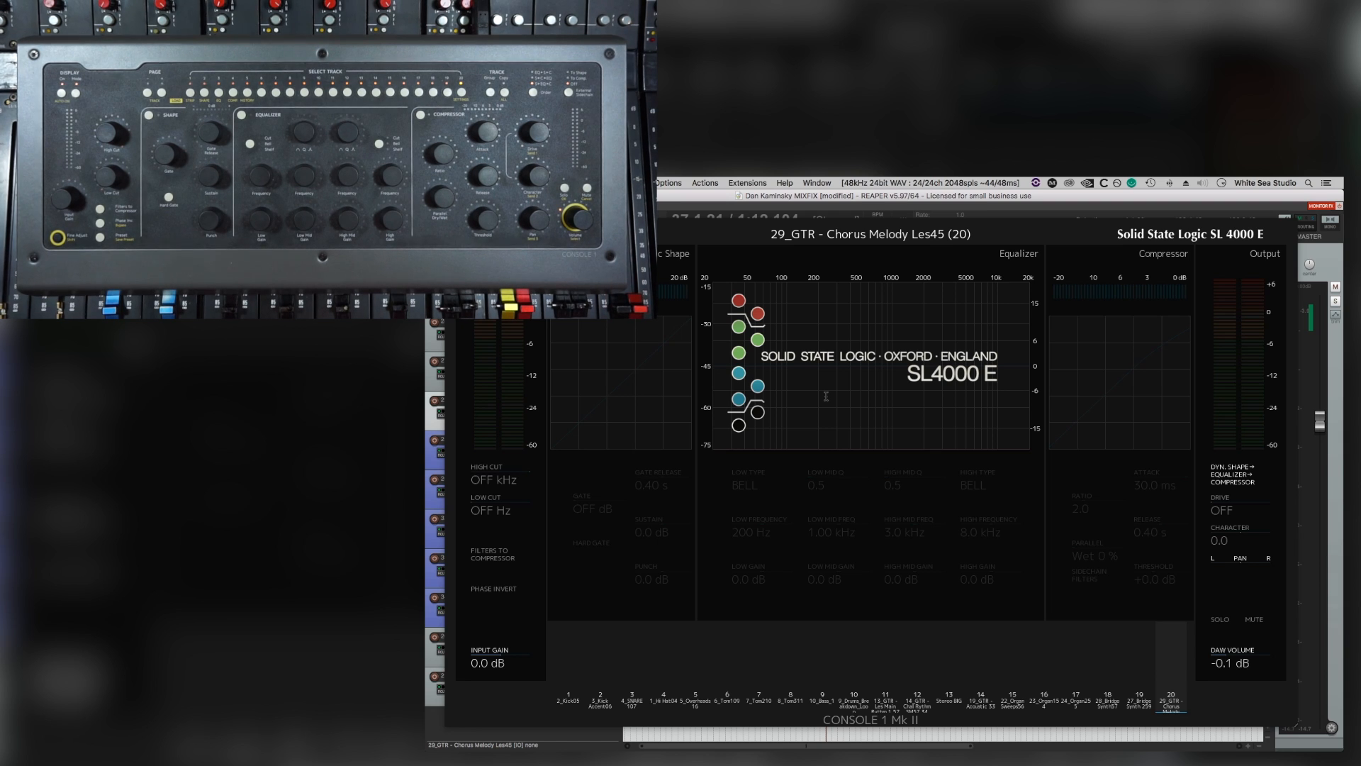
pyautogui.press('space')
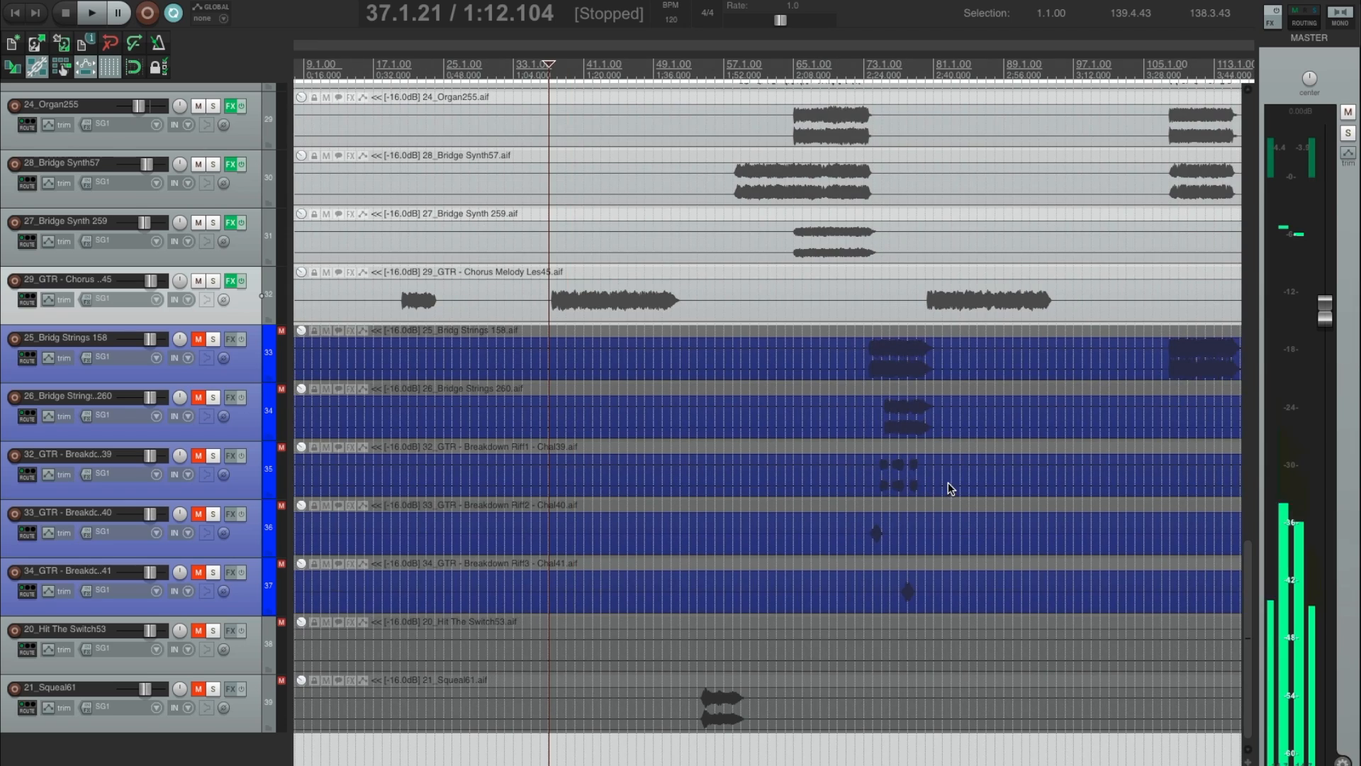
# Place the edit cursor at 72.2.40, unmute the five blue tracks from 25_Bridg Strings 158 to 34_GTR - Breakdown Riff3, and play.
pyautogui.scroll(5, 948, 483)
pyautogui.scroll(-2, 714, 611)
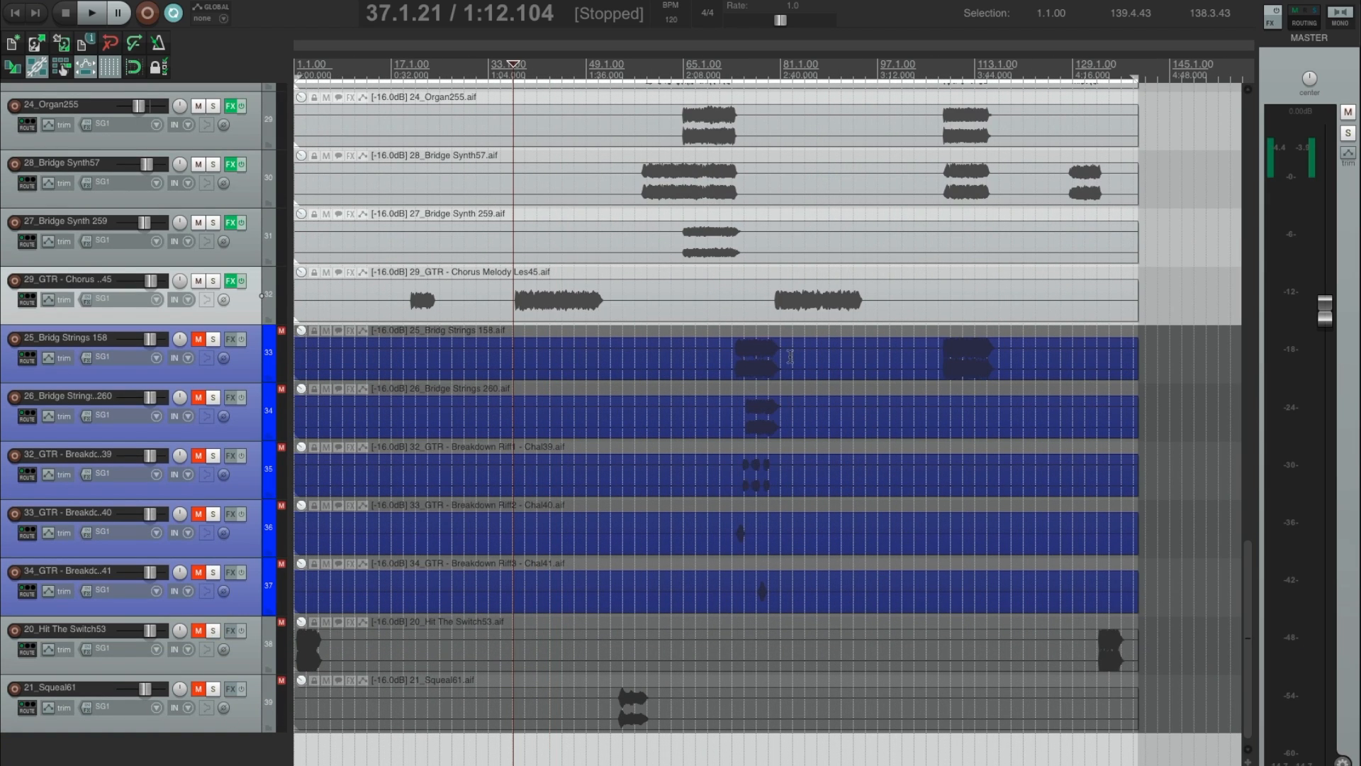
pyautogui.click(728, 328)
pyautogui.scroll(4, 727, 328)
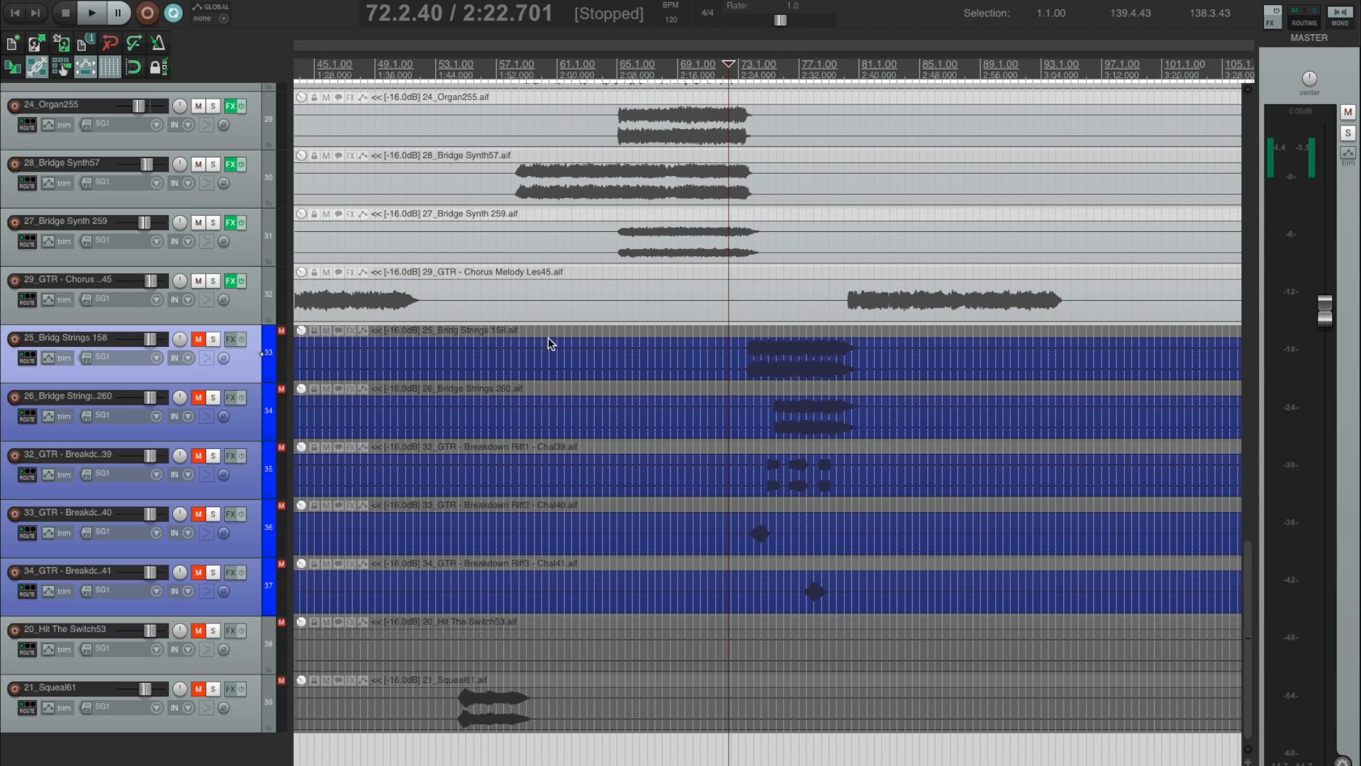
pyautogui.hscroll(3, 327, 425)
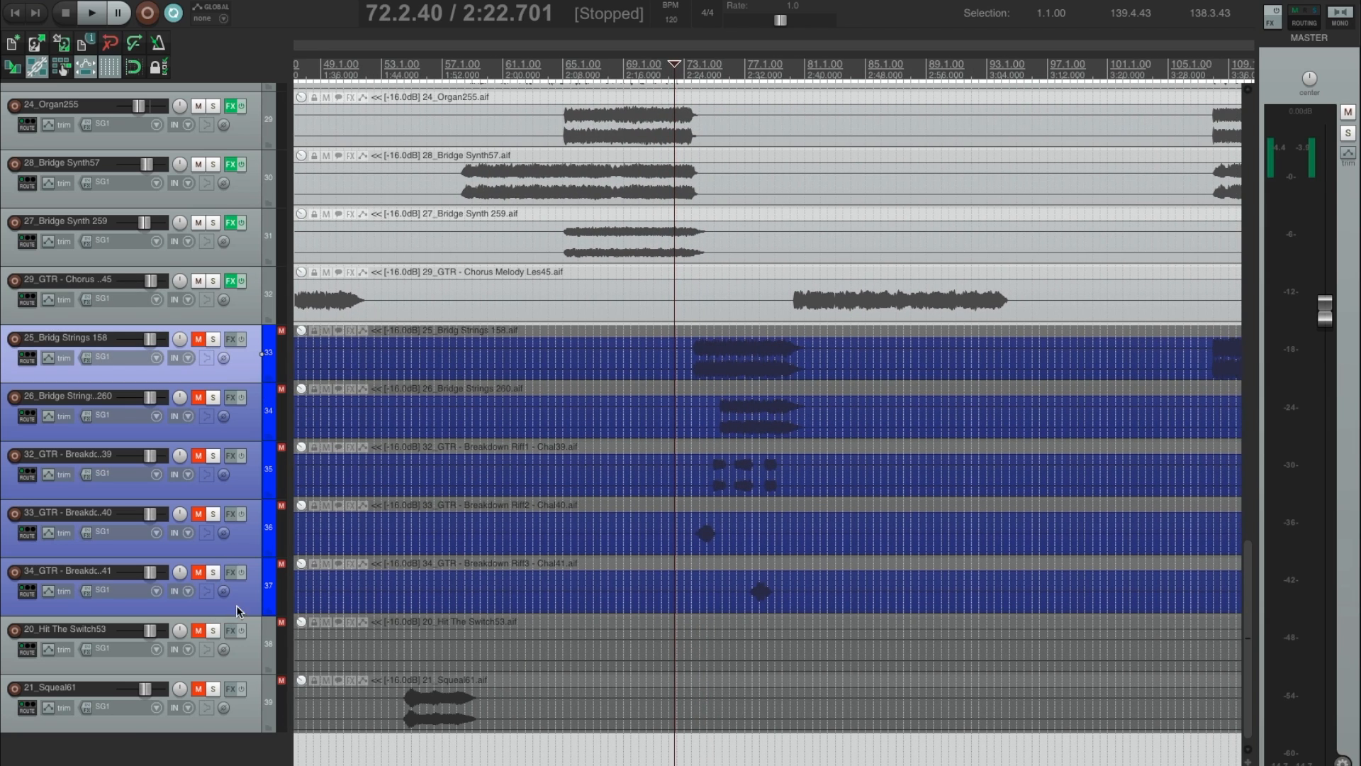
pyautogui.press('F5')
pyautogui.press('space')
# Solo the five bridge strings and breakdown guitar tracks during playback, clear their solo, and place the edit cursor at 73.4.01.
pyautogui.scroll(2, 448, 615)
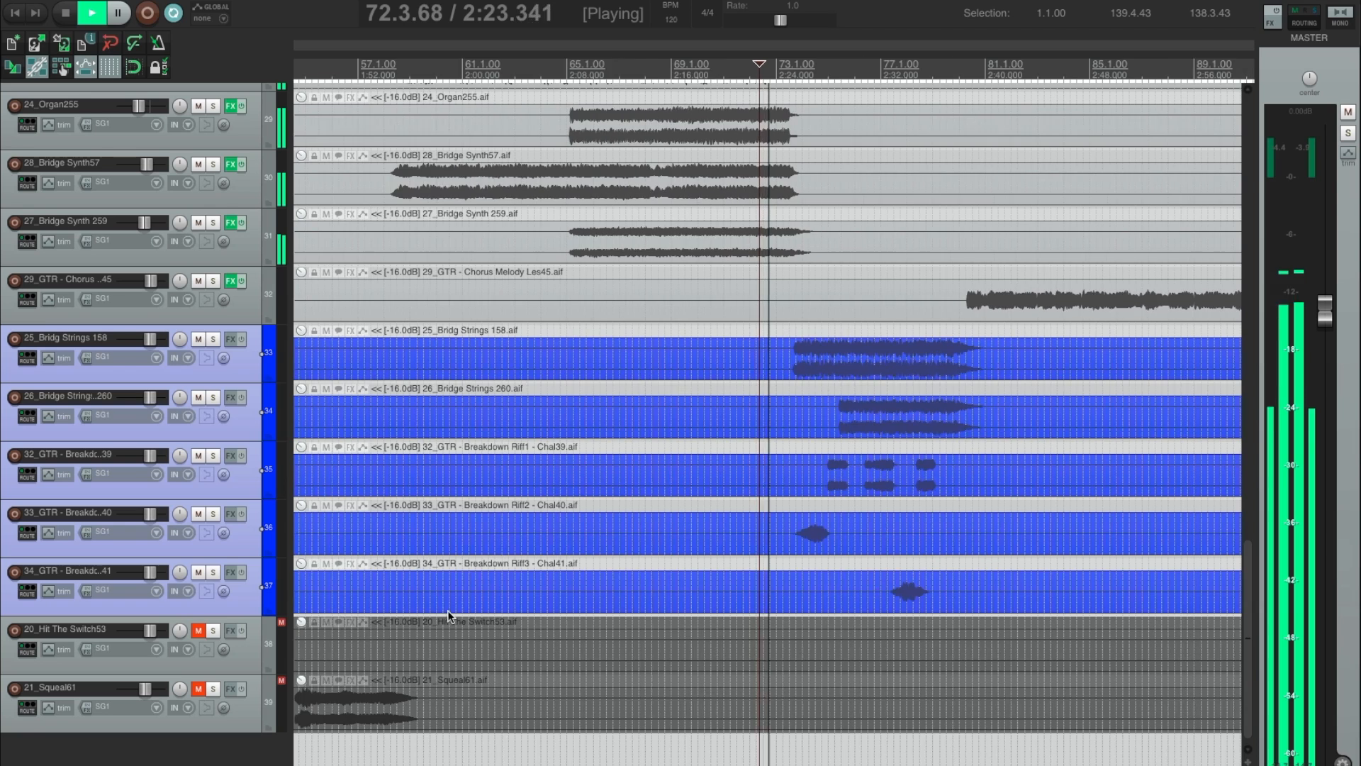
pyautogui.scroll(2, 448, 616)
pyautogui.press('F6')
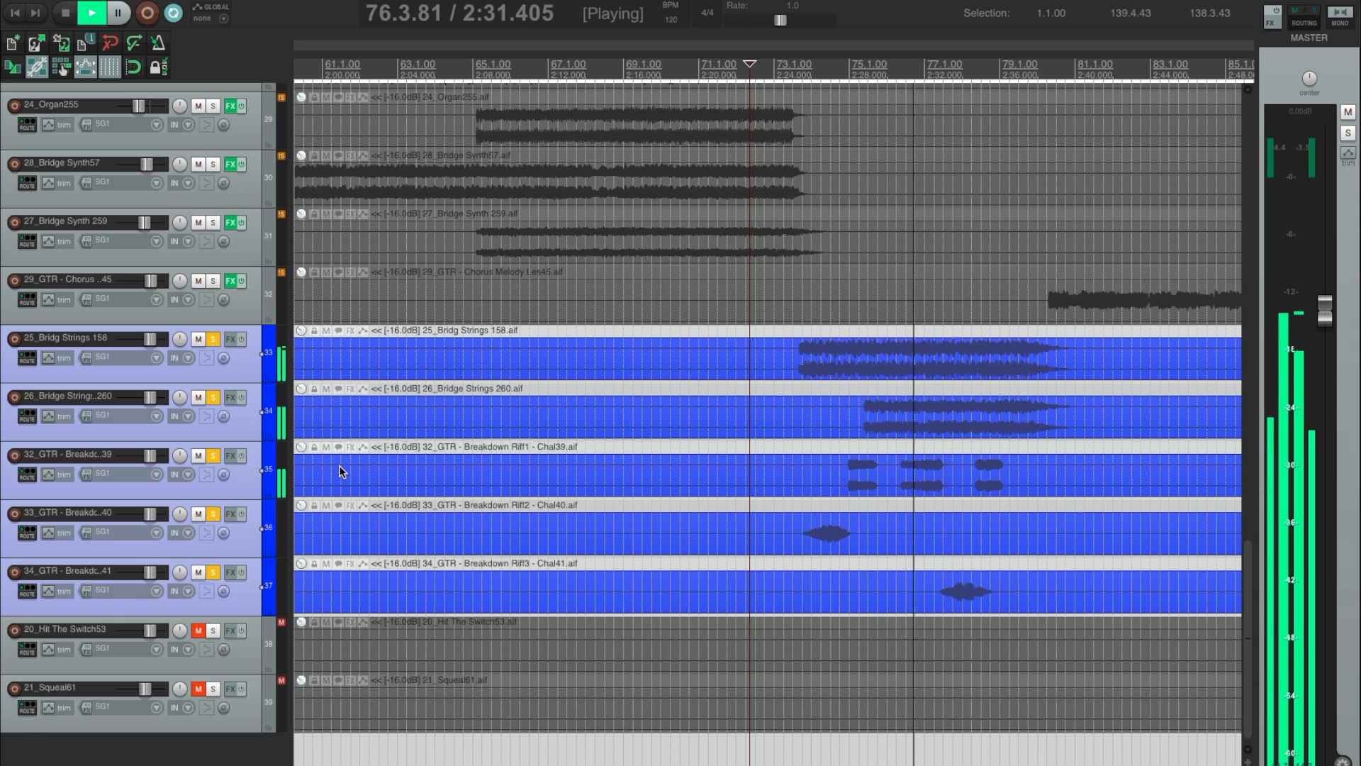
pyautogui.press('F6')
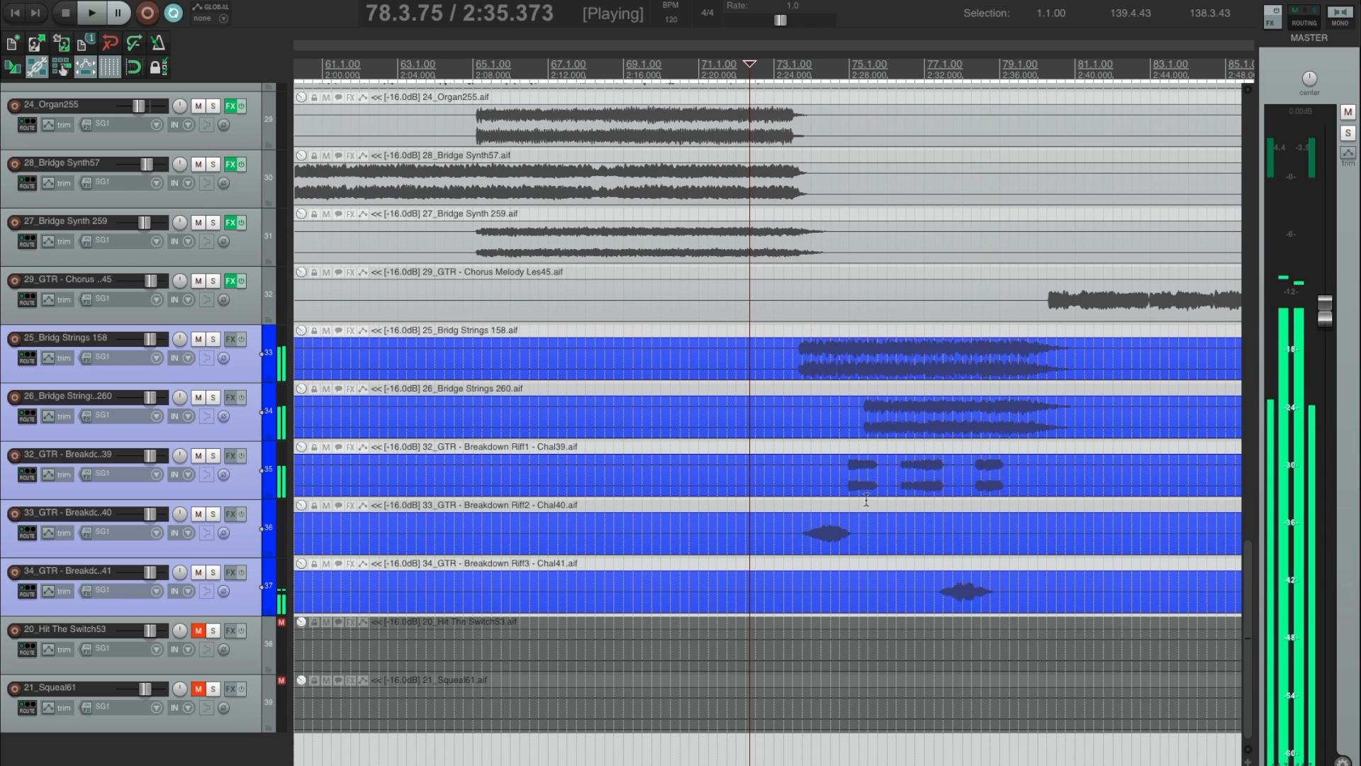
pyautogui.click(801, 499)
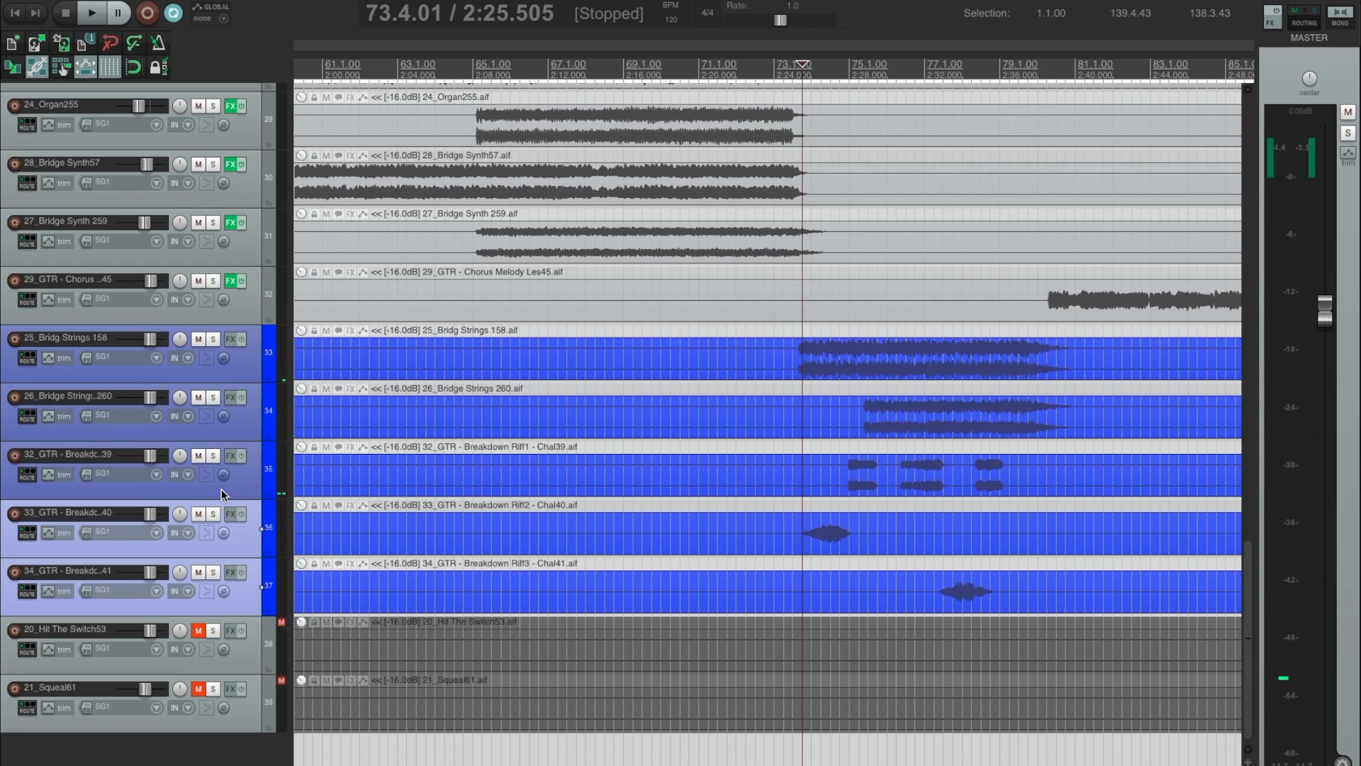
# Insert a new track above 33_GTR - Breakdown Riff2 and name it RIFF.
pyautogui.hotkey('ctrl', 't')
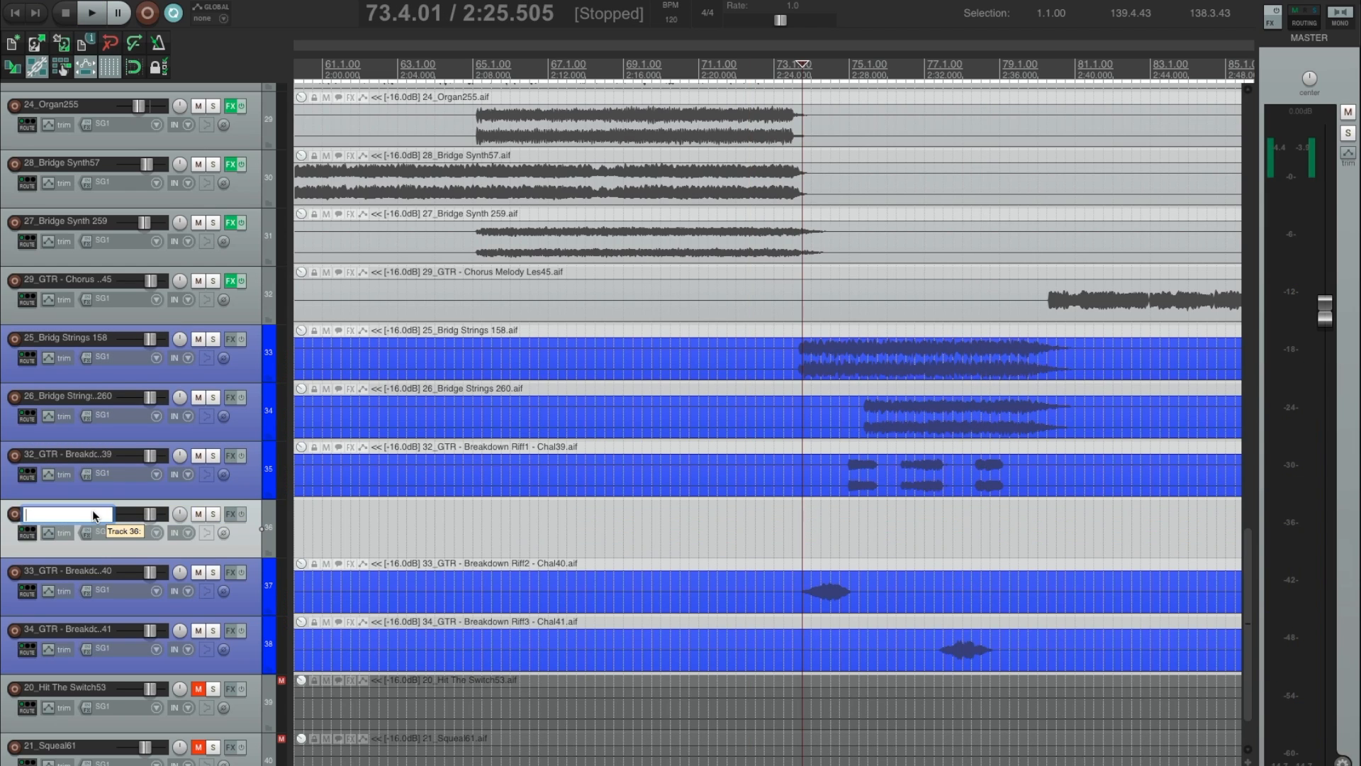
pyautogui.write('RIFF')
pyautogui.press('Return')
# Move 33_GTR - Breakdown Riff2 and 34_GTR - Breakdown Riff3 into the RIFF track as a folder.
pyautogui.click(247, 597)
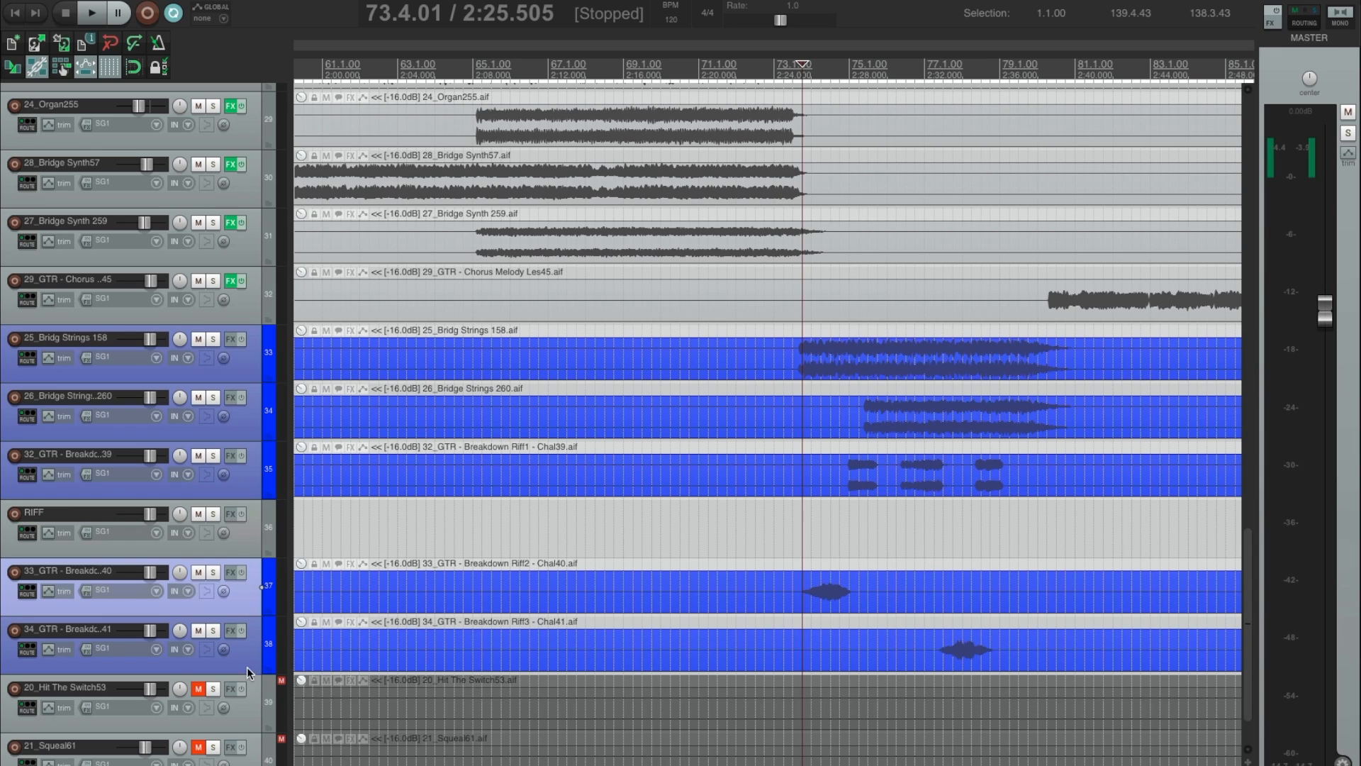
pyautogui.keyDown('shift'); pyautogui.click(247, 665); pyautogui.keyUp('shift')
pyautogui.moveTo(232, 521); pyautogui.dragTo(231, 519)
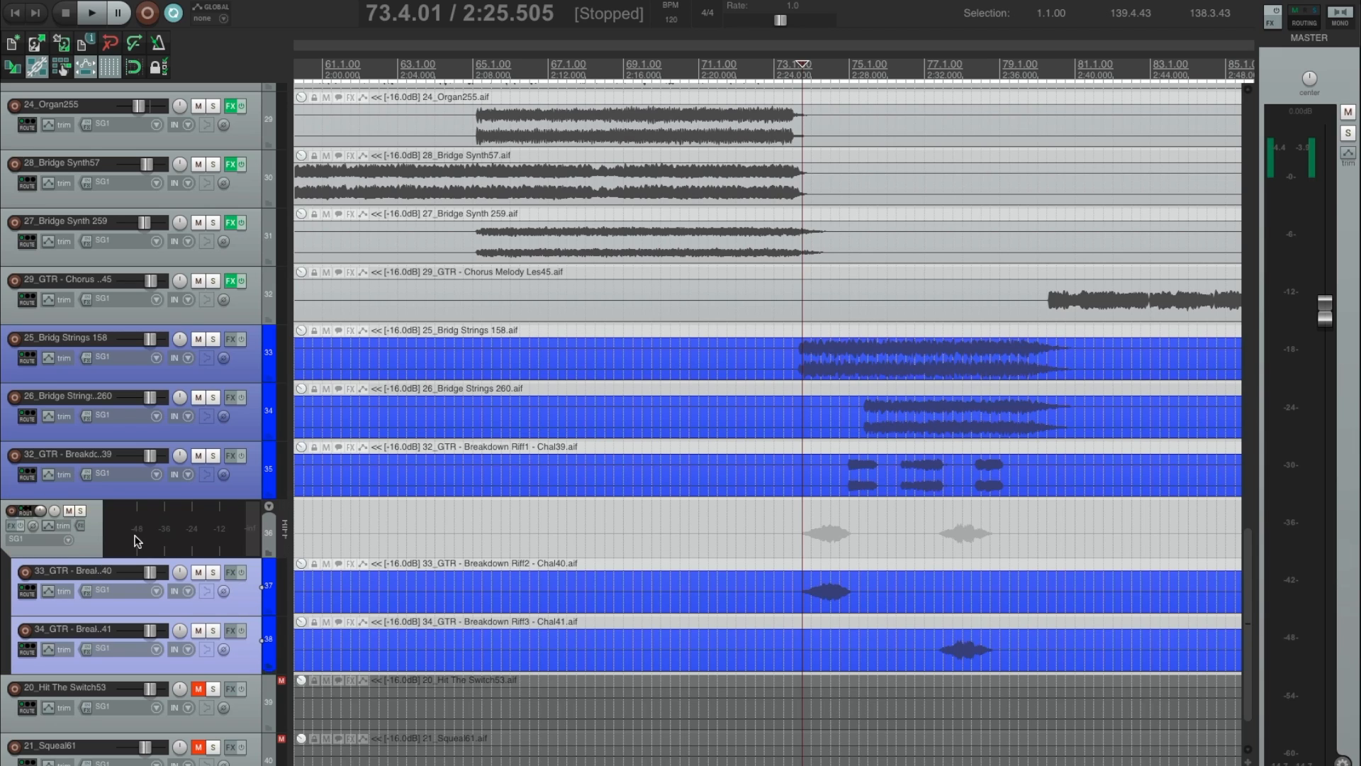
# Rename the RIFF folder track as BridgeRigg, insert Console 1 on it, and close the effects window.
pyautogui.doubleClick(283, 528)
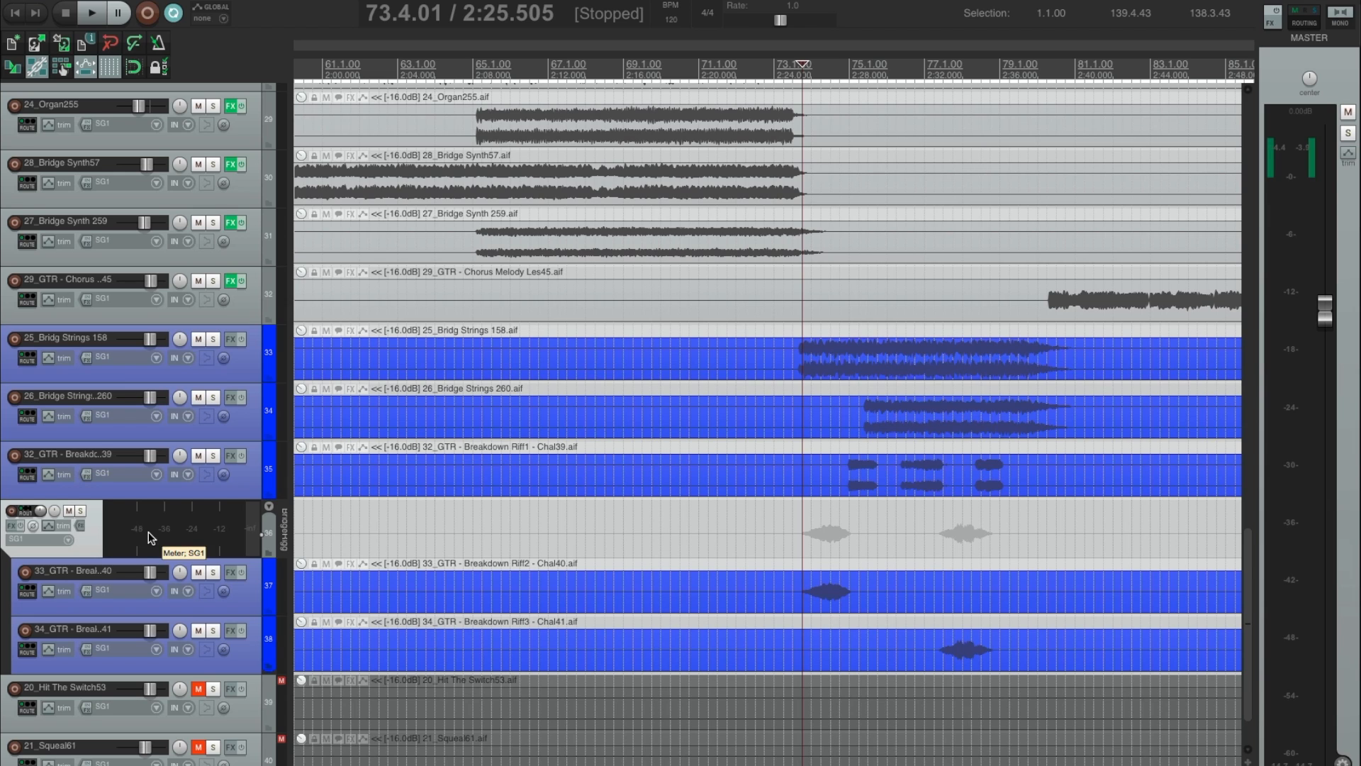
pyautogui.press('c')
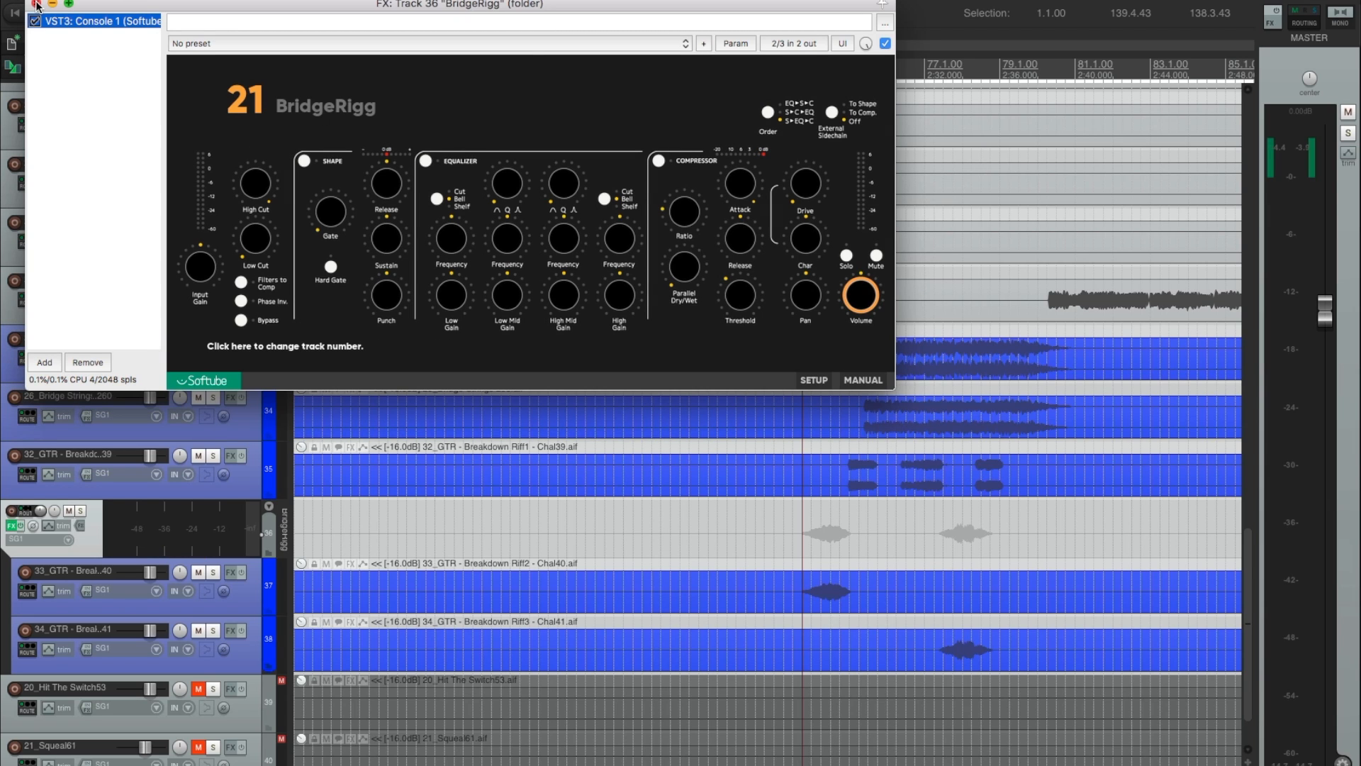
pyautogui.click(36, 4)
# Select 32_GTR - Breakdown Riff1 and solo it.
pyautogui.click(237, 479)
pyautogui.press('F6')
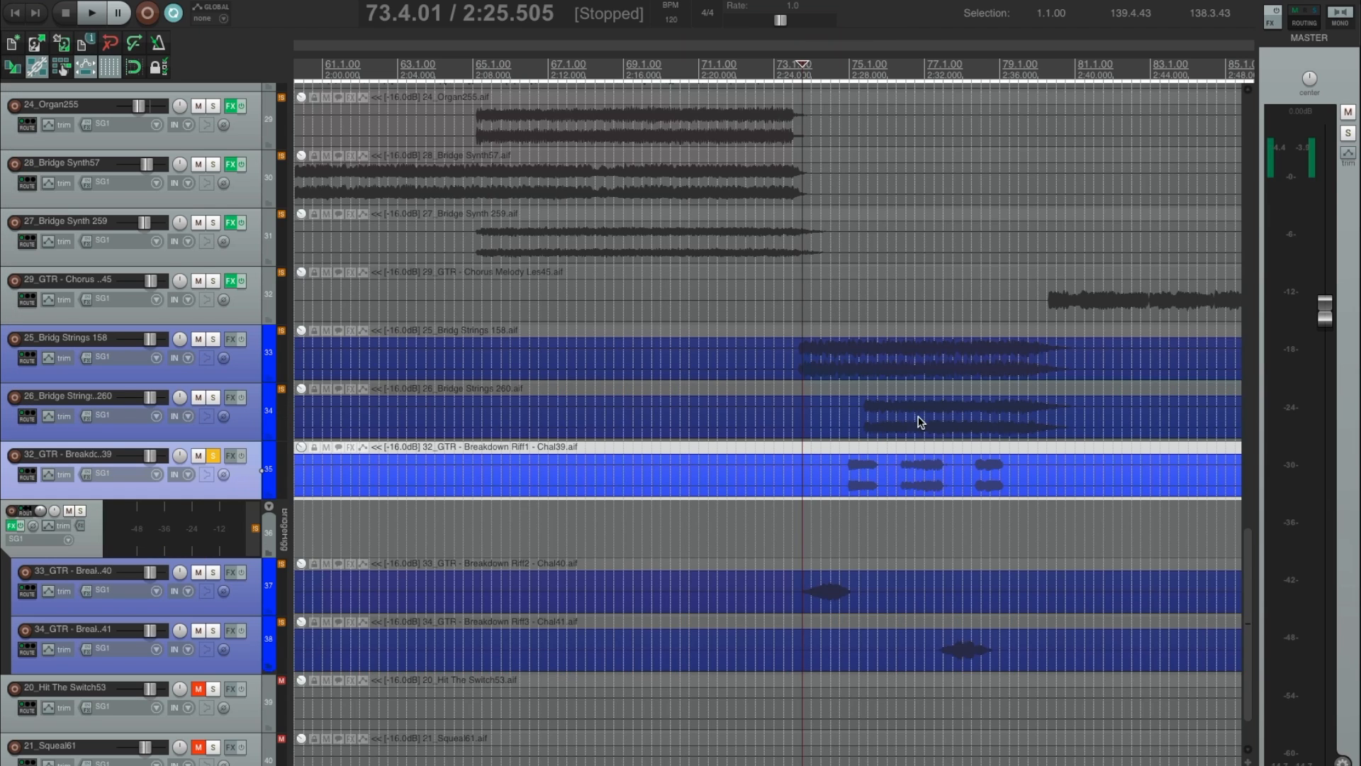
# Play the soloed 32_GTR - Breakdown Riff1 from its first notes at about bar 75, and stop playback.
pyautogui.click(857, 459)
pyautogui.click(853, 528)
pyautogui.press('space')
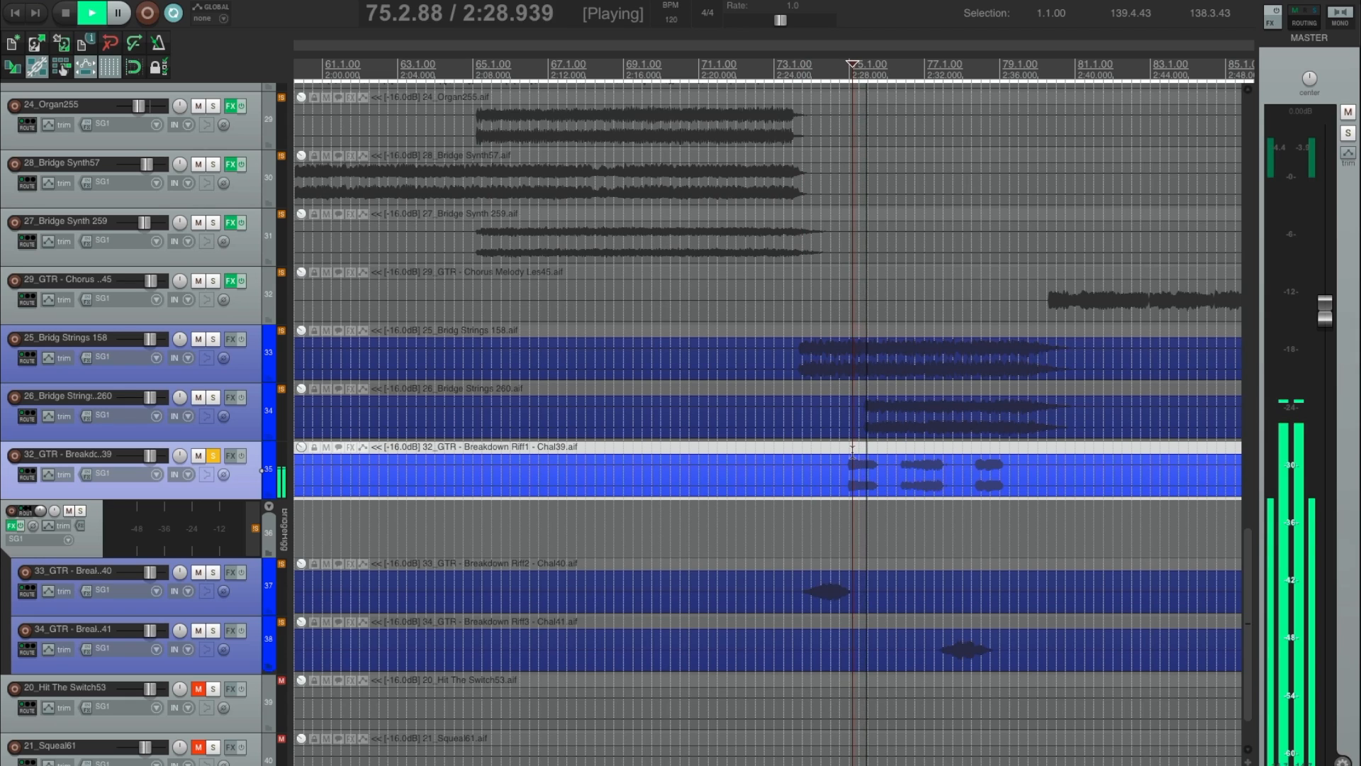
pyautogui.press('space')
# Unsolo 32_GTR - Breakdown Riff1, insert Console 1 on it, and close the effects window.
pyautogui.press('F6')
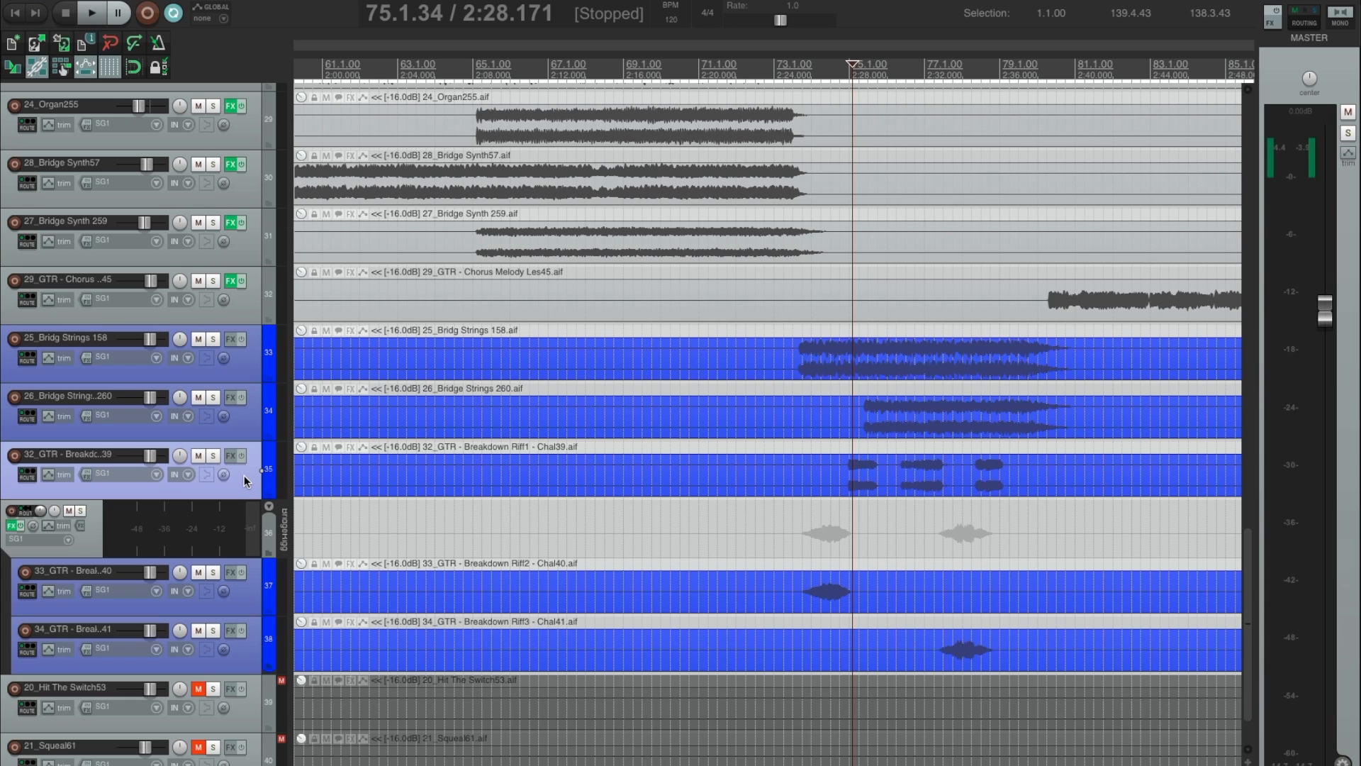
pyautogui.press('f')
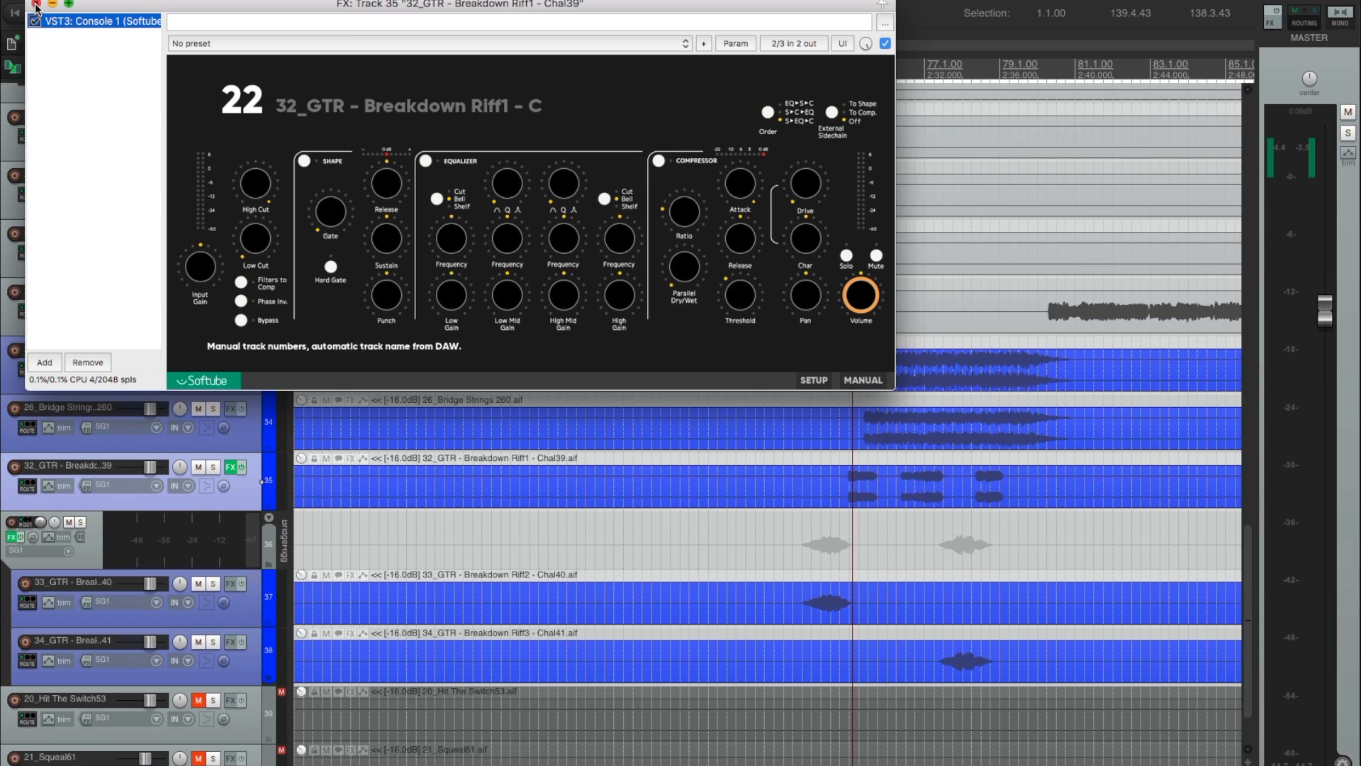
pyautogui.click(36, 4)
# Solo 26_Bridge Strings 260 and audition it from about bar 75.
pyautogui.click(238, 432)
pyautogui.press('F6')
pyautogui.press('space')
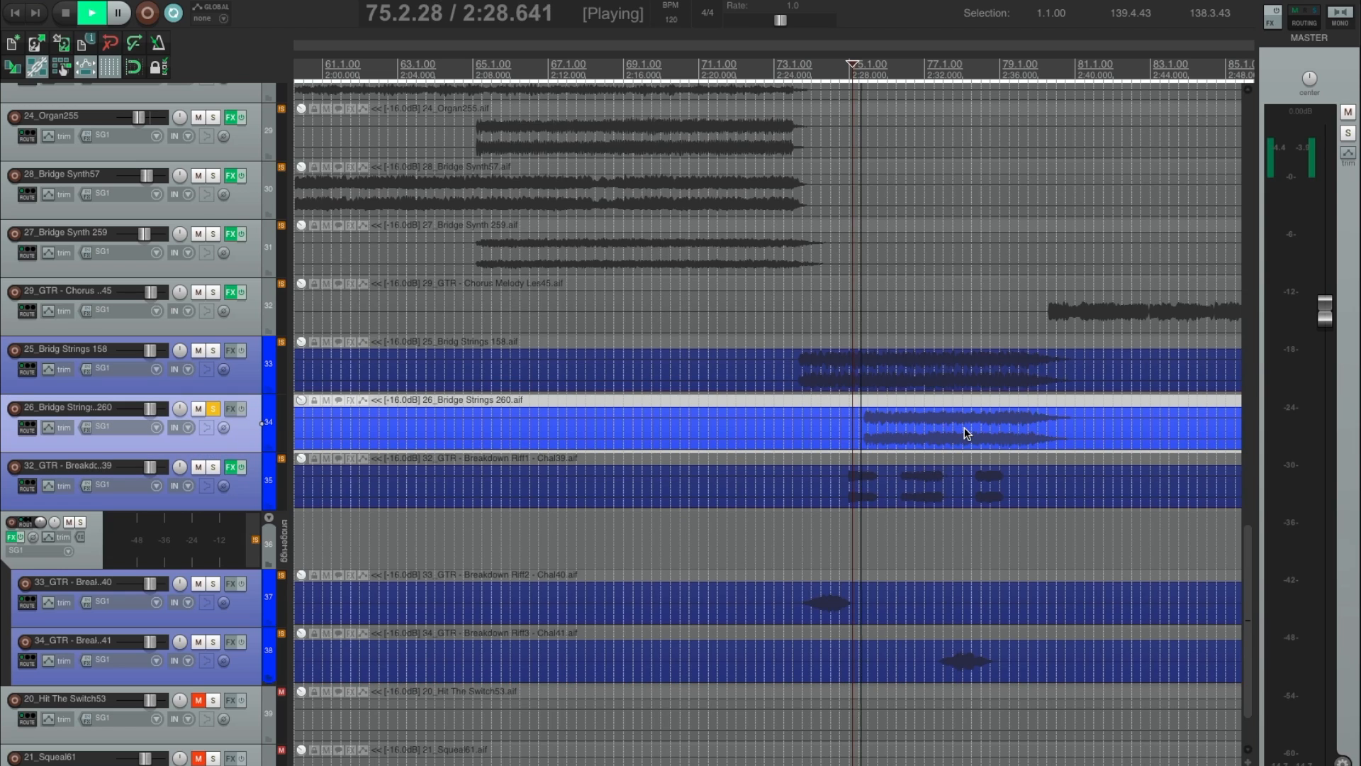
pyautogui.press('space')
# Solo 25_Bridg Strings 158 as well, audition both strings tracks together, and unsolo them.
pyautogui.keyDown('ctrl'); pyautogui.click(238, 385); pyautogui.keyUp('ctrl')
pyautogui.press('F6')
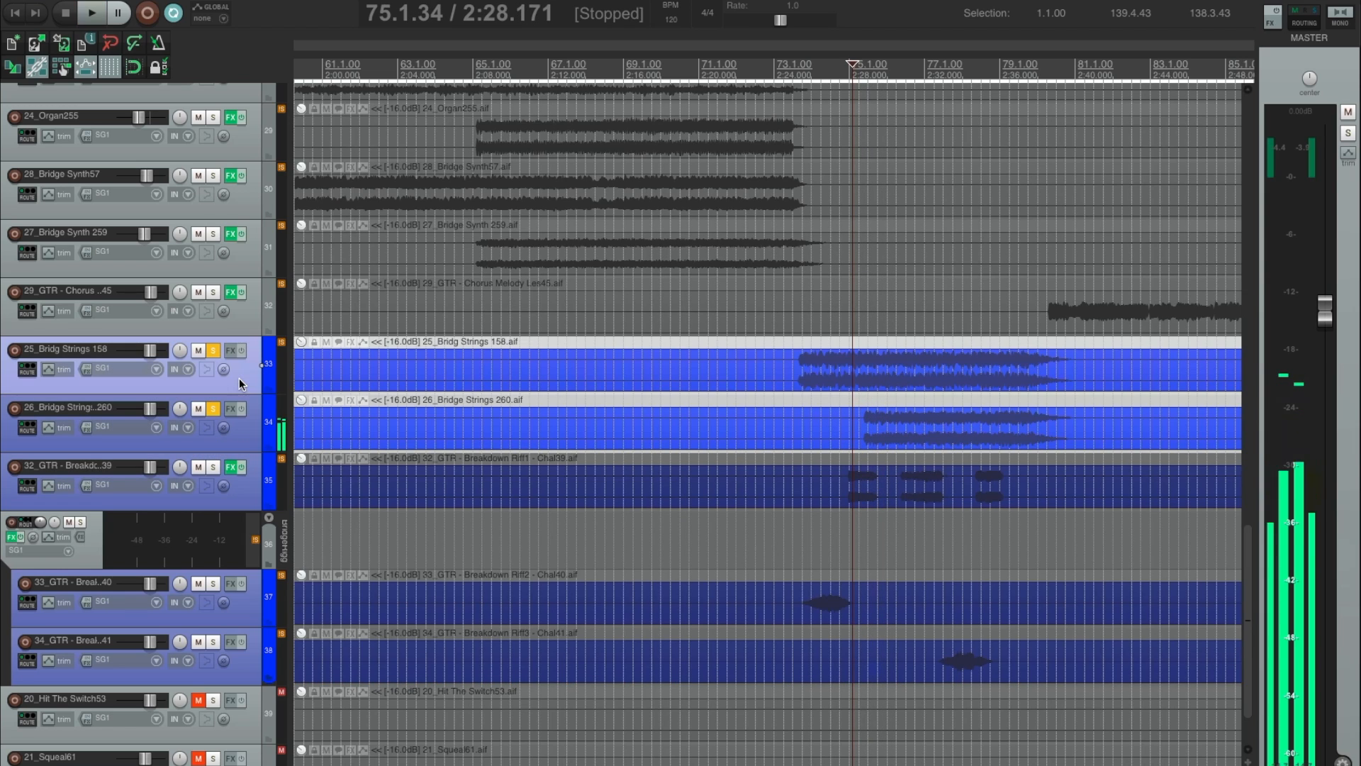
pyautogui.press('space')
pyautogui.press('space')
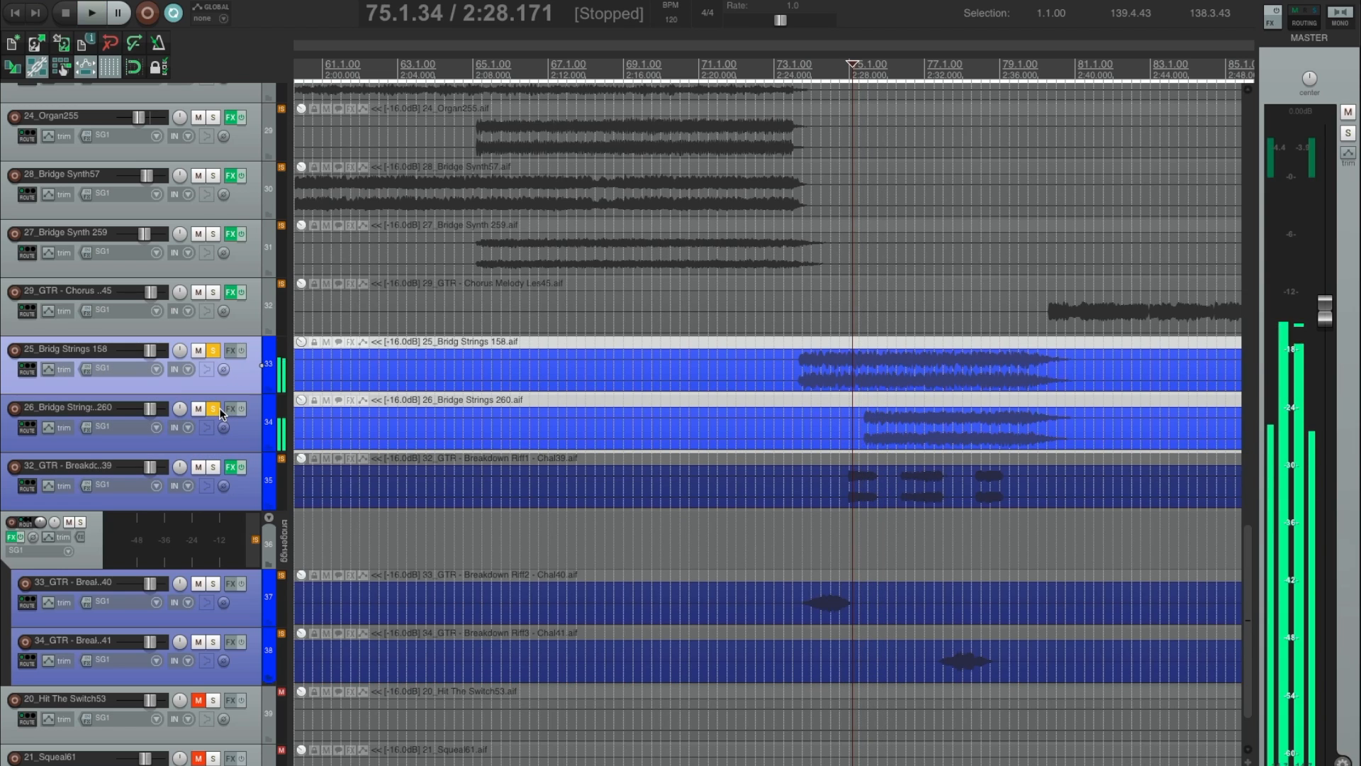
pyautogui.click(213, 408)
pyautogui.click(213, 350)
# Place the edit cursor just before the strings enter and insert Console 1 on 25_Bridg Strings 158 and 26_Bridge Strings 260.
pyautogui.click(784, 343)
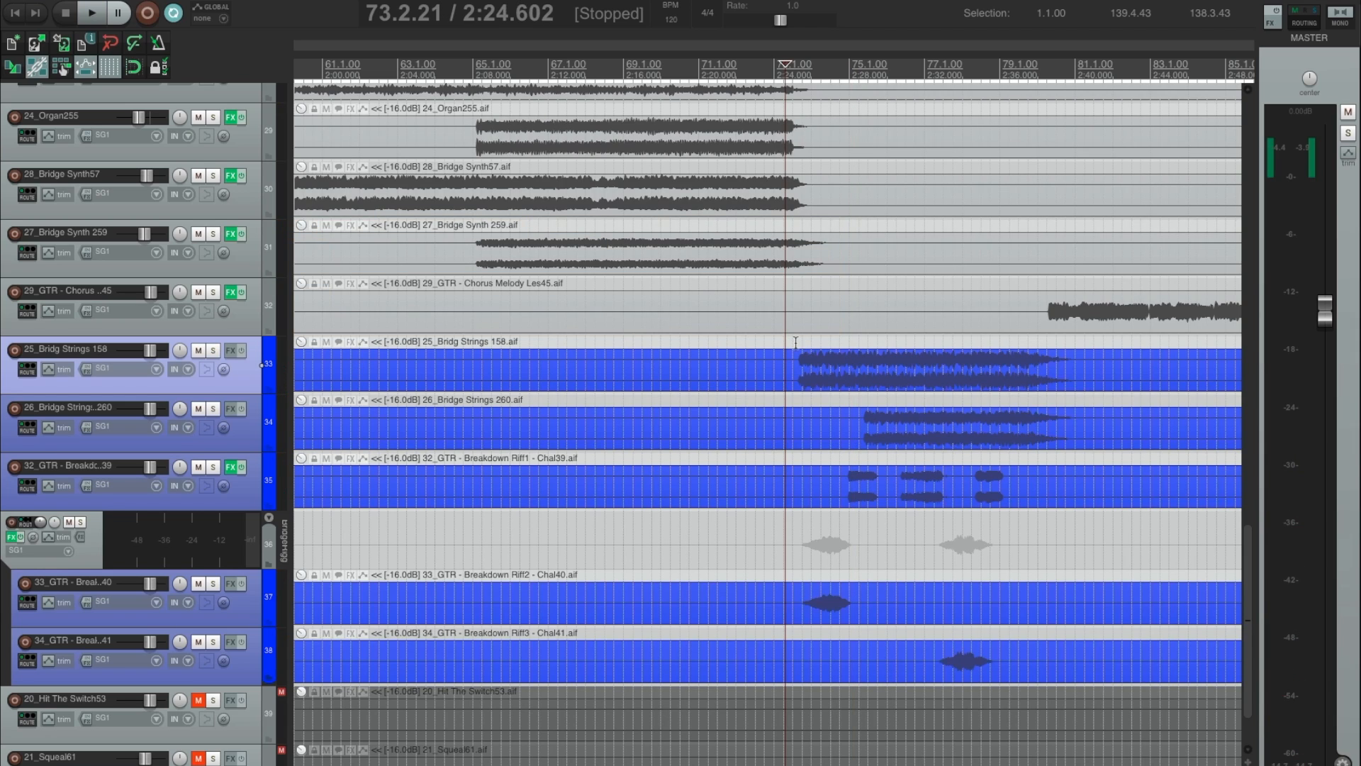
pyautogui.click(795, 344)
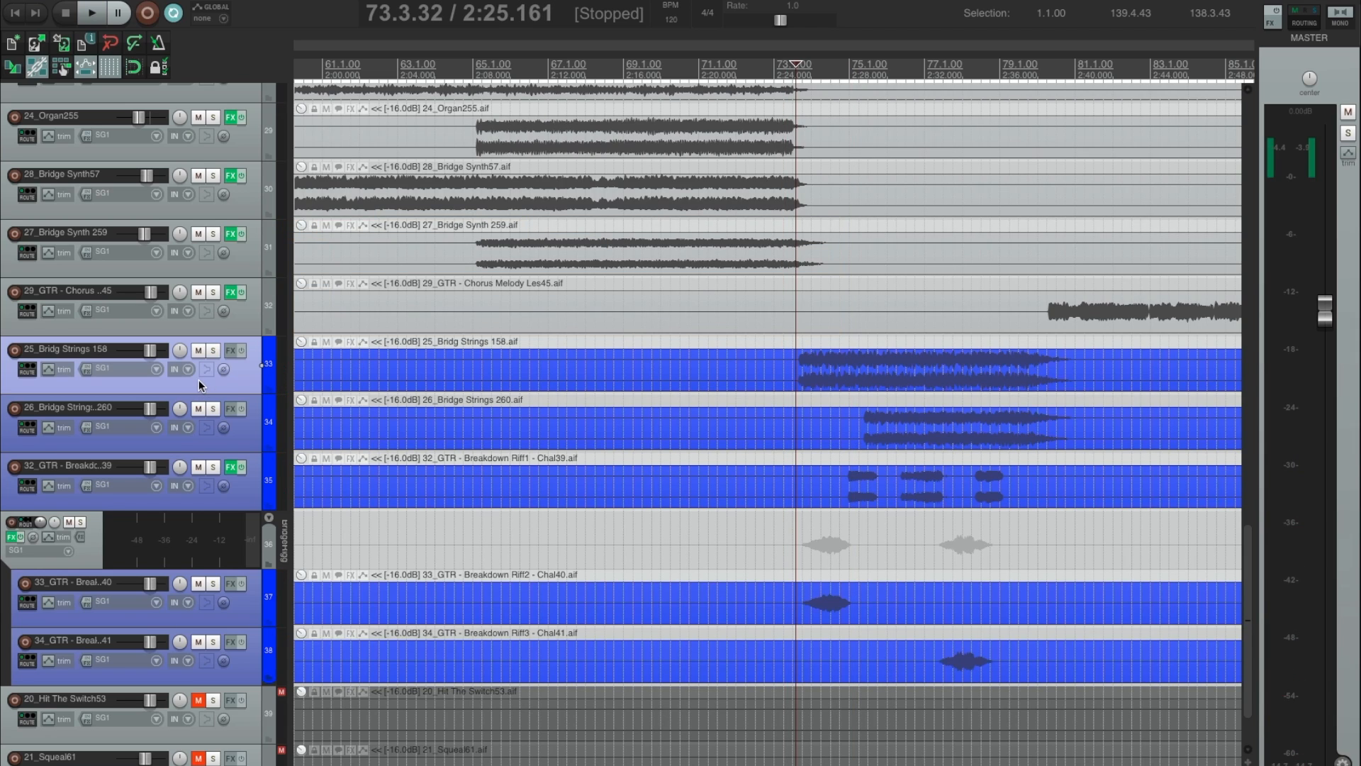
pyautogui.click(239, 436)
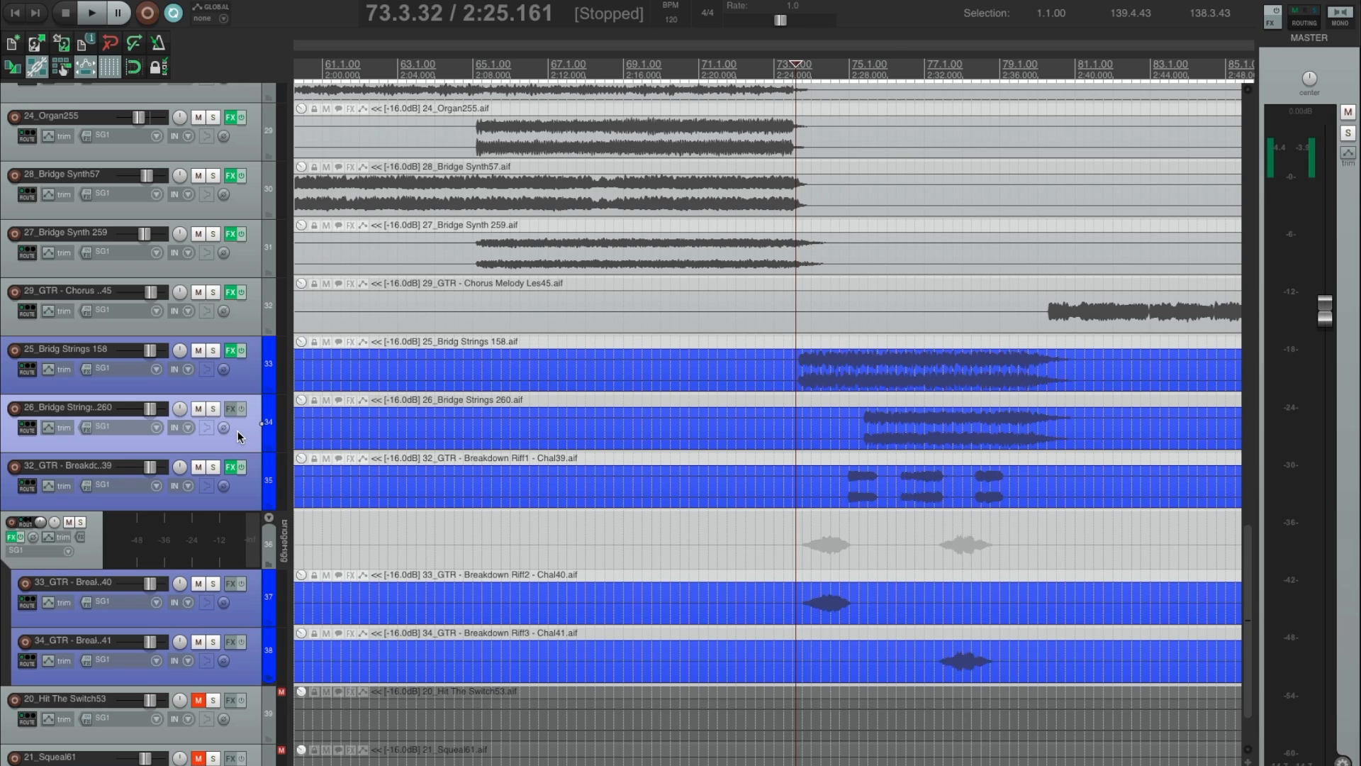
pyautogui.click(231, 409)
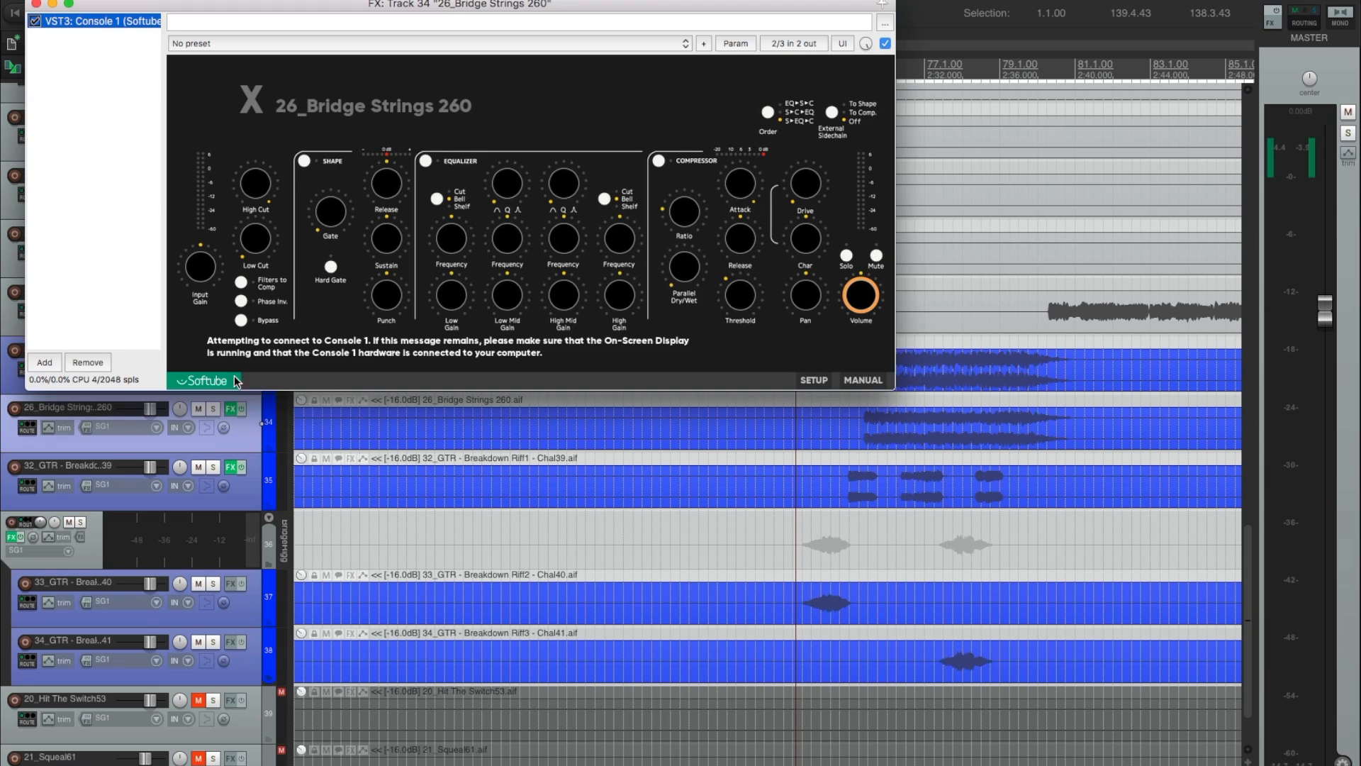
pyautogui.click(36, 5)
# Select the breakdown's time range from 73.2.81 to 81.2.54 and play it in the mix.
pyautogui.moveTo(791, 345); pyautogui.dragTo(1087, 345)
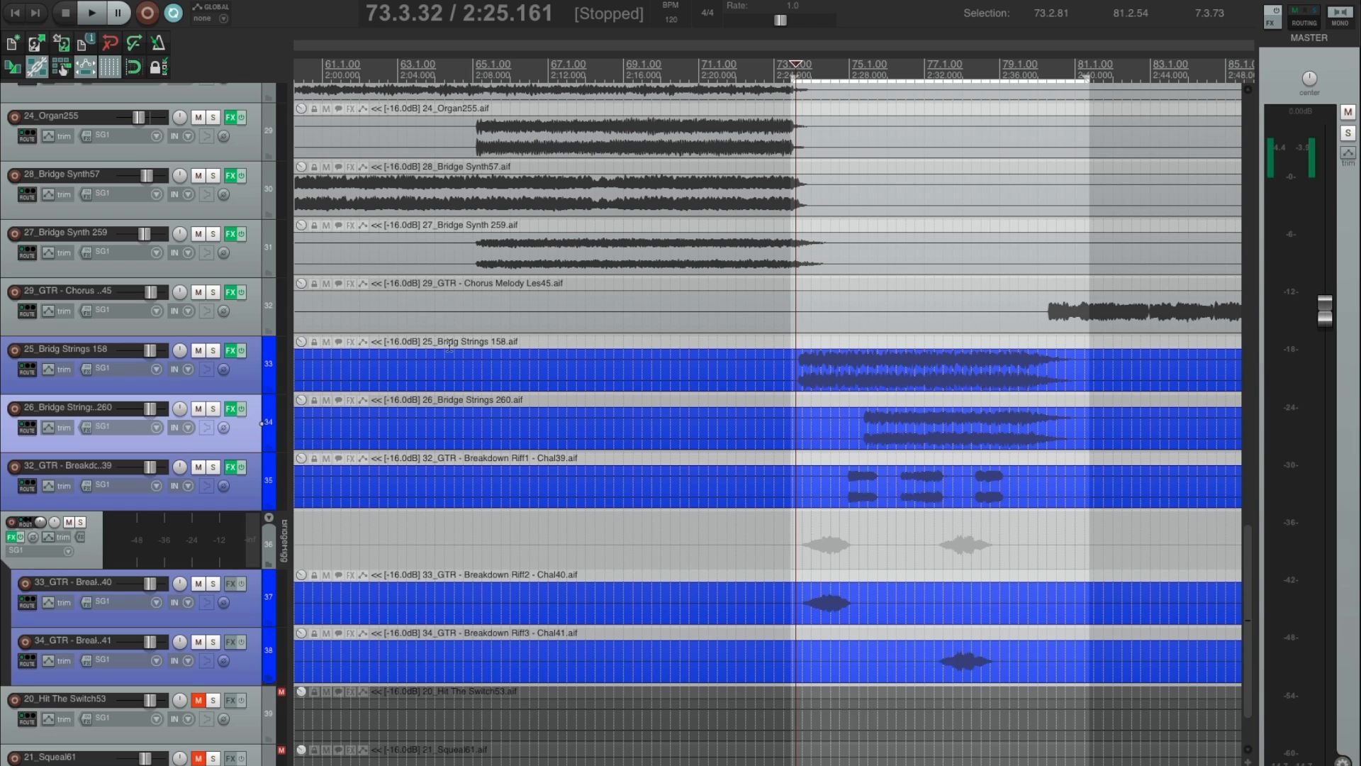
pyautogui.press('space')
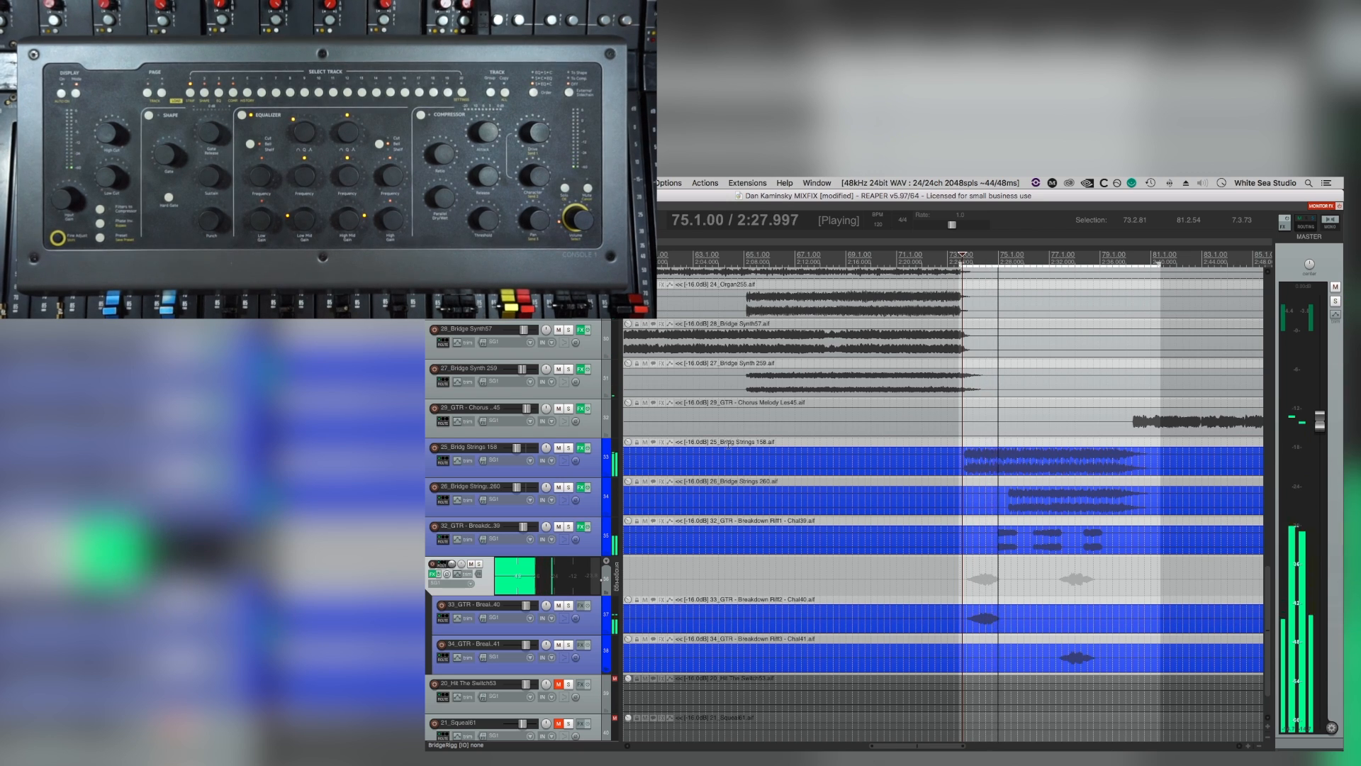
pyautogui.scroll(-3, 815, 380)
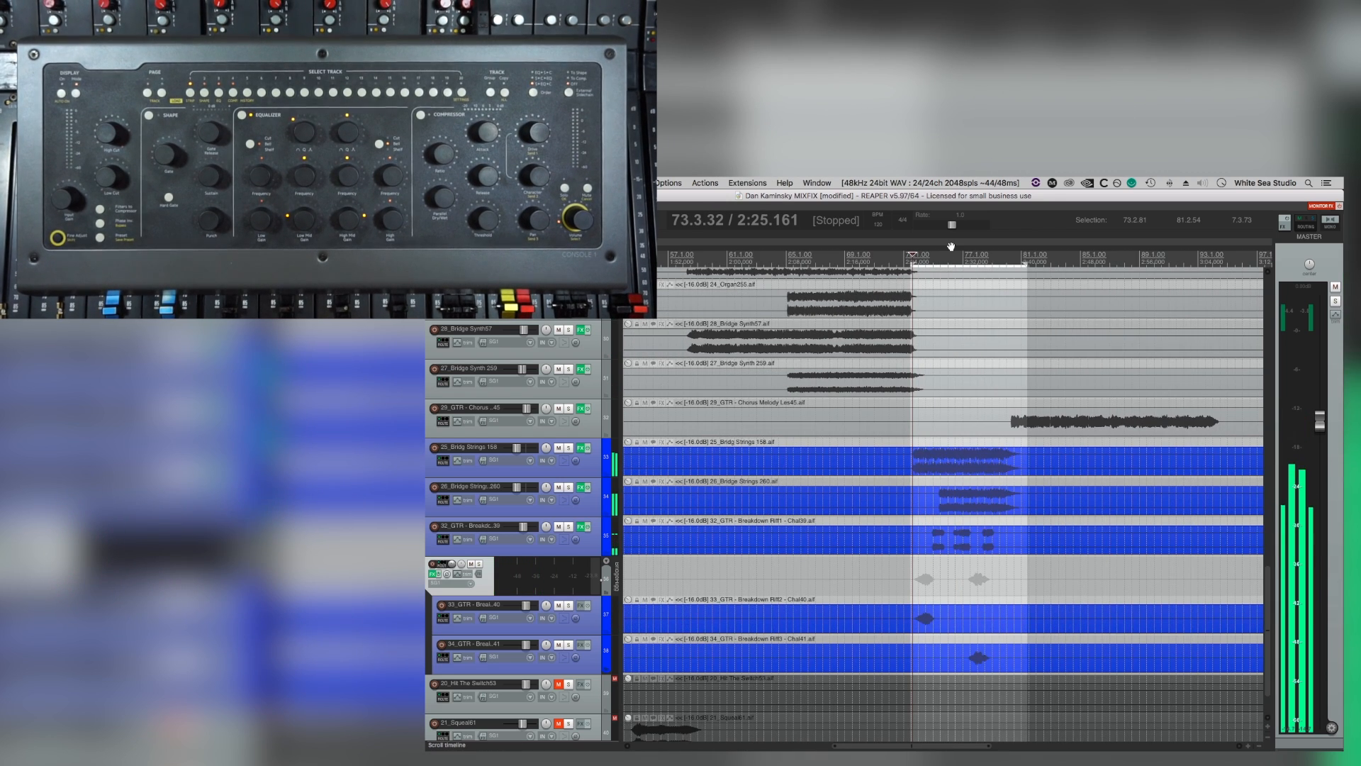
# Clear the time selection and play the mix from about bar 69.
pyautogui.press('Escape')
pyautogui.click(849, 254)
pyautogui.press('space')
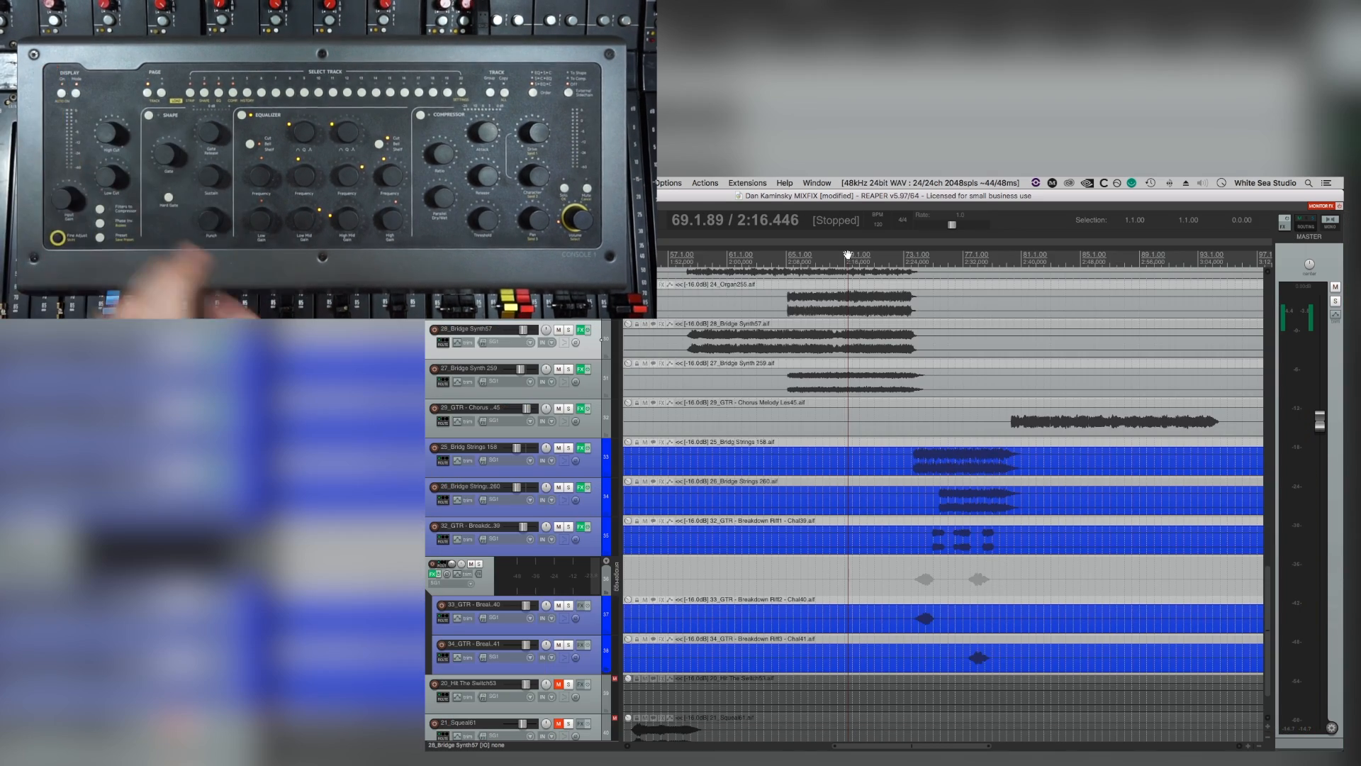
# Play the mix from about bar 54, examine the bridge and drum tracks, and restart playback from about bar 71.
pyautogui.scroll(-4, 848, 254)
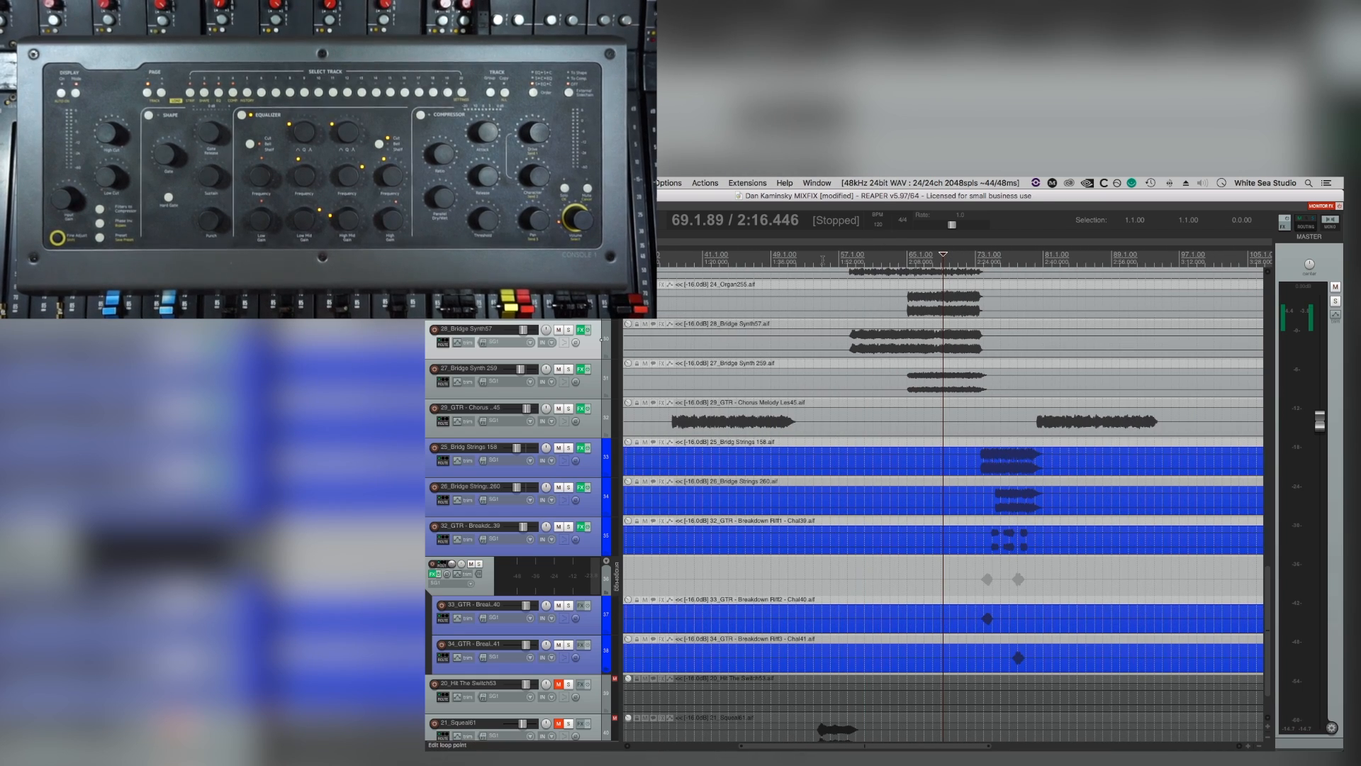
pyautogui.scroll(5, 1019, 550)
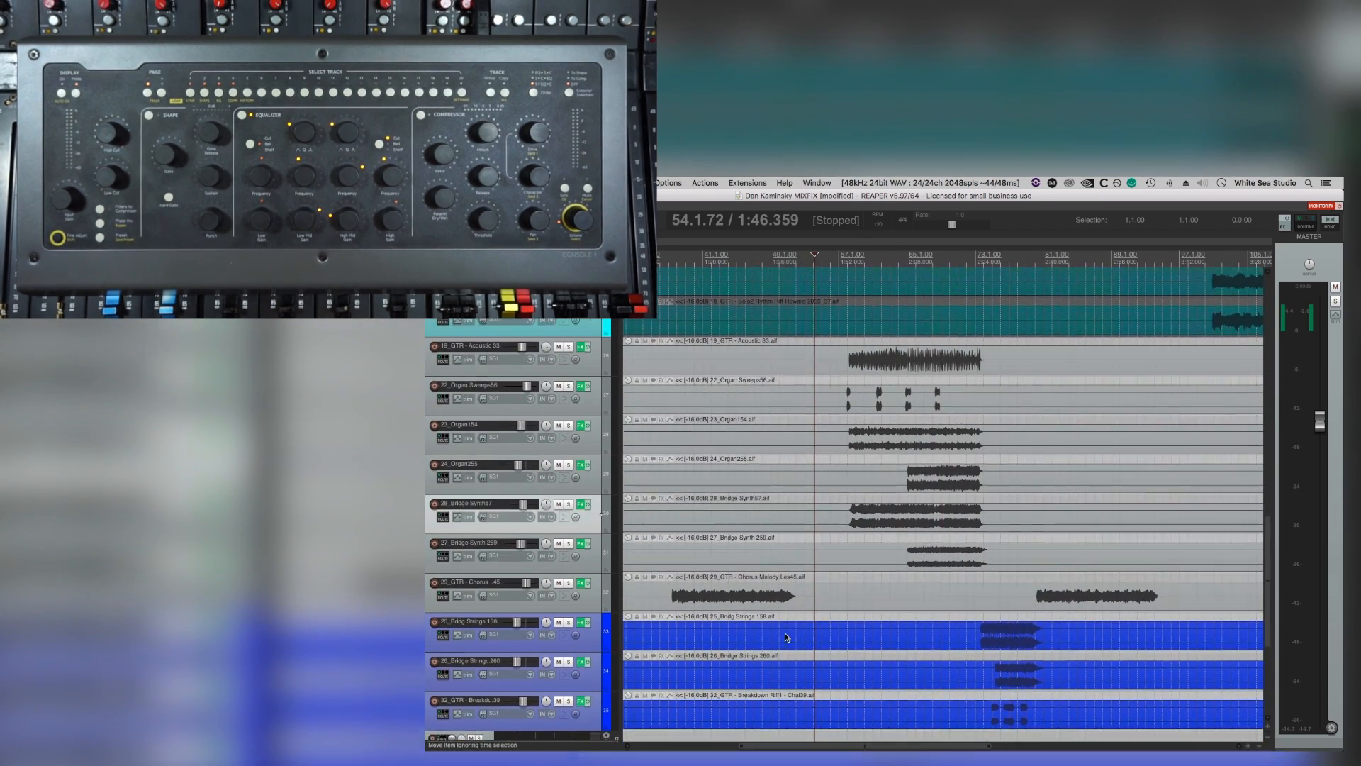
pyautogui.scroll(-4, 1098, 560)
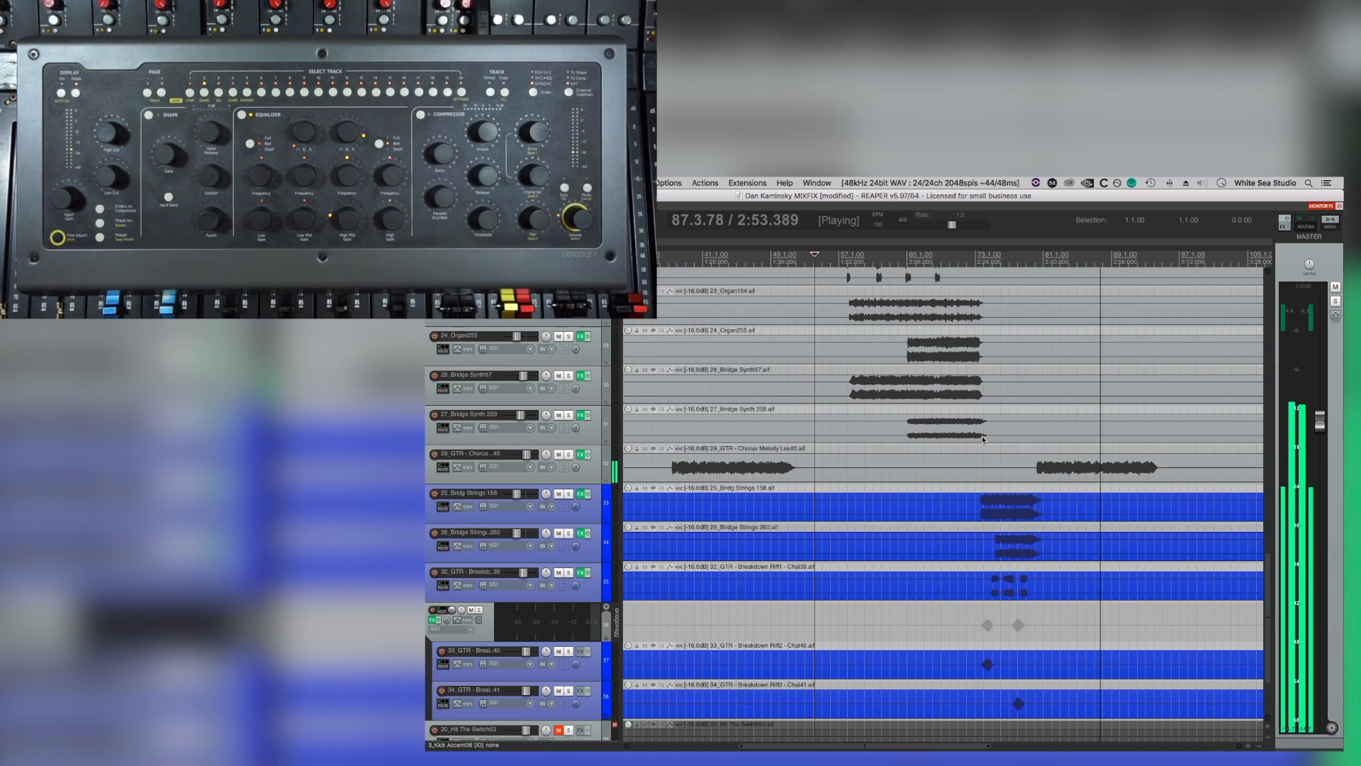
pyautogui.scroll(15, 983, 439)
pyautogui.hscroll(2, 934, 350)
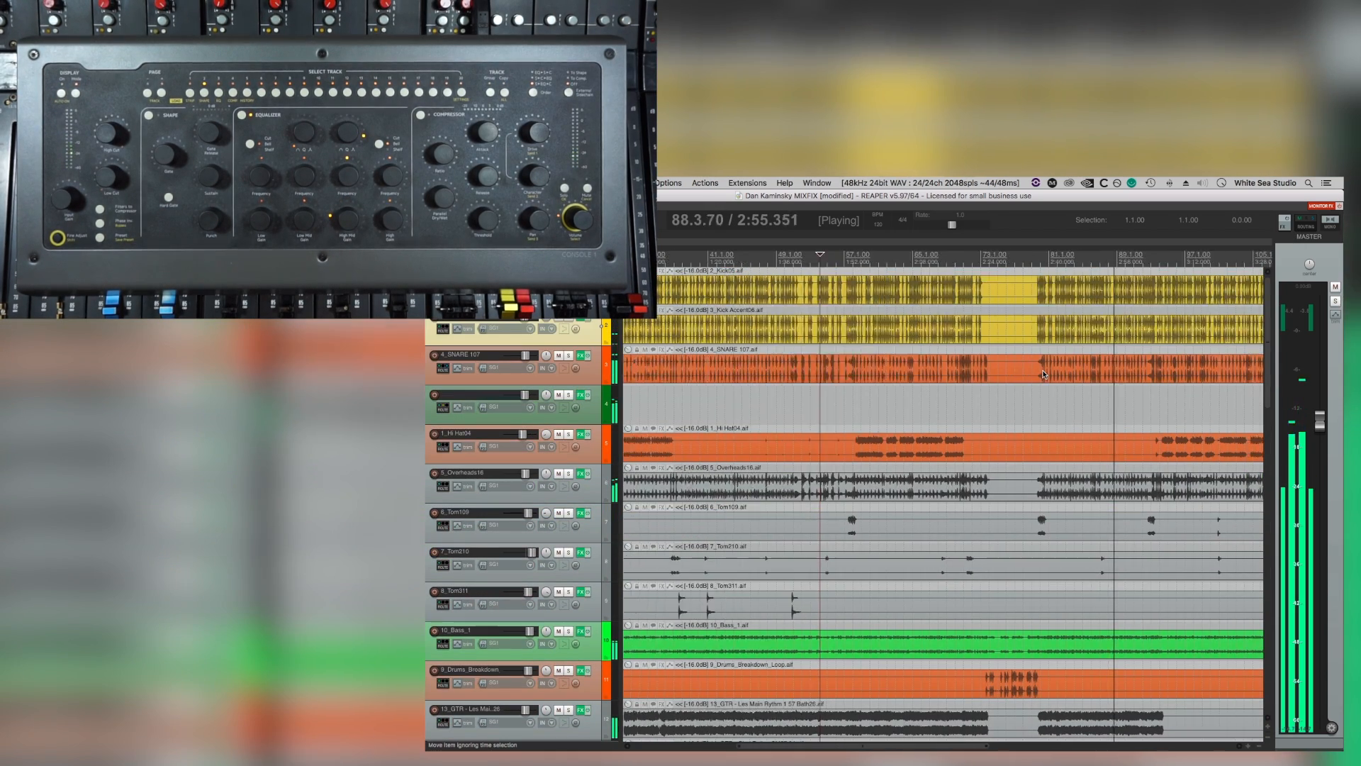
pyautogui.click(920, 349)
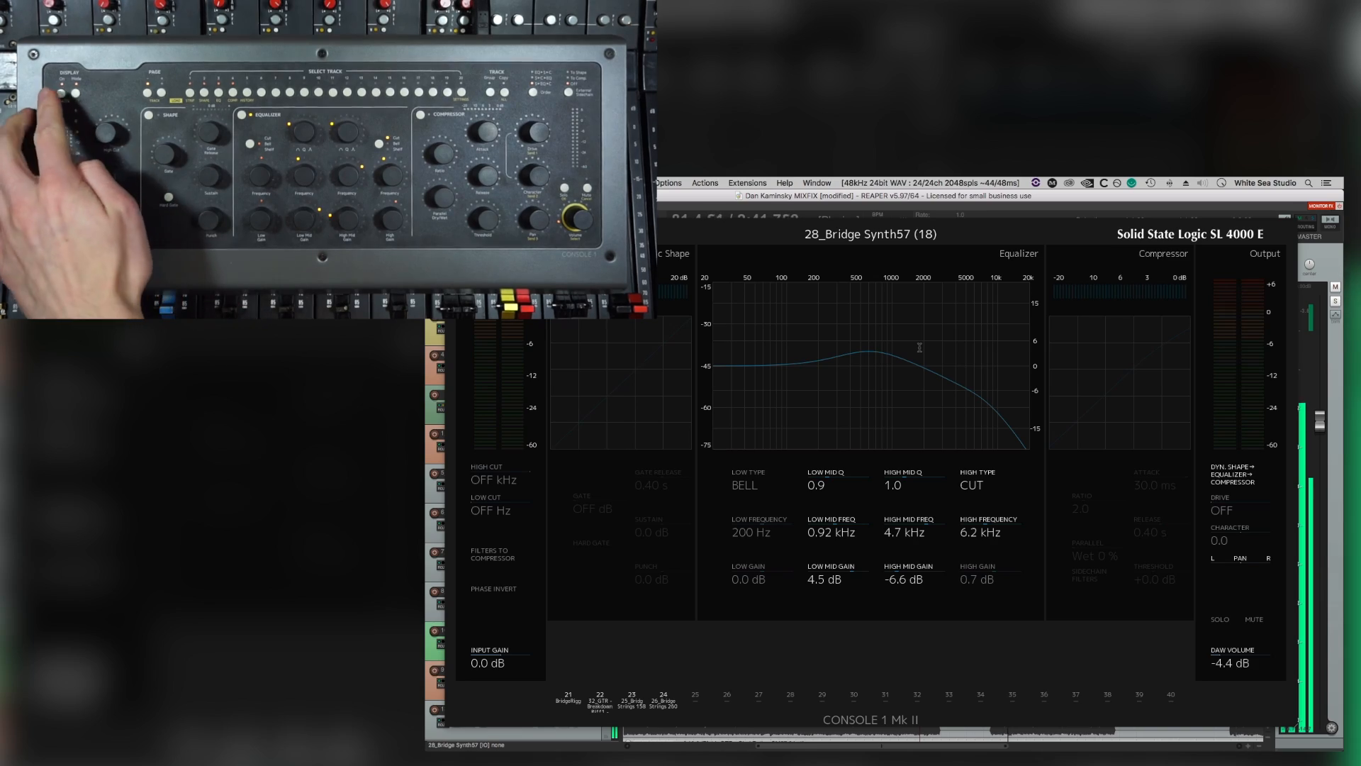
# Unmute 21_Squeal61 and play it with the mix from about bar 52, just before the squeal.
pyautogui.scroll(-5, 920, 348)
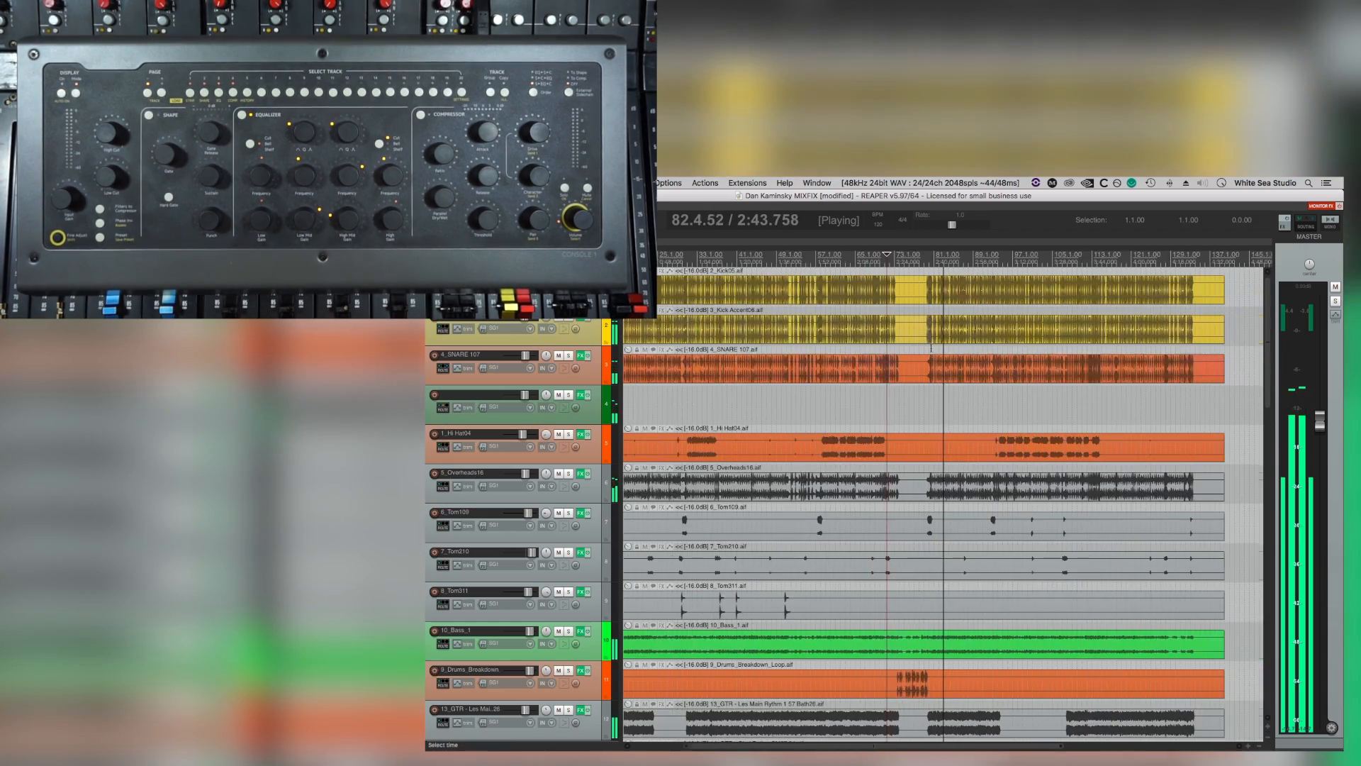
pyautogui.scroll(-5, 988, 378)
pyautogui.scroll(-8, 987, 378)
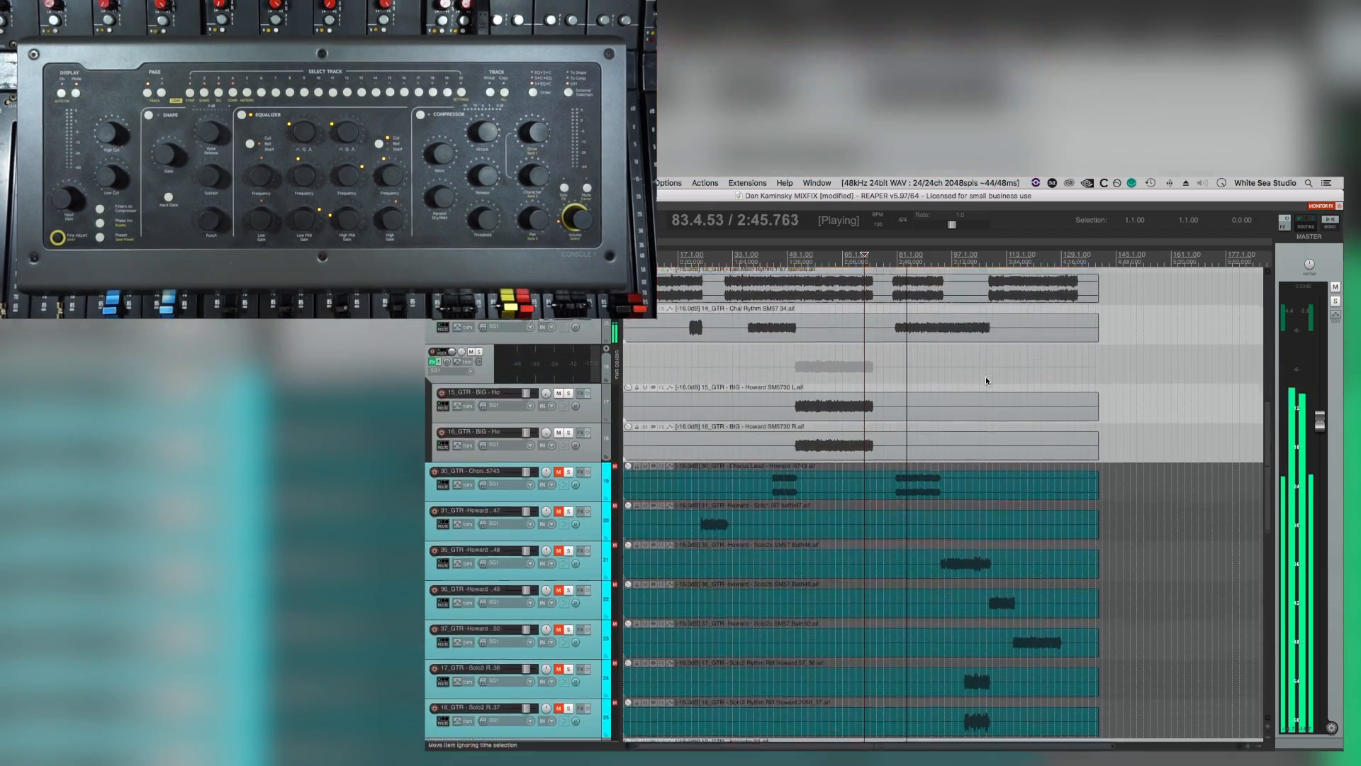
pyautogui.scroll(-1, 986, 378)
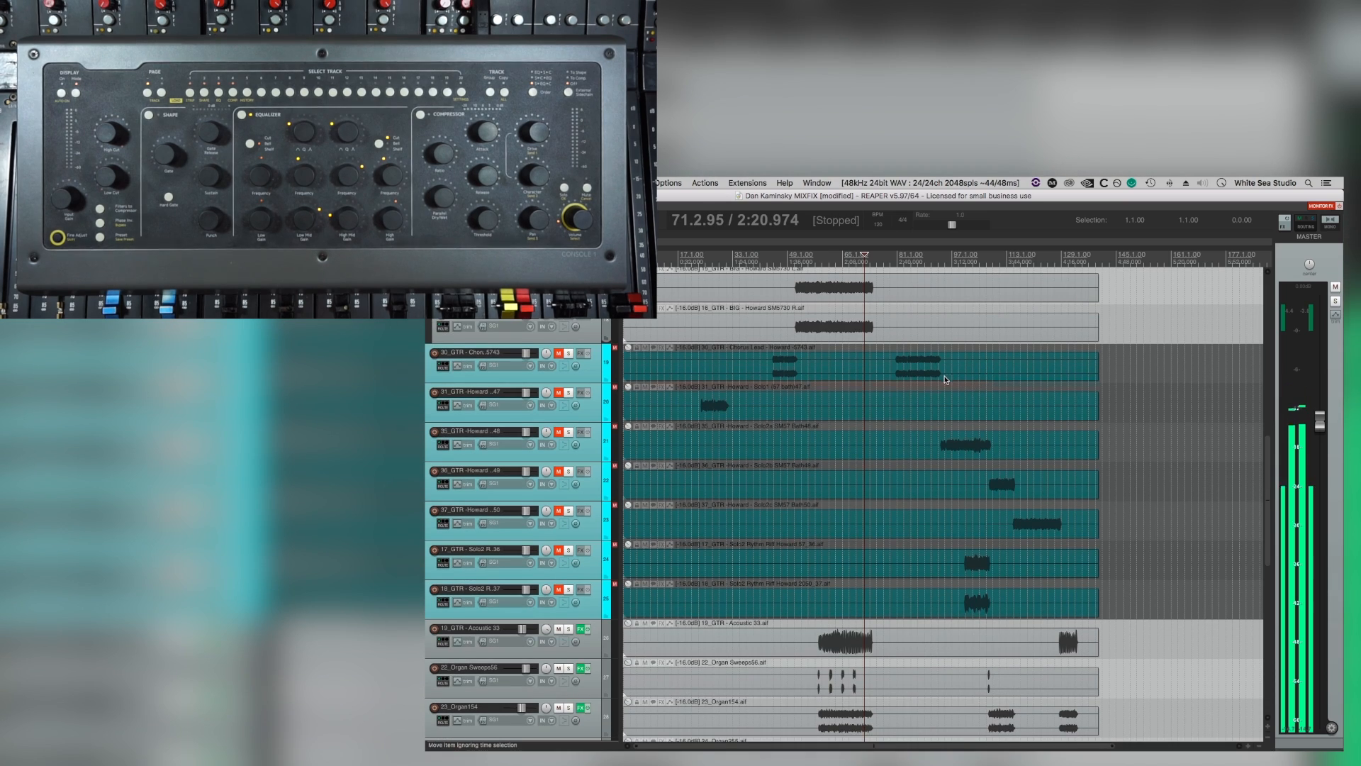
pyautogui.scroll(-3, 890, 418)
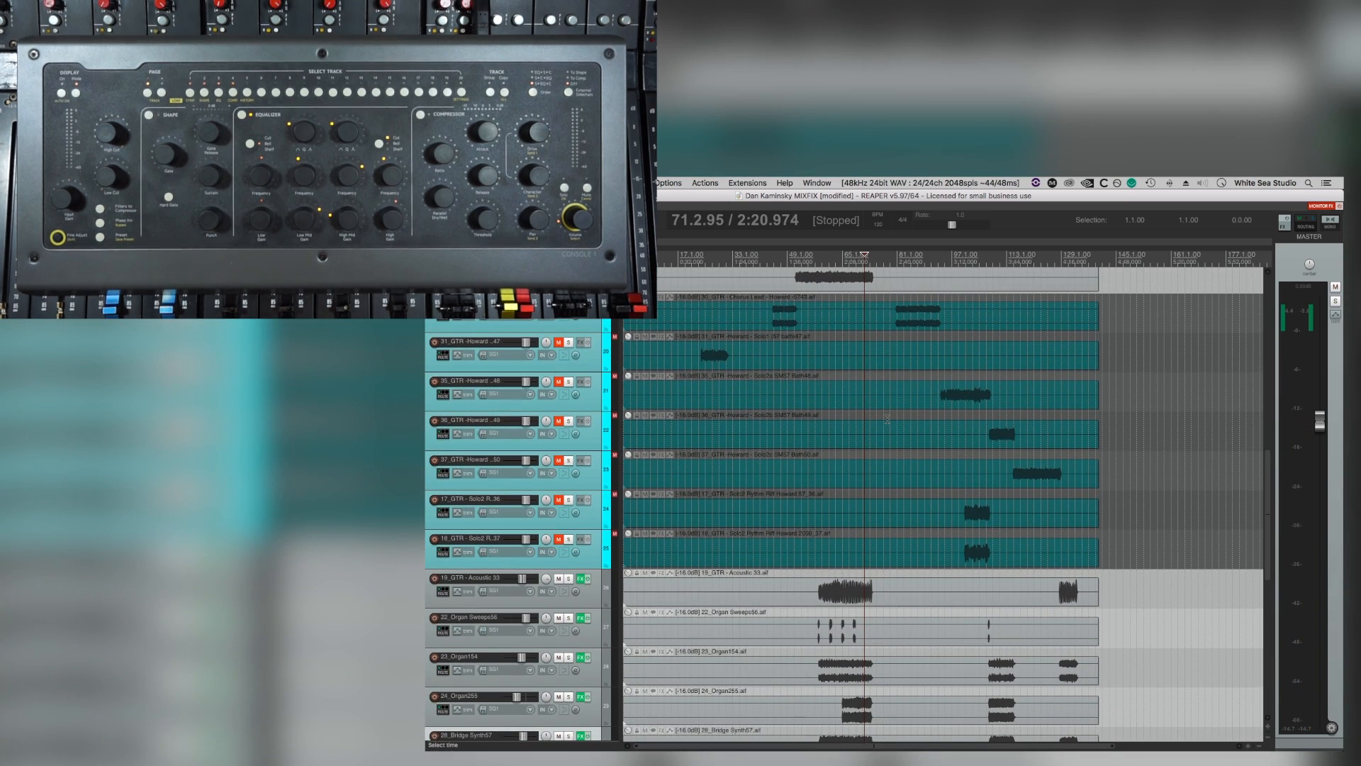
pyautogui.scroll(-10, 887, 418)
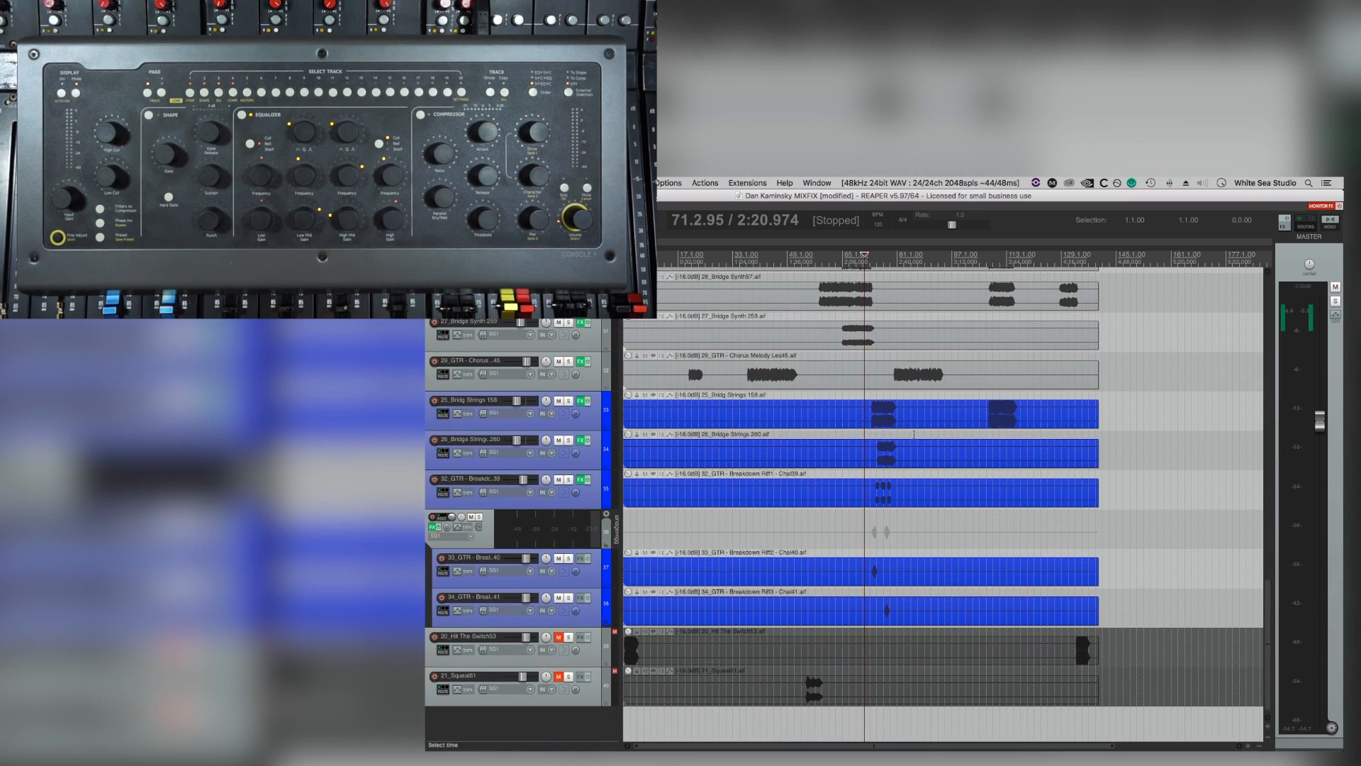
pyautogui.click(808, 669)
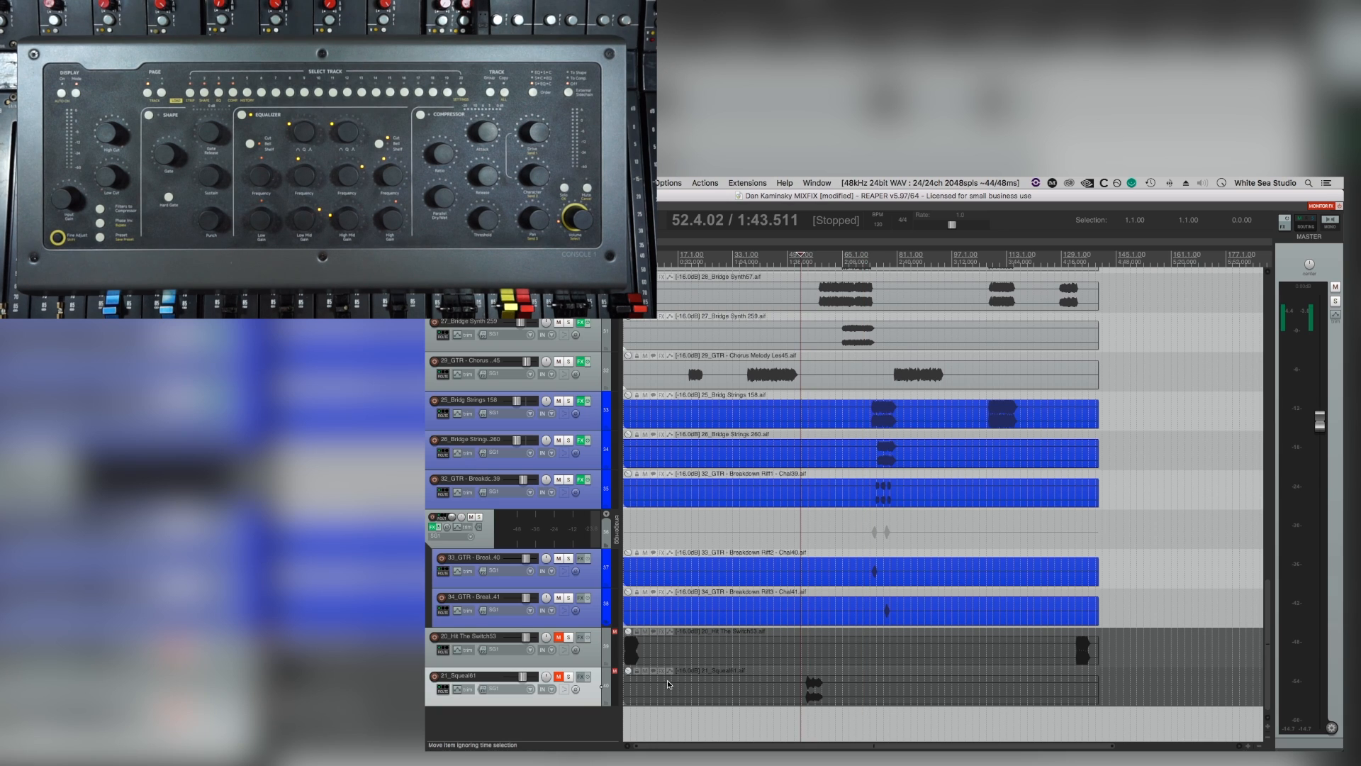
pyautogui.press('F5')
pyautogui.press('space')
pyautogui.scroll(8, 668, 677)
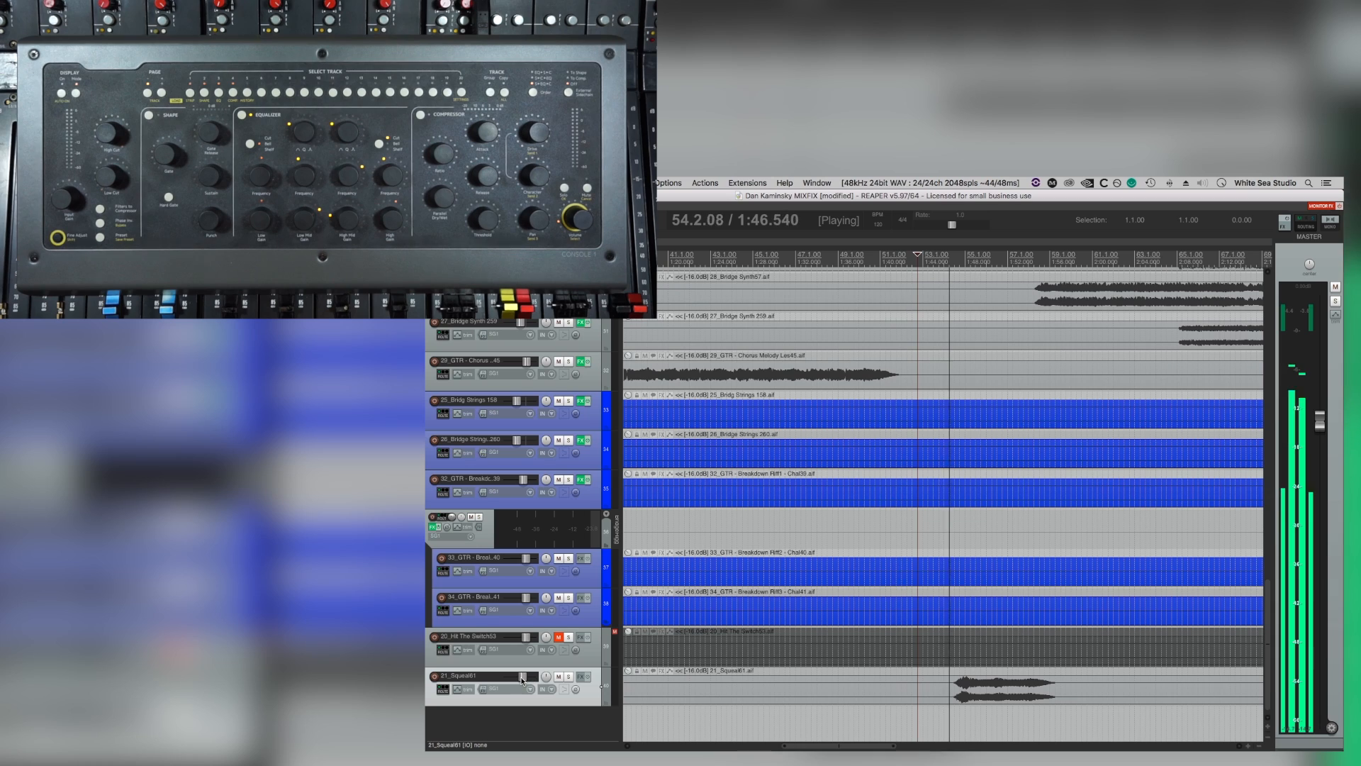
# Insert FabFilter Pro-Q 3 on 21_Squeal61, cut narrow peaks near 5 kHz and 2.6 kHz by about 3 dB, and close the EQ.
pyautogui.moveTo(524, 681)
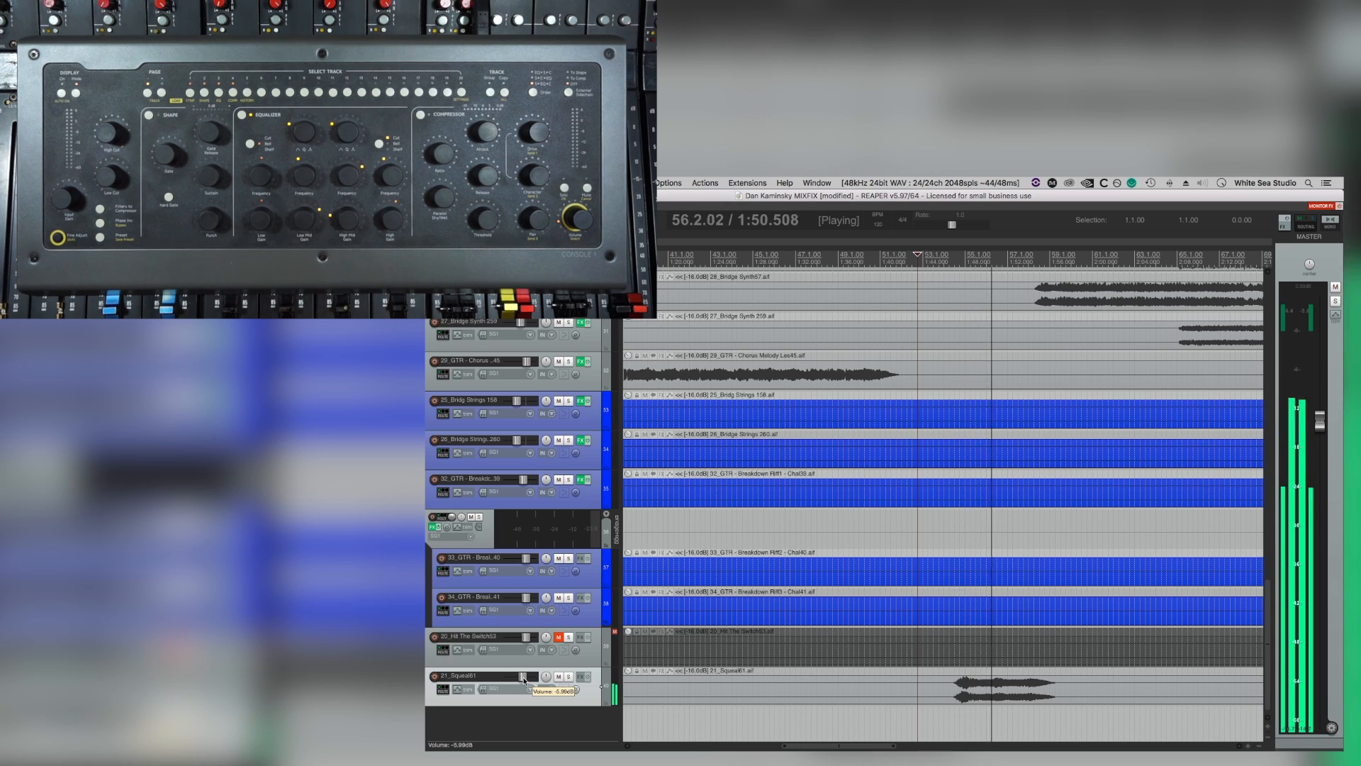
pyautogui.press('q')
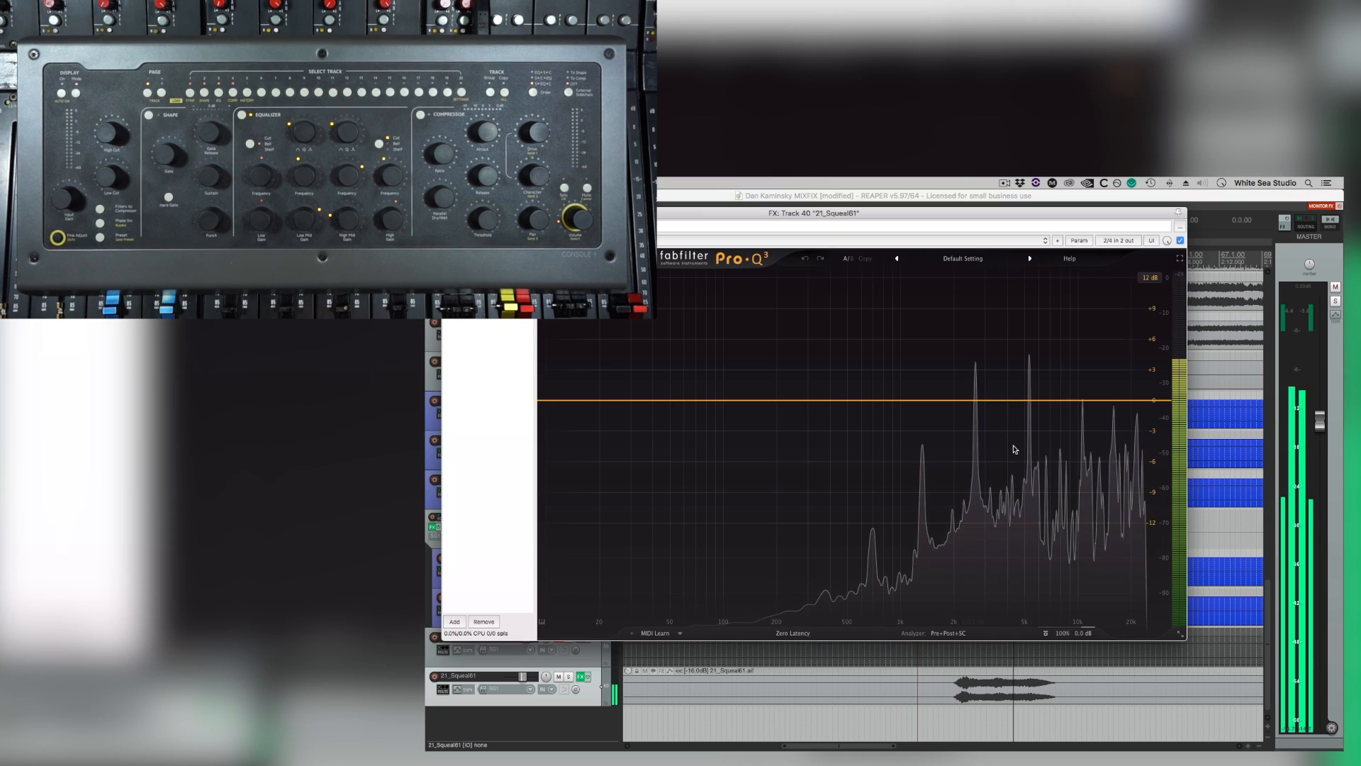
pyautogui.moveTo(1025, 401); pyautogui.dragTo(975, 434)
pyautogui.scroll(8, 1026, 433)
pyautogui.scroll(8, 975, 410)
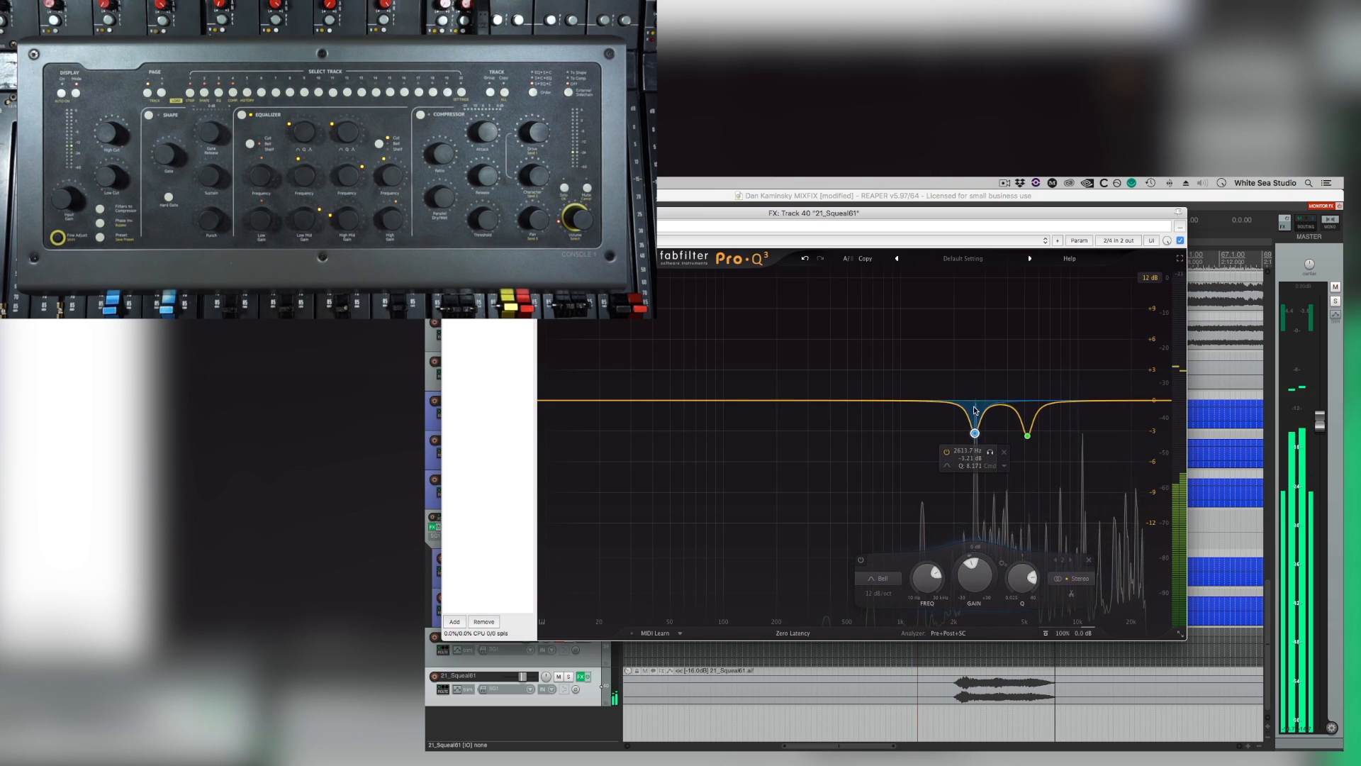
pyautogui.press('Escape')
# Replay the squeal in the mix, review the tracks as the bridge plays, and select the 1_Hi Hat84 track.
pyautogui.hscroll(-1, 889, 637)
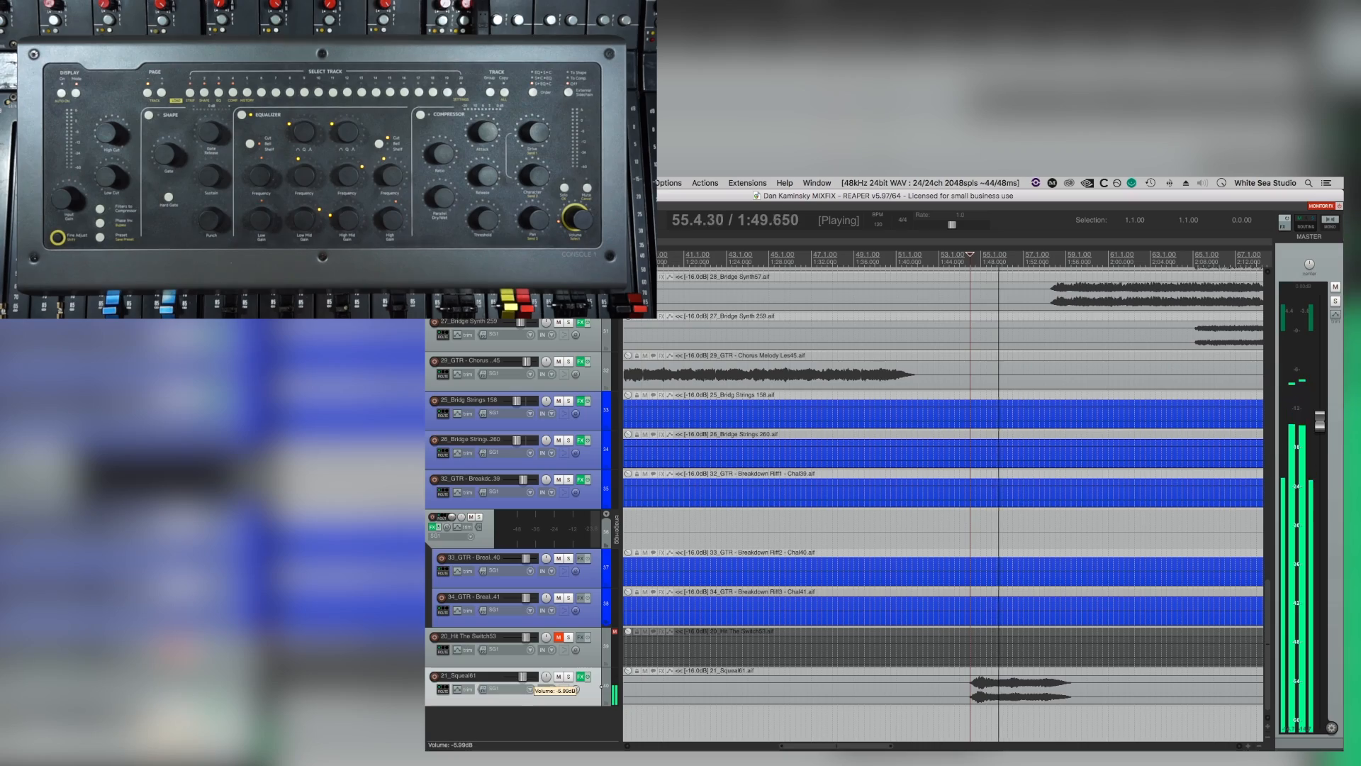
pyautogui.scroll(-4, 902, 617)
pyautogui.scroll(10, 902, 617)
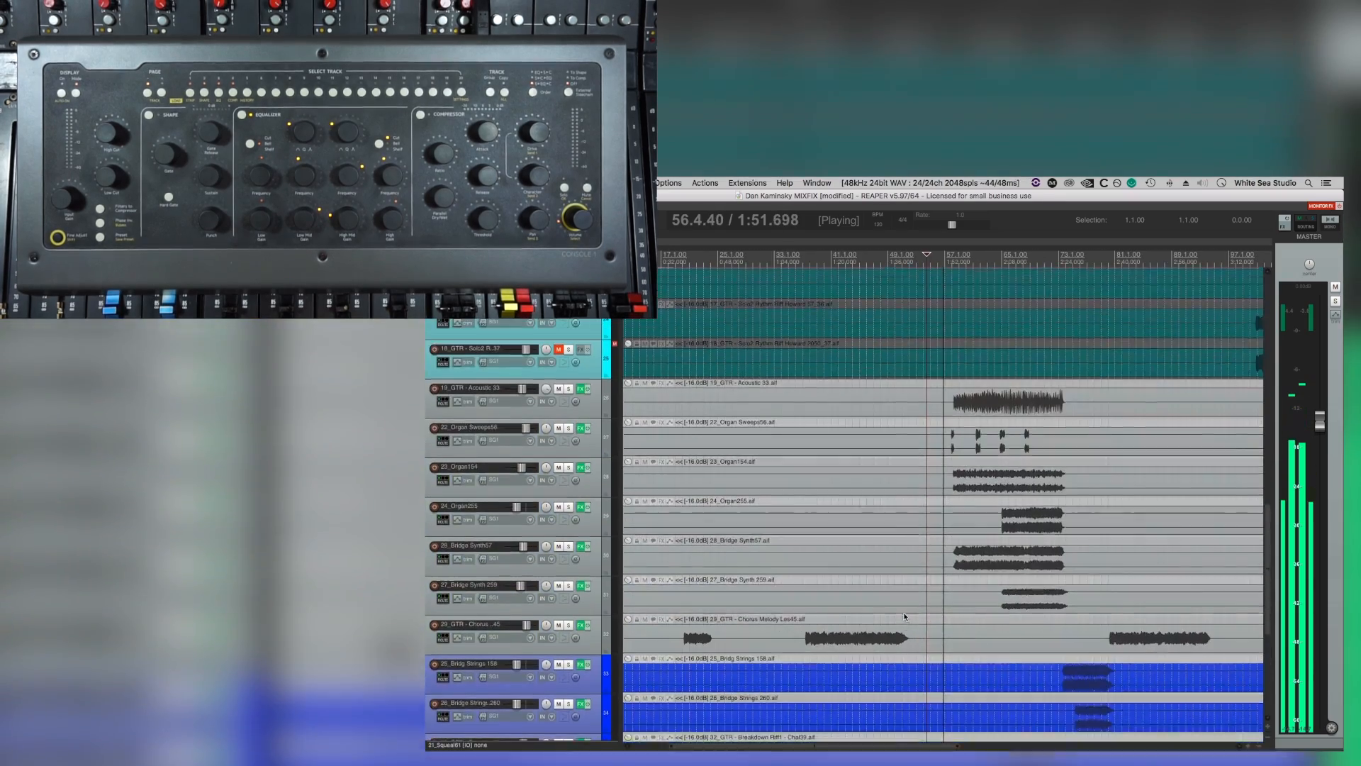
pyautogui.scroll(2, 902, 616)
pyautogui.scroll(-3, 890, 609)
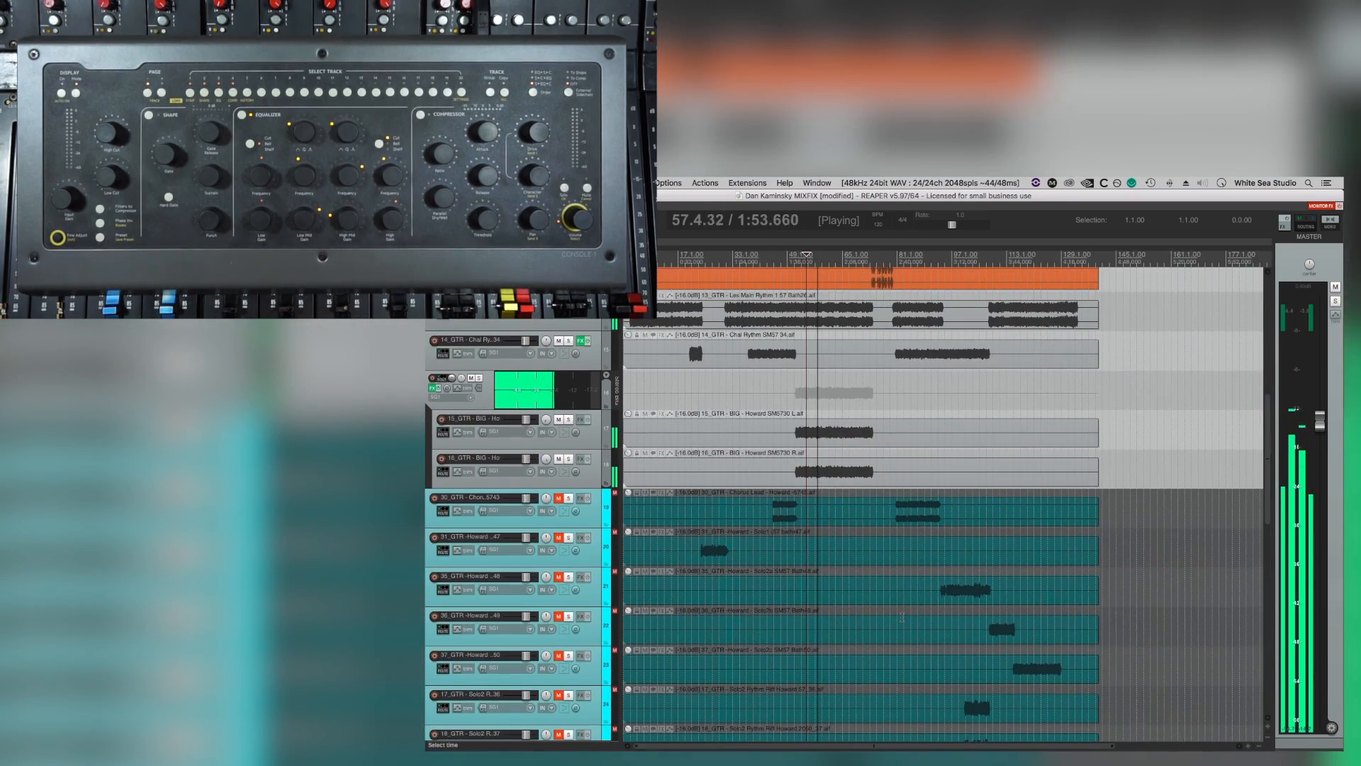
pyautogui.scroll(-3, 877, 602)
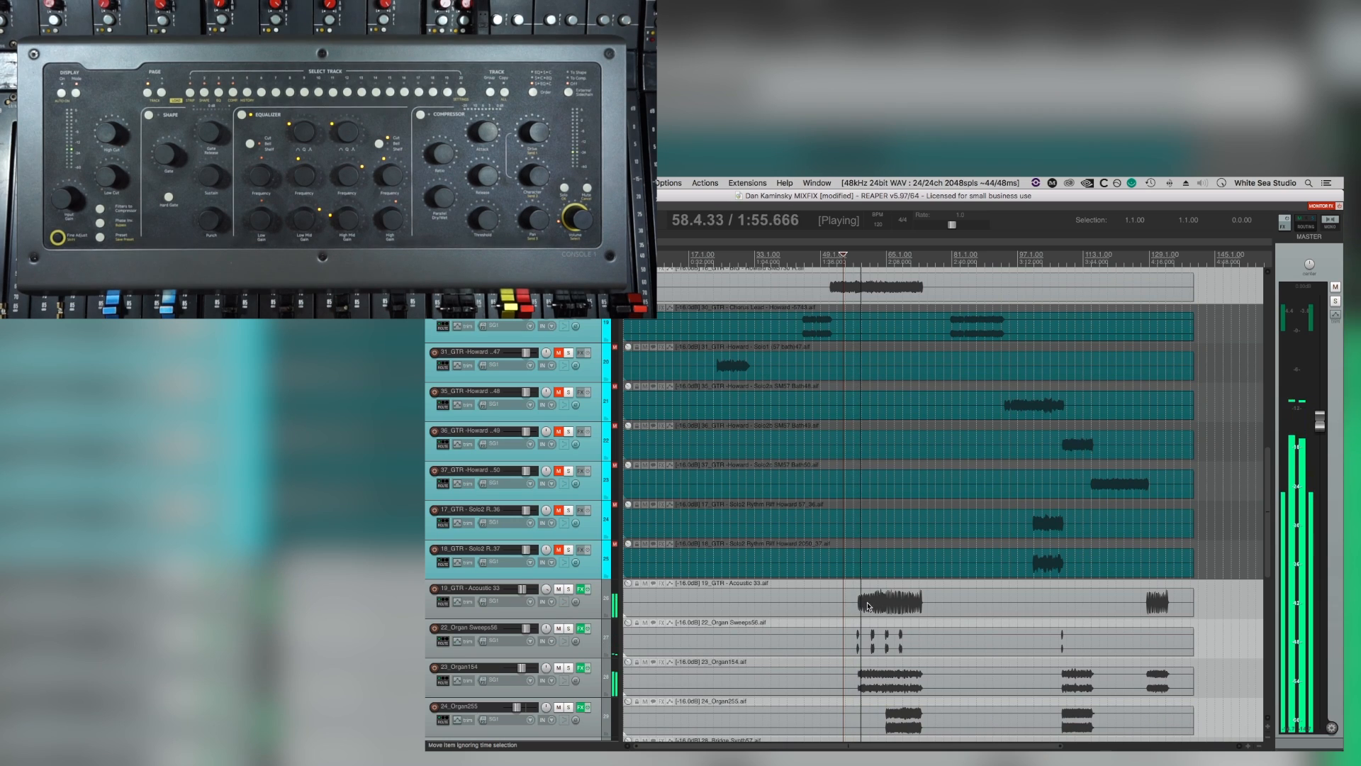
pyautogui.scroll(17, 843, 603)
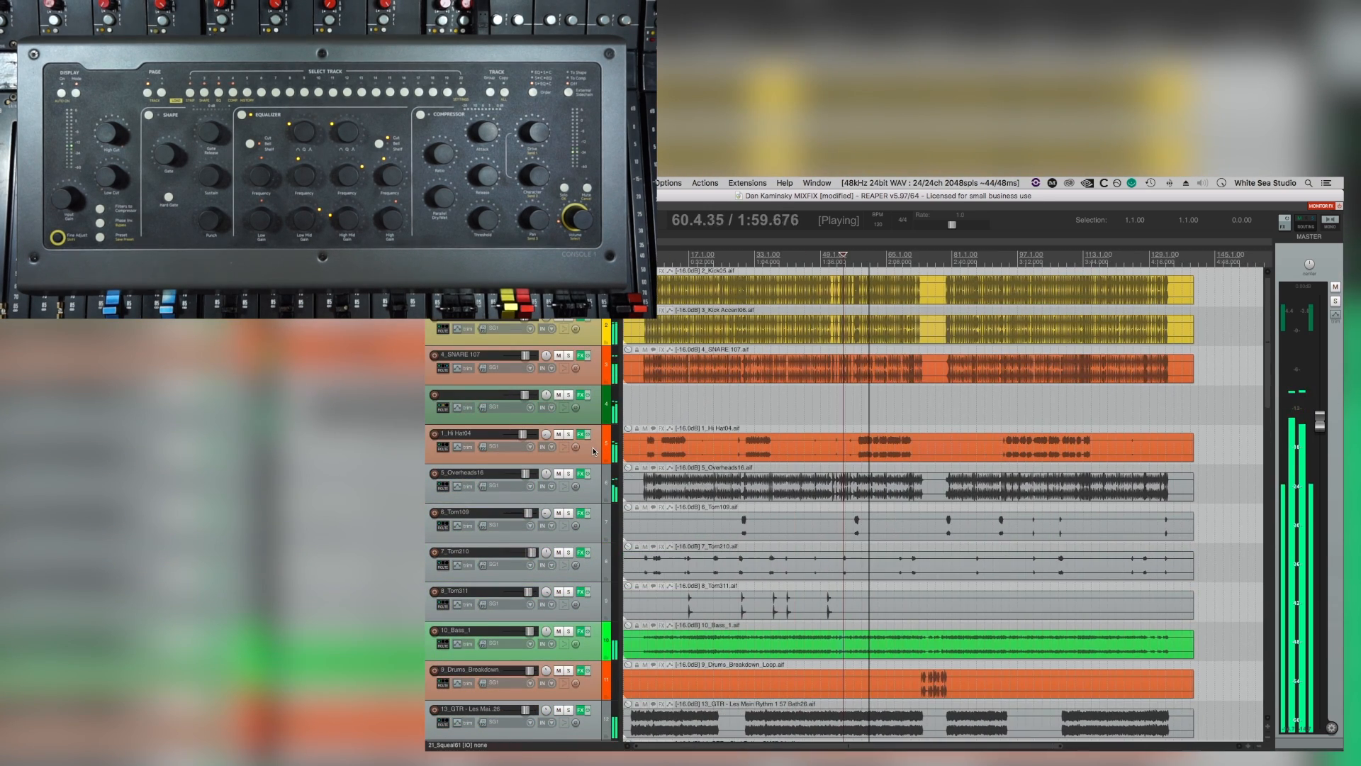
pyautogui.click(594, 451)
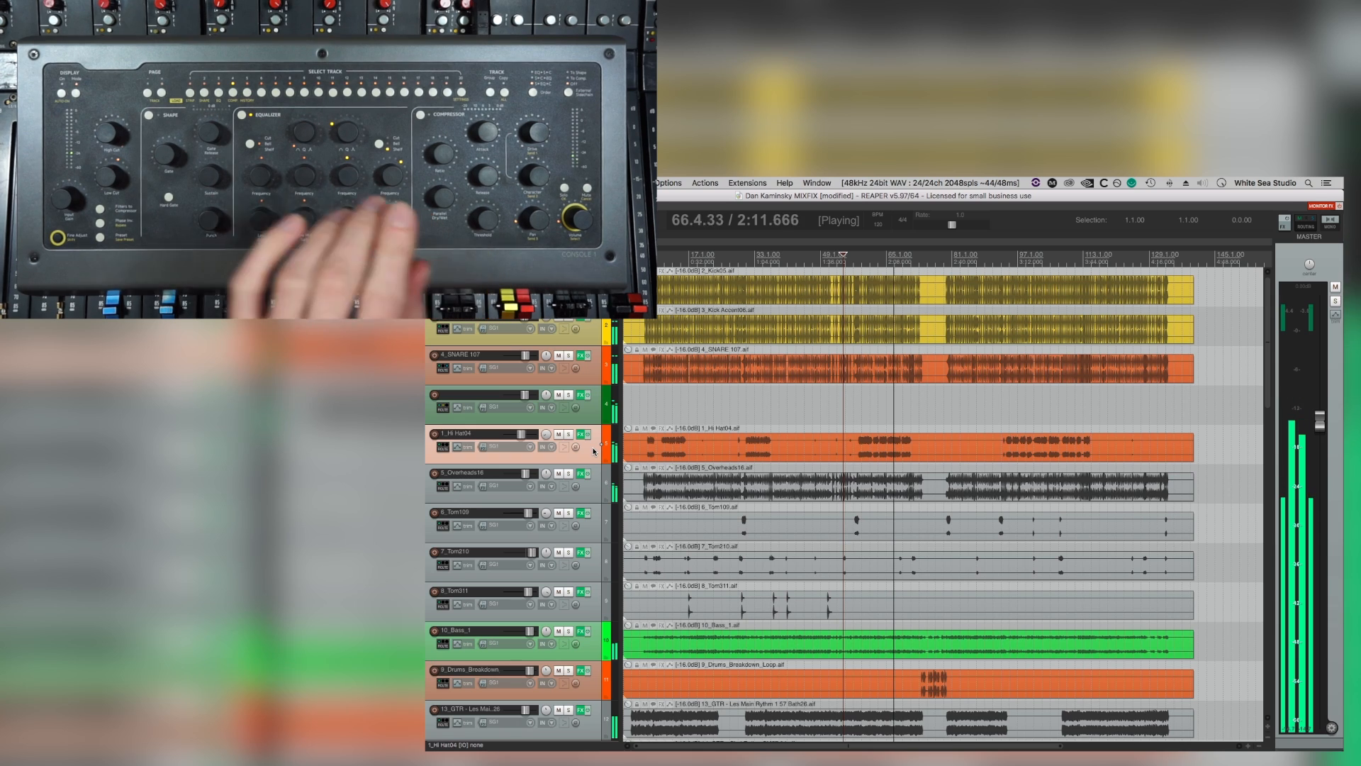
# Stop playback, unmute the 31_GTR Solo1 track and play it soloed from about bar 23.
pyautogui.press('space')
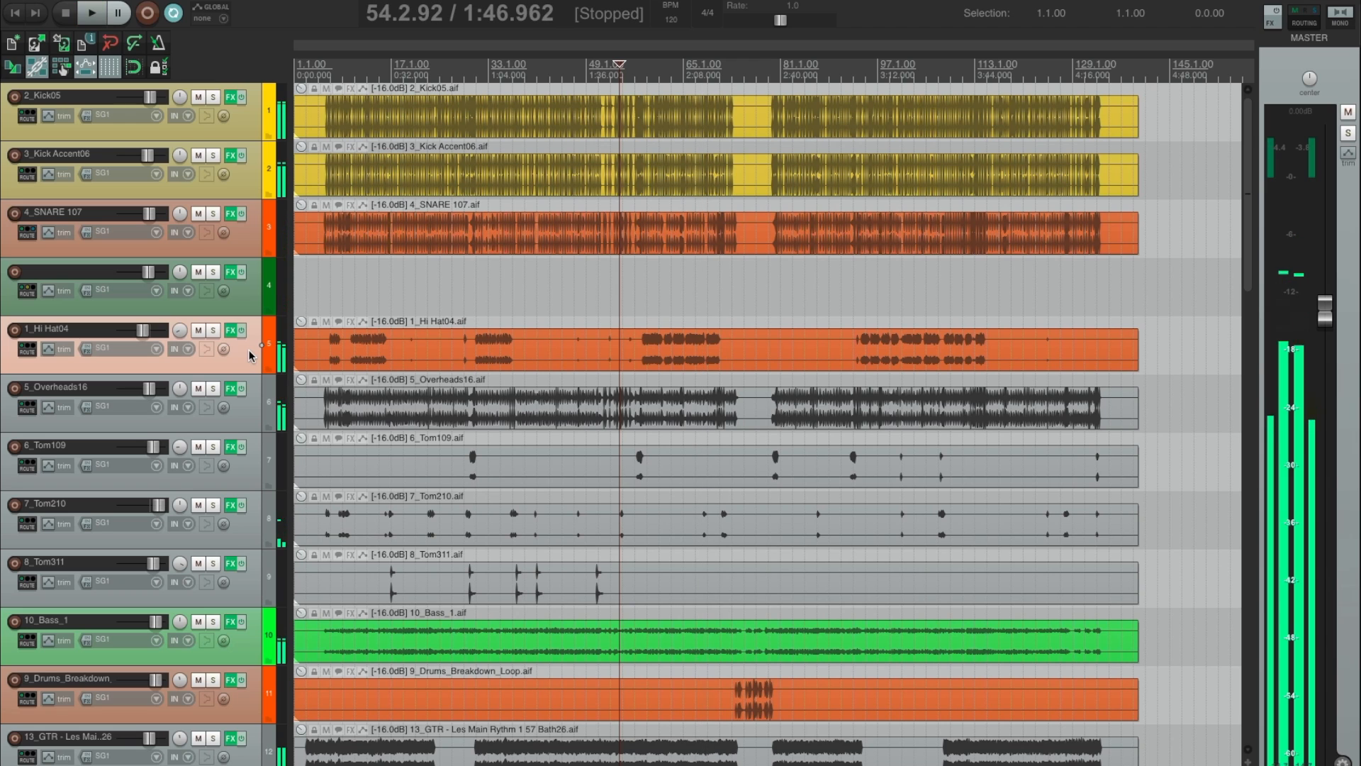
pyautogui.scroll(-15, 701, 360)
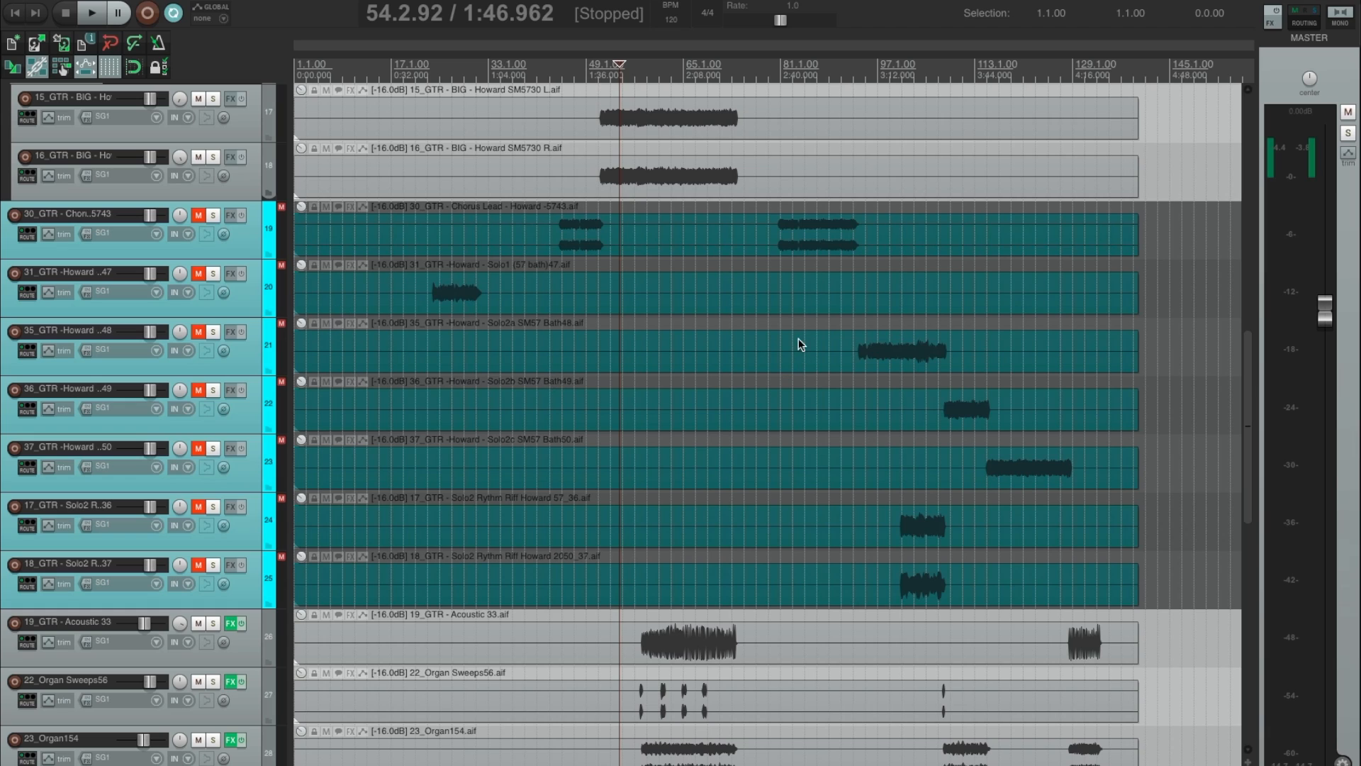
pyautogui.click(199, 273)
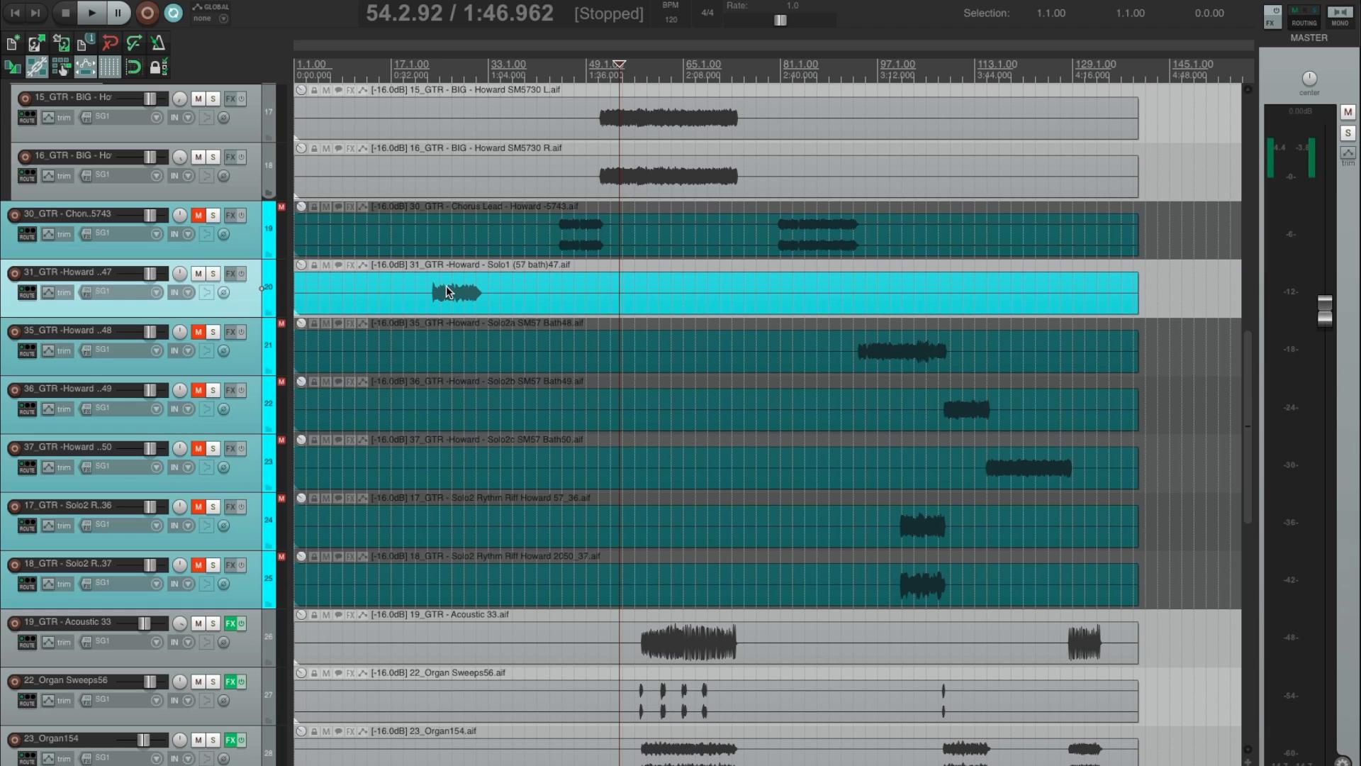
pyautogui.click(428, 268)
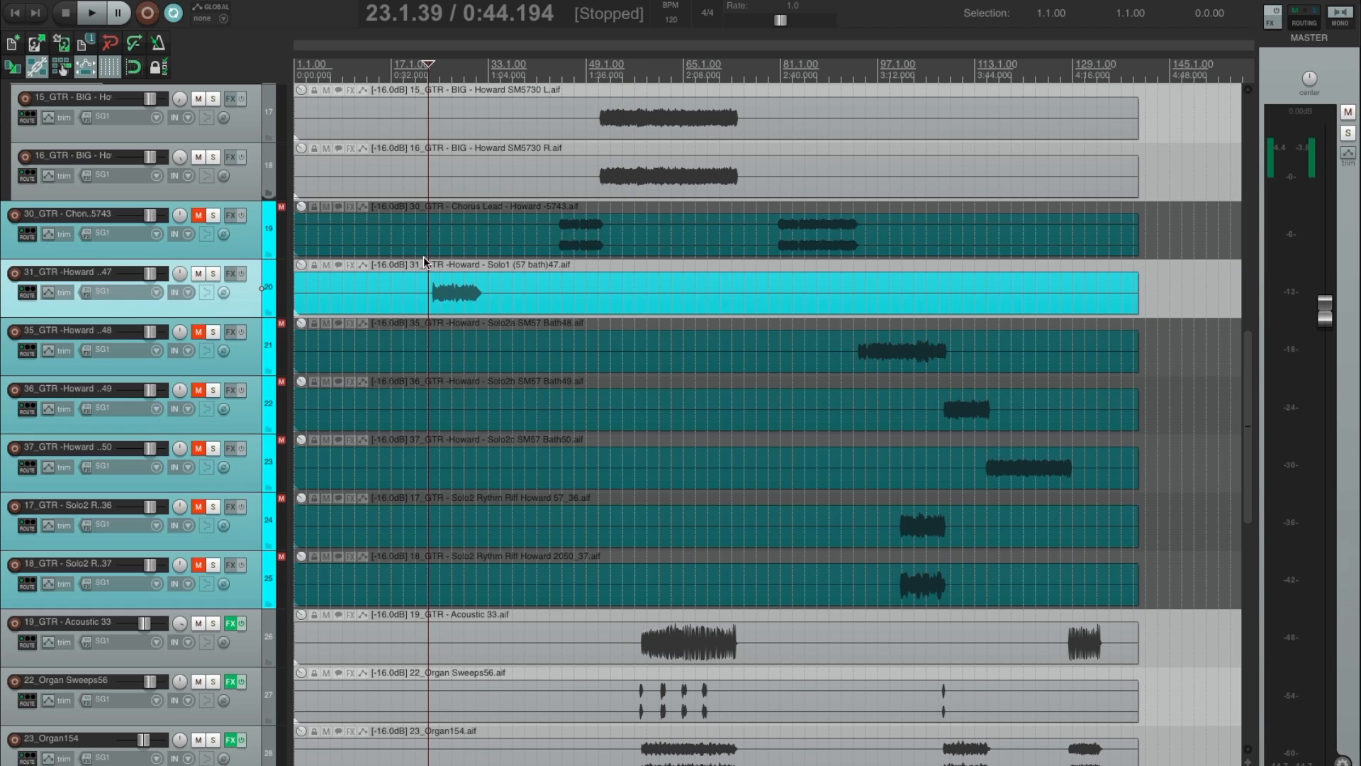
pyautogui.press('space')
pyautogui.click(213, 273)
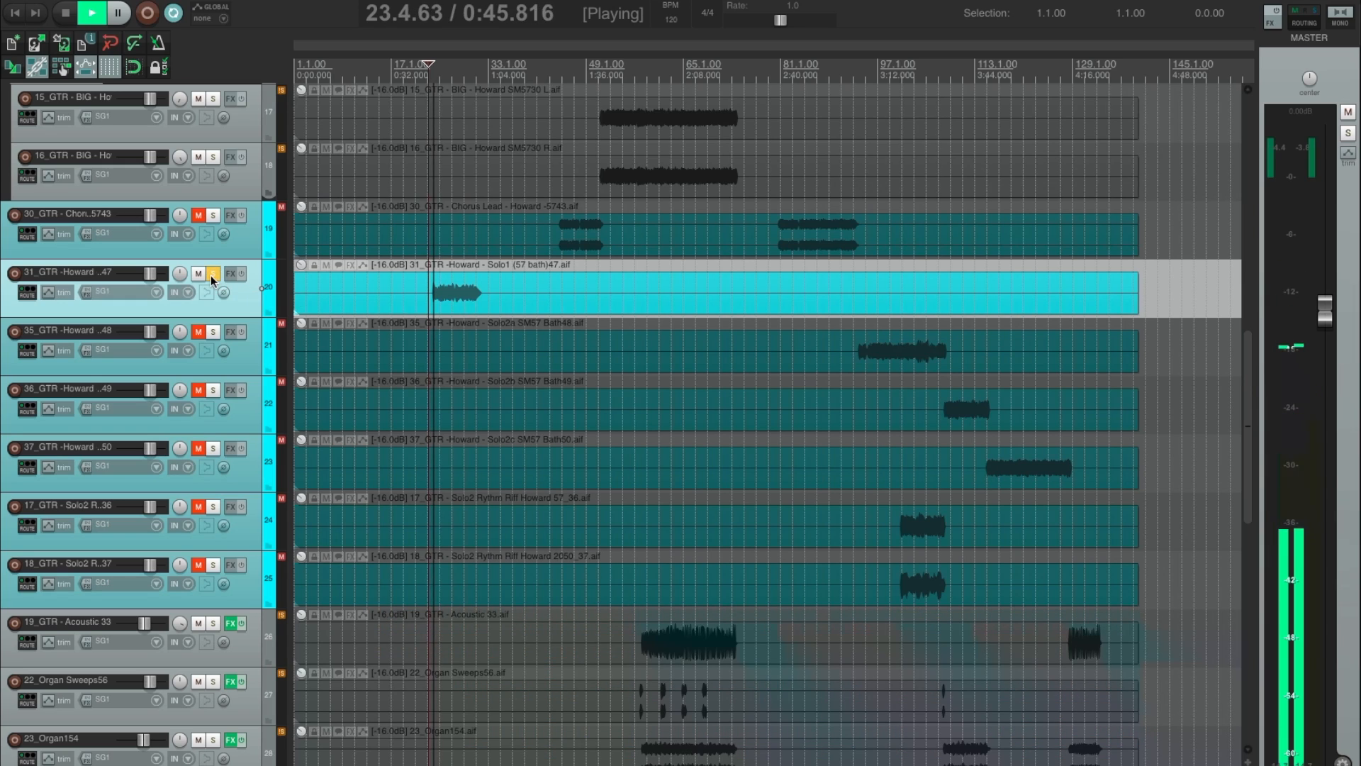
# Unmute and solo the 35 Solo2a, 36 Solo2b and 37 Solo2c guitar tracks, playing each from where its part begins.
pyautogui.click(214, 332)
pyautogui.click(865, 322)
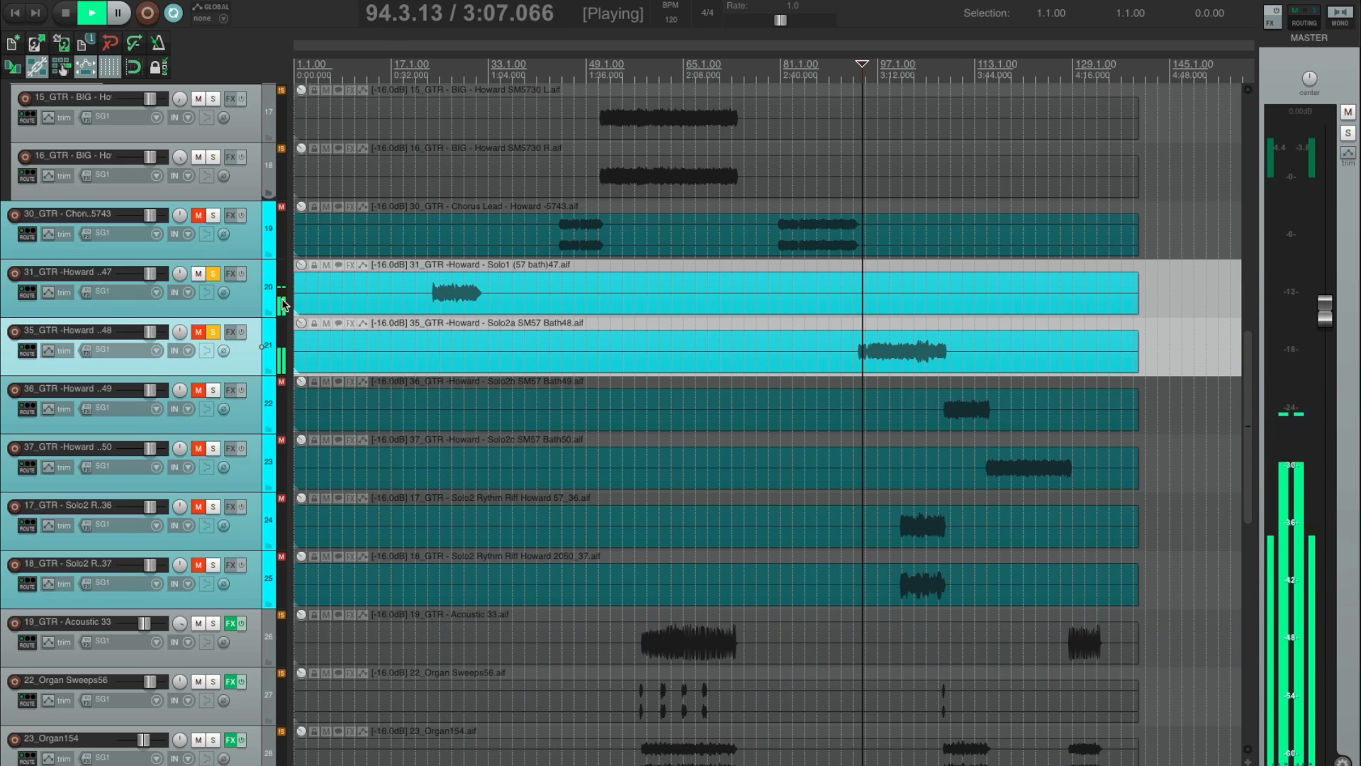
pyautogui.click(212, 390)
pyautogui.click(948, 384)
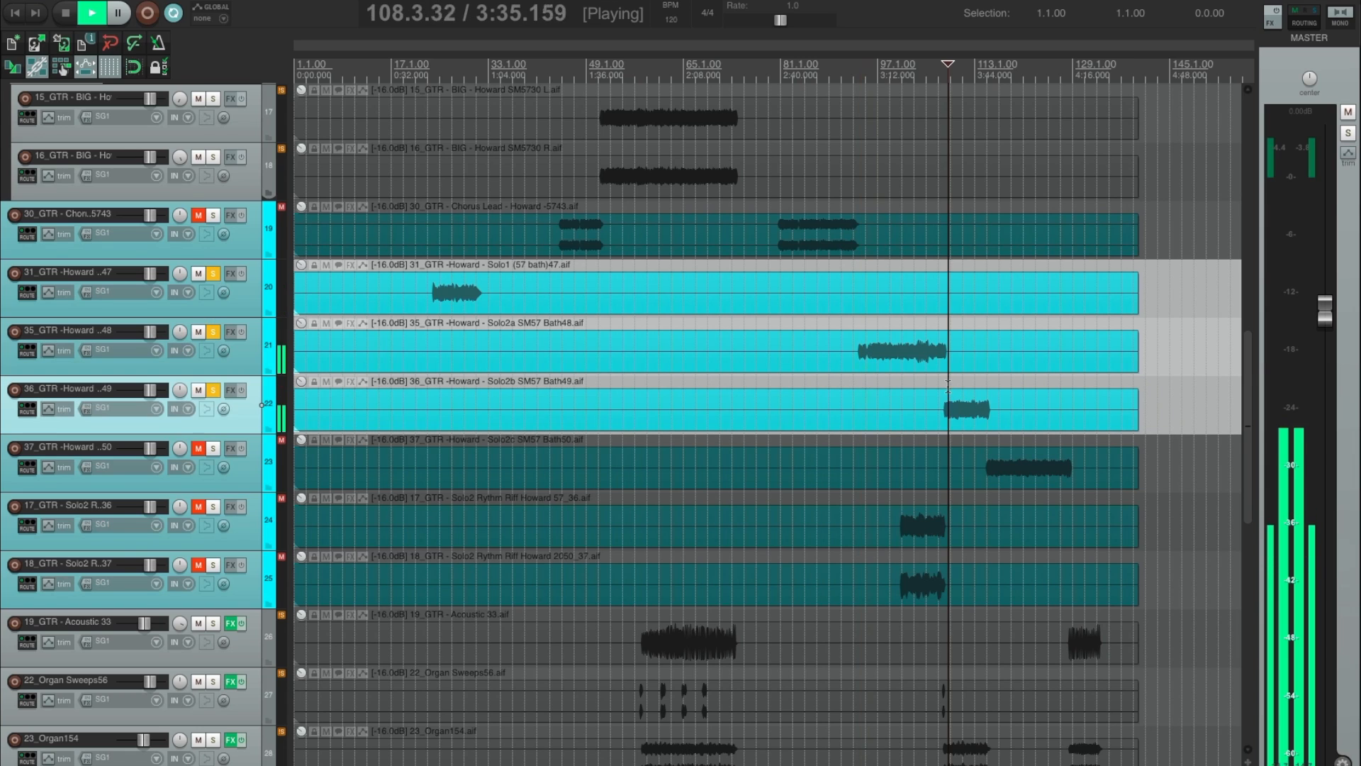
pyautogui.click(213, 449)
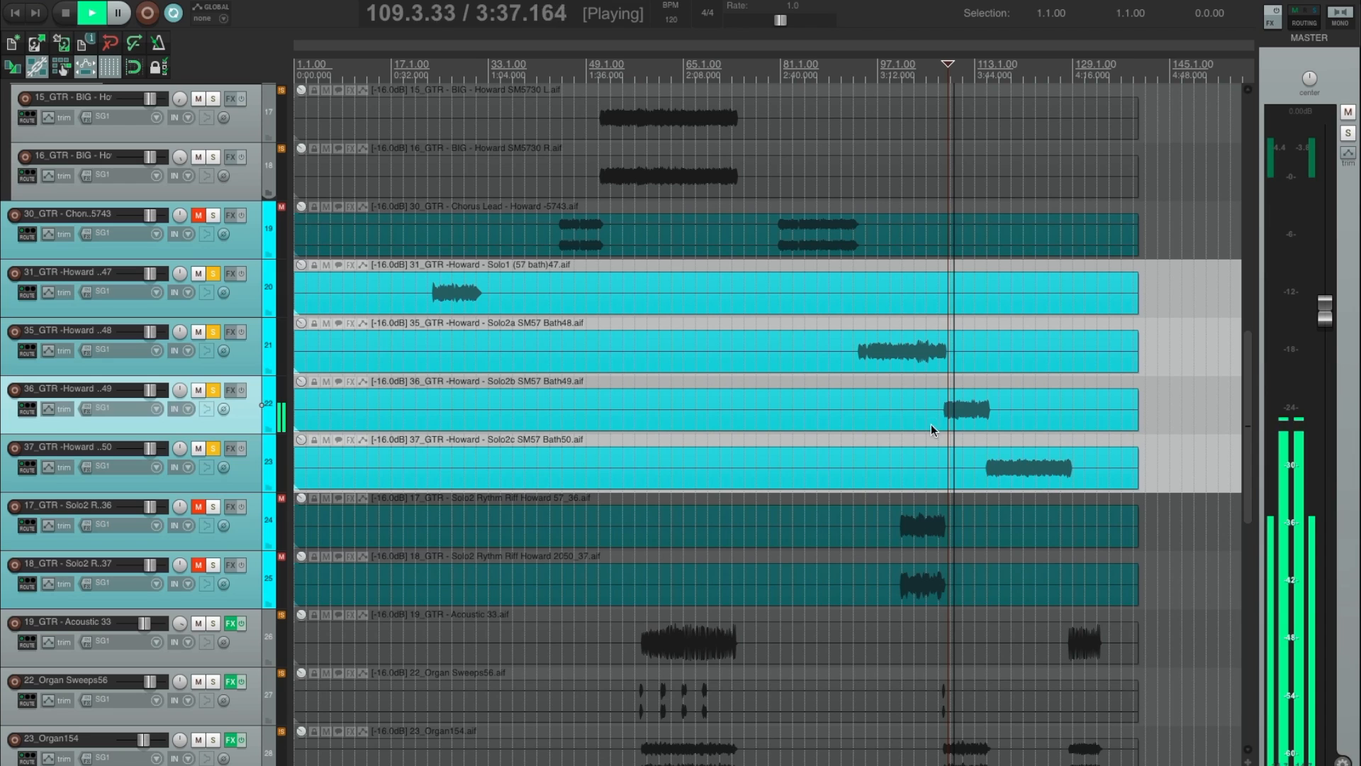
pyautogui.click(991, 440)
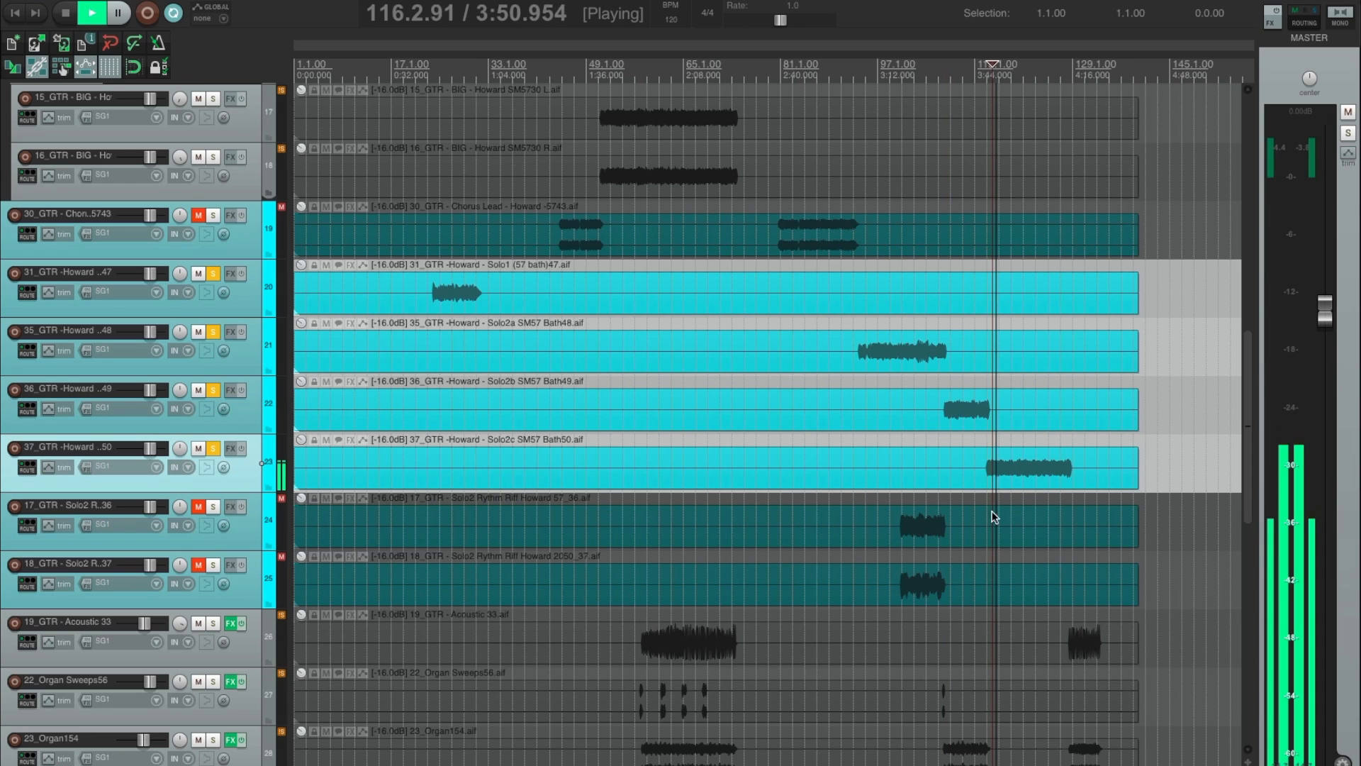
# Audition the 17_GTR and 18_GTR Solo2 rhythm riffs briefly from about bar 101, clearing each one's solo after listening.
pyautogui.click(903, 509)
pyautogui.click(214, 507)
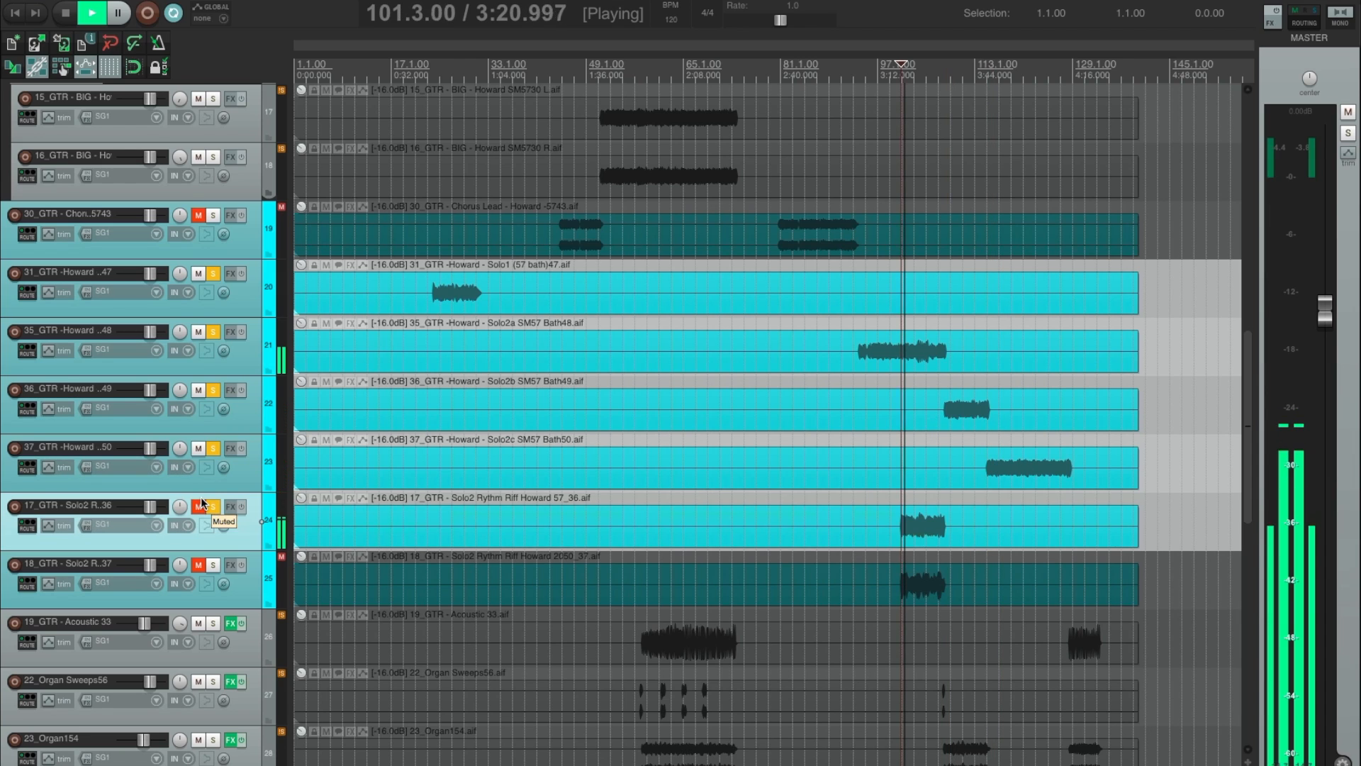
pyautogui.click(213, 507)
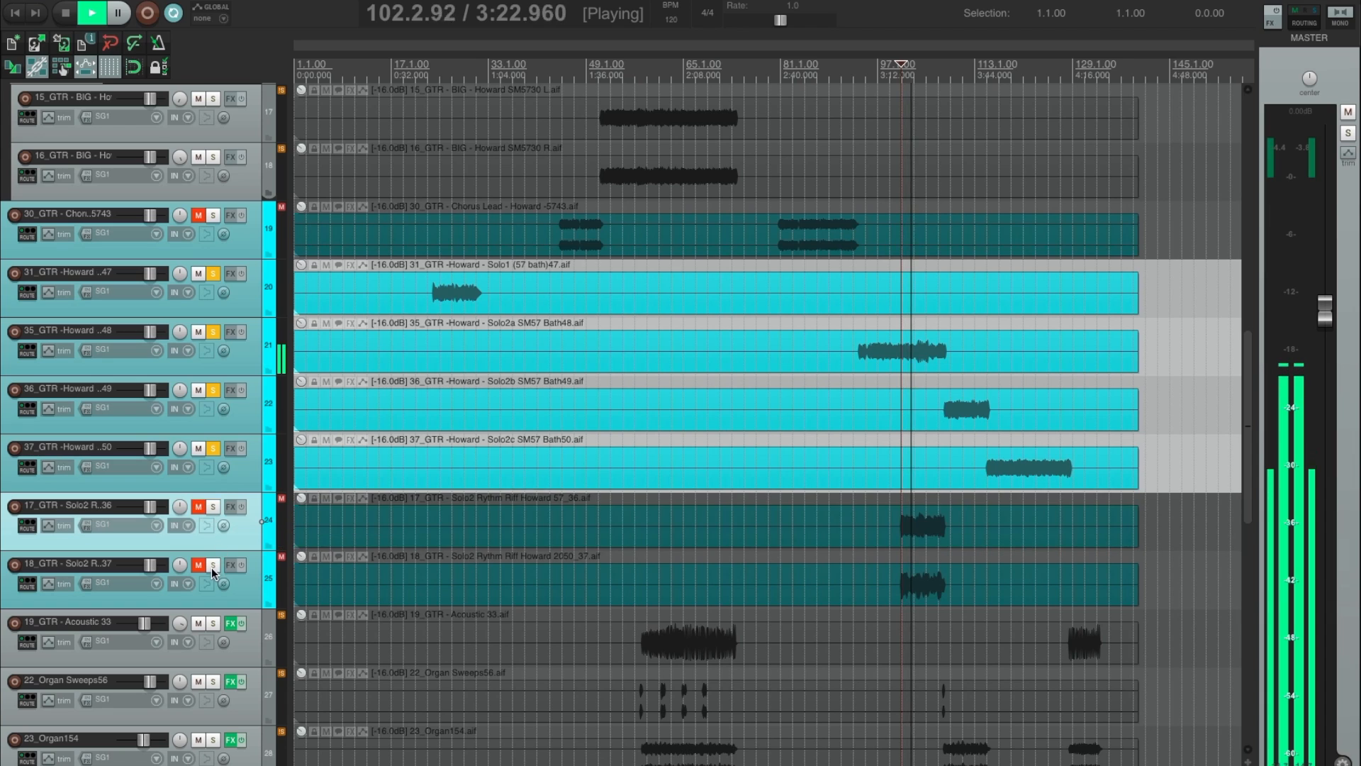
pyautogui.click(213, 565)
pyautogui.click(214, 565)
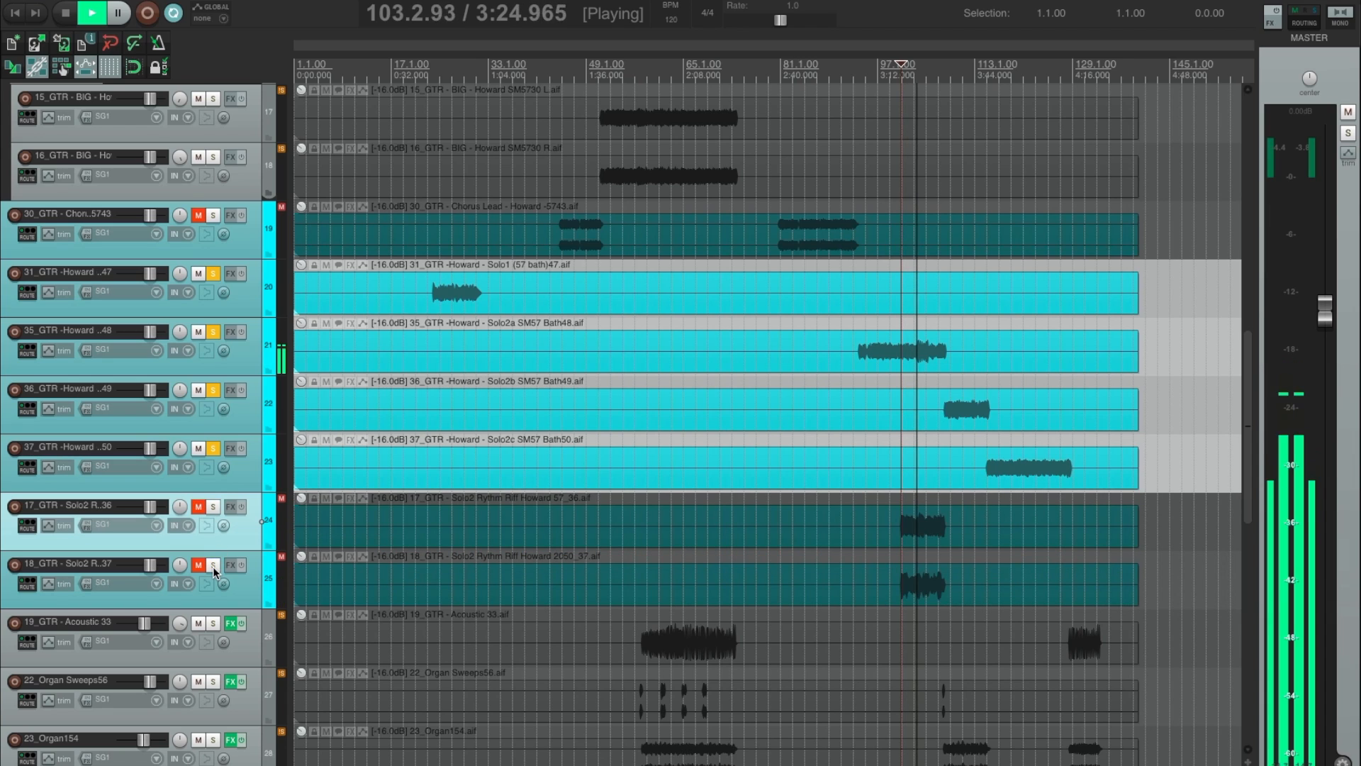
# Move the 17_GTR and 18_GTR Solo2 rhythm riff tracks above 30_GTR Chorus Lead and stop playback.
pyautogui.keyDown('shift'); pyautogui.click(247, 558); pyautogui.keyUp('shift')
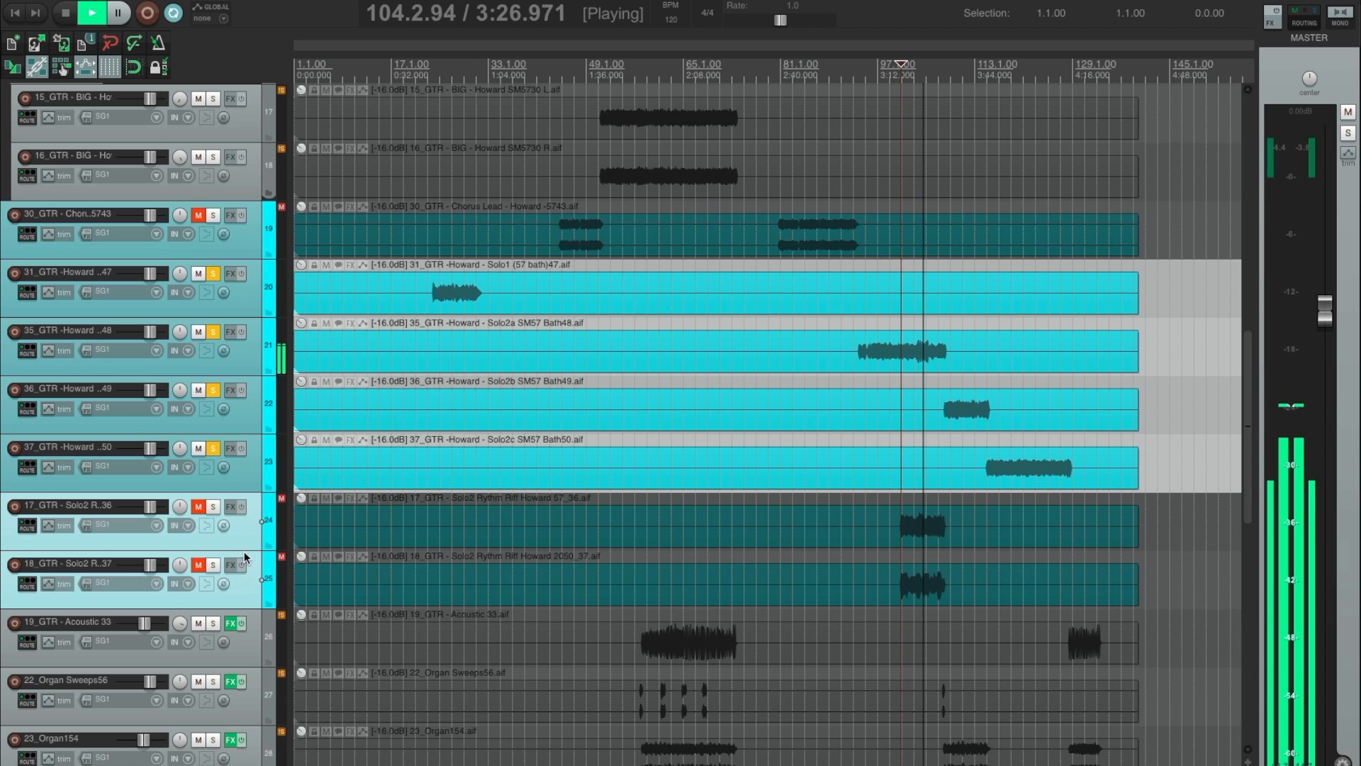
pyautogui.moveTo(246, 558); pyautogui.dragTo(130, 205)
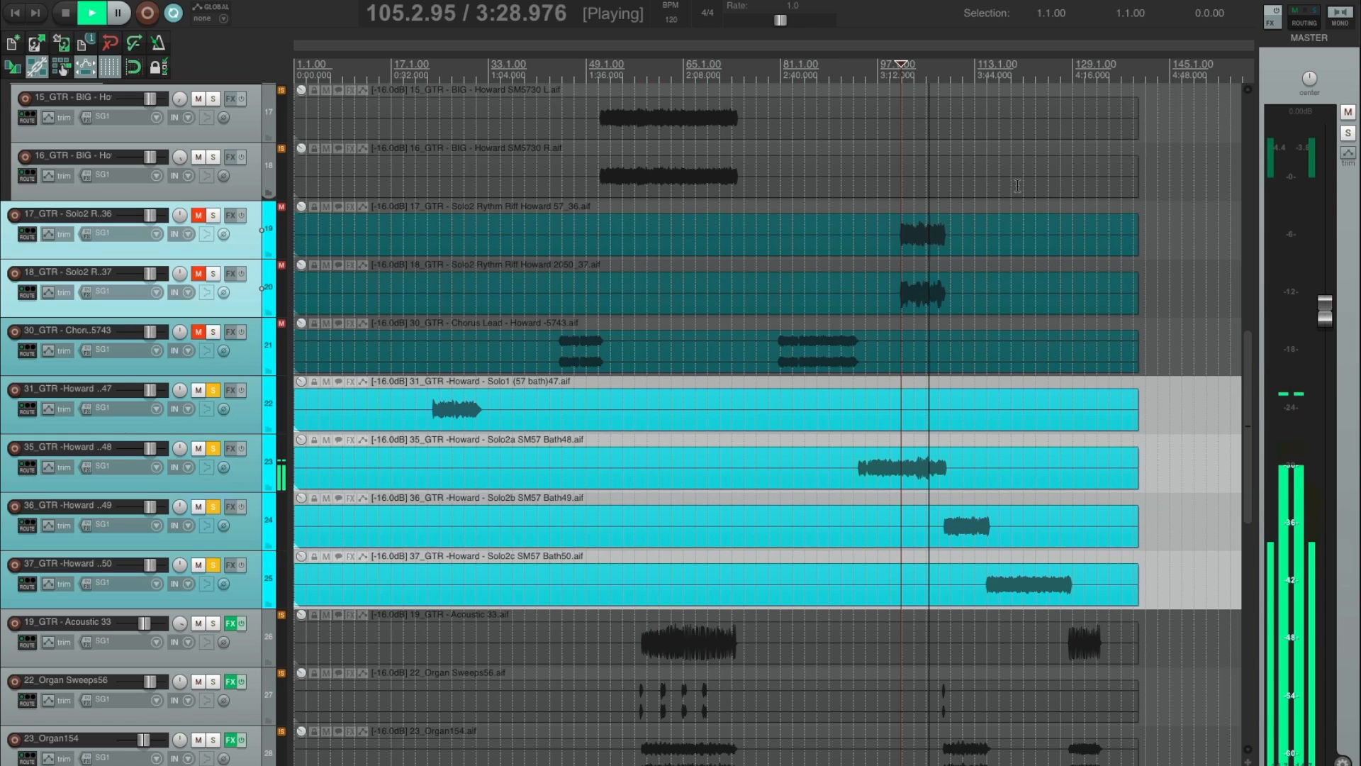
pyautogui.press('space')
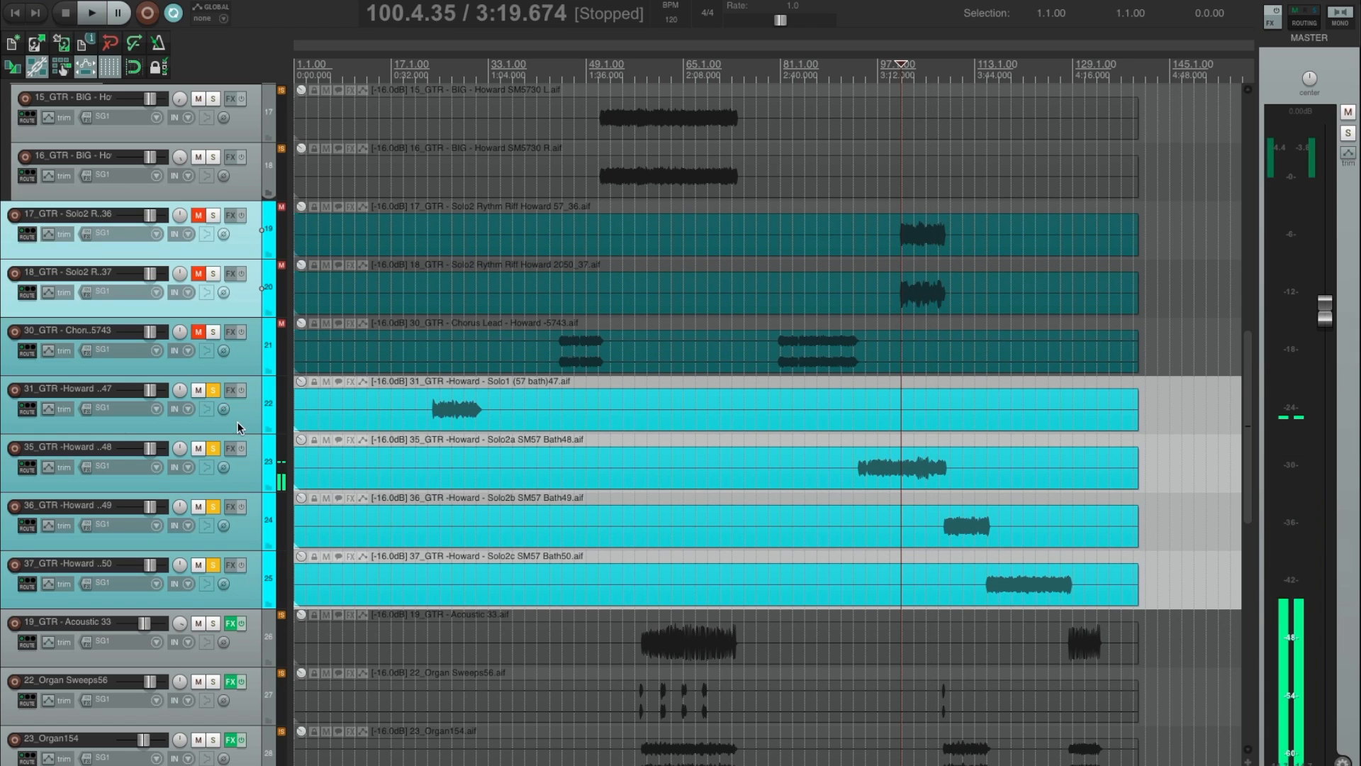
# Play the 30_GTR Chorus Lead soloed from about bar 44, clear its solo and stop playback.
pyautogui.click(349, 370)
pyautogui.click(555, 323)
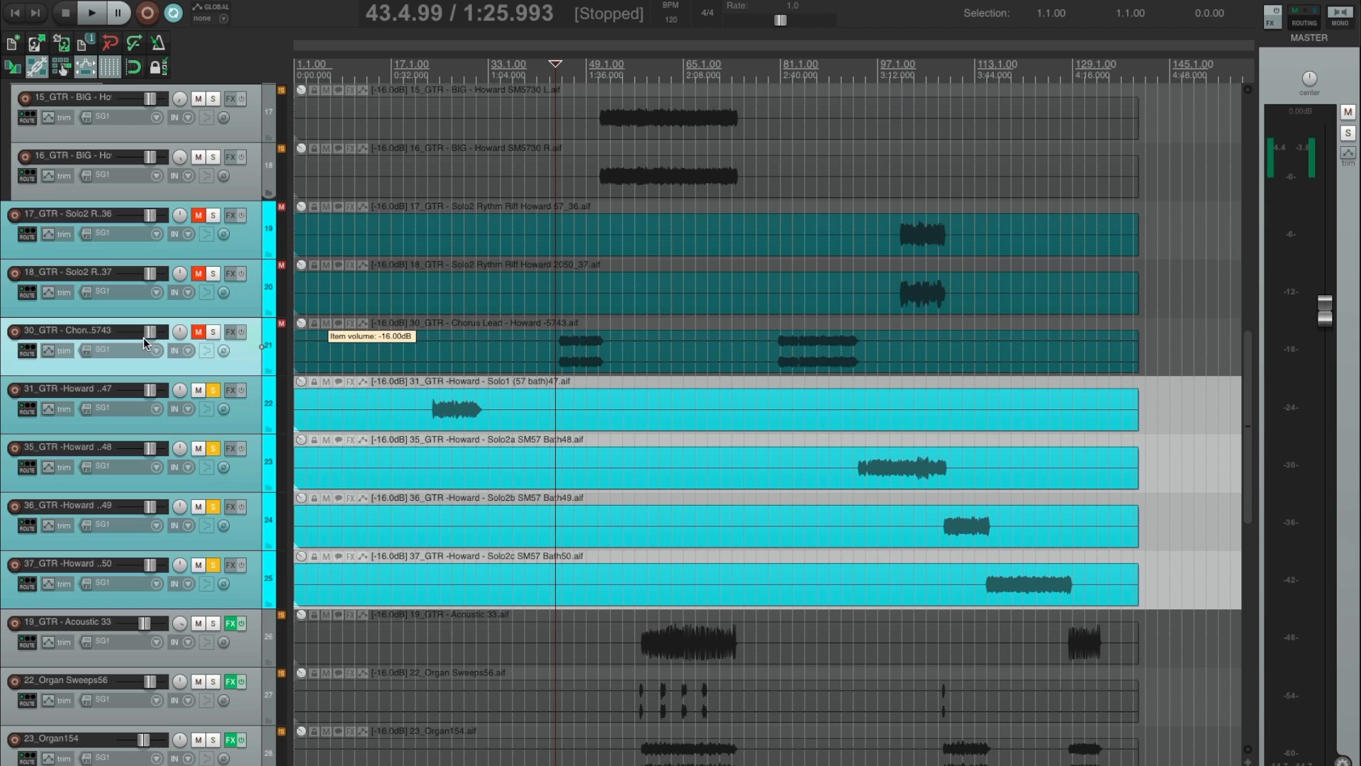
pyautogui.click(213, 332)
pyautogui.press('space')
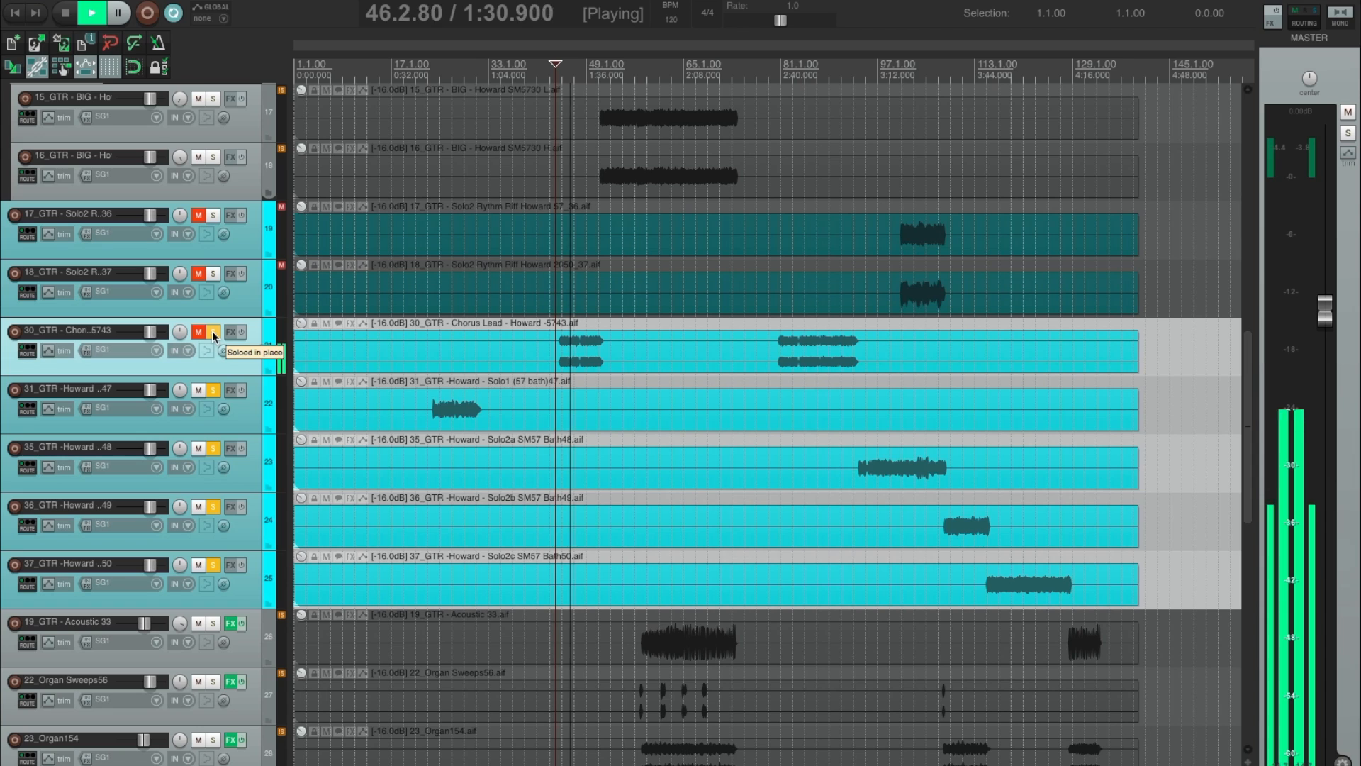
pyautogui.click(213, 331)
pyautogui.press('space')
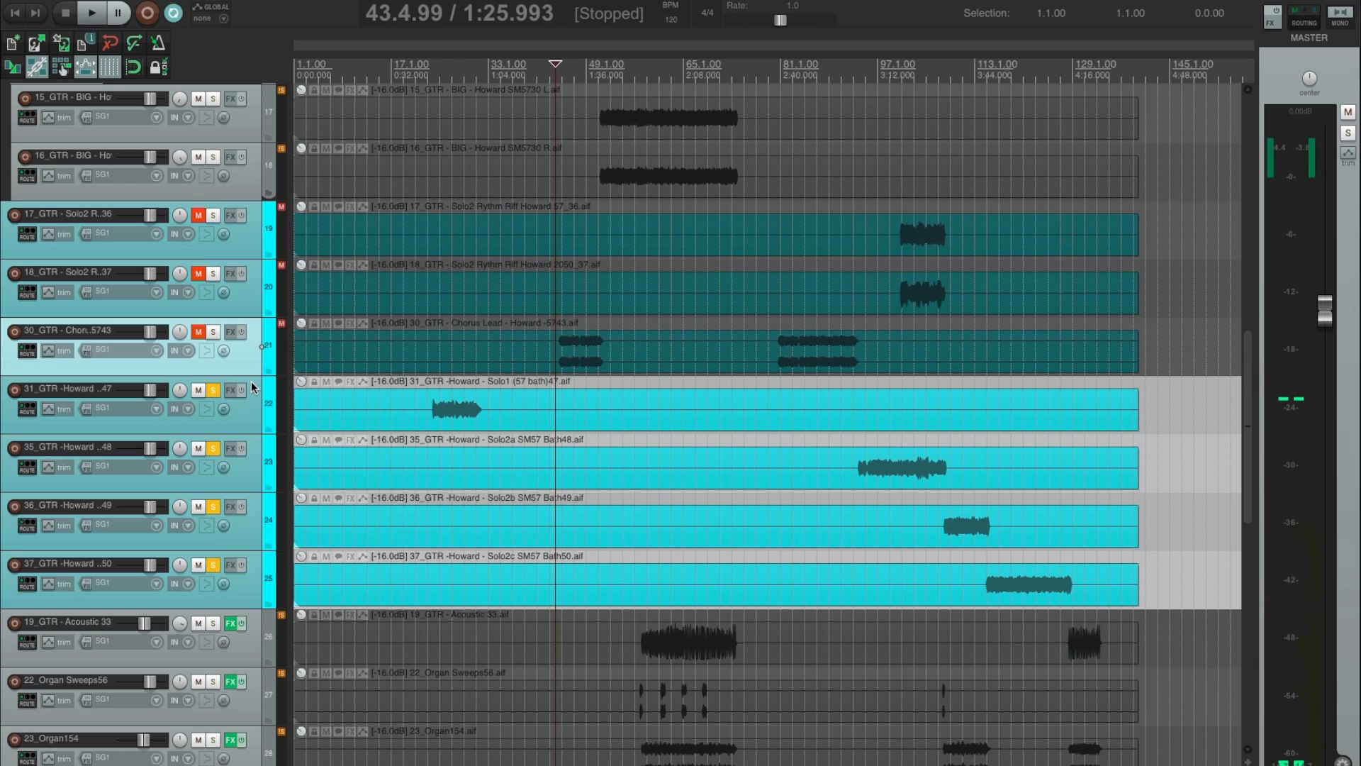
# Insert a track above 31_GTR Solo1 as the folder for the four solo guitars, with a name beginning SOLO GUITA.
pyautogui.hotkey('ctrl', 't')
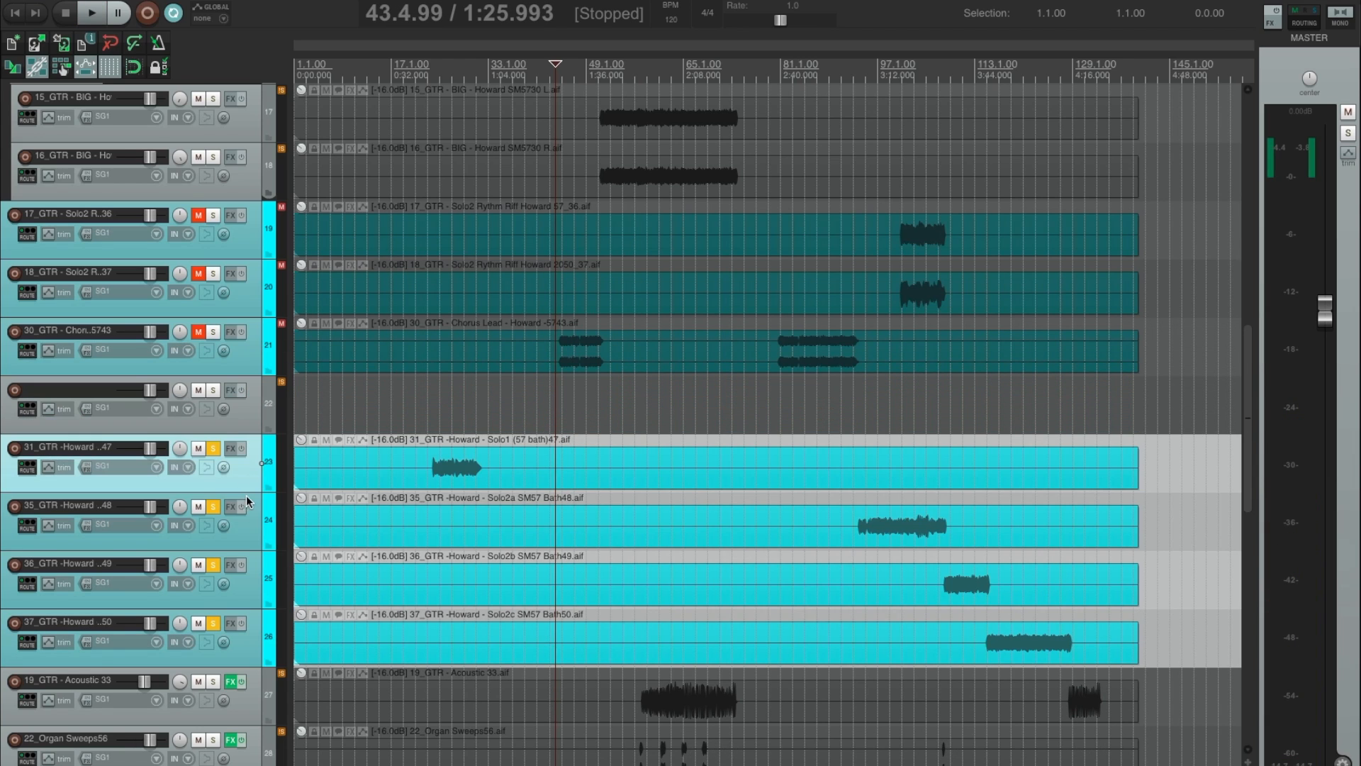
pyautogui.scroll(-1, 241, 457)
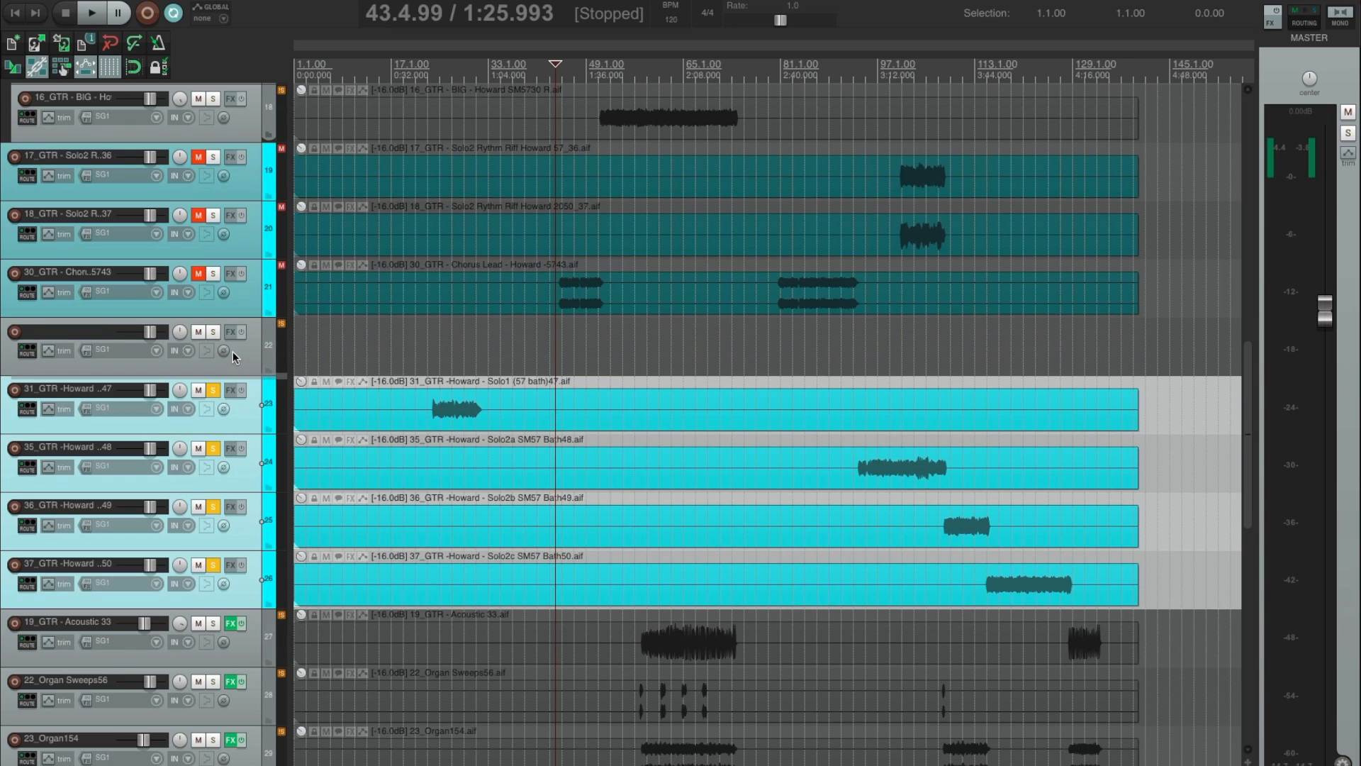
pyautogui.moveTo(233, 351); pyautogui.dragTo(232, 350)
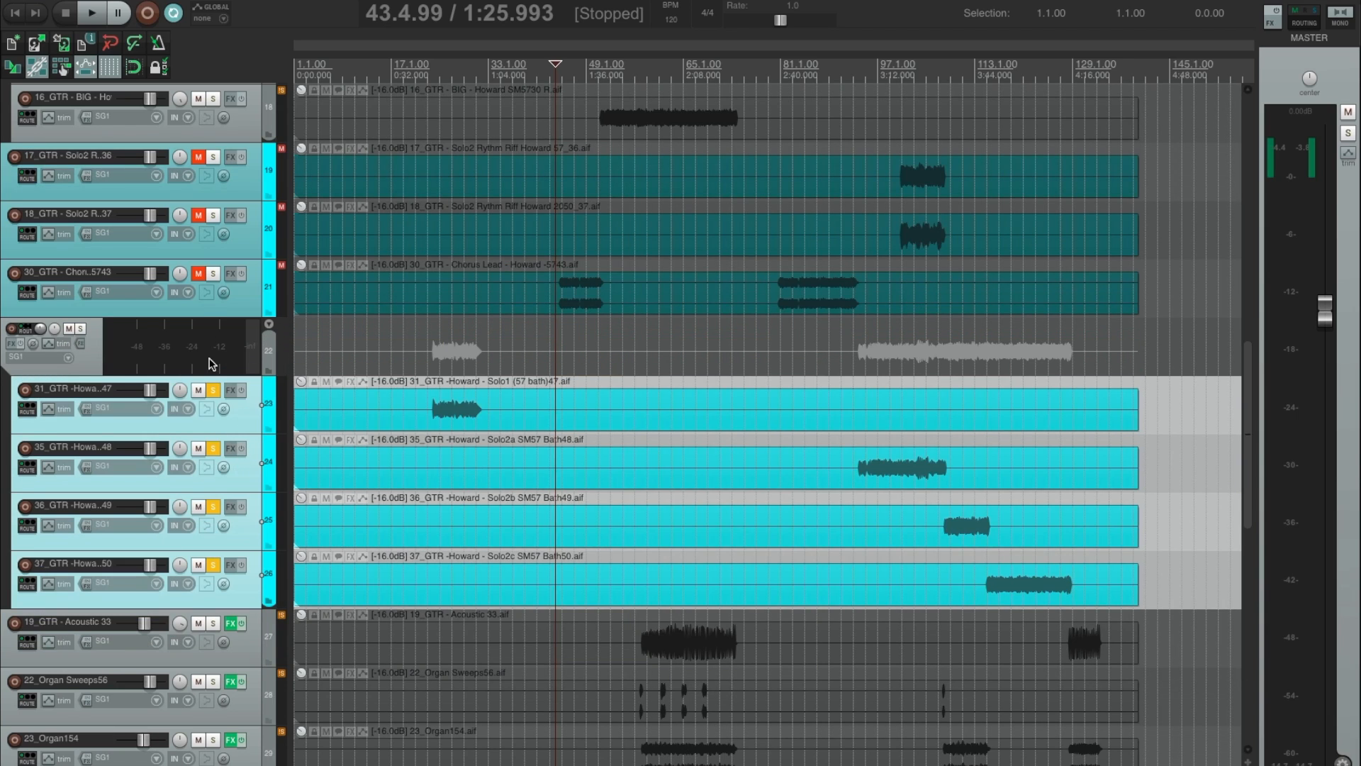
pyautogui.press('F2')
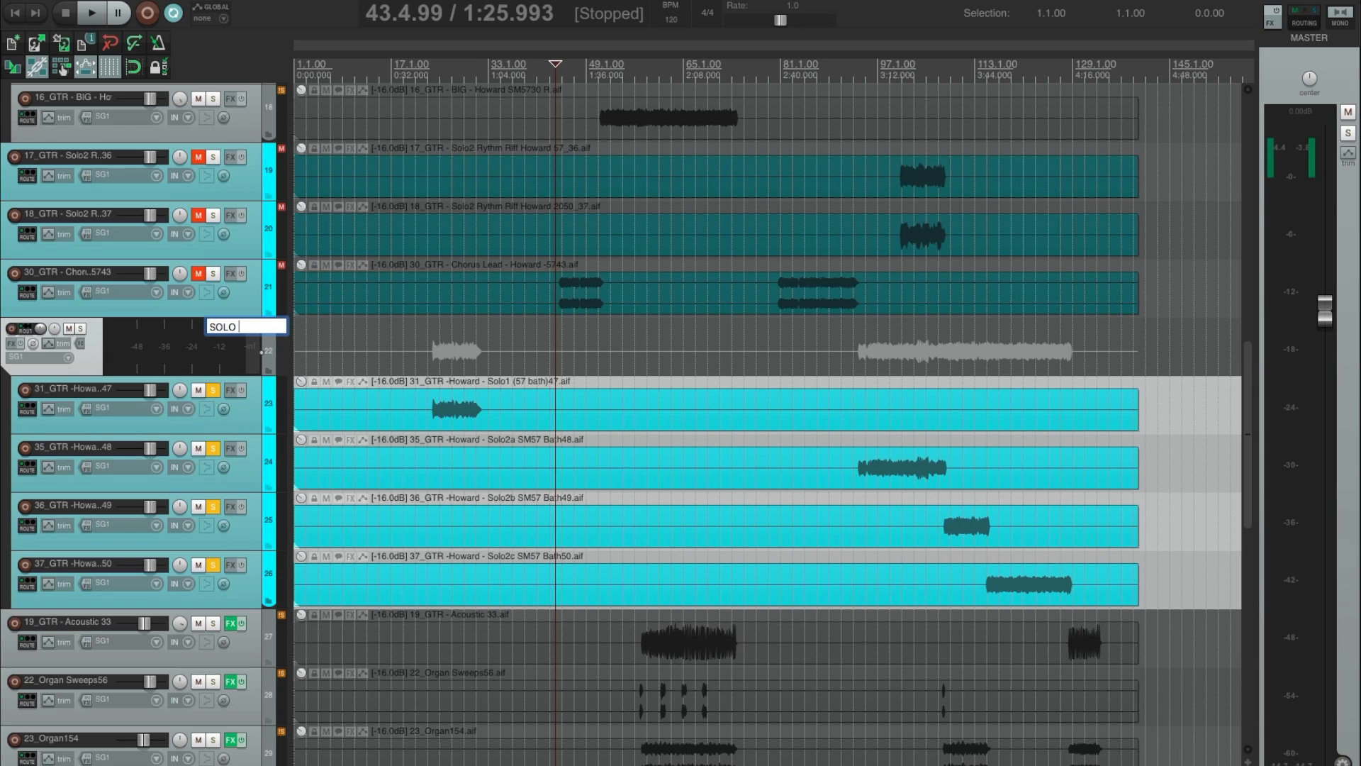
pyautogui.press('Return')
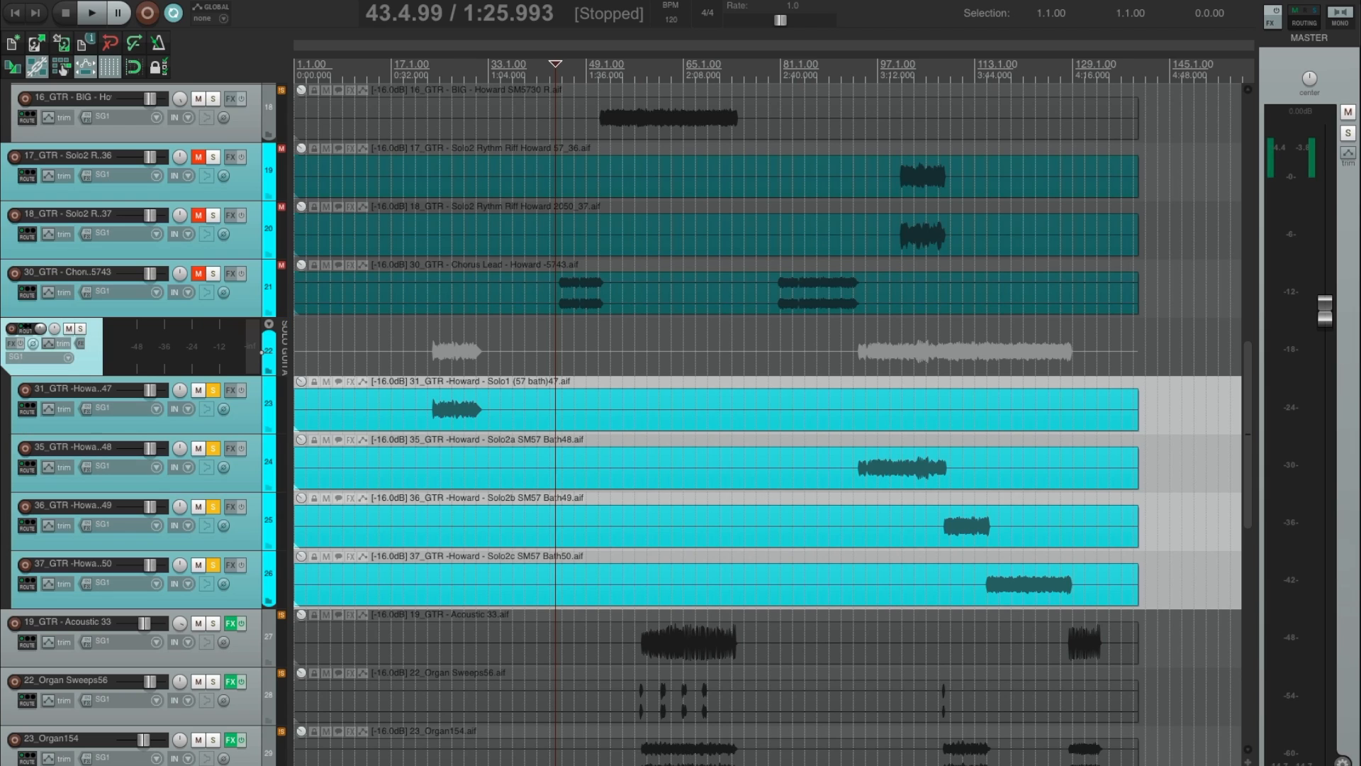
# Unmute the 30_GTR Chorus Lead track and play it soloed from about bar 44.
pyautogui.click(198, 274)
pyautogui.press('space')
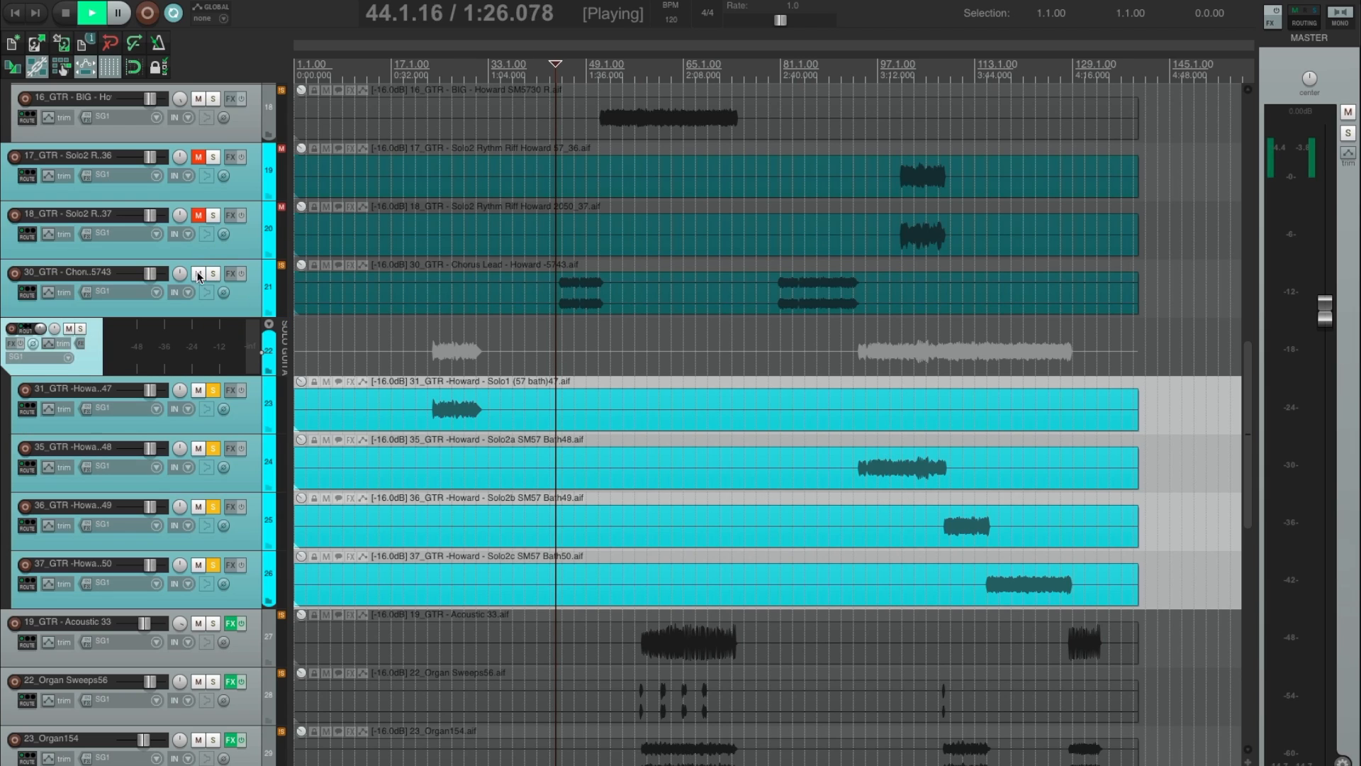
pyautogui.click(212, 276)
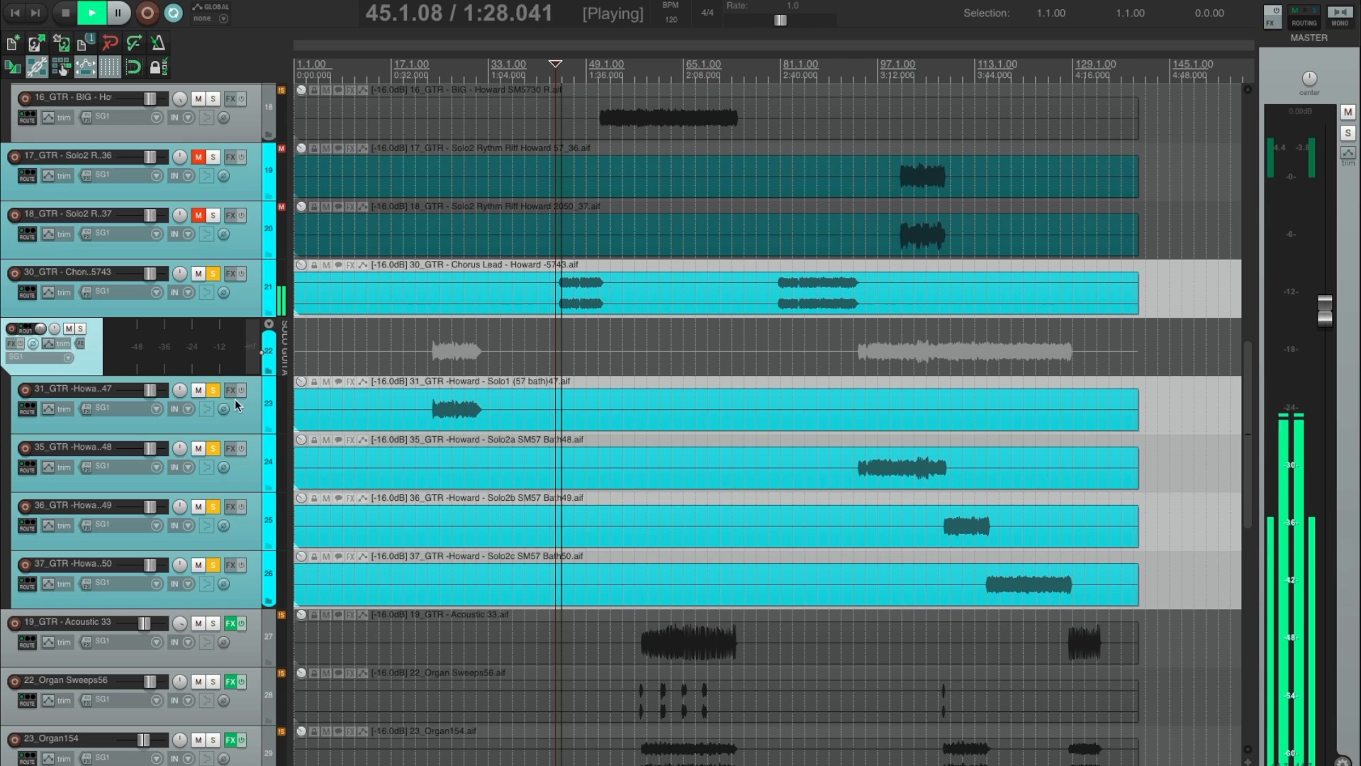
# Clear the solo on tracks 31, 35, 36 and 37, stop playback, and clear the solo on the chorus lead.
pyautogui.click(213, 390)
pyautogui.click(212, 449)
pyautogui.click(214, 507)
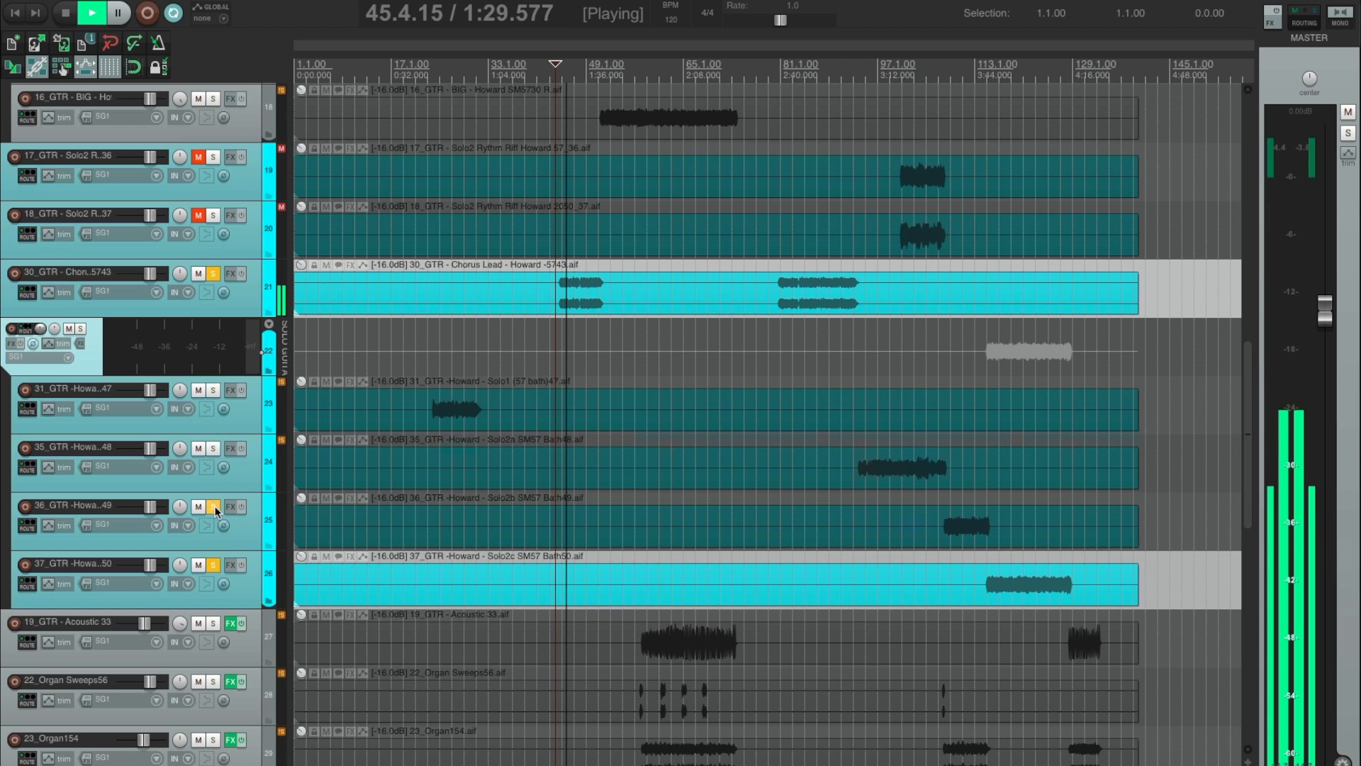
pyautogui.click(213, 565)
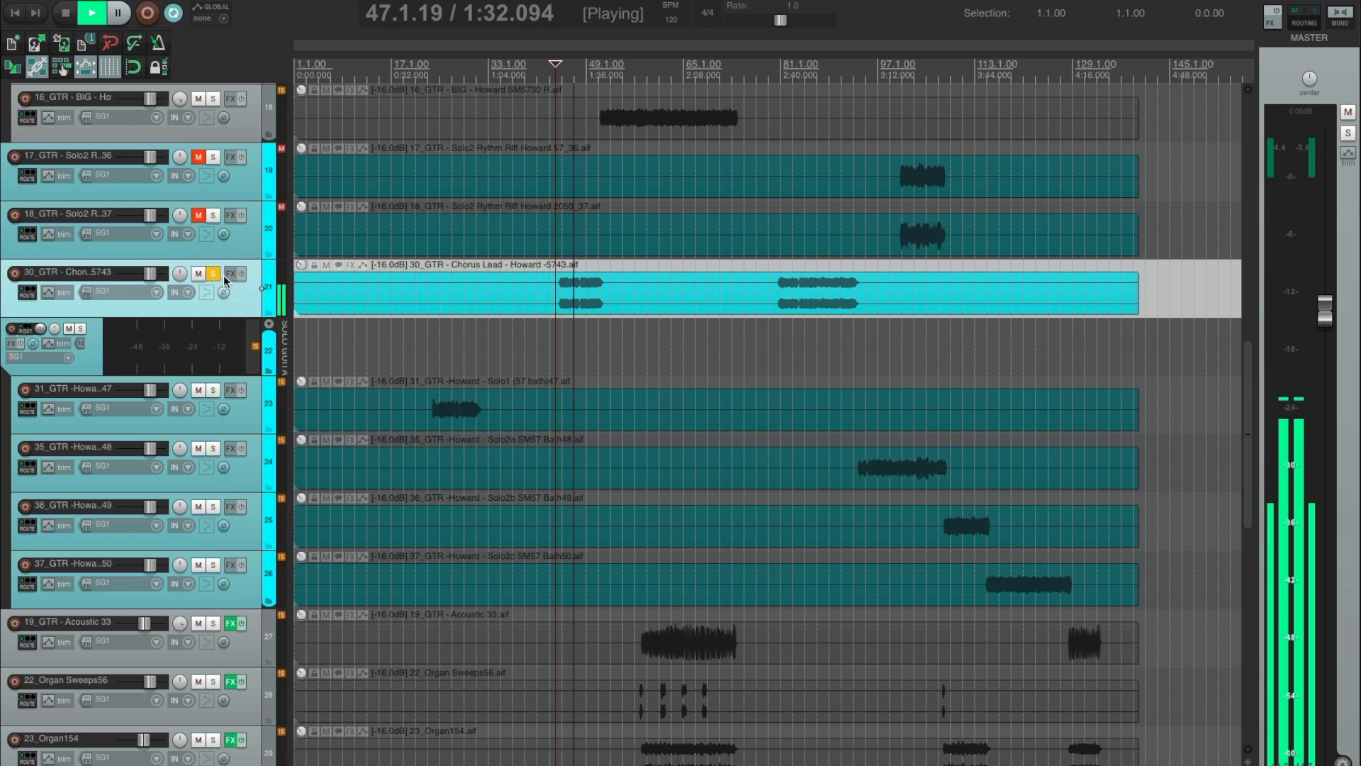
pyautogui.press('space')
pyautogui.click(213, 274)
# Compare the 17_GTR and 18_GTR Solo2 rhythm riffs from about bar 100, soloed together and one at a time.
pyautogui.click(898, 207)
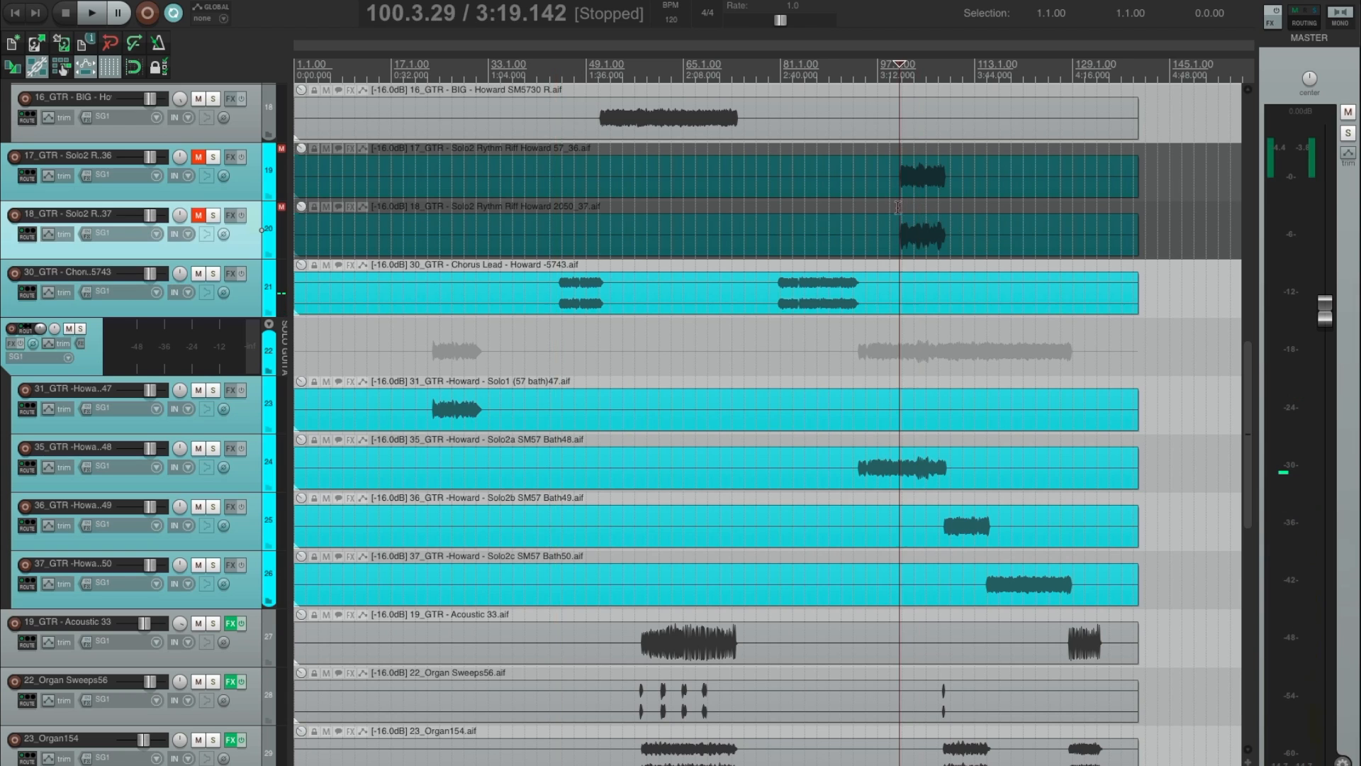
pyautogui.click(212, 215)
pyautogui.press('space')
pyautogui.click(211, 157)
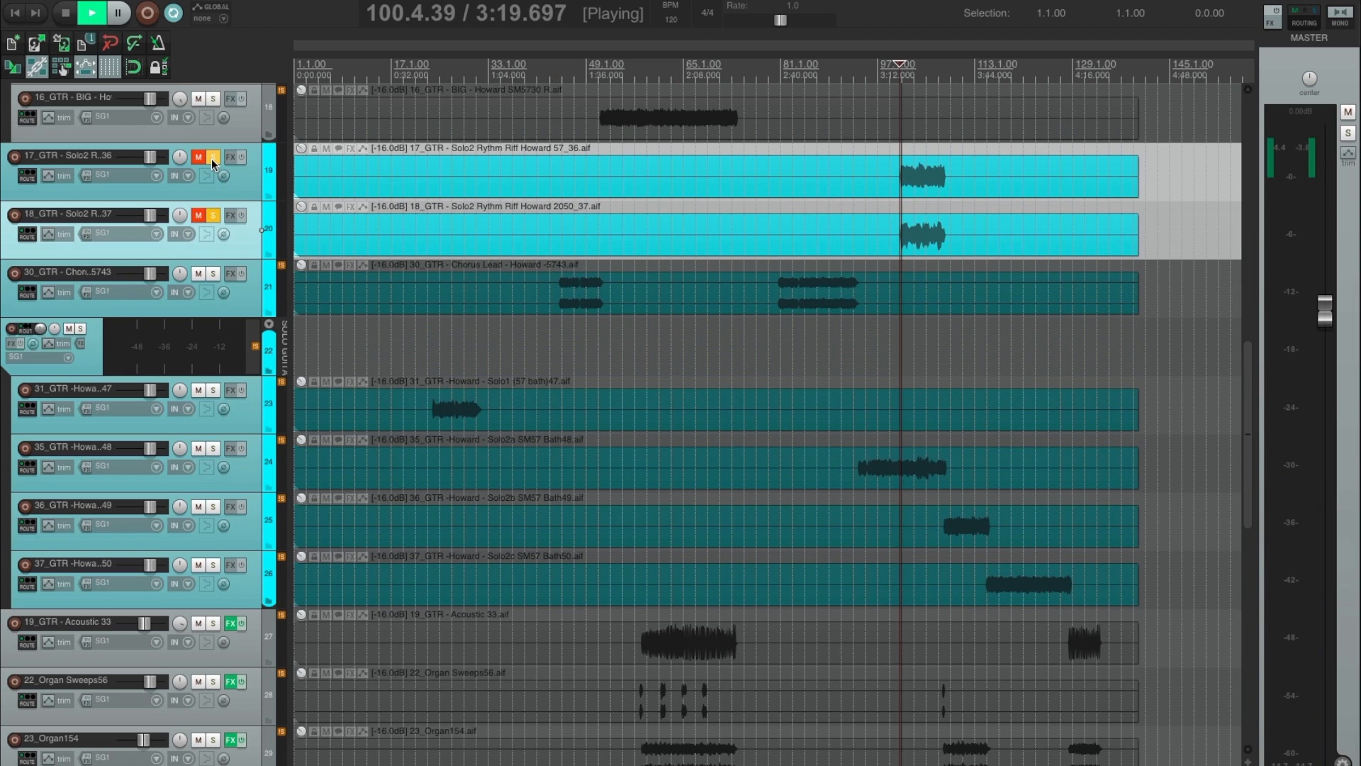
pyautogui.click(210, 213)
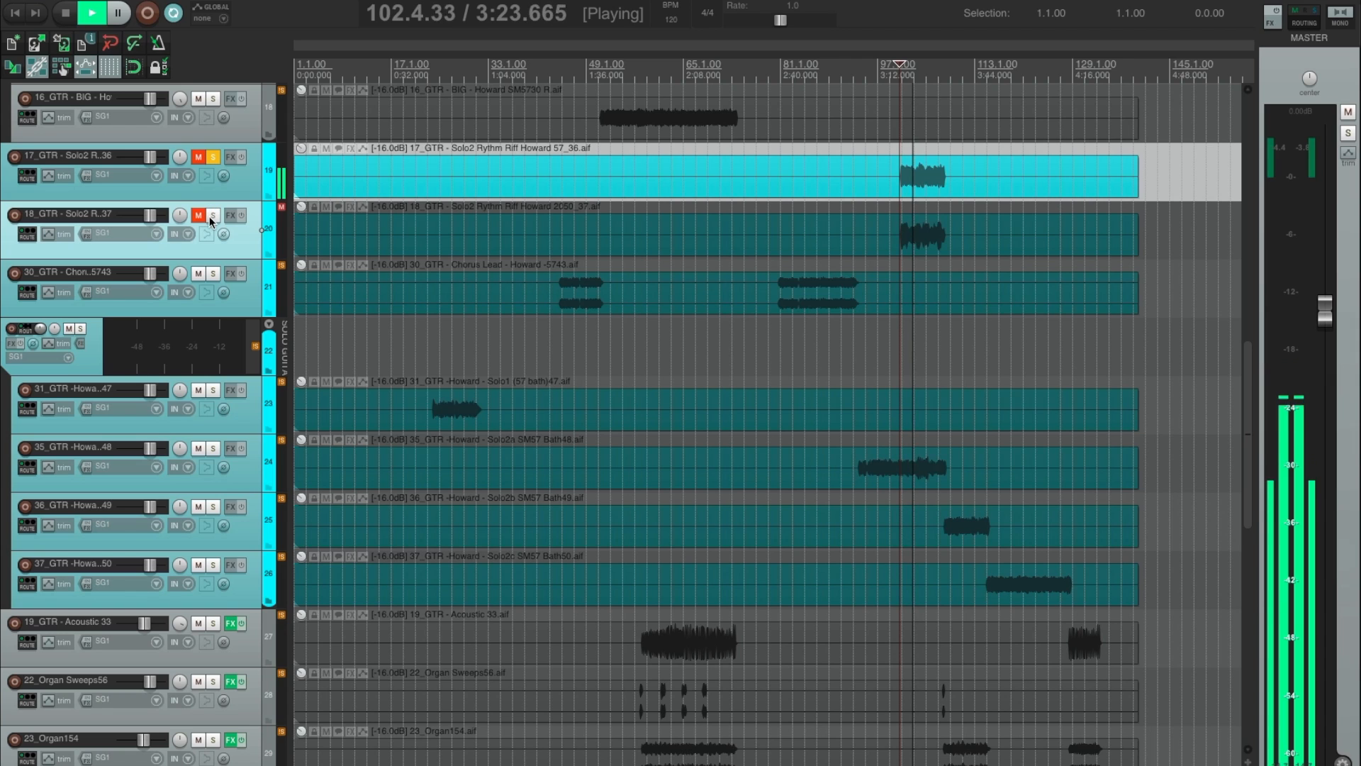
pyautogui.click(210, 215)
pyautogui.click(209, 157)
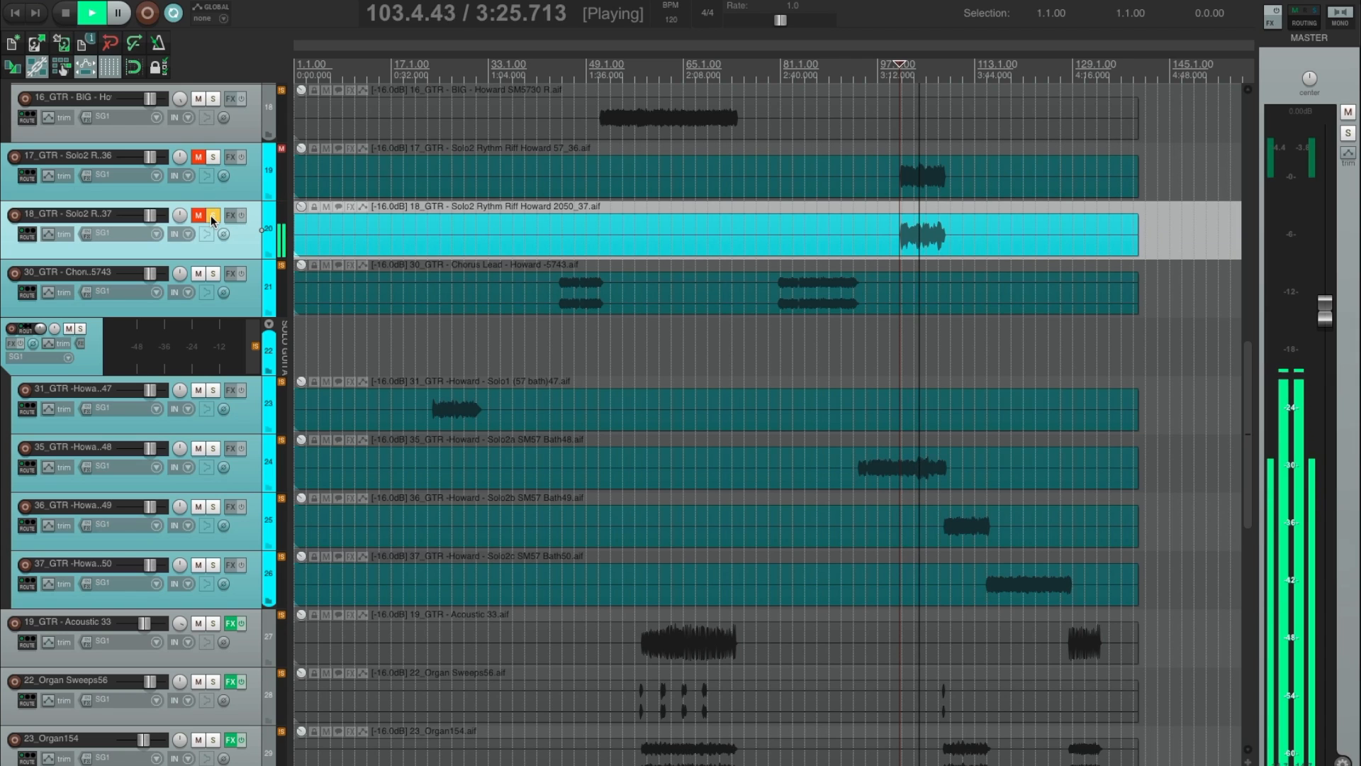
# Stop playback, clear the solo on the 18_GTR Solo2 rhythm riff track and delete that track.
pyautogui.press('space')
pyautogui.click(211, 215)
pyautogui.press('Delete')
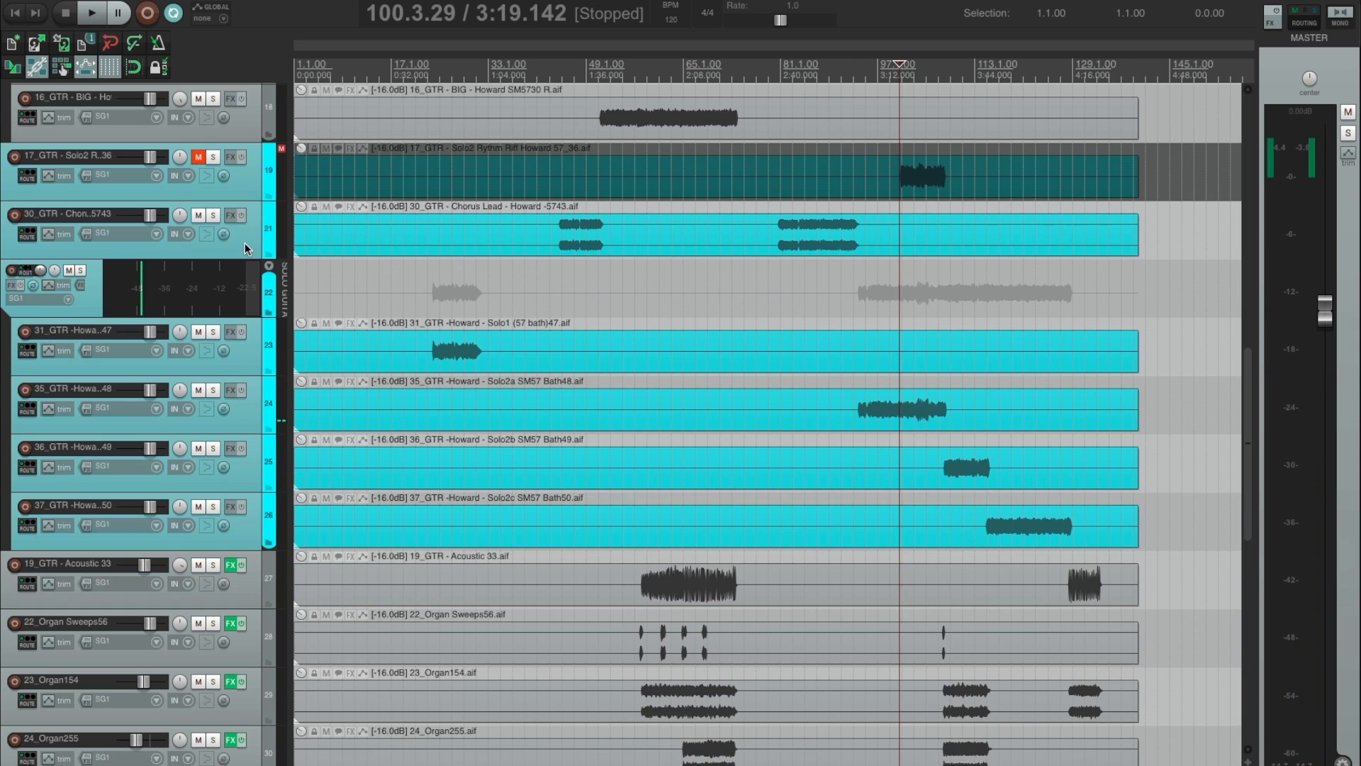
# Unmute the 17_GTR Solo2 rhythm riff track, add the Console 1 plug-in to it and close the plug-in window.
pyautogui.click(247, 192)
pyautogui.press('F5')
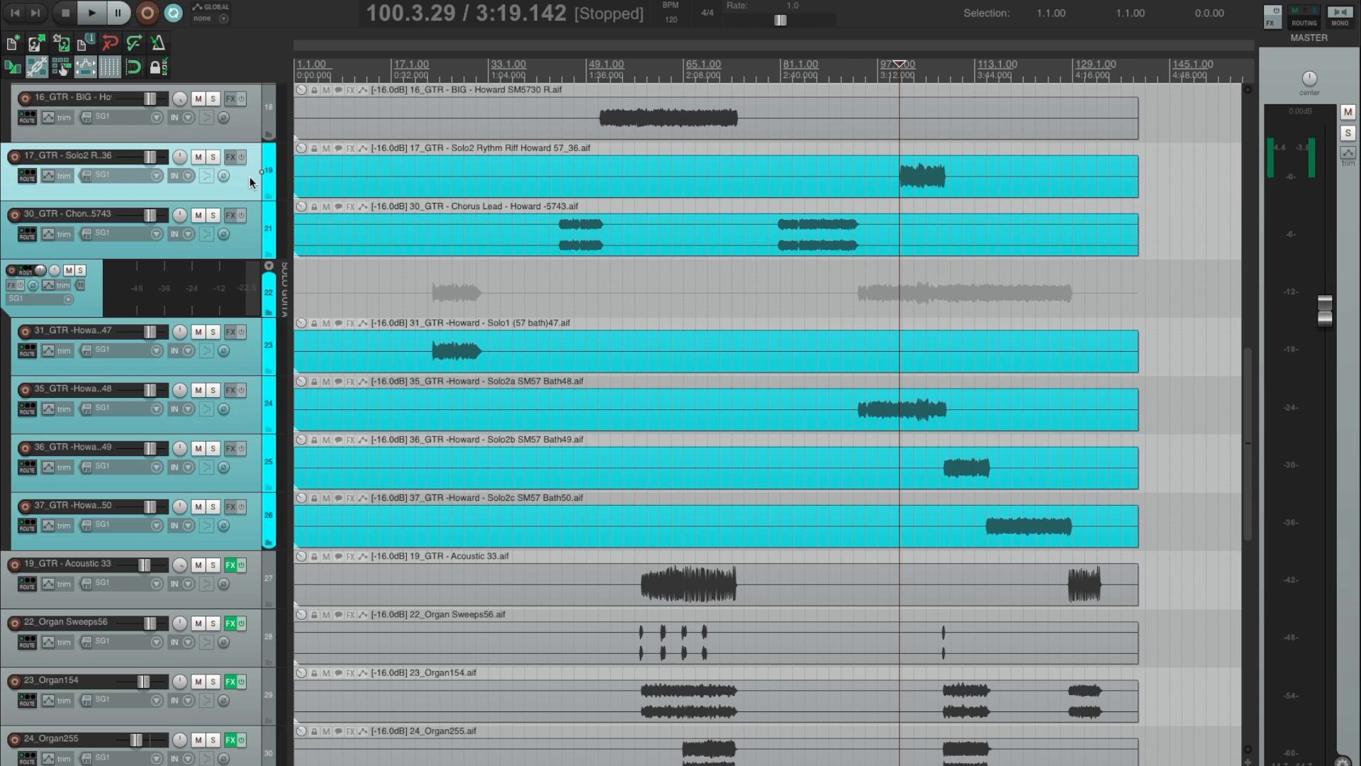
pyautogui.moveTo(250, 177); pyautogui.dragTo(261, 171)
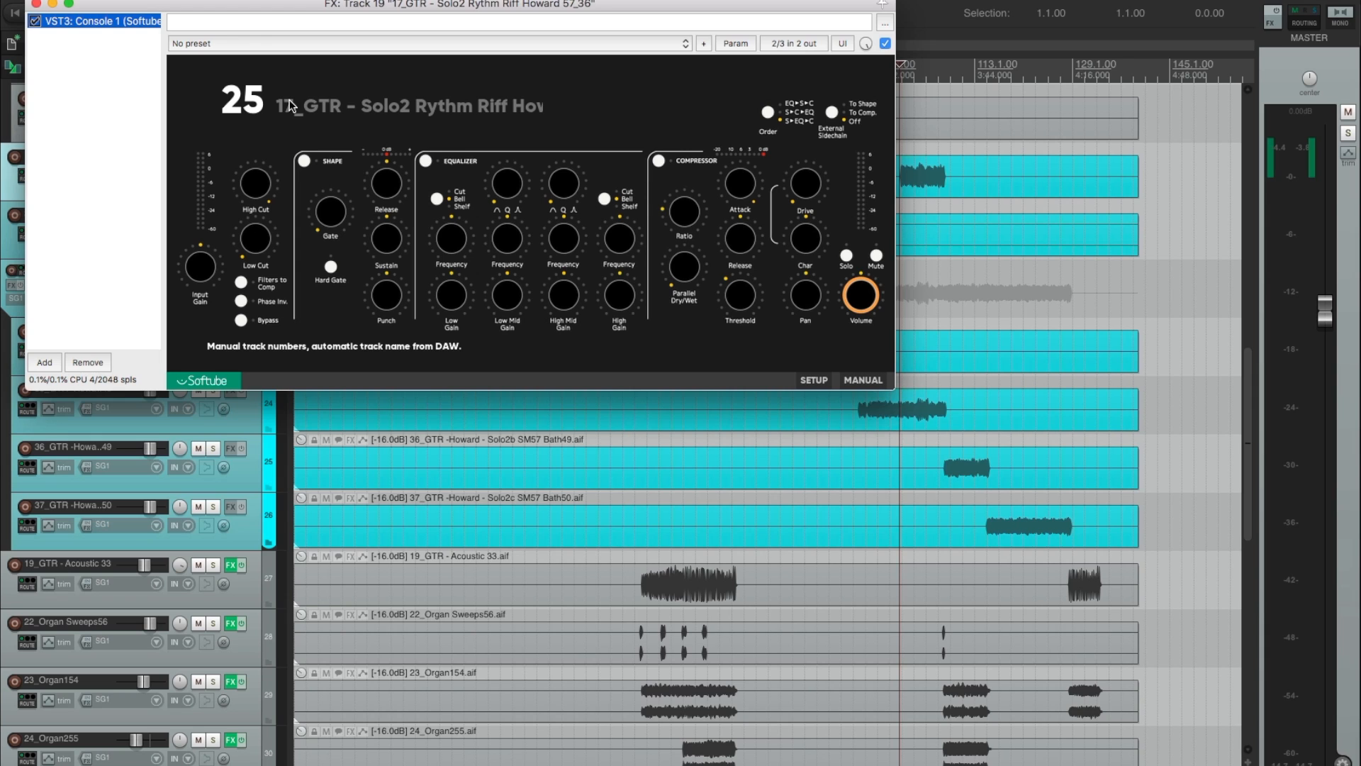
pyautogui.press('Escape')
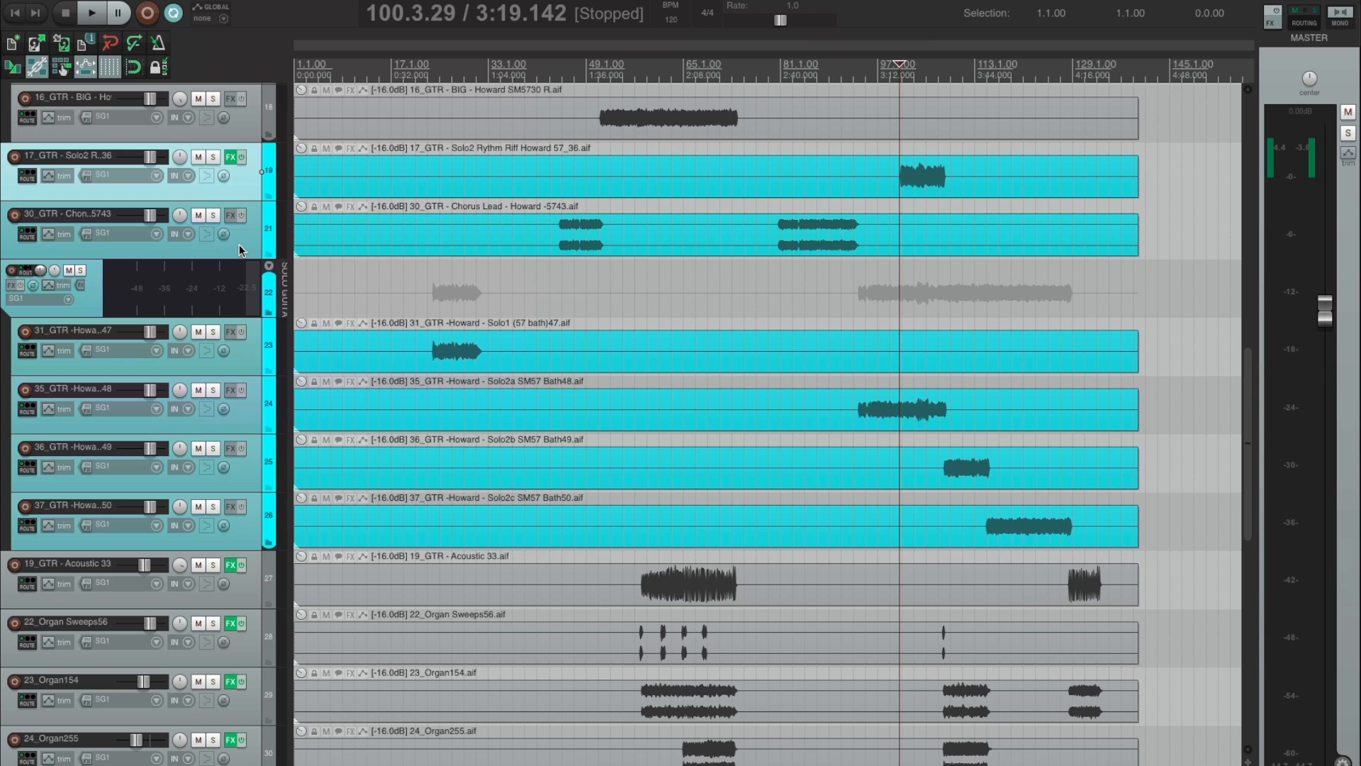
# Add the Console 1 plug-in to the 30_GTR Chorus Lead track and the SOLO GUITAR folder, closing each plug-in window.
pyautogui.click(240, 245)
pyautogui.press('c')
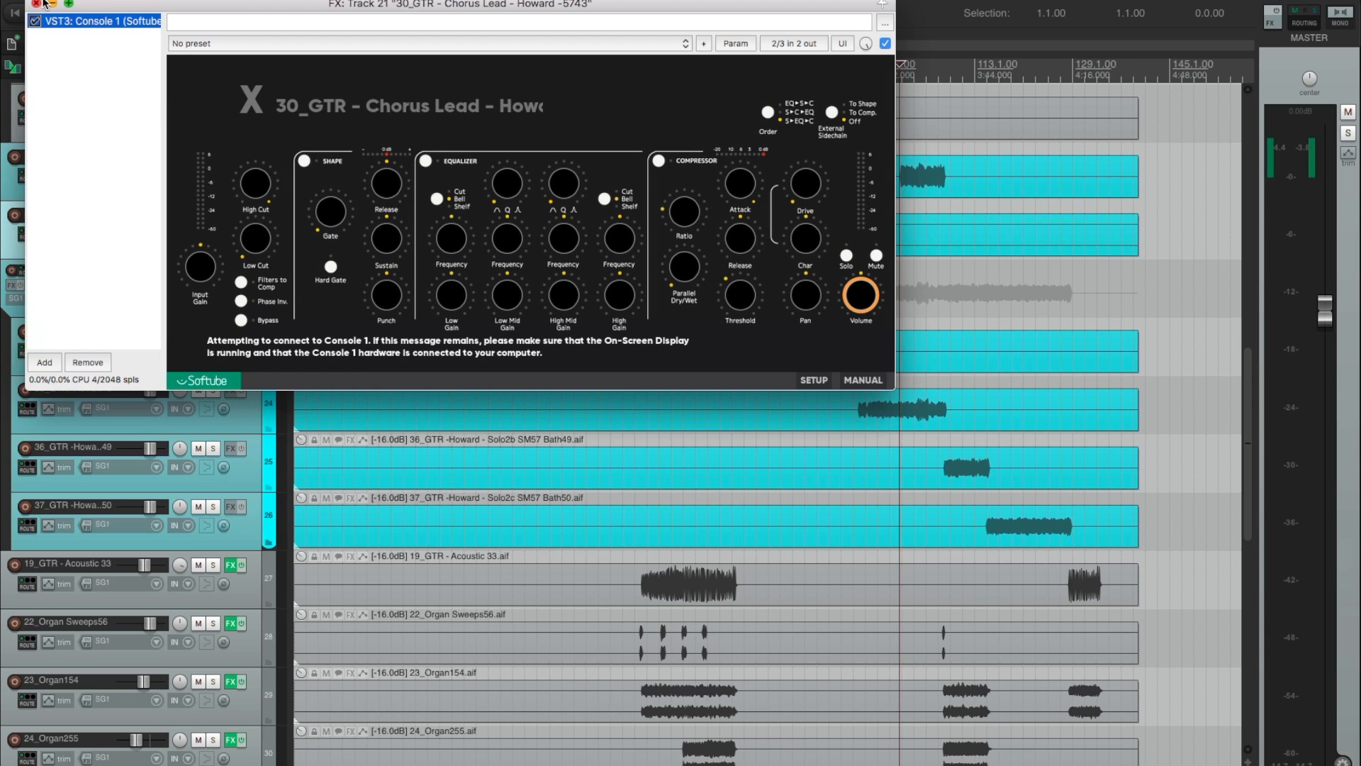
pyautogui.press('Escape')
pyautogui.click(91, 307)
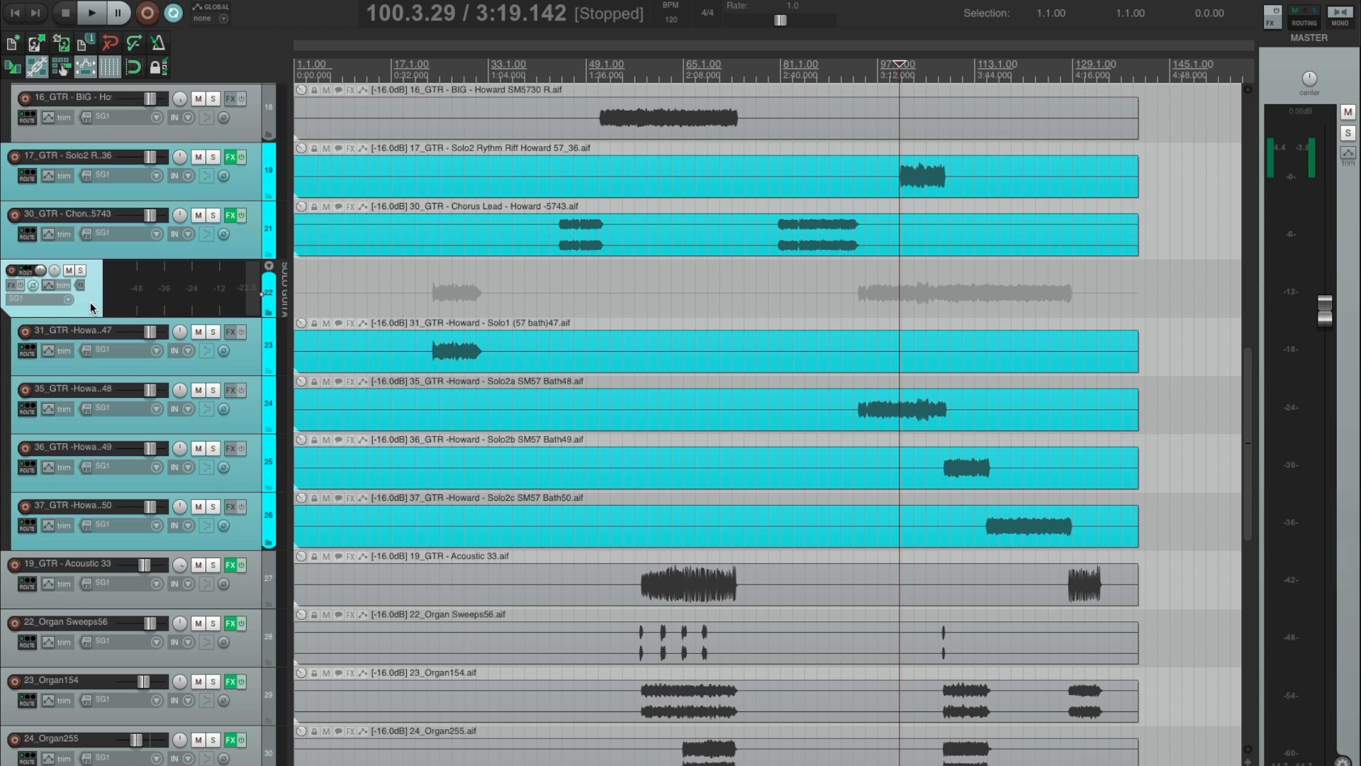
pyautogui.press('c')
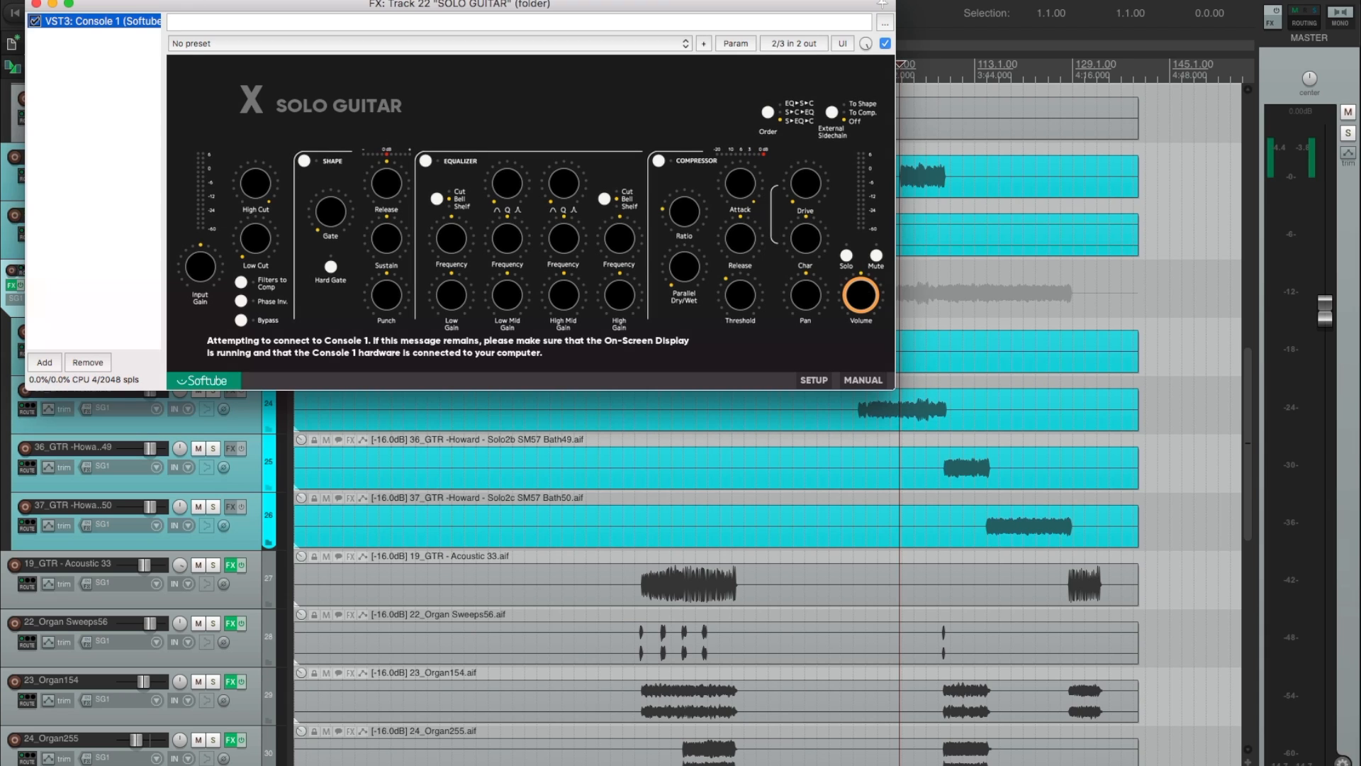
pyautogui.click(35, 4)
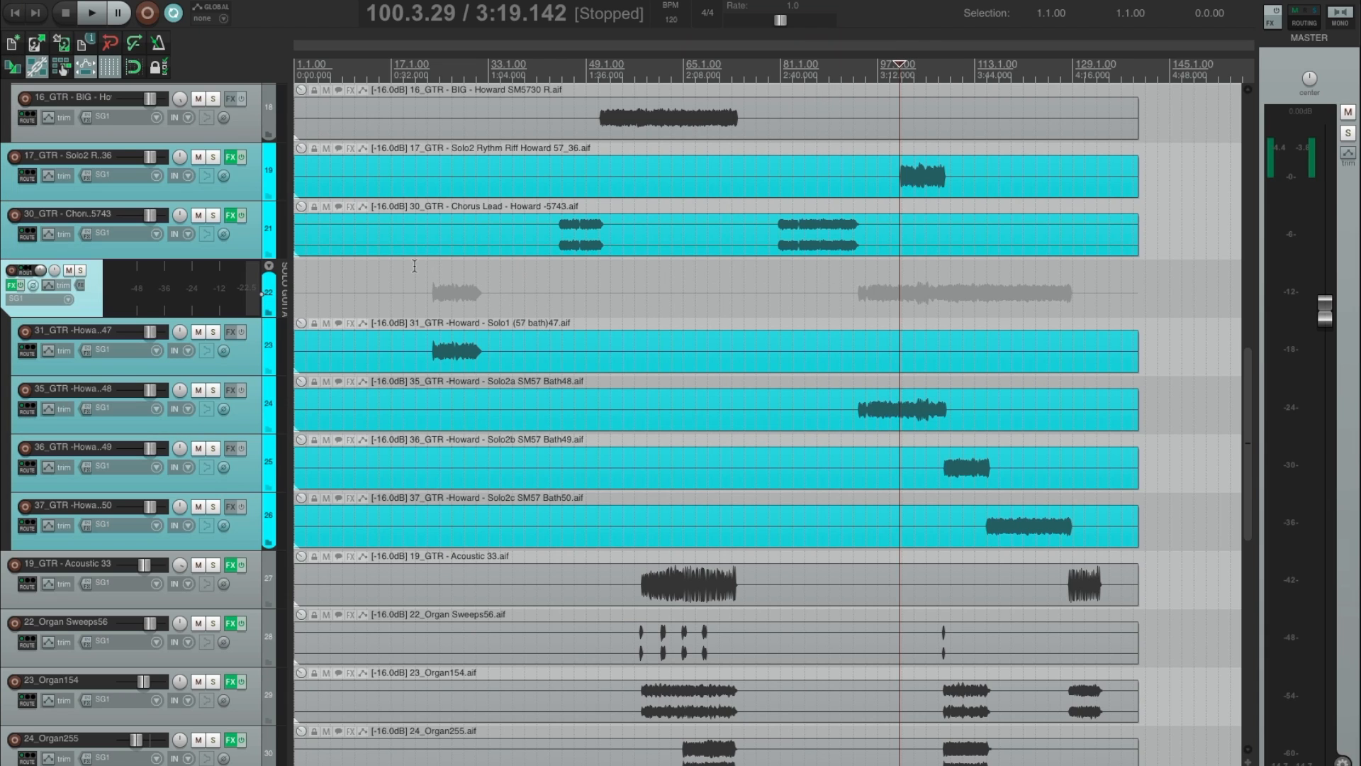
# Play the first guitar solo from about bar 24 and stop playback.
pyautogui.click(415, 266)
pyautogui.press('space')
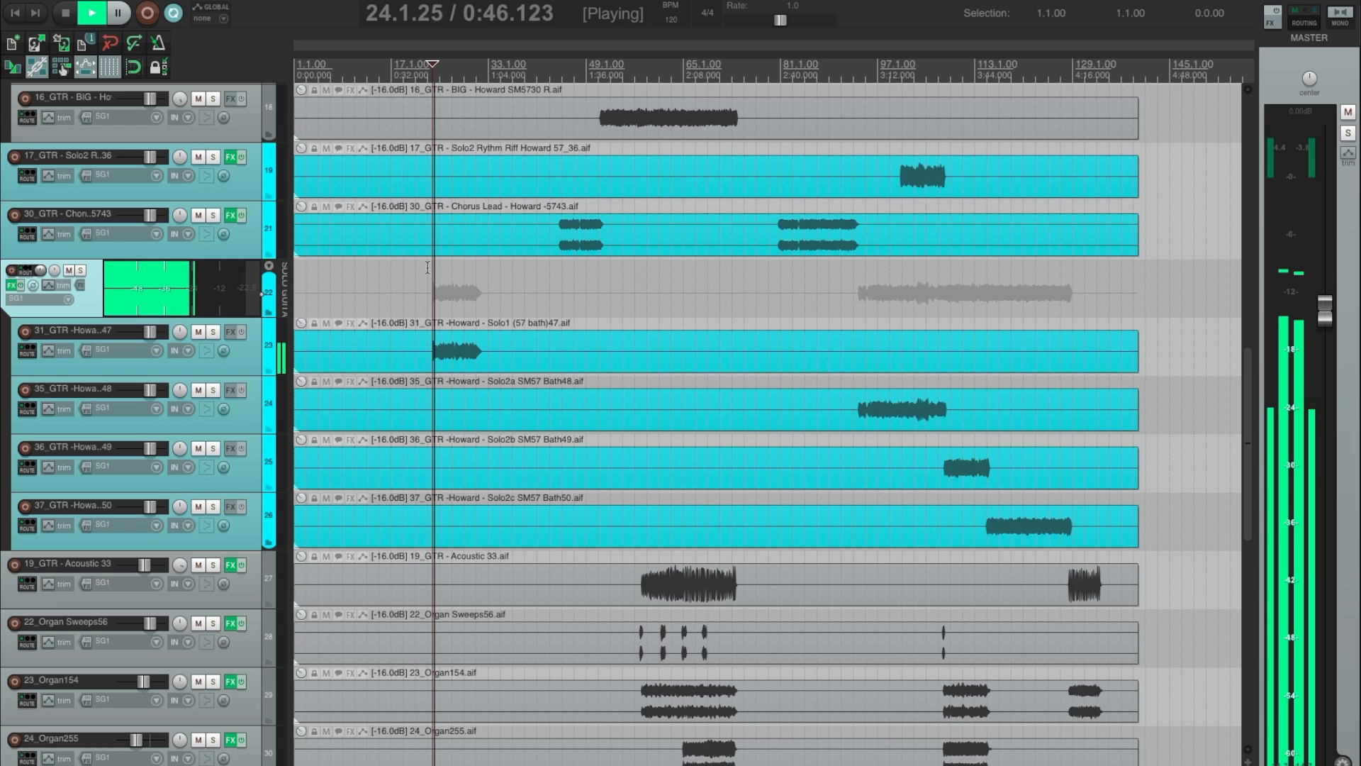
pyautogui.press('space')
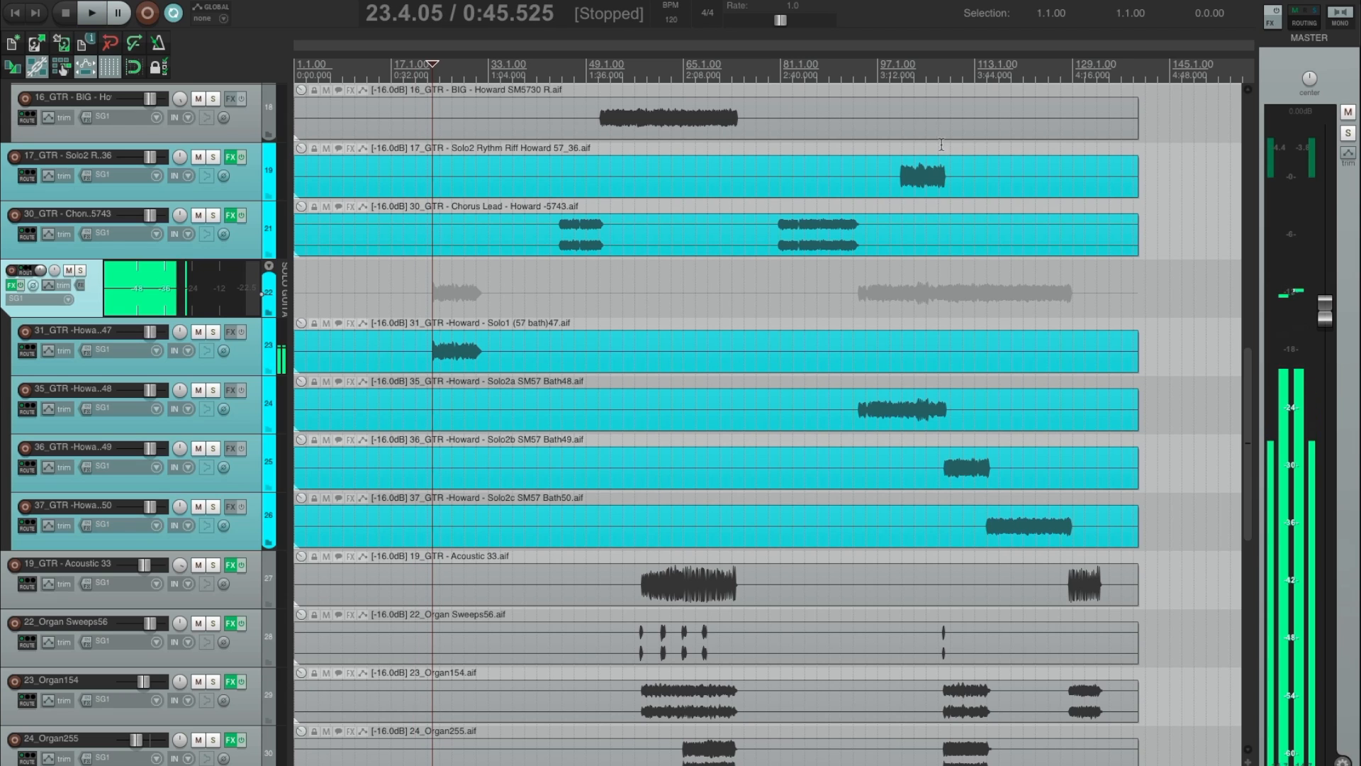
# Loop about bars 100 to 108 around the 17_GTR Solo2 rhythm riff, play it with the lead guitars muted and stop playback.
pyautogui.moveTo(904, 146); pyautogui.dragTo(949, 147)
pyautogui.click(896, 151)
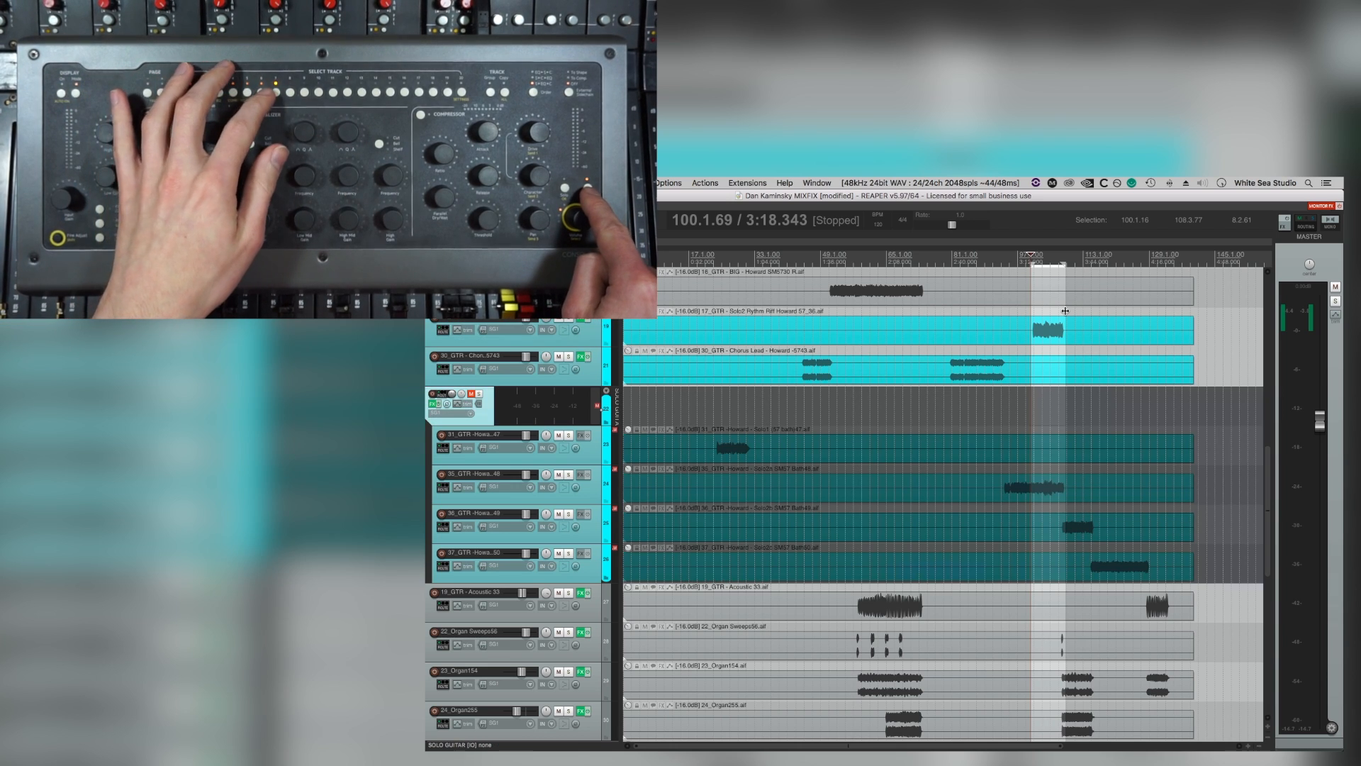
pyautogui.press('space')
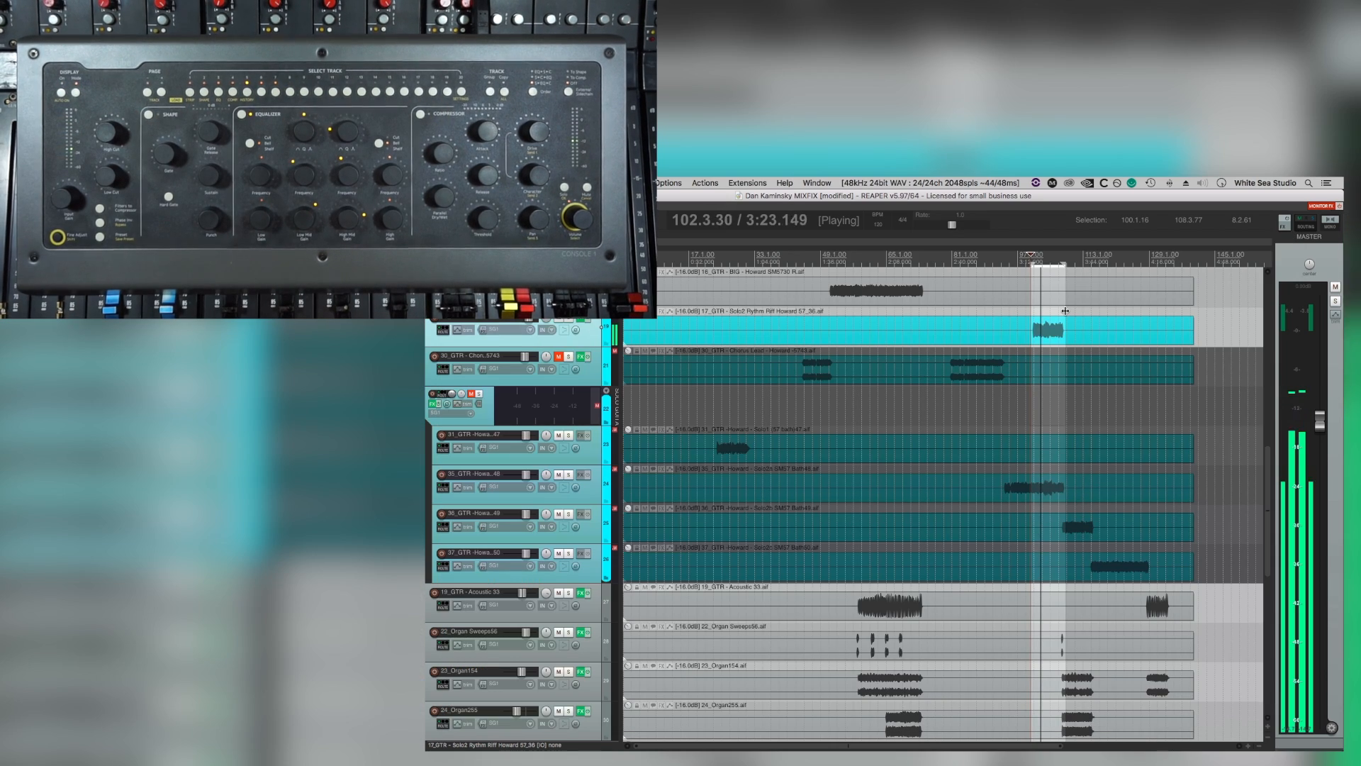
pyautogui.press('space')
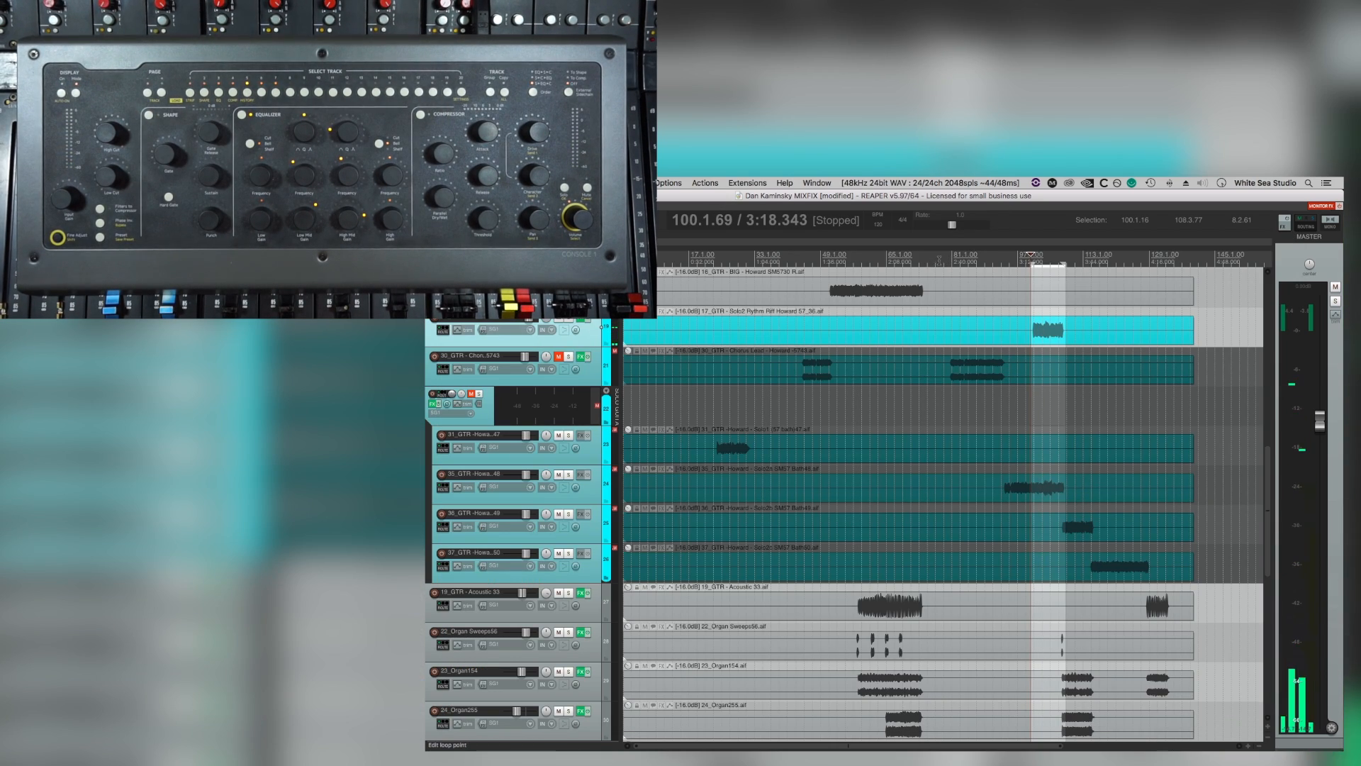
# Loop about bars 78 to 95 around the second chorus lead part, play it and unmute the 30_GTR Chorus Lead track.
pyautogui.moveTo(943, 261); pyautogui.dragTo(1012, 265)
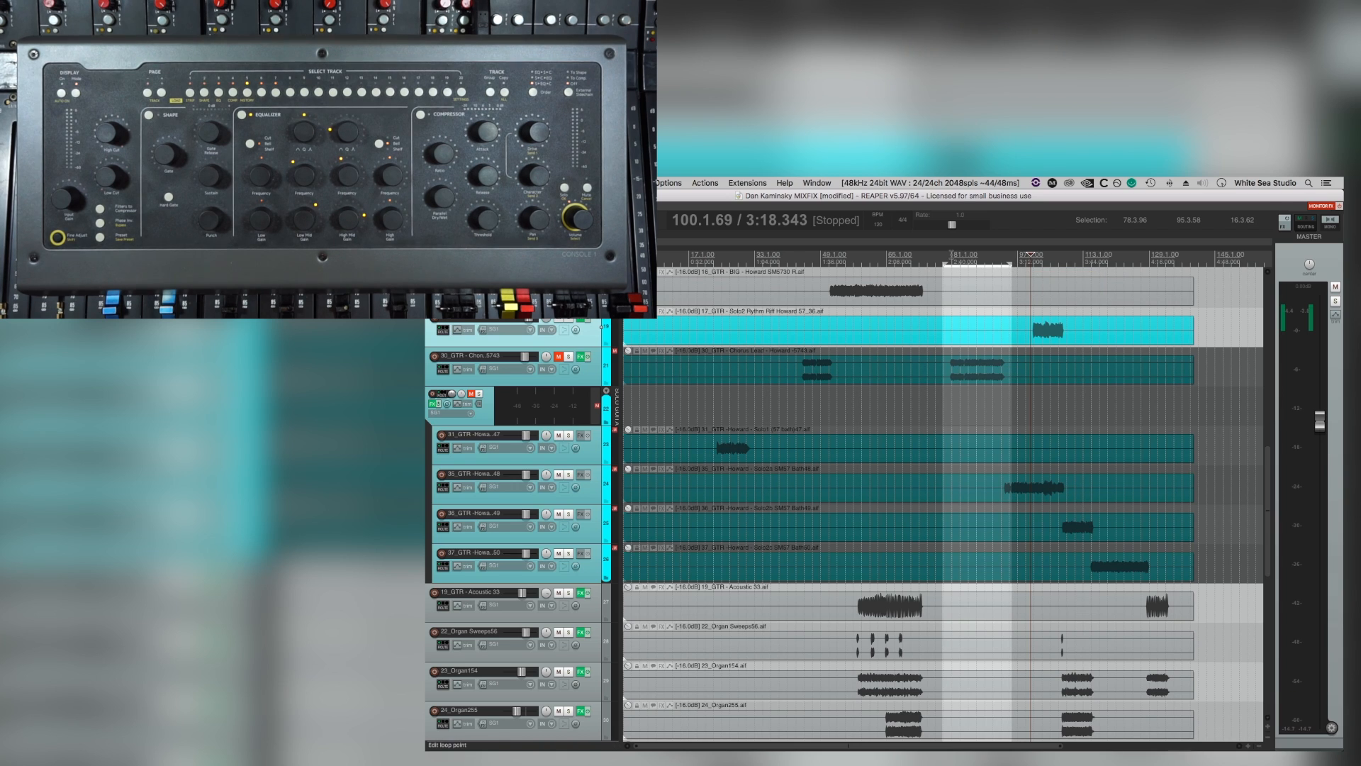
pyautogui.press('space')
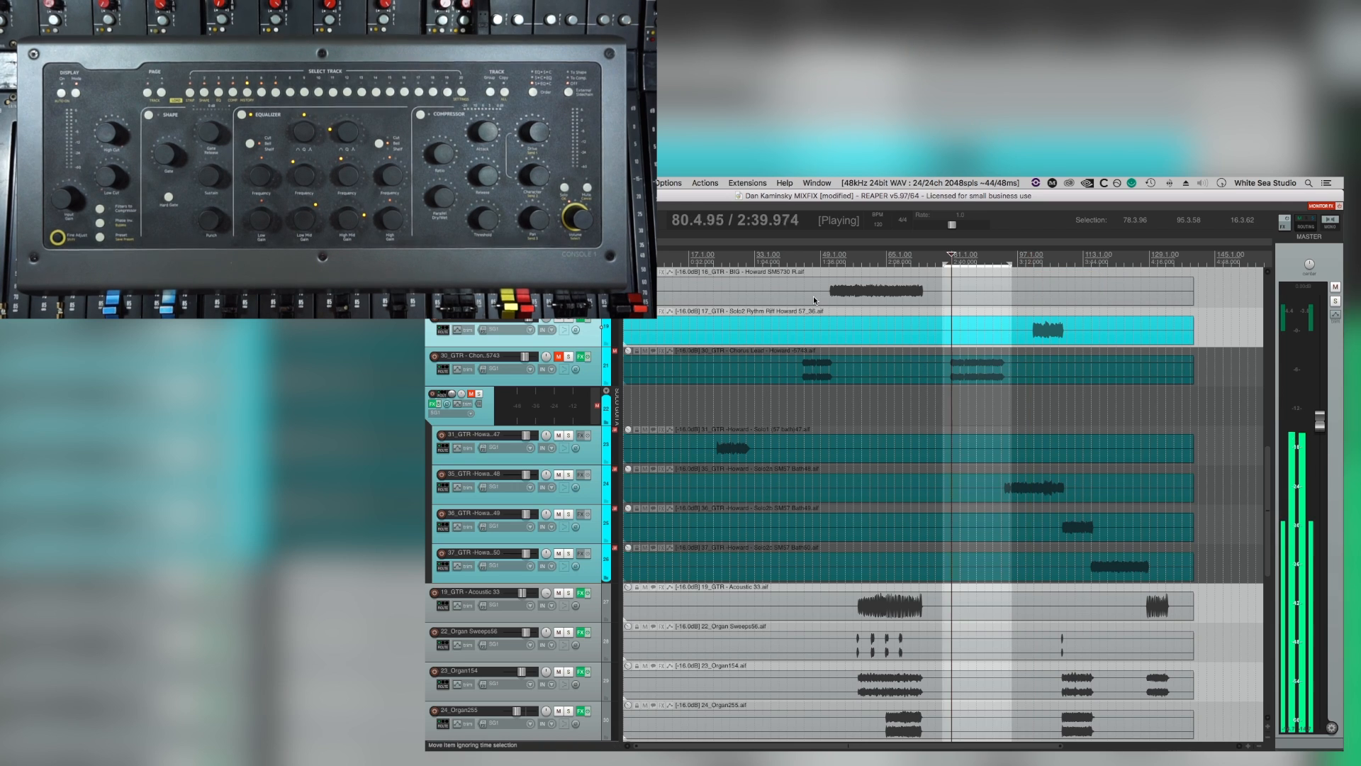
pyautogui.click(557, 356)
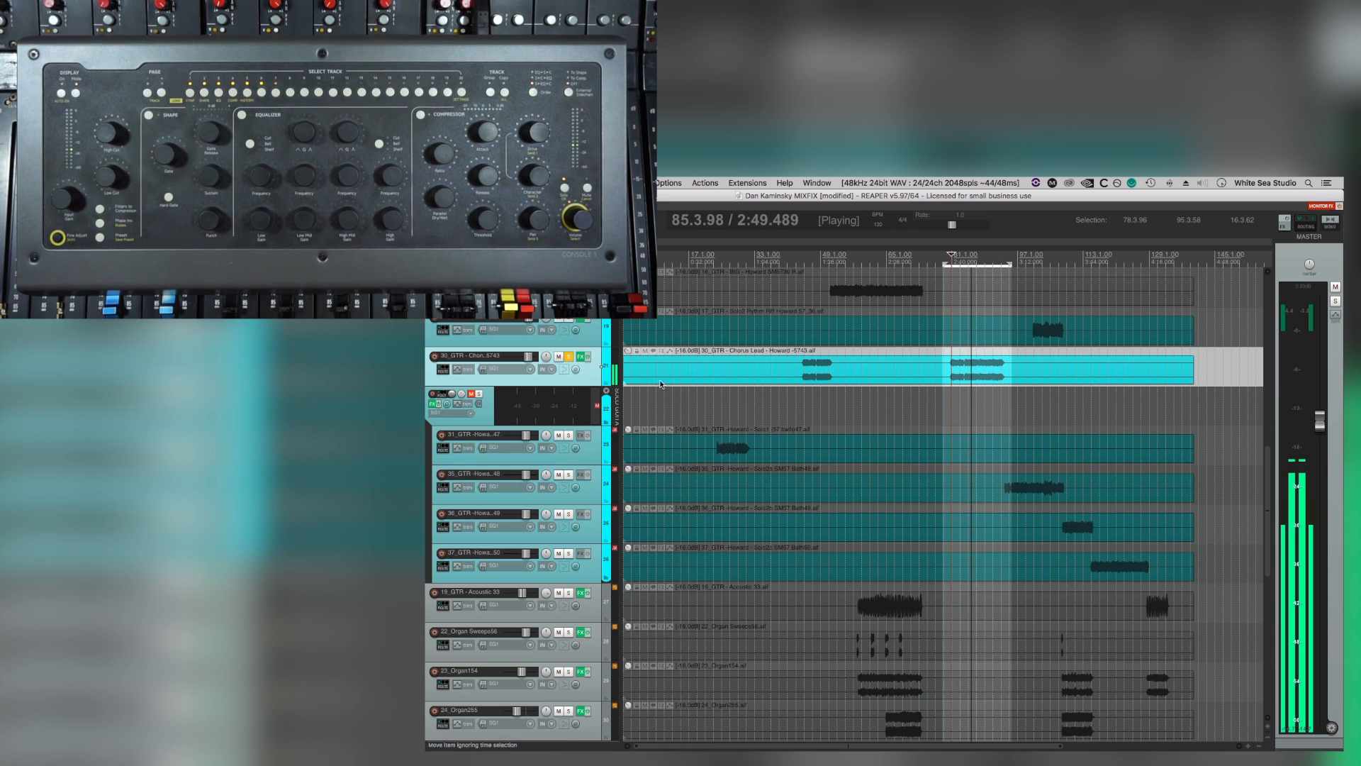
# Tighten the loop to about bars 80 to 94, play the chorus lead in the mix and stop playback.
pyautogui.moveTo(951, 267)
pyautogui.mouseDown()
pyautogui.moveTo(1006, 269)
pyautogui.moveTo(949, 262)
pyautogui.mouseUp()
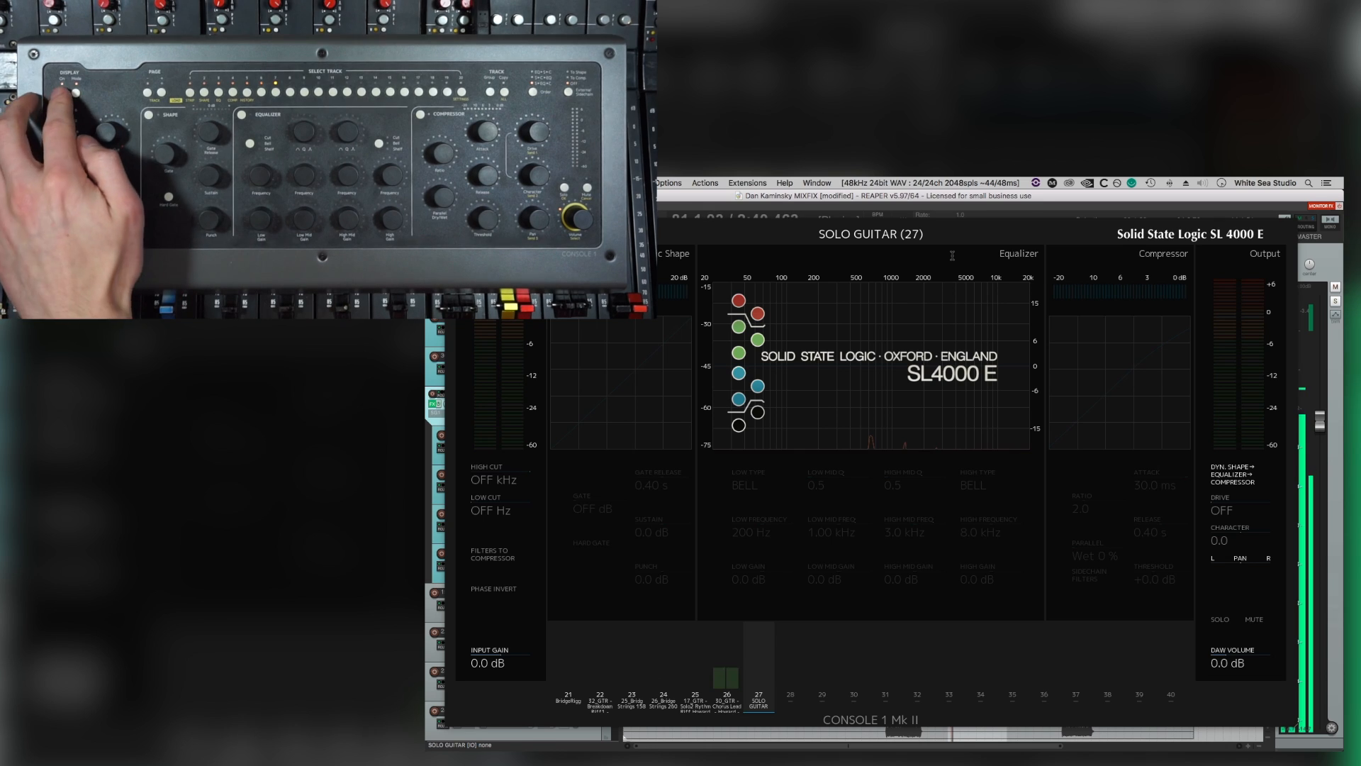
pyautogui.press('v')
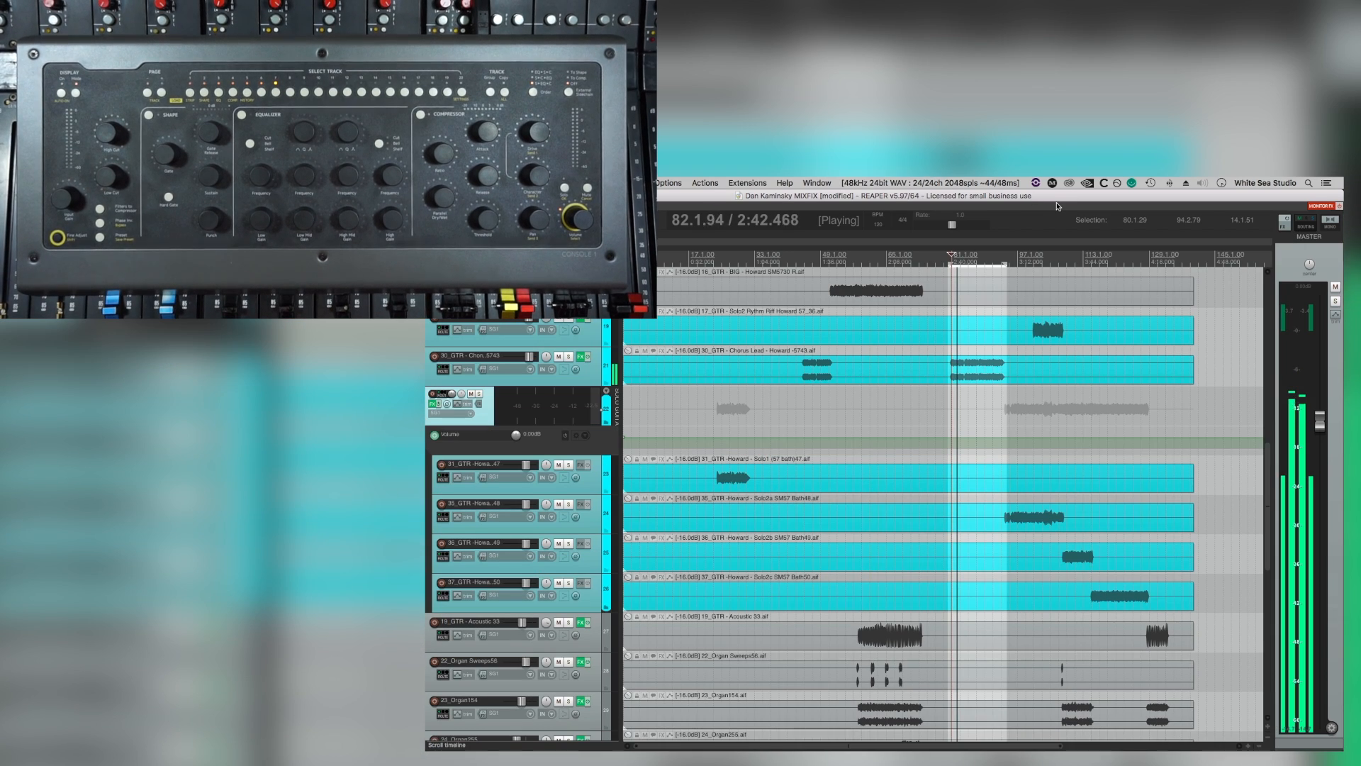
pyautogui.press('v')
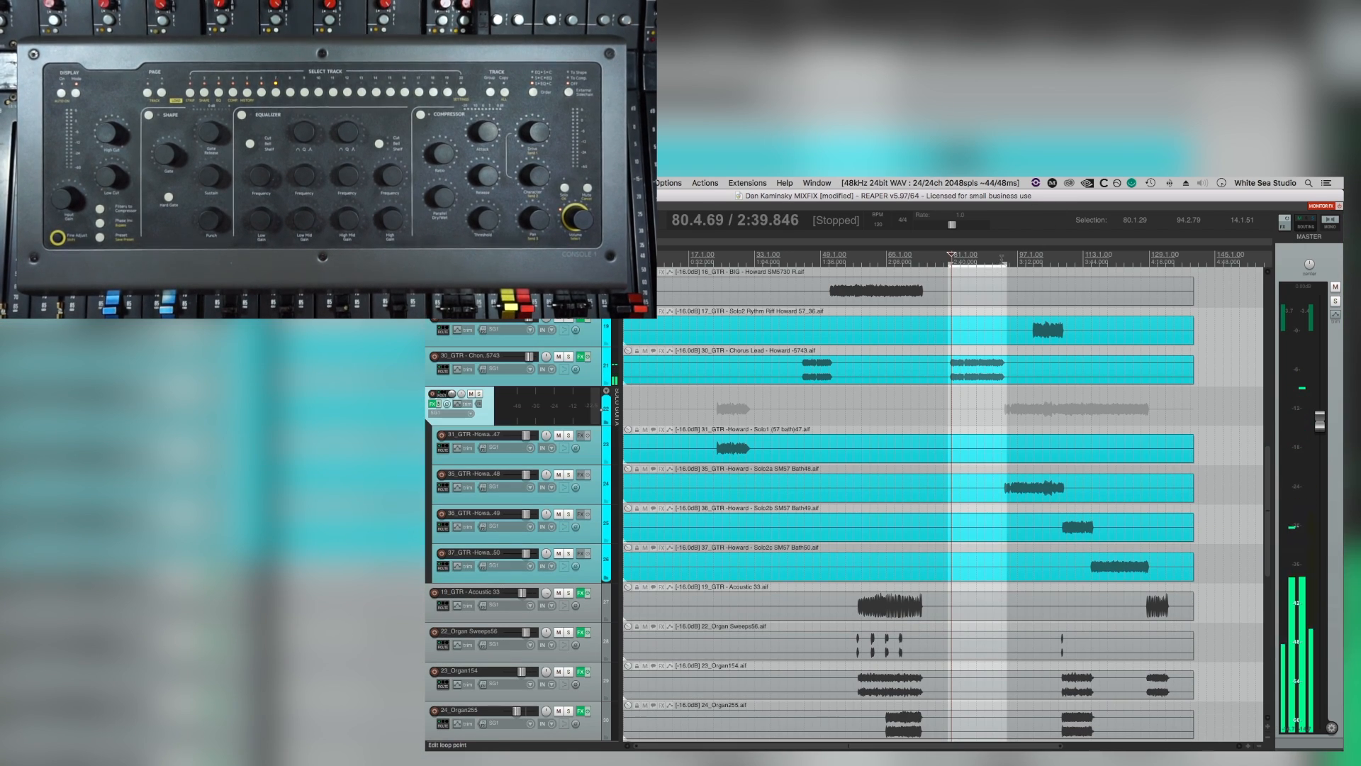
# Loop about bars 93 to 129 around the Solo2 guitars, play the section with the 5_Overheads16 channel on display and stop playback.
pyautogui.moveTo(1004, 262); pyautogui.dragTo(1152, 264)
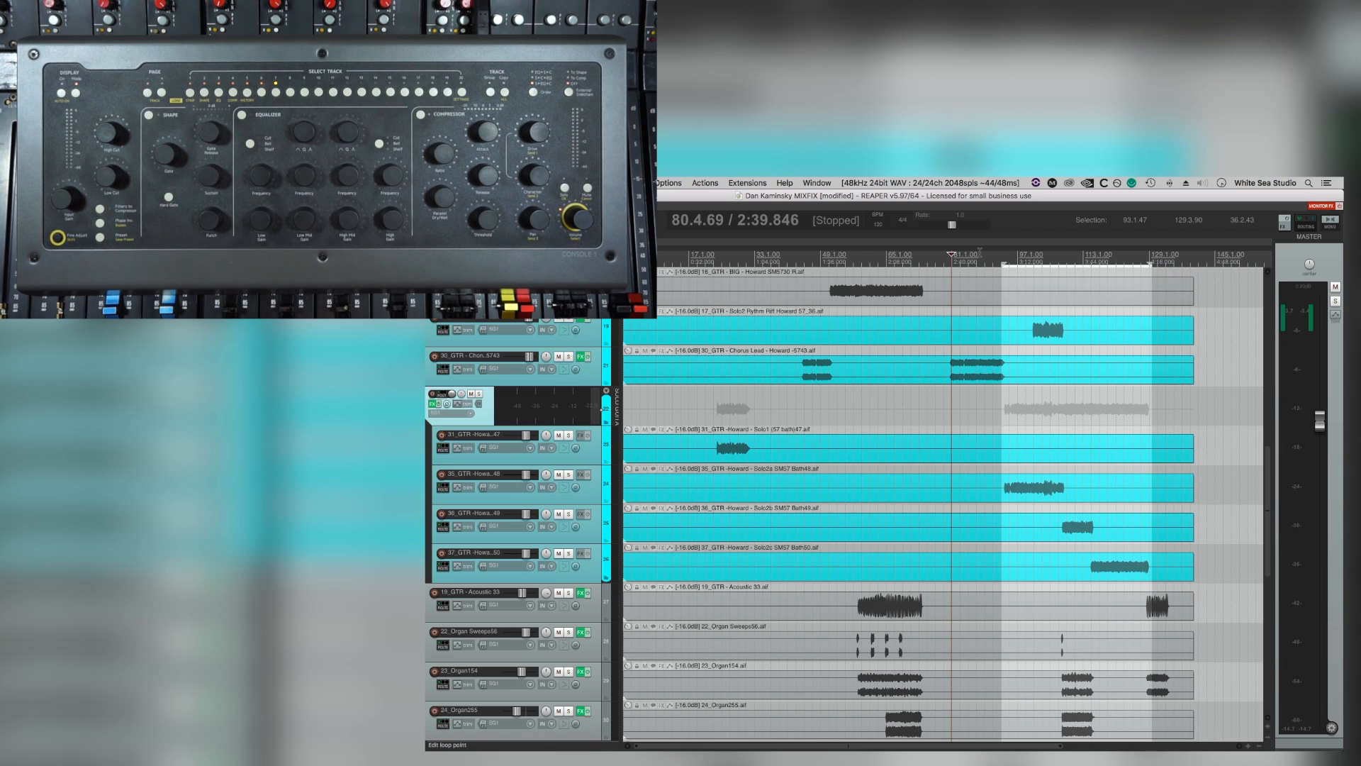
pyautogui.click(1004, 253)
pyautogui.press('space')
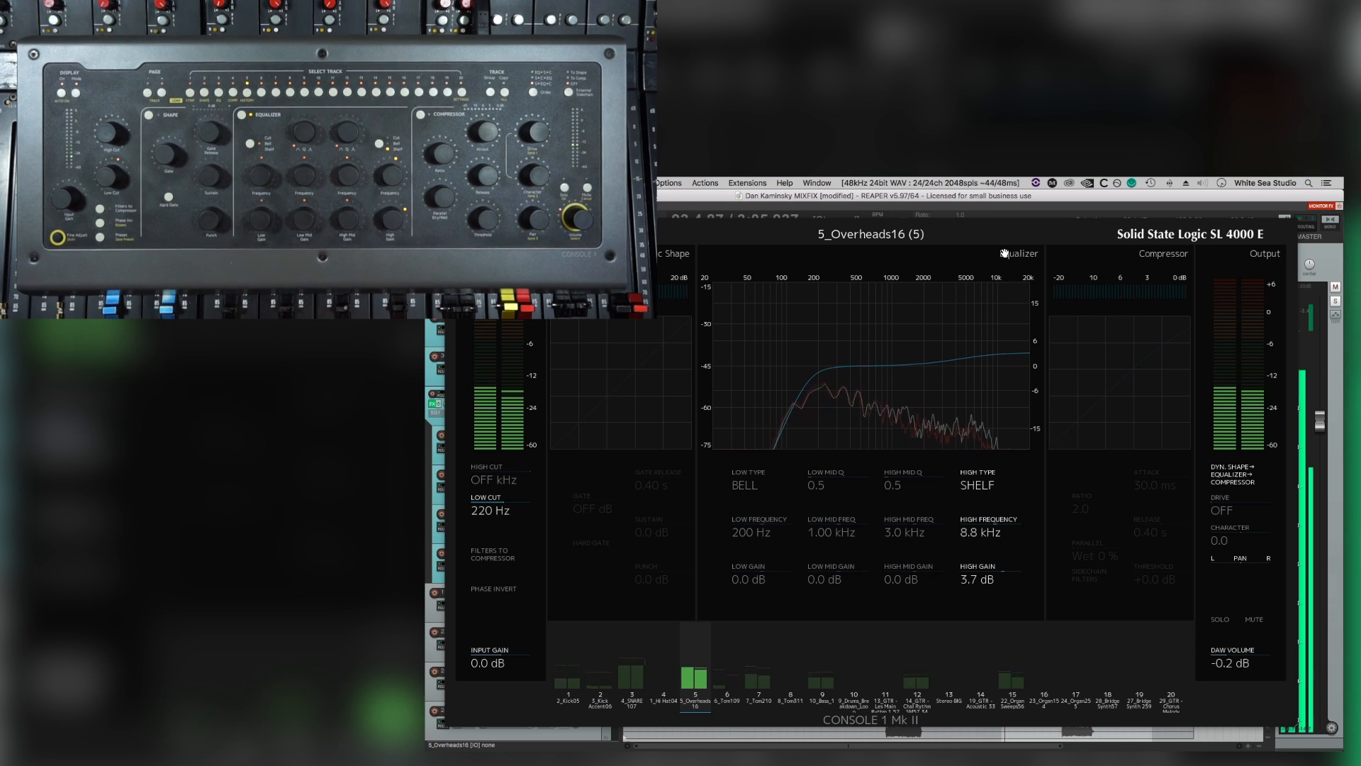
pyautogui.press('space')
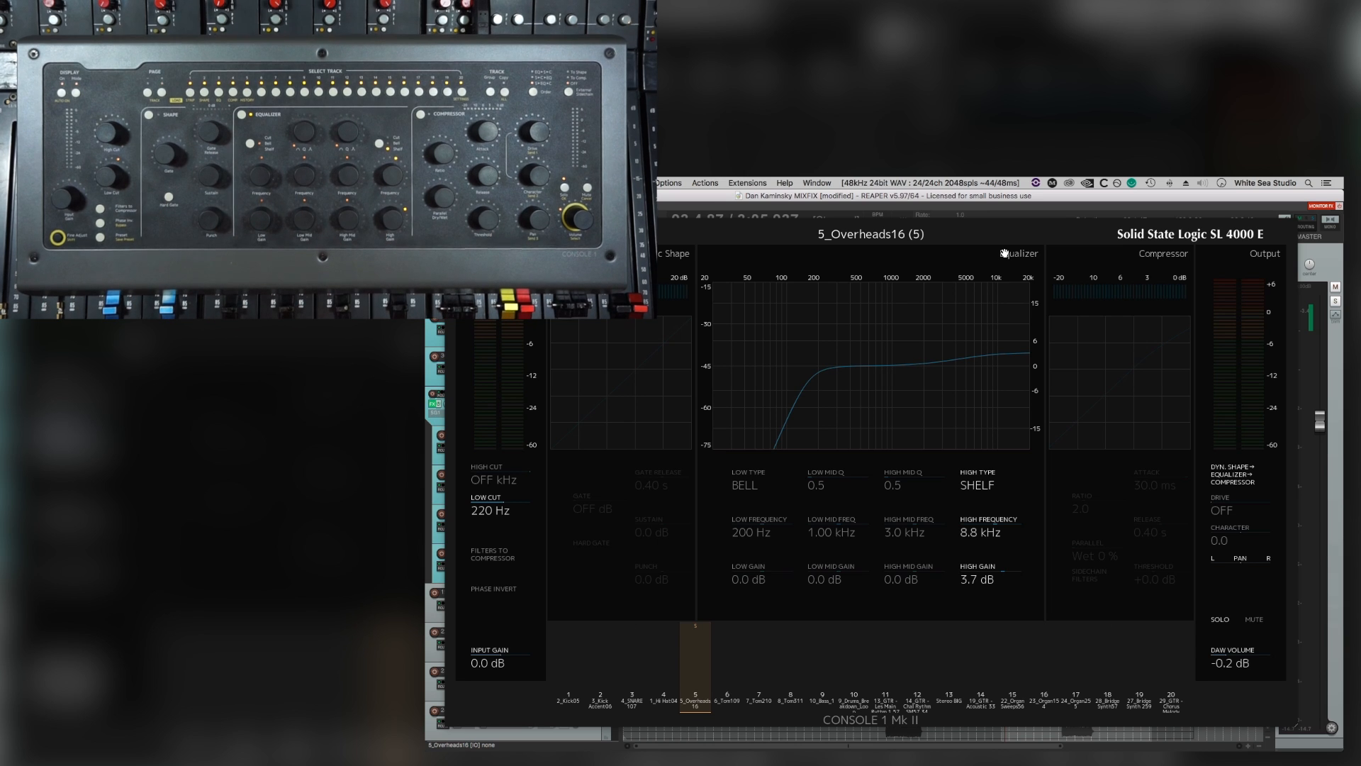
pyautogui.press('space')
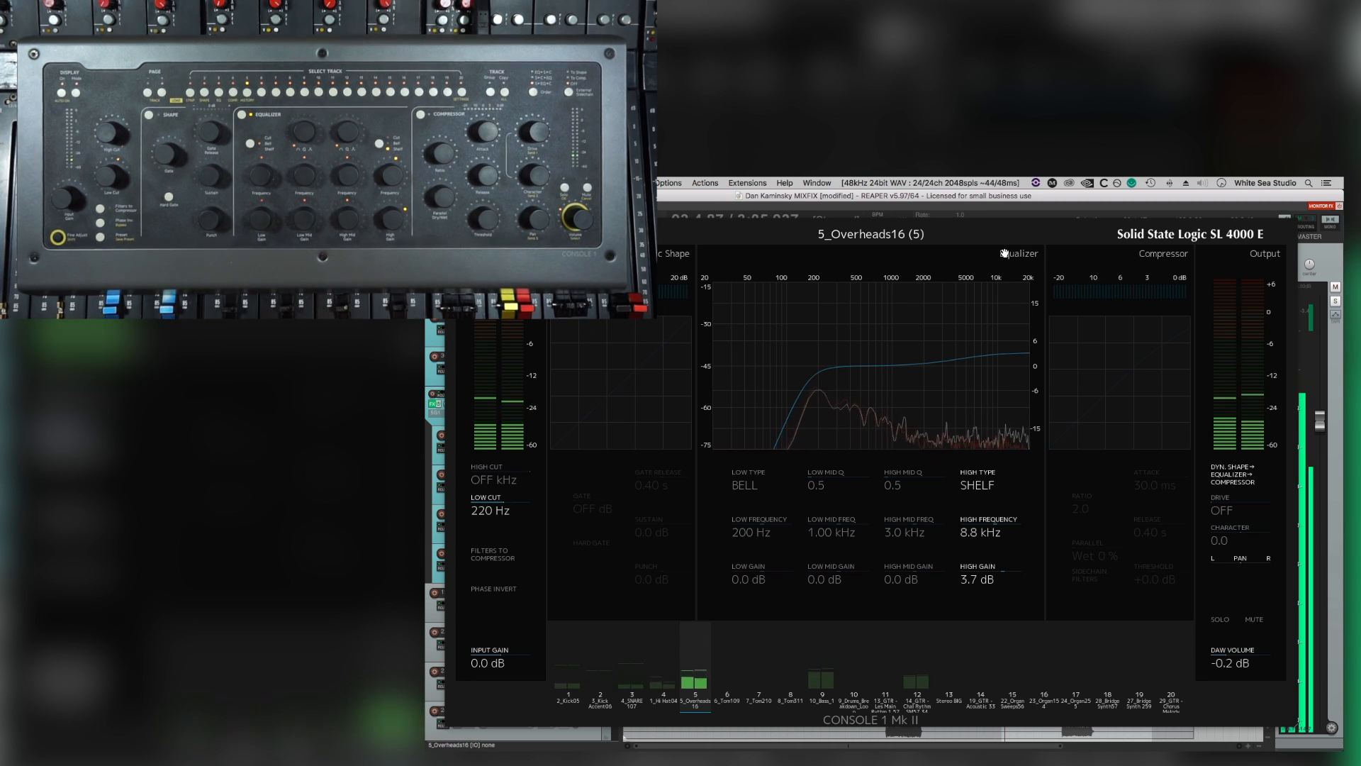
pyautogui.press('space')
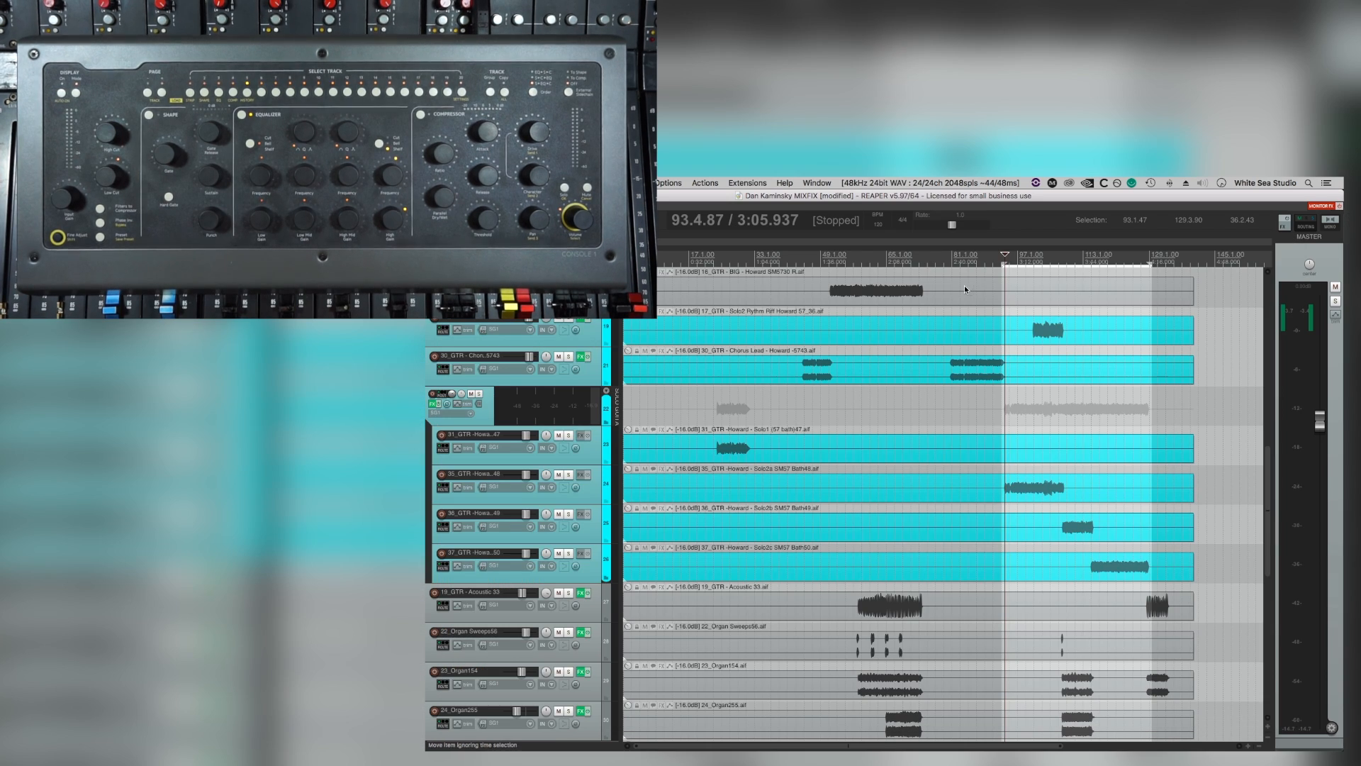
# Return to the start of the project, unmute the 20_Hit The Switch track and play its intro part.
pyautogui.doubleClick(926, 253)
pyautogui.scroll(-3, 796, 334)
pyautogui.scroll(-8, 796, 334)
pyautogui.scroll(5, 731, 433)
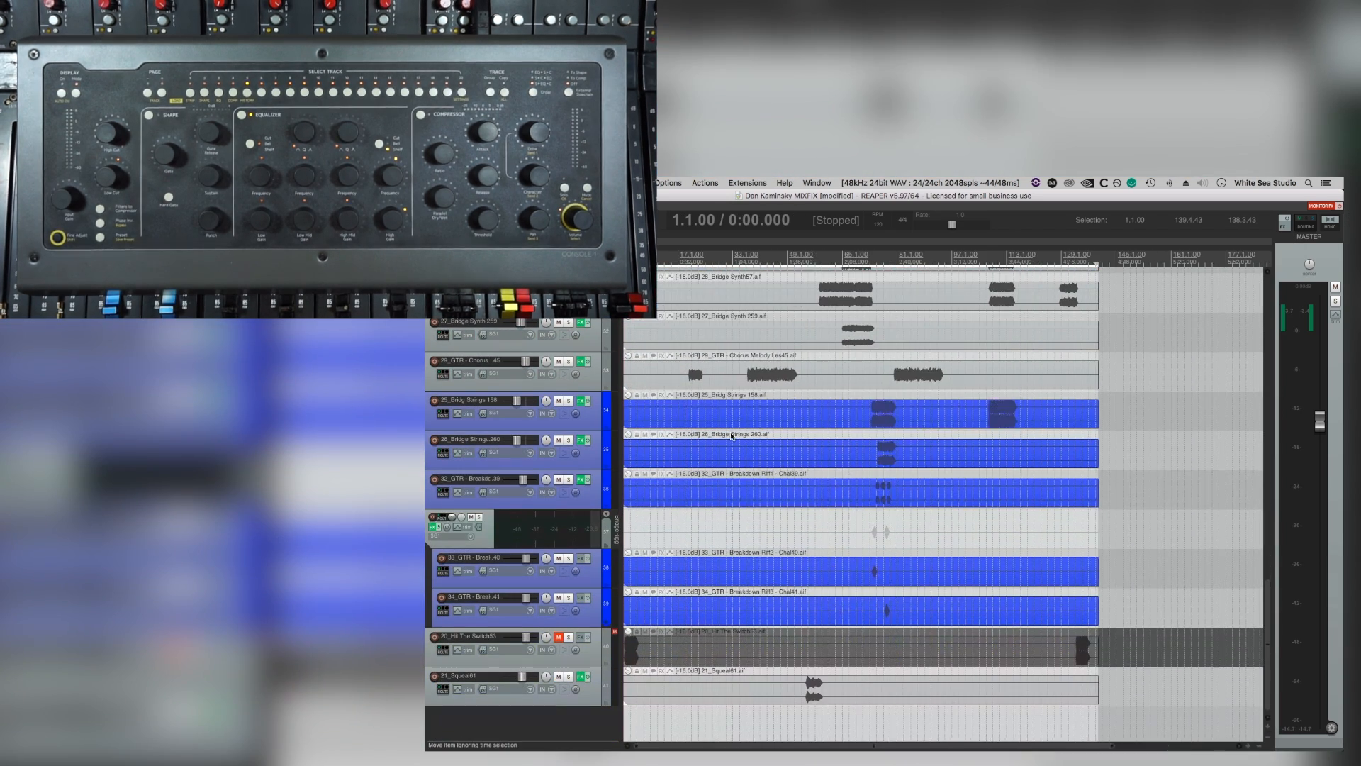
pyautogui.scroll(4, 674, 567)
pyautogui.press('space')
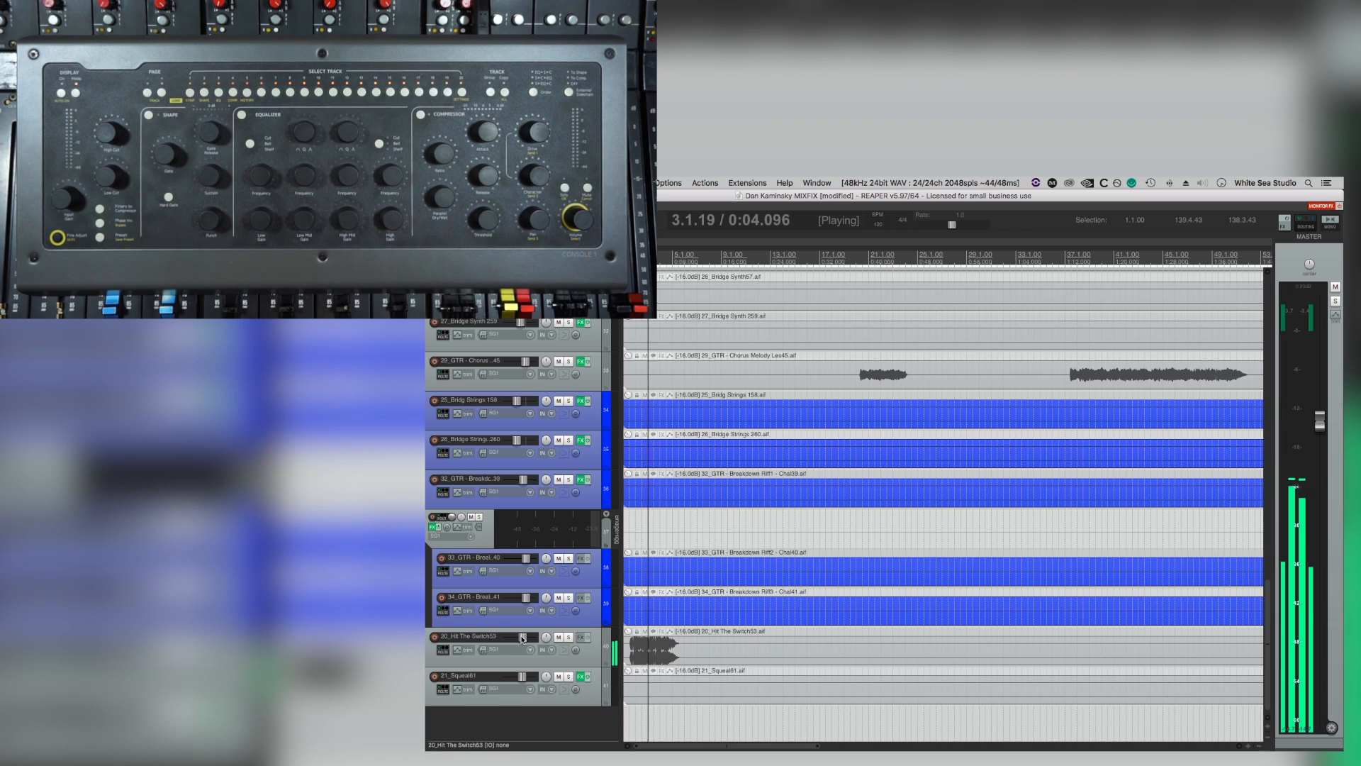
# Look through the tracks between the squeal and the drums and play the full mix from the start.
pyautogui.scroll(-2, 523, 638)
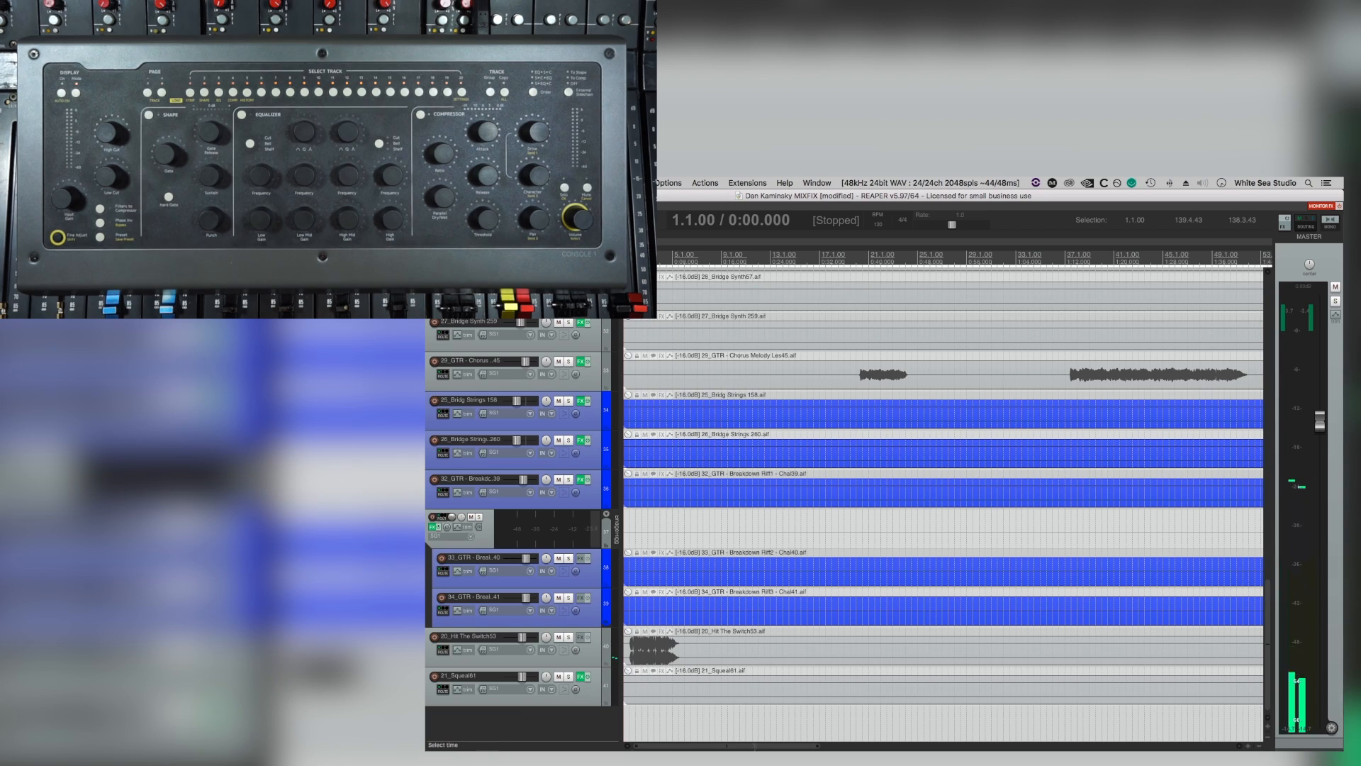
pyautogui.scroll(-5, 655, 584)
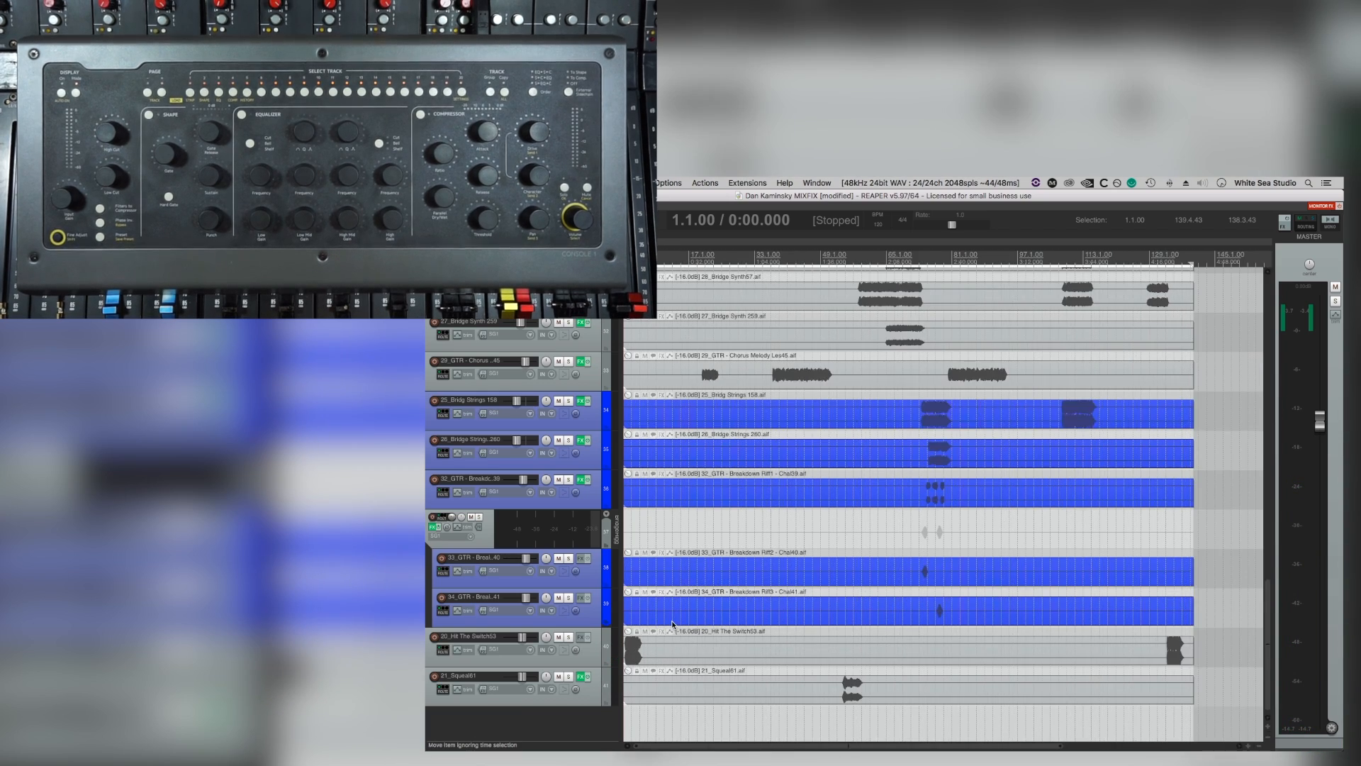
pyautogui.scroll(5, 661, 547)
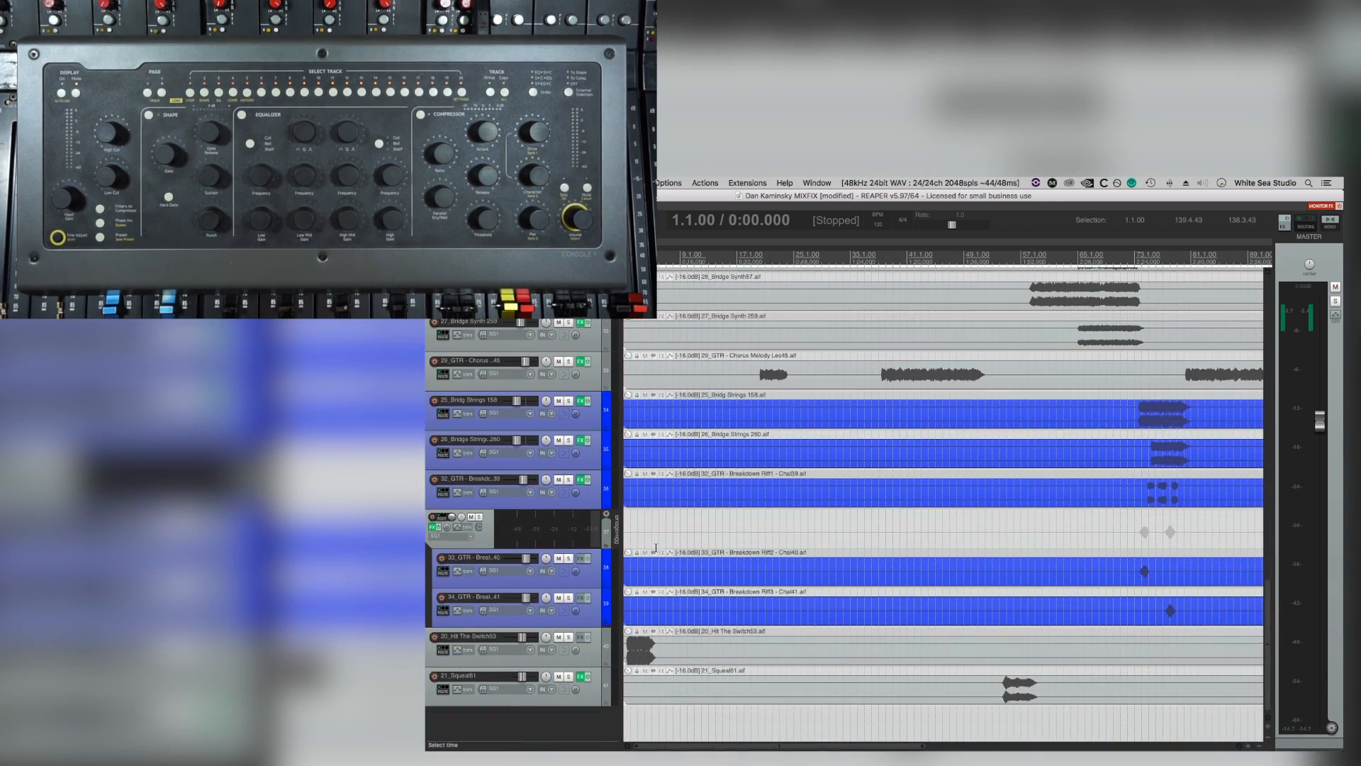
pyautogui.scroll(10, 656, 547)
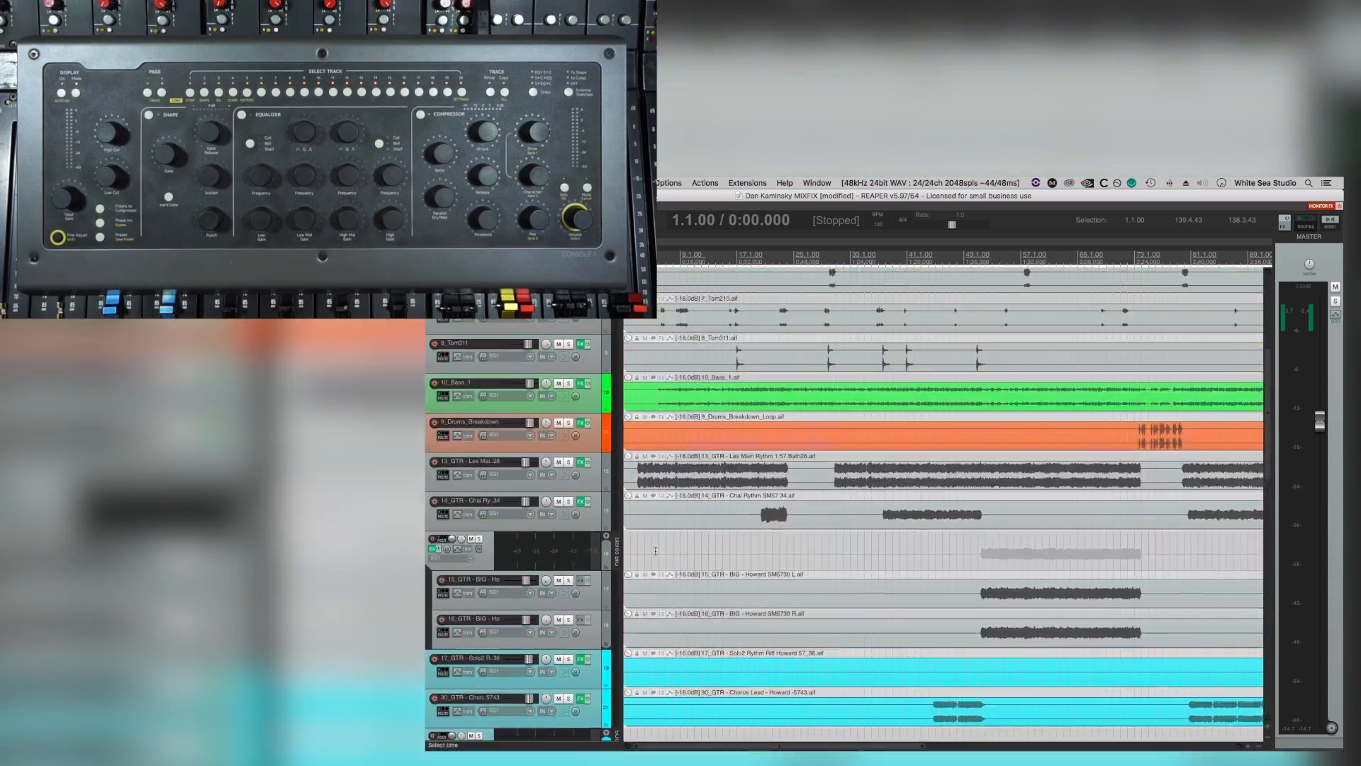
pyautogui.scroll(-10, 656, 554)
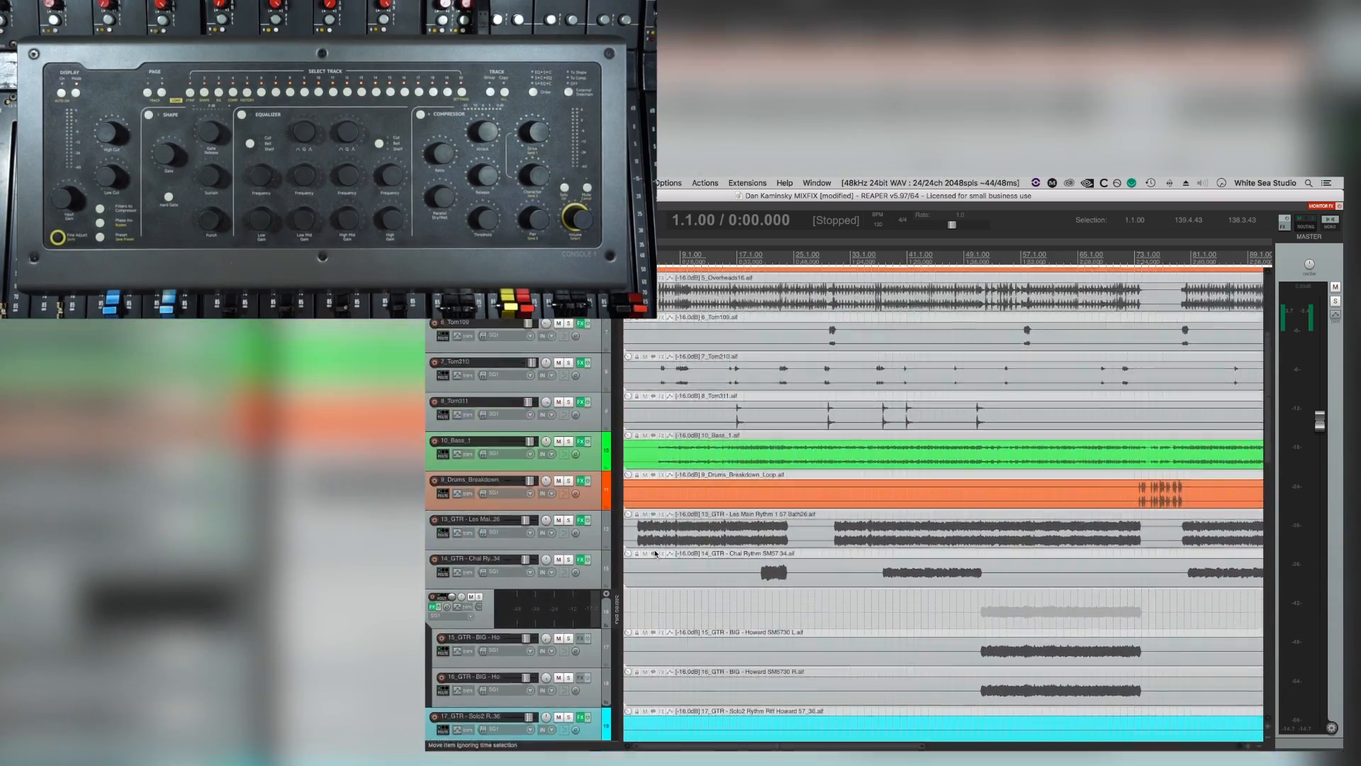
pyautogui.scroll(-8, 656, 553)
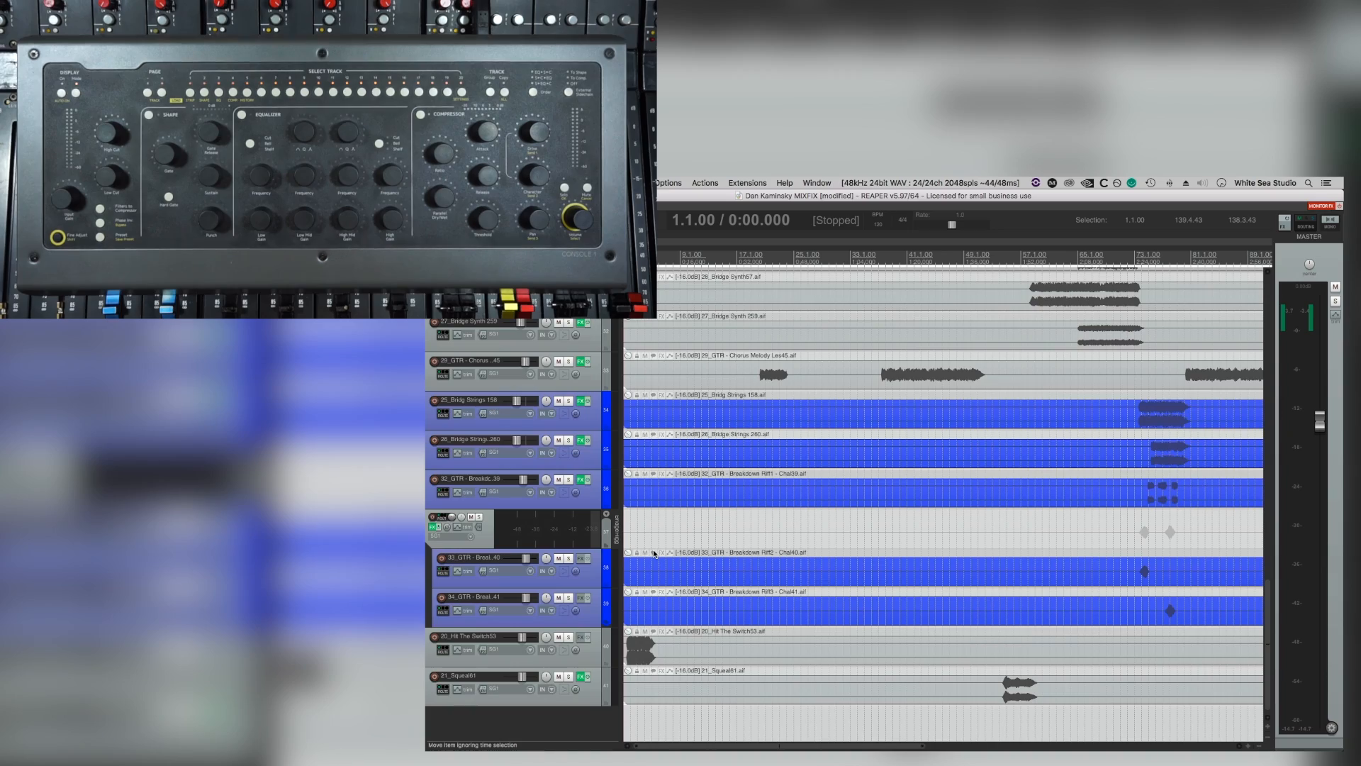
pyautogui.scroll(10, 673, 518)
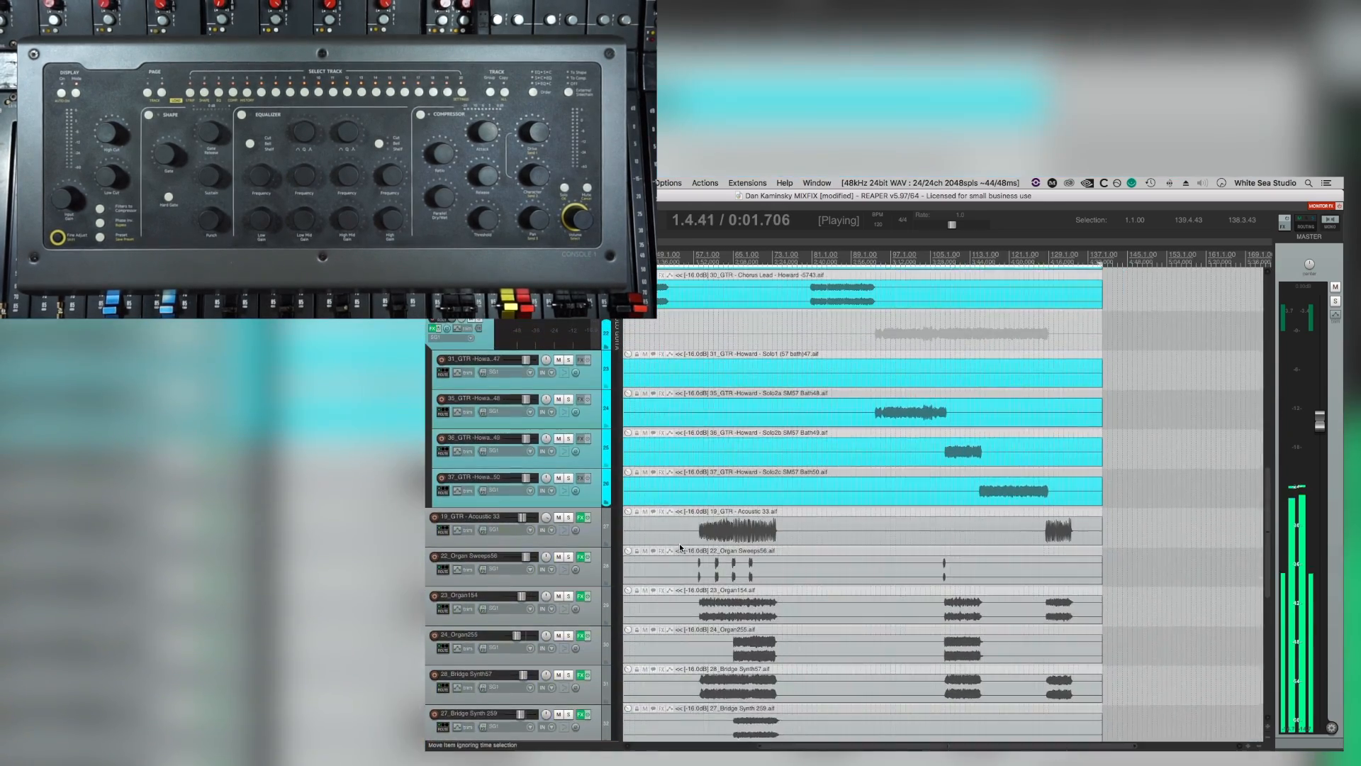
pyautogui.scroll(12, 688, 534)
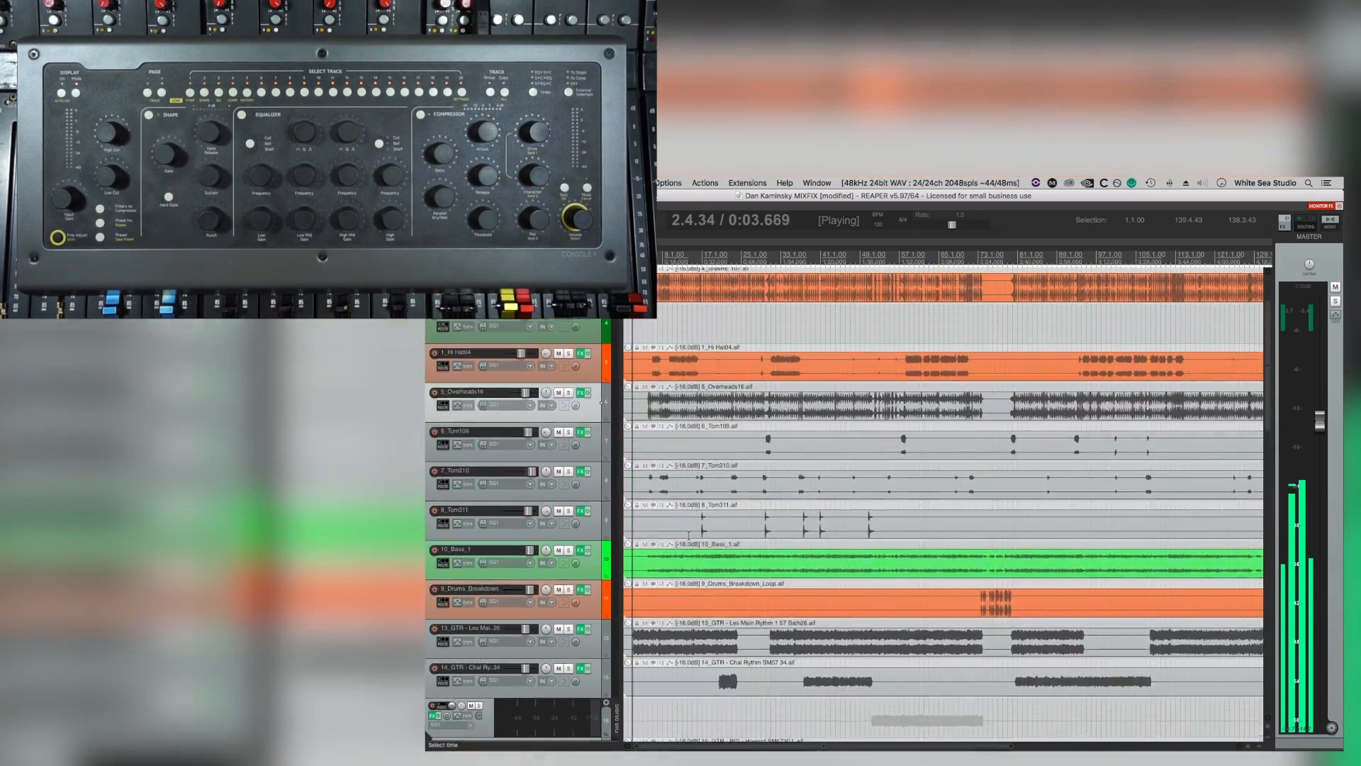
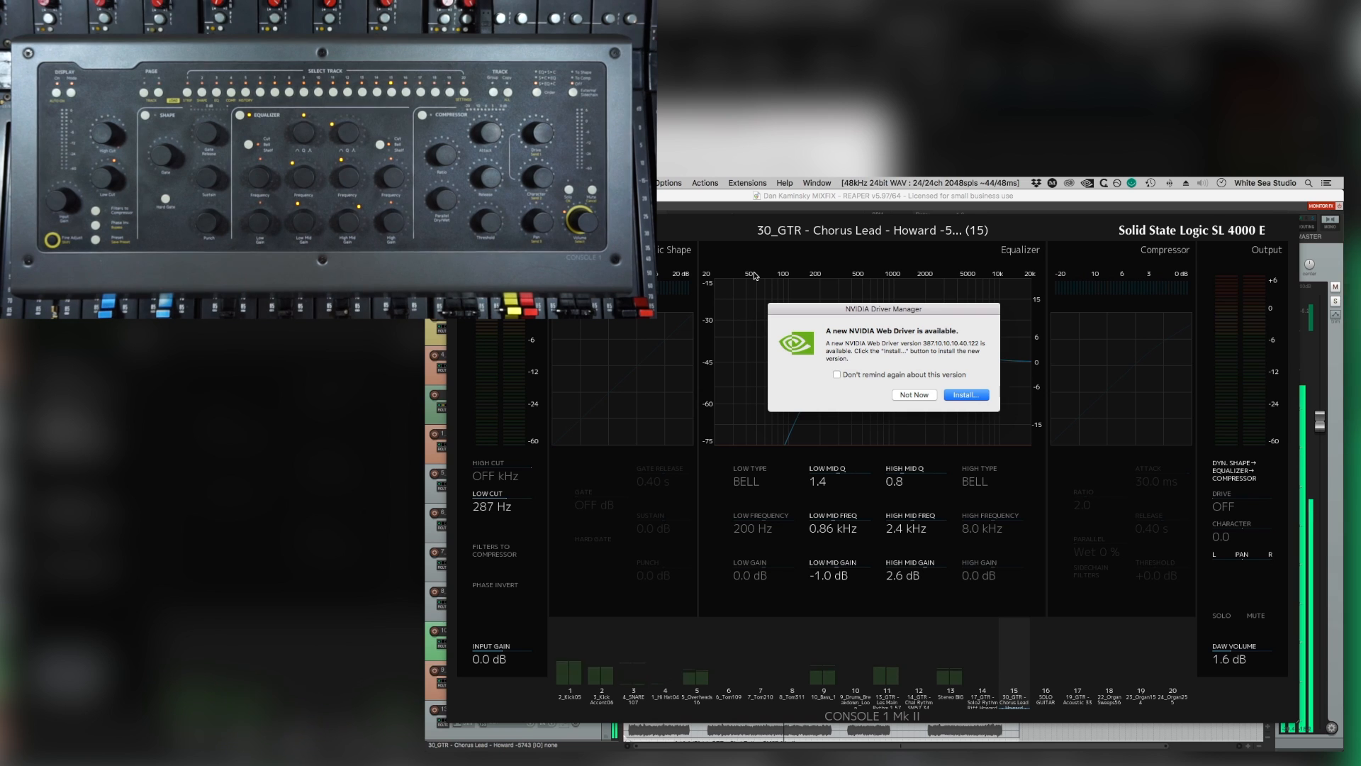
# Dismiss the NVIDIA driver update notice and loop playback over about bars 20 to 24, where the chorus guitars enter.
pyautogui.click(914, 394)
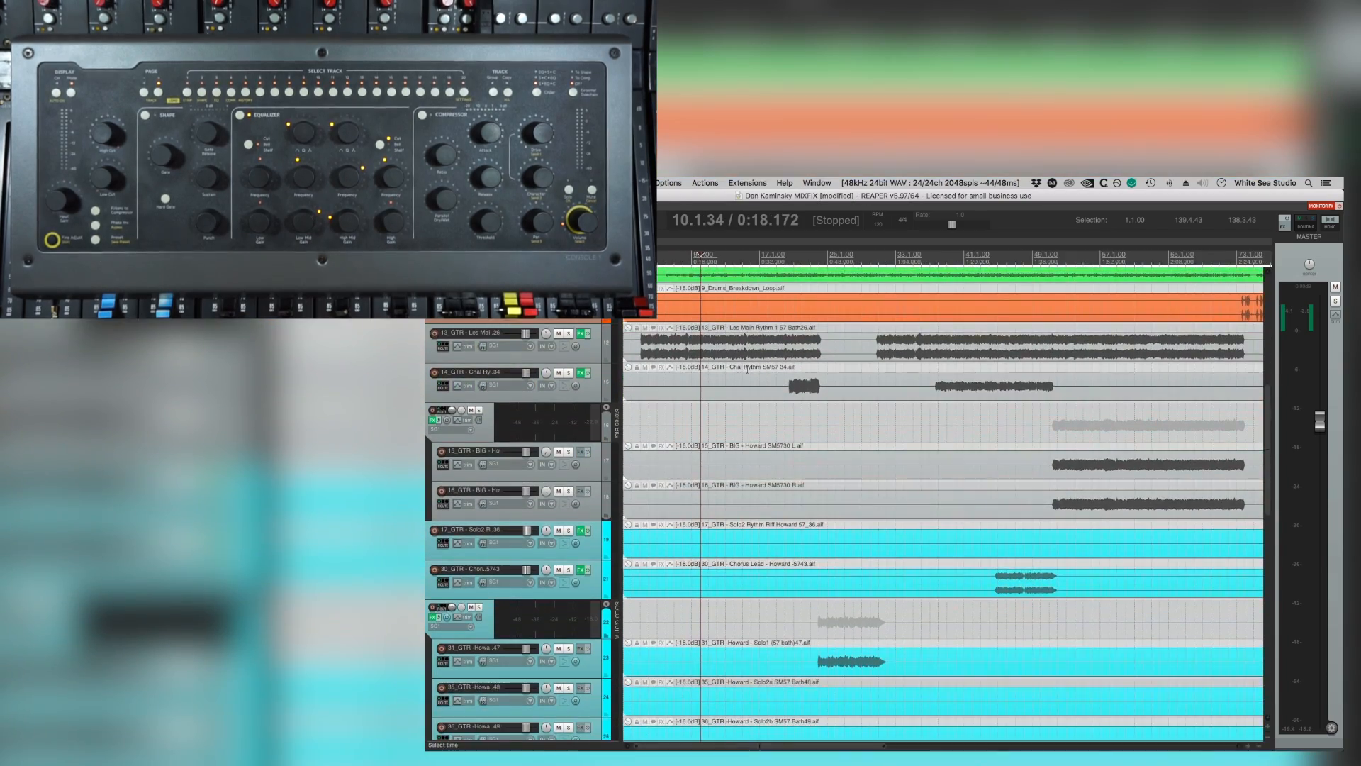
pyautogui.scroll(-15, 747, 368)
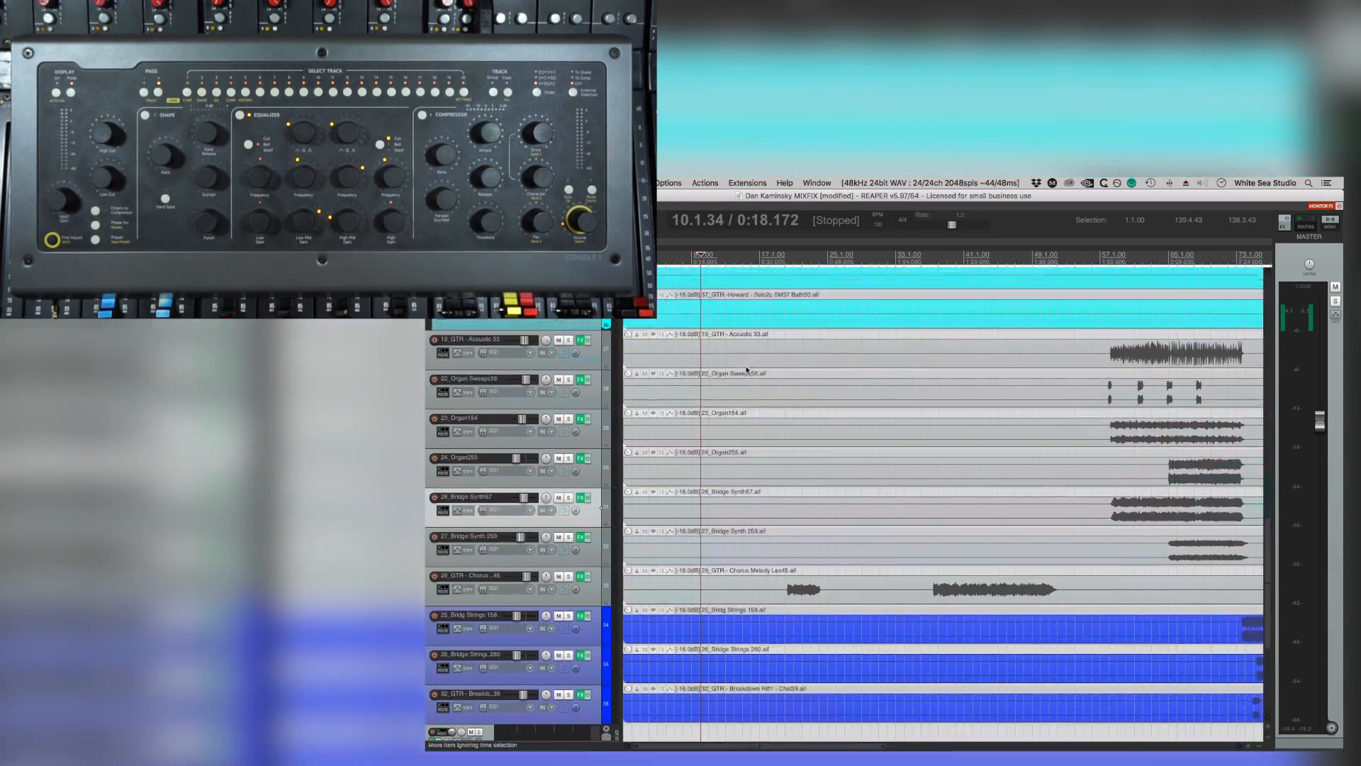
pyautogui.scroll(-6, 746, 369)
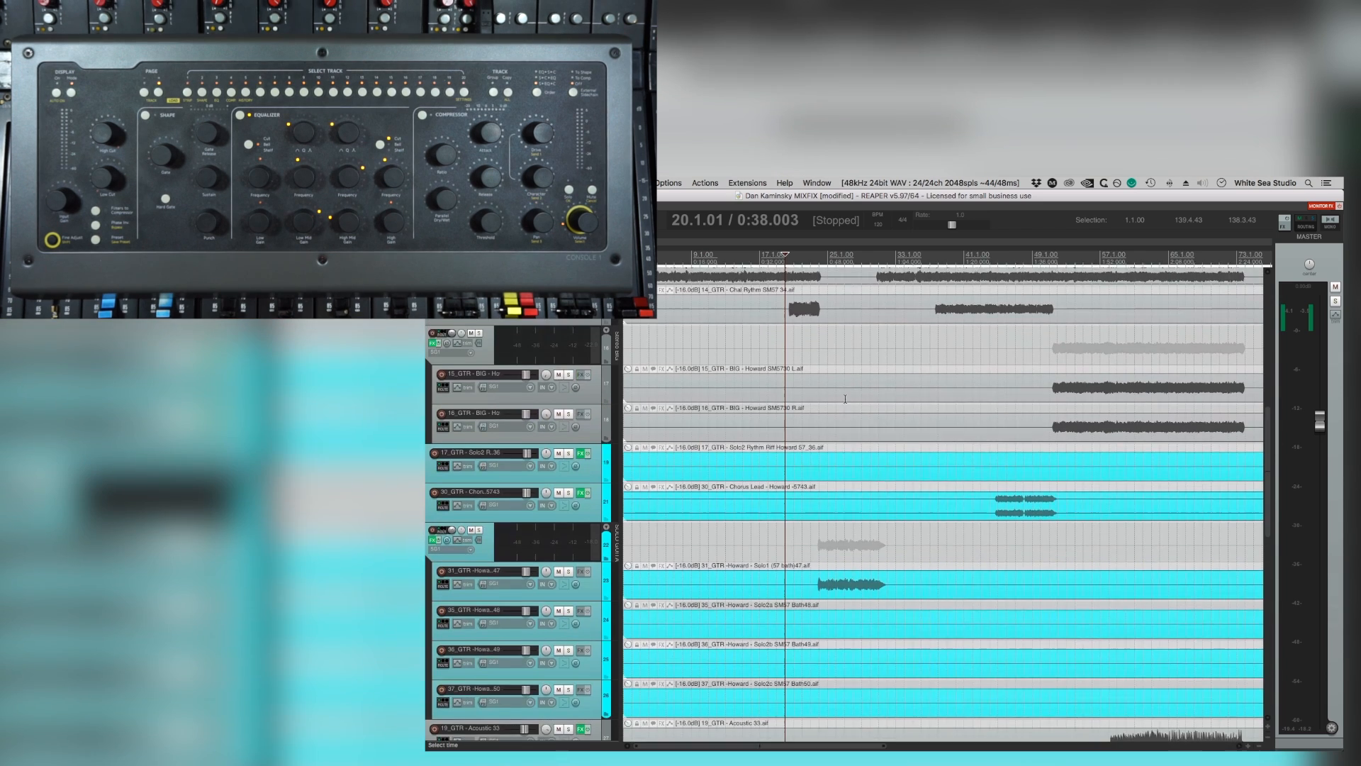
pyautogui.press('space')
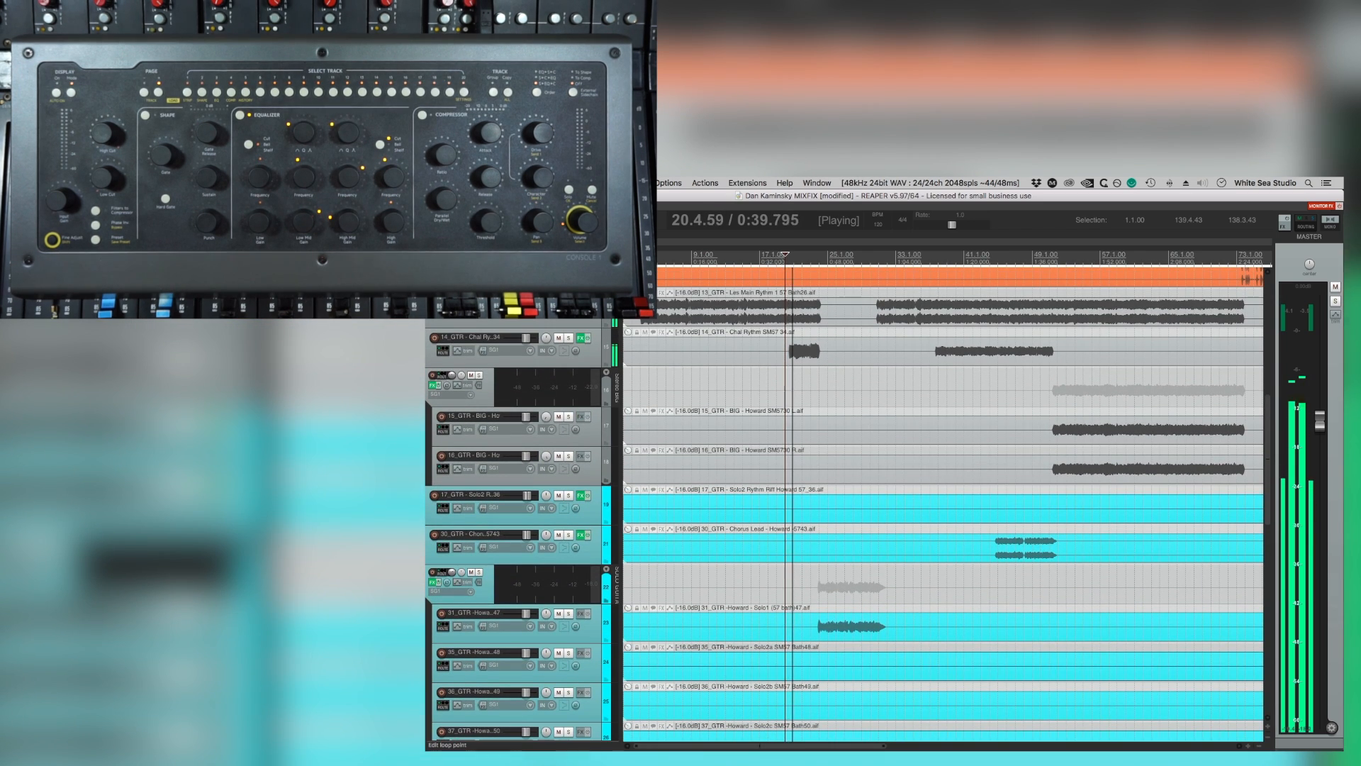
pyautogui.moveTo(787, 257); pyautogui.dragTo(826, 256)
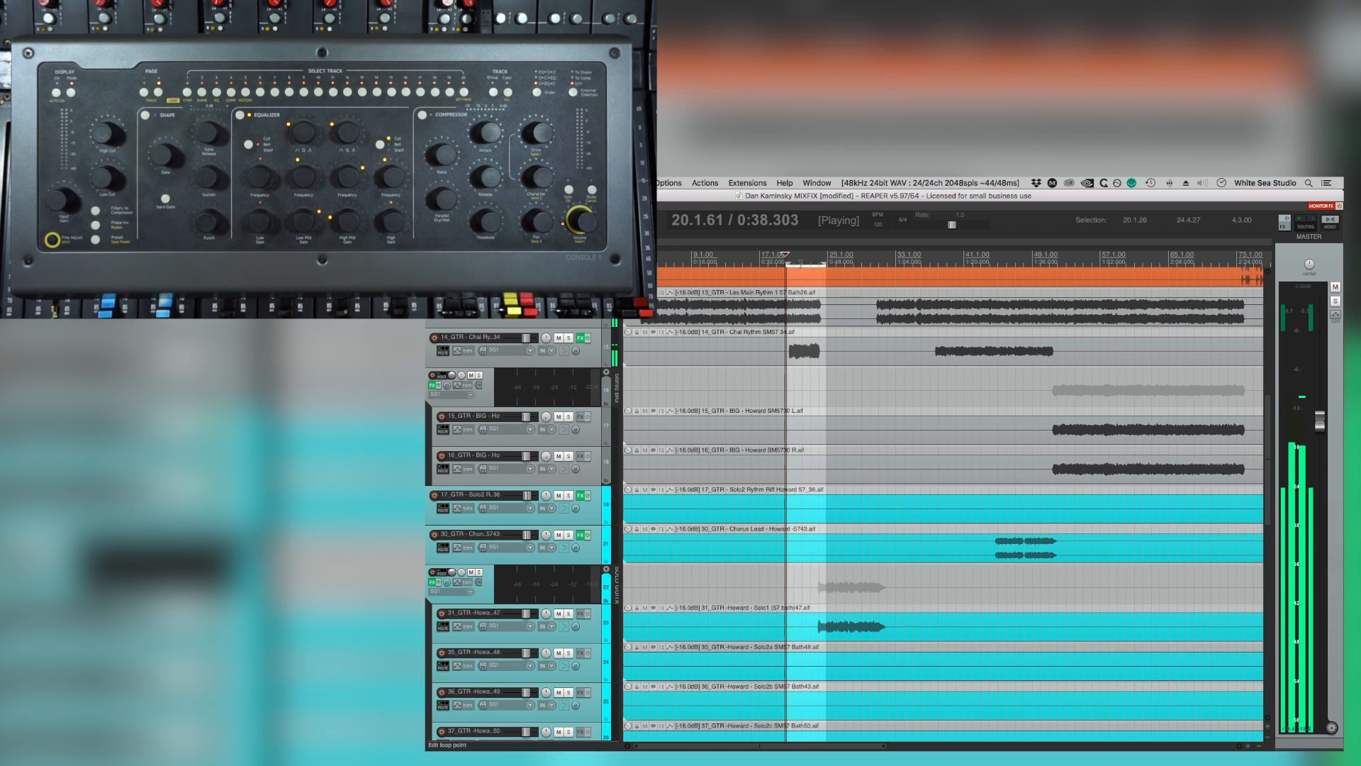
# Solo the 14_GTR Chal Rythm and Chorus Melody Les45 tracks and move the melody track directly below Chal Rythm.
pyautogui.click(569, 338)
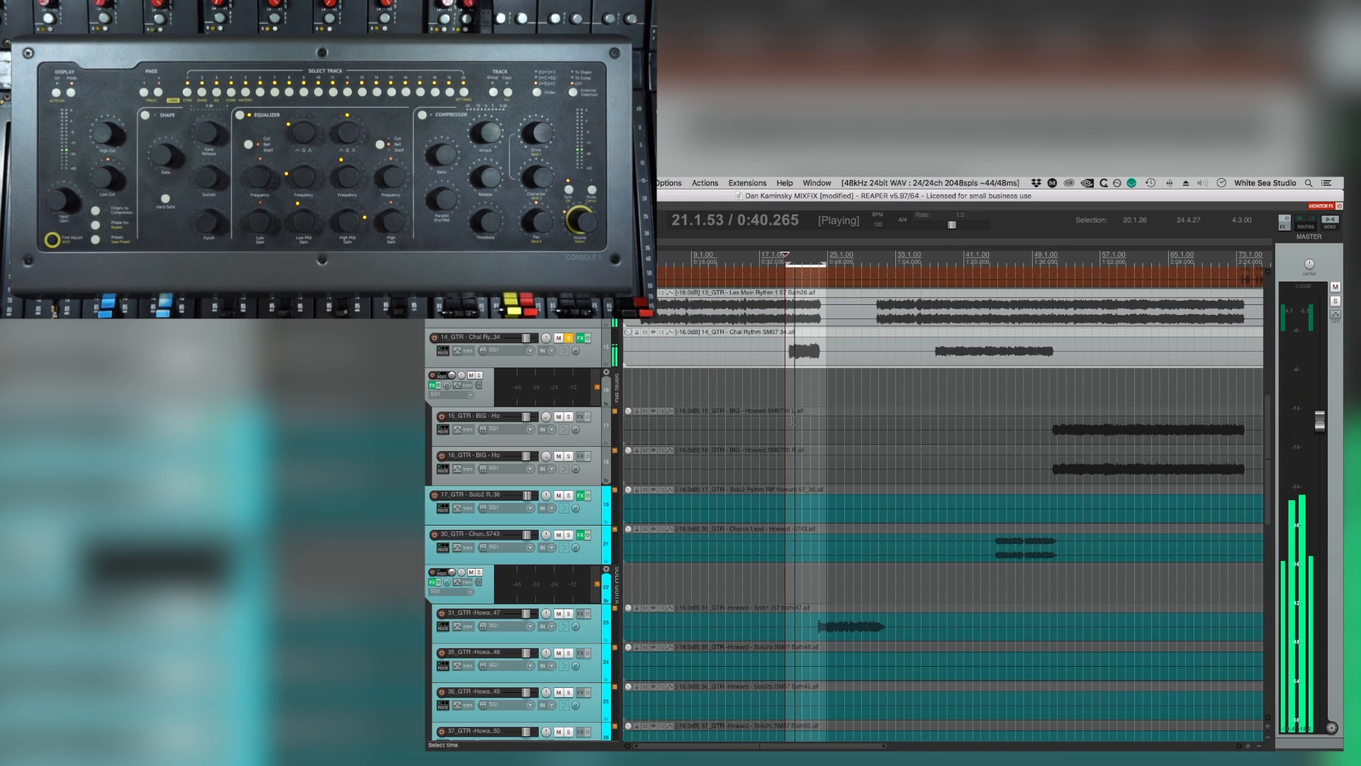
pyautogui.scroll(-5, 791, 416)
pyautogui.scroll(-5, 790, 417)
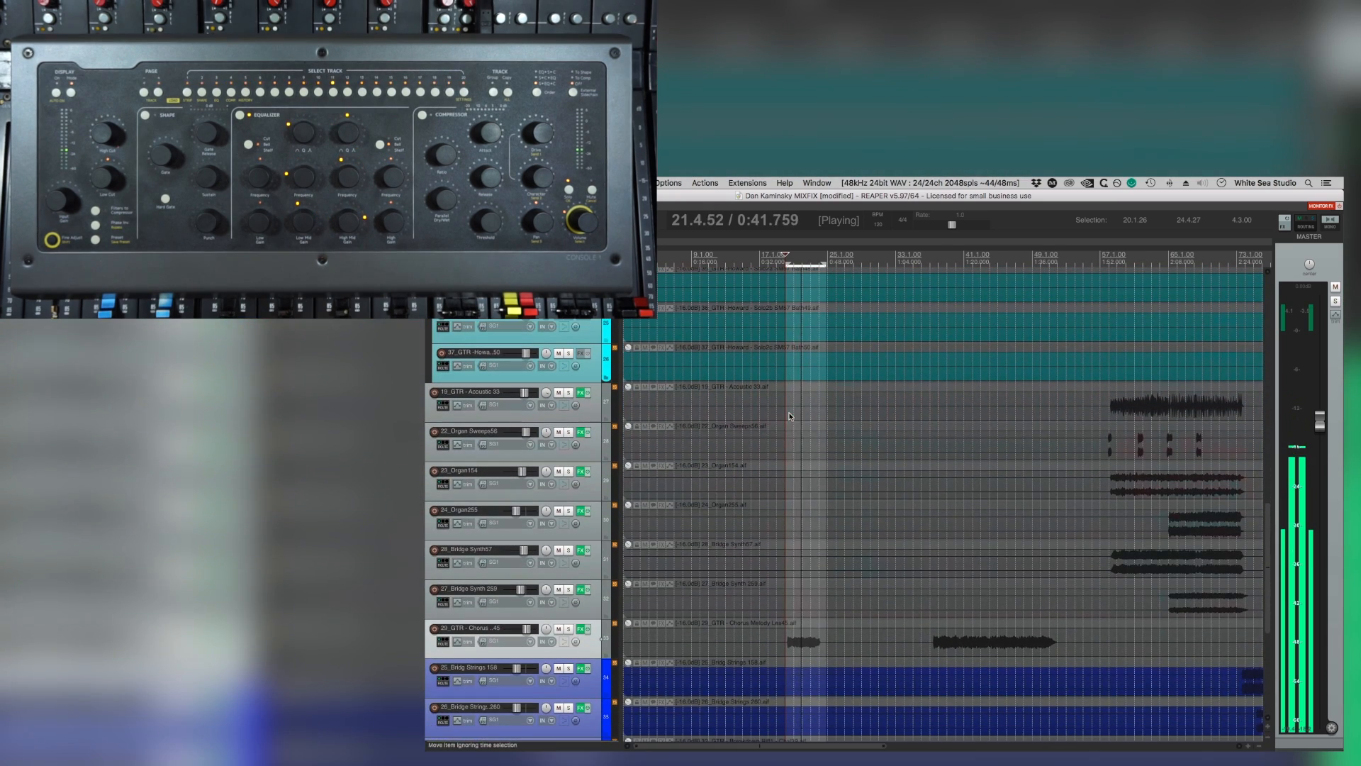
pyautogui.click(569, 629)
pyautogui.scroll(10, 497, 496)
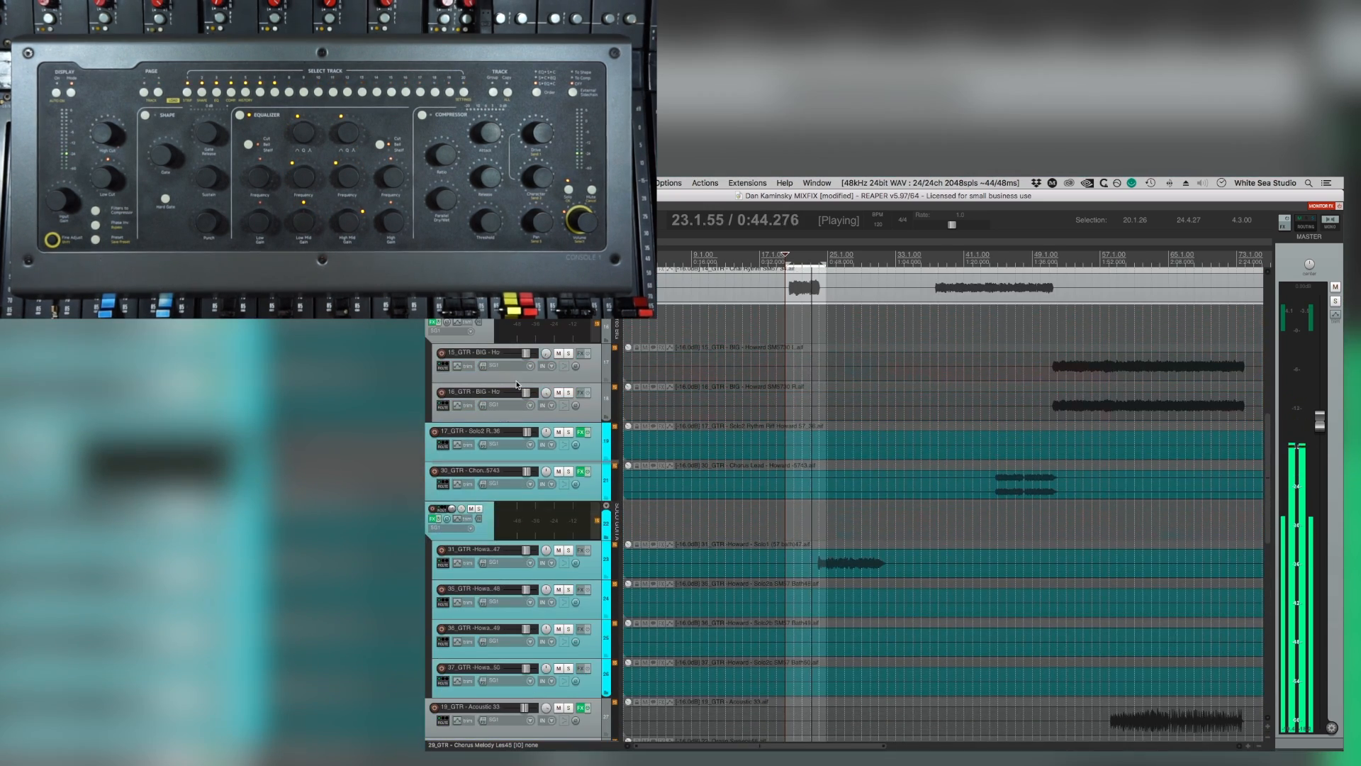
pyautogui.moveTo(462, 380); pyautogui.dragTo(462, 383)
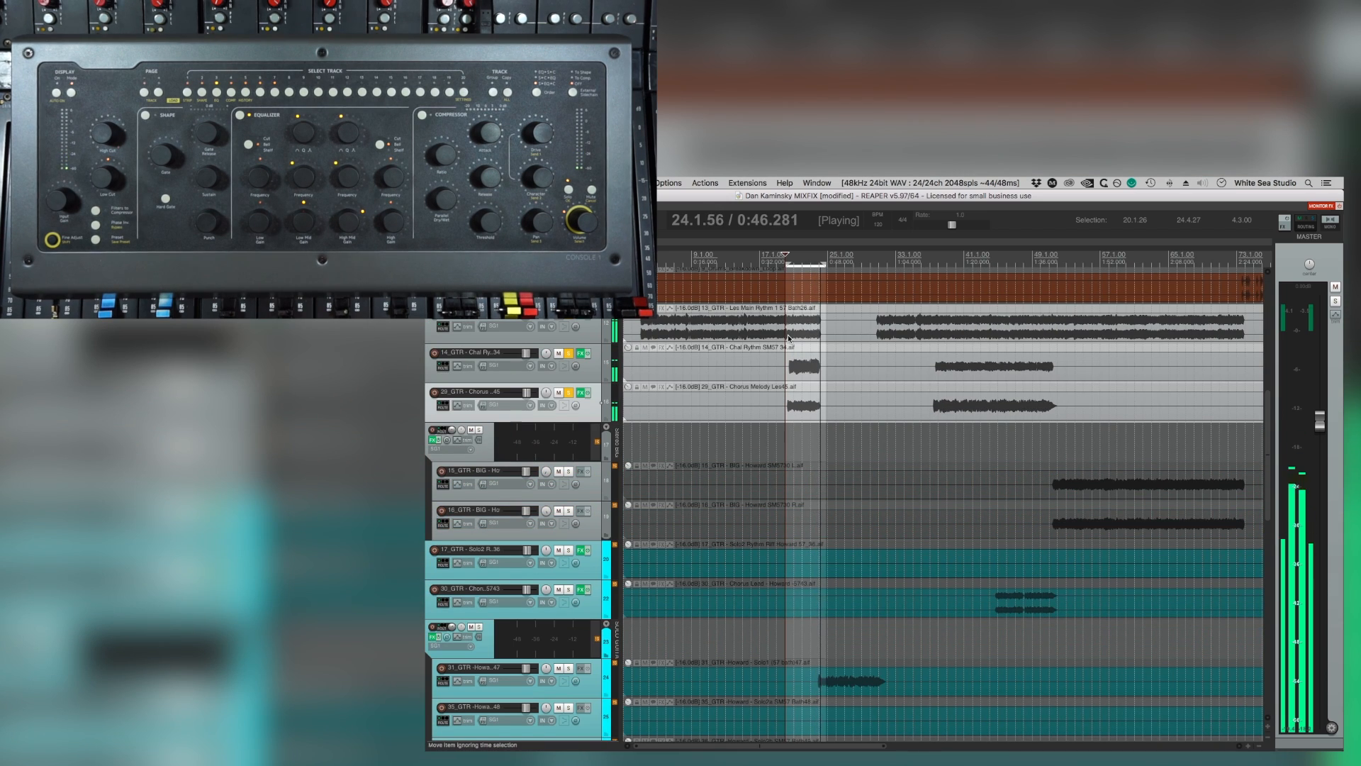
# Tighten the loop to about bars 20.2 to 24.2 around the two chorus guitar parts and play it.
pyautogui.press('space')
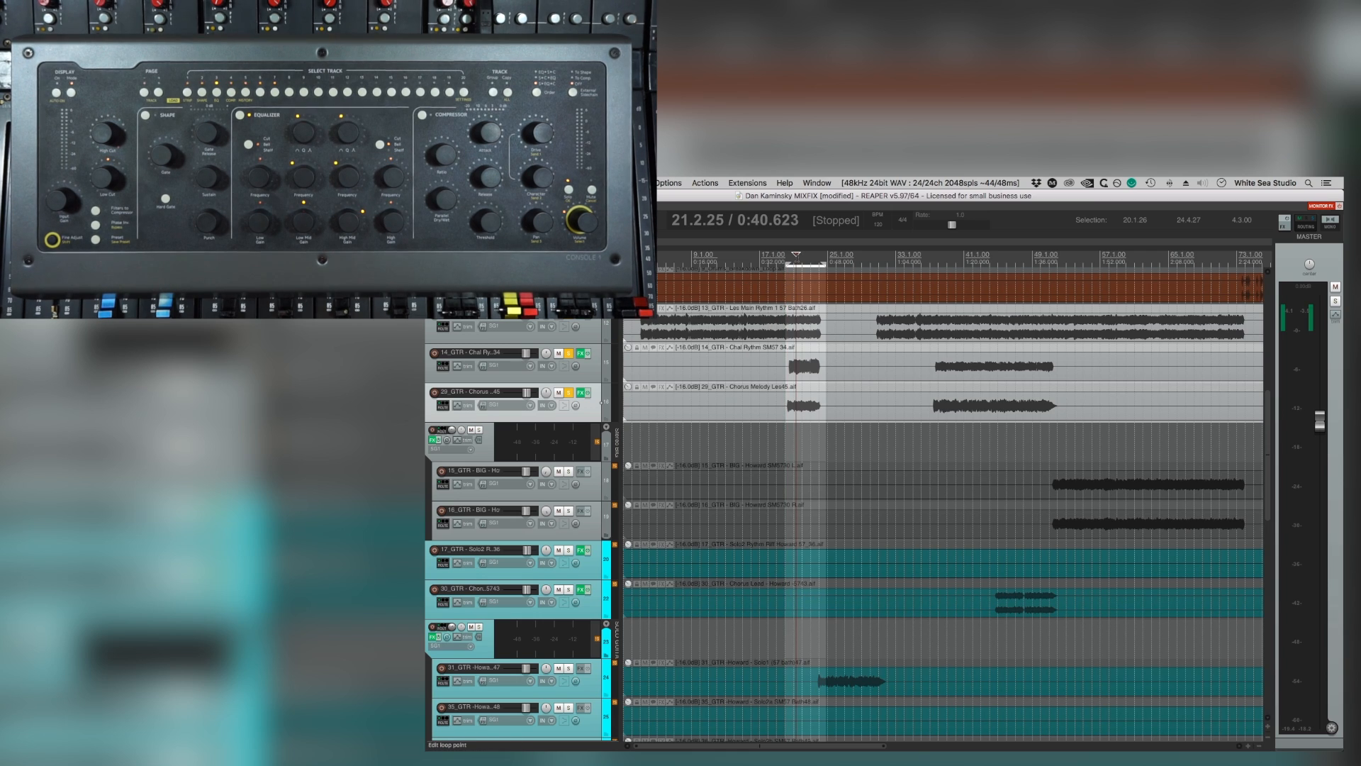
pyautogui.moveTo(786, 263); pyautogui.dragTo(789, 264)
pyautogui.moveTo(825, 264); pyautogui.dragTo(821, 264)
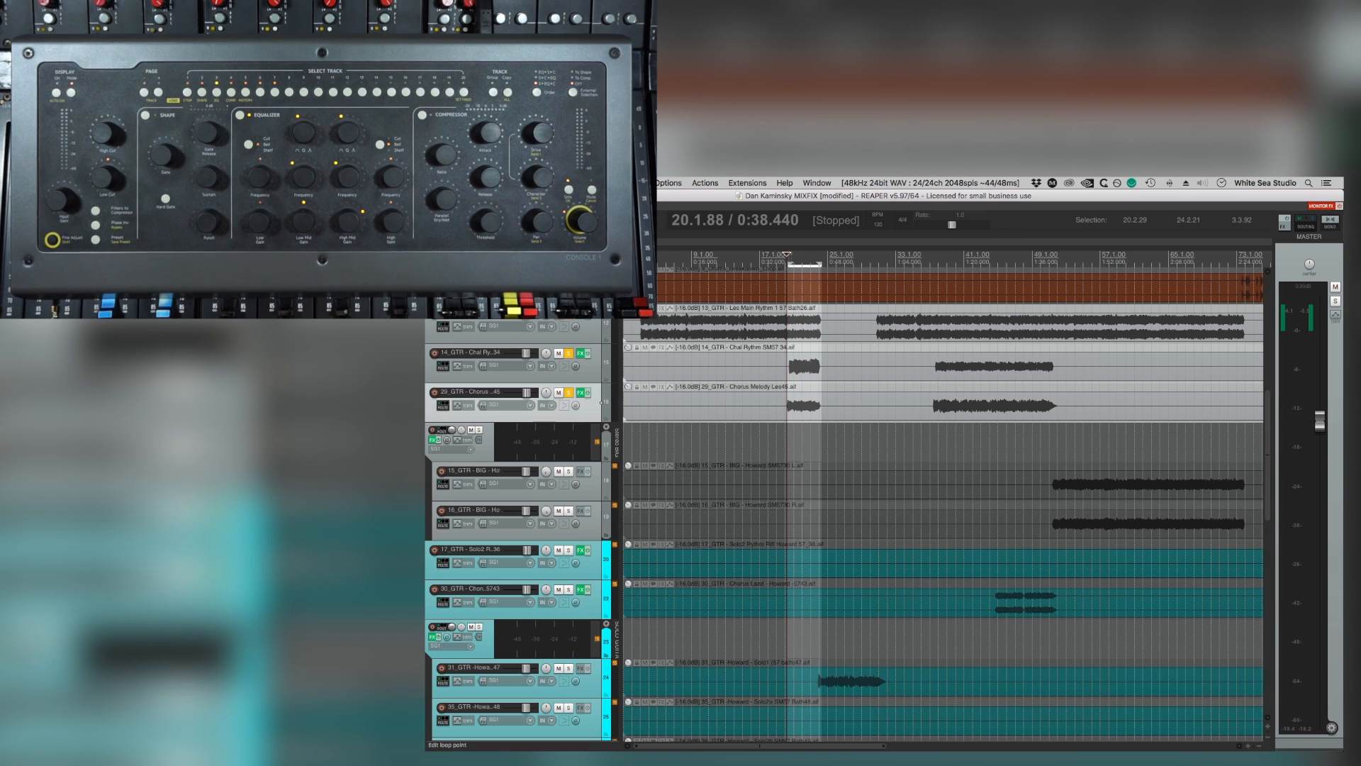
pyautogui.press('space')
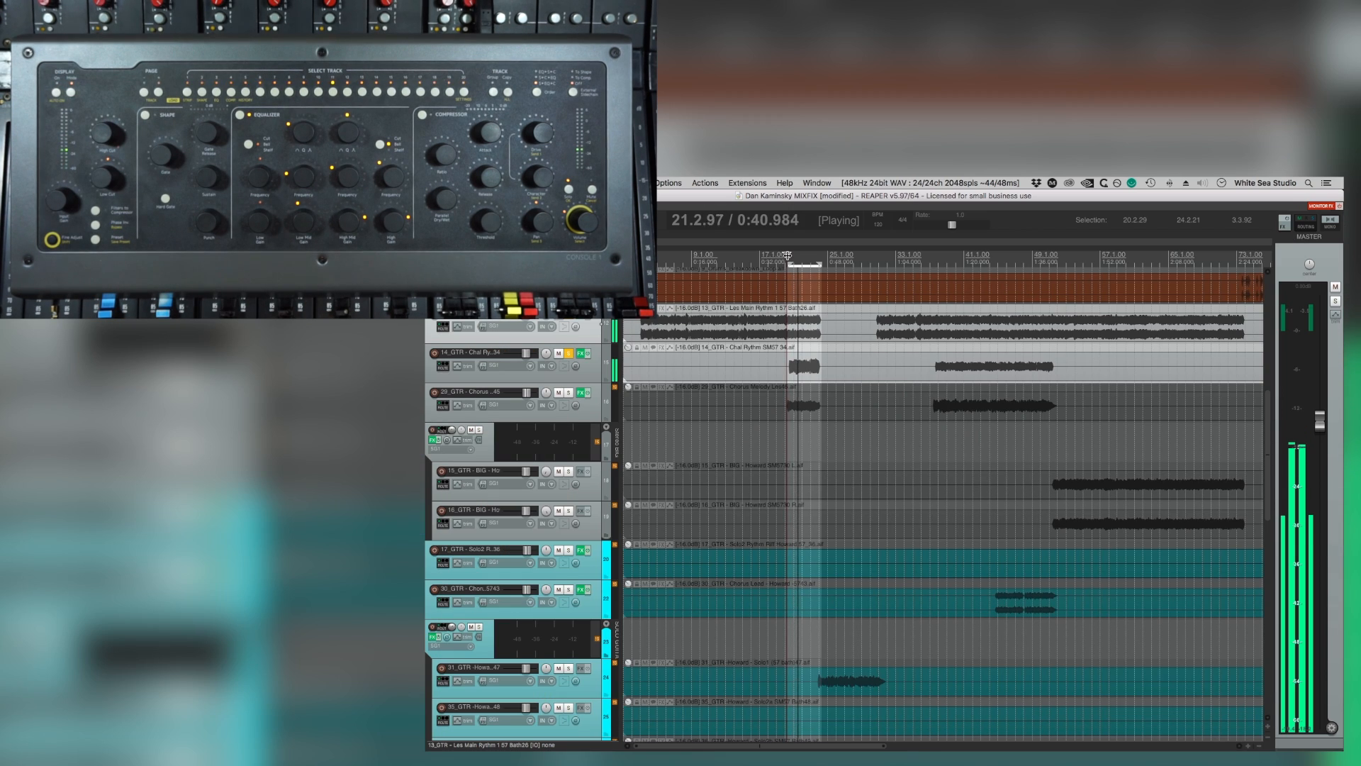
# Add FabFilter Pro-Q 3 to the 14_GTR Chal Rythm track and make a narrow bell boost of about 3.5 dB near 1.1 kHz.
pyautogui.click(580, 353)
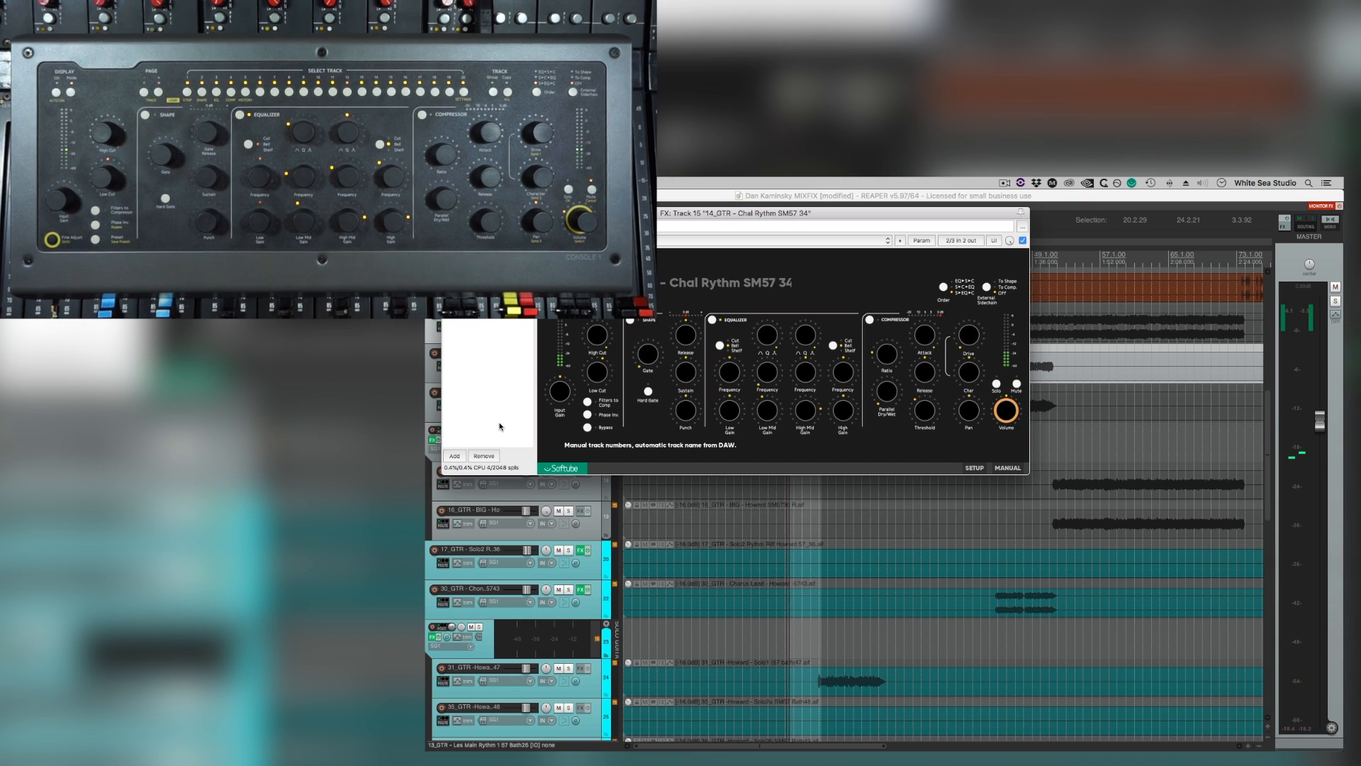
pyautogui.click(448, 212)
pyautogui.click(597, 370)
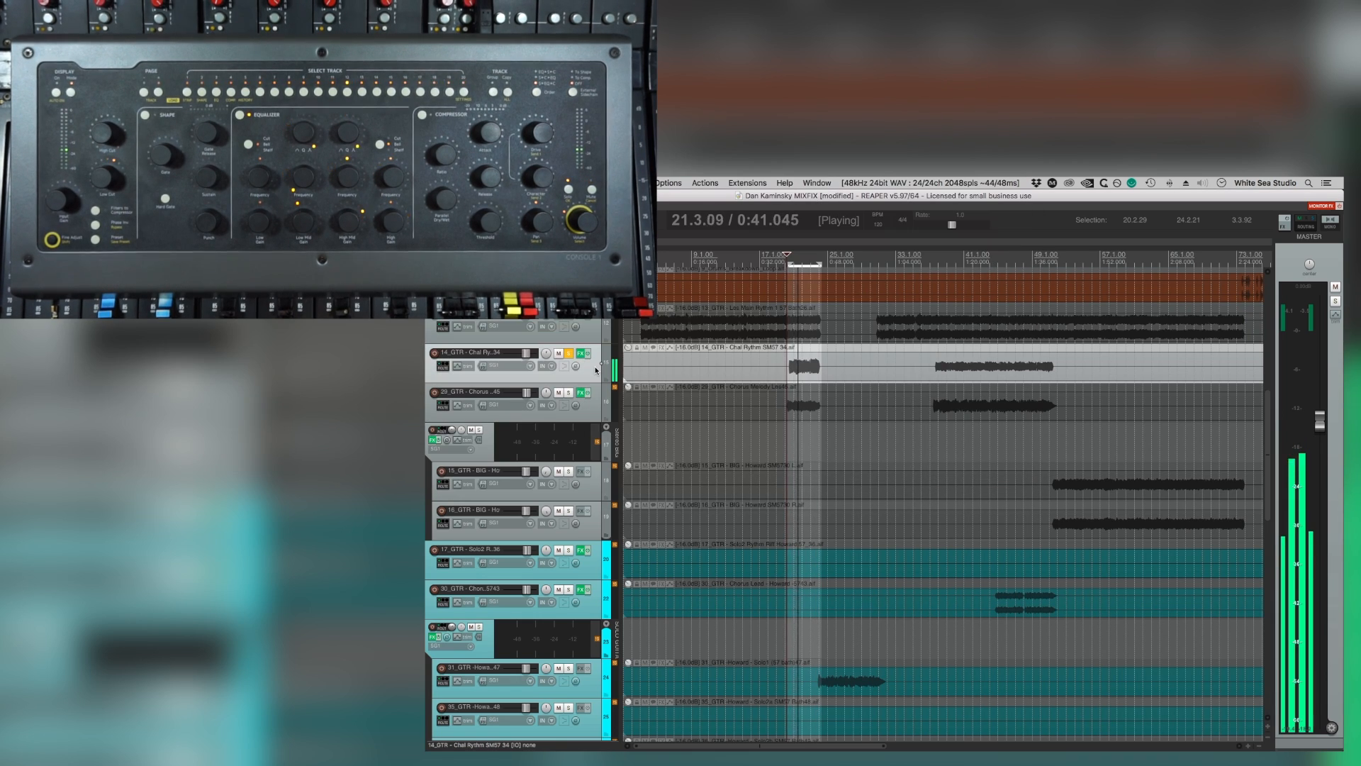
pyautogui.press('f')
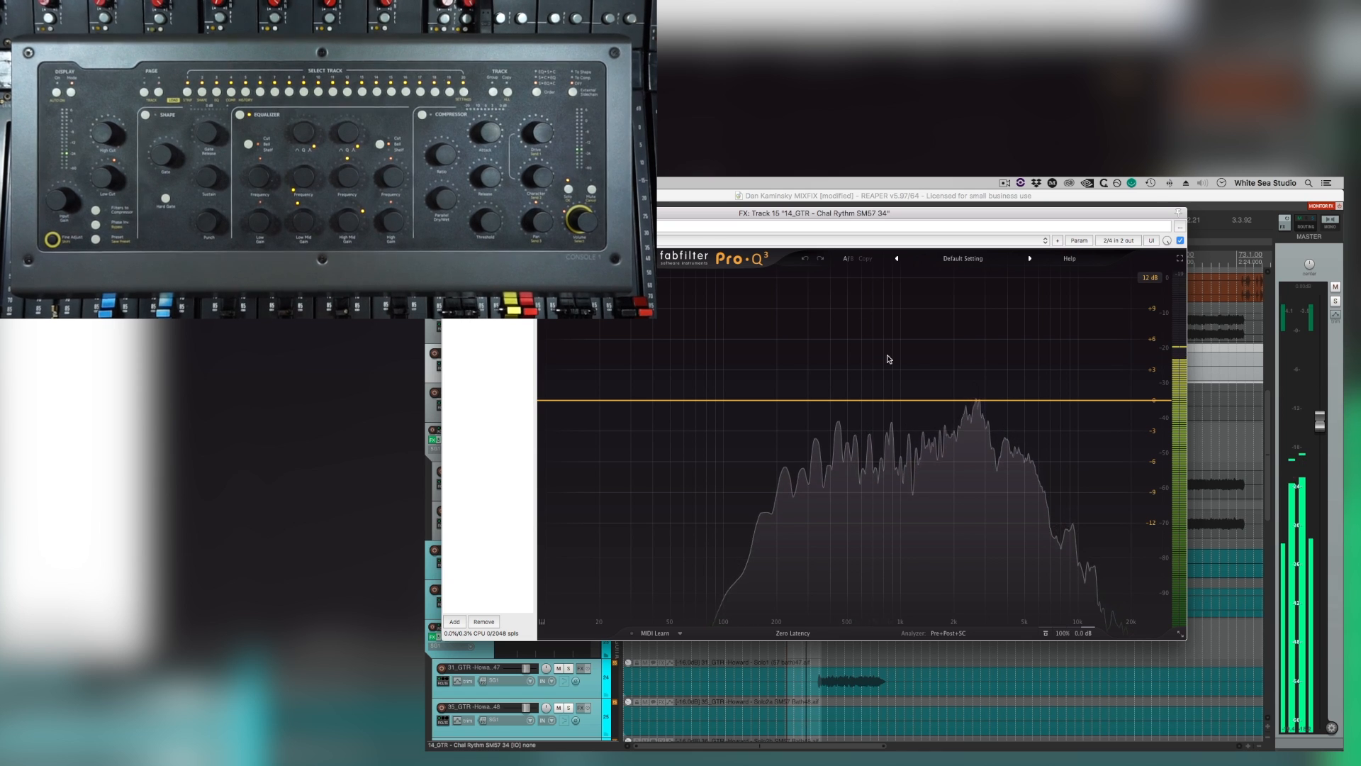
pyautogui.moveTo(908, 398); pyautogui.dragTo(910, 366)
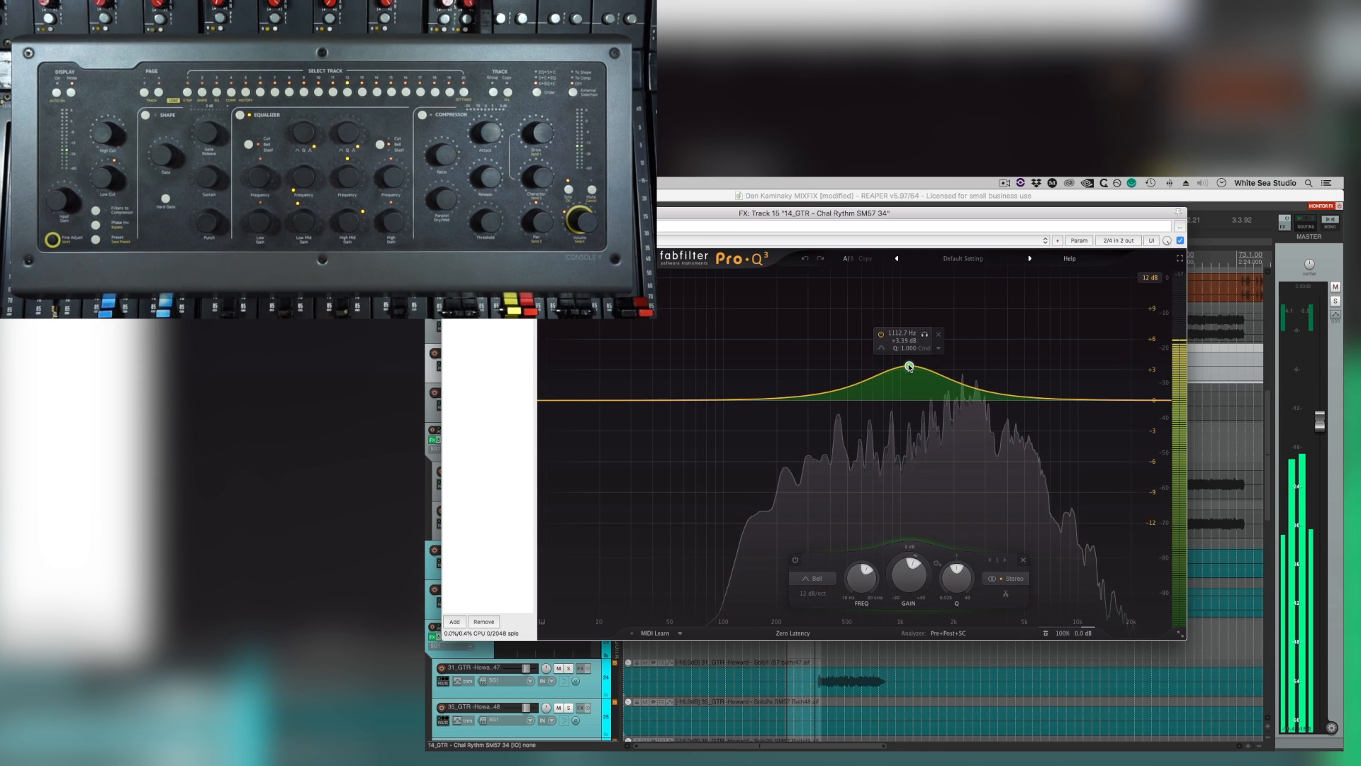
pyautogui.scroll(5, 909, 366)
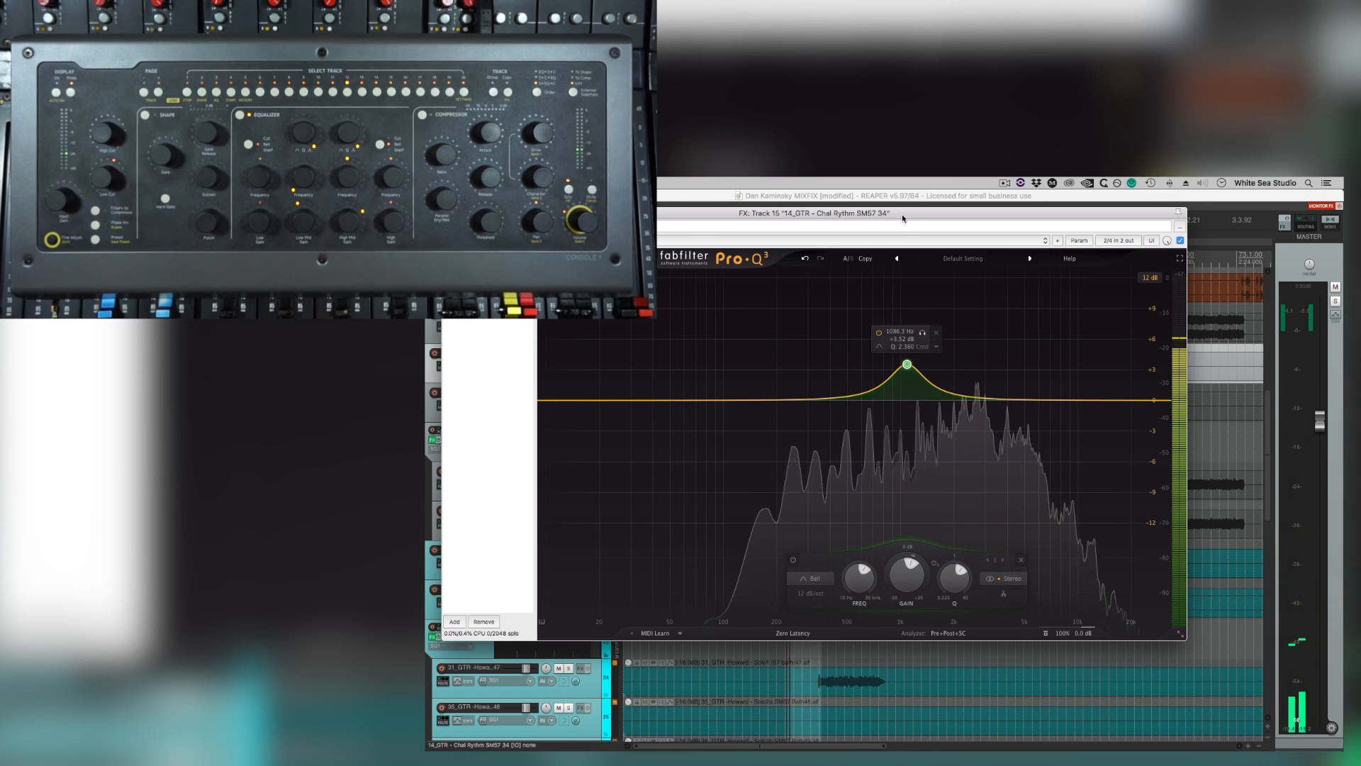
# Shift the Pro-Q 3 bell boost slightly lower in frequency and close the effect window.
pyautogui.moveTo(898, 210); pyautogui.dragTo(1064, 254)
pyautogui.click(1213, 300)
pyautogui.moveTo(1040, 402)
pyautogui.mouseDown()
pyautogui.moveTo(1004, 348)
pyautogui.moveTo(1017, 399)
pyautogui.mouseUp()
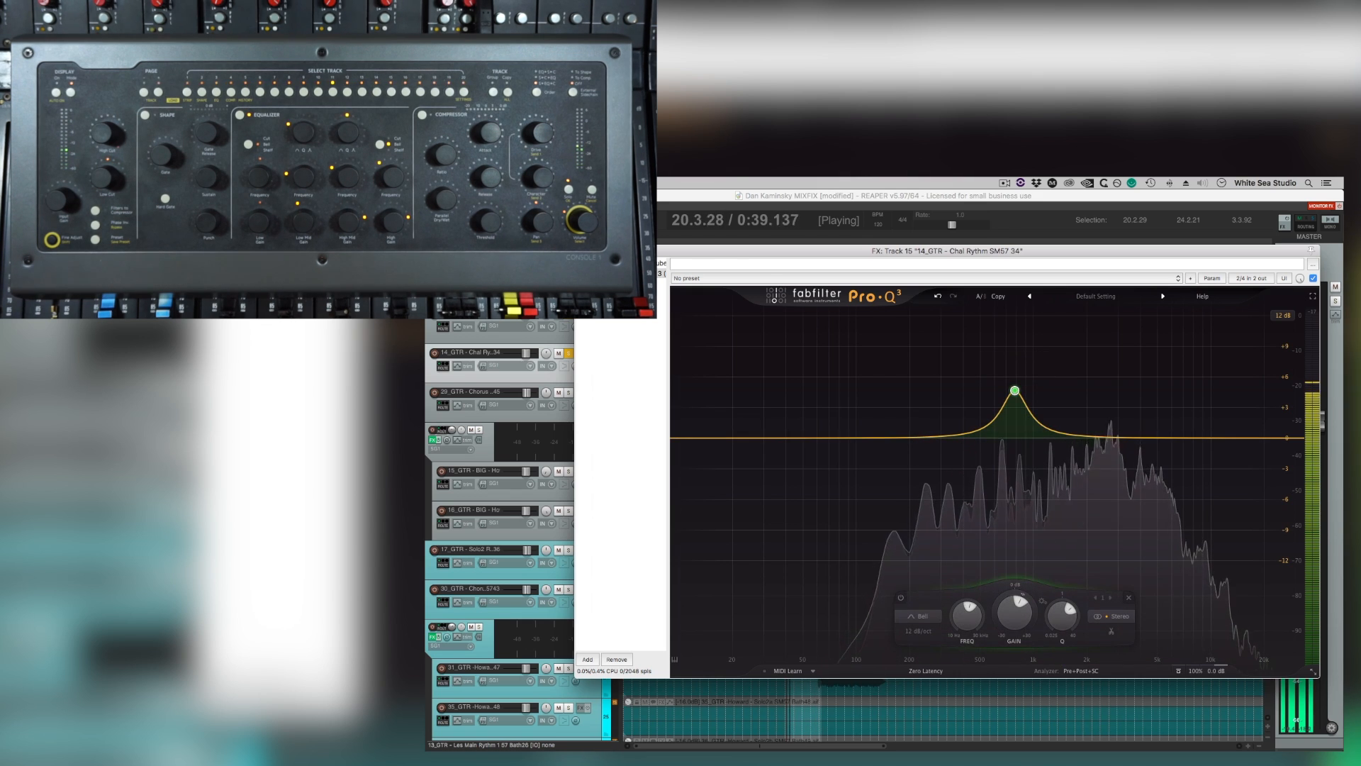
pyautogui.click(582, 251)
# Solo the Chorus Melody Les45 guitar without the Chal Rythm and Les Main Rythm tracks and select its track.
pyautogui.click(569, 393)
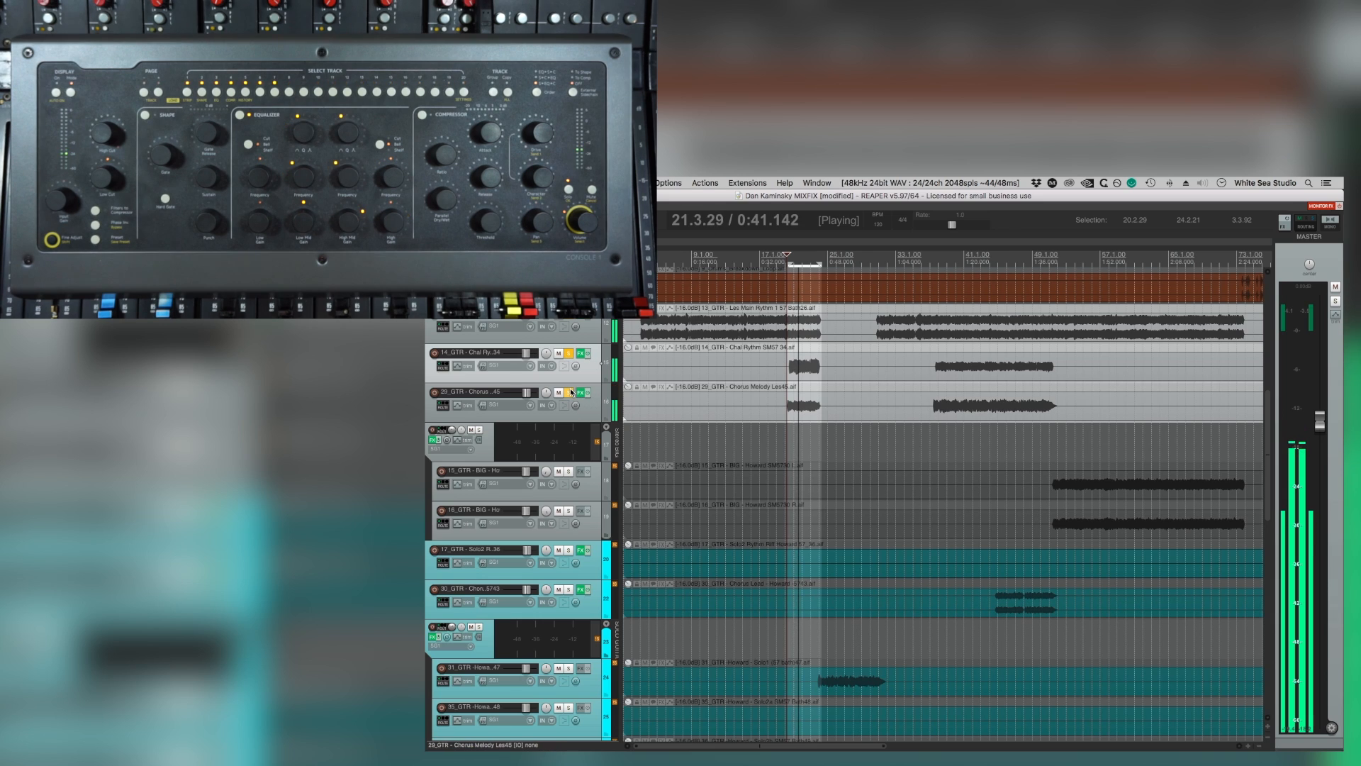
pyautogui.click(568, 354)
pyautogui.click(569, 314)
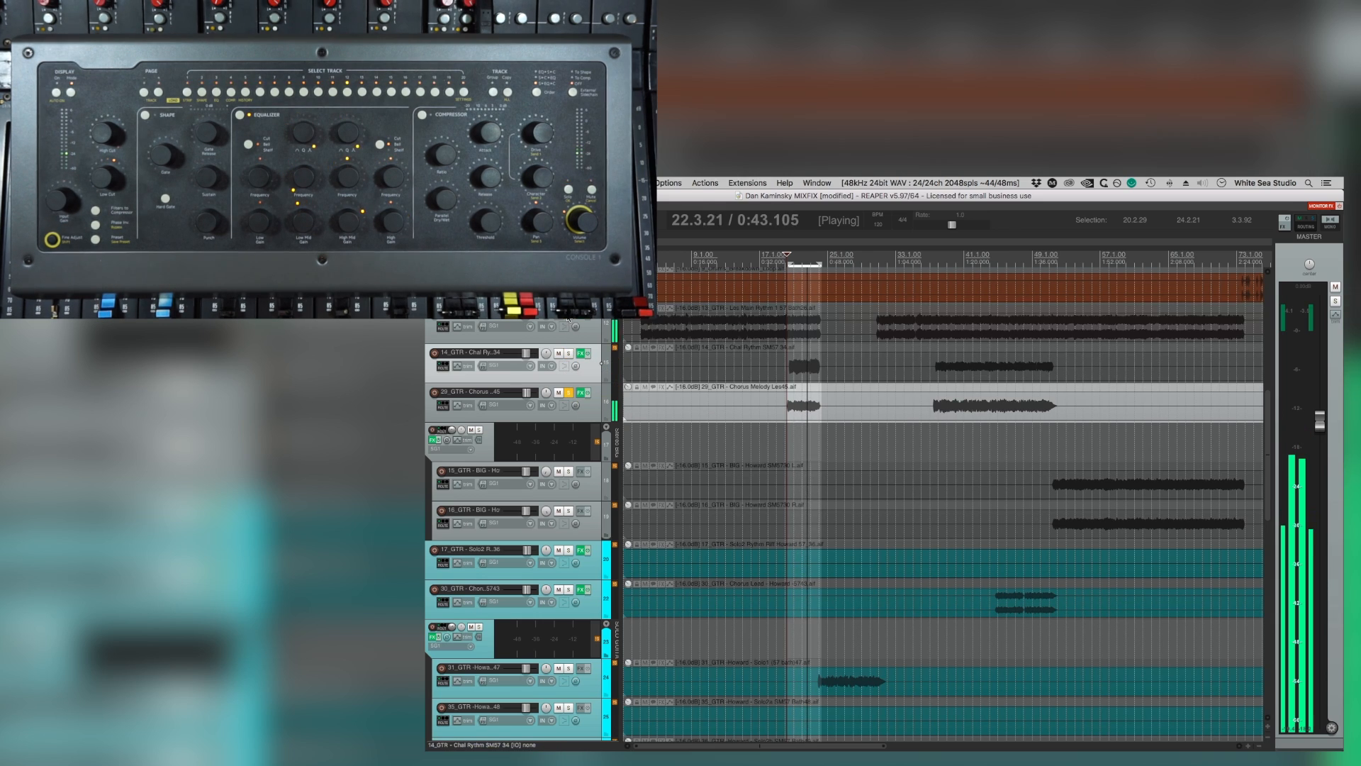
pyautogui.click(592, 416)
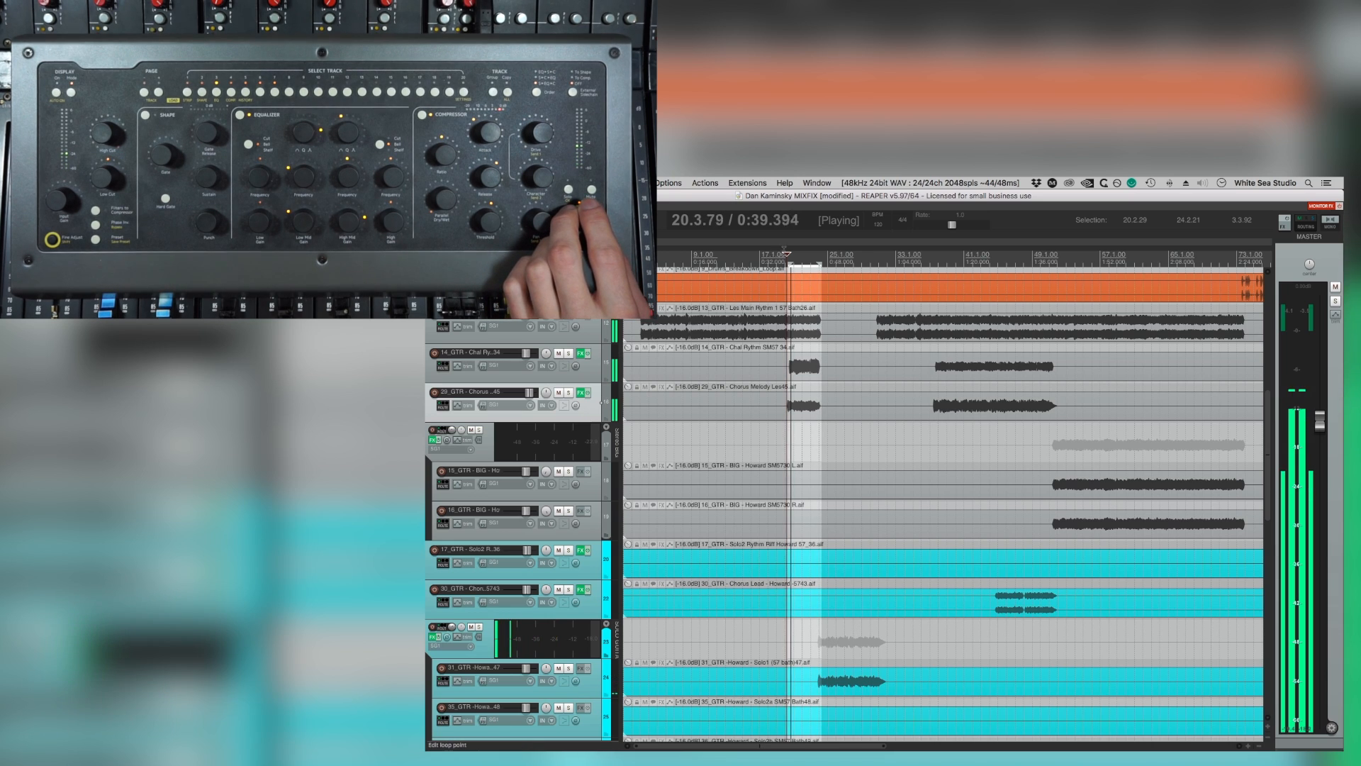
# Remove the loop around the chorus guitars and place the playhead at about bar 17 in the full mix.
pyautogui.click(769, 260)
pyautogui.doubleClick(781, 261)
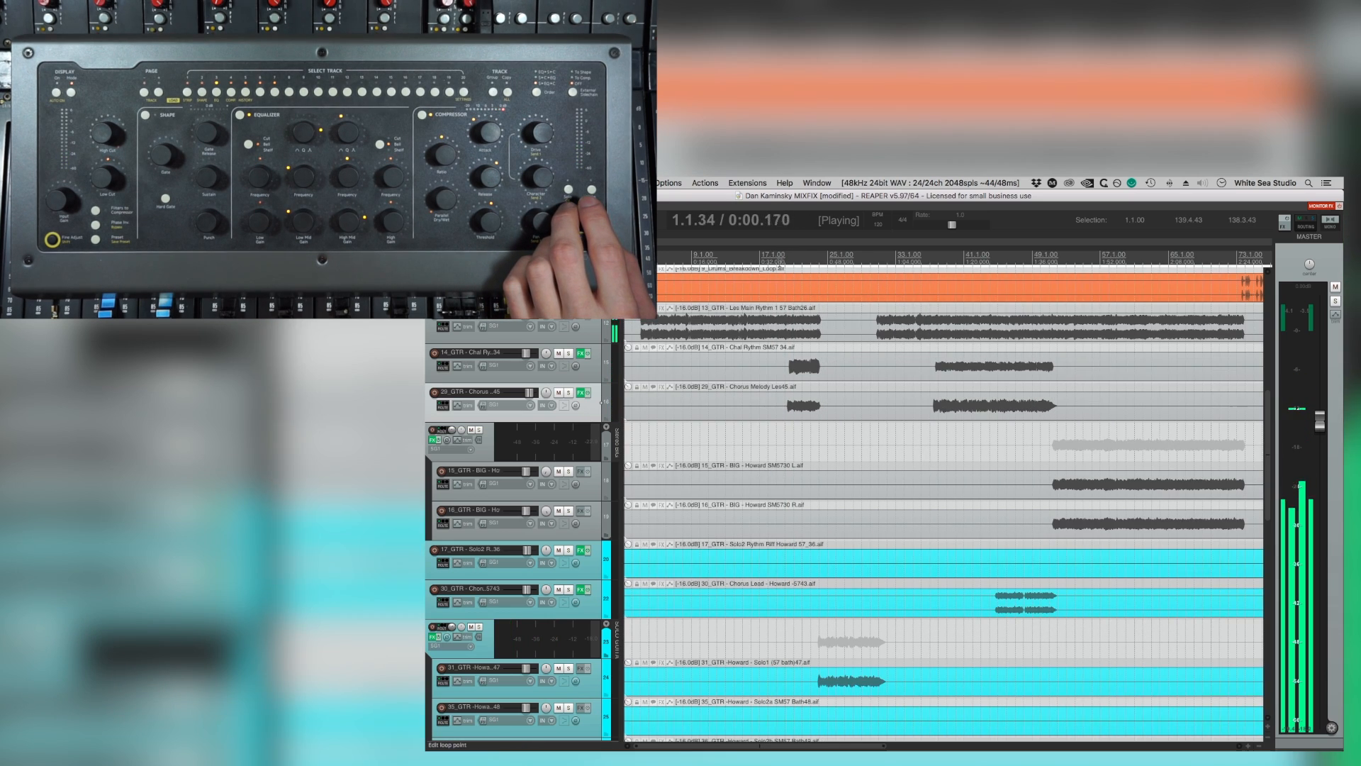
pyautogui.click(766, 261)
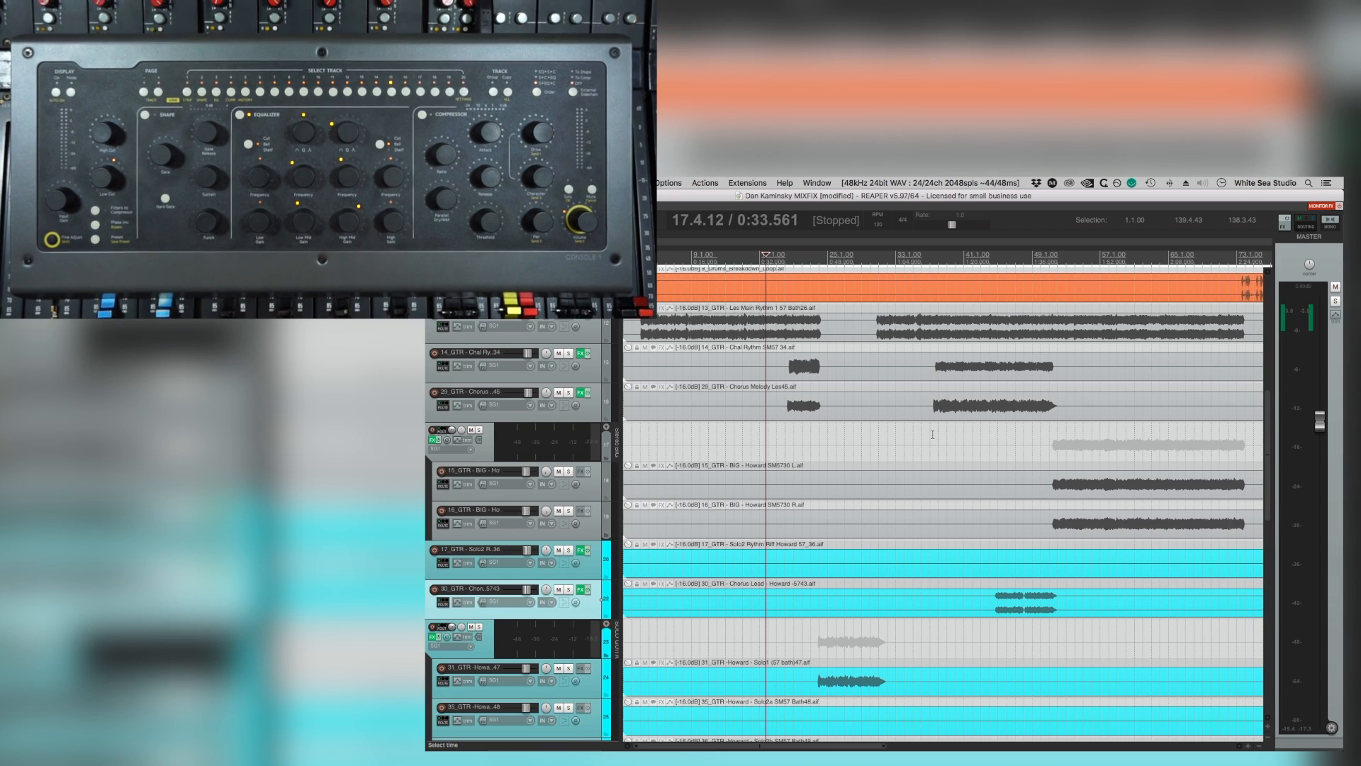
# Play the second chorus from about bar 37 with the Les Main Rythm, Chal Rythm and Chorus Melody Les45 guitars soloed.
pyautogui.click(933, 434)
pyautogui.press('space')
pyautogui.scroll(-1, 570, 377)
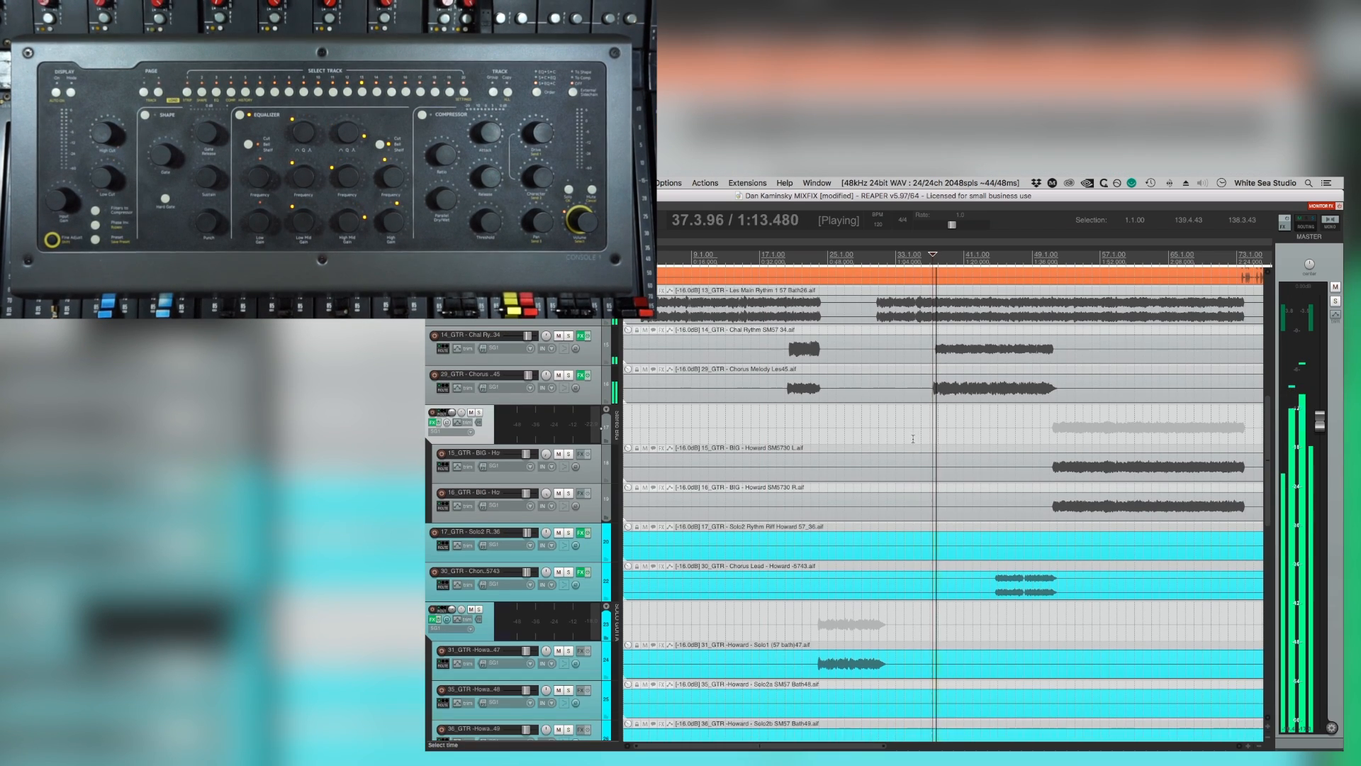
pyautogui.click(570, 377)
pyautogui.scroll(1, 570, 377)
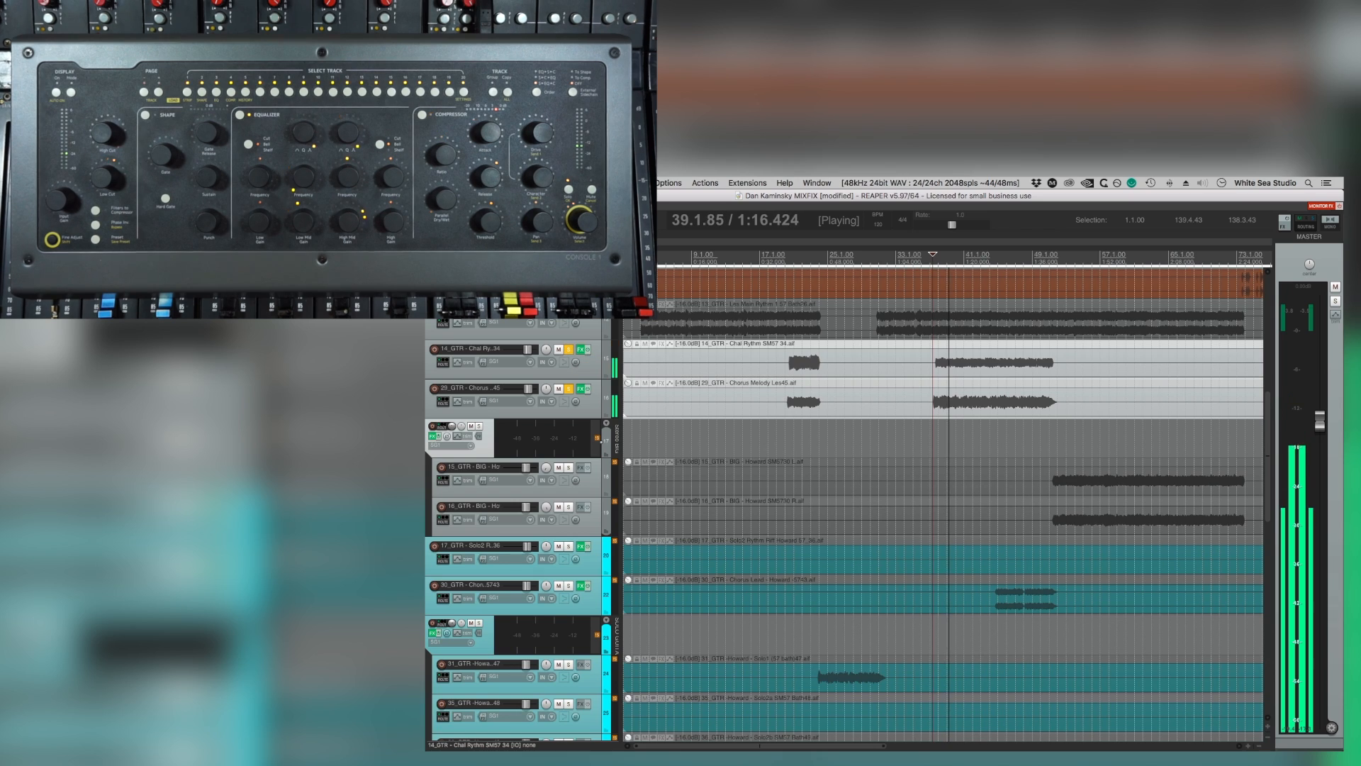
pyautogui.click(569, 310)
pyautogui.press('space')
pyautogui.press('space')
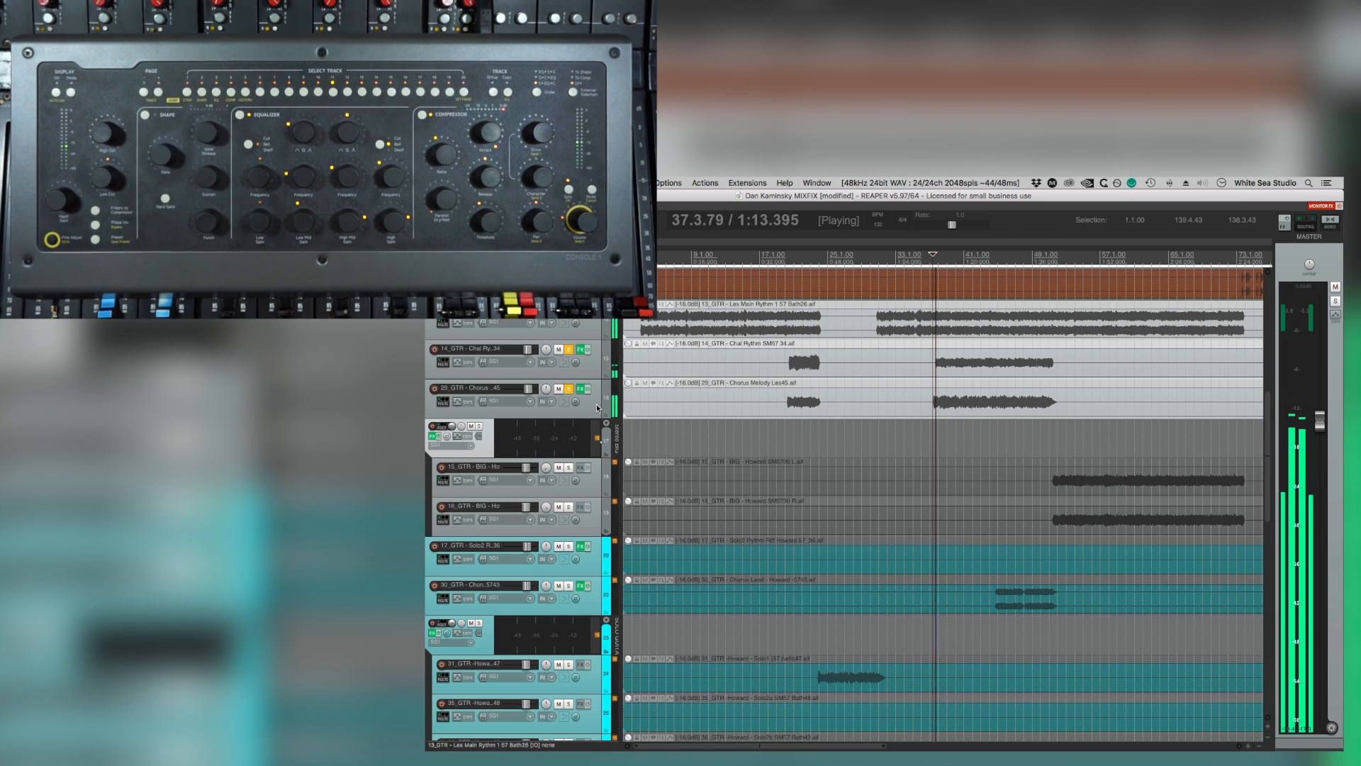
# Nudge the Chorus Melody Les45 item 30 milliseconds later and play the chorus guitars from about bar 37.
pyautogui.click(911, 395)
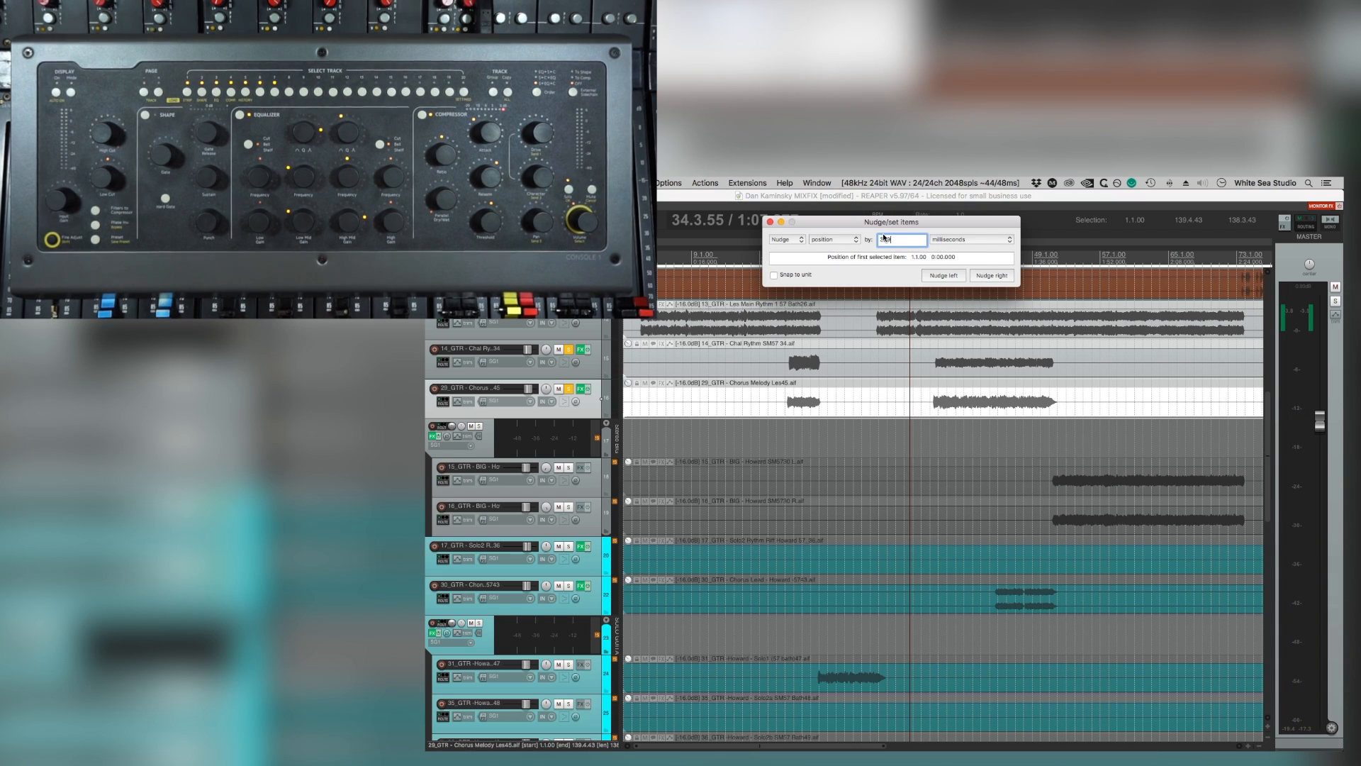
pyautogui.click(992, 276)
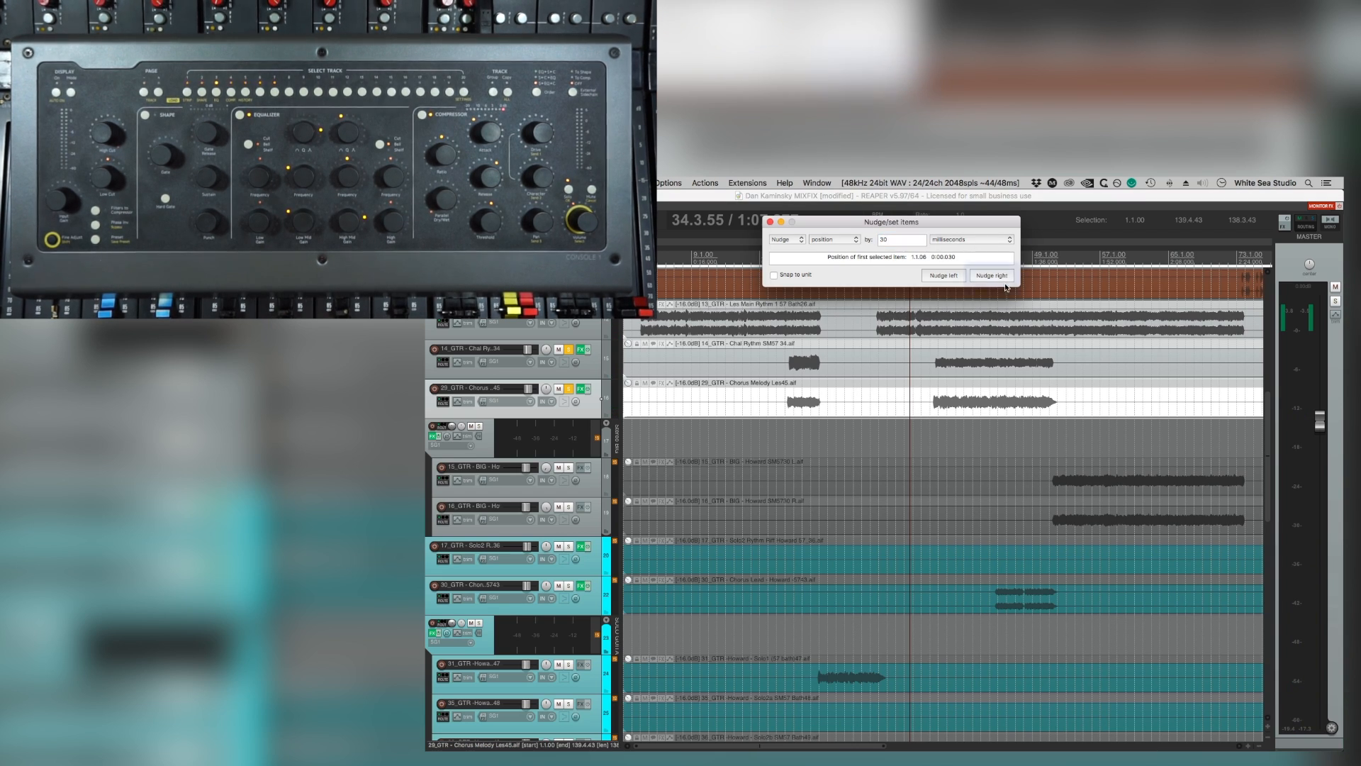
pyautogui.click(770, 221)
pyautogui.press('space')
pyautogui.click(932, 344)
pyautogui.press('space')
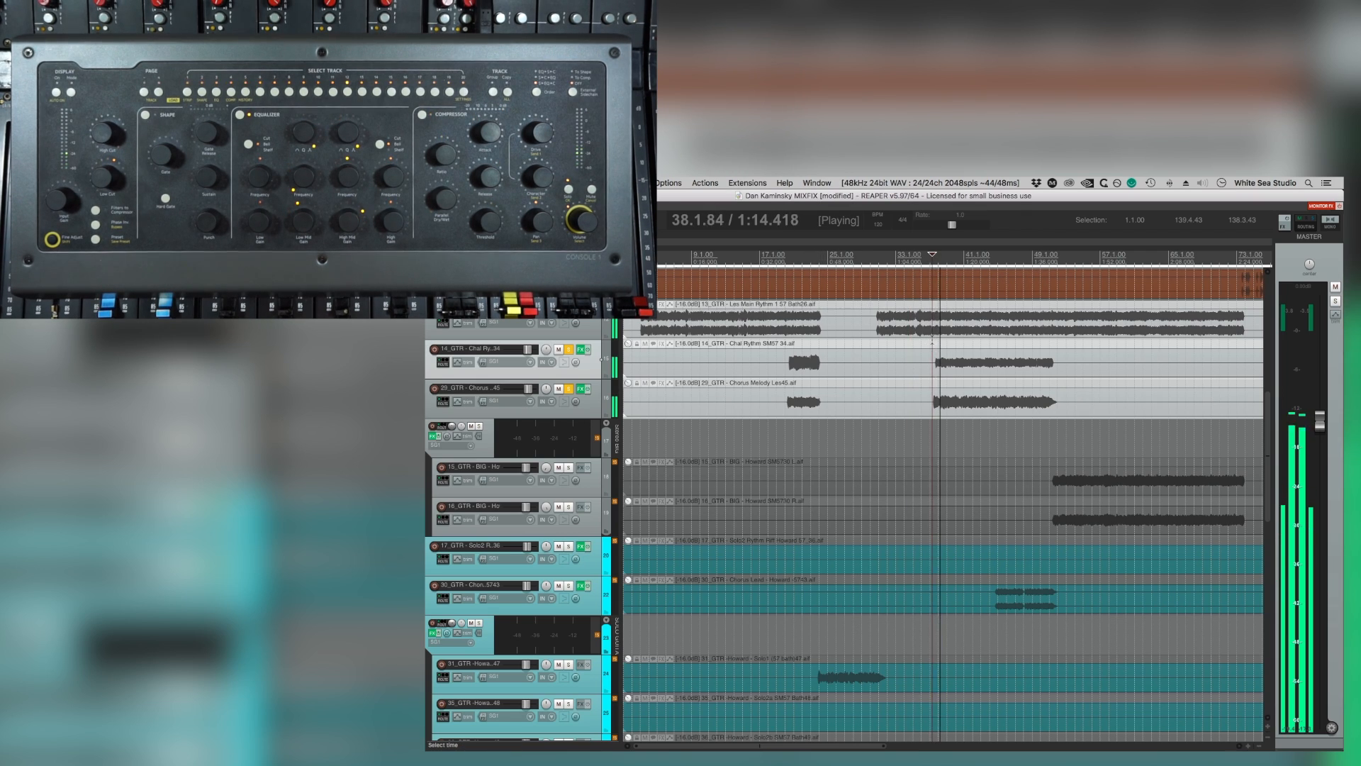
# Try nudging the Chorus Melody Les45 item another 30 milliseconds later and play the chorus again.
pyautogui.click(922, 401)
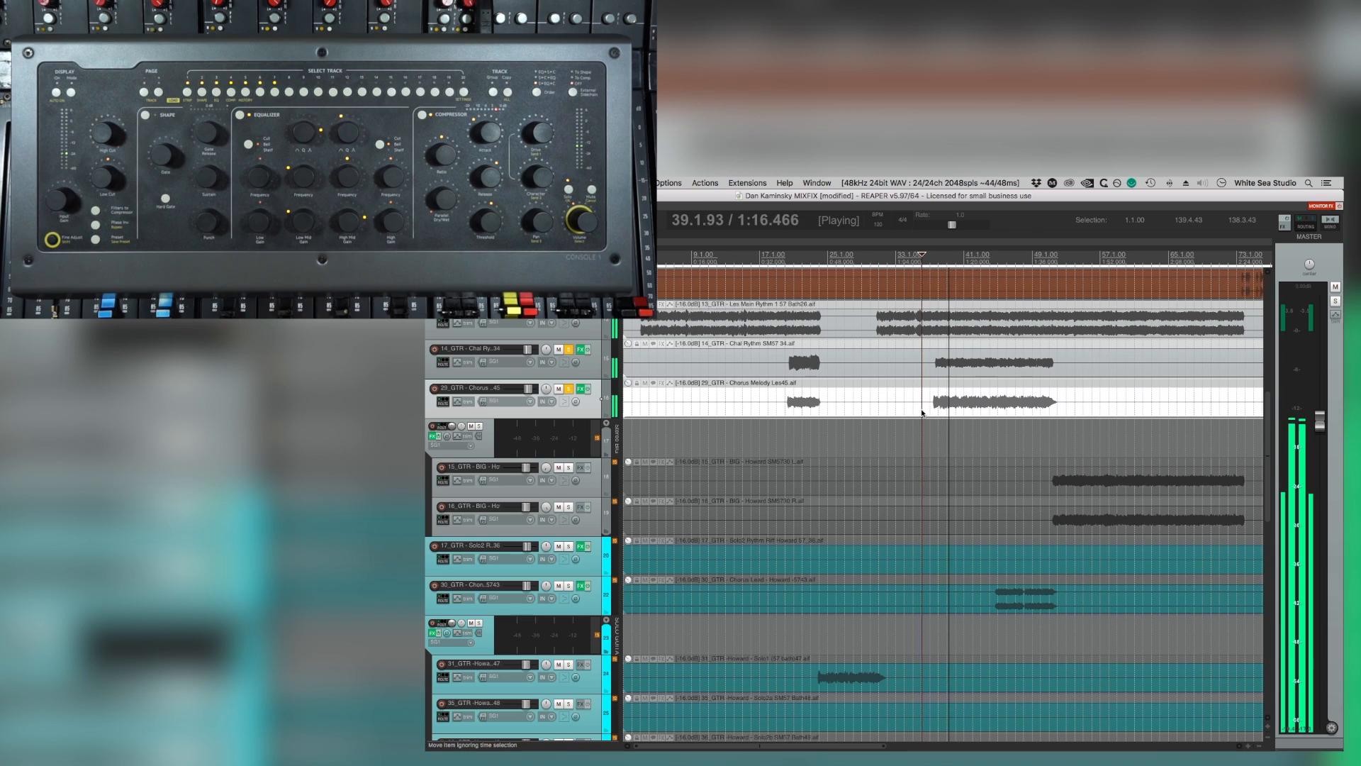
pyautogui.press('n')
pyautogui.click(990, 277)
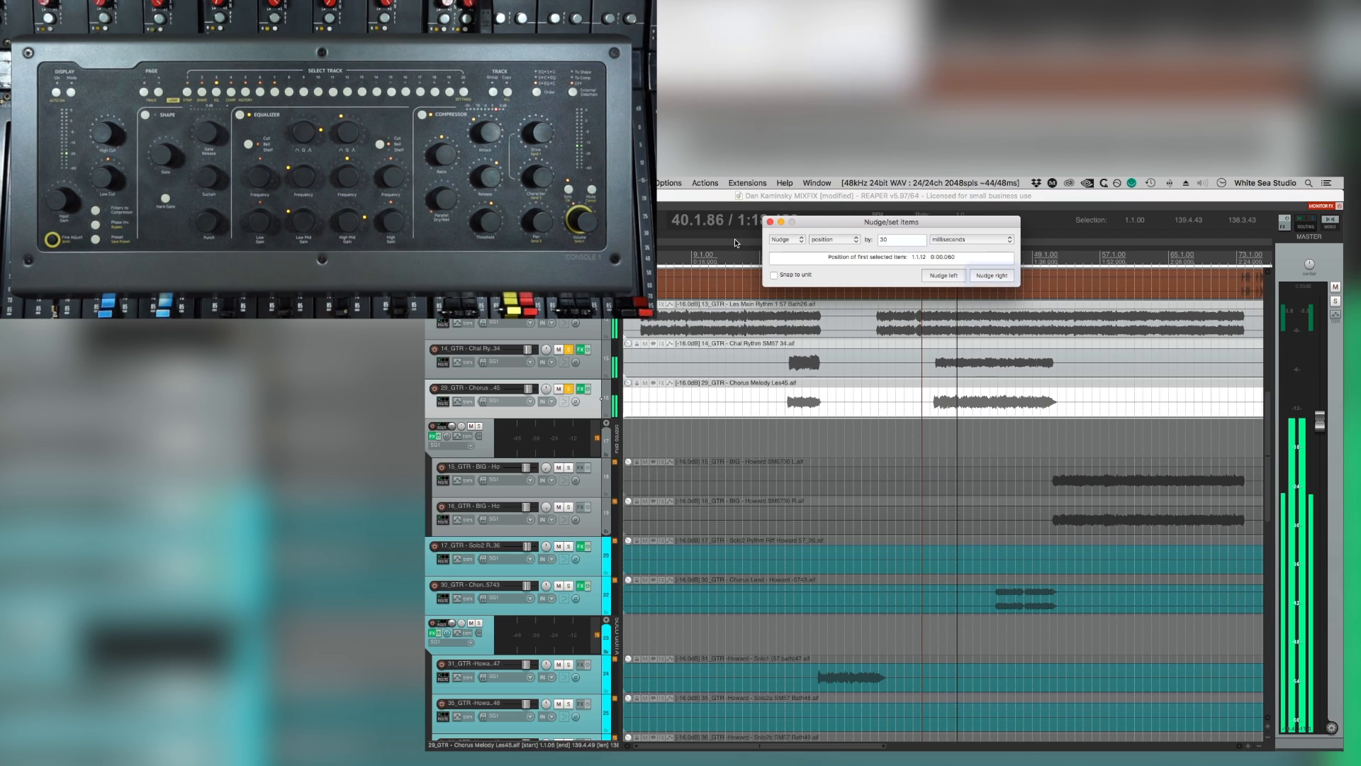
pyautogui.press('Escape')
pyautogui.press('space')
pyautogui.press('space')
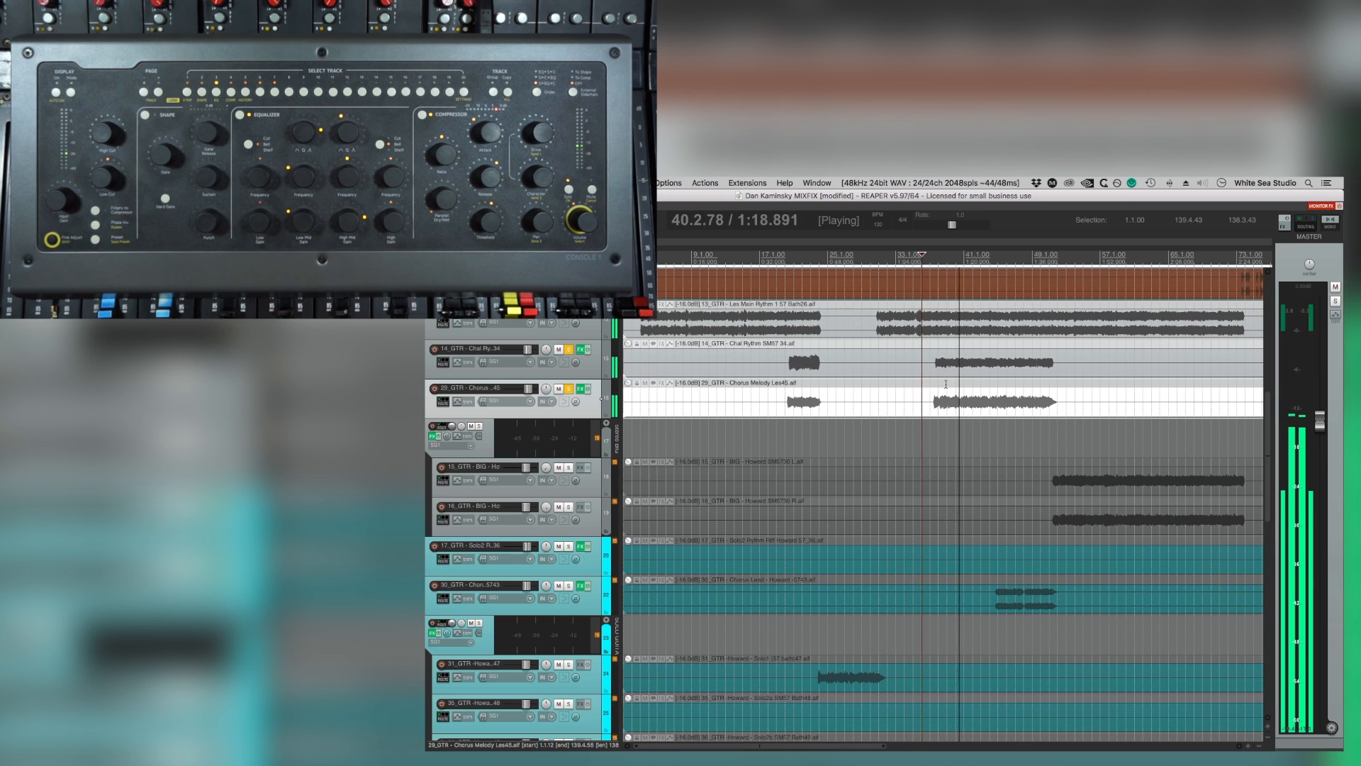
# Nudge the Chorus Melody Les45 item back 30 milliseconds earlier and listen to the second chorus guitars.
pyautogui.press('n')
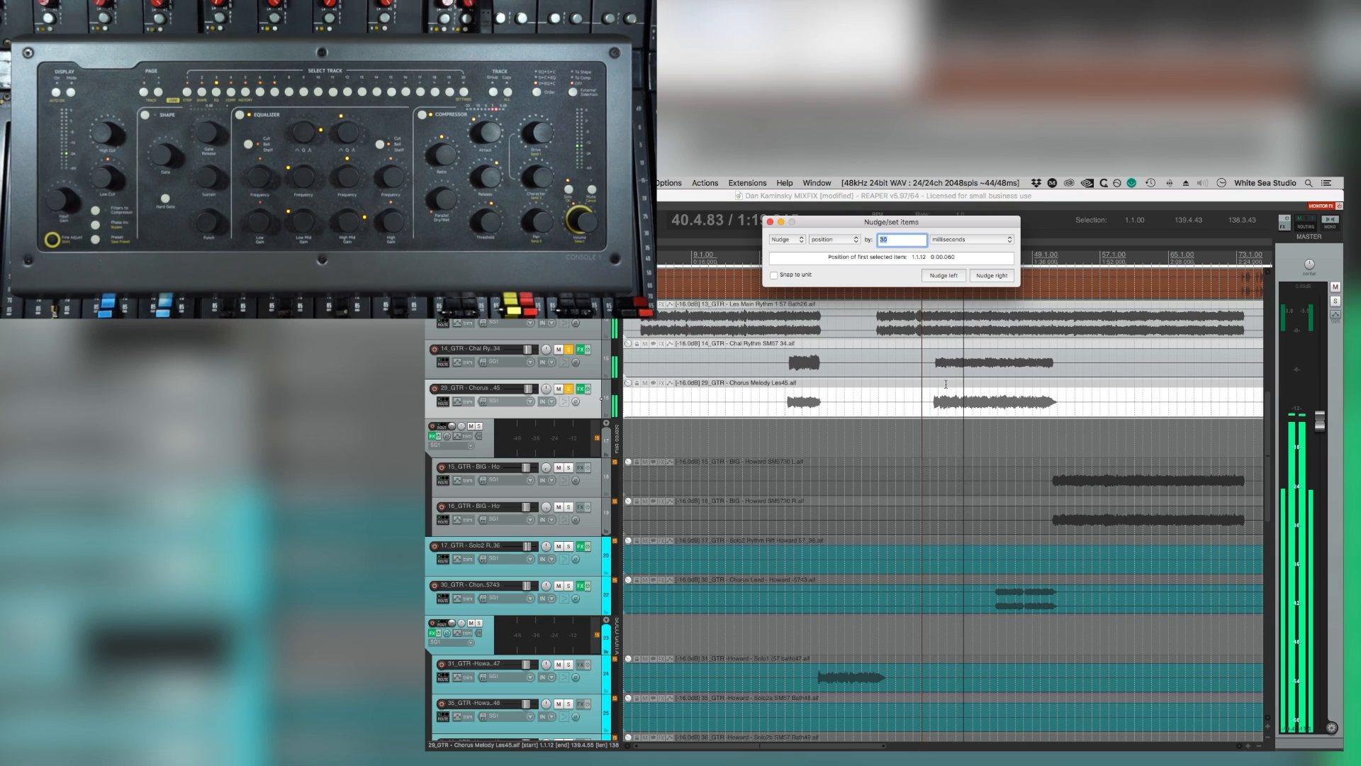
pyautogui.click(942, 278)
pyautogui.click(769, 225)
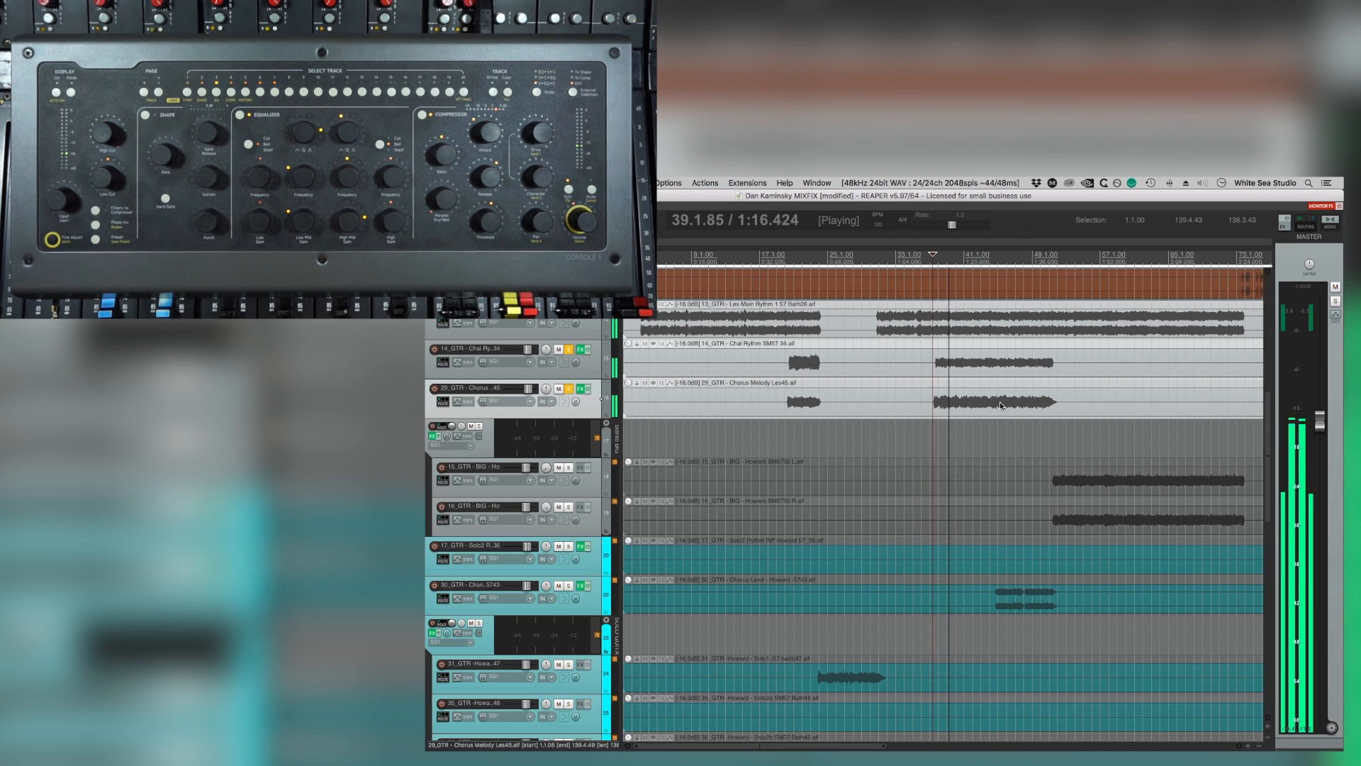
pyautogui.scroll(-2, 1000, 403)
pyautogui.scroll(1, 999, 403)
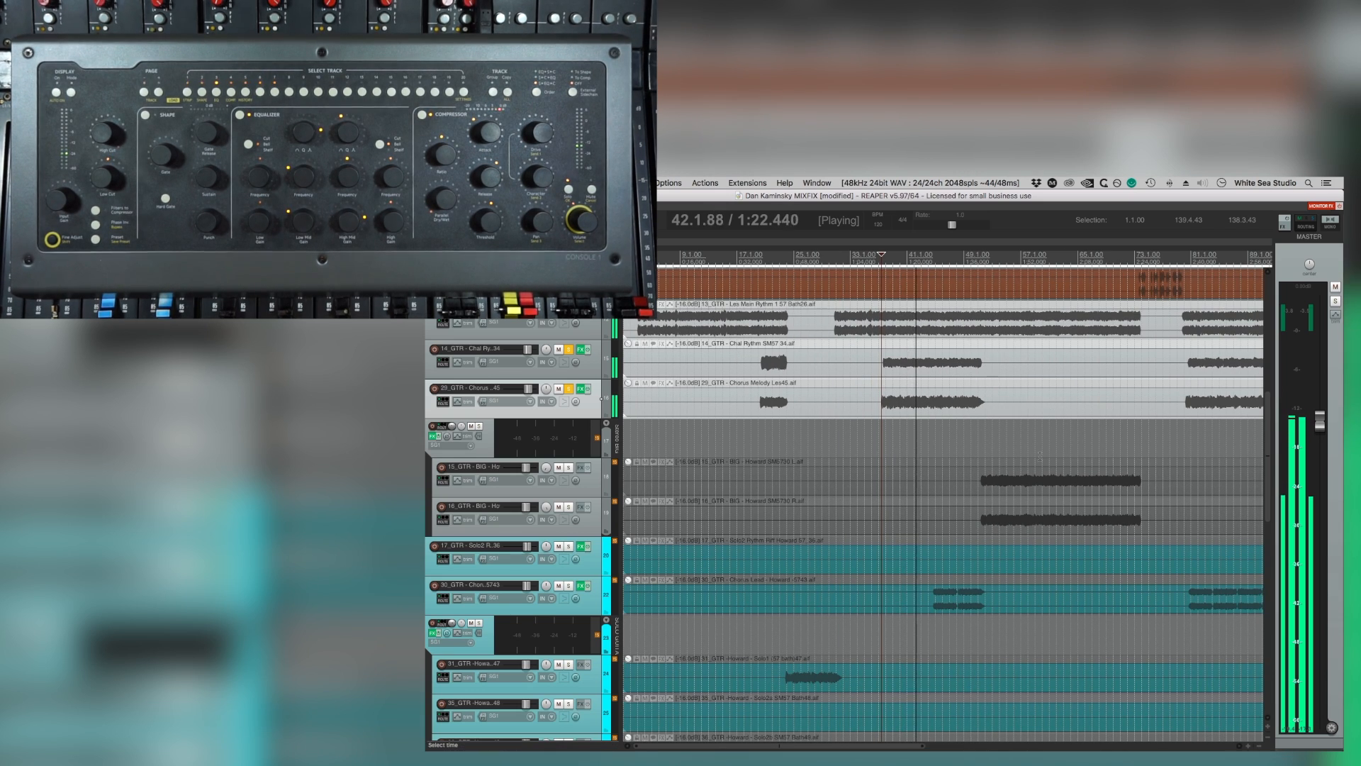
# Restart the second chorus from about bar 37 and unsolo the Les Main Rythm, Chal Rythm and Chorus Melody Les45 guitars.
pyautogui.press('space')
pyautogui.scroll(2, 996, 449)
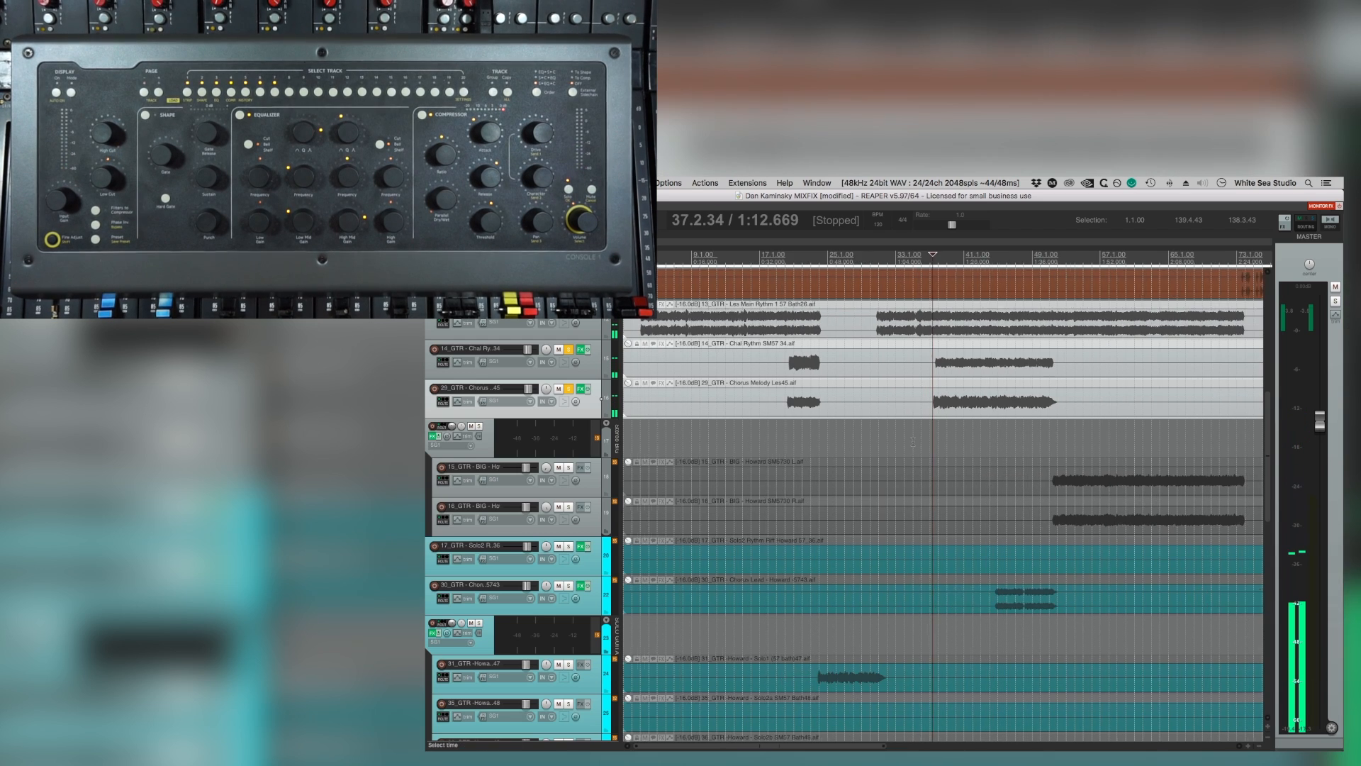
pyautogui.scroll(2, 969, 377)
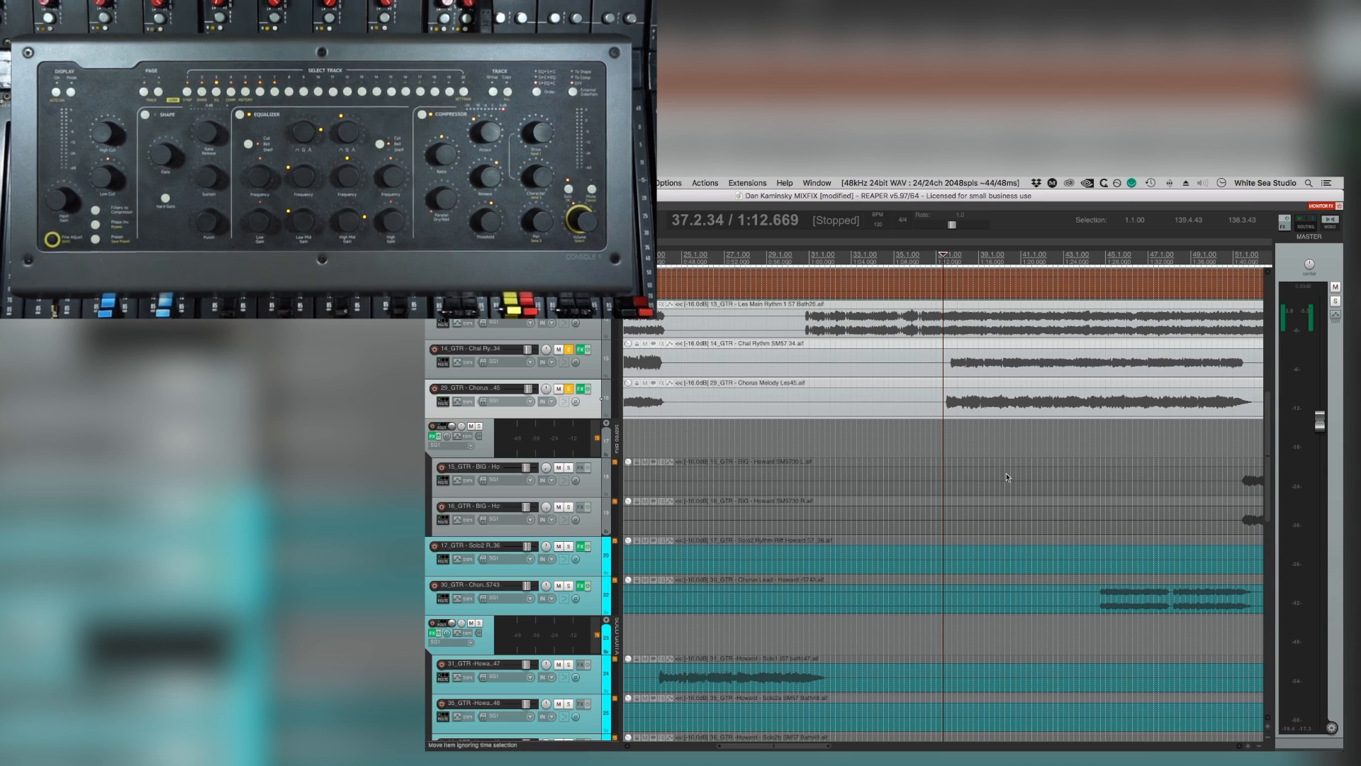
pyautogui.press('space')
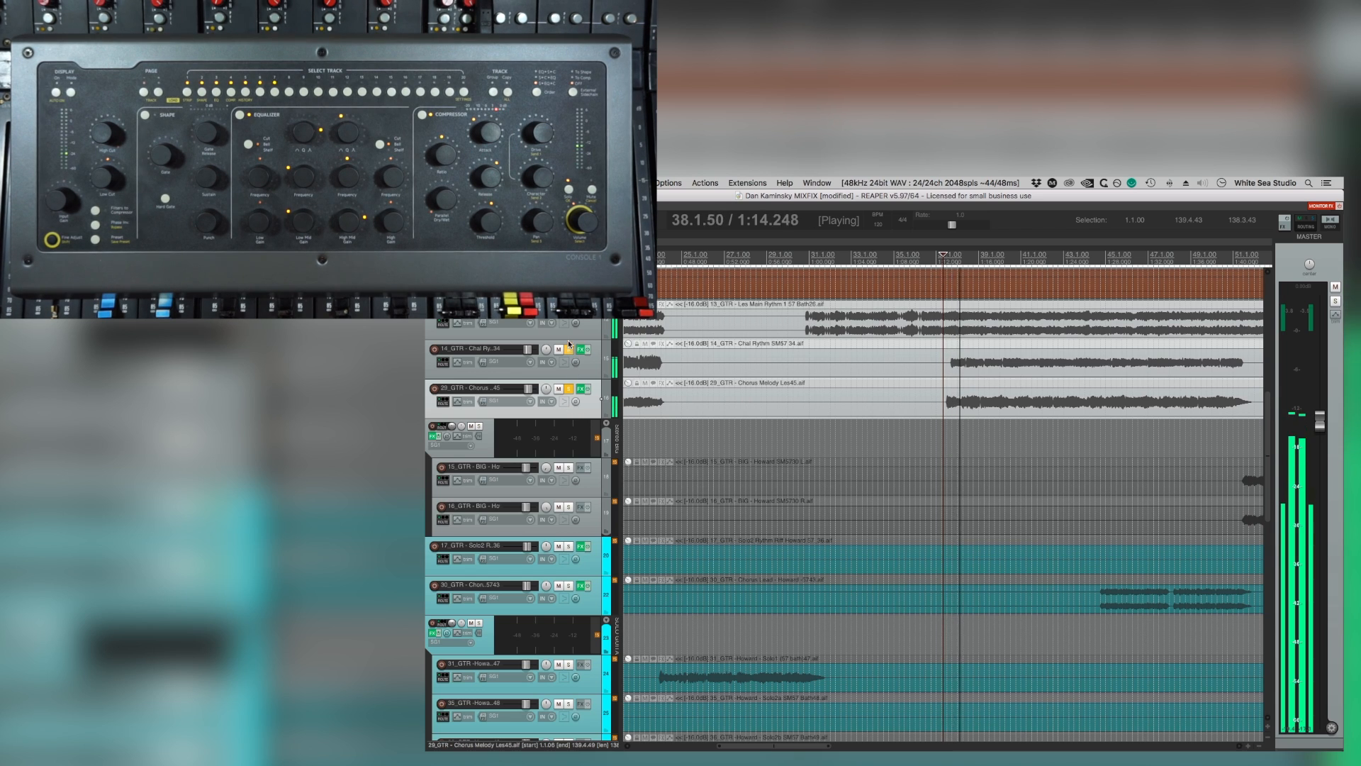
pyautogui.click(568, 310)
pyautogui.click(568, 349)
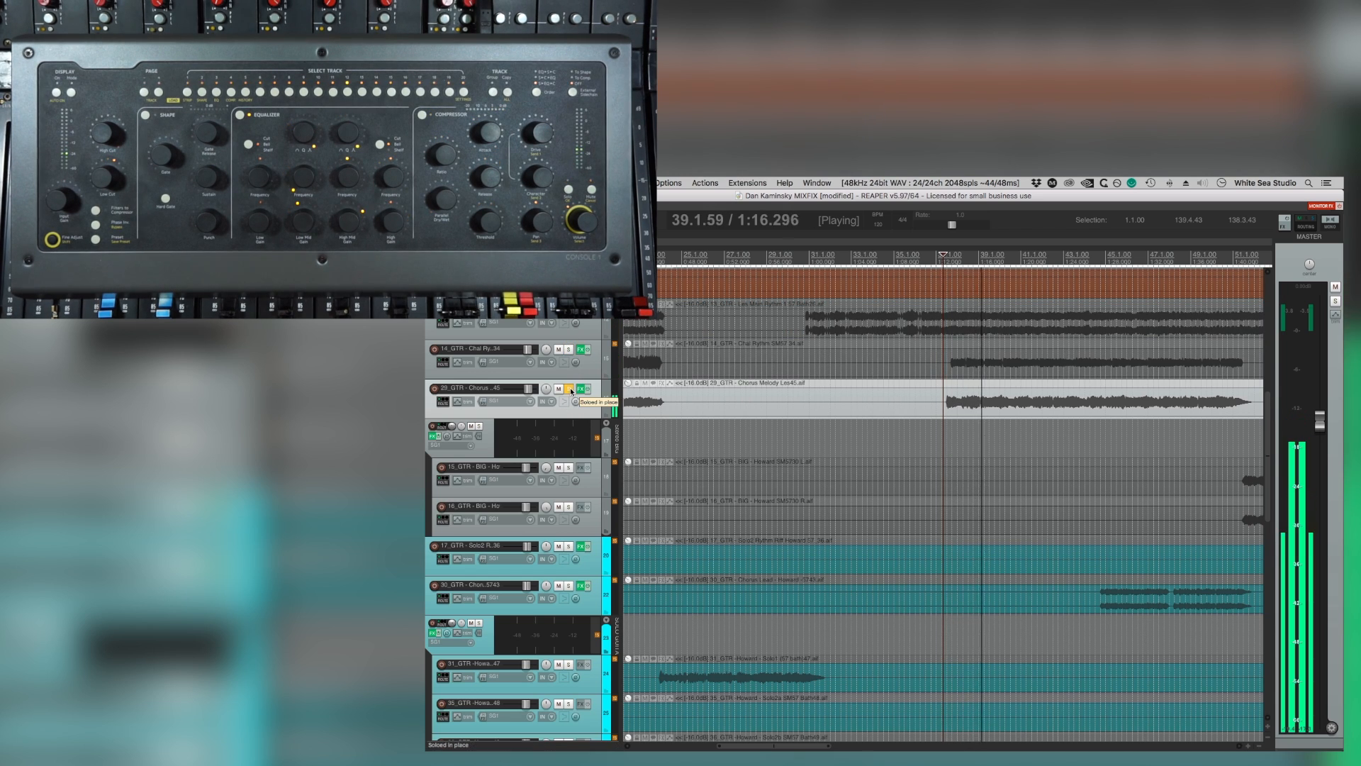
pyautogui.click(568, 389)
# Listen to the second chorus in the full mix and select the Chorus Lead guitar track for adjustment.
pyautogui.scroll(-3, 904, 451)
pyautogui.scroll(-1, 904, 451)
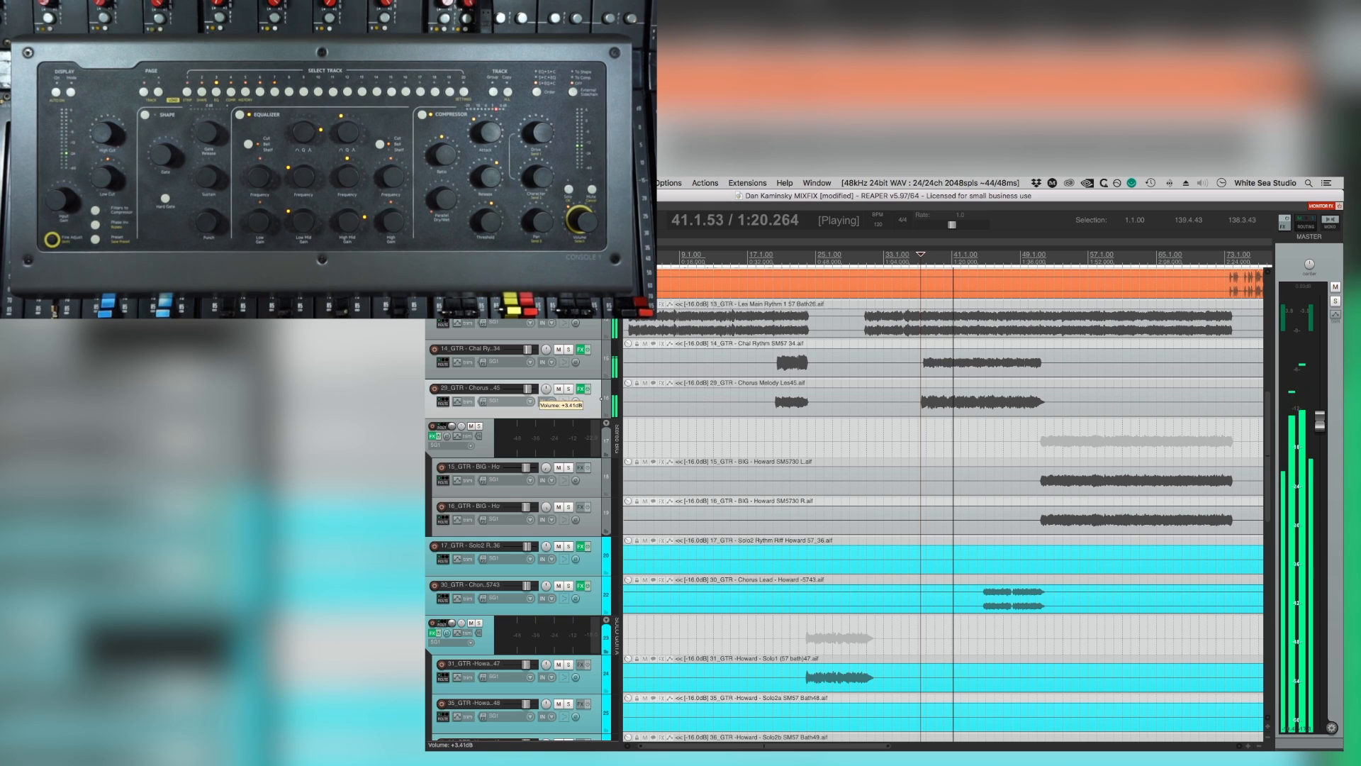
pyautogui.scroll(-1, 1069, 448)
pyautogui.scroll(-3, 1069, 447)
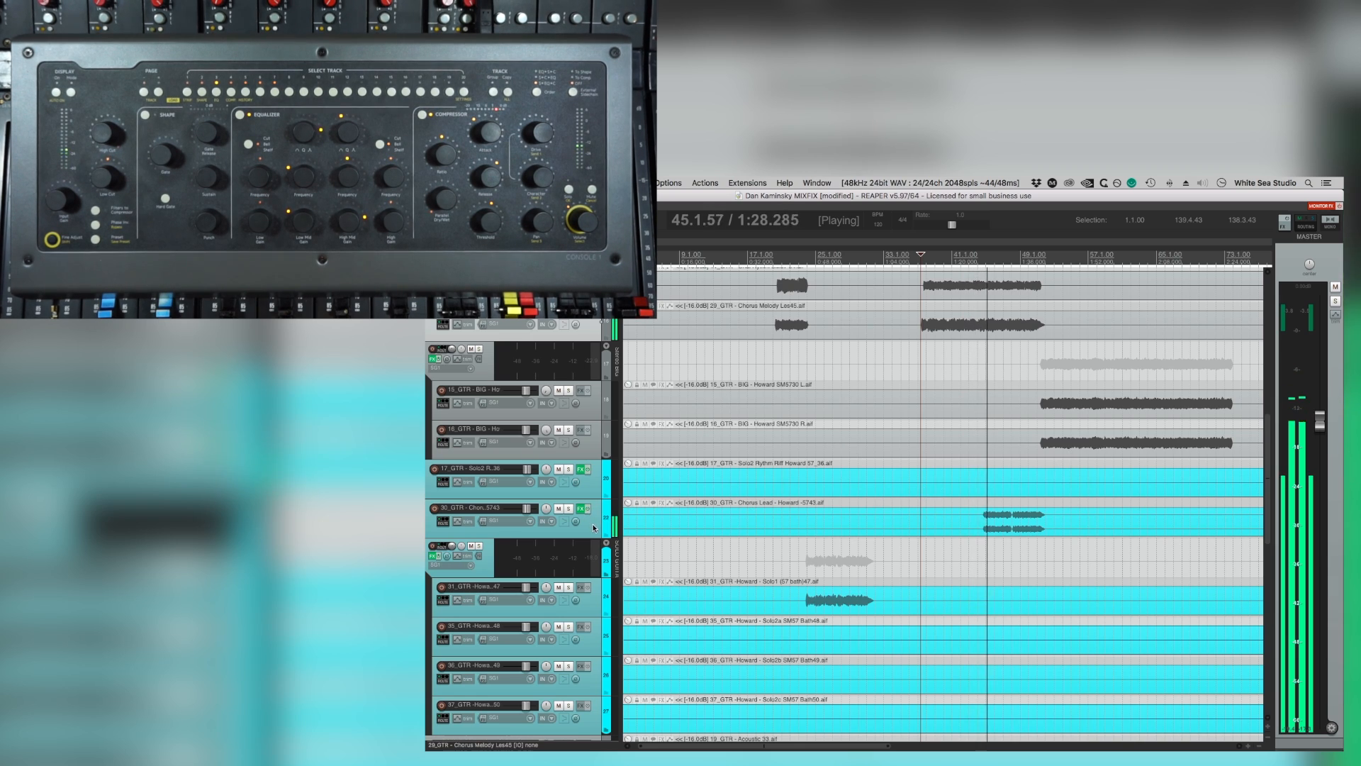
pyautogui.click(527, 510)
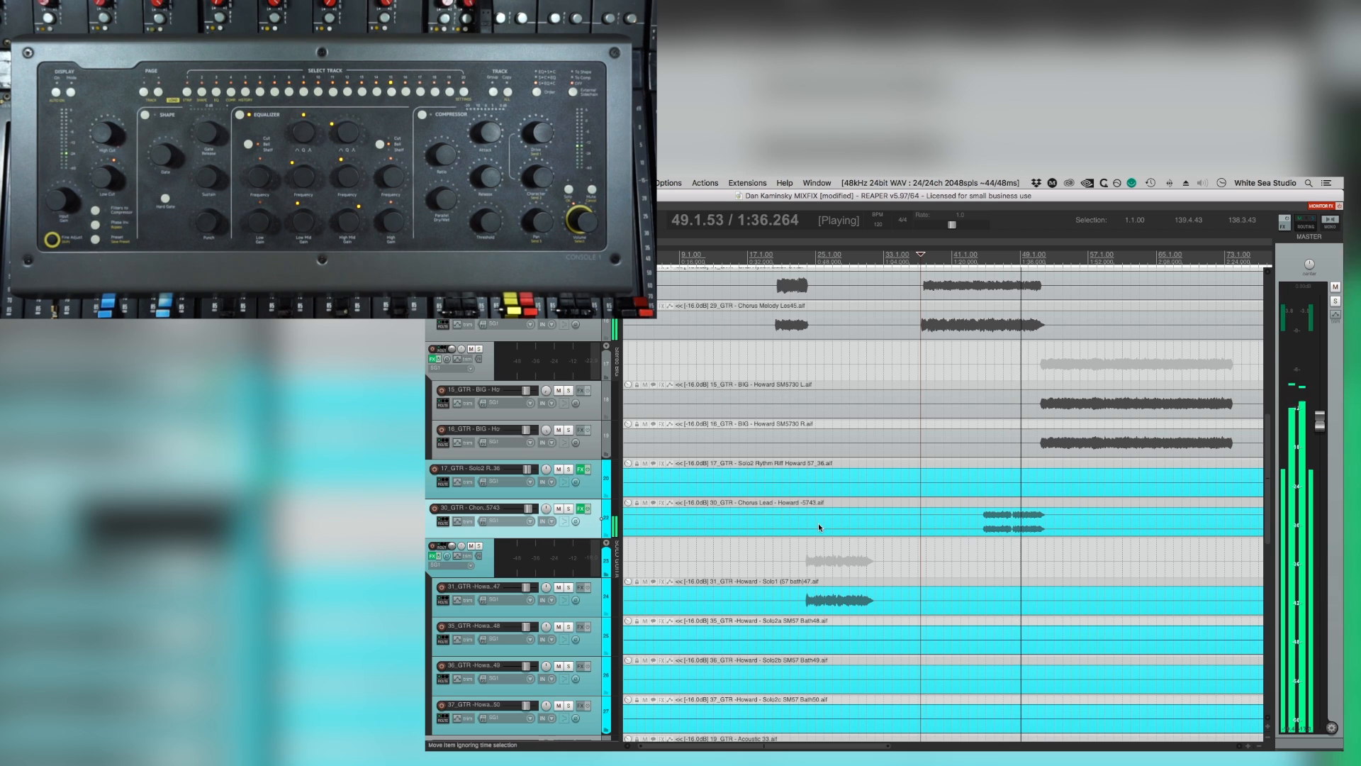
# Select the Organ154, first Bridge Synth and Acoustic 33 tracks in turn and balance their levels while the bridge plays.
pyautogui.scroll(-5, 816, 518)
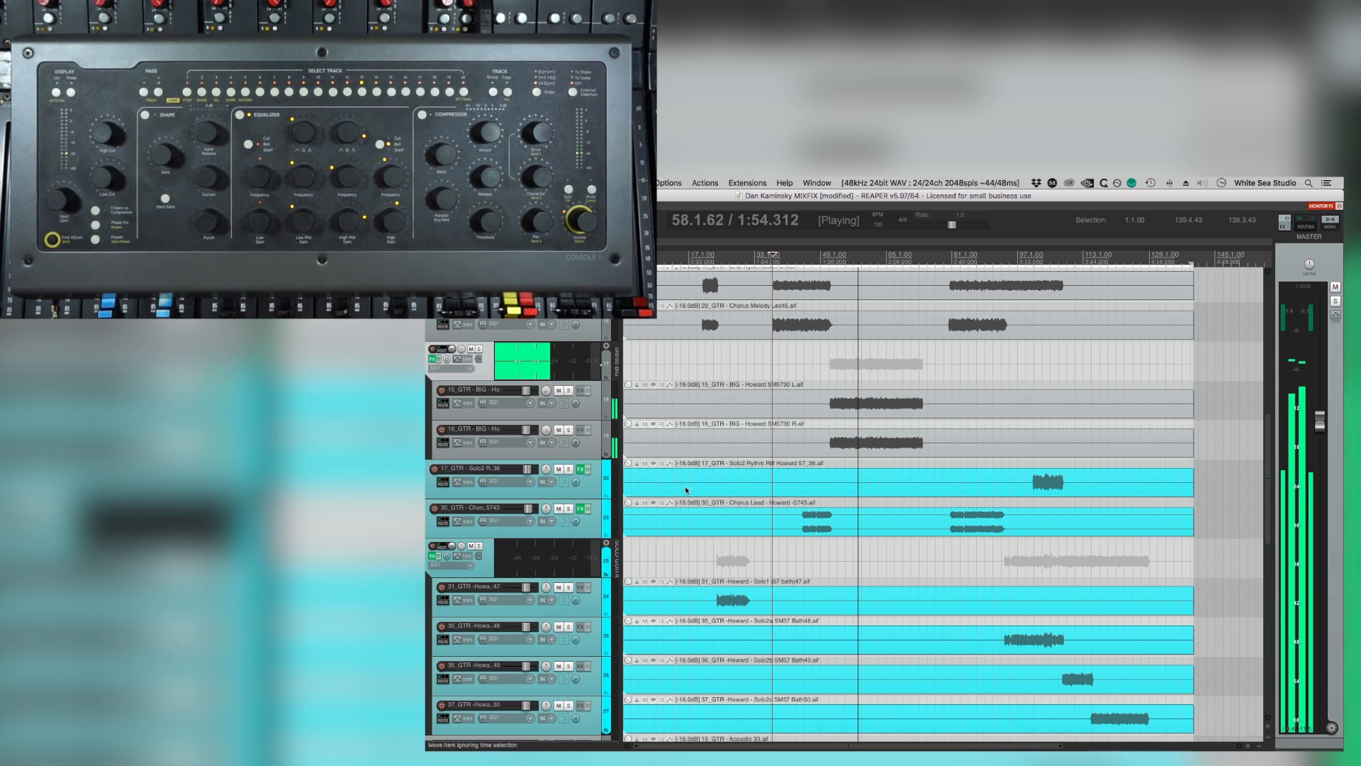
pyautogui.scroll(-10, 795, 448)
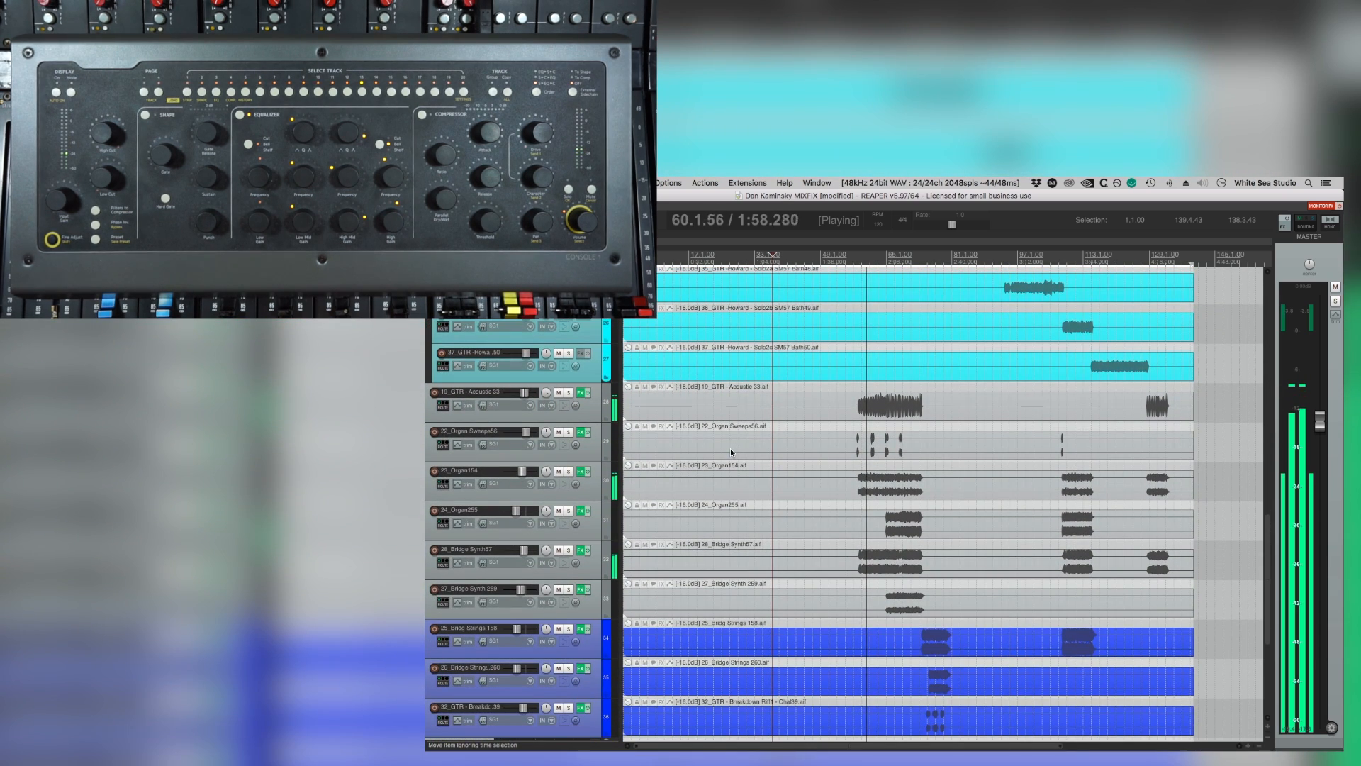
pyautogui.click(600, 489)
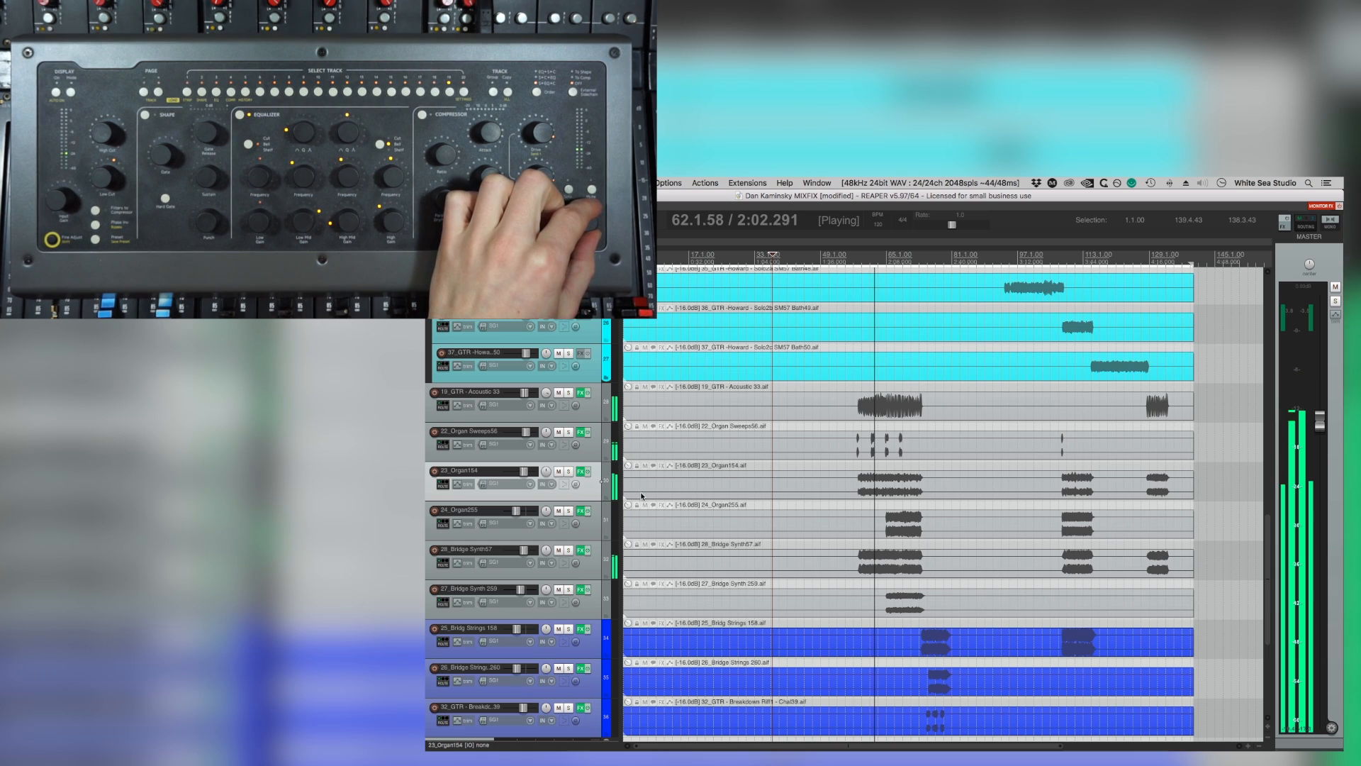
pyautogui.click(596, 564)
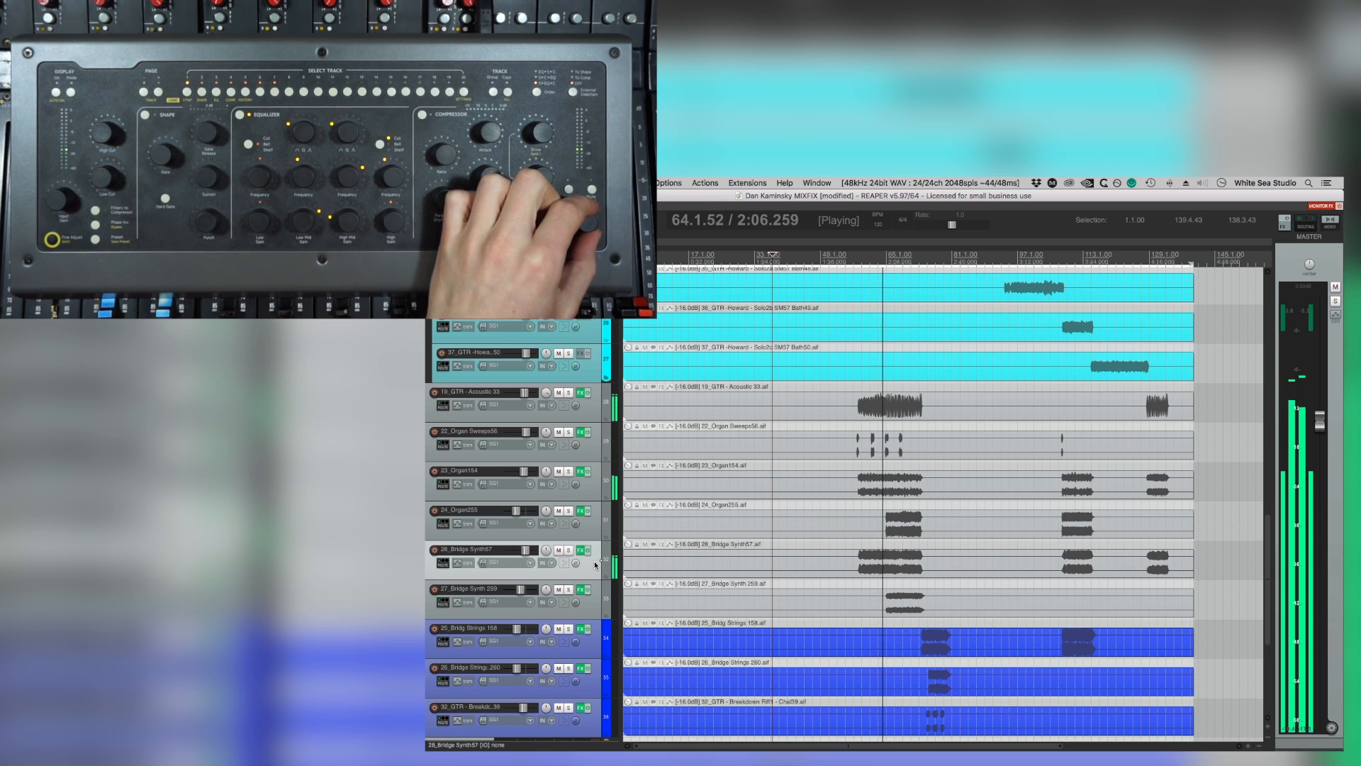
pyautogui.click(587, 414)
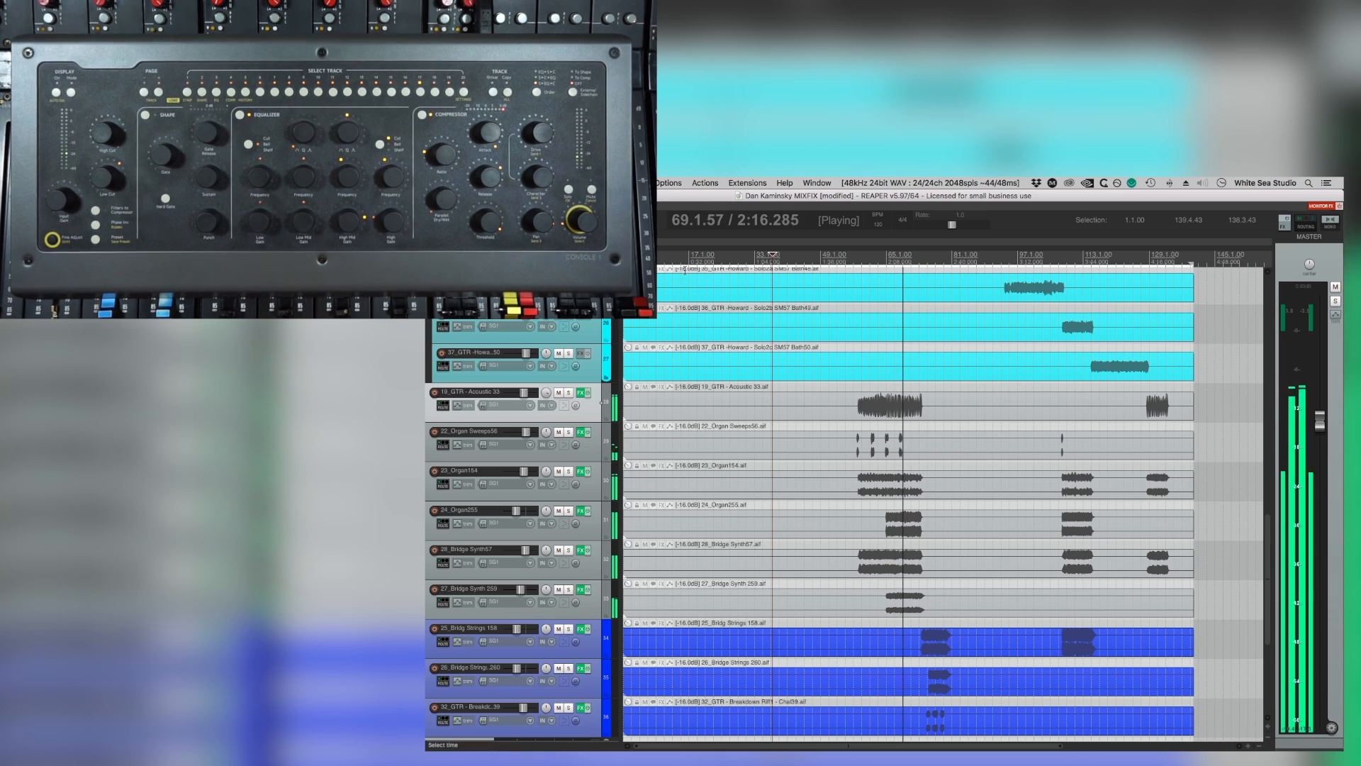
# Play the song from the start, checking the drum and guitar tracks and adjusting the Tom311 track's level.
pyautogui.press('Home')
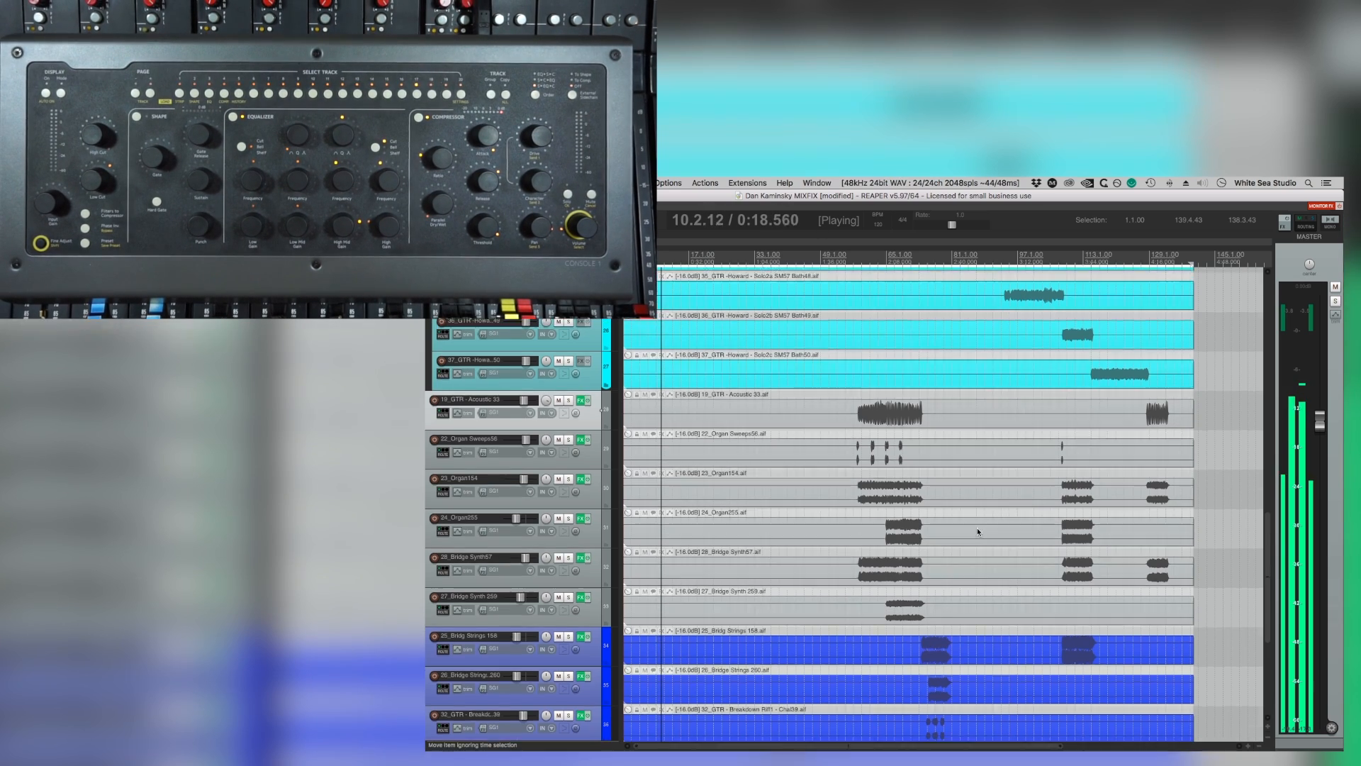
pyautogui.scroll(15, 835, 525)
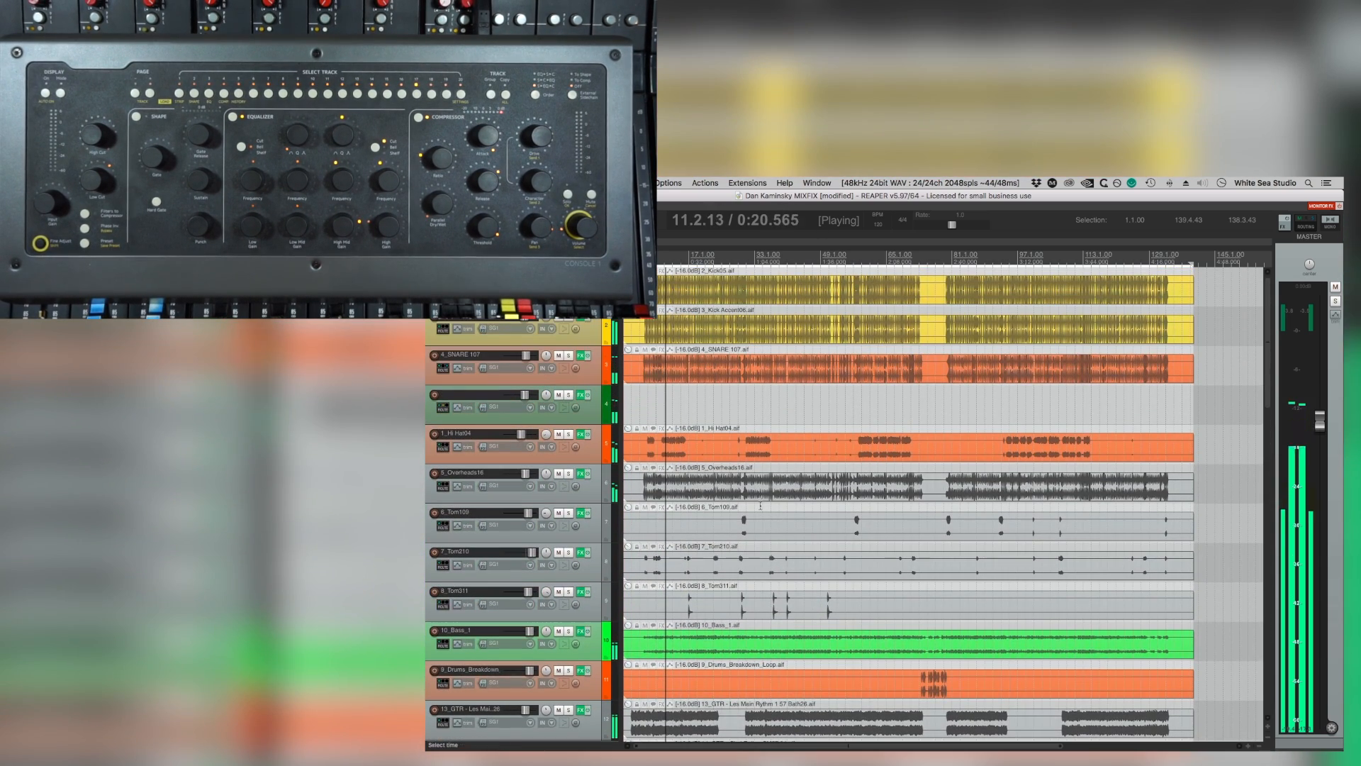
pyautogui.scroll(-5, 780, 510)
pyautogui.scroll(-1, 755, 495)
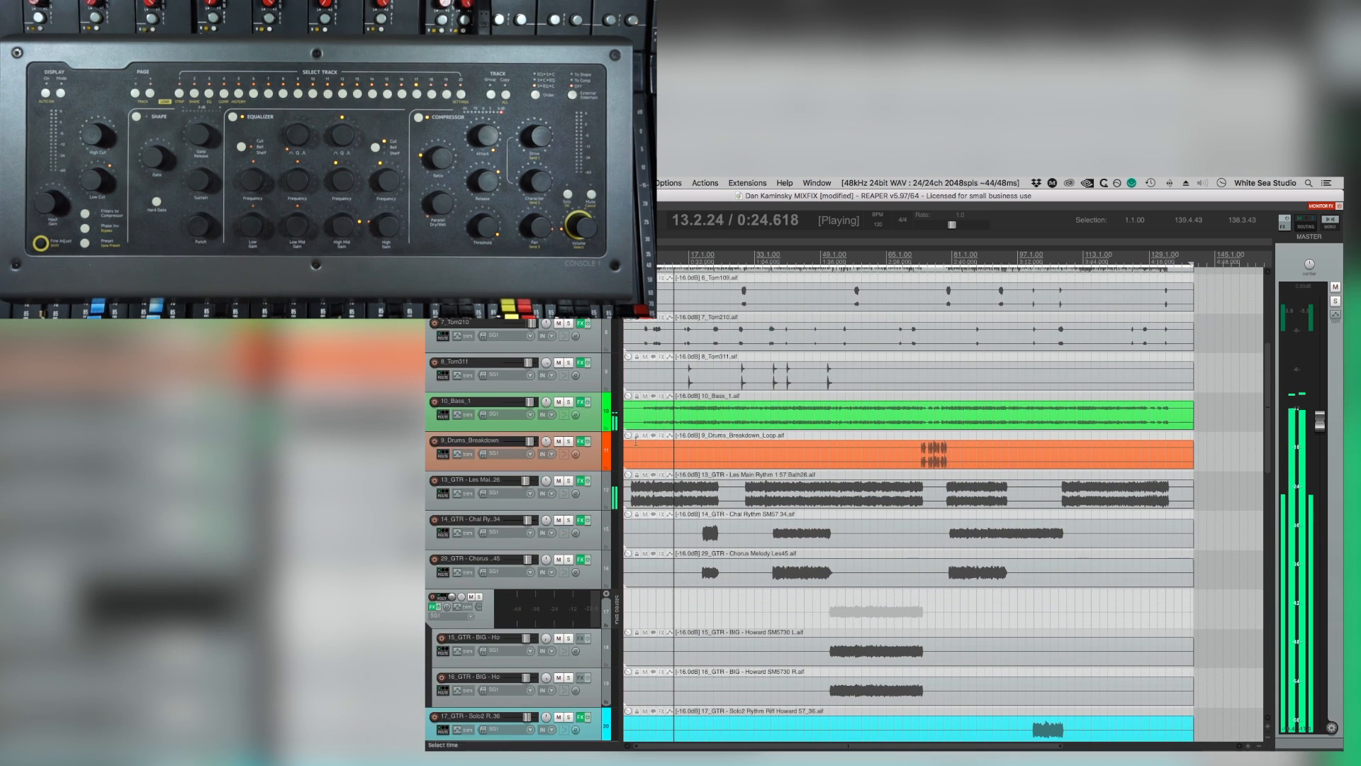
pyautogui.scroll(1, 596, 381)
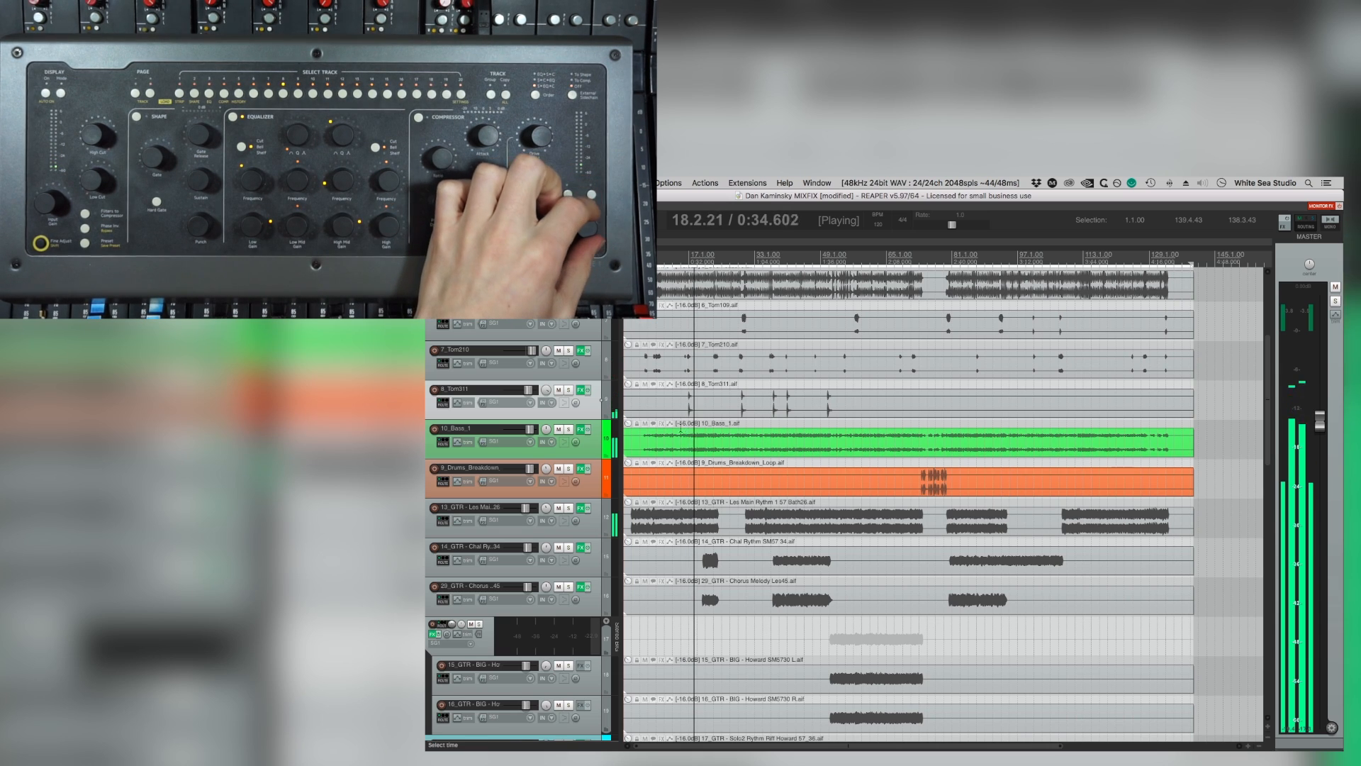
pyautogui.scroll(-3, 724, 476)
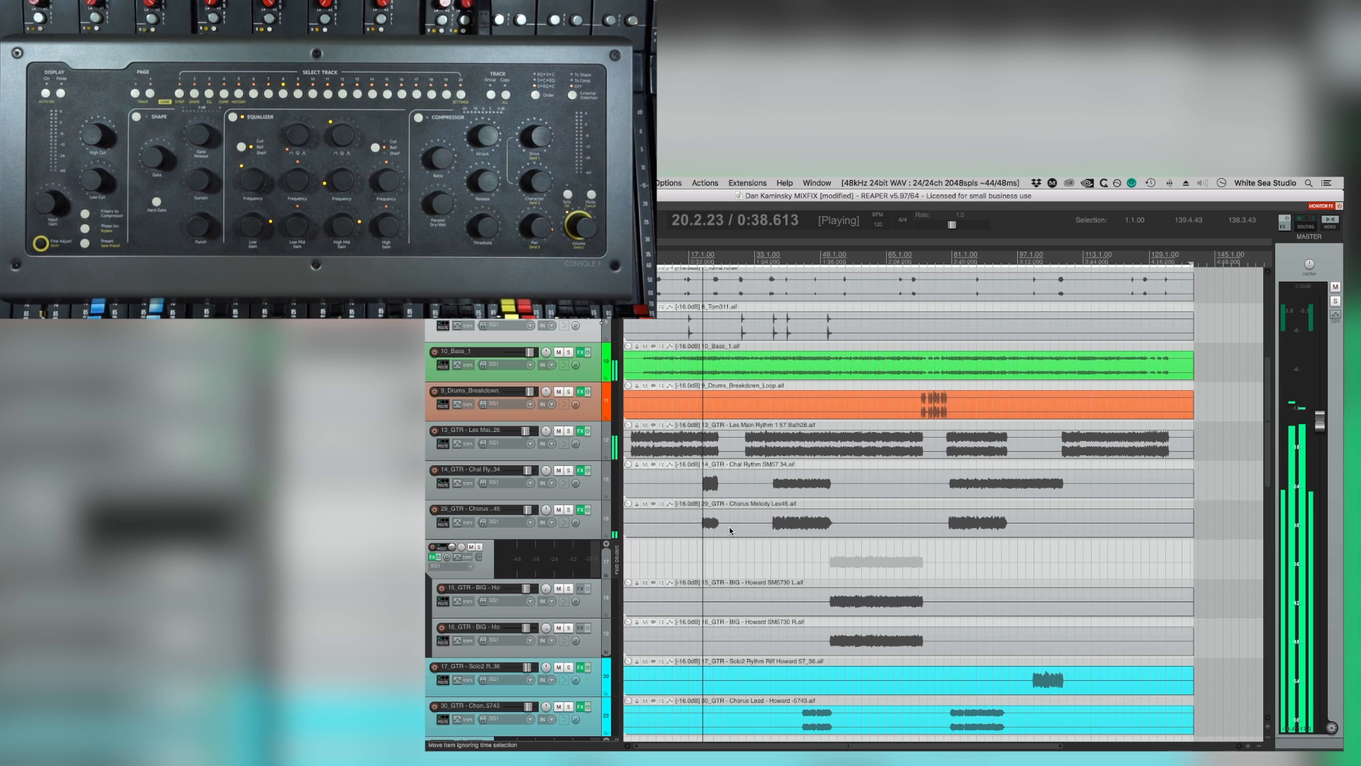
# Compare the mix with the Chorus Melody Les45 track muted, solo the track and play it from about bar 18.
pyautogui.click(559, 510)
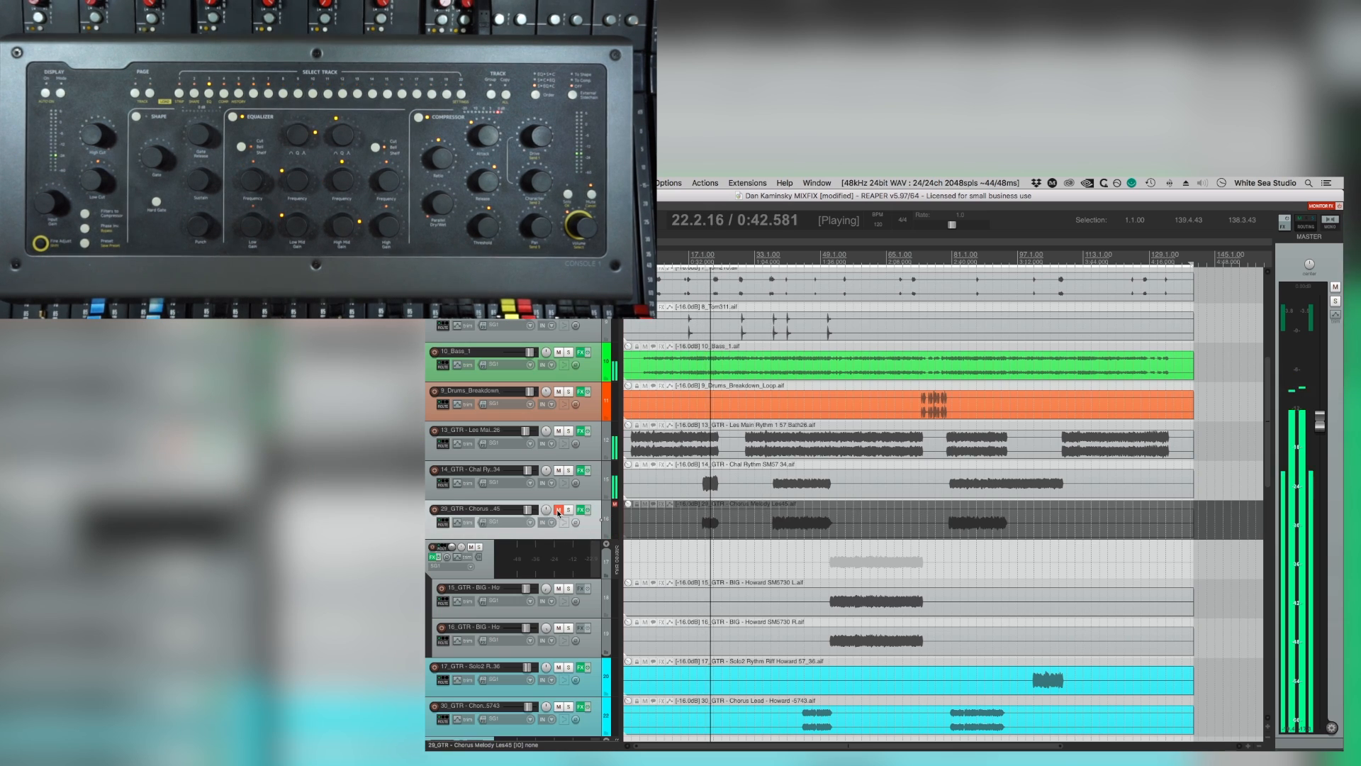
pyautogui.click(558, 510)
pyautogui.click(568, 509)
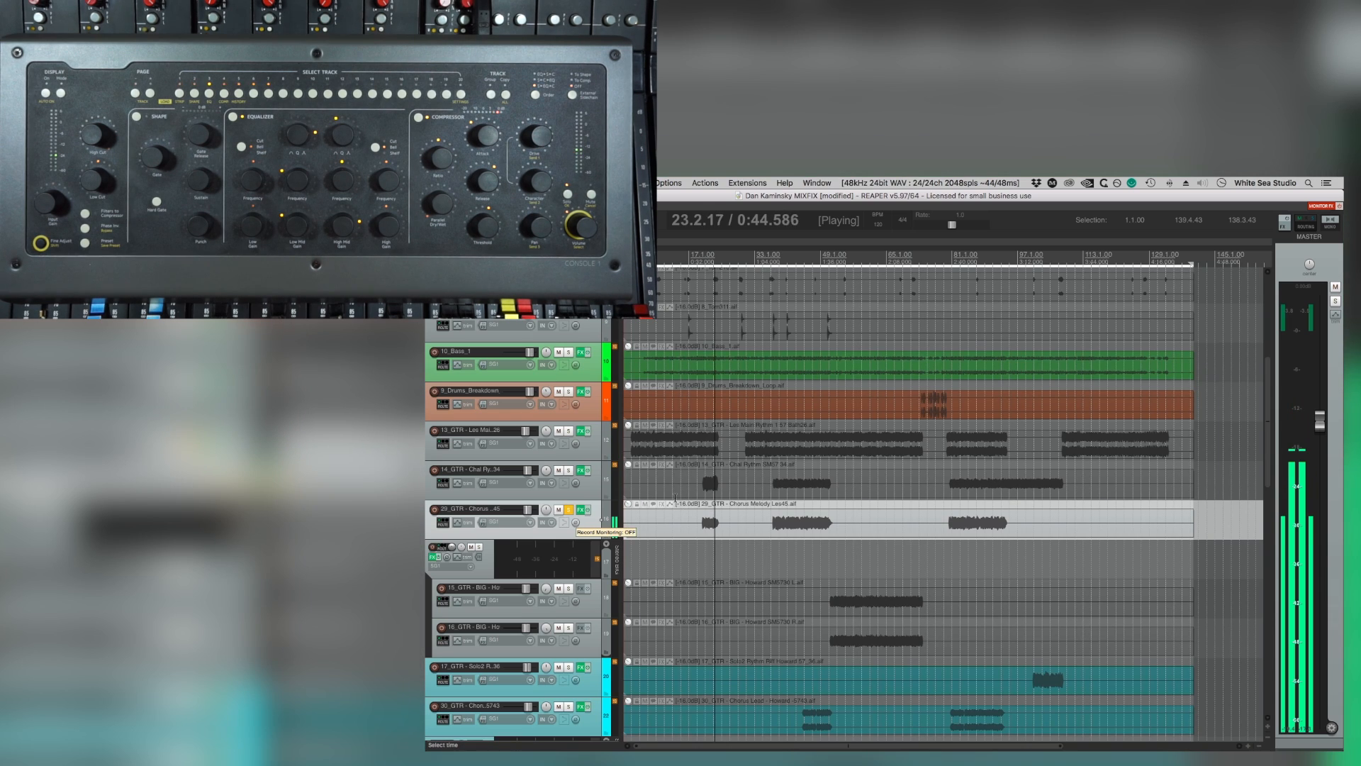
pyautogui.click(695, 259)
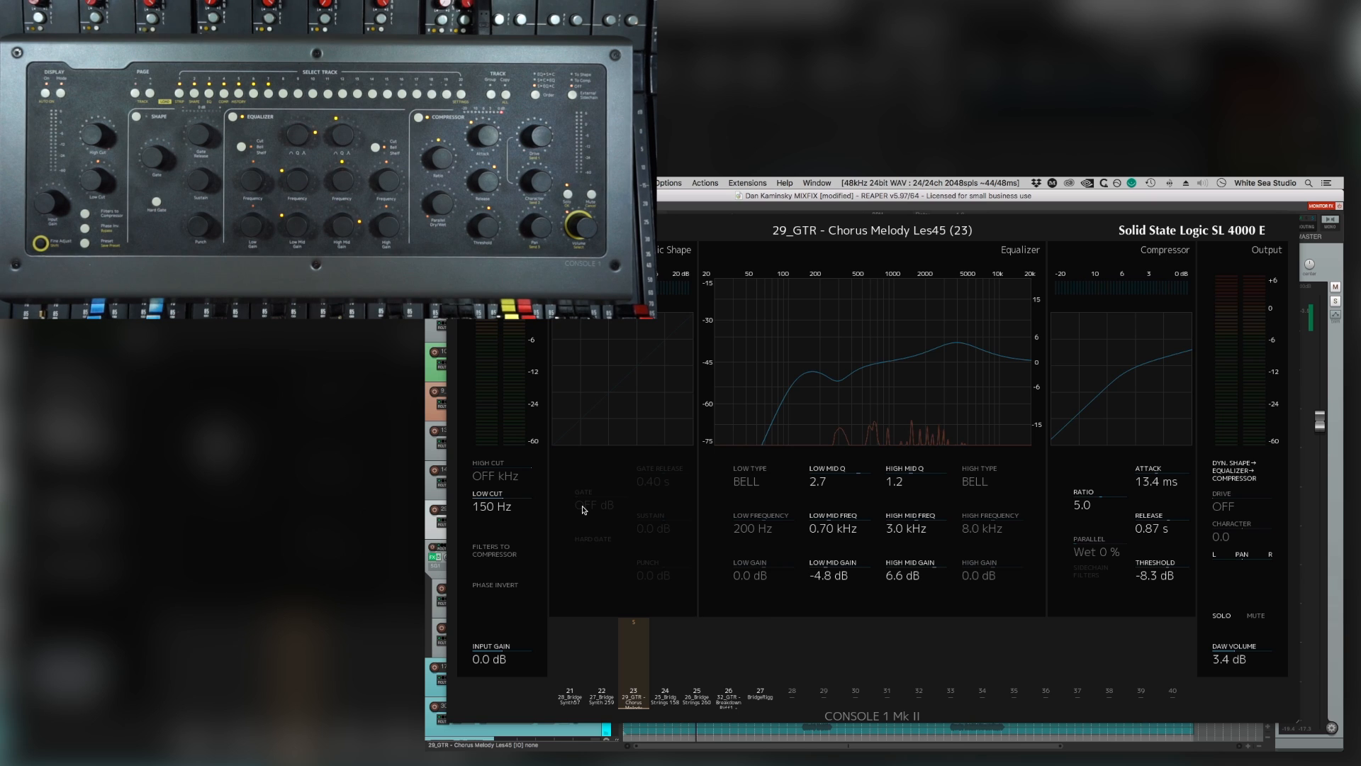
pyautogui.press('space')
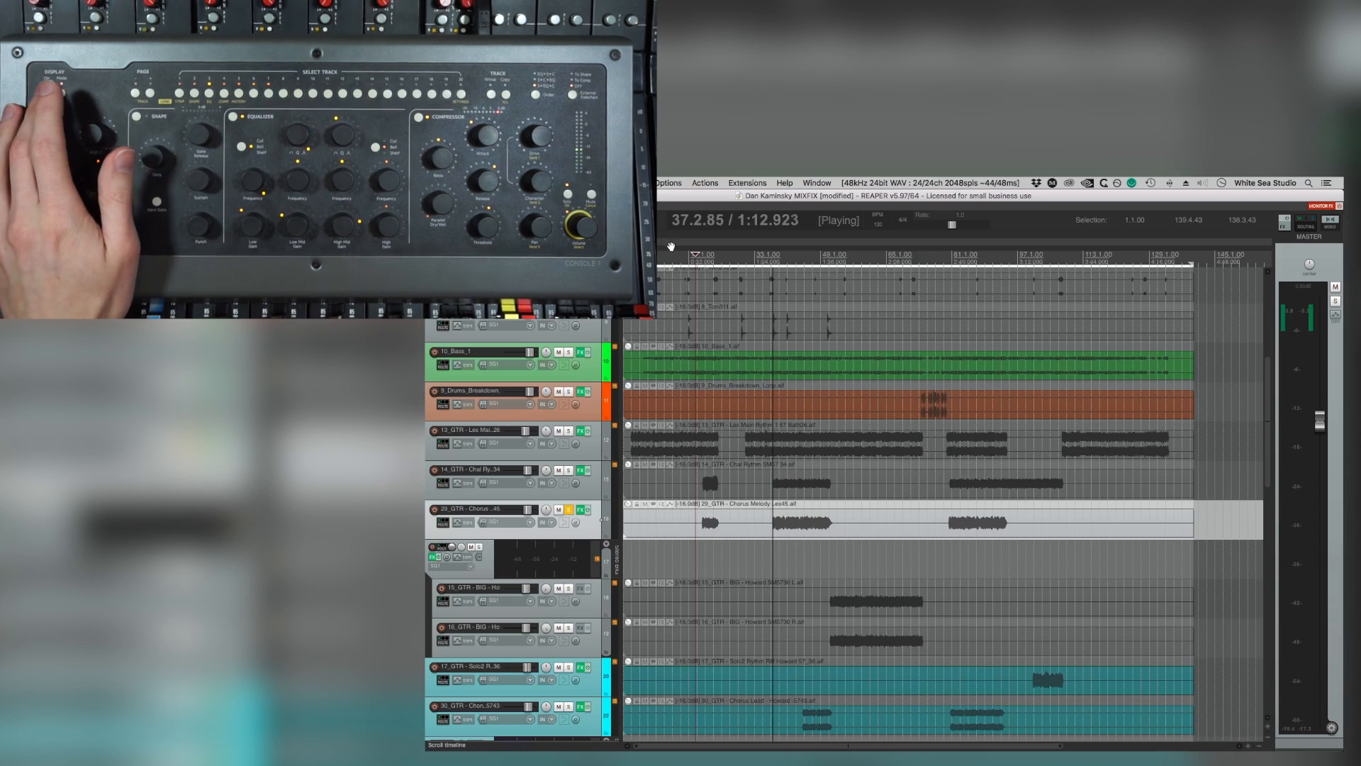
# Loop bars 37 to 52, adjust the Chorus Melody Les45 equaliser, unsolo the track and replay the second chorus in the full mix.
pyautogui.moveTo(772, 280); pyautogui.dragTo(836, 281)
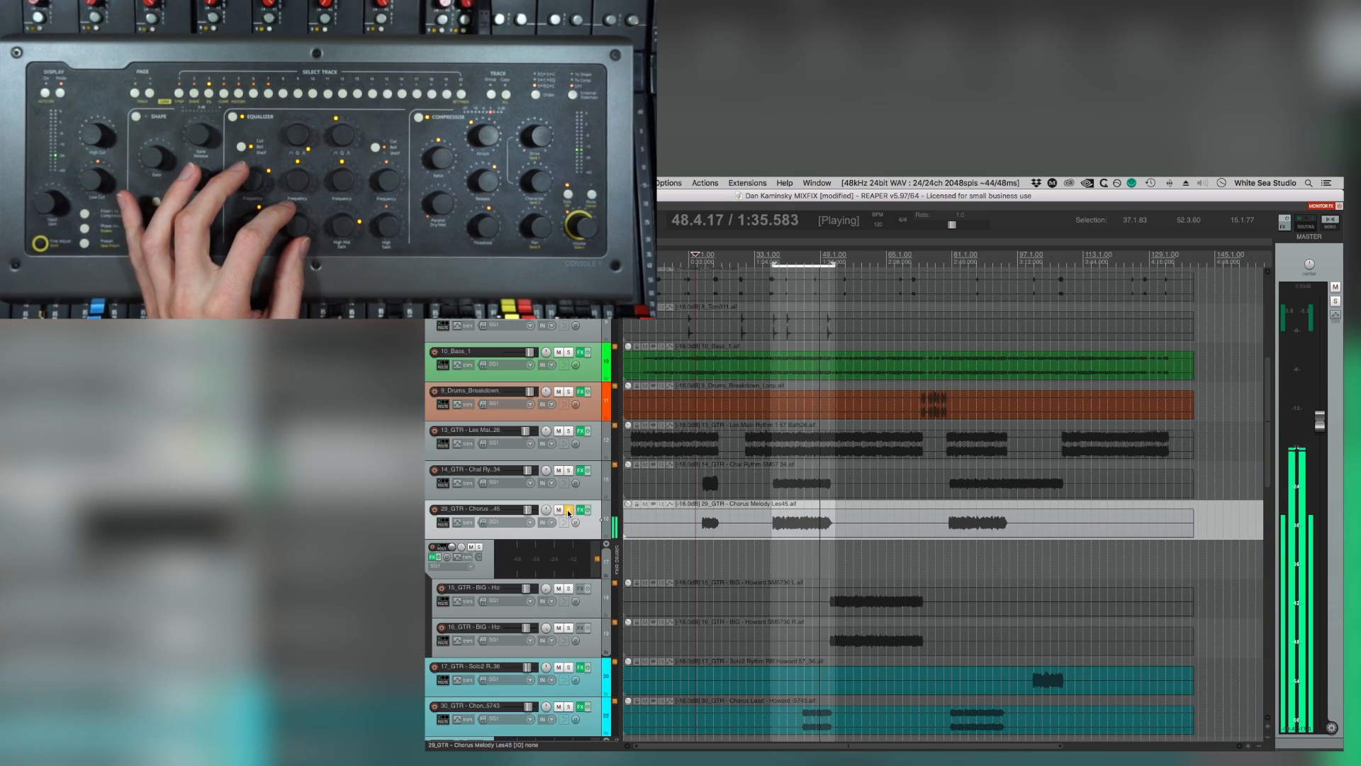
pyautogui.click(569, 512)
pyautogui.click(774, 257)
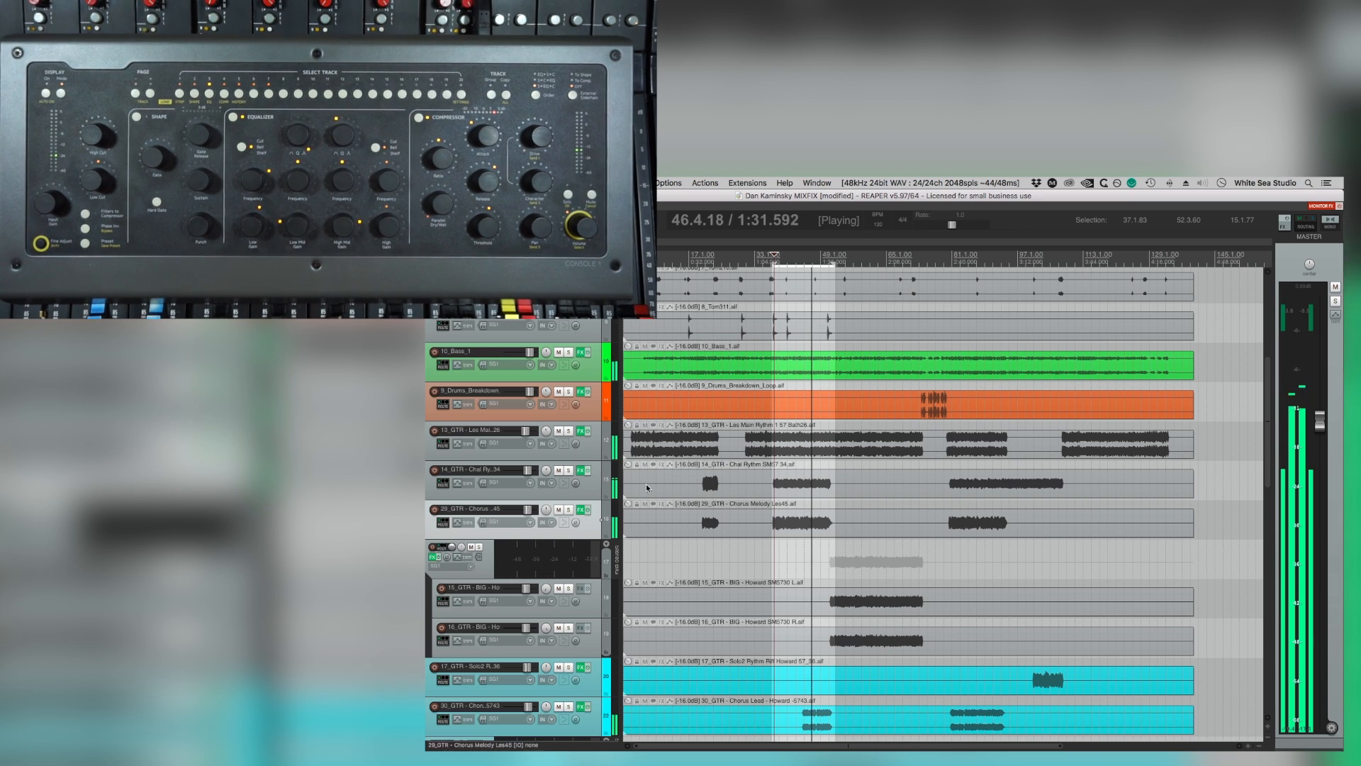
# Loop the second-chorus Chorus Lead part from about bar 44 to 53, solo its track and shape its midrange EQ.
pyautogui.scroll(-4, 812, 518)
pyautogui.scroll(-1, 797, 537)
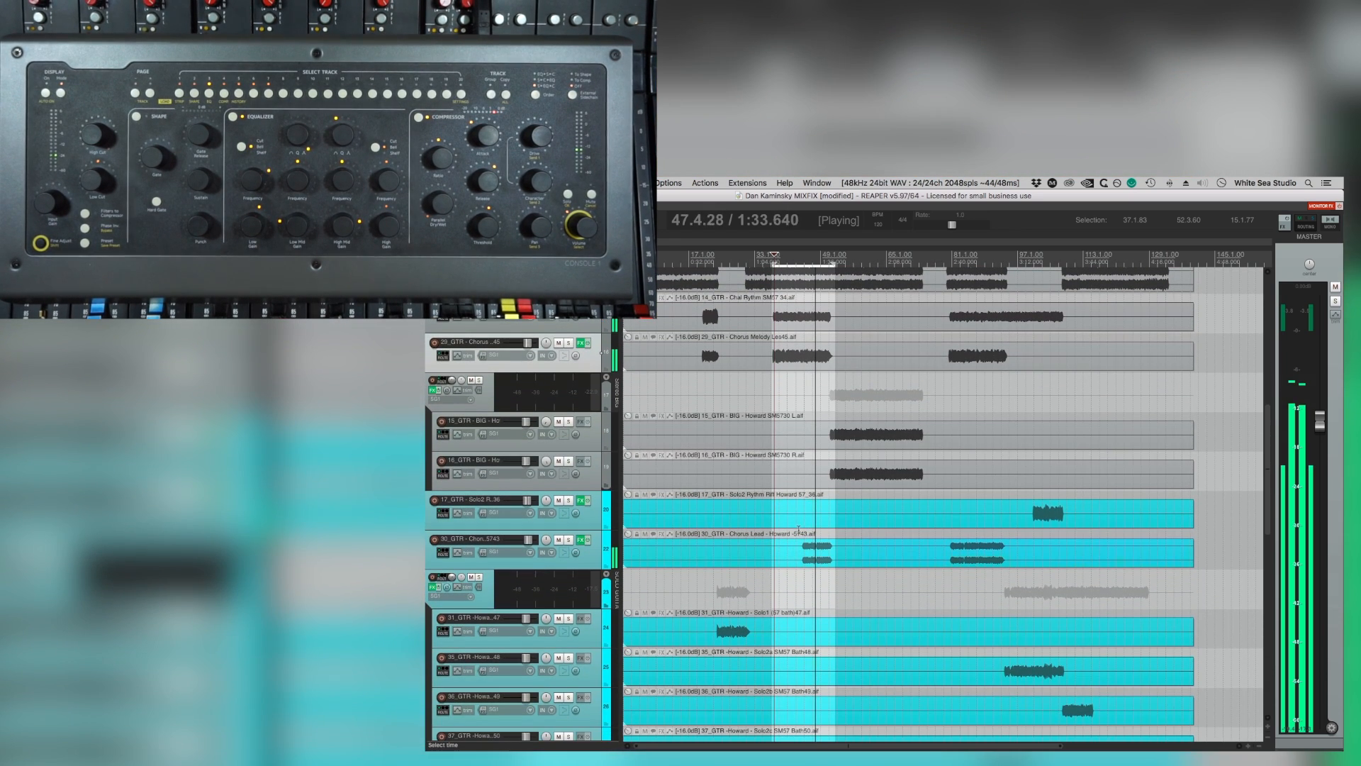
pyautogui.moveTo(800, 529); pyautogui.dragTo(839, 532)
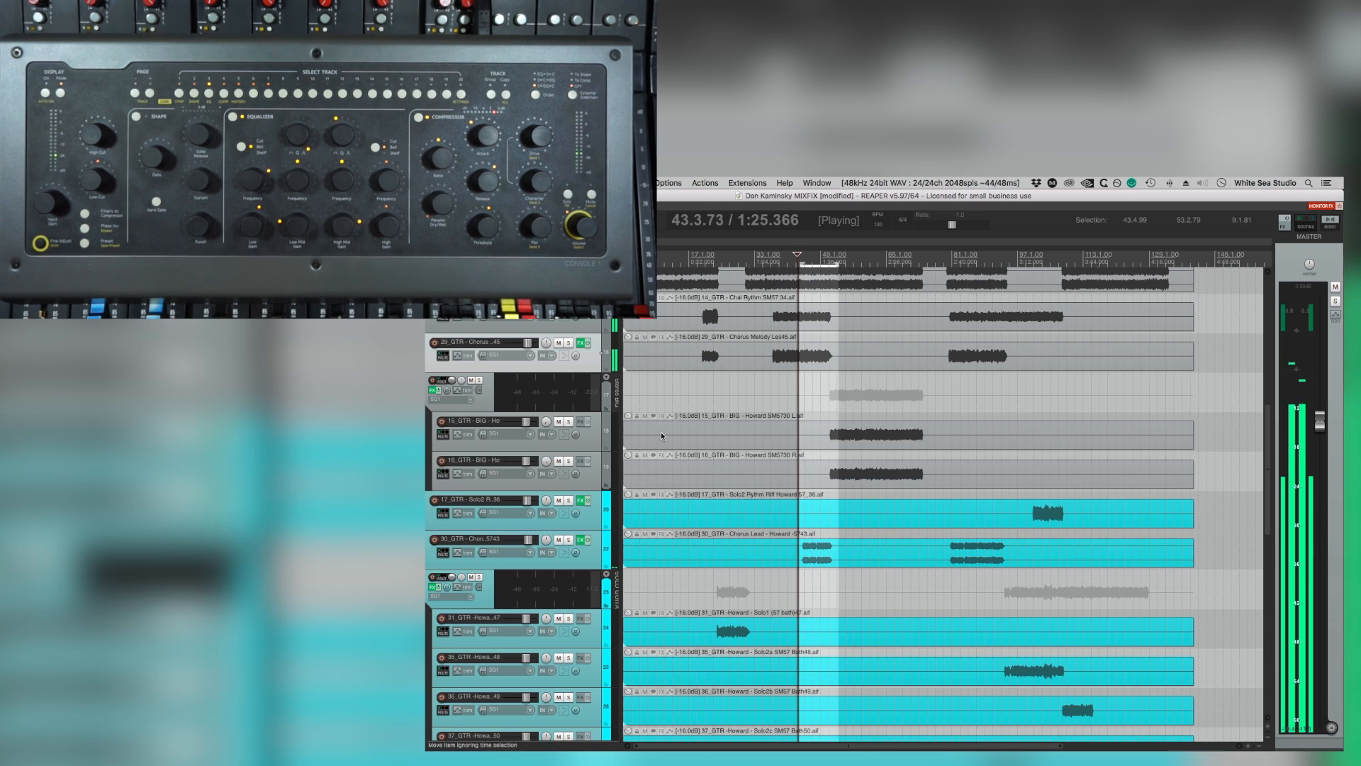
pyautogui.click(569, 539)
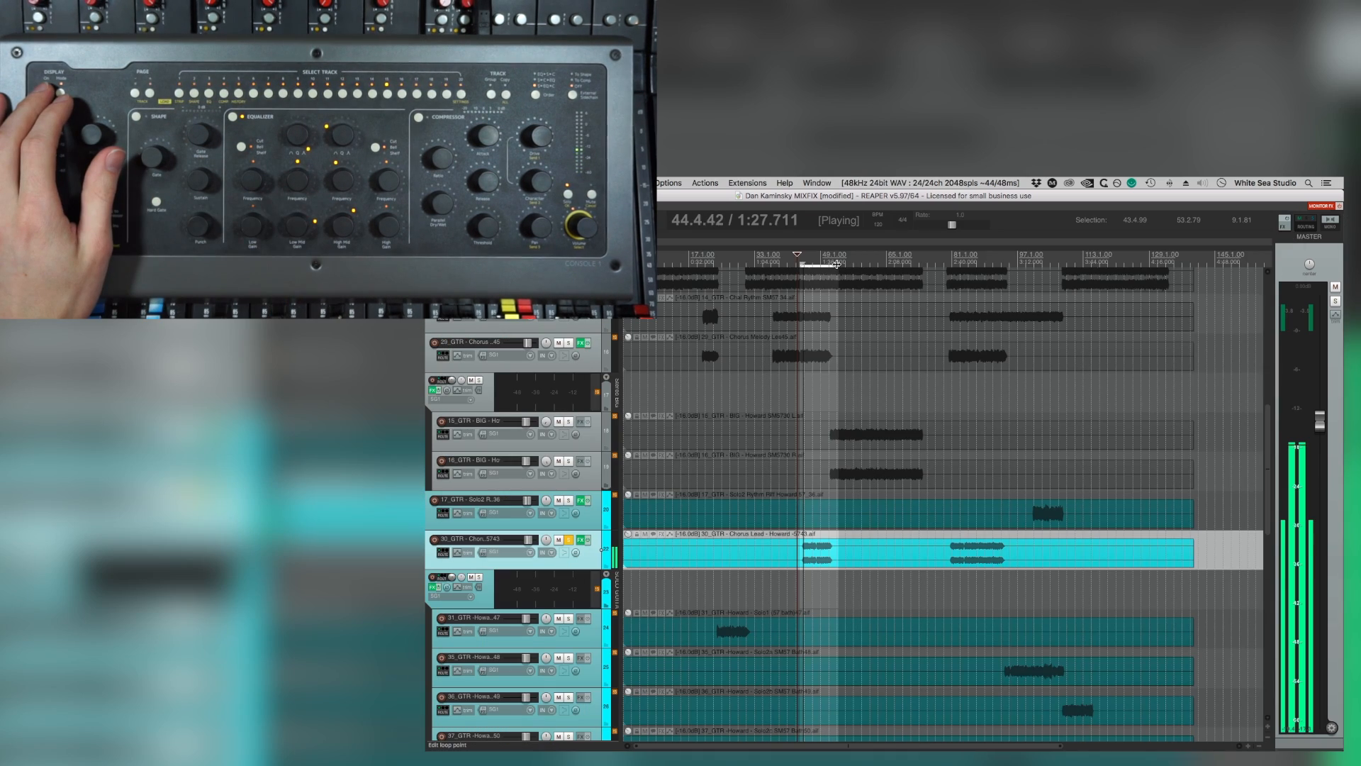
pyautogui.moveTo(837, 264); pyautogui.dragTo(833, 264)
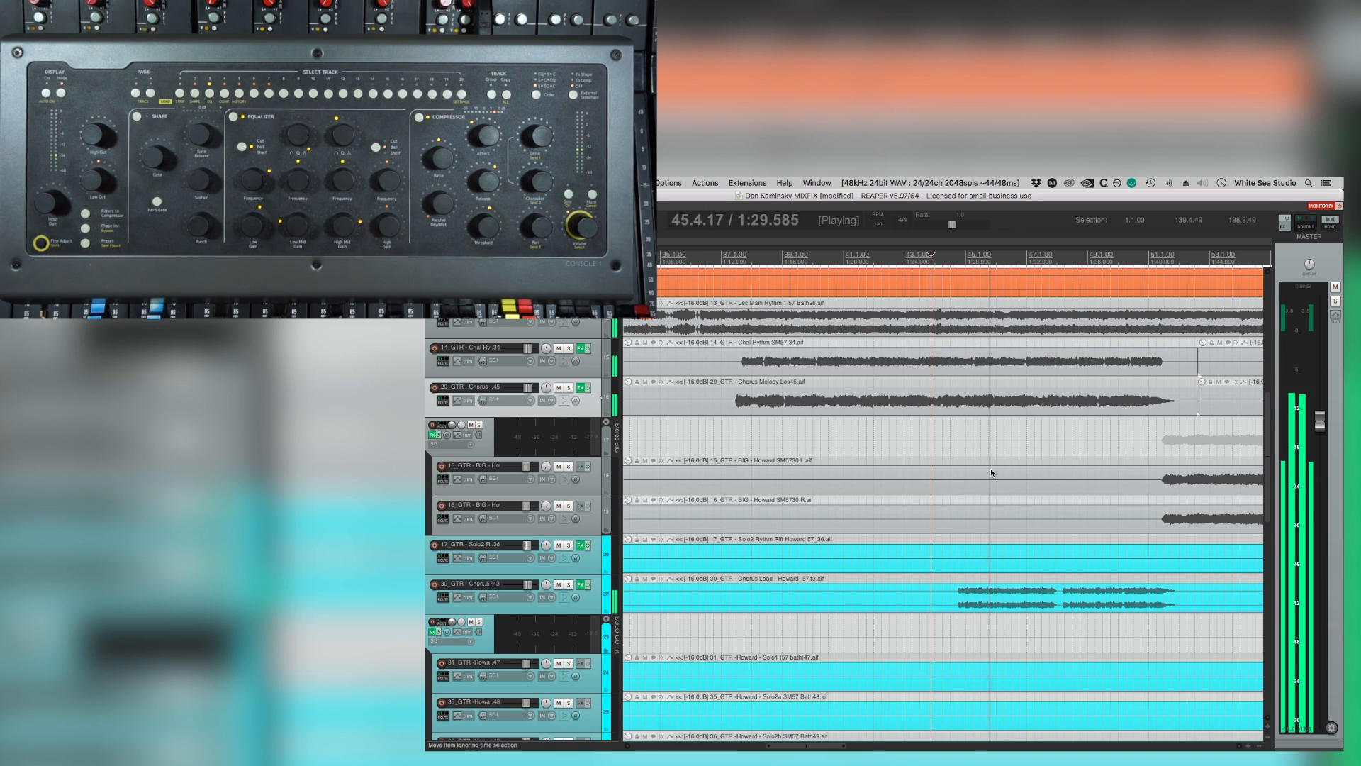
# Compare the second chorus with the Chorus Melody Les45 track muted and unmuted, and listen to it briefly soloed.
pyautogui.click(760, 408)
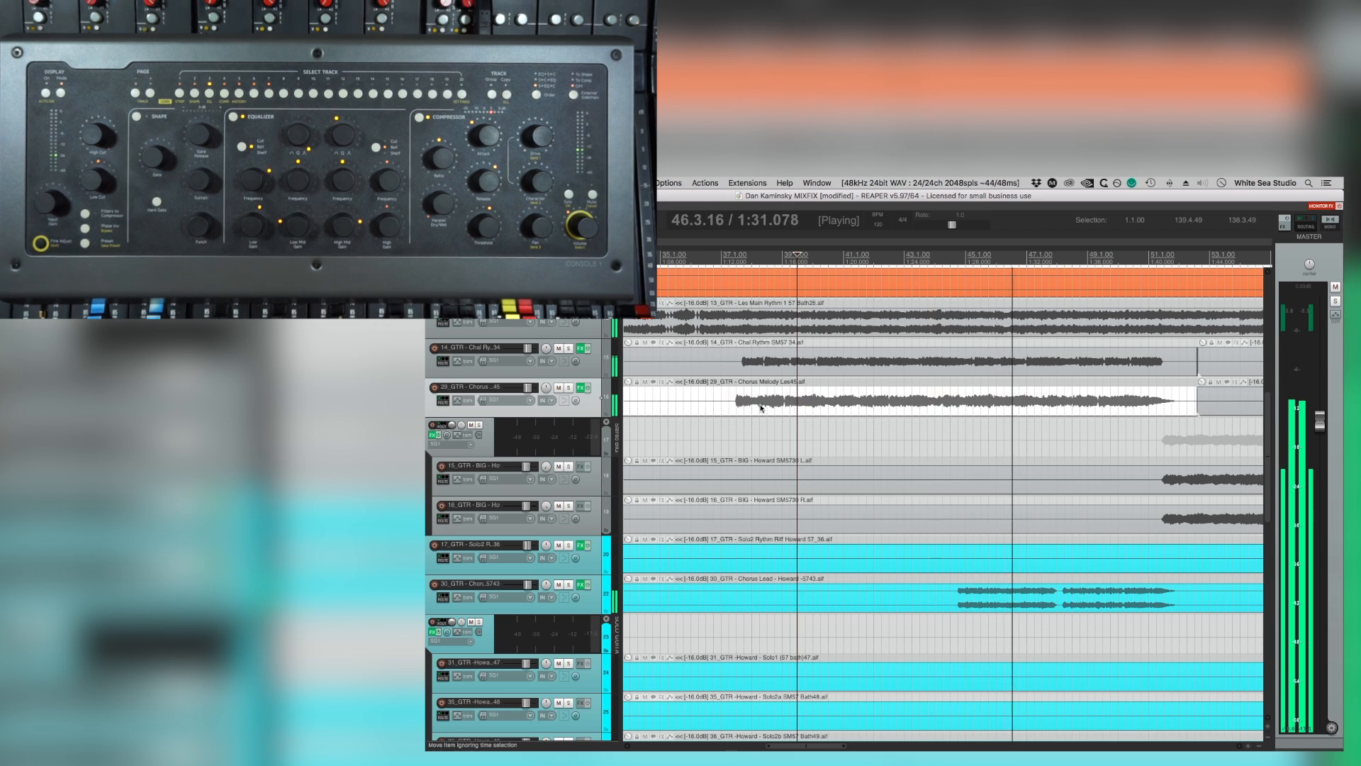
pyautogui.click(560, 388)
pyautogui.click(559, 388)
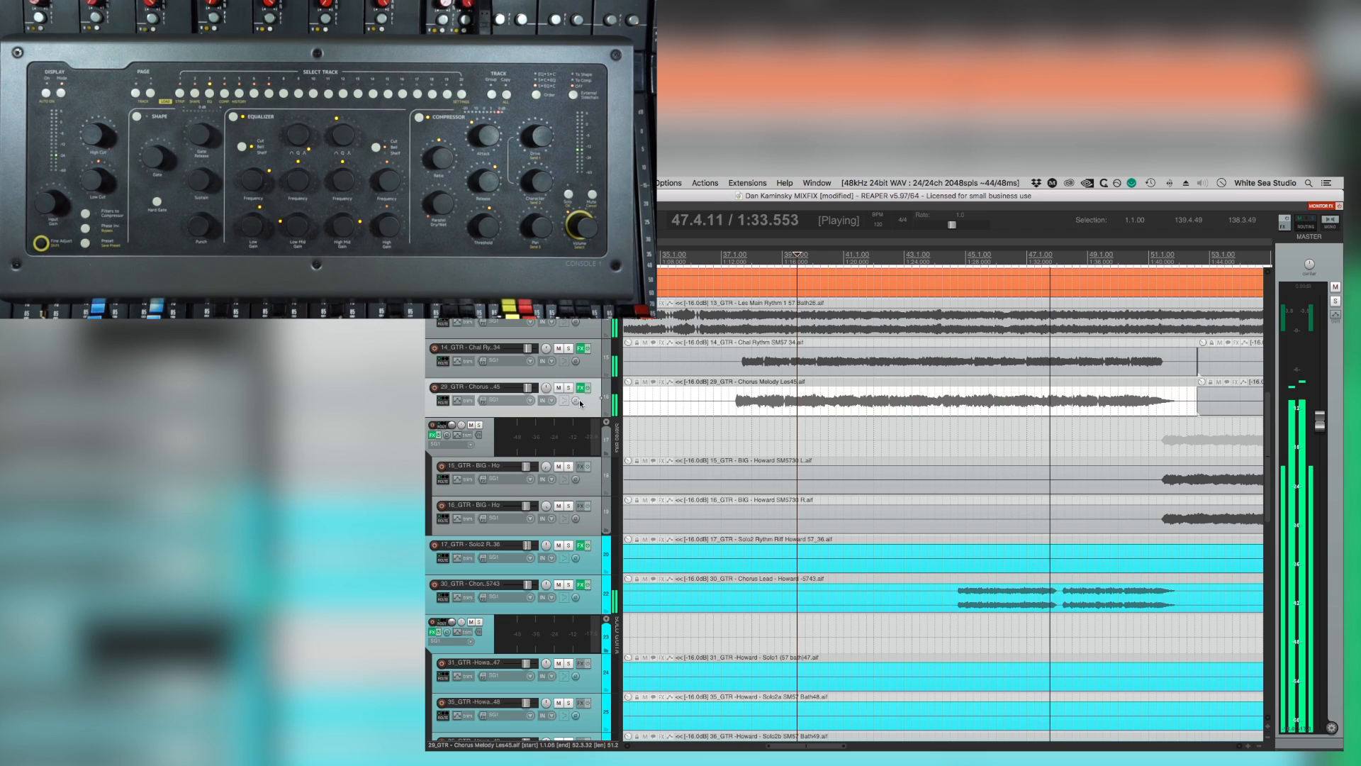
pyautogui.click(567, 388)
pyautogui.click(568, 387)
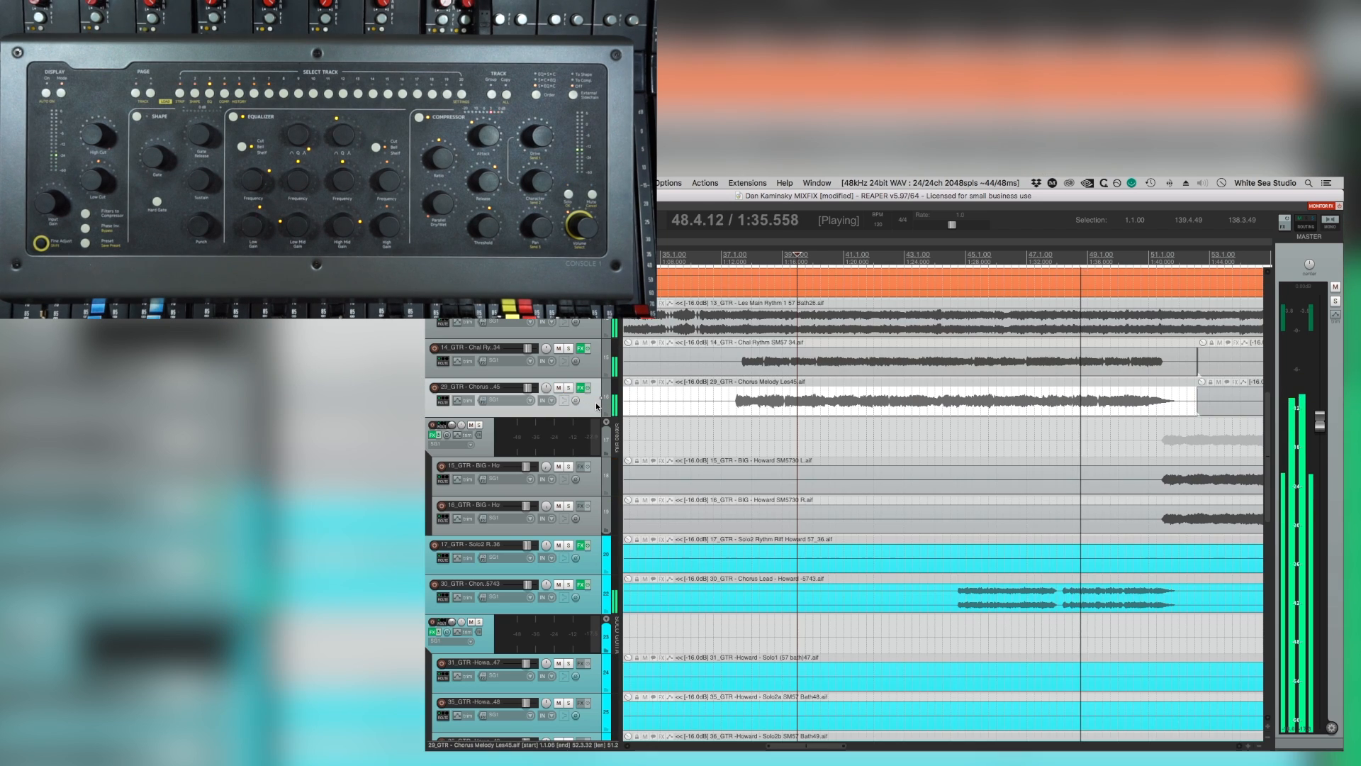
# Show the Chorus Melody Les45 volume envelope and lower it to about +2.2 dB from about bar 44 to 52.
pyautogui.press('v')
pyautogui.keyDown('shift'); pyautogui.click(934, 424); pyautogui.keyUp('shift')
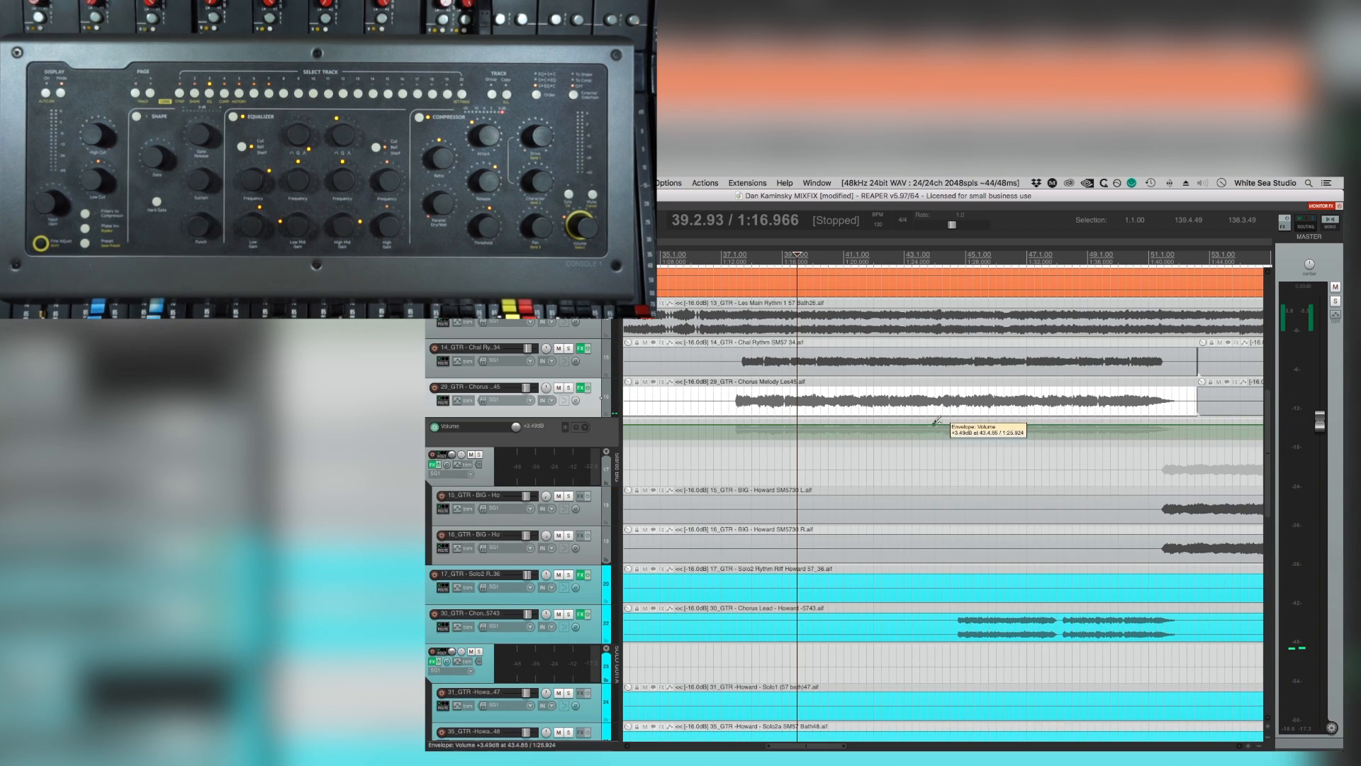
pyautogui.keyDown('shift'); pyautogui.click(940, 425); pyautogui.keyUp('shift')
pyautogui.keyDown('shift'); pyautogui.click(1221, 425); pyautogui.keyUp('shift')
pyautogui.keyDown('shift'); pyautogui.click(1203, 425); pyautogui.keyUp('shift')
pyautogui.moveTo(1130, 424); pyautogui.dragTo(1130, 427)
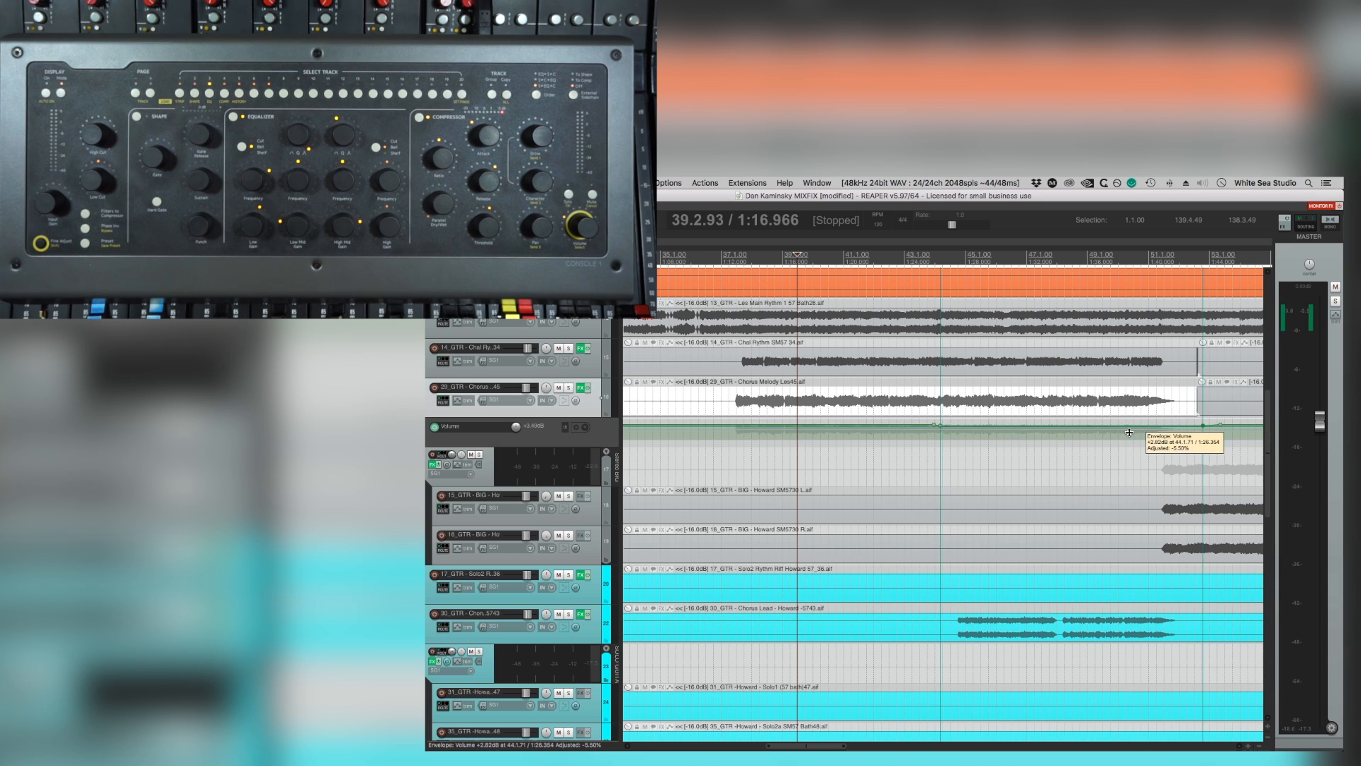
# Audition the Chorus Melody Les45 volume drop and move its starting envelope point to about 44.3.00 at +2.17 dB.
pyautogui.press('space')
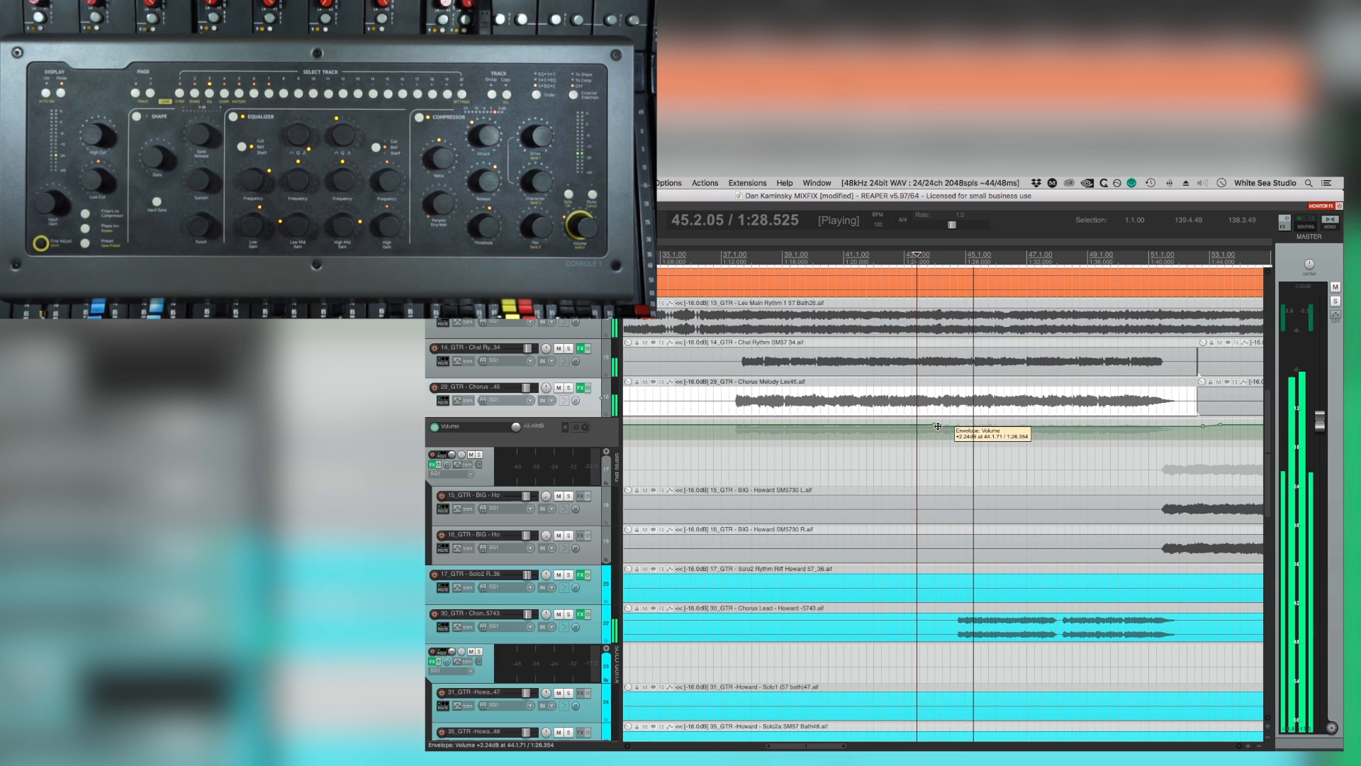
pyautogui.press('space')
pyautogui.moveTo(940, 427); pyautogui.dragTo(939, 425)
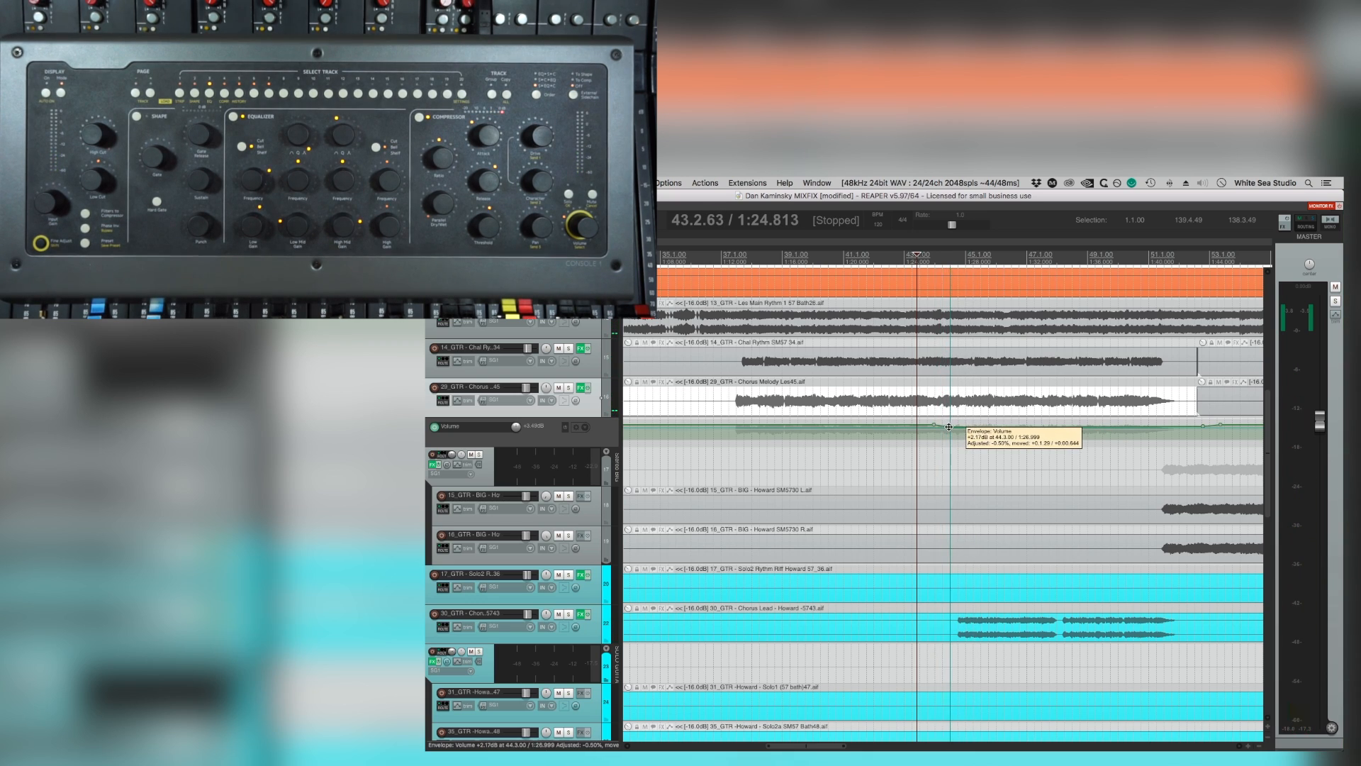
pyautogui.click(955, 614)
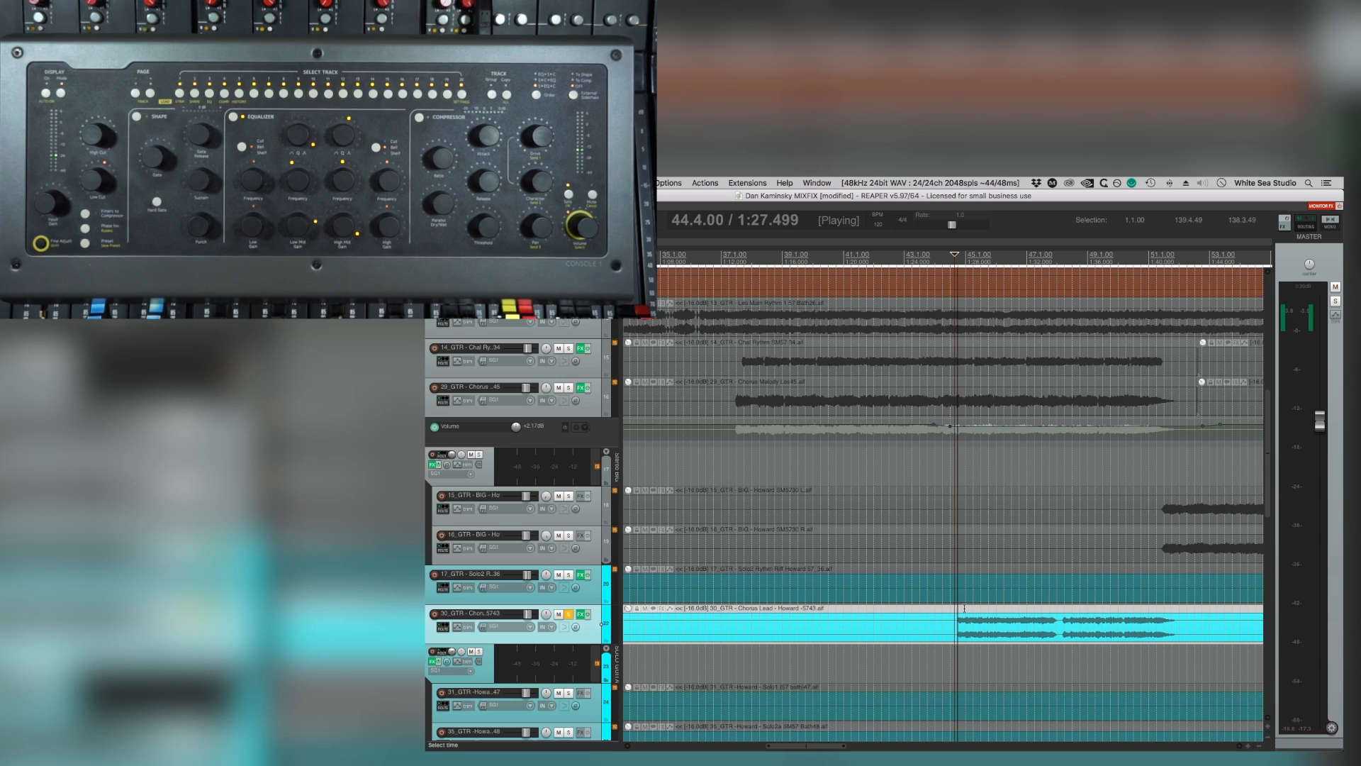
# Solo Chorus Melody Les45 alongside Chorus Lead and compare the pair with the melody alone from about bar 44.
pyautogui.click(569, 388)
pyautogui.press('space')
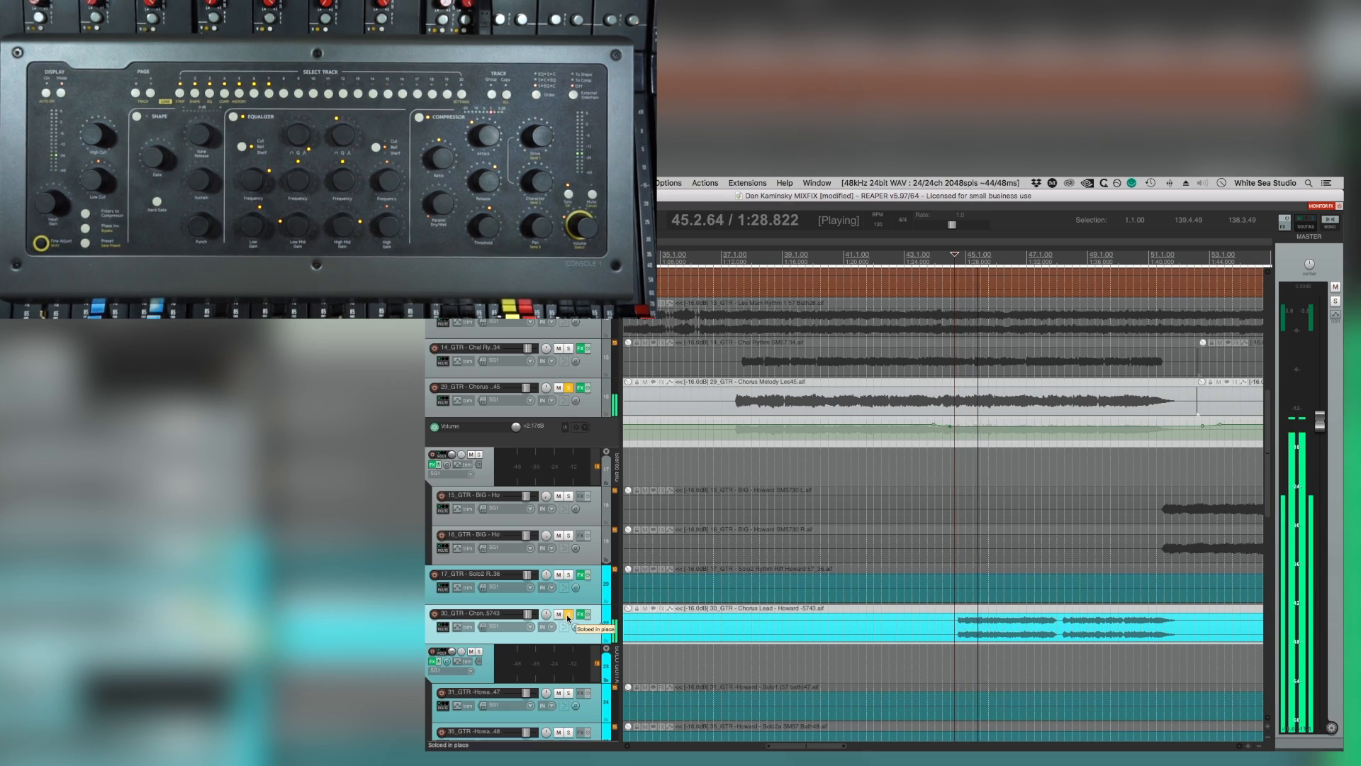
pyautogui.click(568, 614)
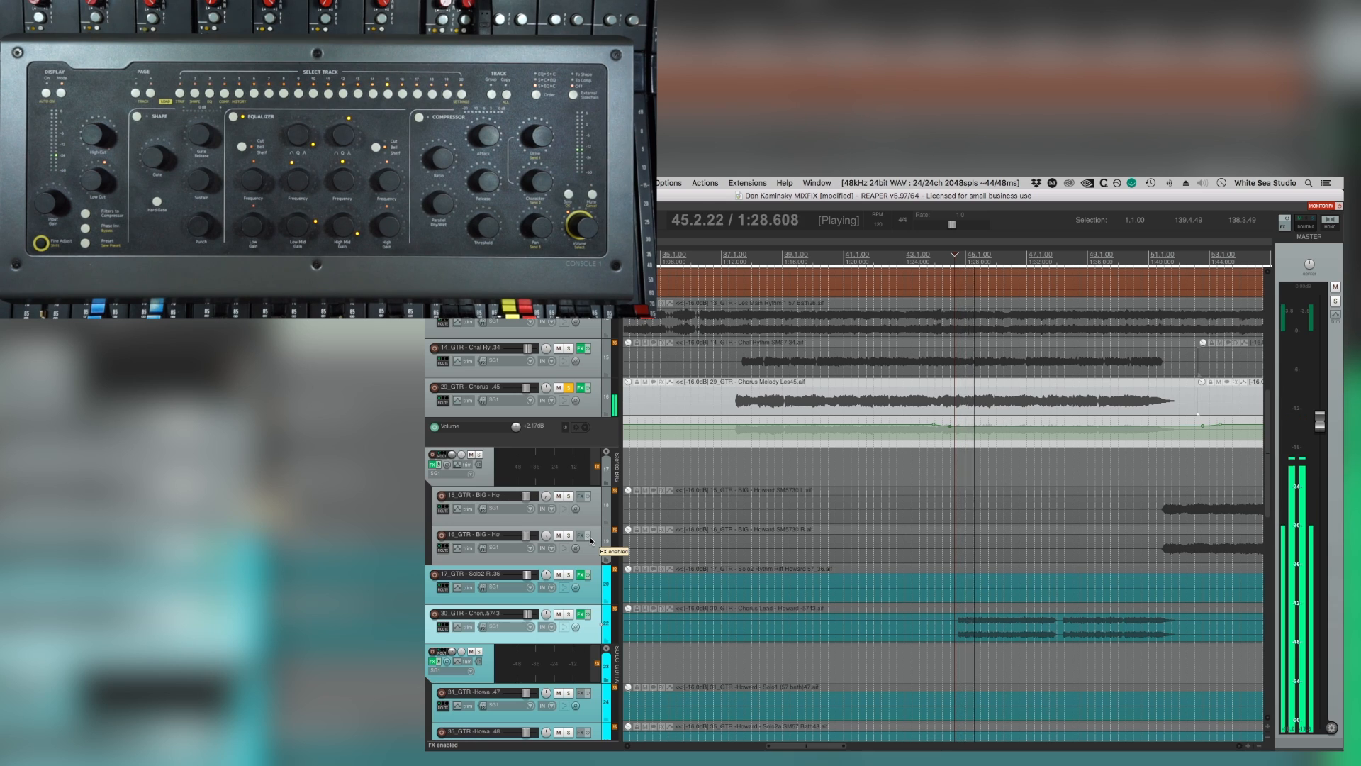
pyautogui.press('space')
pyautogui.click(569, 614)
pyautogui.press('space')
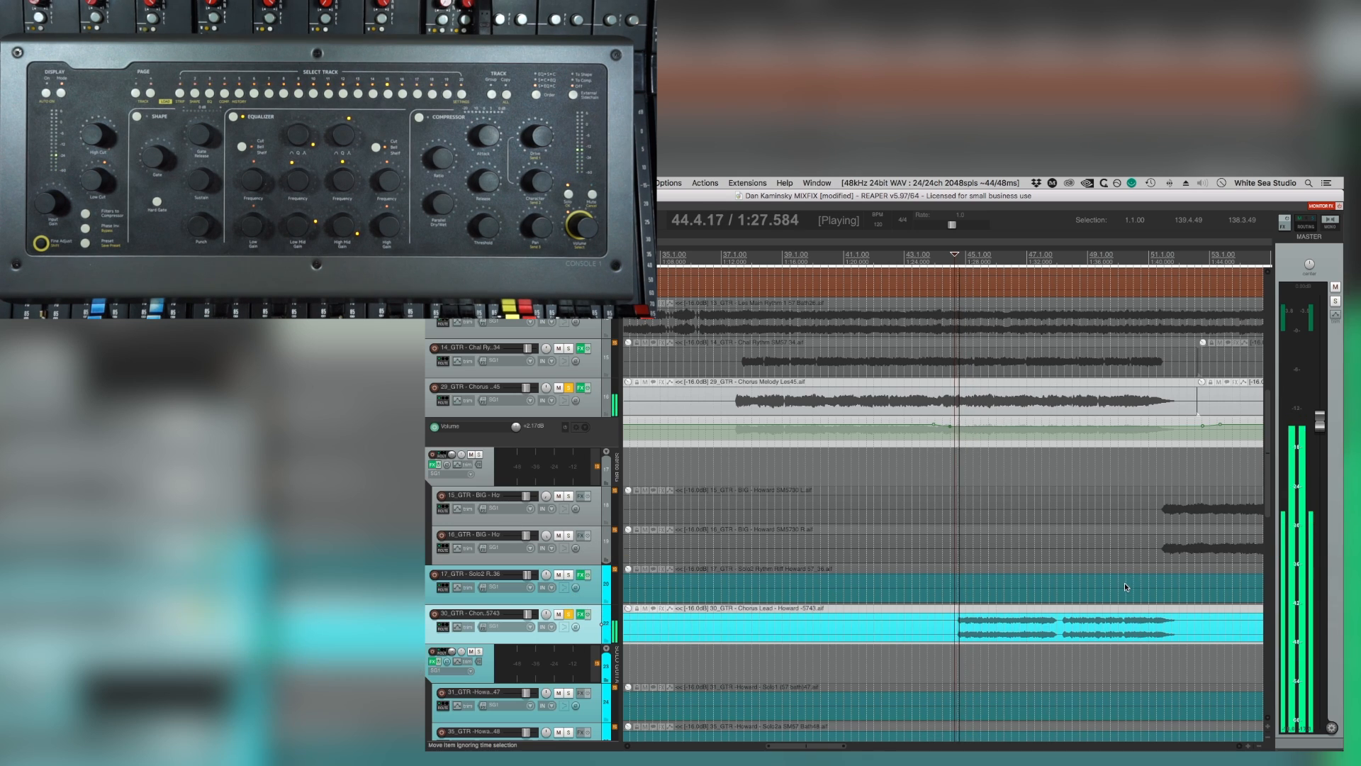
# Lower the second-chorus section of the Chorus Melody Les45 volume envelope to about +1.69 dB and play it back.
pyautogui.scroll(2, 1126, 587)
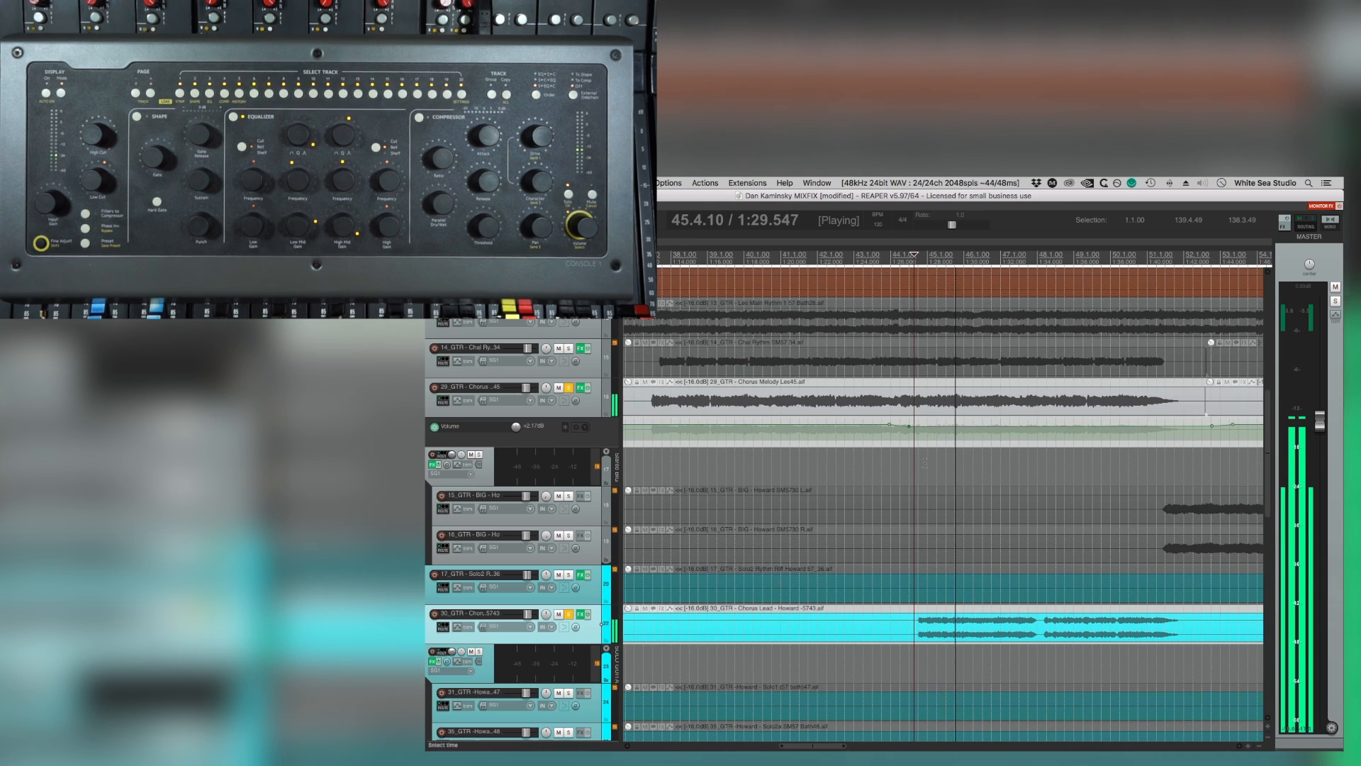
pyautogui.moveTo(1059, 426); pyautogui.dragTo(1056, 430)
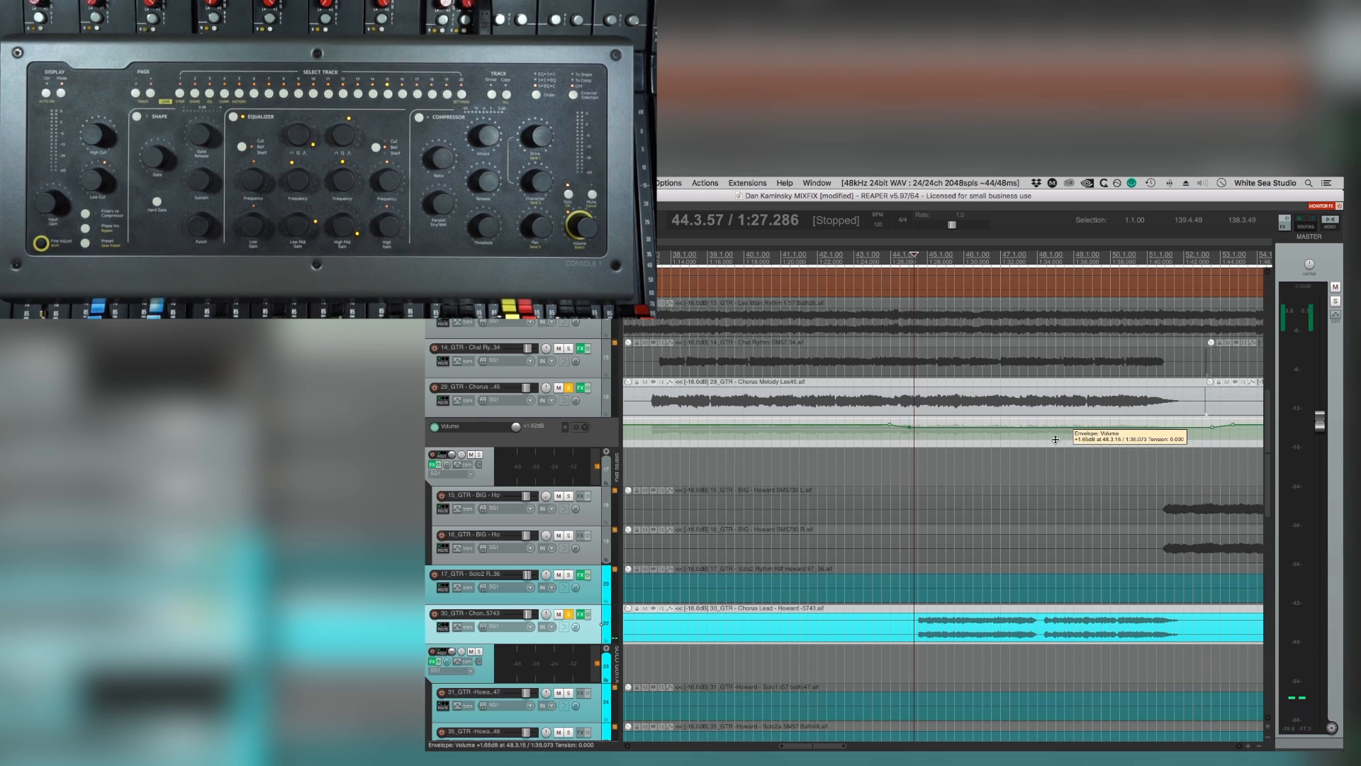
pyautogui.press('space')
pyautogui.scroll(1, 1054, 435)
pyautogui.scroll(-1, 575, 475)
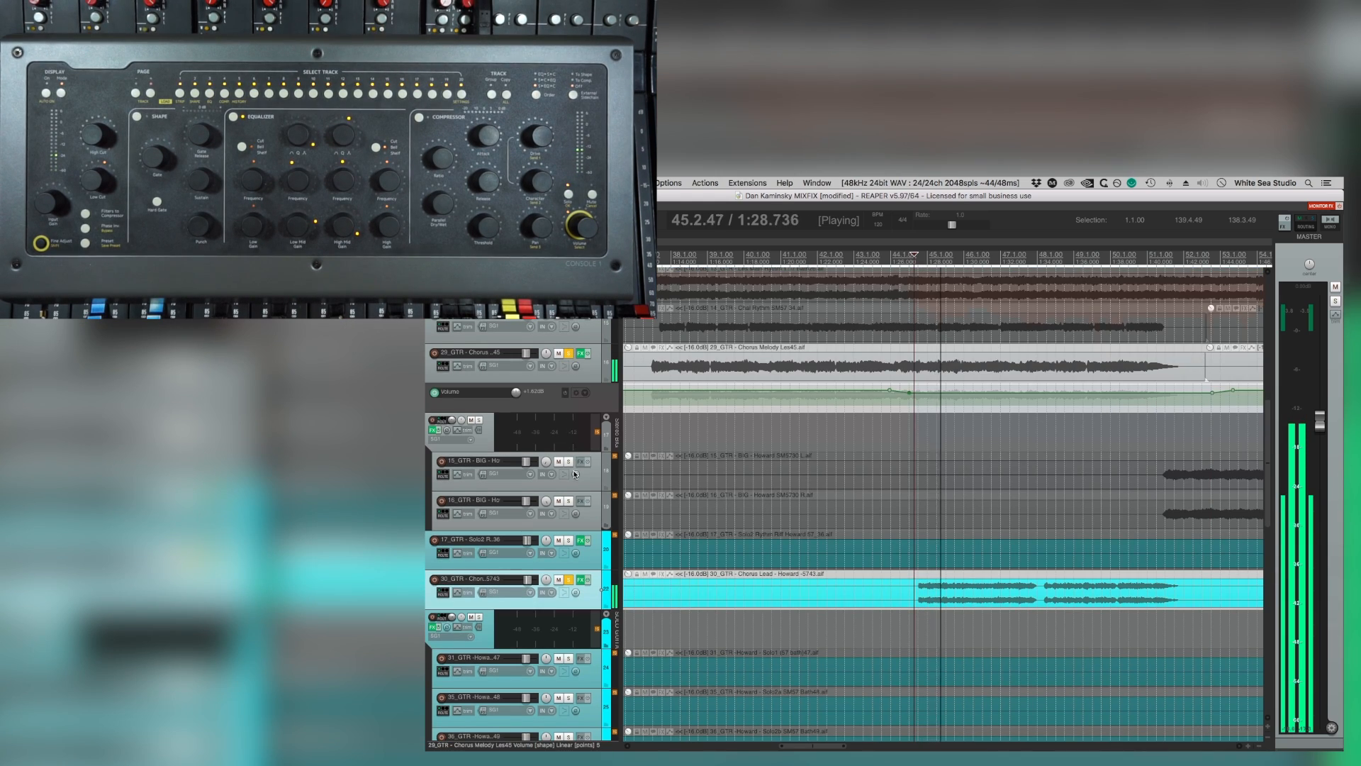
# Unsolo Chorus Melody Les45 and Chorus Lead and listen to the second chorus in the full mix.
pyautogui.click(569, 352)
pyautogui.click(569, 580)
pyautogui.scroll(-5, 1012, 423)
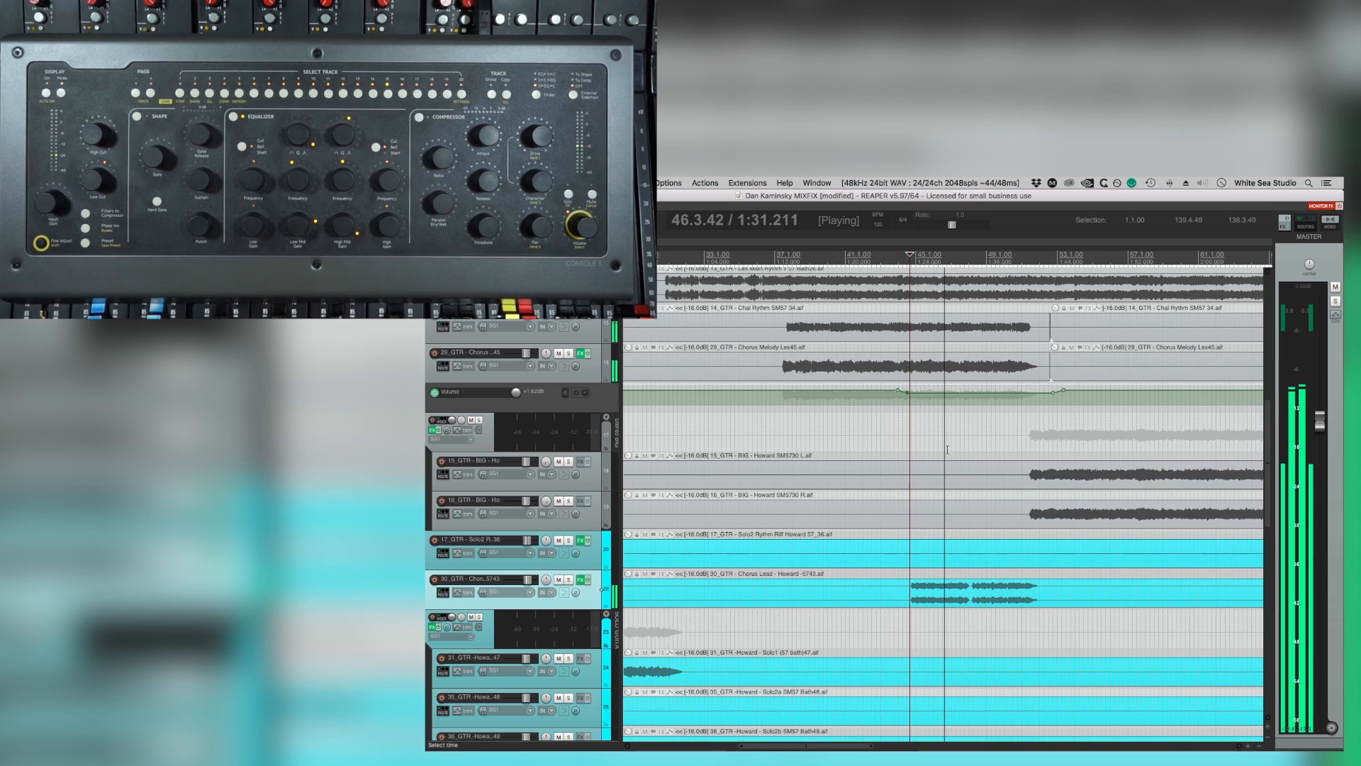
pyautogui.scroll(-1, 1081, 381)
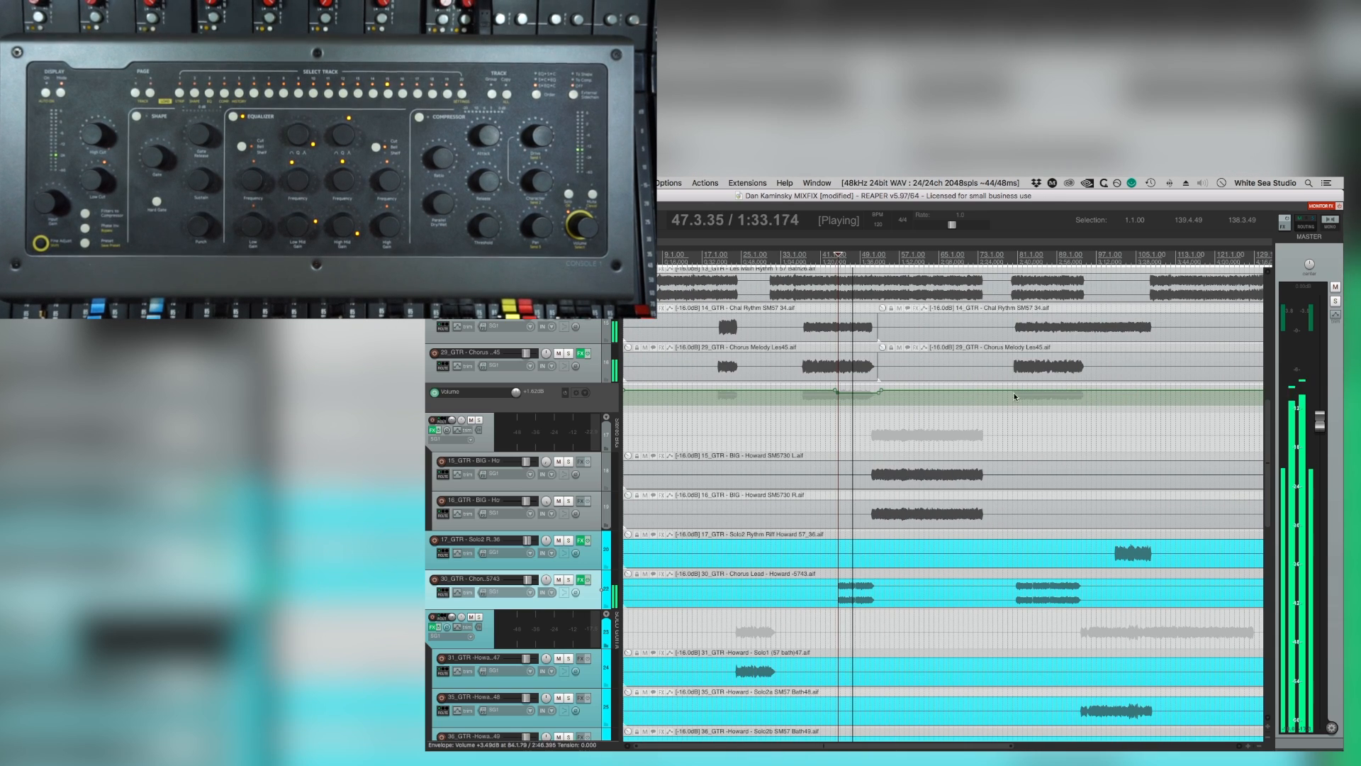
# Play the third chorus from about bar 79 and assess the chorus guitars in the full mix.
pyautogui.click(1011, 553)
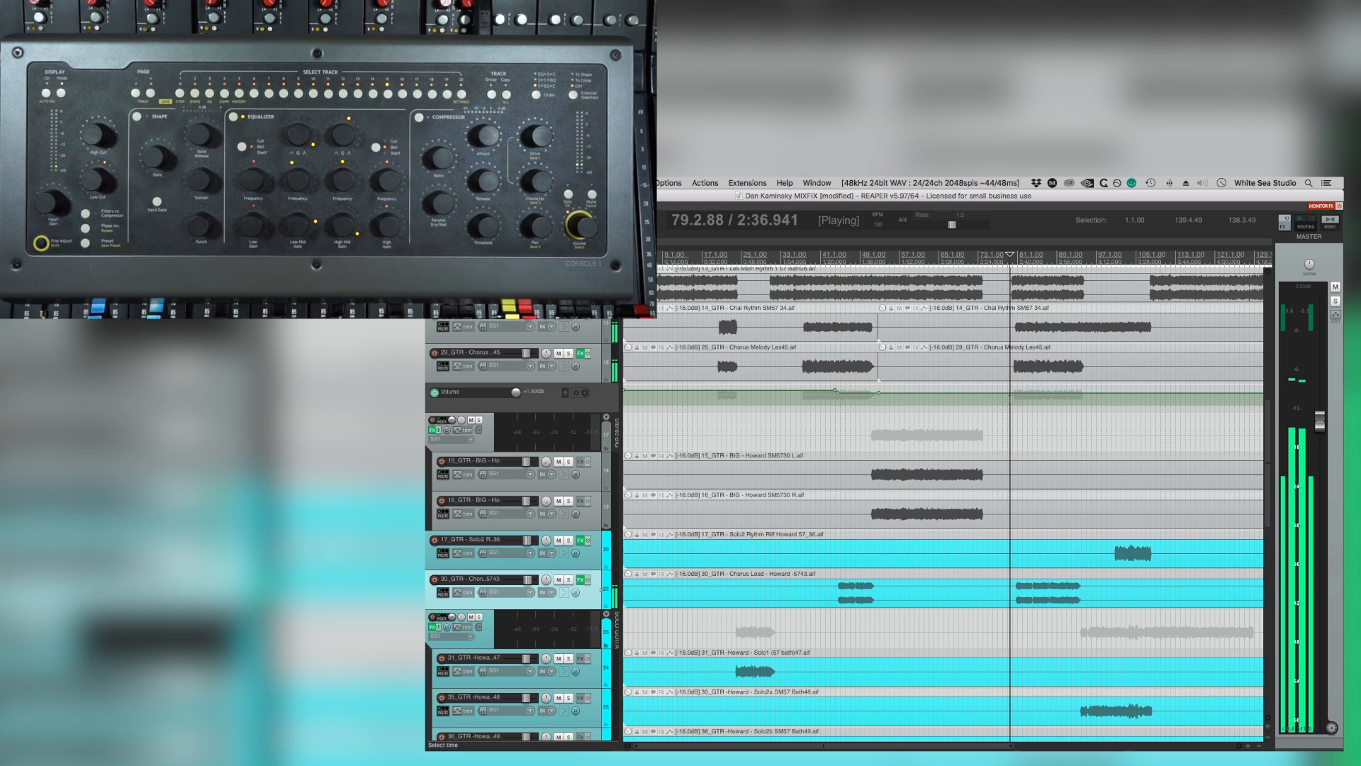
pyautogui.scroll(4, 1013, 397)
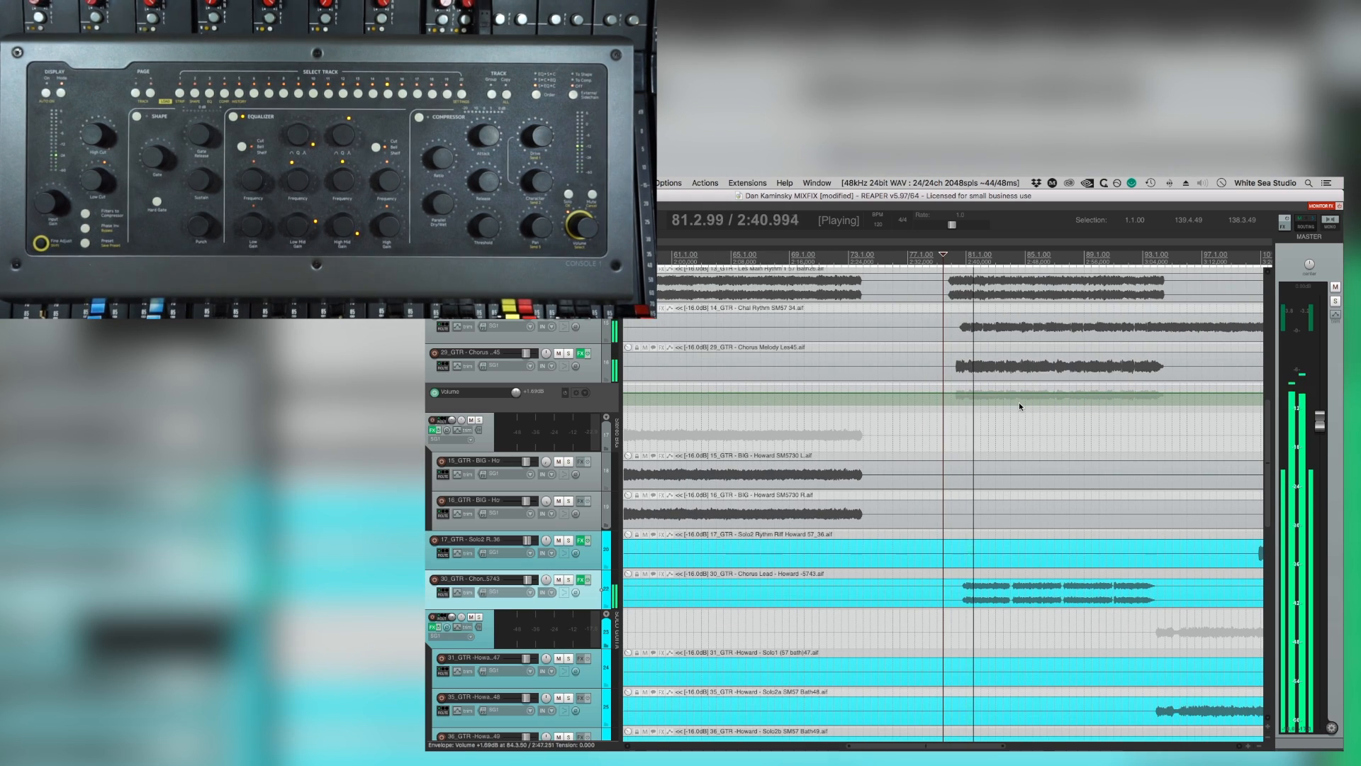
pyautogui.scroll(-4, 1019, 402)
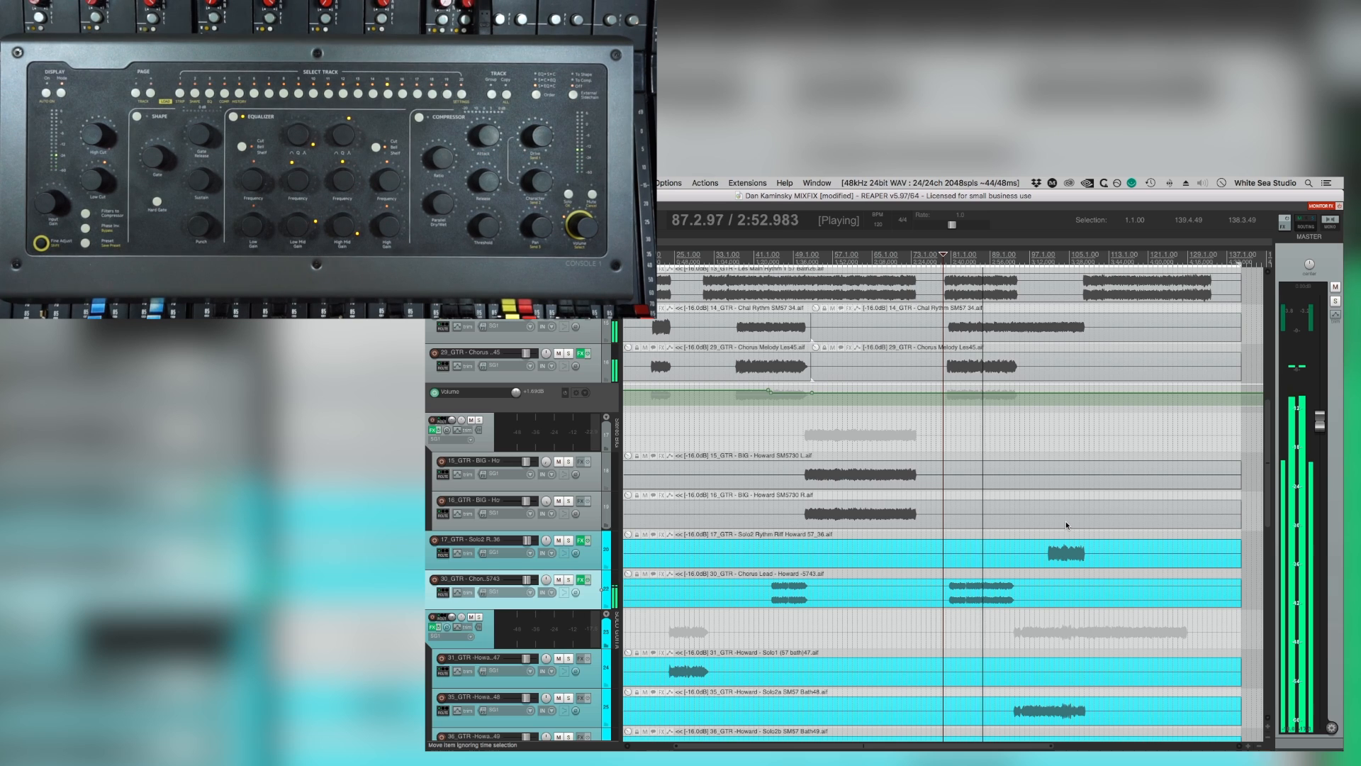
pyautogui.scroll(3, 1066, 521)
pyautogui.scroll(-3, 1065, 522)
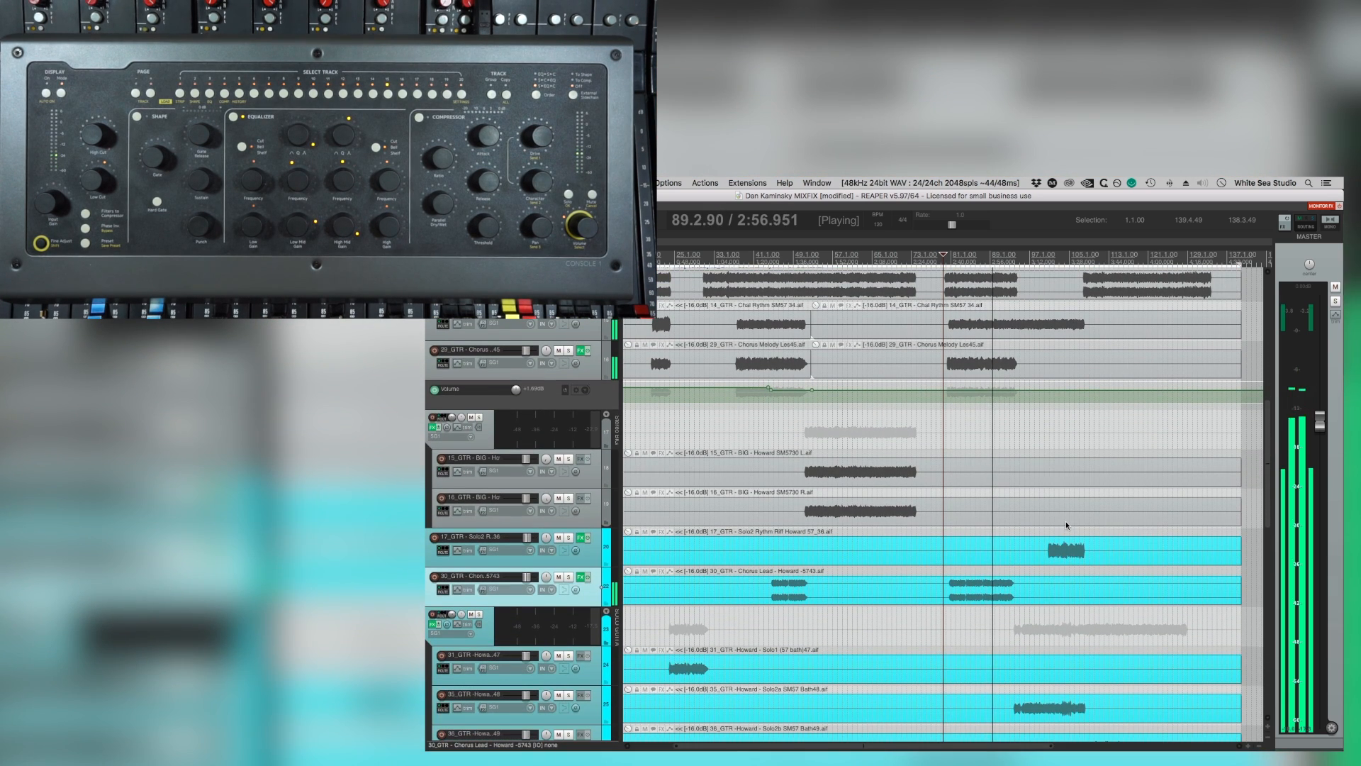
pyautogui.scroll(-2, 1067, 525)
pyautogui.scroll(2, 1066, 521)
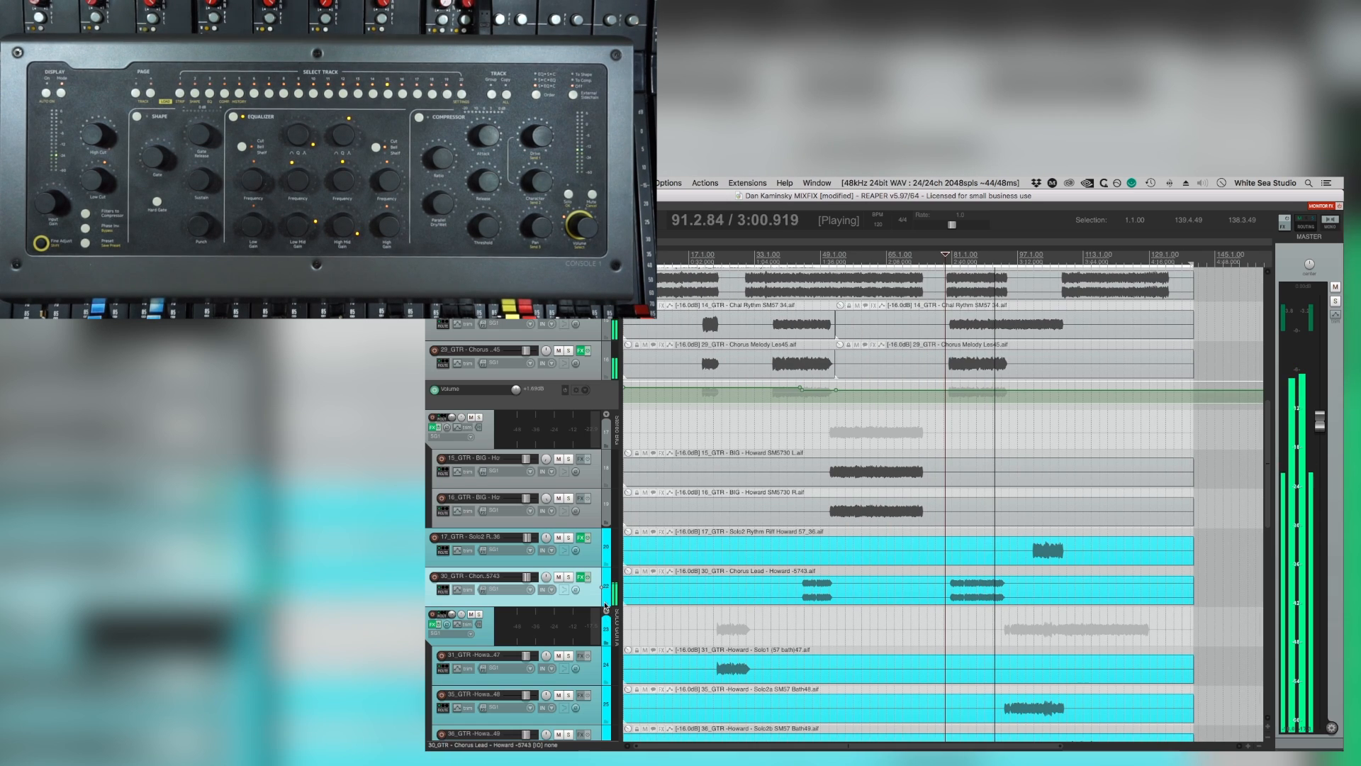
# Audition the third chorus with Chorus Lead soloed, then switch the solo to Chorus Melody Les45.
pyautogui.click(568, 578)
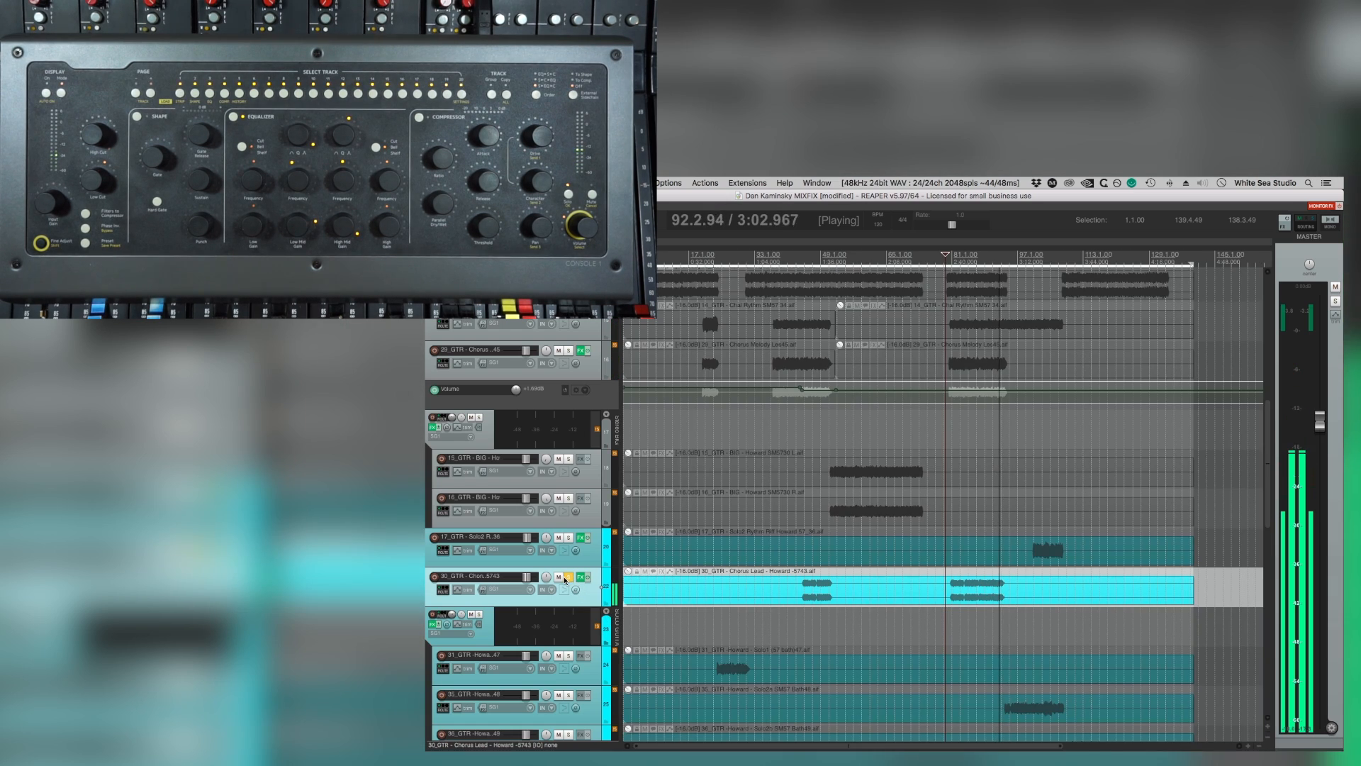
pyautogui.press('space')
pyautogui.scroll(-5, 678, 462)
pyautogui.scroll(4, 678, 462)
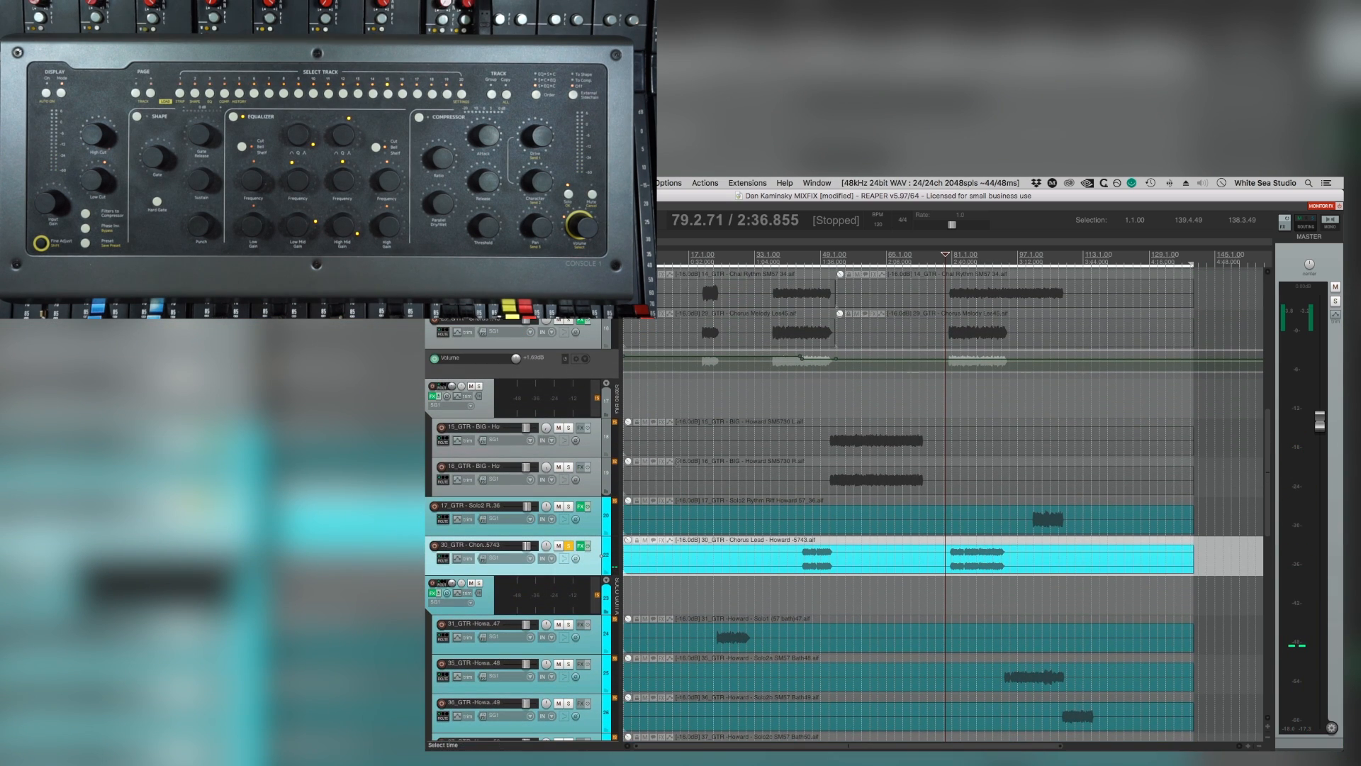
pyautogui.click(569, 321)
pyautogui.click(568, 547)
pyautogui.press('space')
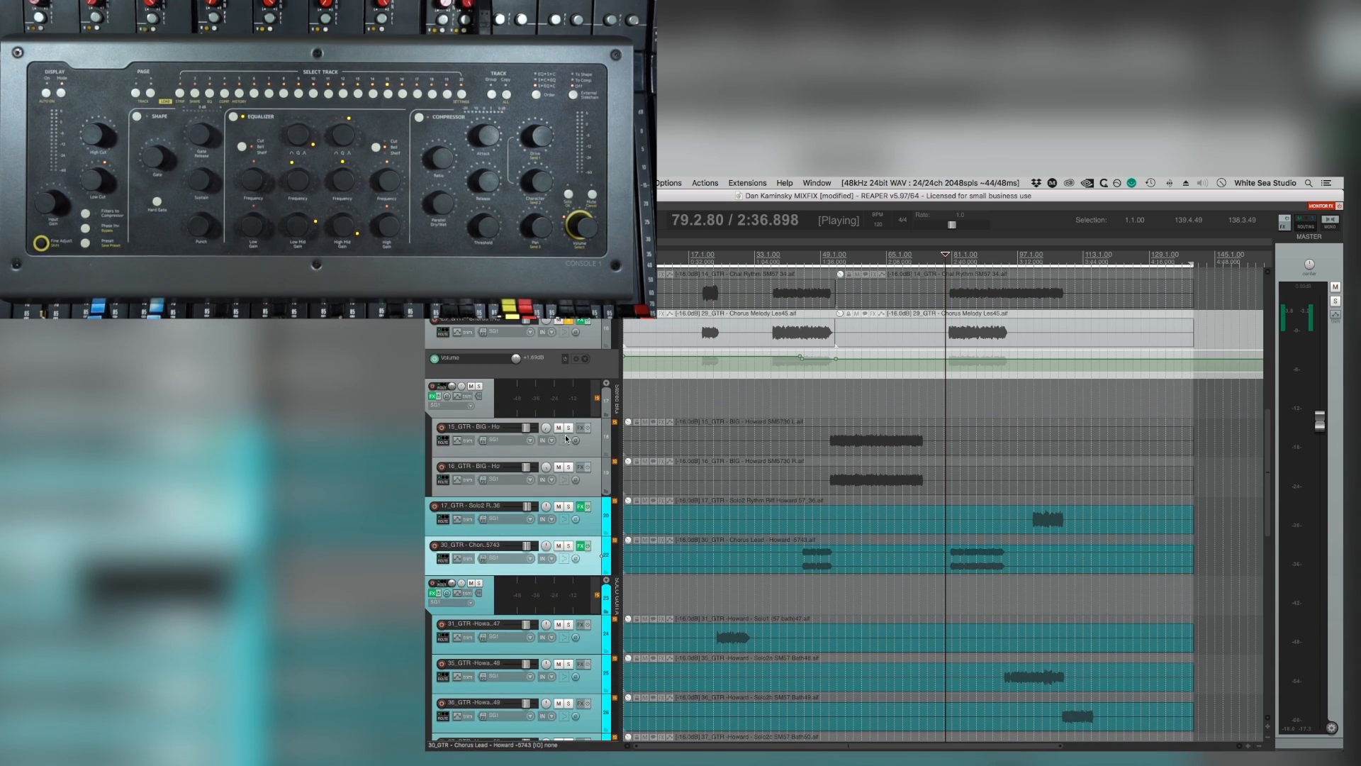
# Audition the third-chorus melody soloed together with the track 13 and 14 rhythm guitars and Chorus Lead.
pyautogui.scroll(2, 602, 555)
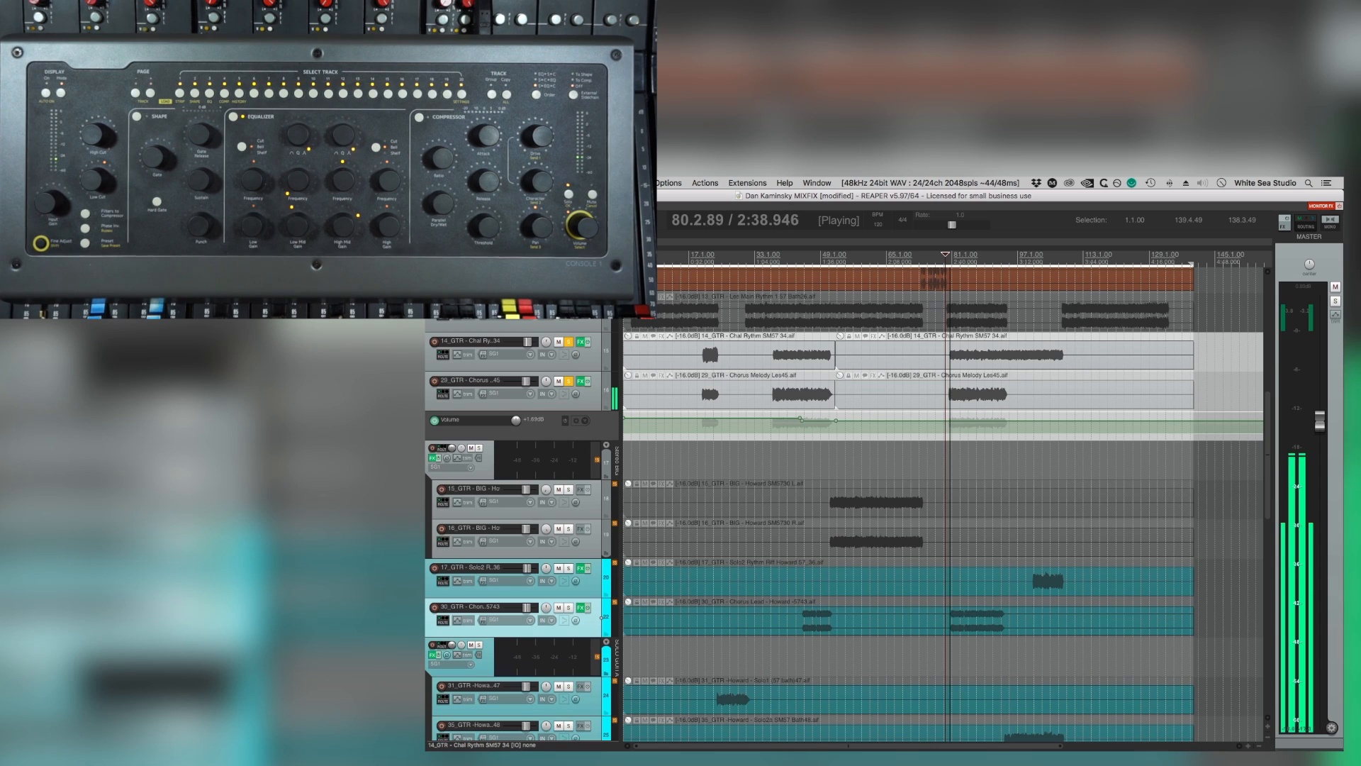
pyautogui.click(569, 607)
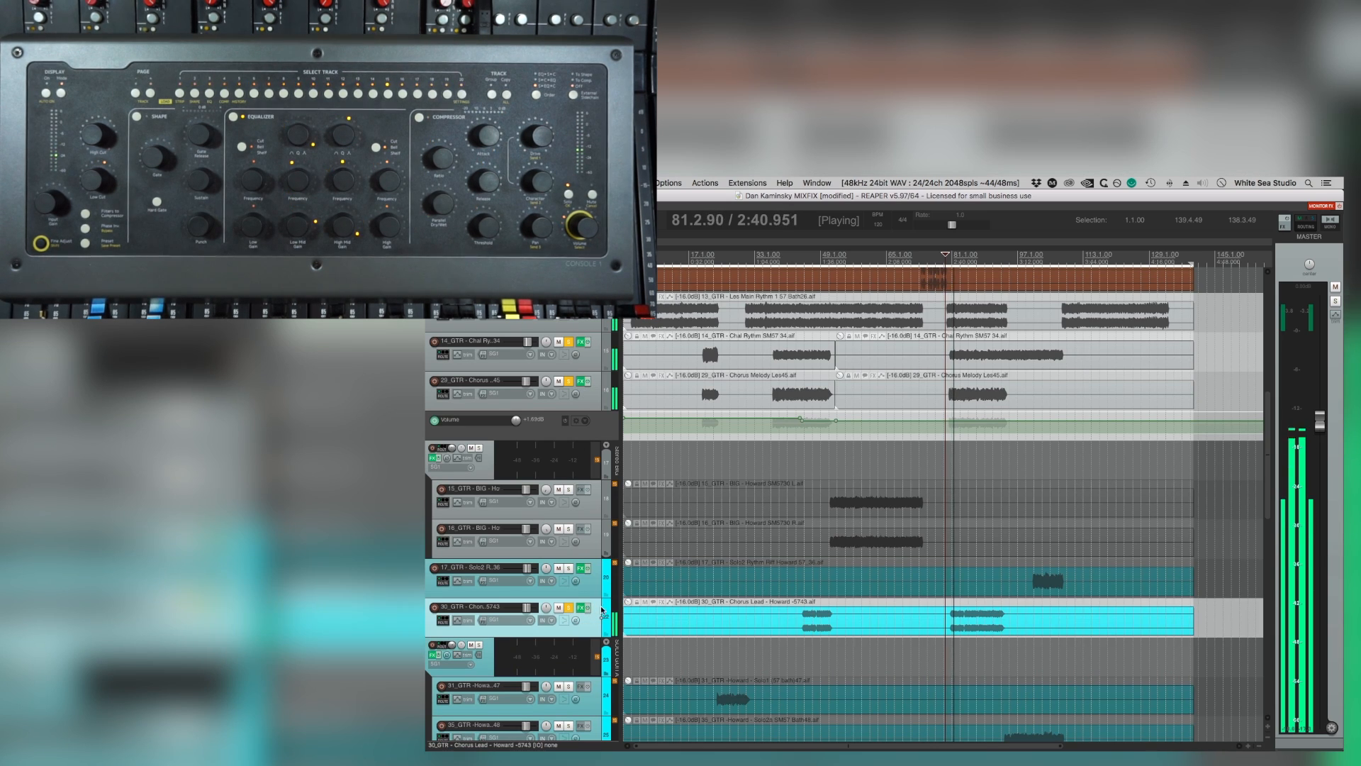
pyautogui.scroll(5, 893, 635)
pyautogui.scroll(2, 893, 634)
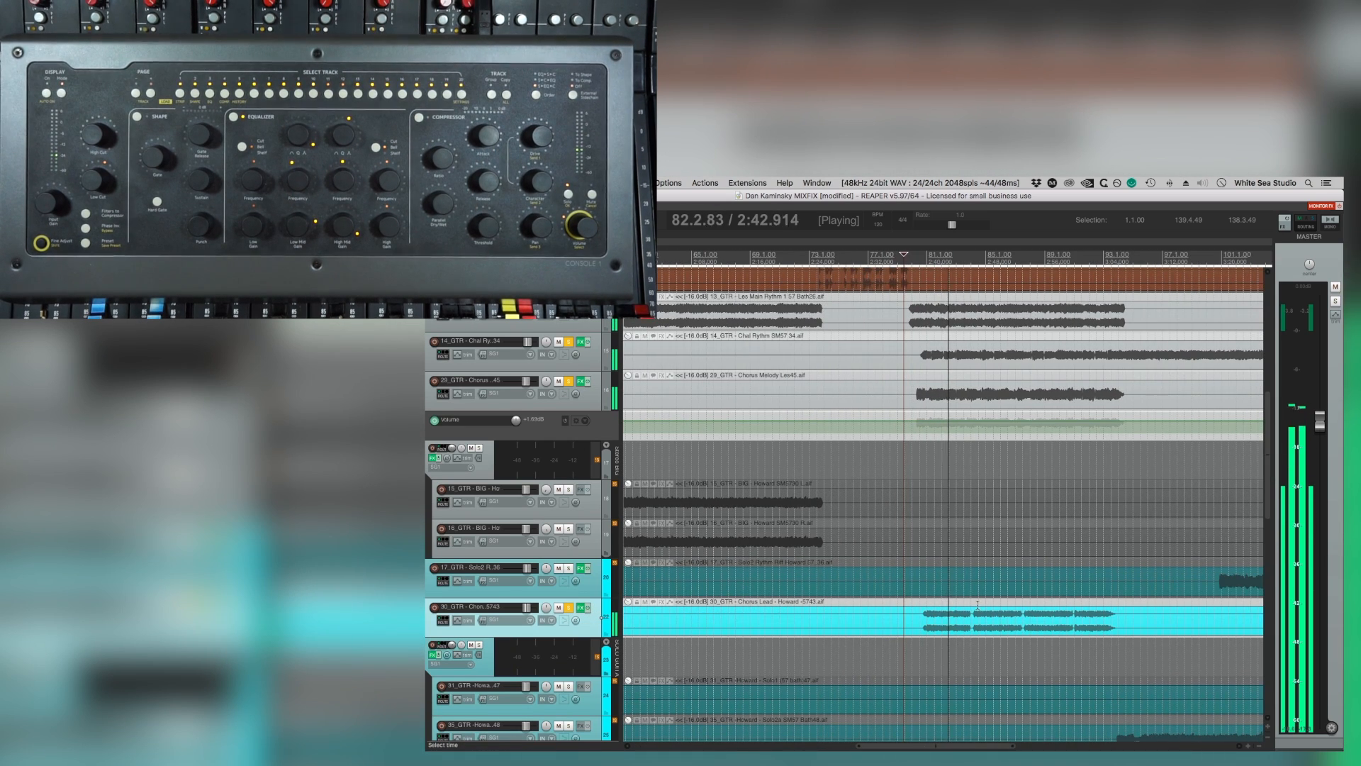
pyautogui.hscroll(2, 978, 605)
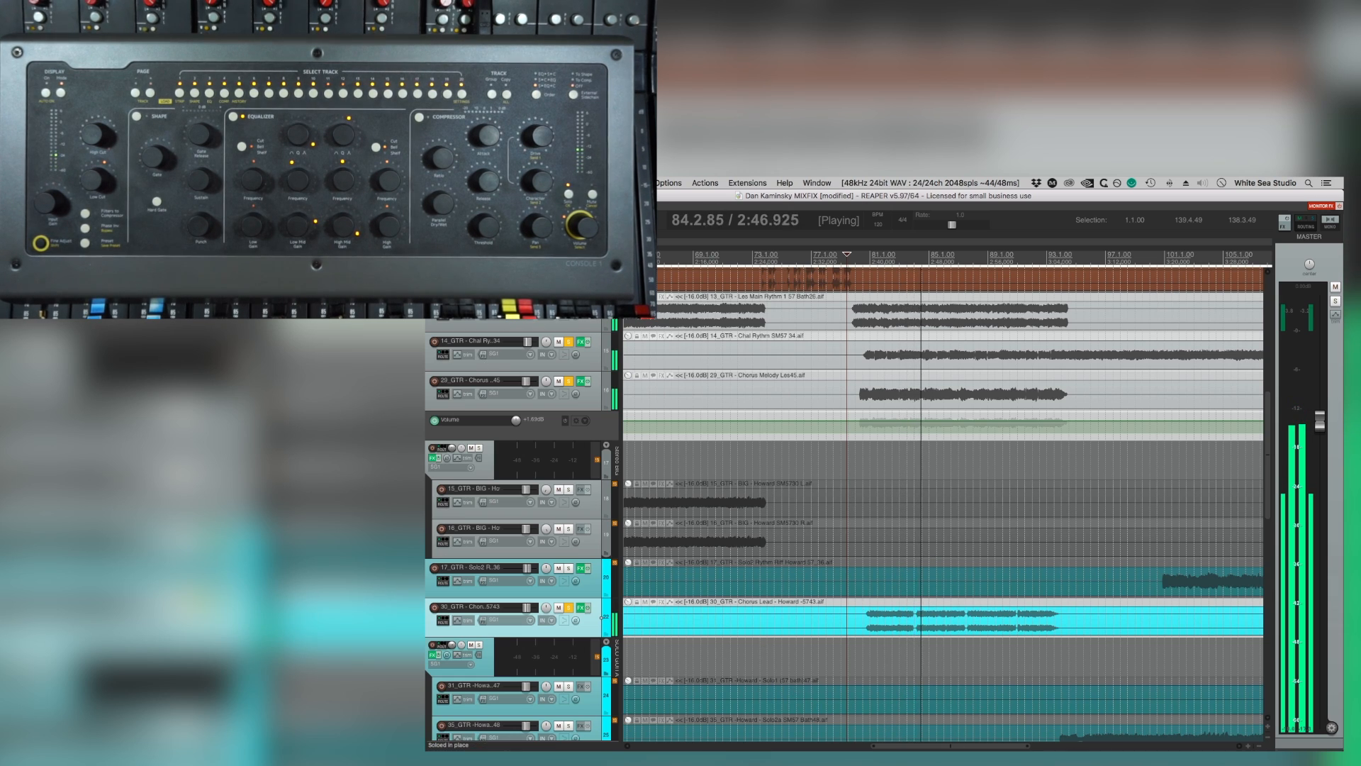
# Unsolo both rhythm guitars and the chorus melody to check Chorus Lead alone, and return to the full mix.
pyautogui.click(568, 303)
pyautogui.click(568, 342)
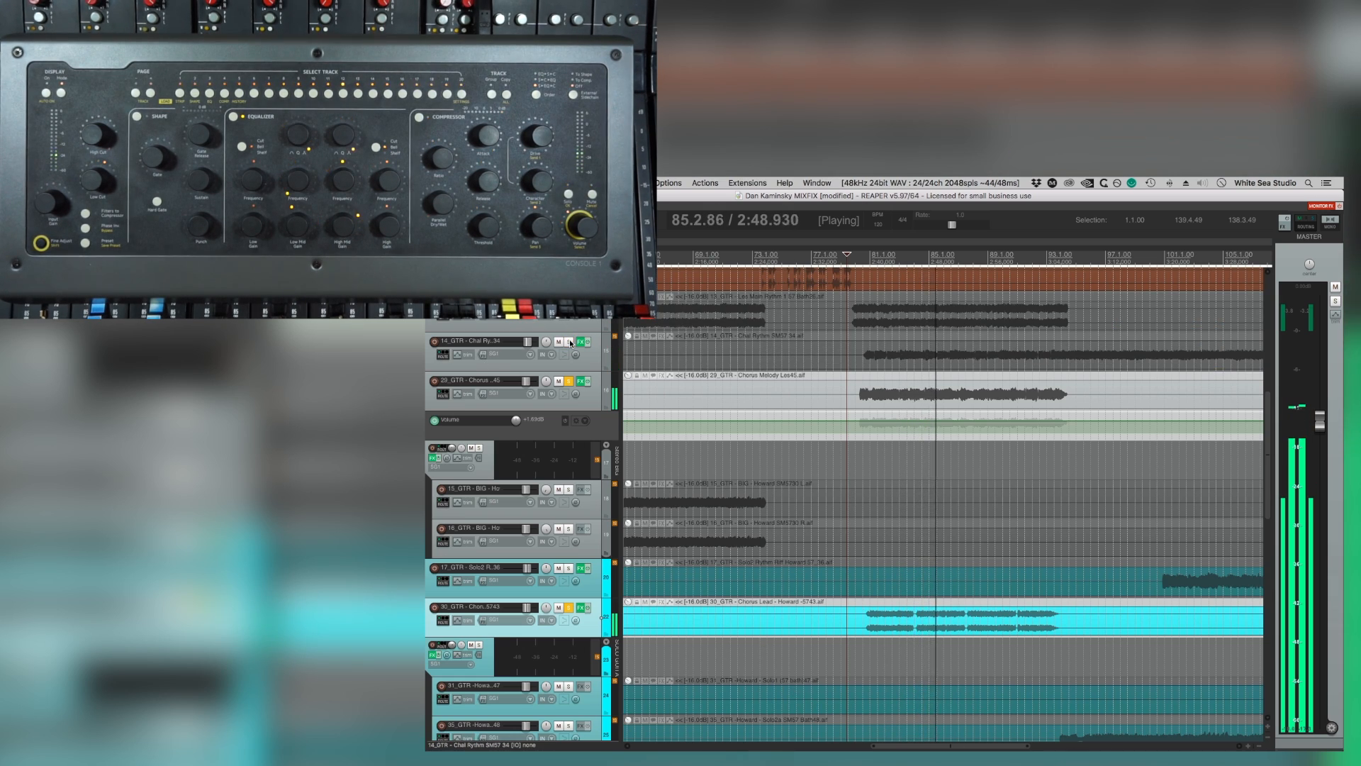
pyautogui.click(568, 381)
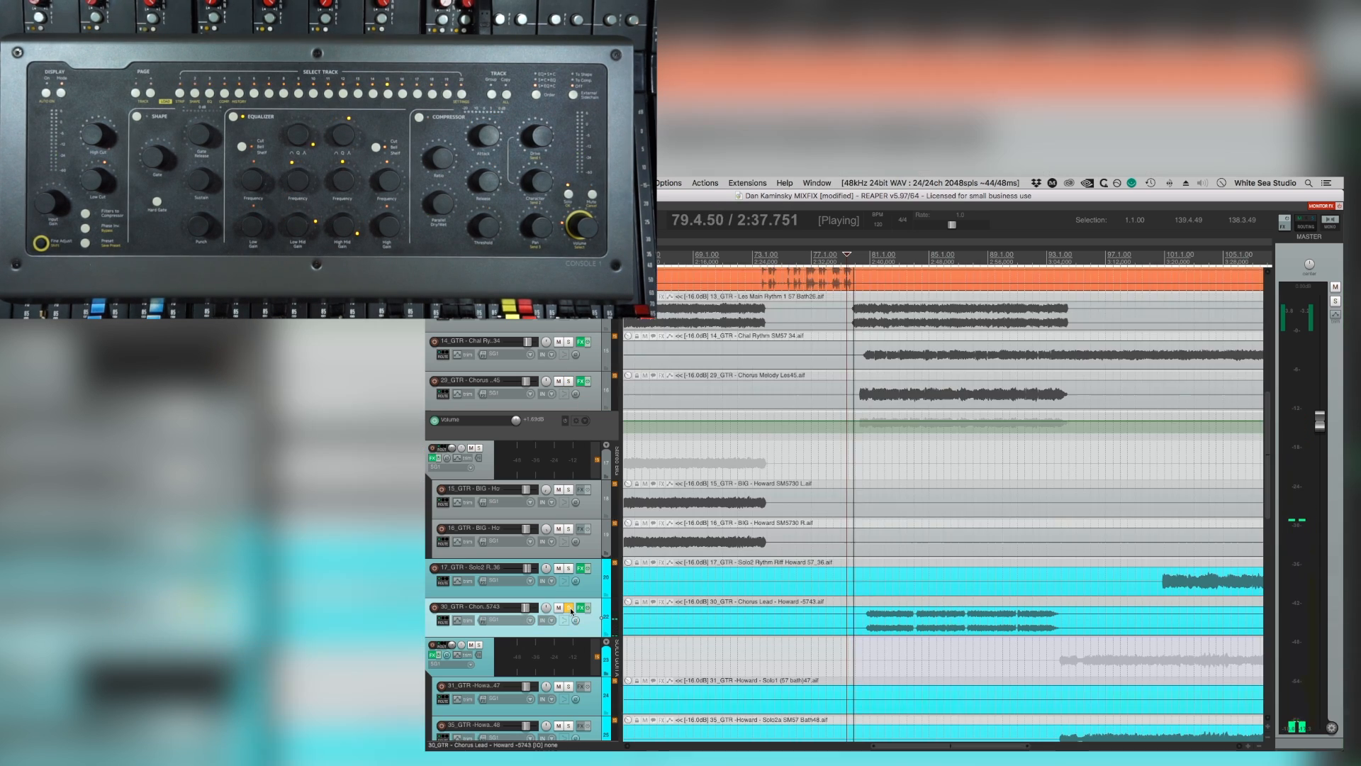
pyautogui.scroll(-6, 880, 547)
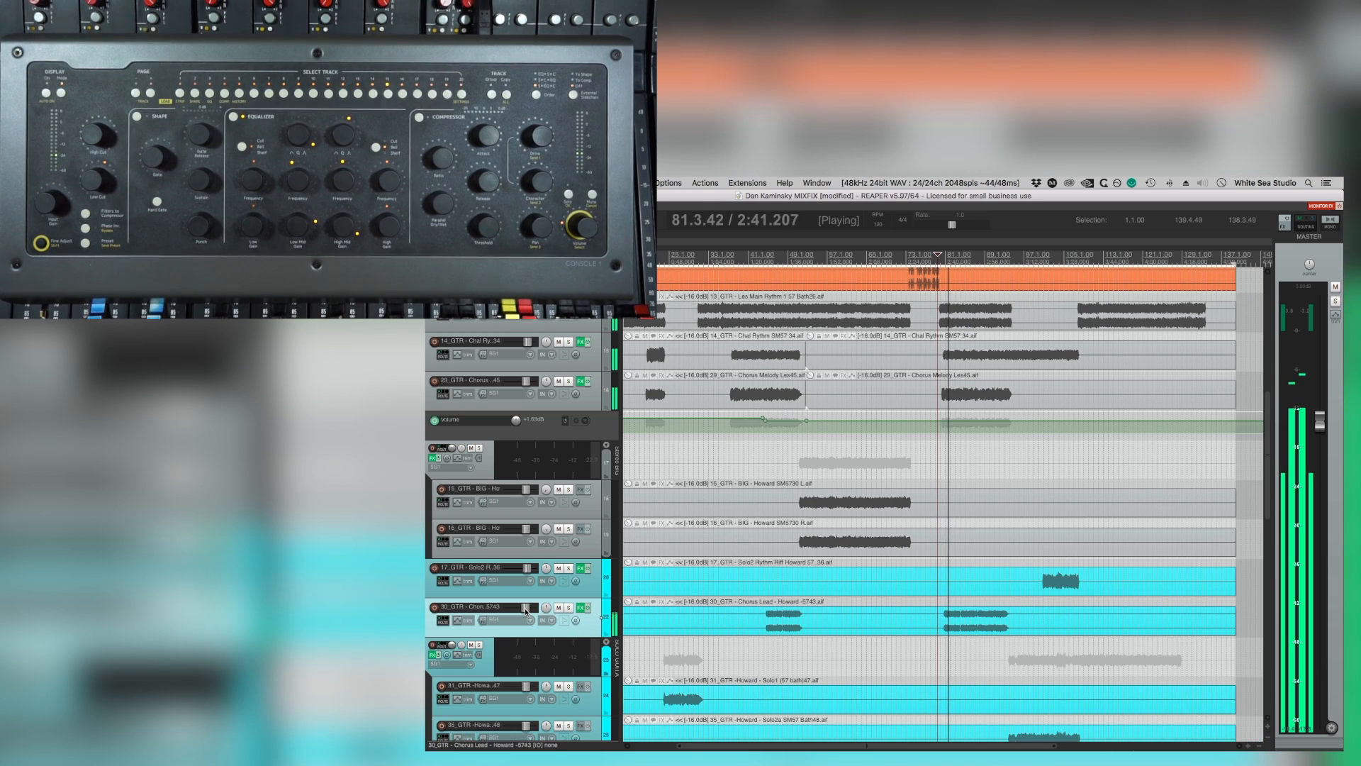
# Replay the third chorus from about bar 79 in the full mix to judge the Chorus Lead balance.
pyautogui.moveTo(525, 611)
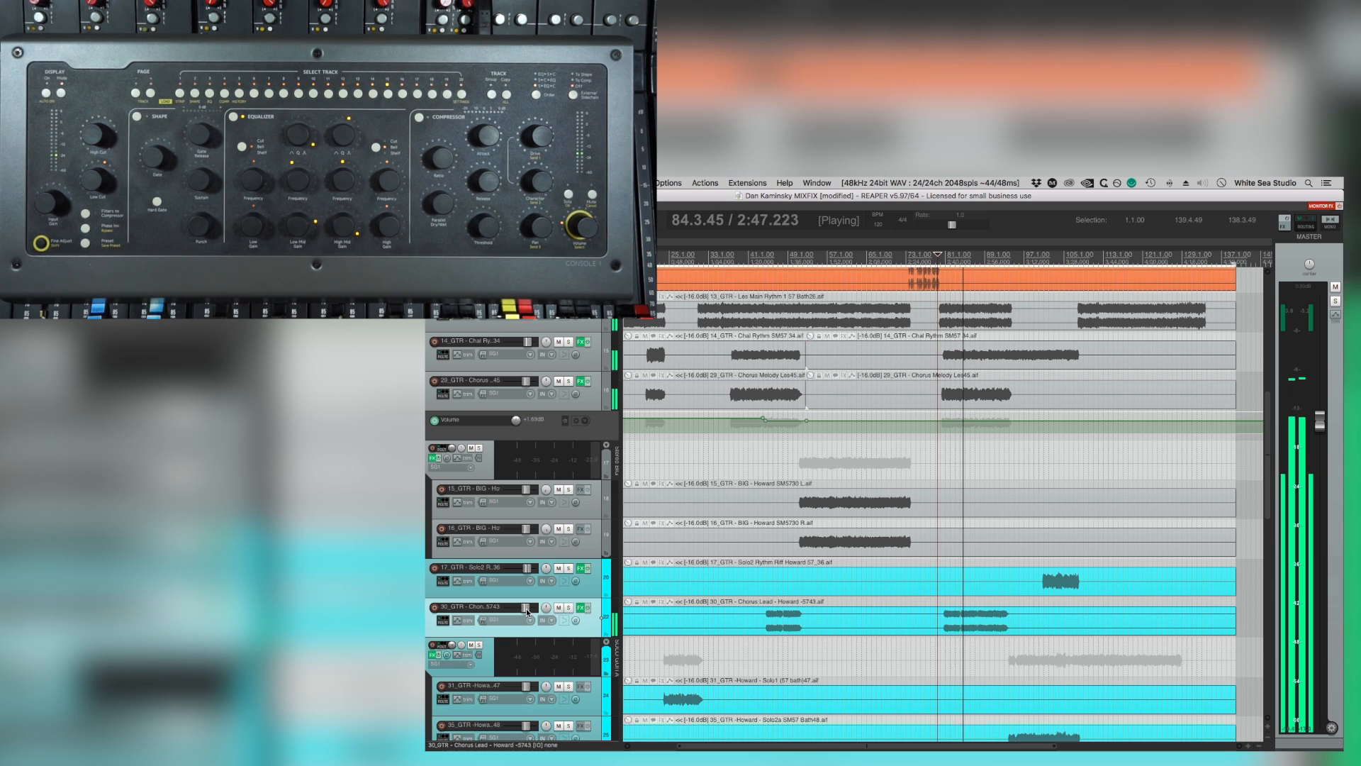
pyautogui.scroll(-3, 555, 614)
pyautogui.scroll(3, 809, 608)
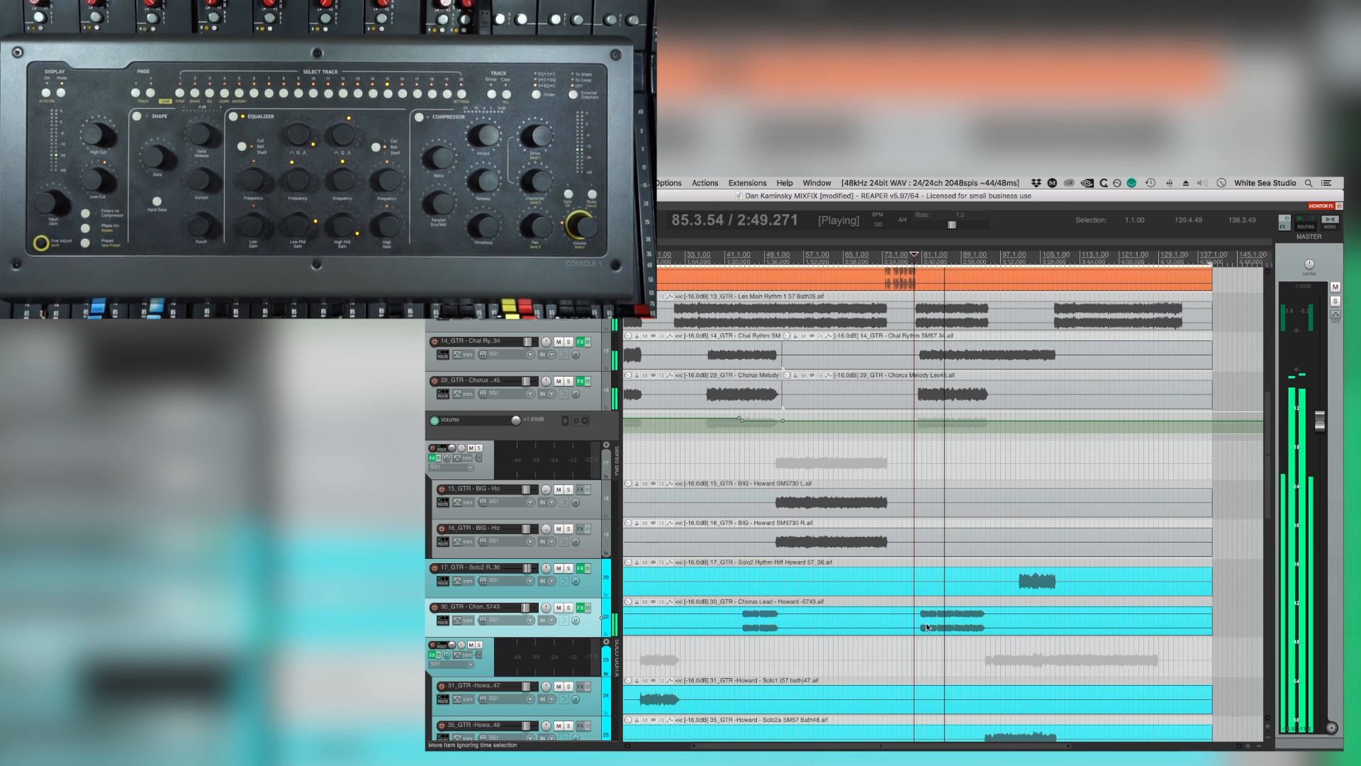
pyautogui.press('space')
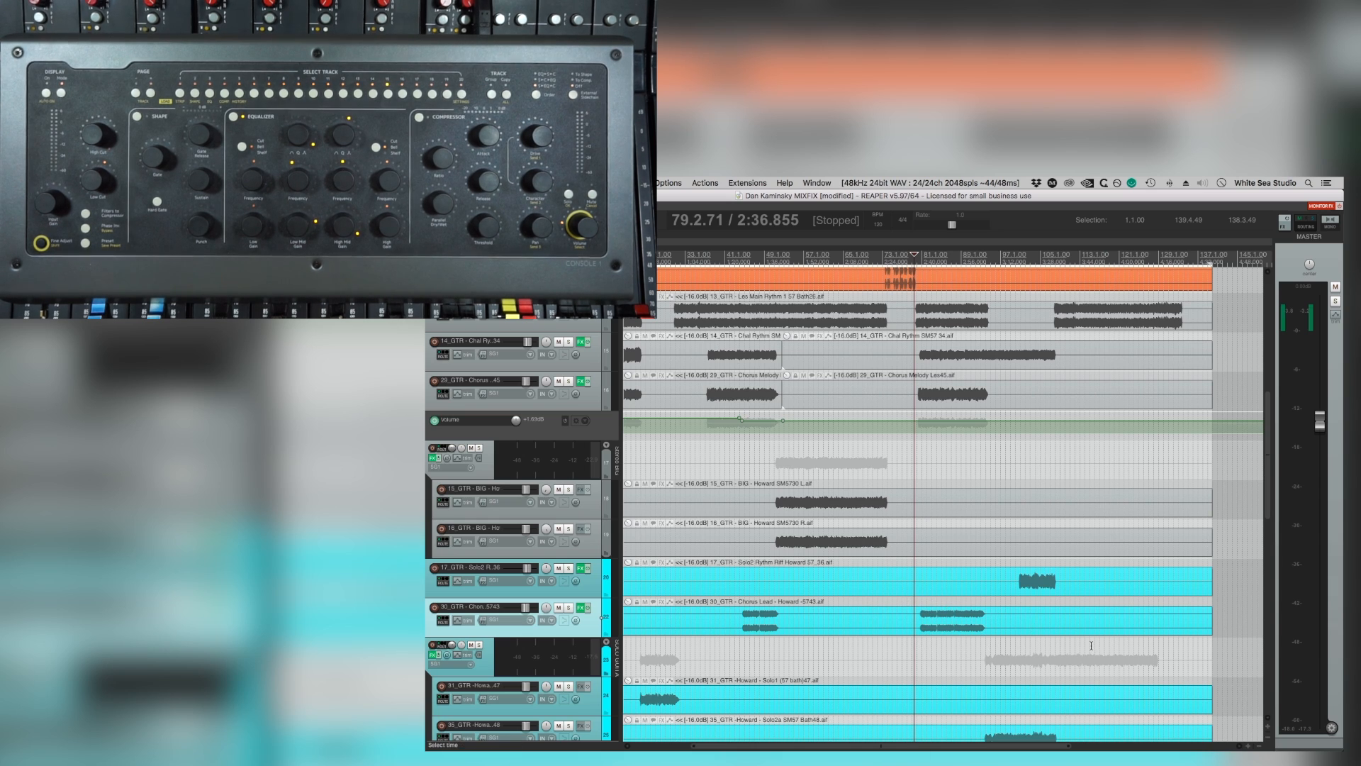
pyautogui.press('space')
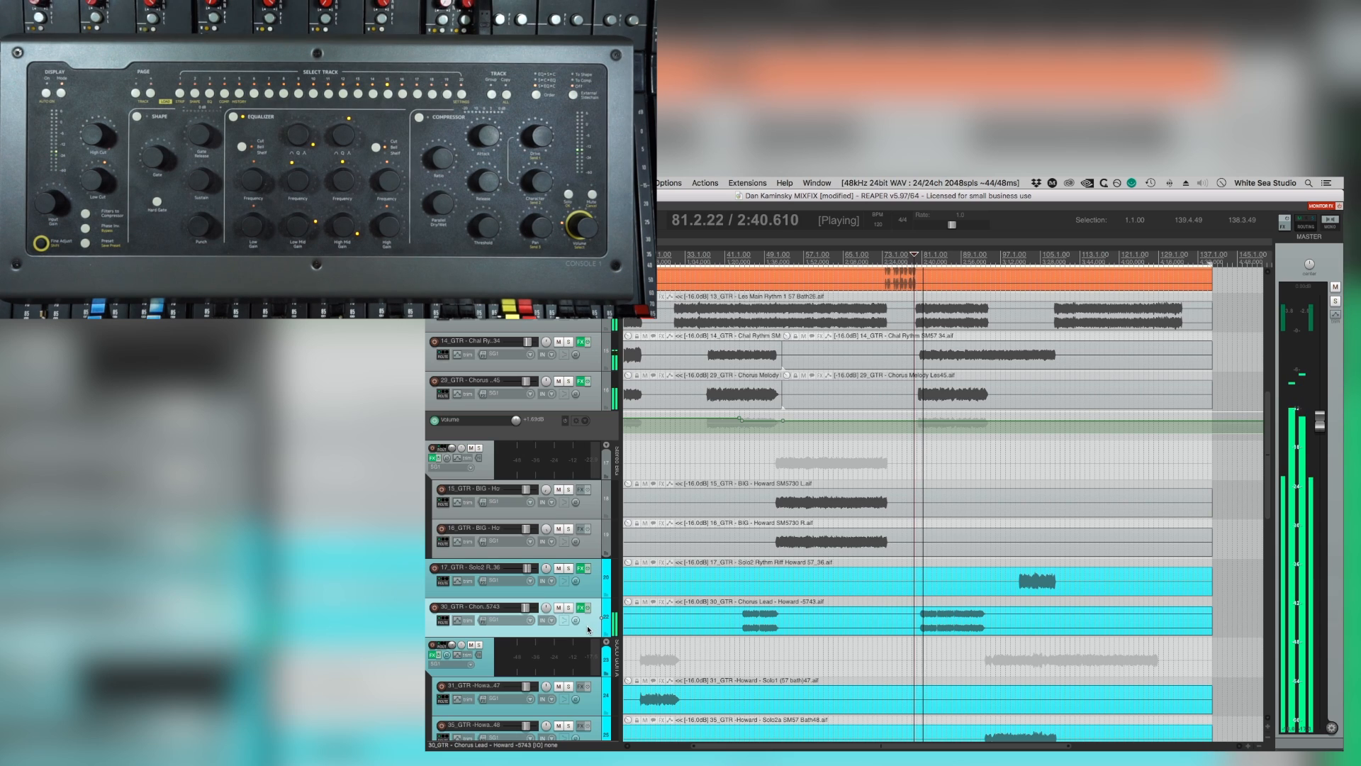
pyautogui.scroll(-3, 993, 588)
pyautogui.scroll(4, 993, 588)
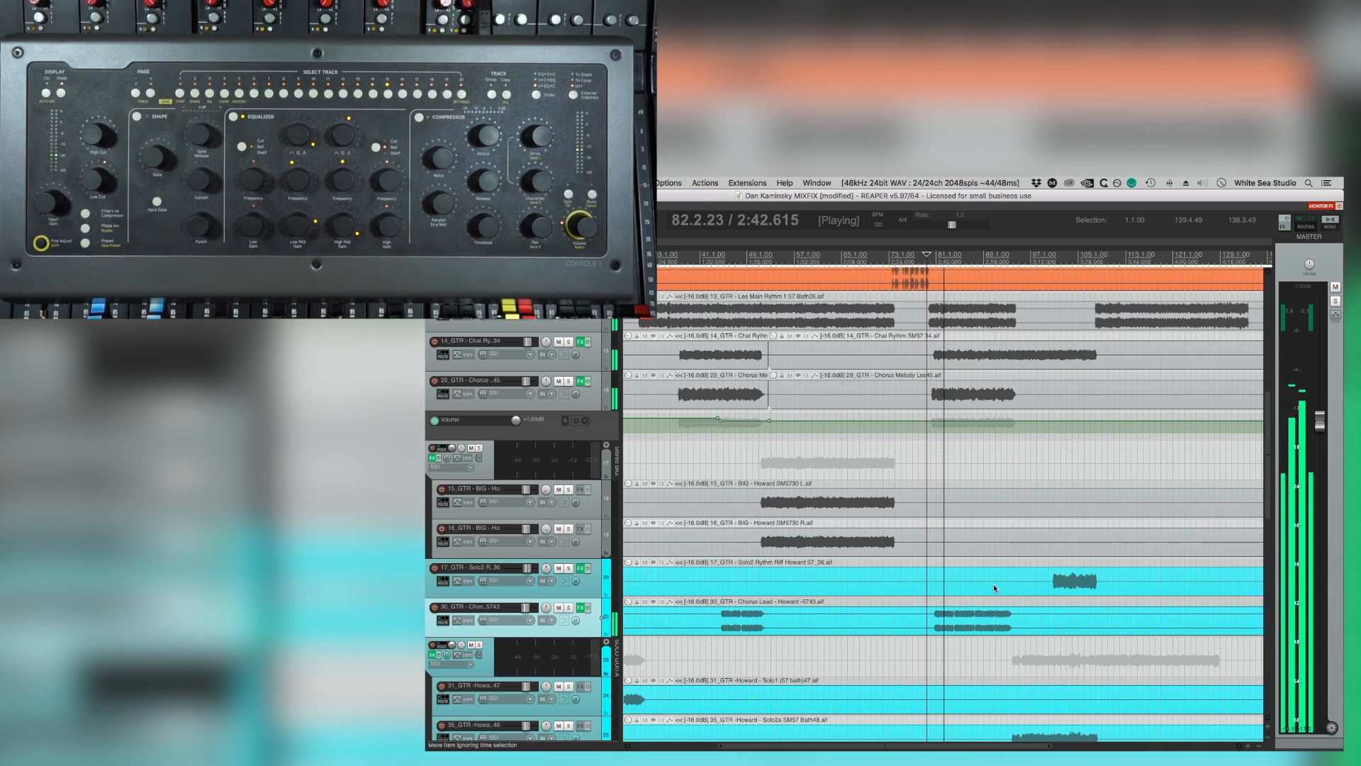
pyautogui.scroll(-10, 993, 584)
pyautogui.hscroll(-5, 927, 372)
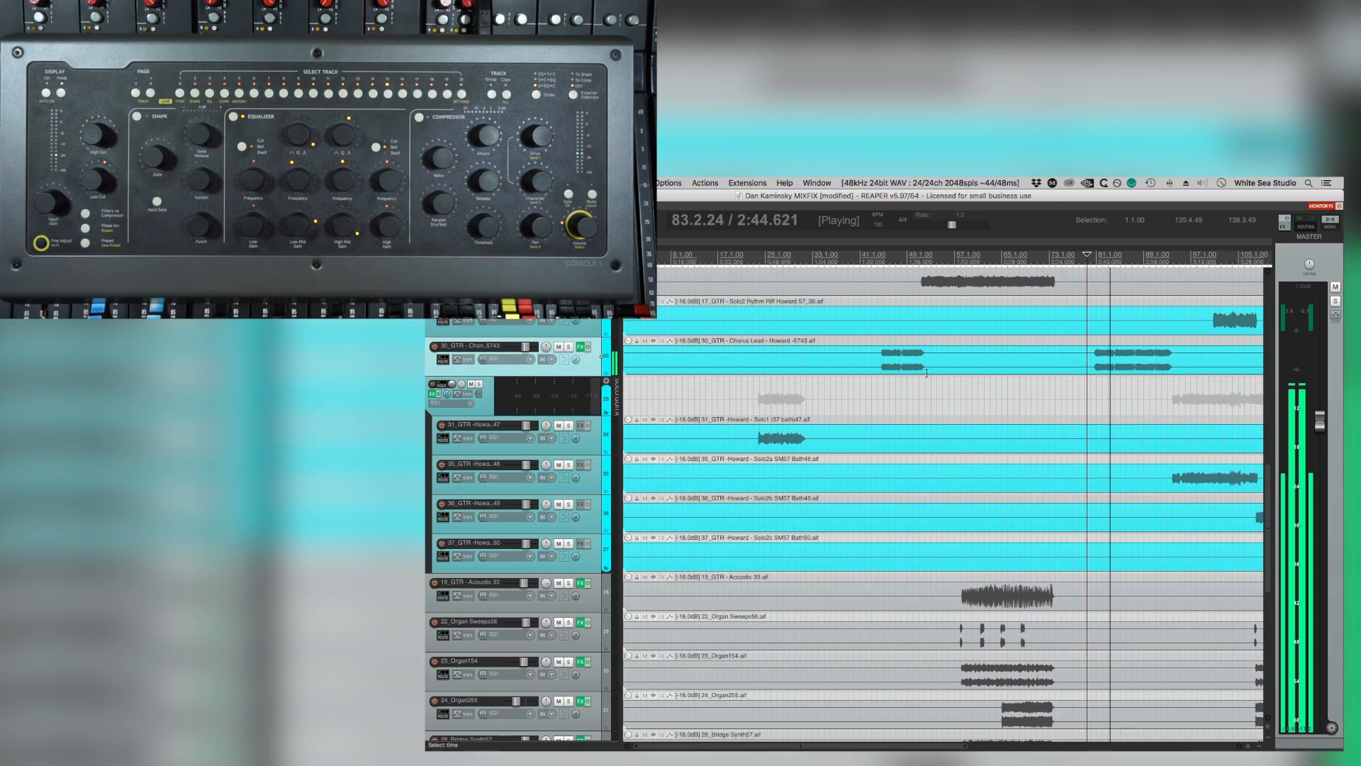
# Play the section from about bar 52 and check the Stereo BIG guitar folder soloed and in the full mix.
pyautogui.click(927, 372)
pyautogui.scroll(5, 927, 373)
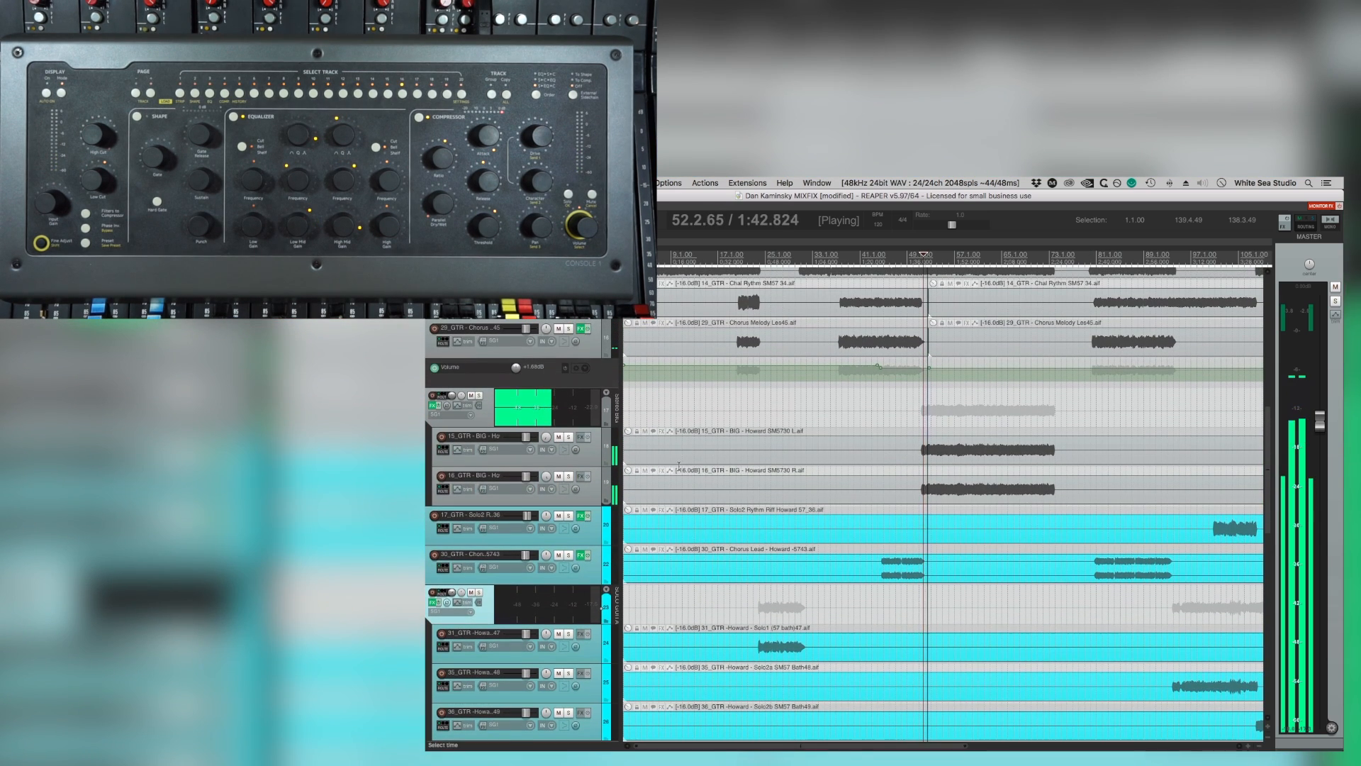
pyautogui.click(478, 398)
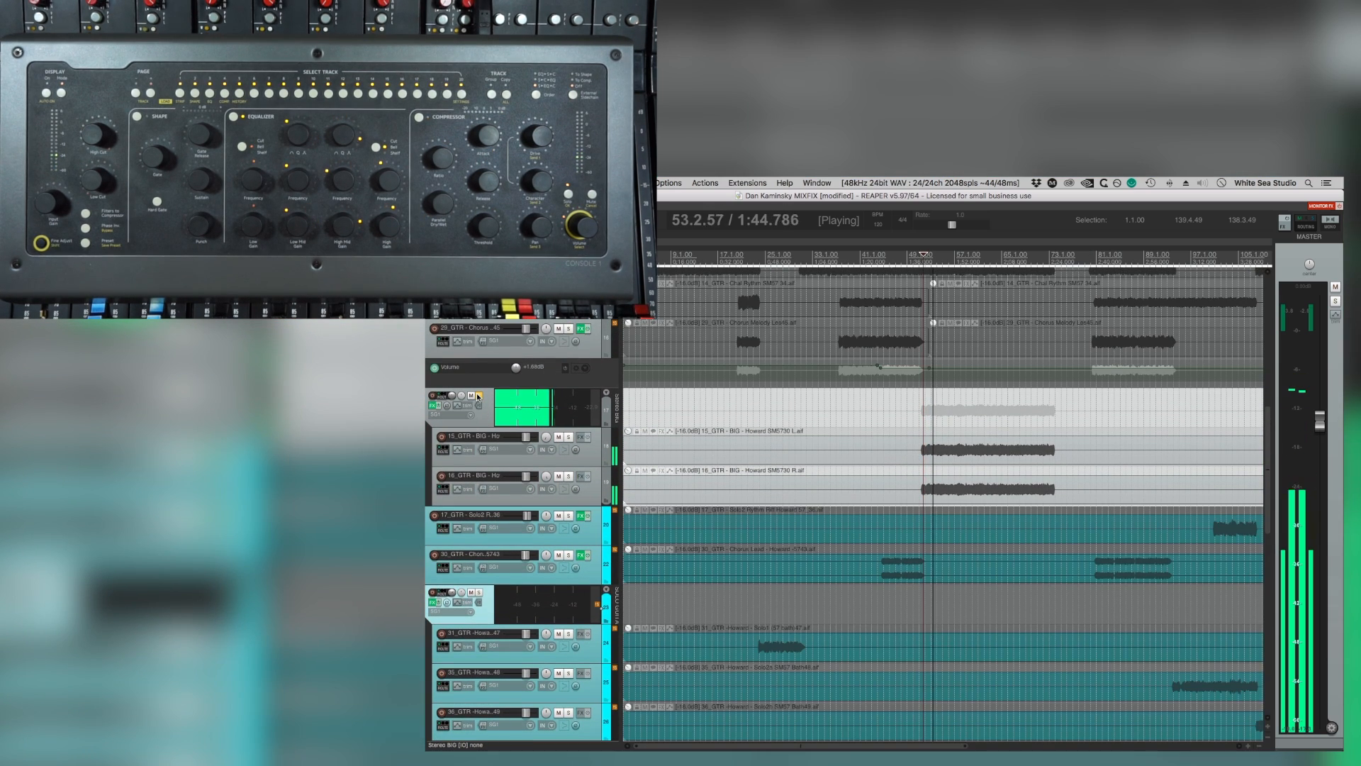
pyautogui.click(478, 397)
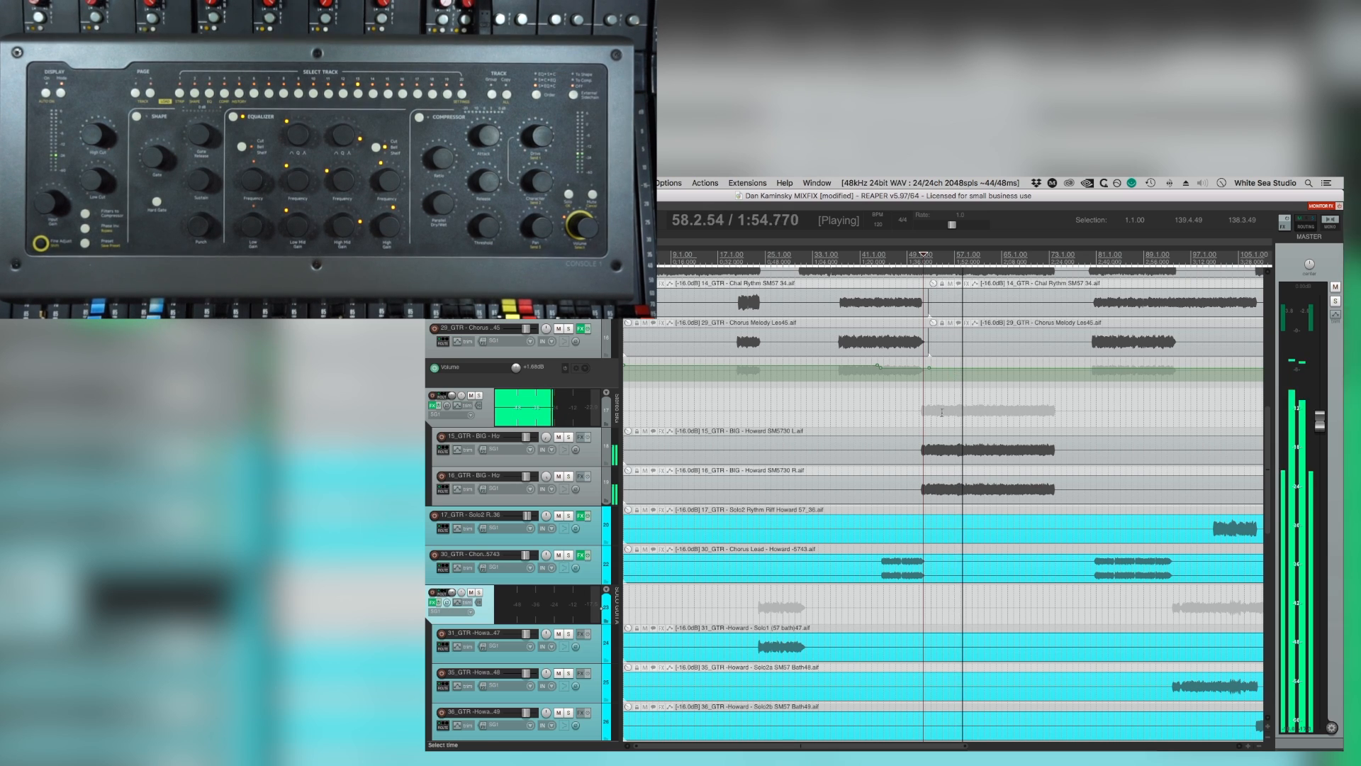
# Compare the bridge with 23_Organ154 muted and unmuted, and replay the section from about bar 58.
pyautogui.scroll(-10, 942, 412)
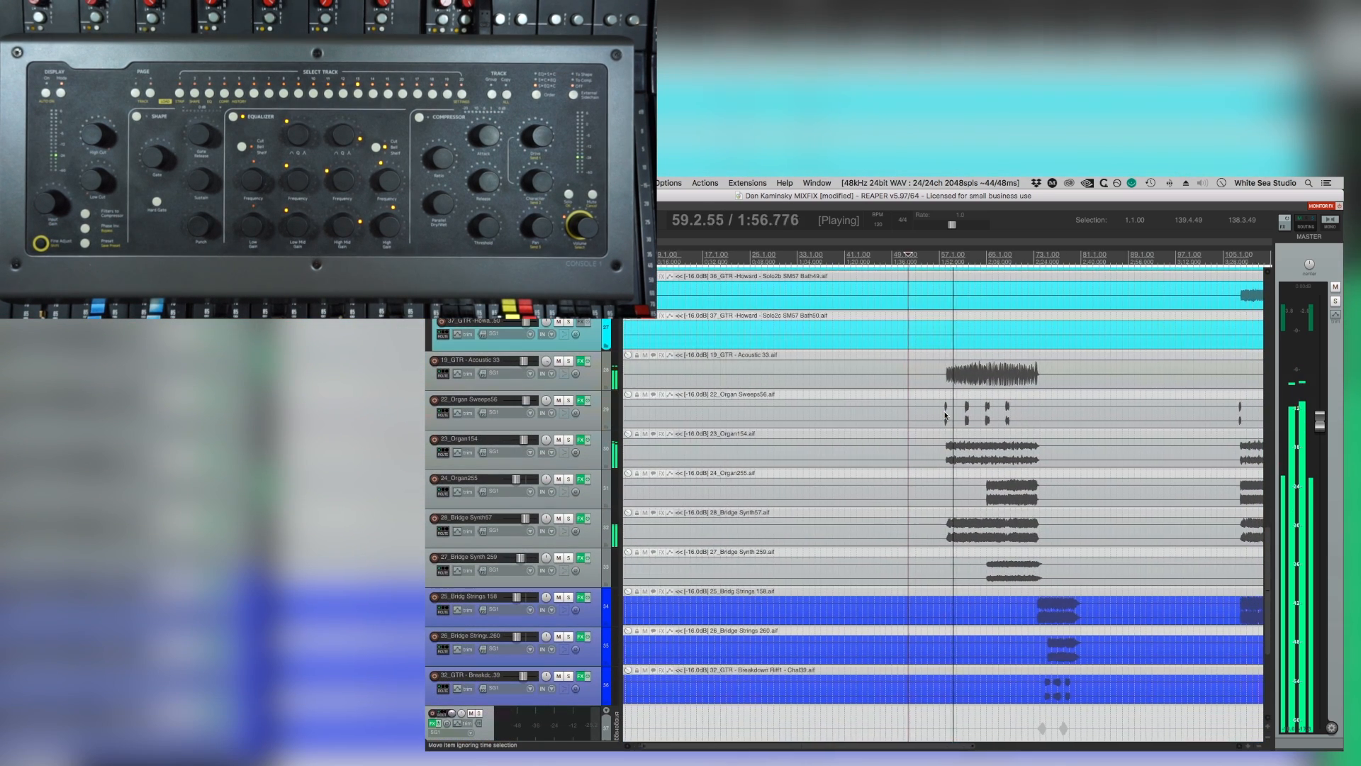
pyautogui.hscroll(5, 946, 416)
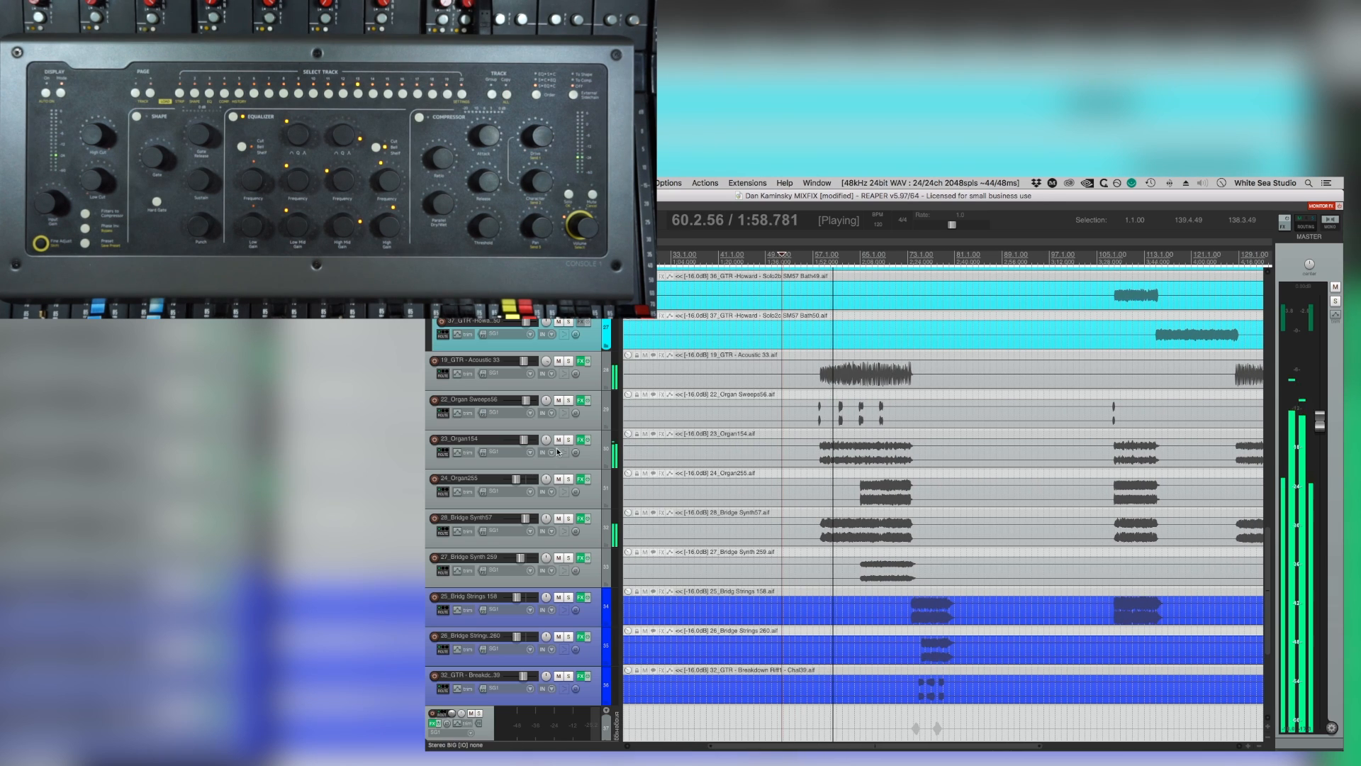
pyautogui.click(515, 441)
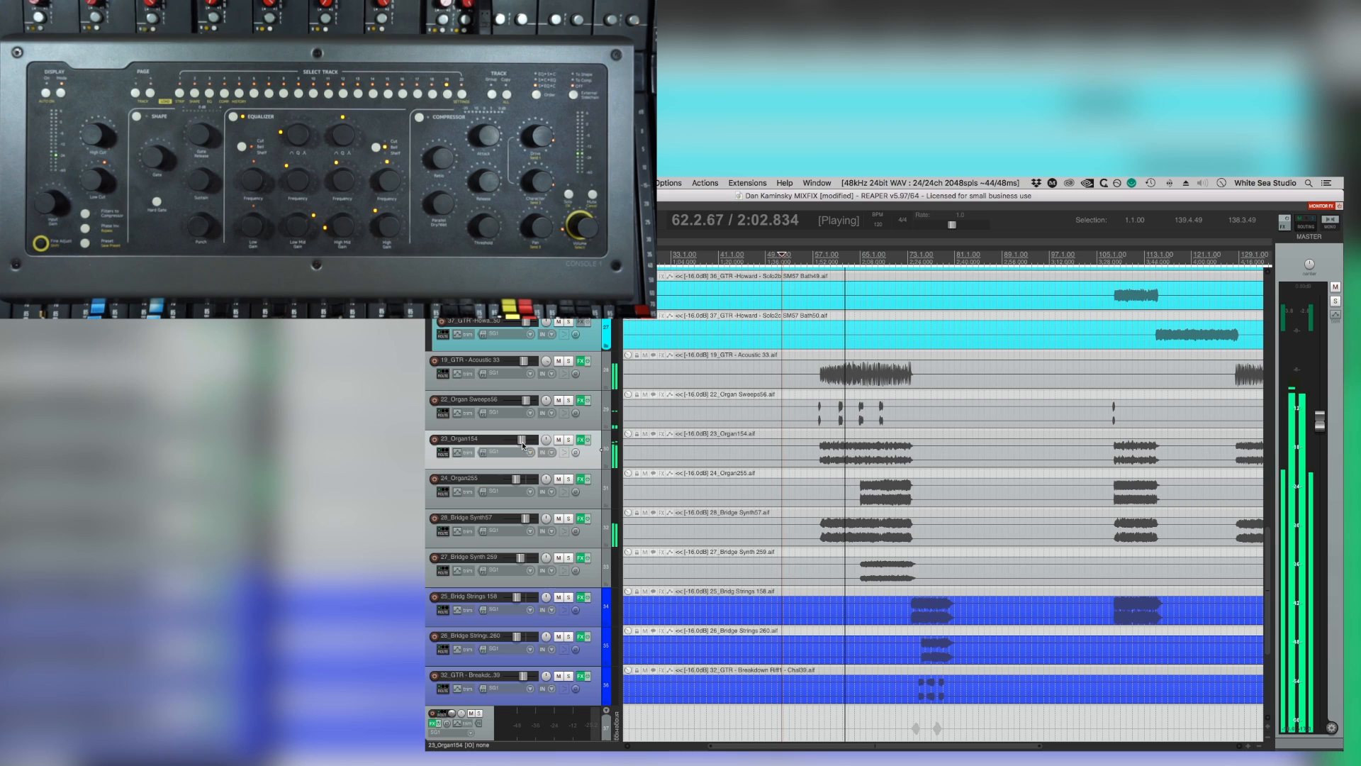
pyautogui.click(559, 439)
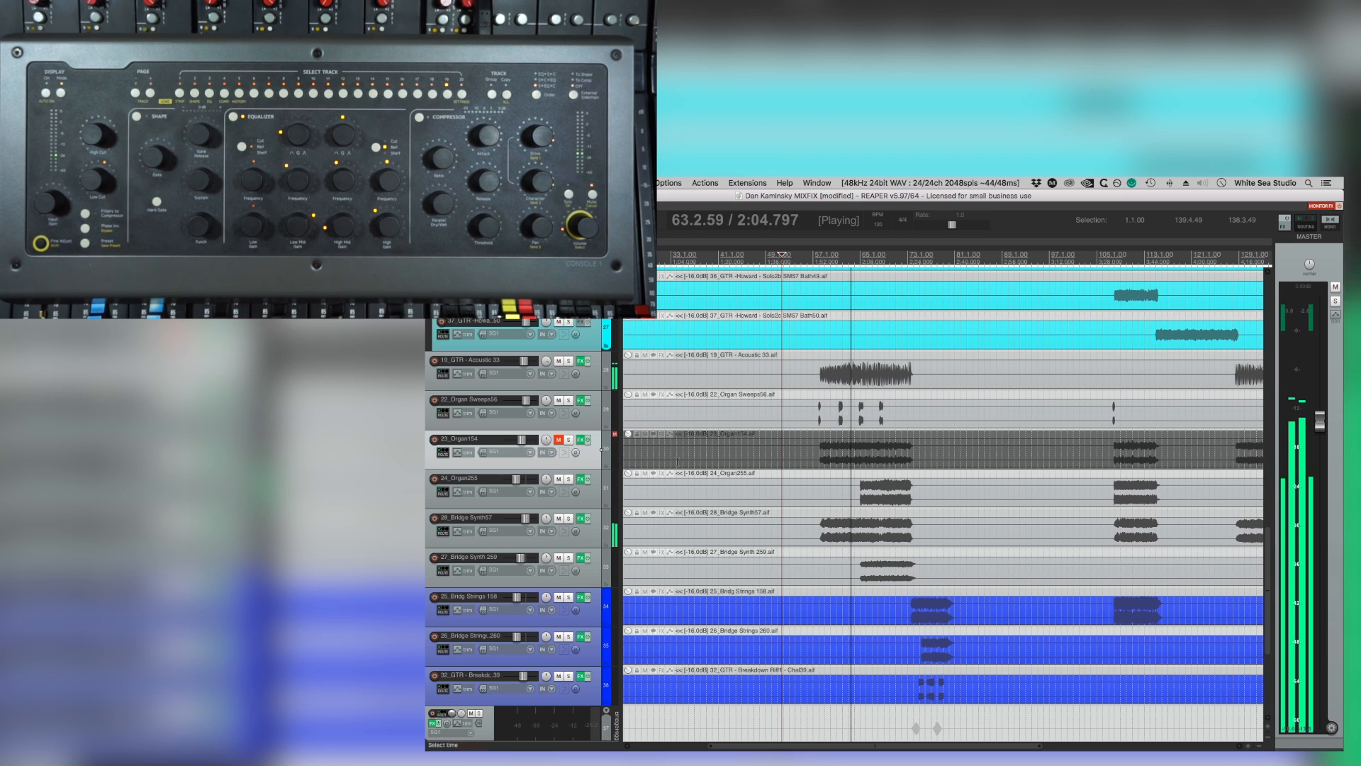
pyautogui.click(559, 440)
pyautogui.click(821, 436)
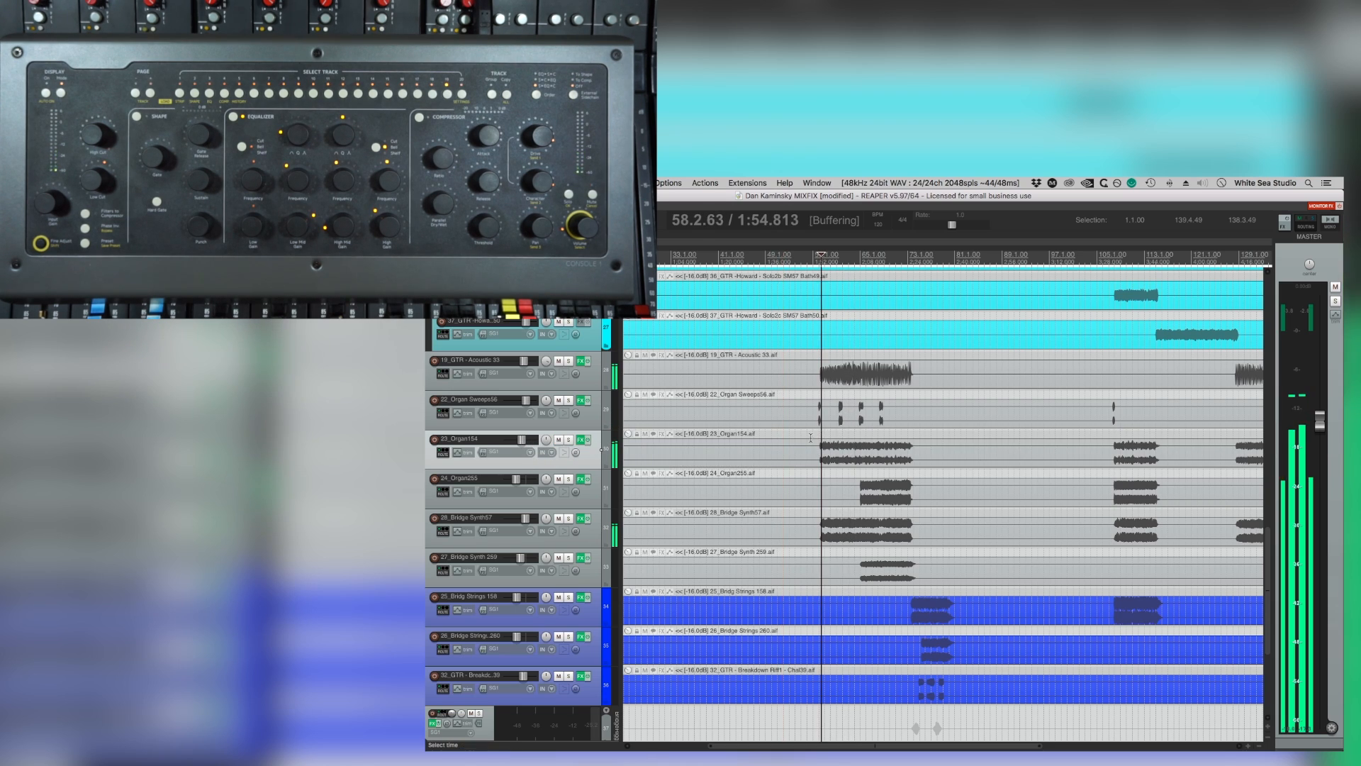
# Fine-tune the volume of 23_Organ154 during bridge playback and save the project.
pyautogui.moveTo(521, 441); pyautogui.dragTo(522, 440)
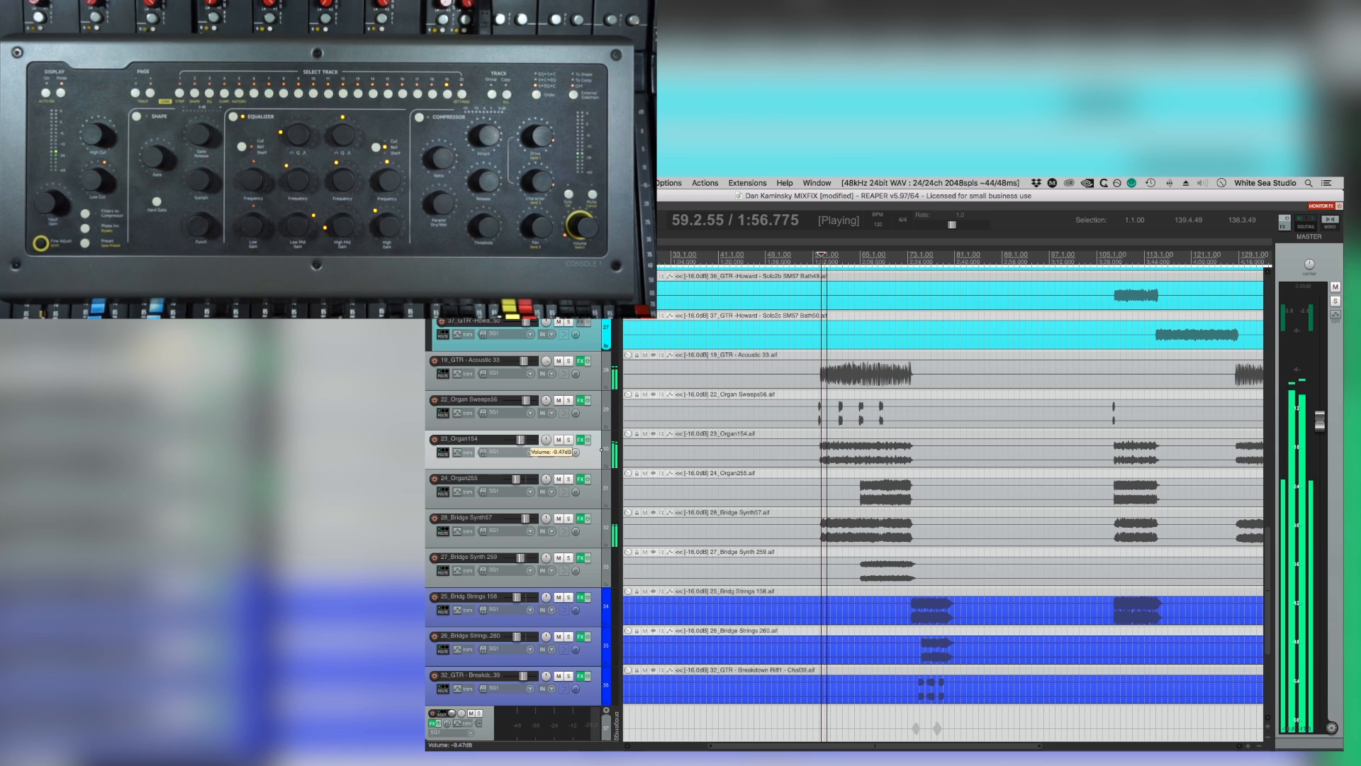
pyautogui.press('super+s')
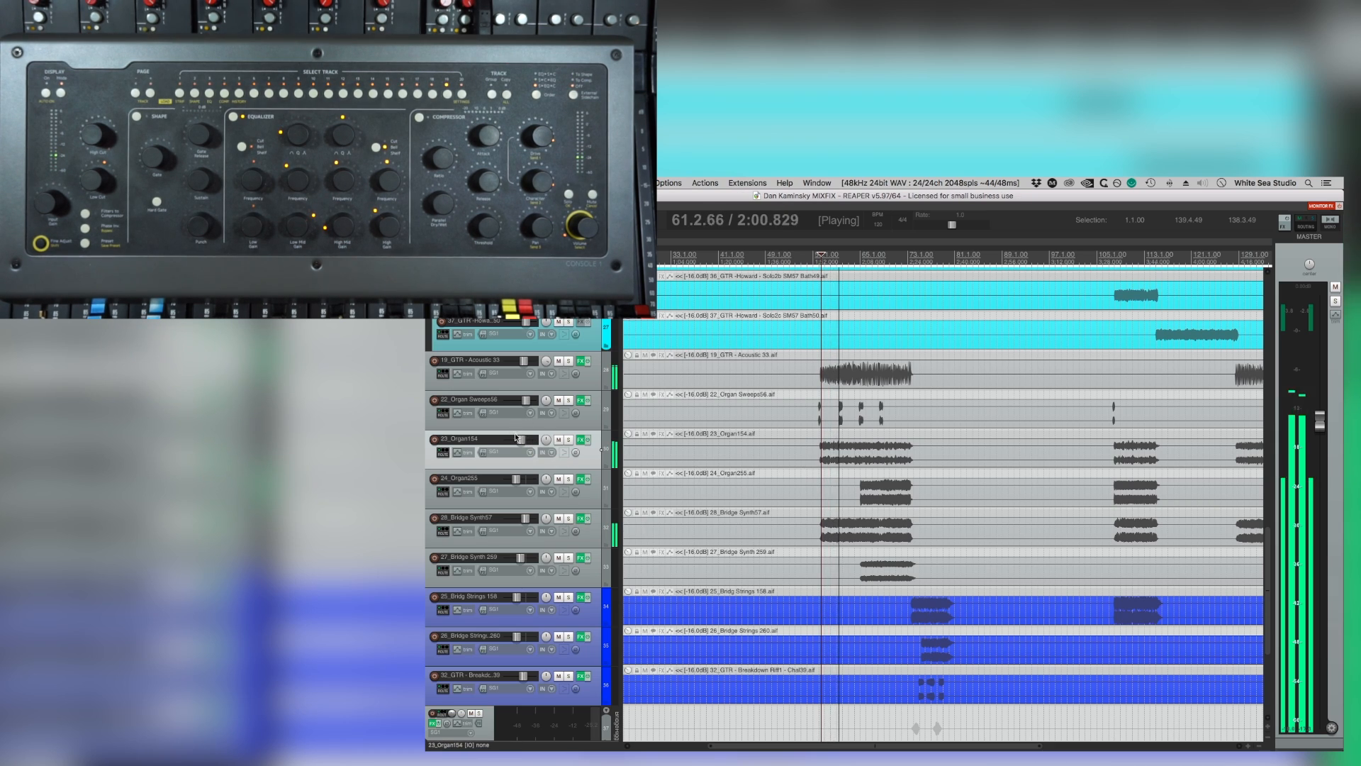
pyautogui.moveTo(516, 438); pyautogui.dragTo(512, 437)
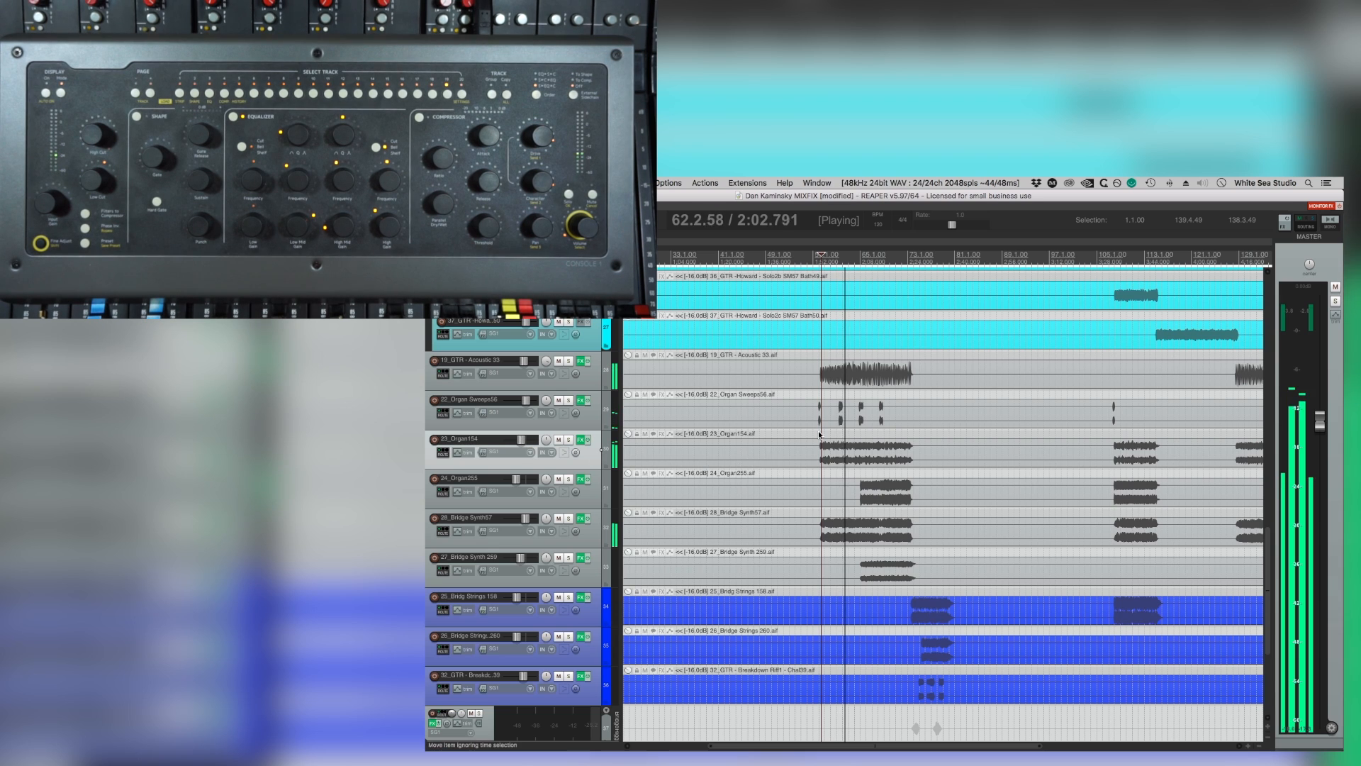
# Fine-tune the volumes of the second bridge synth and 24_Organ255 while the bridge plays.
pyautogui.scroll(-6, 927, 444)
pyautogui.scroll(4, 903, 475)
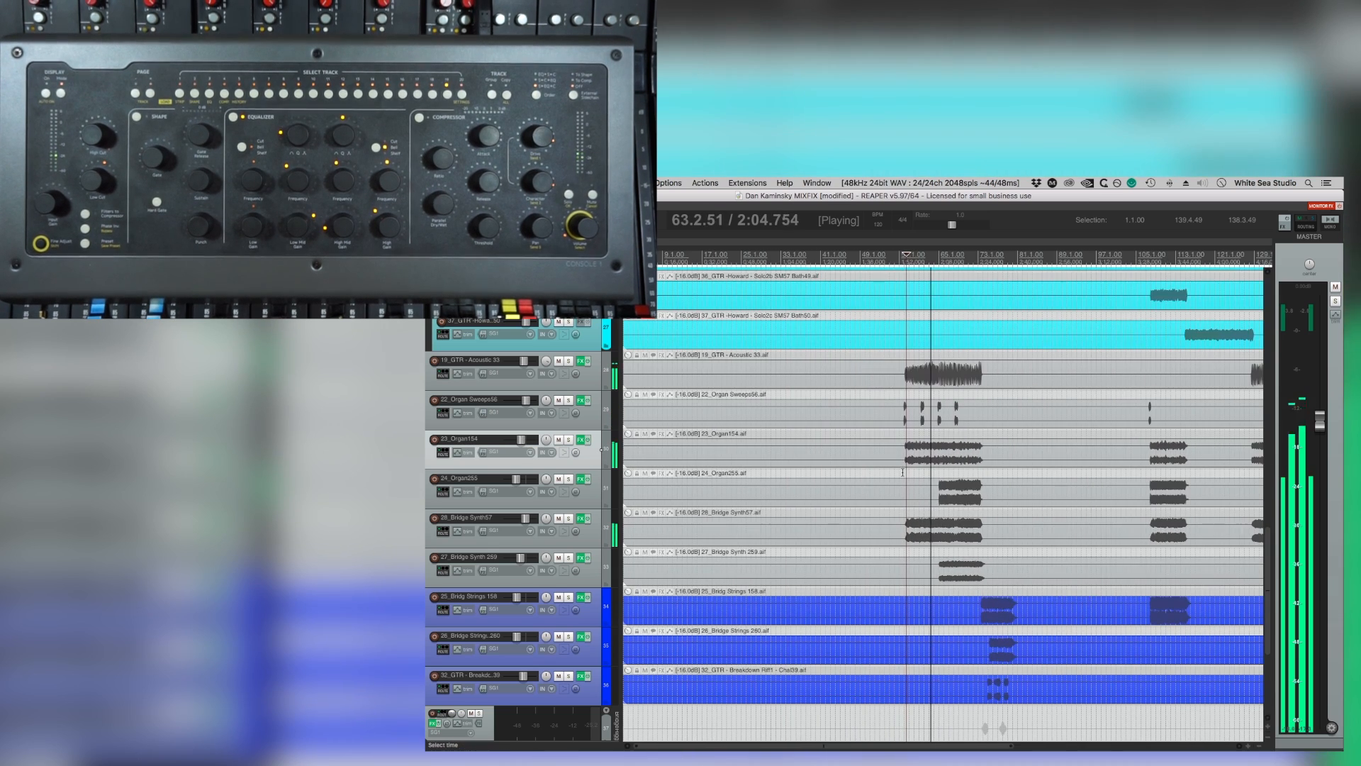
pyautogui.scroll(-3, 902, 475)
pyautogui.hscroll(5, 903, 476)
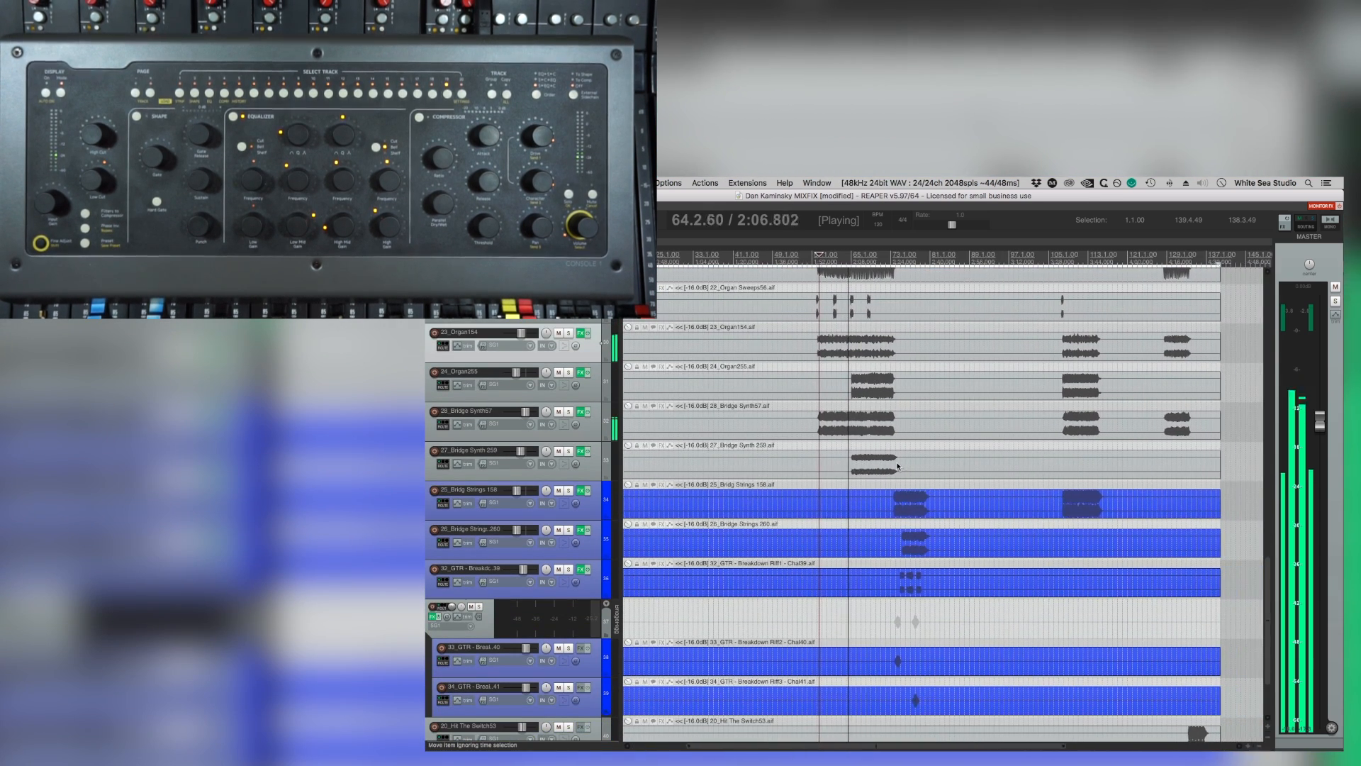
pyautogui.scroll(1, 897, 465)
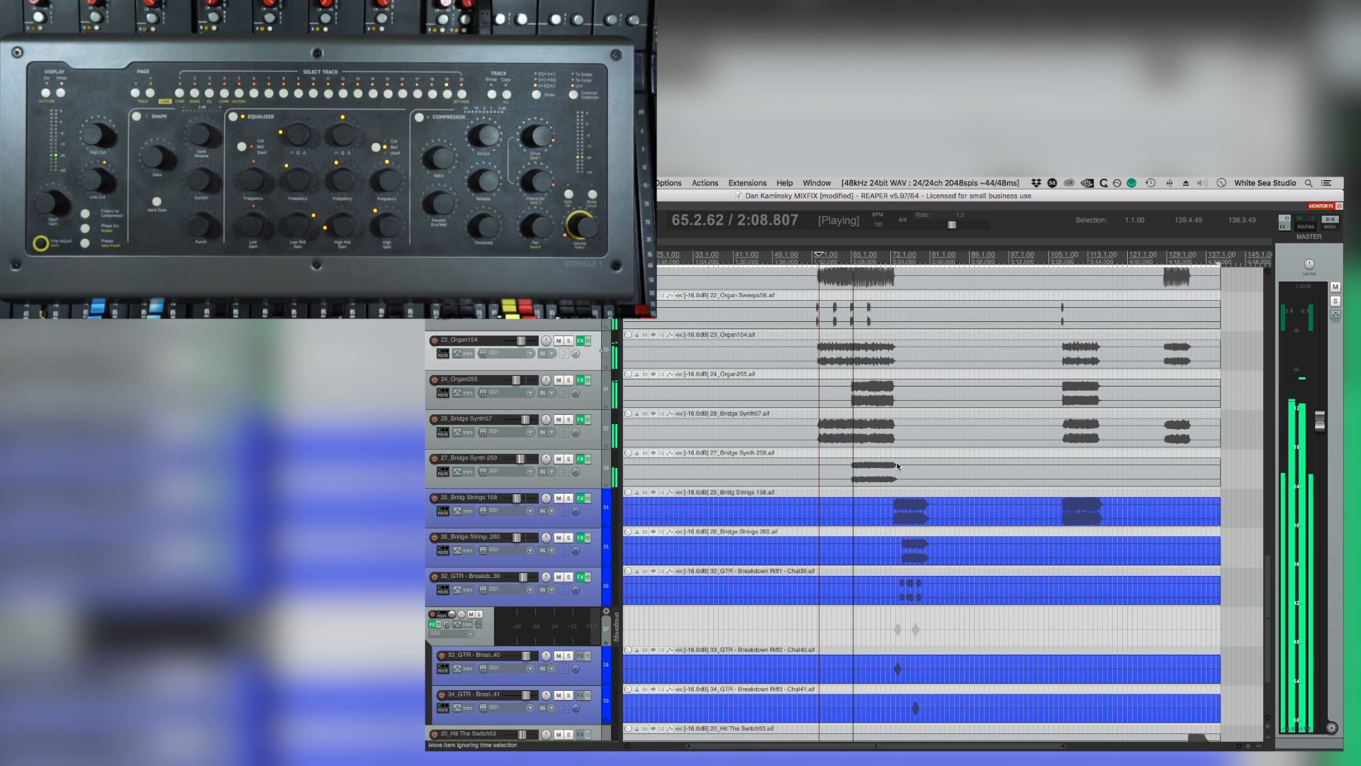
pyautogui.moveTo(521, 459); pyautogui.dragTo(521, 459)
pyautogui.moveTo(517, 380); pyautogui.dragTo(516, 380)
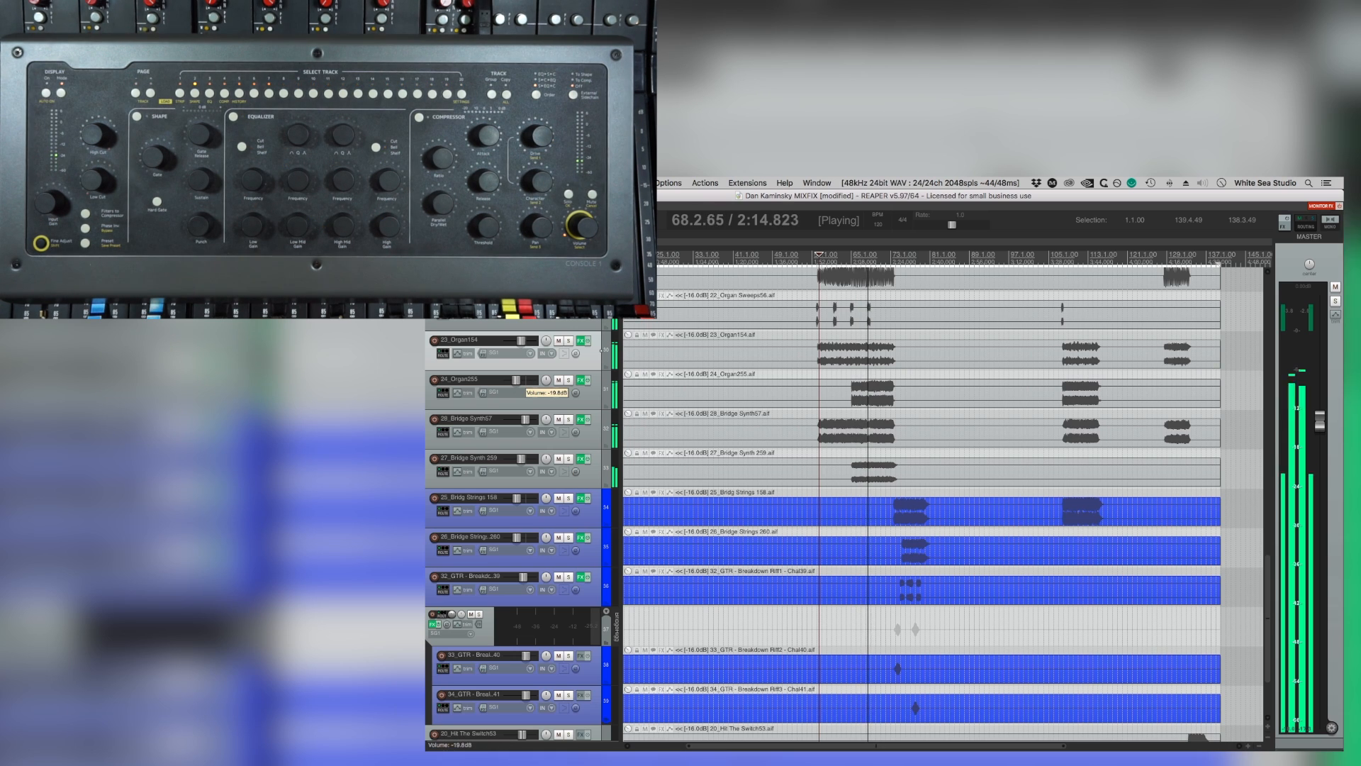
# Replay from about bar 51 and check the Console 1 plug-in on the Stereo BIG guitar folder.
pyautogui.scroll(-4, 865, 431)
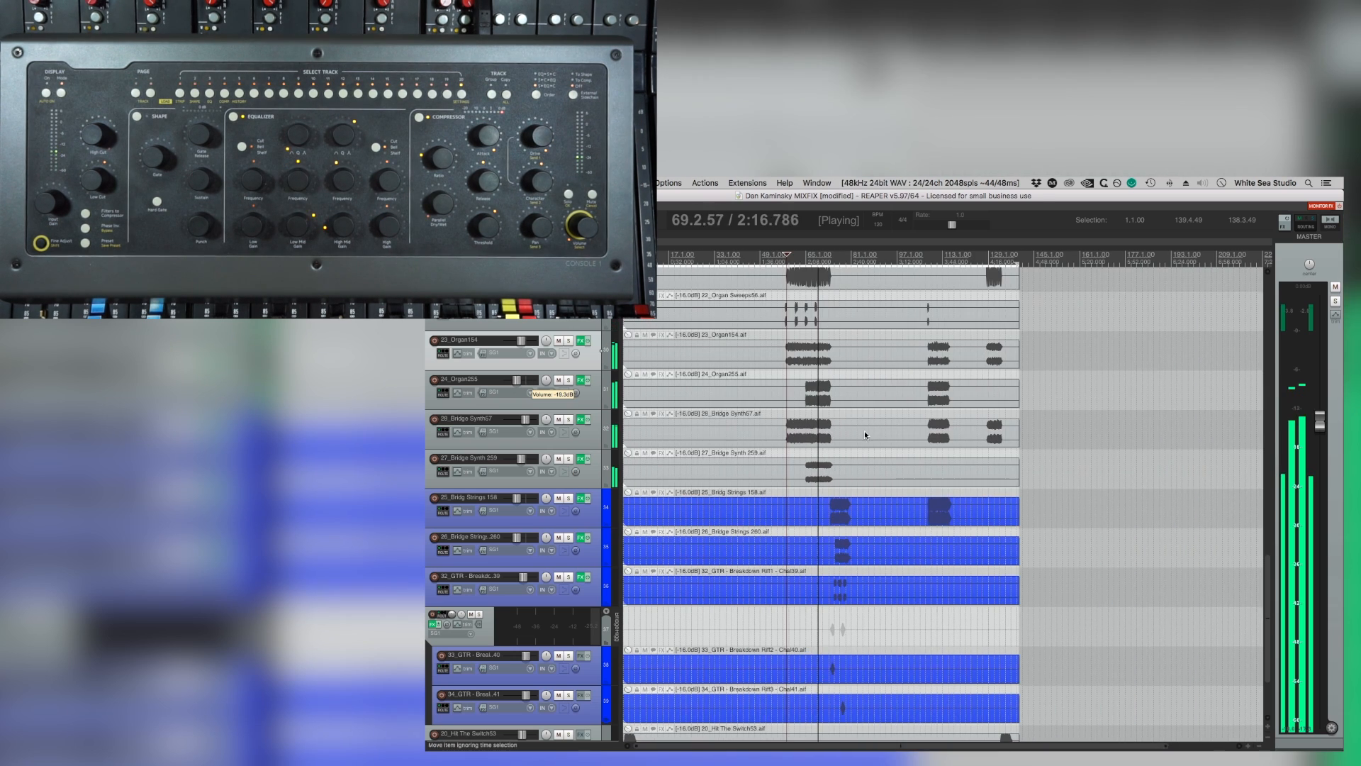
pyautogui.scroll(5, 865, 431)
pyautogui.scroll(5, 861, 431)
pyautogui.press('space')
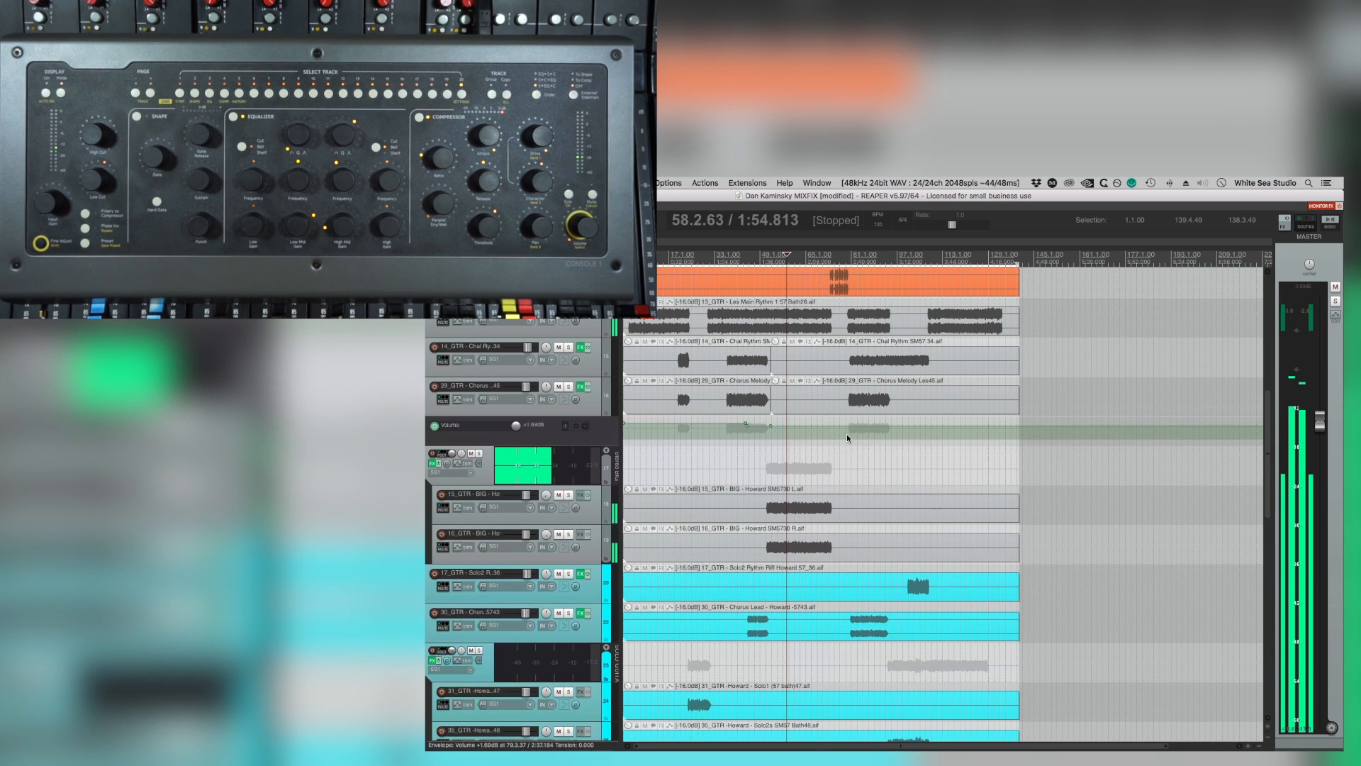
pyautogui.press('space')
pyautogui.scroll(3, 831, 456)
pyautogui.click(830, 457)
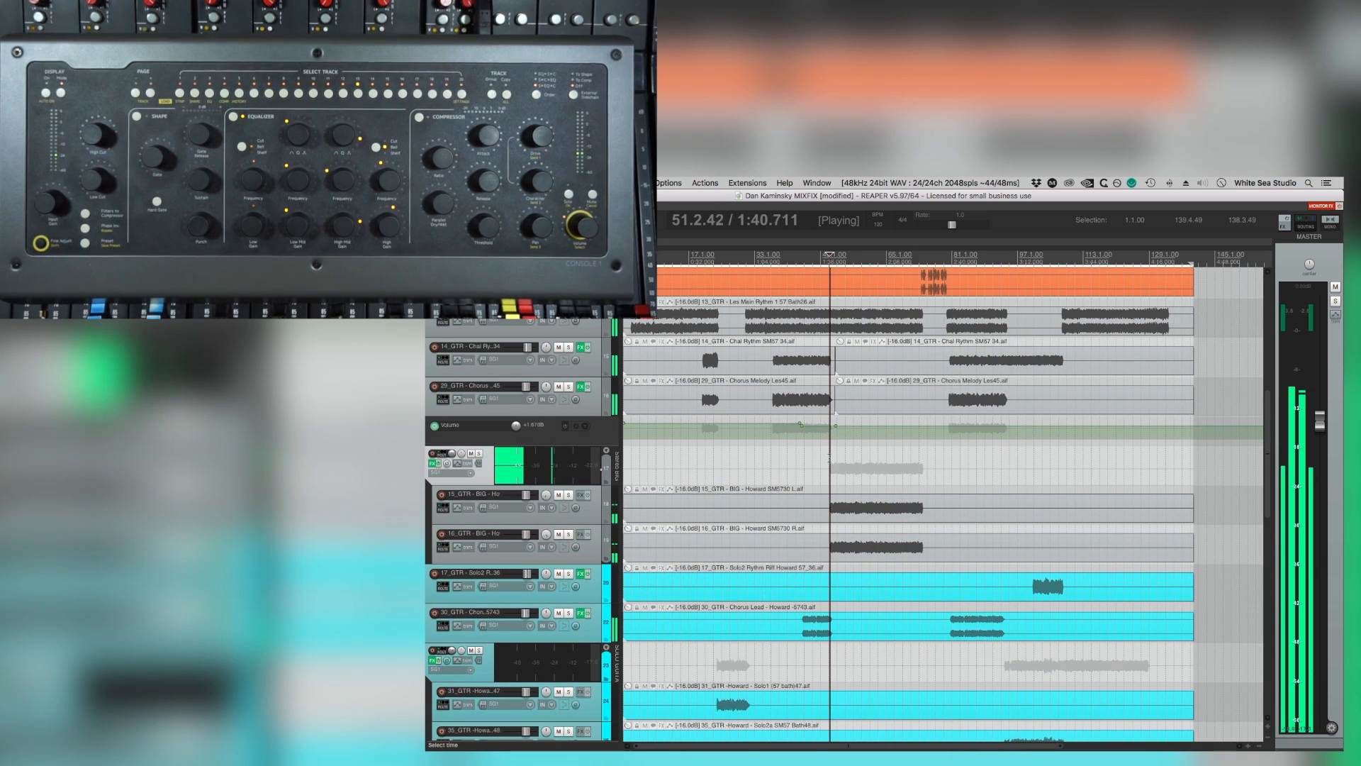
pyautogui.click(431, 462)
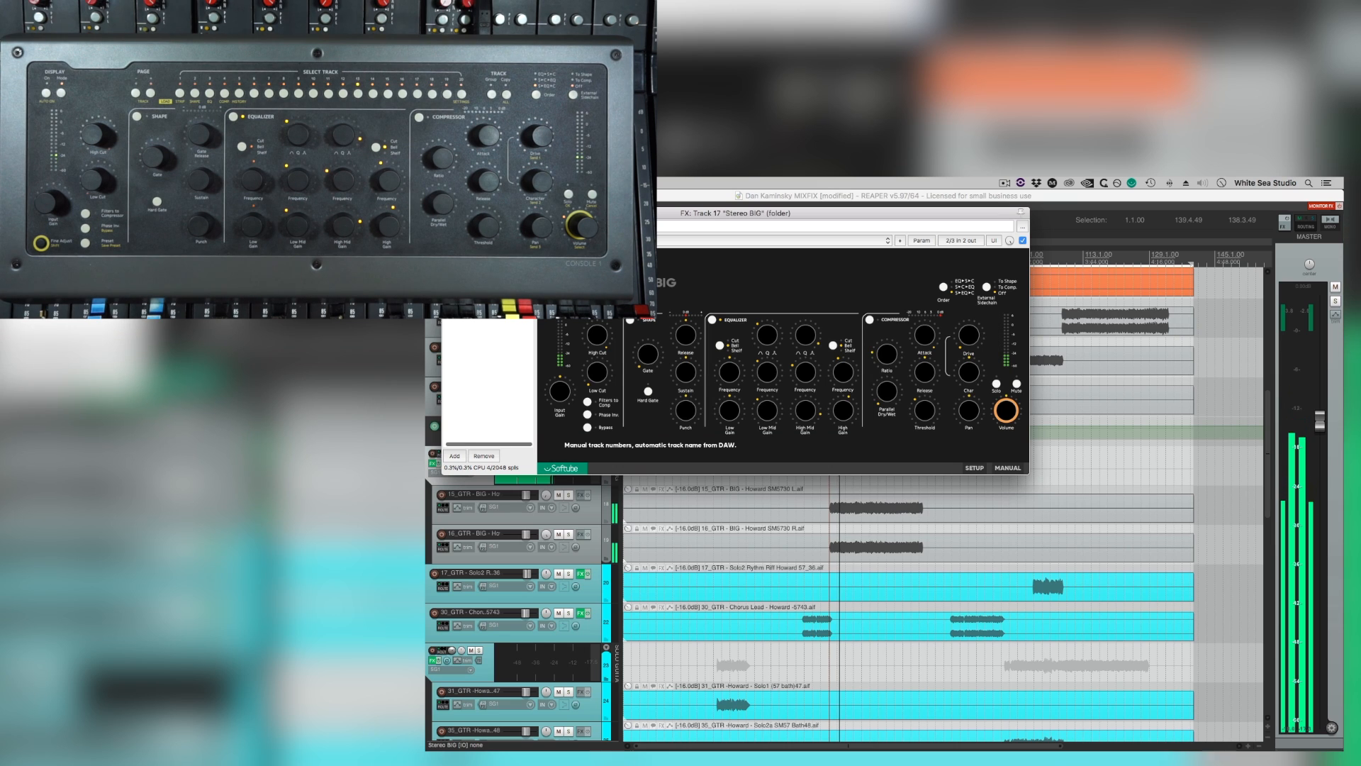
pyautogui.click(431, 461)
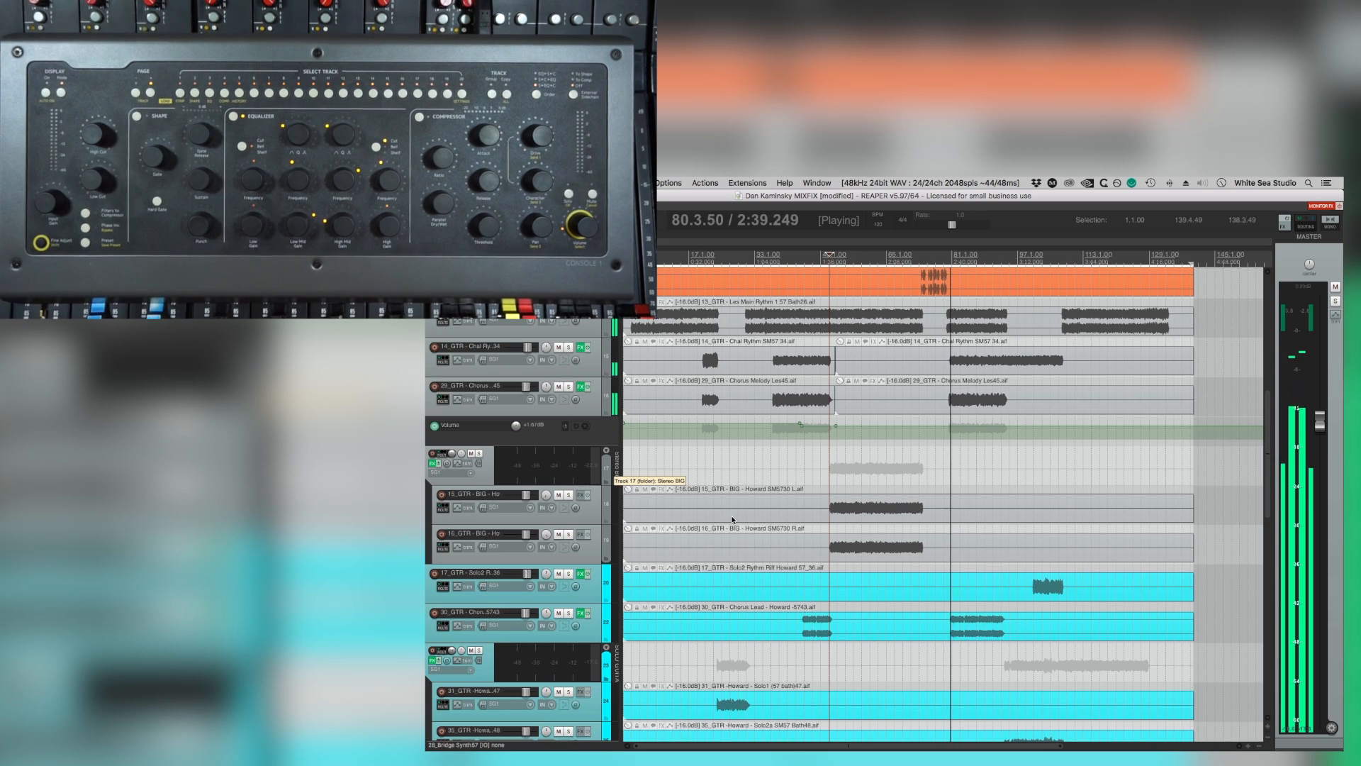
# Listen from the third chorus into the second solo around bar 106, reviewing the drum and guitar tracks, and stop playback.
pyautogui.scroll(5, 943, 497)
pyautogui.scroll(3, 944, 497)
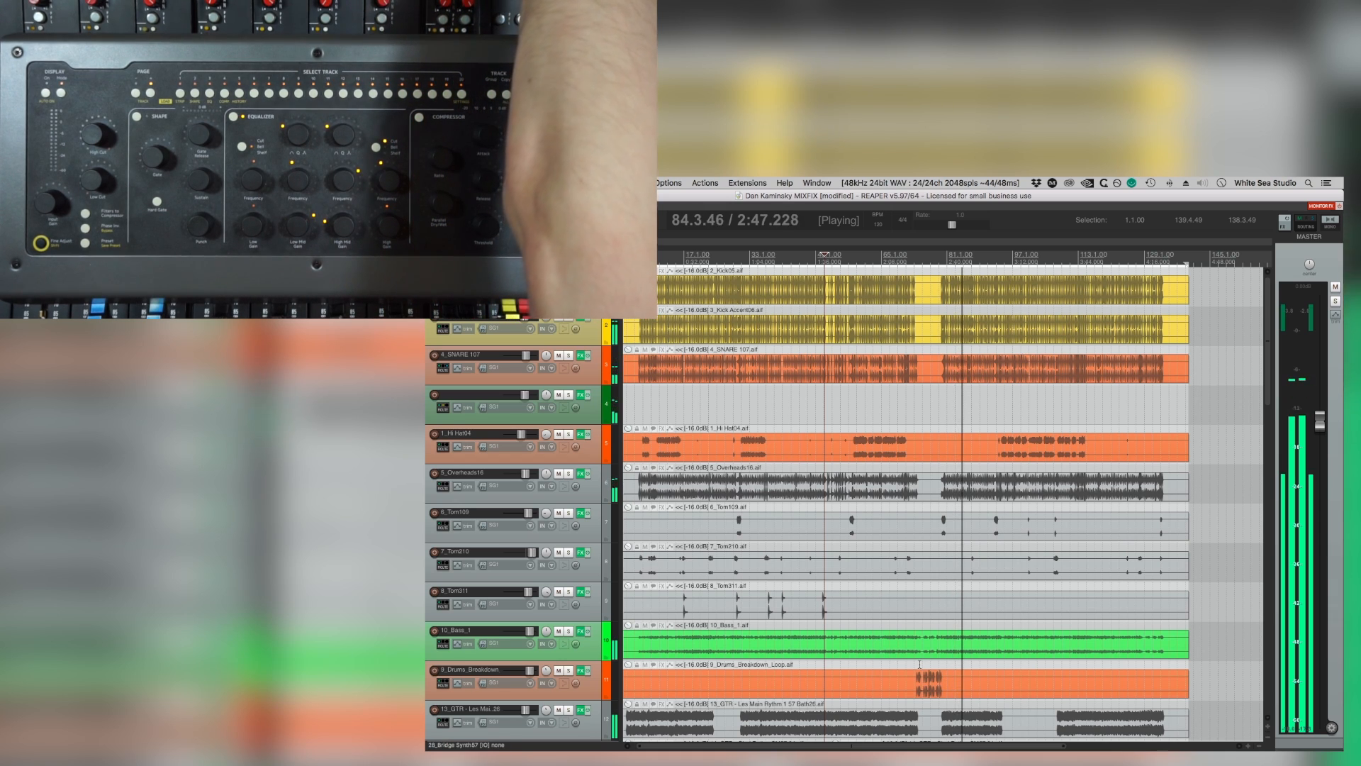
pyautogui.scroll(-8, 920, 664)
pyautogui.scroll(-12, 920, 664)
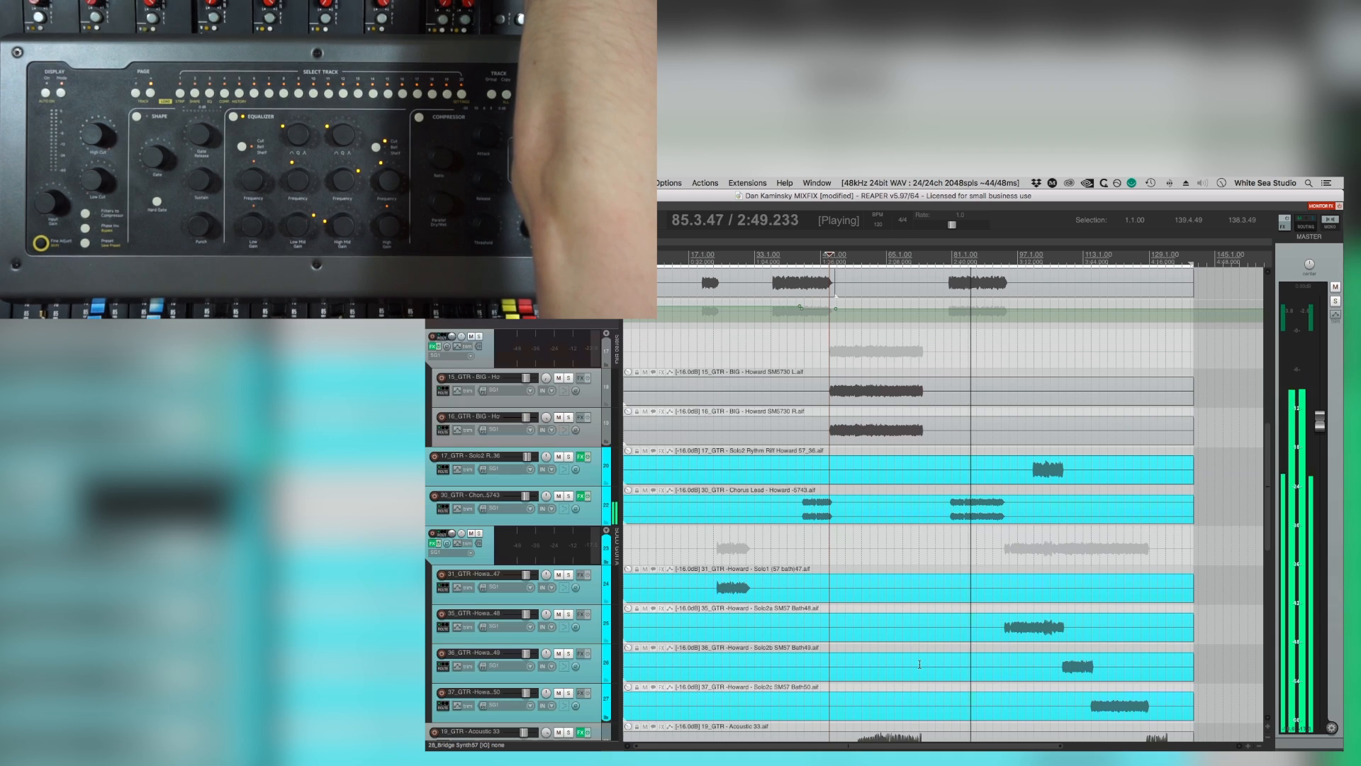
pyautogui.scroll(10, 920, 664)
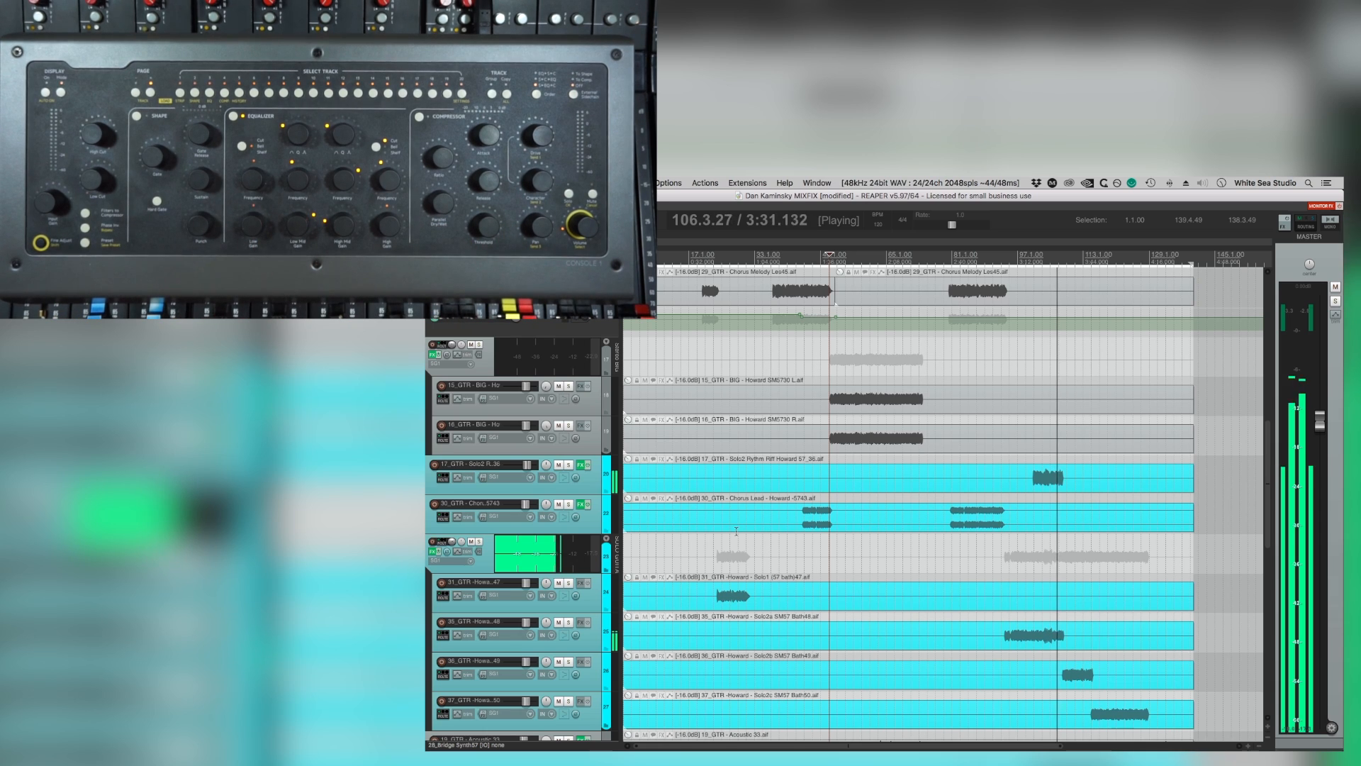
pyautogui.press('space')
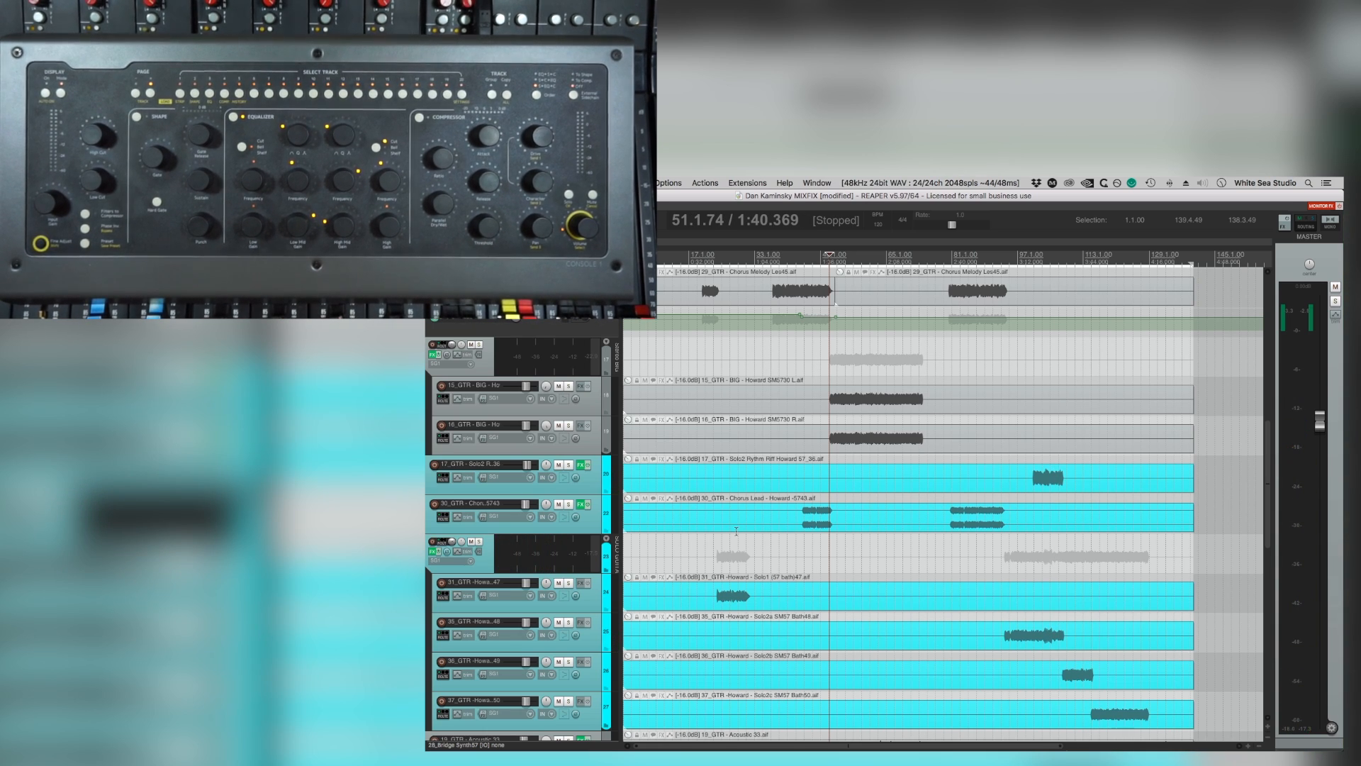